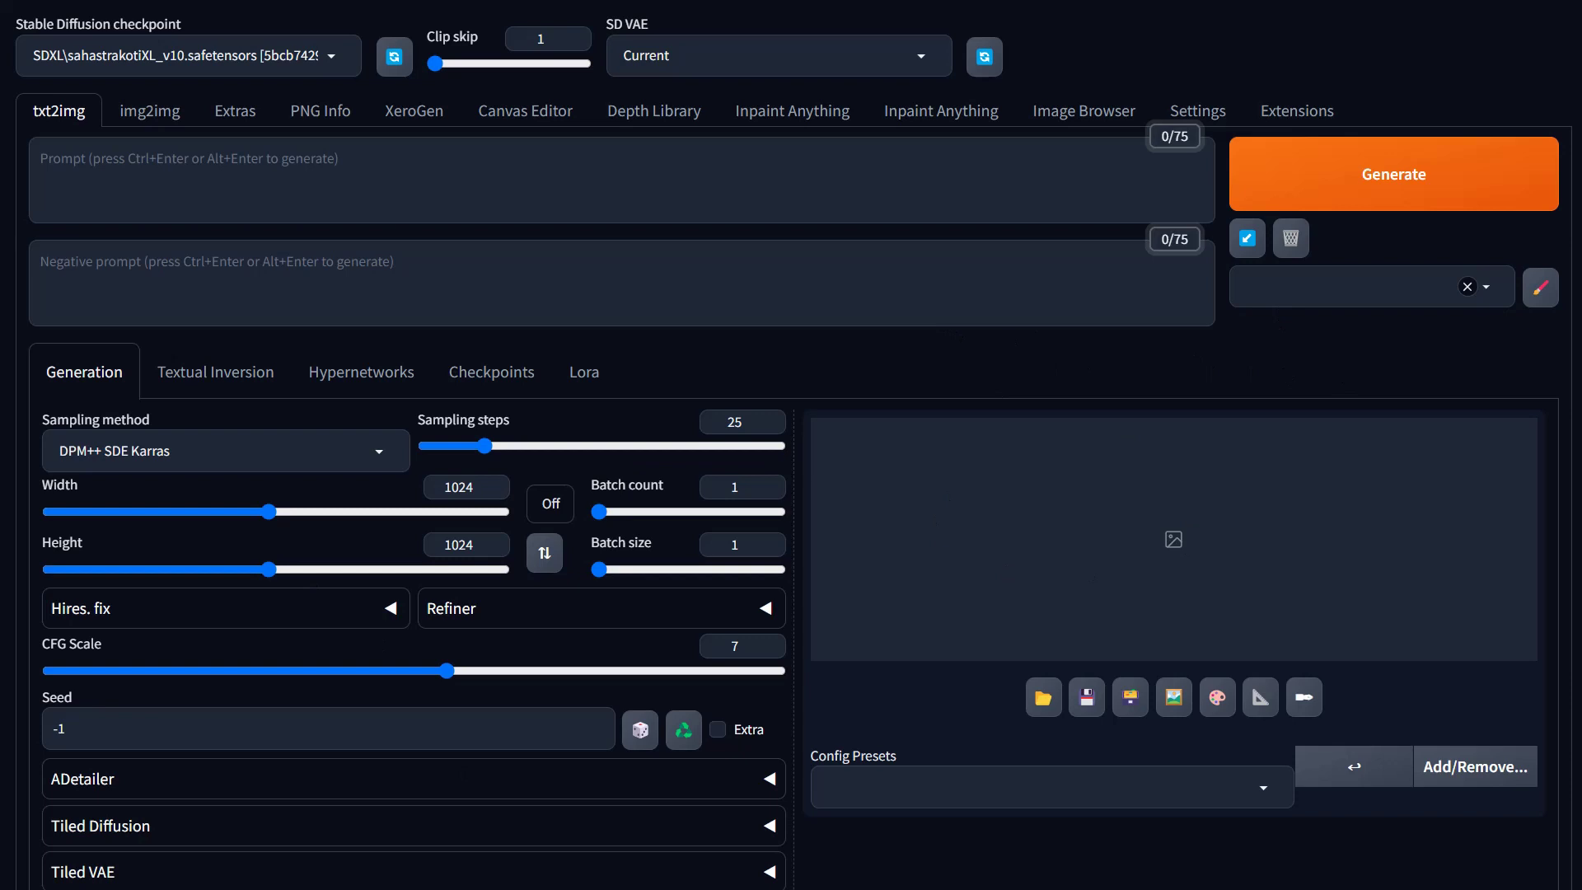
Switch to the launch batch file in the text editor and remove the extra space after --listen in COMMANDLINE_ARGS.
key(alt+Tab)
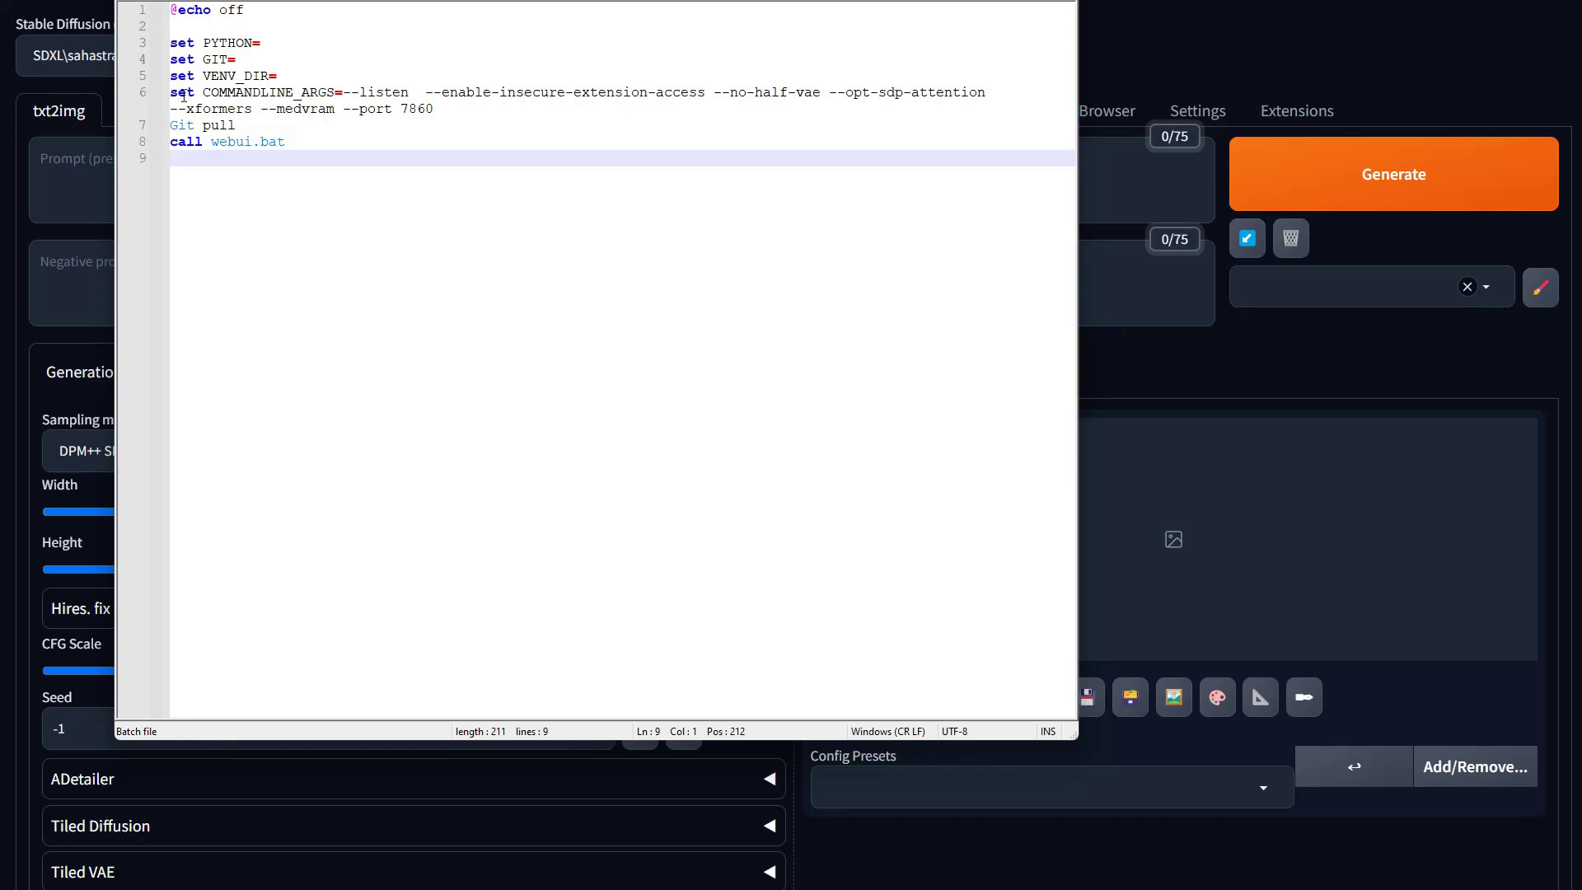
drag(175, 97, 468, 113)
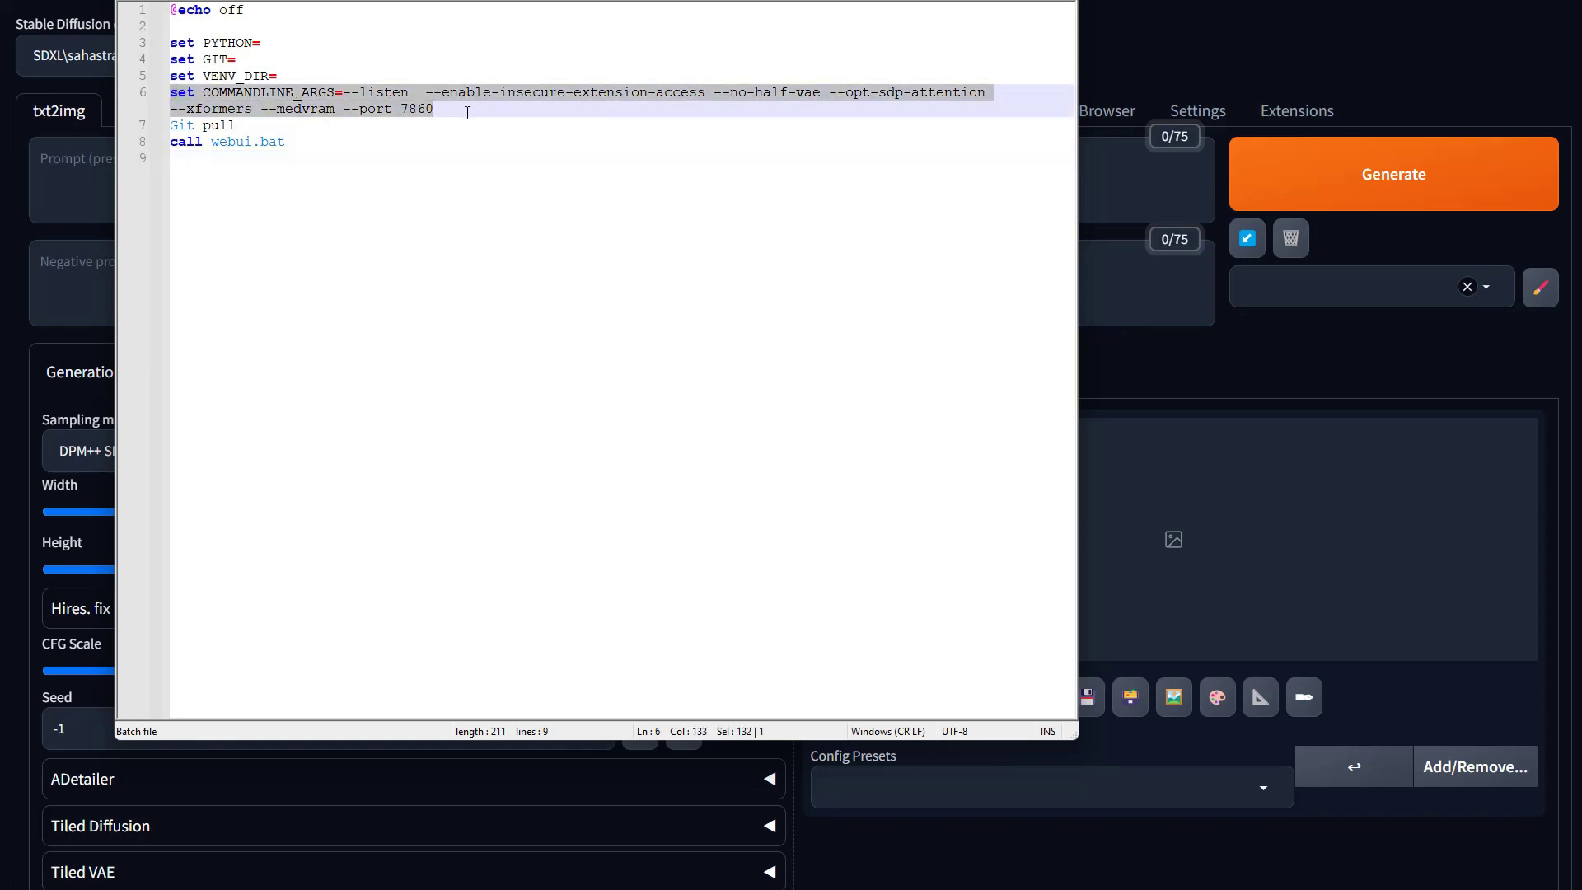
click(389, 93)
drag(343, 92, 410, 92)
click(418, 93)
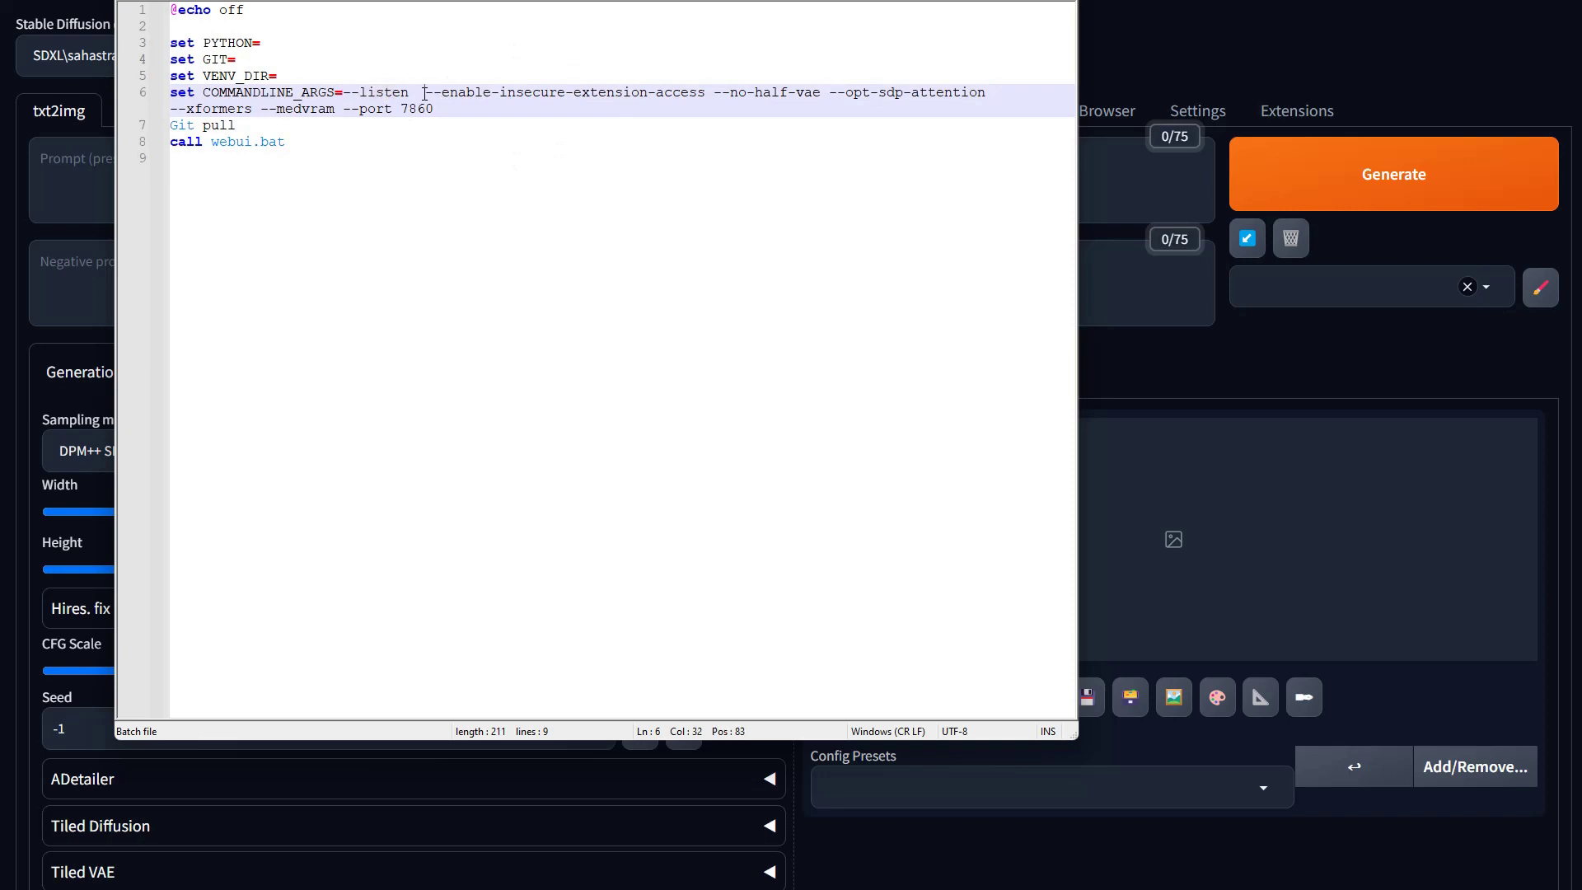
key(Delete)
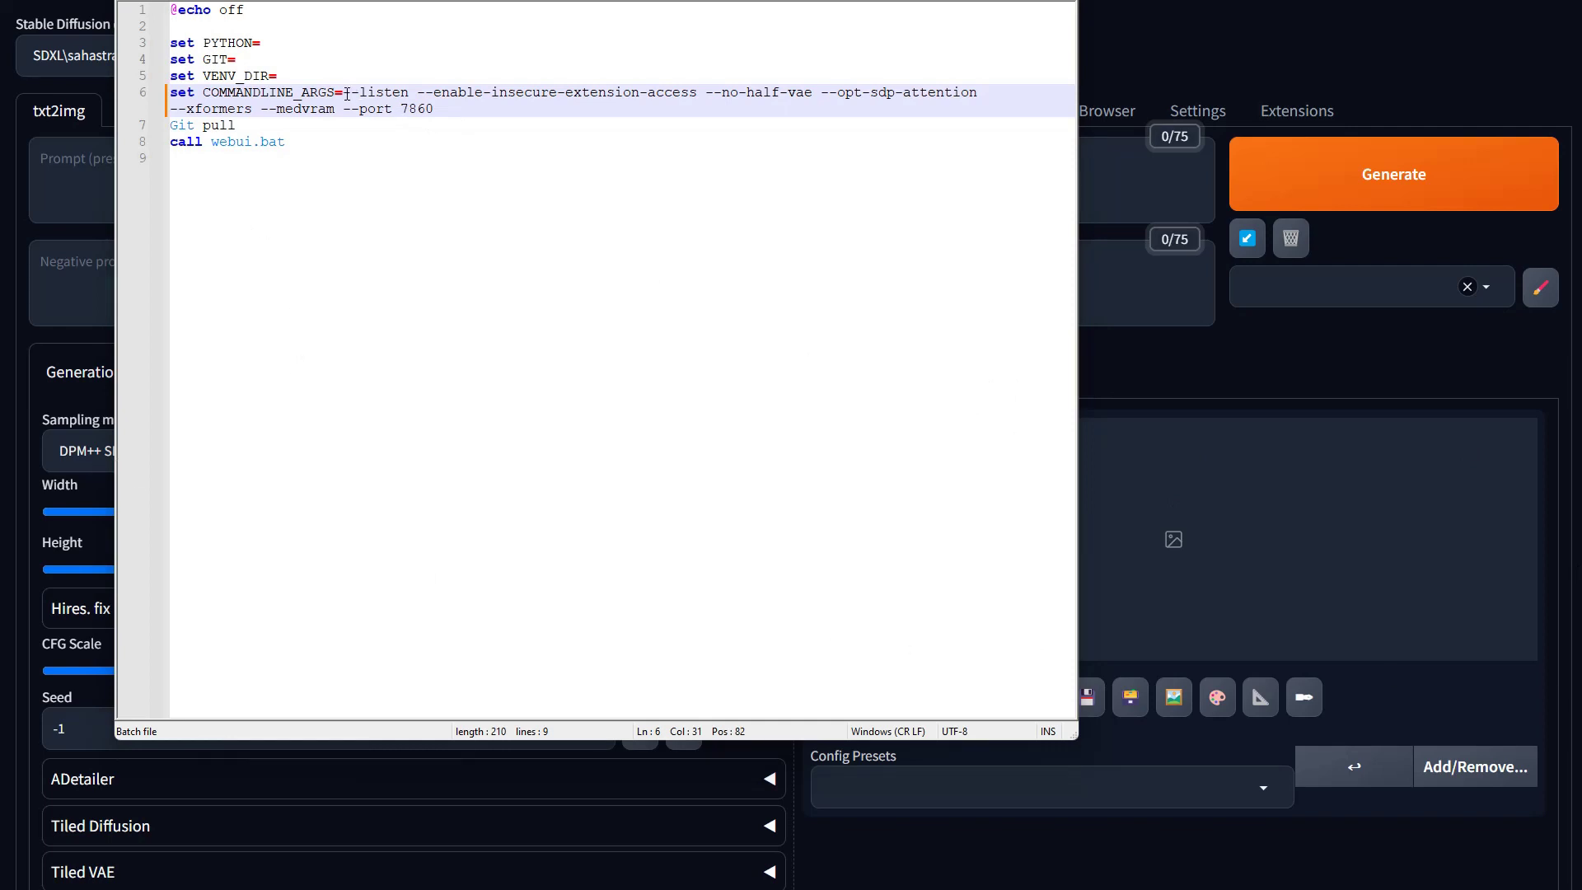
Examine the --listen and --enable-insecure-extension-access arguments in the COMMANDLINE_ARGS line.
drag(344, 95, 404, 96)
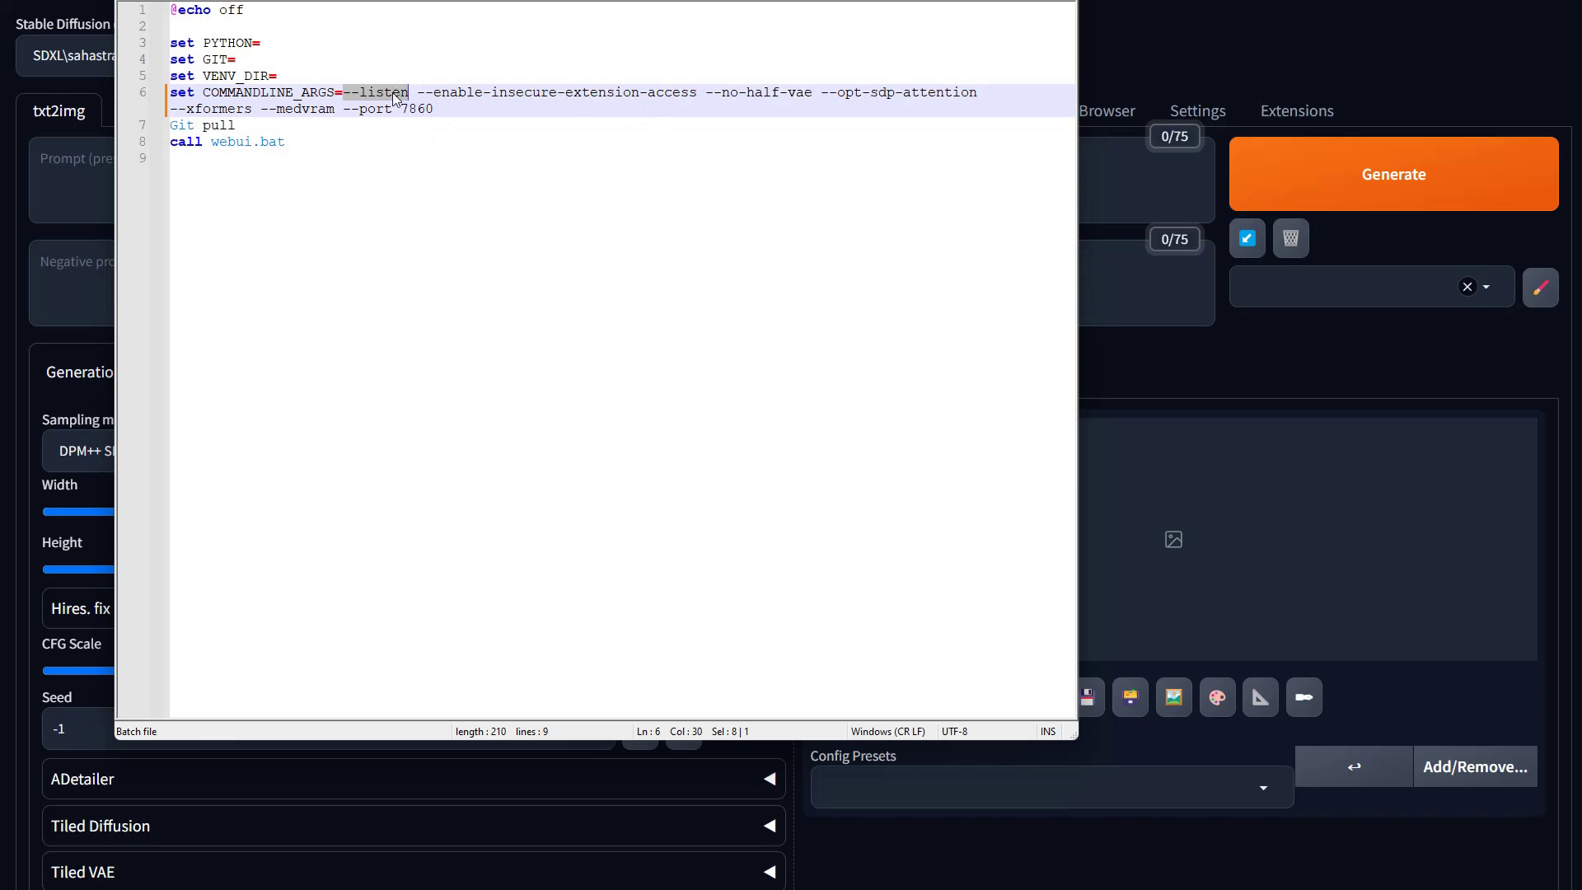
drag(417, 93, 699, 99)
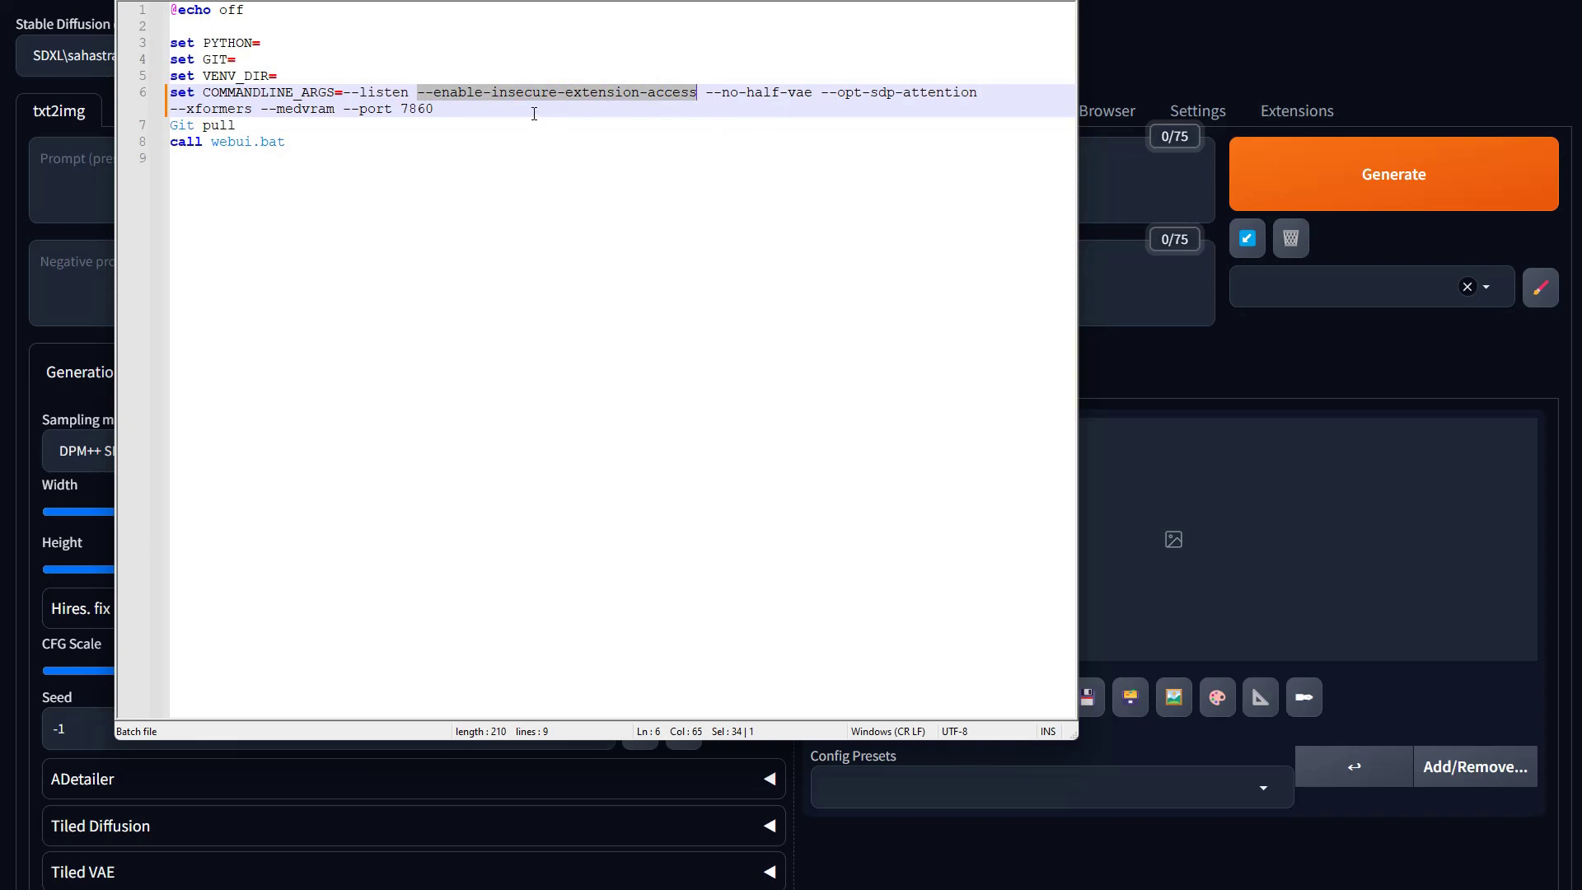
drag(410, 93, 343, 92)
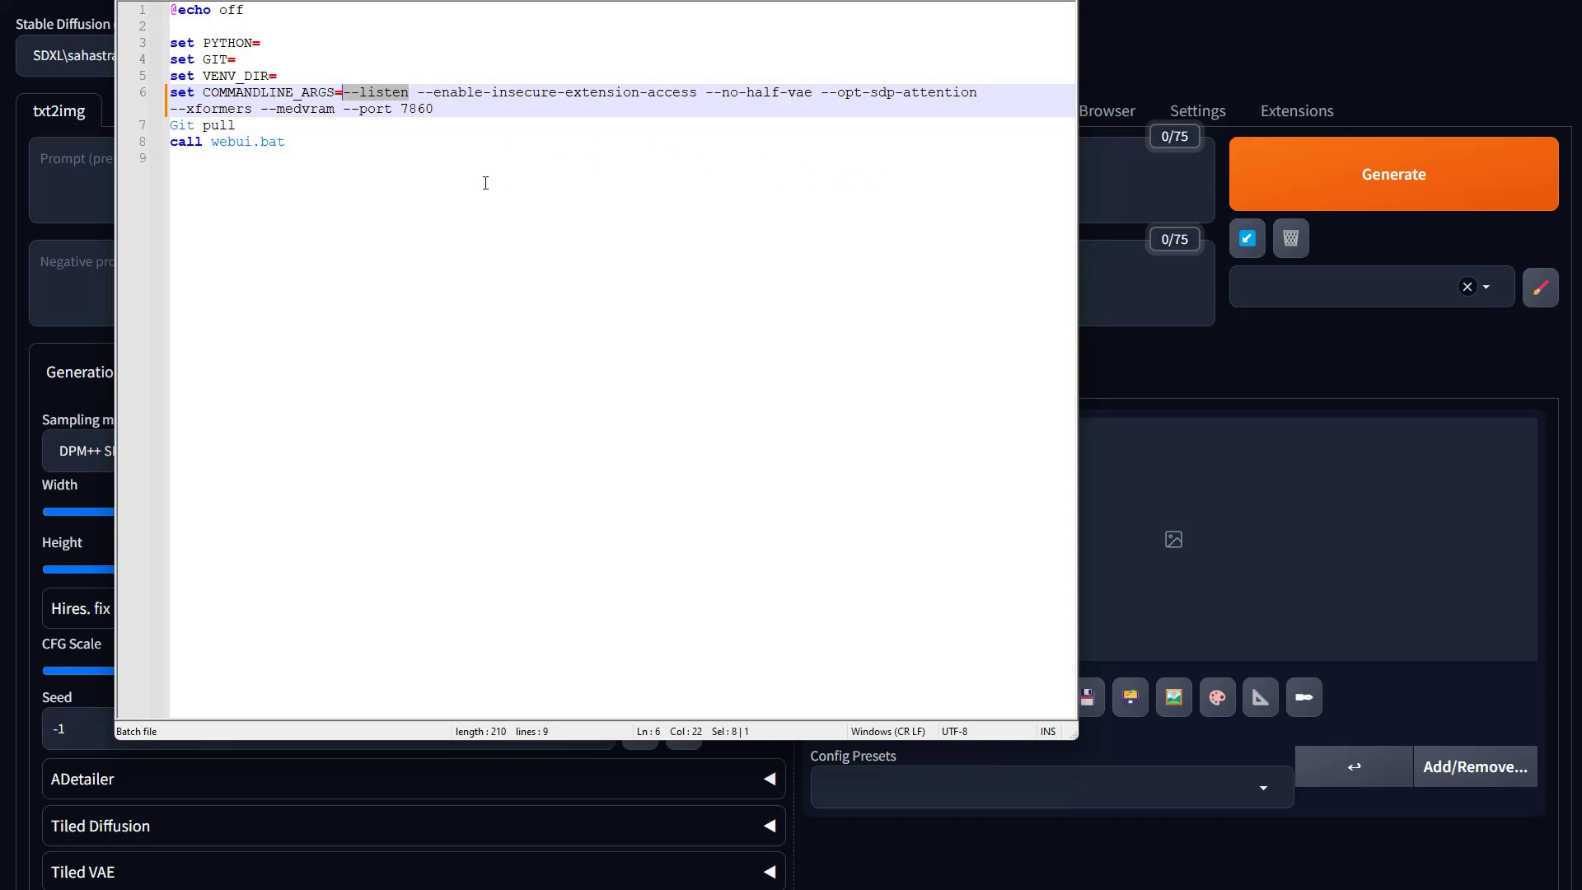
drag(418, 93, 697, 95)
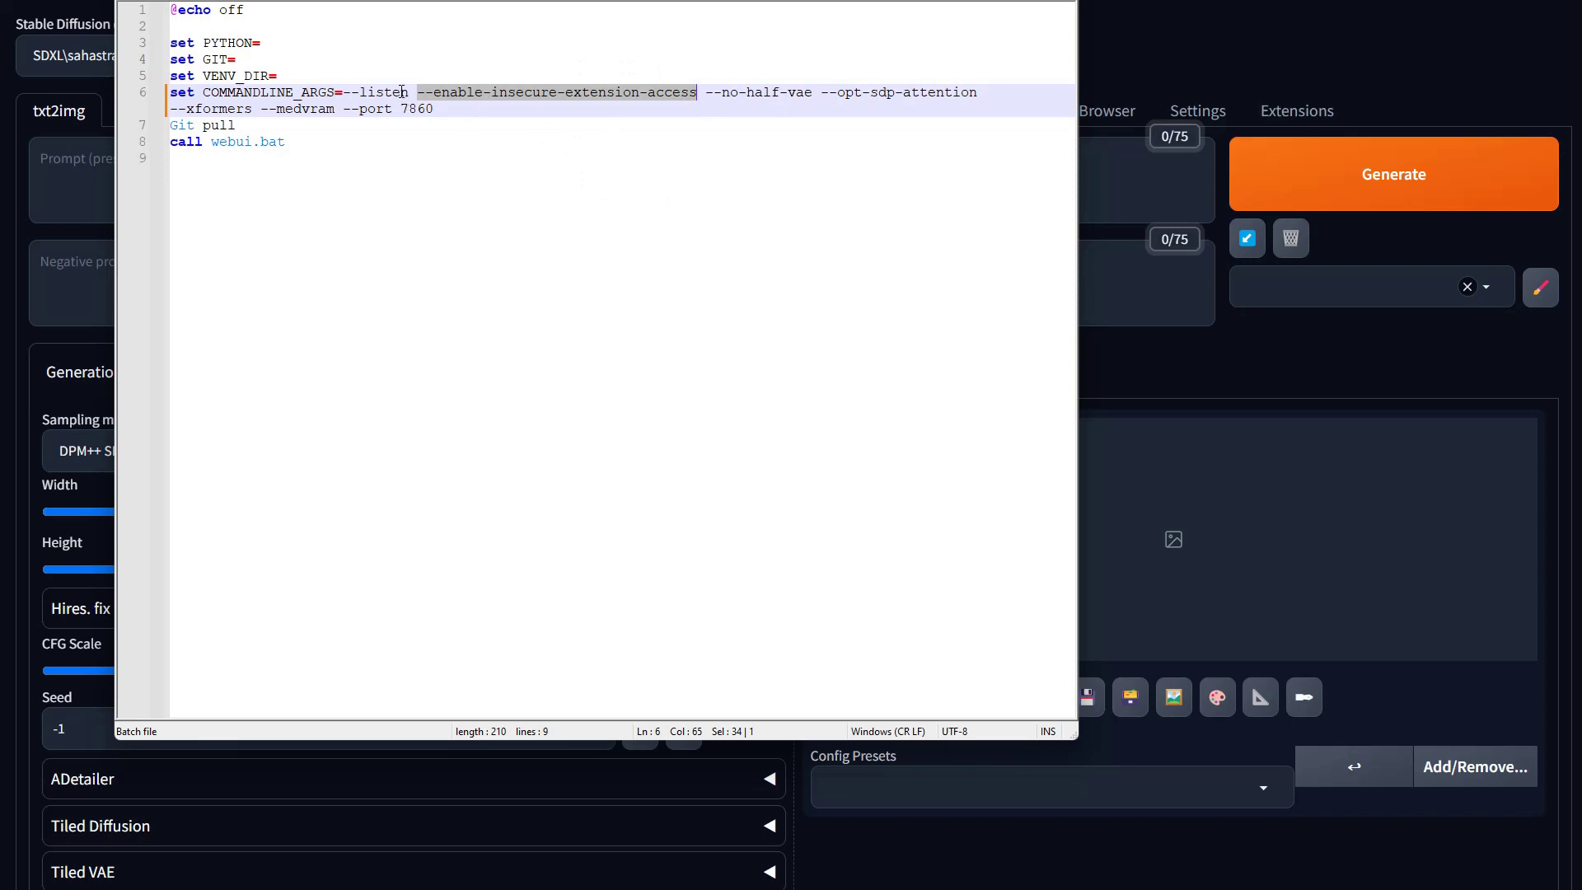
drag(409, 93, 347, 97)
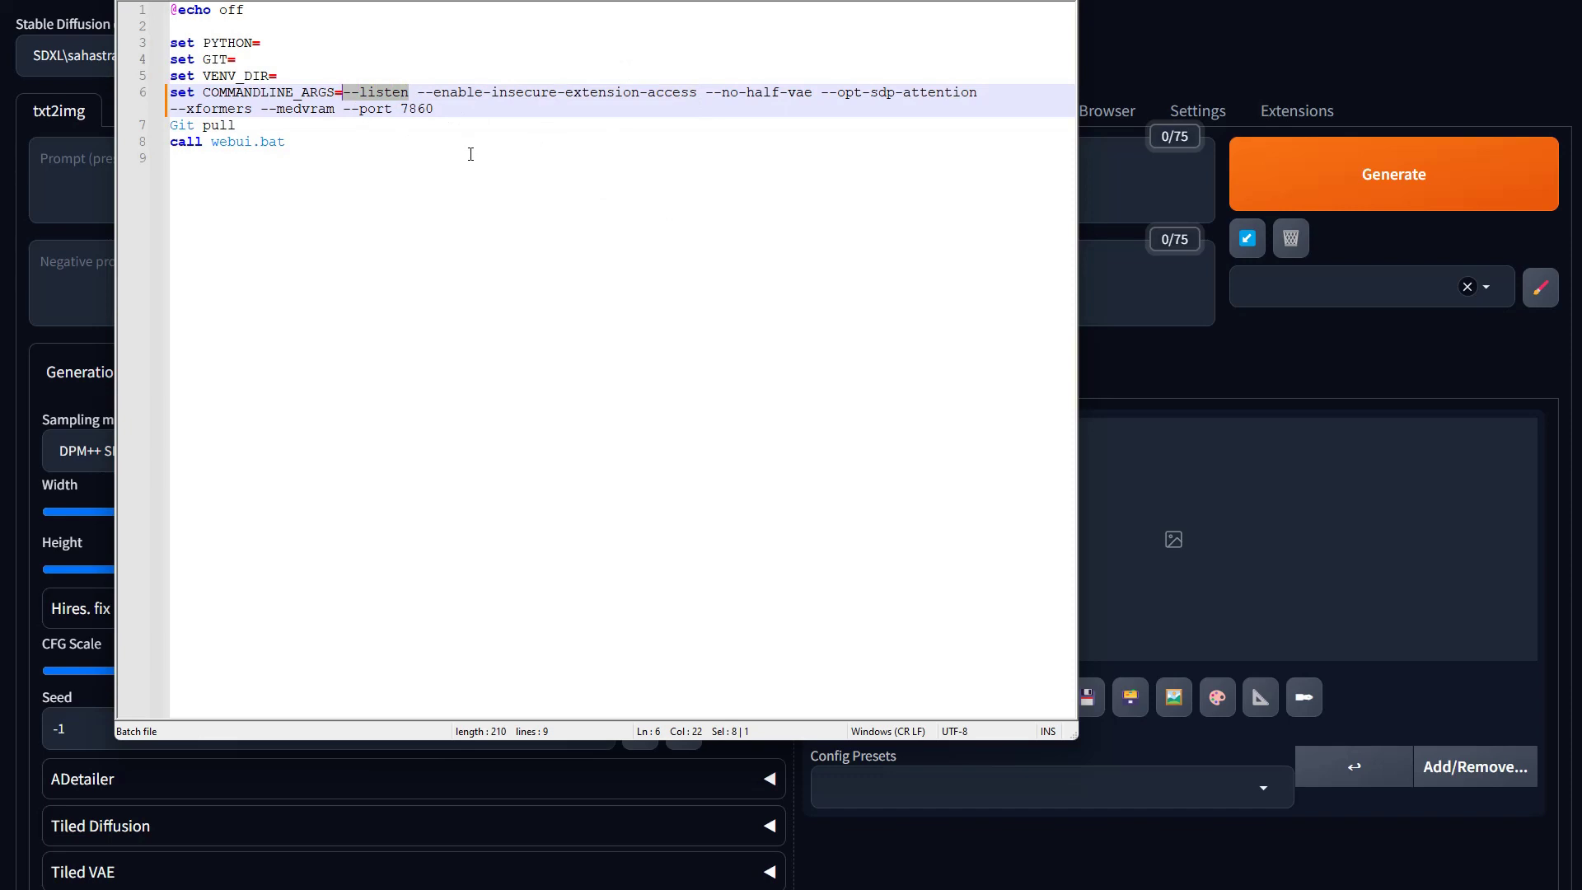
drag(417, 93, 698, 94)
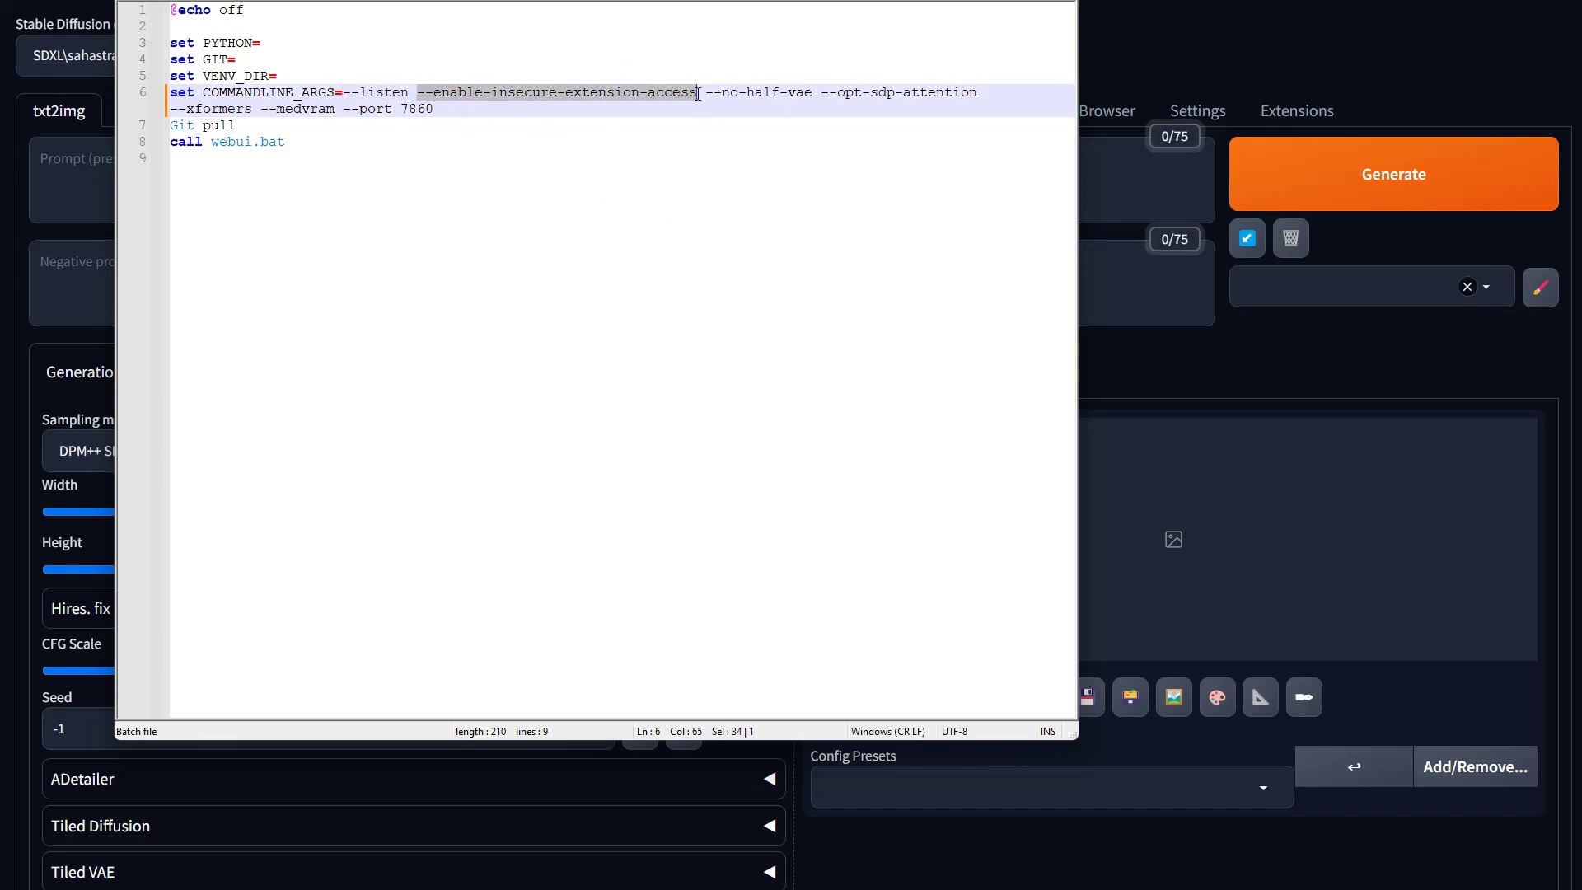
click(403, 94)
drag(407, 94, 347, 93)
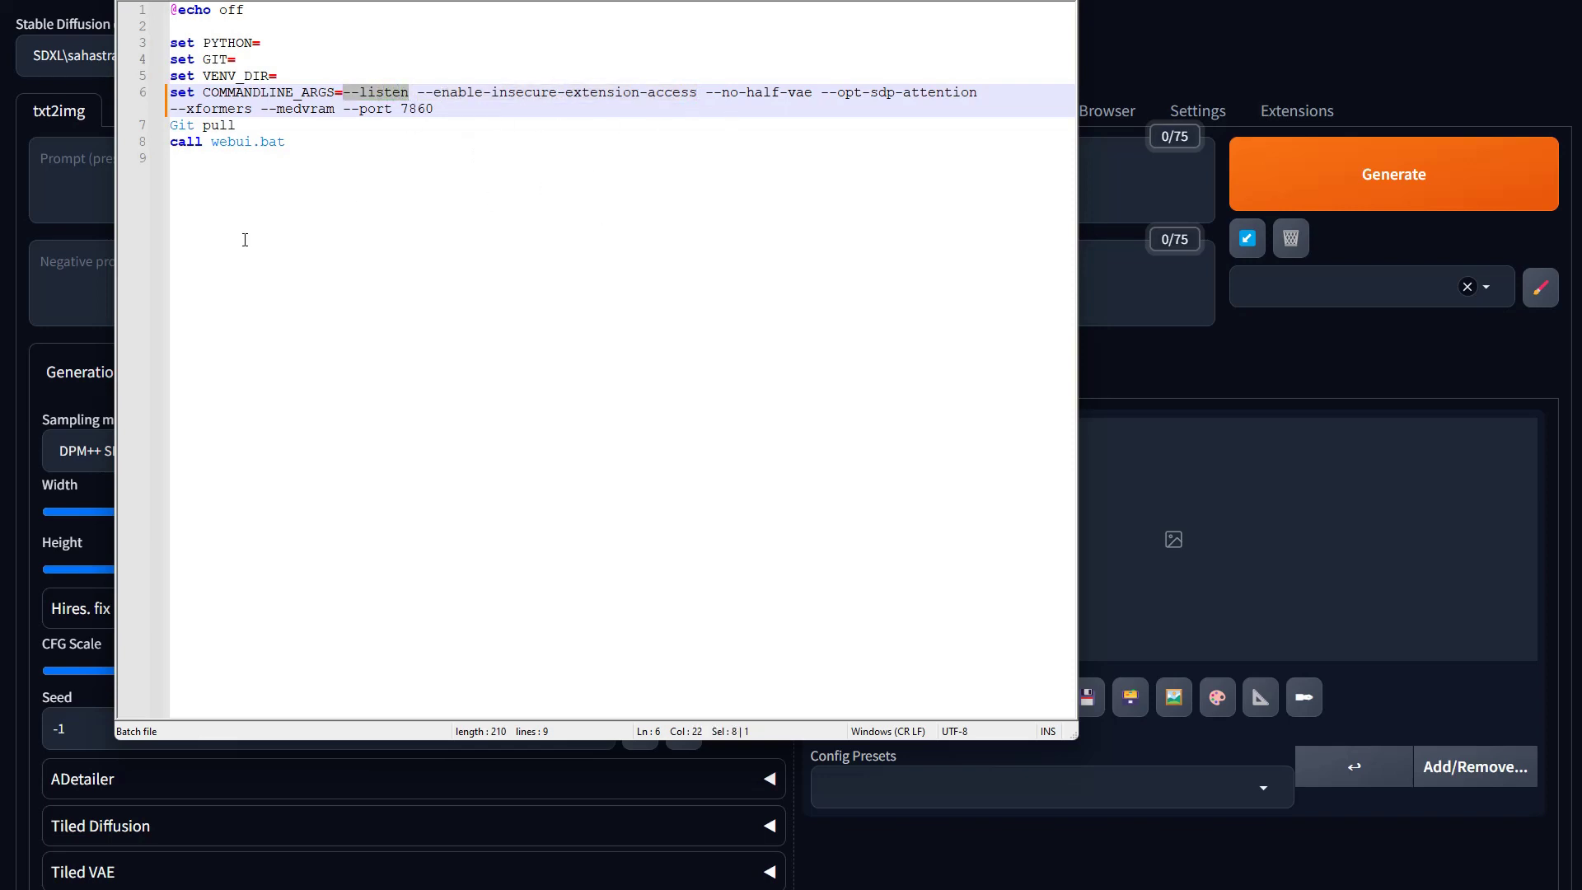
drag(699, 94, 420, 88)
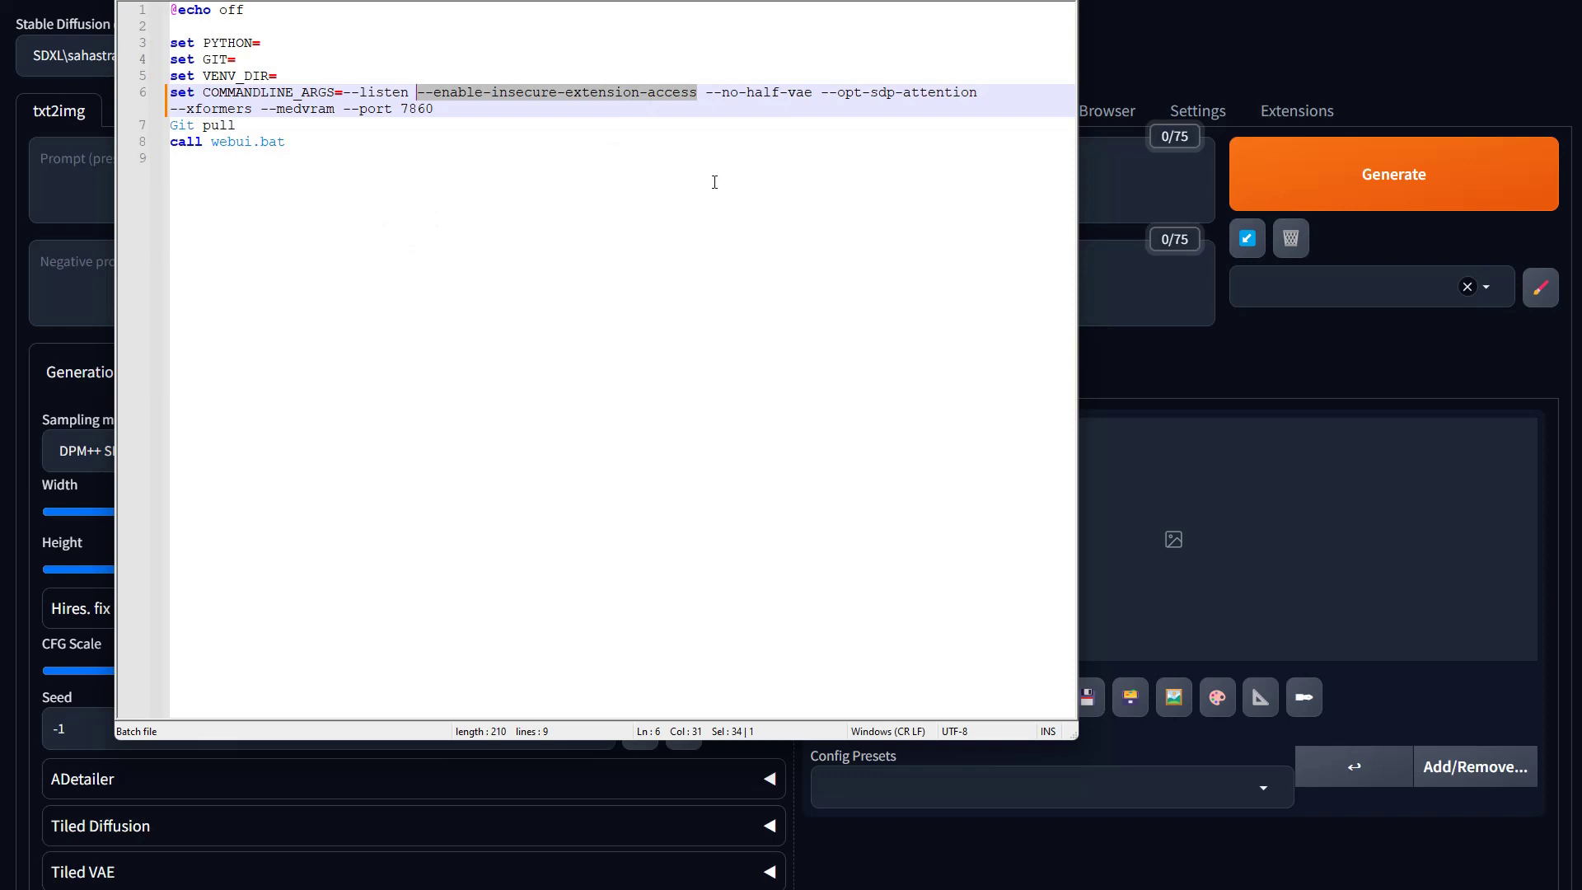
Examine the remaining launch arguments, from --no-half-vae through --port 7860, and the Git pull line.
drag(705, 92, 339, 108)
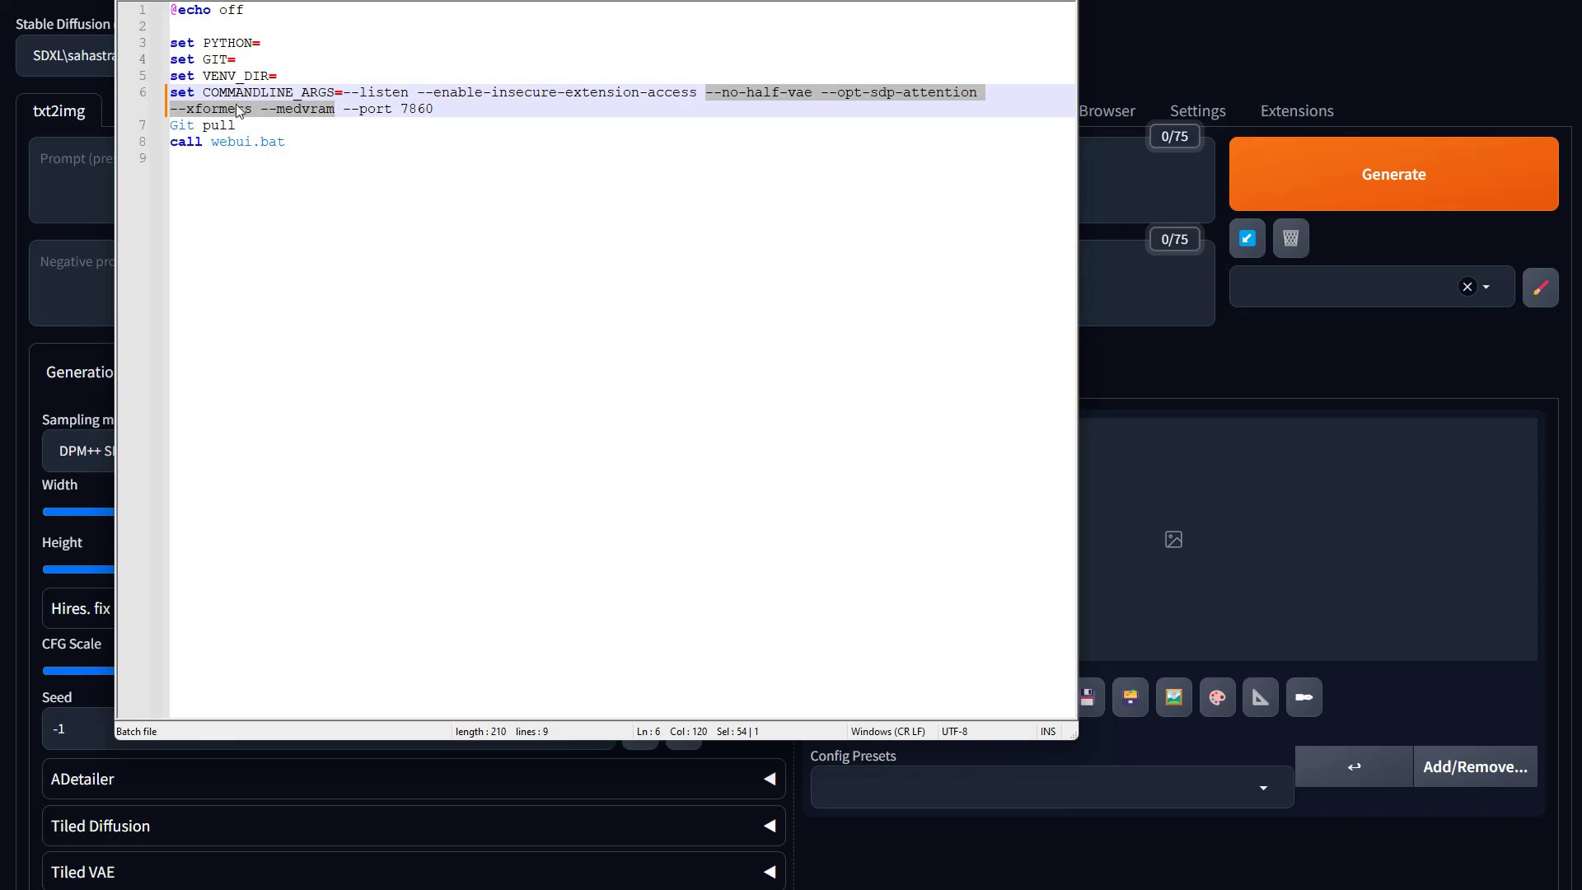
click(707, 93)
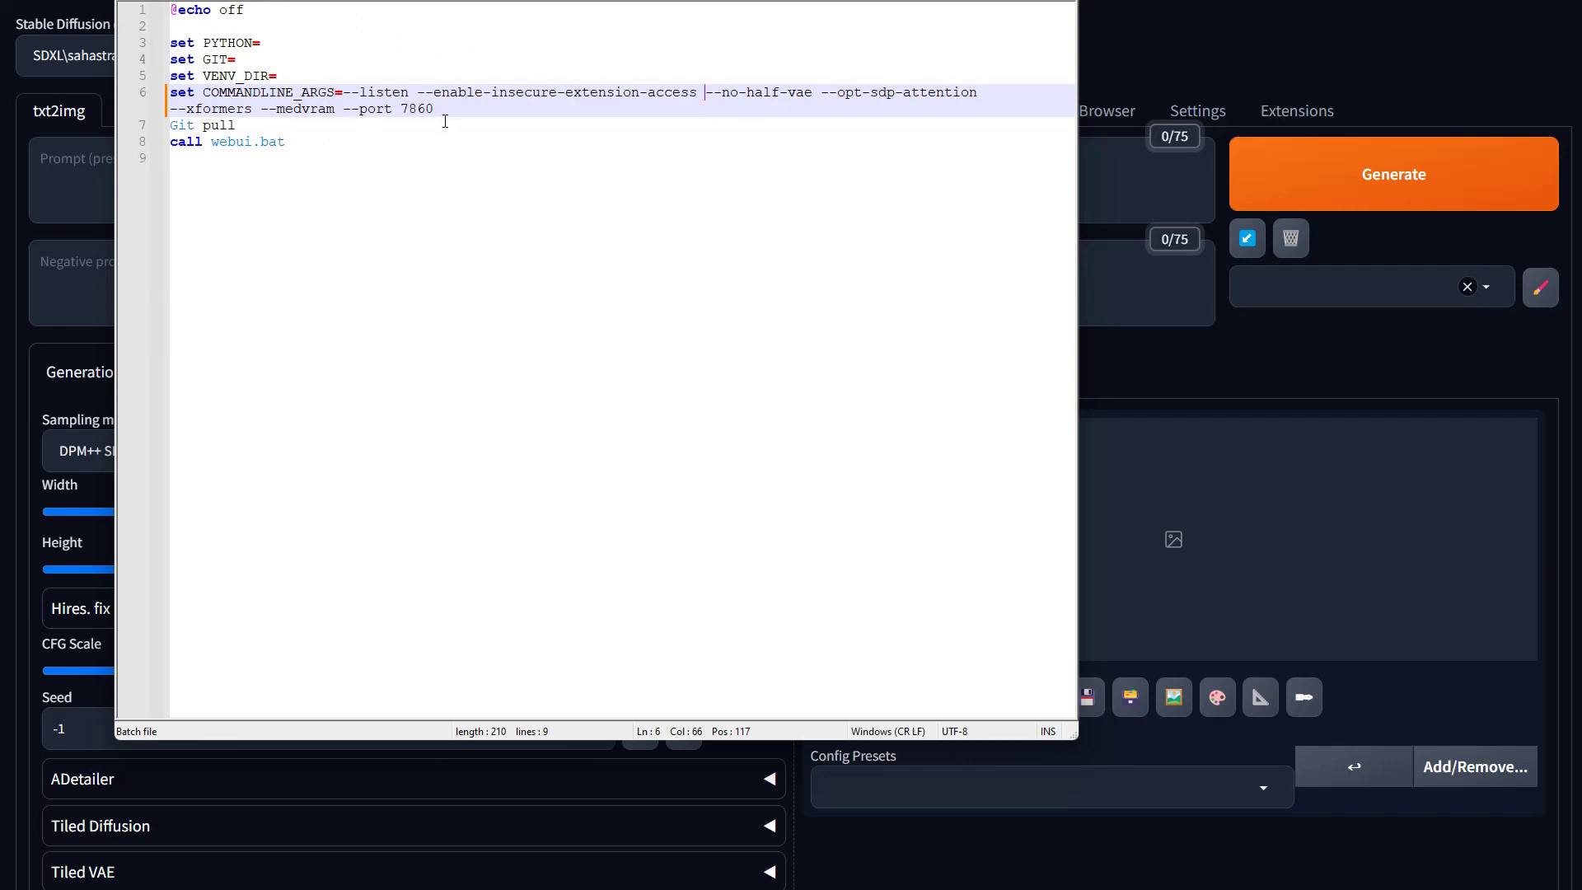
drag(709, 104, 719, 98)
key(Left)
drag(441, 112, 343, 110)
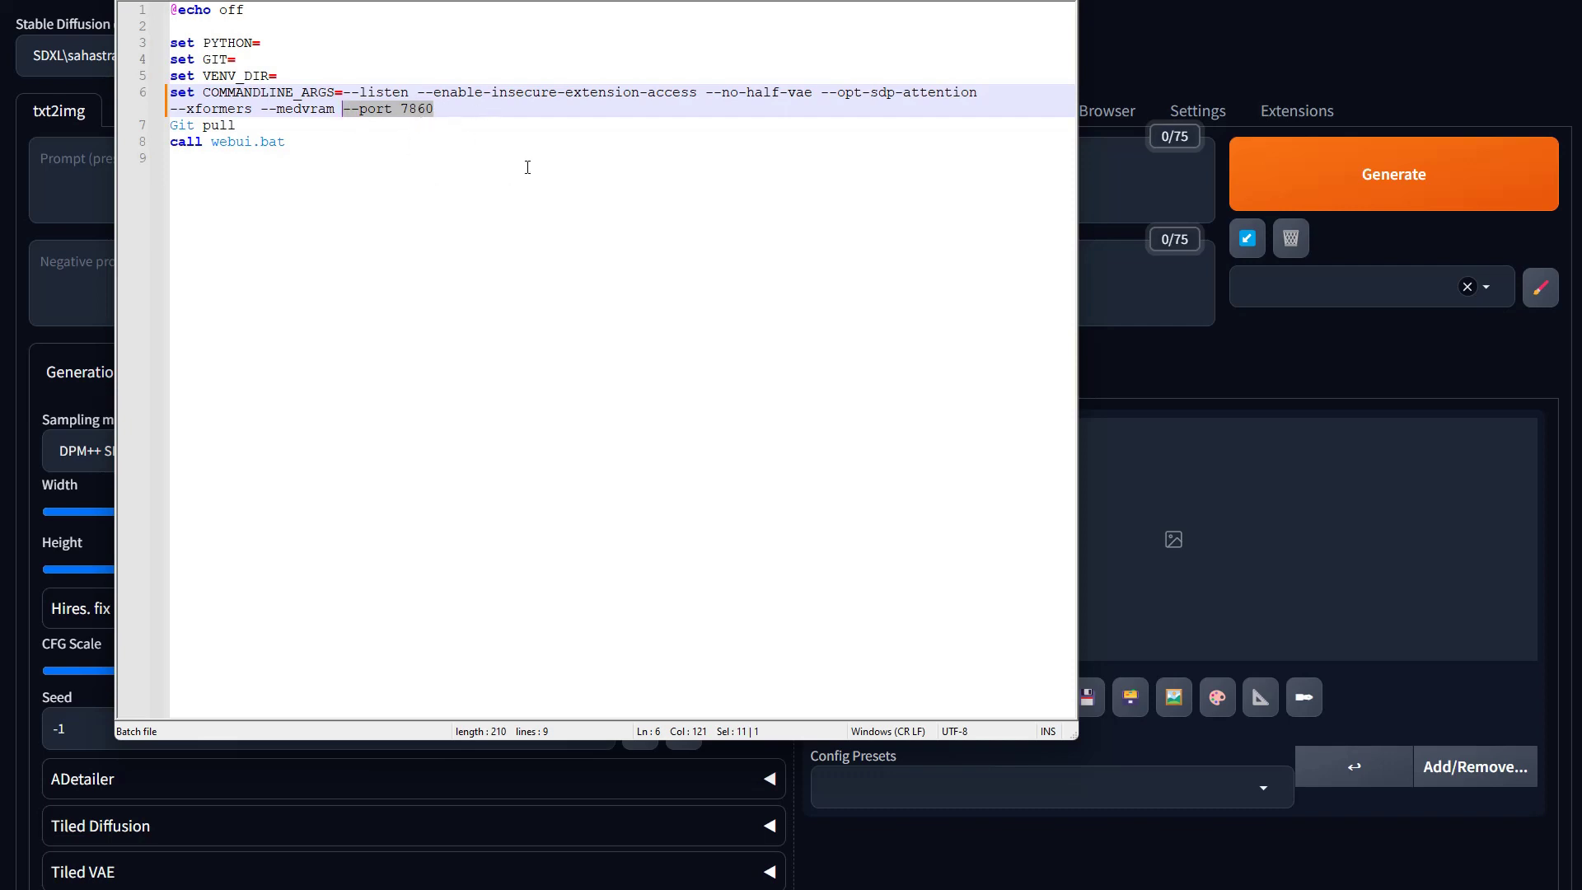
drag(238, 126, 169, 125)
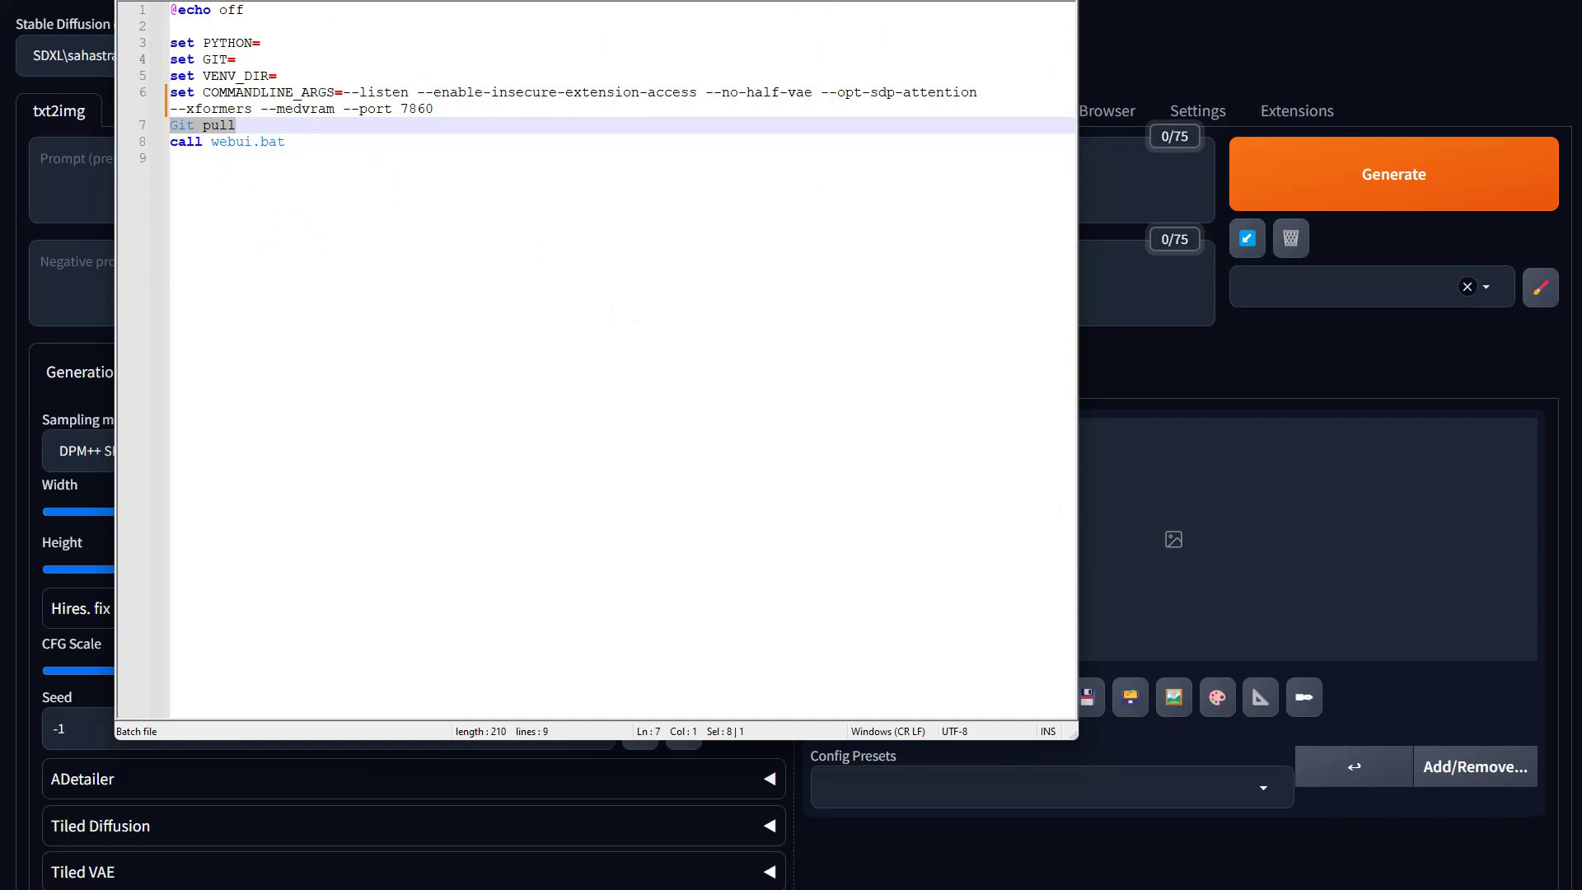
Switch back to the Stable Diffusion web UI and review XeroGen's seed prompt options and ChatGPT responses.
key(alt+Tab)
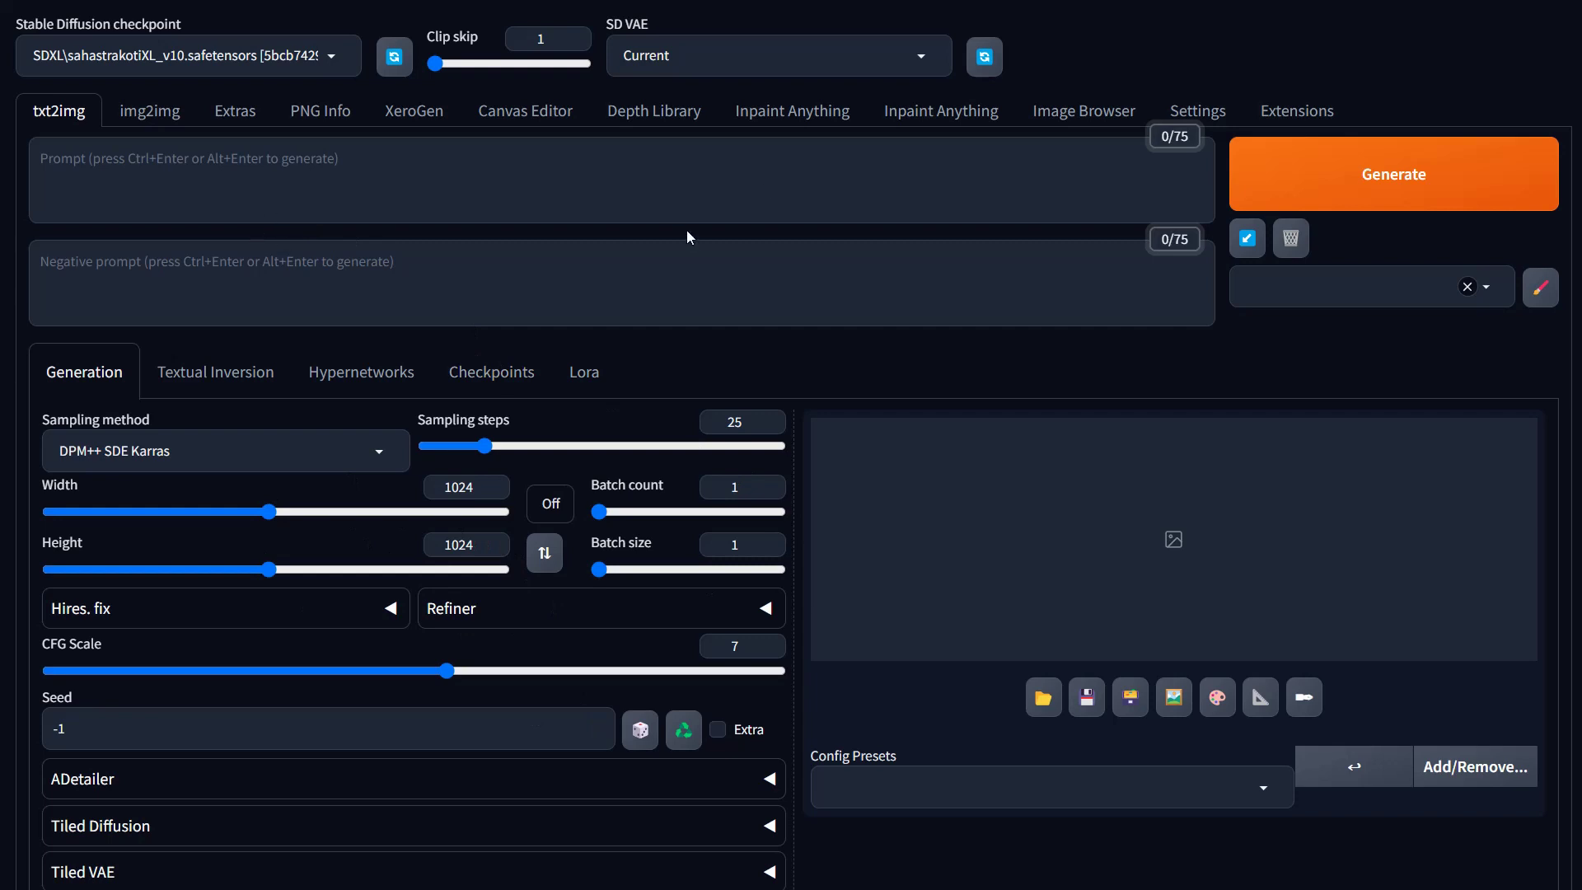
click(188, 146)
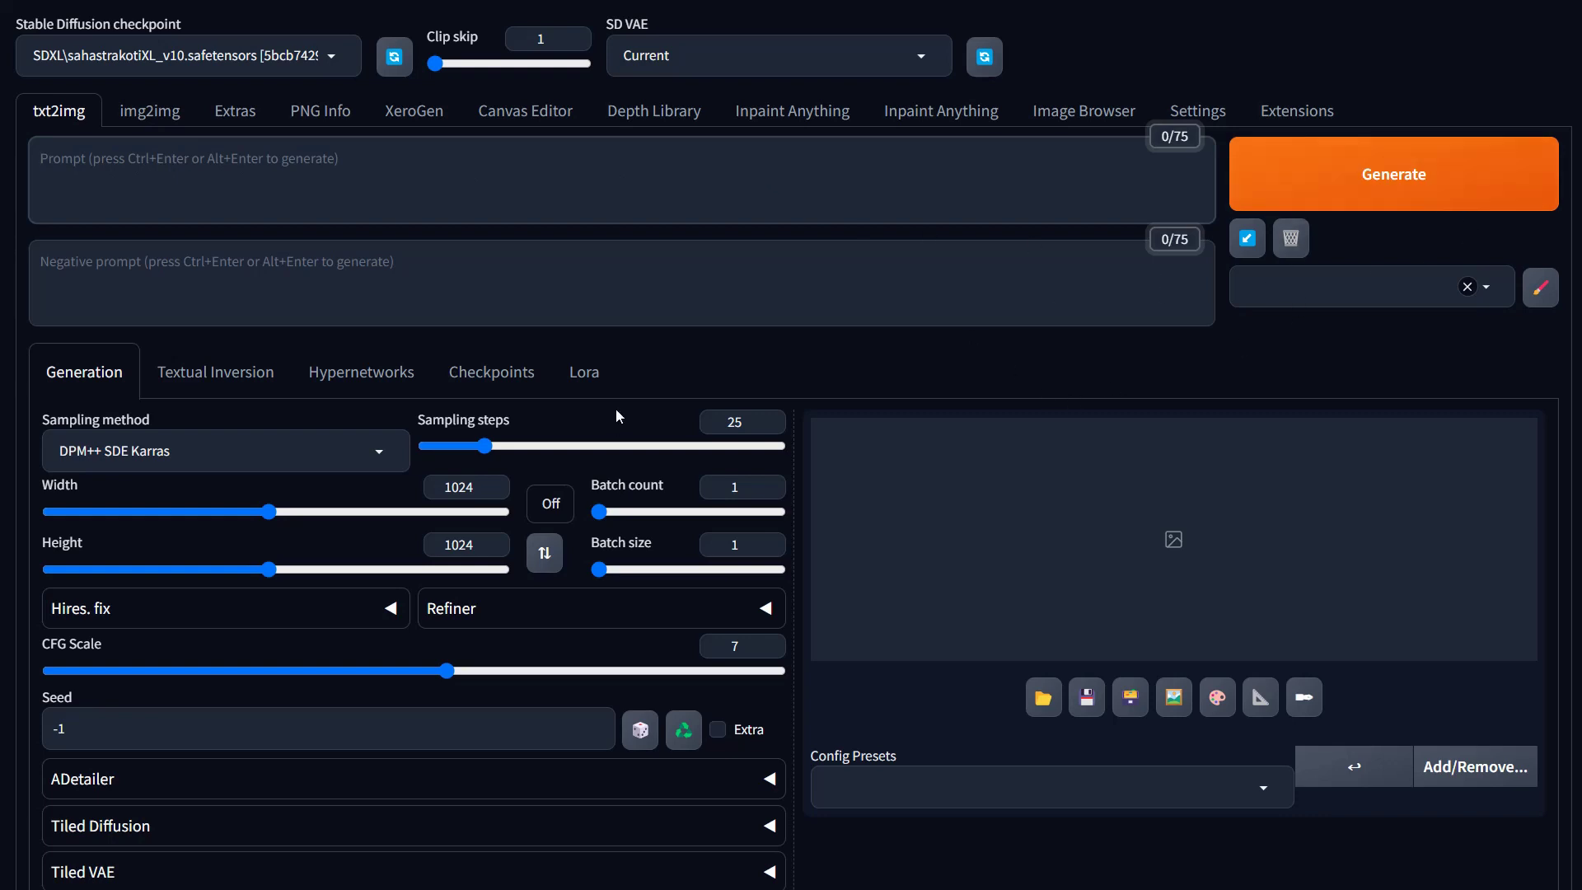
click(420, 116)
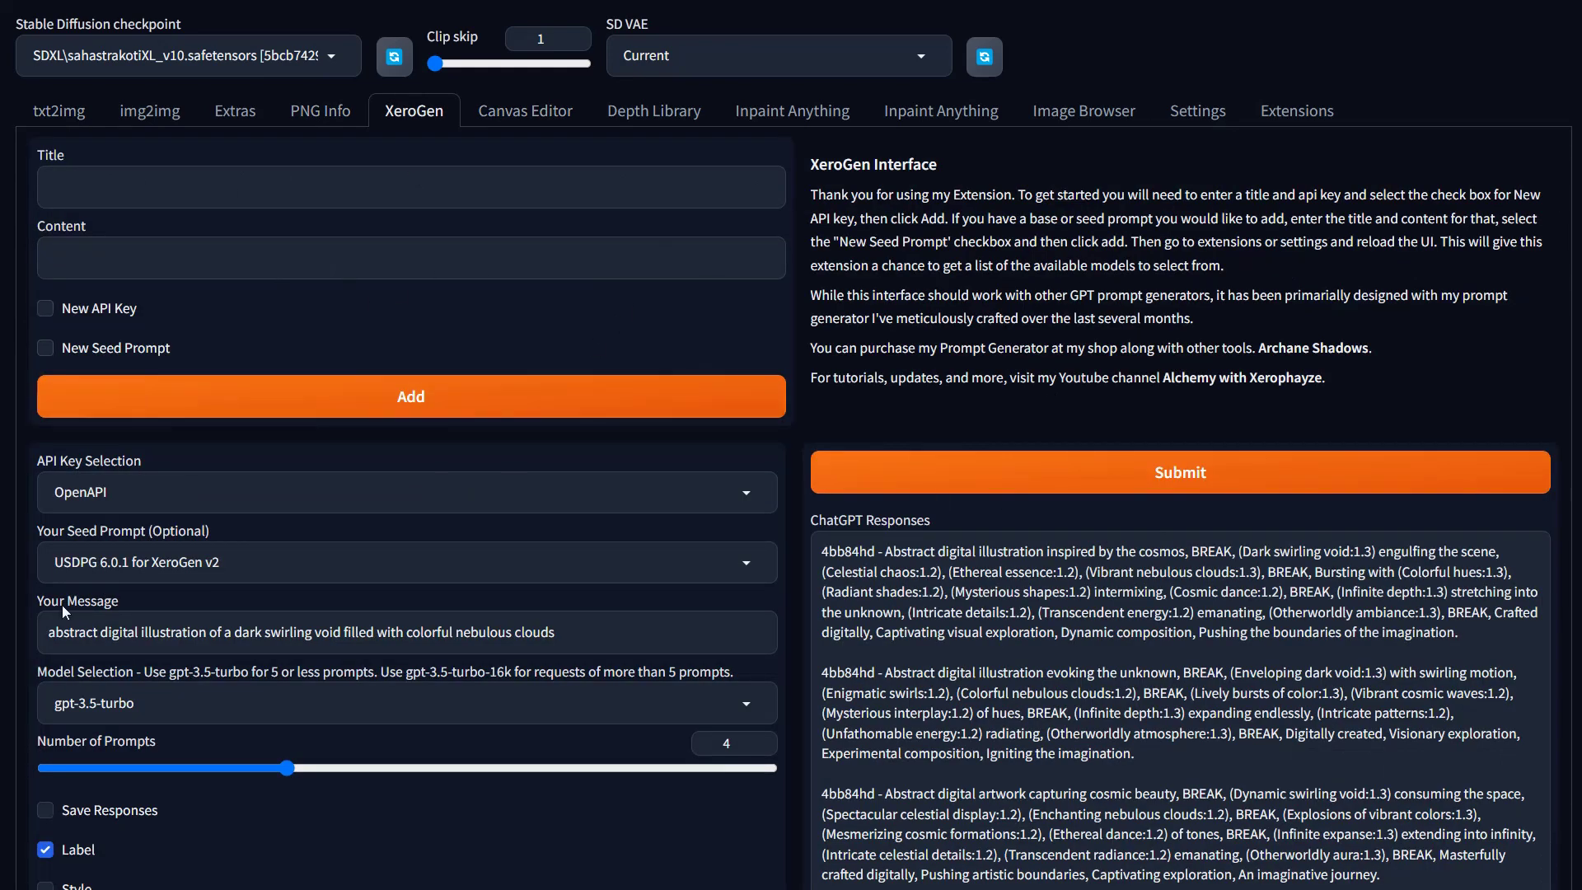
click(746, 563)
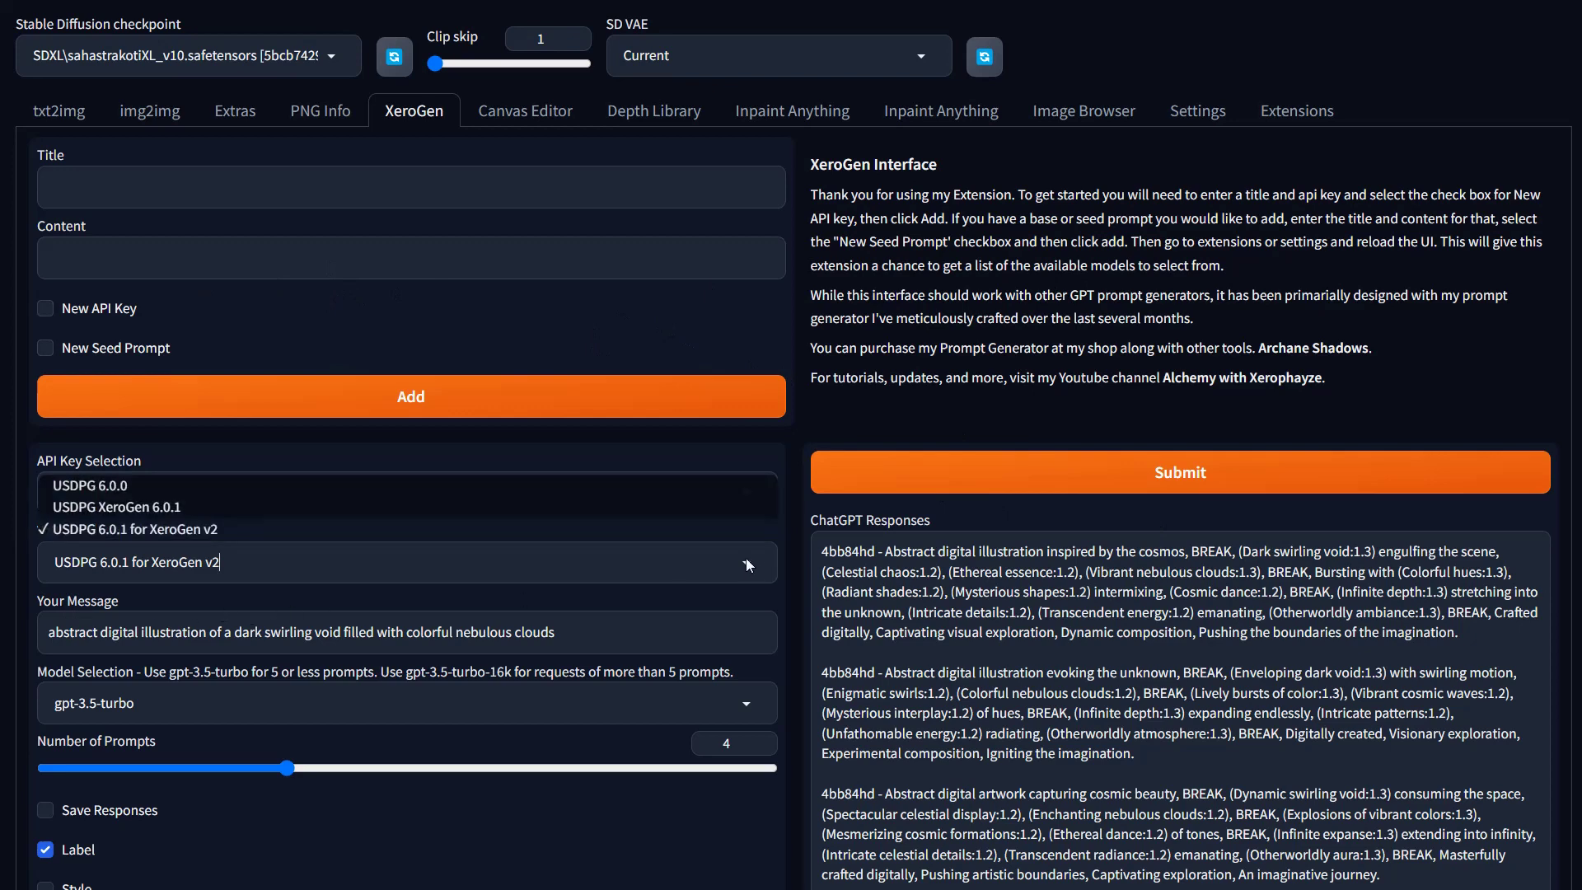
click(833, 318)
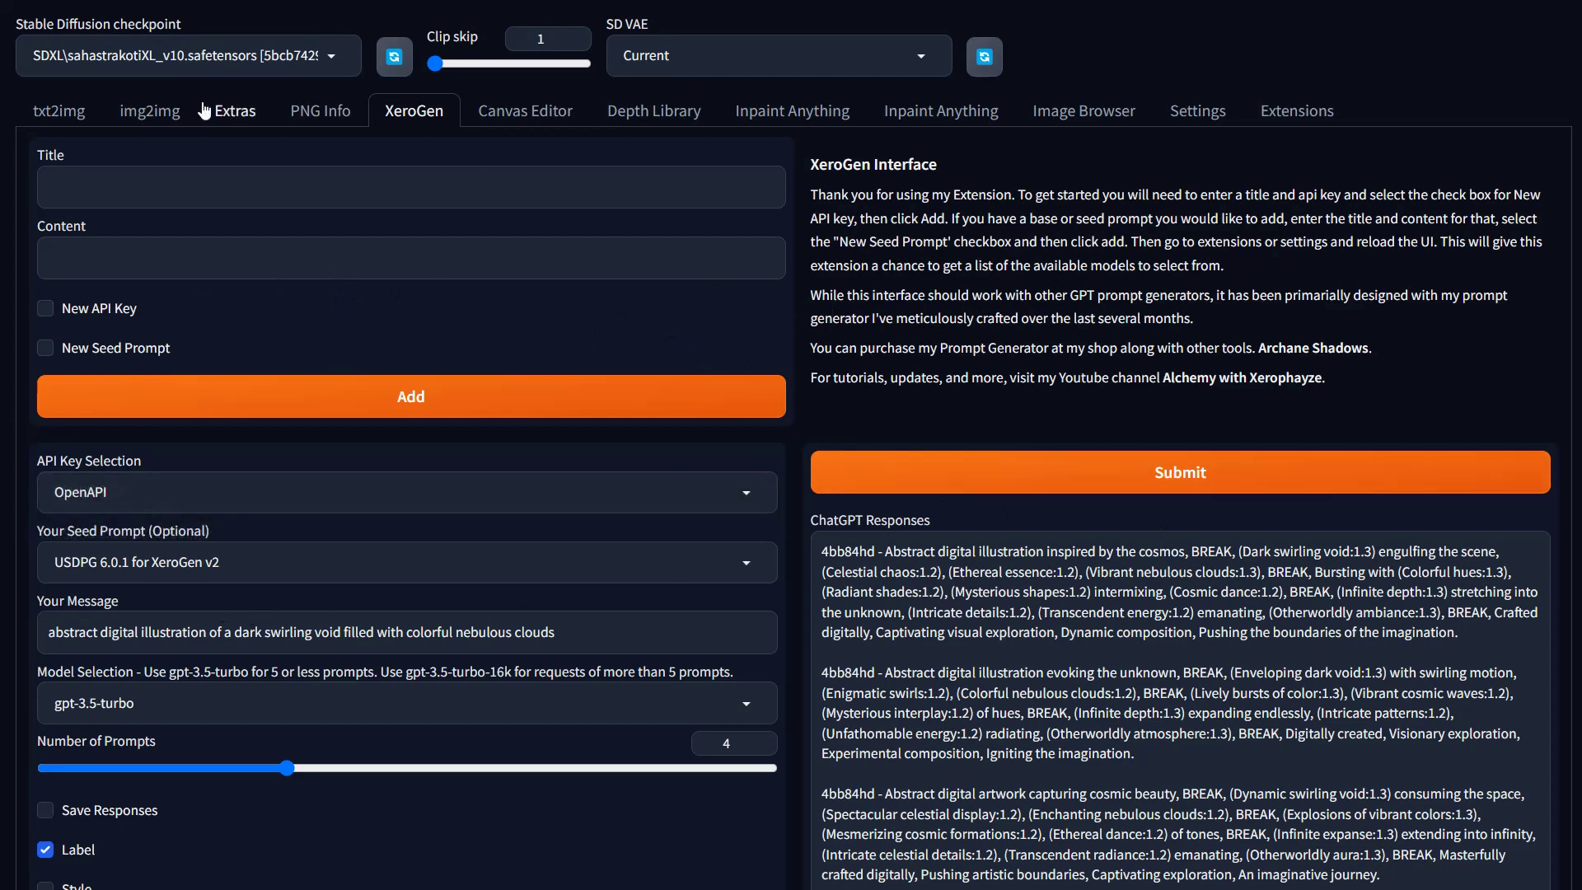
scroll(920, 710, down, 1)
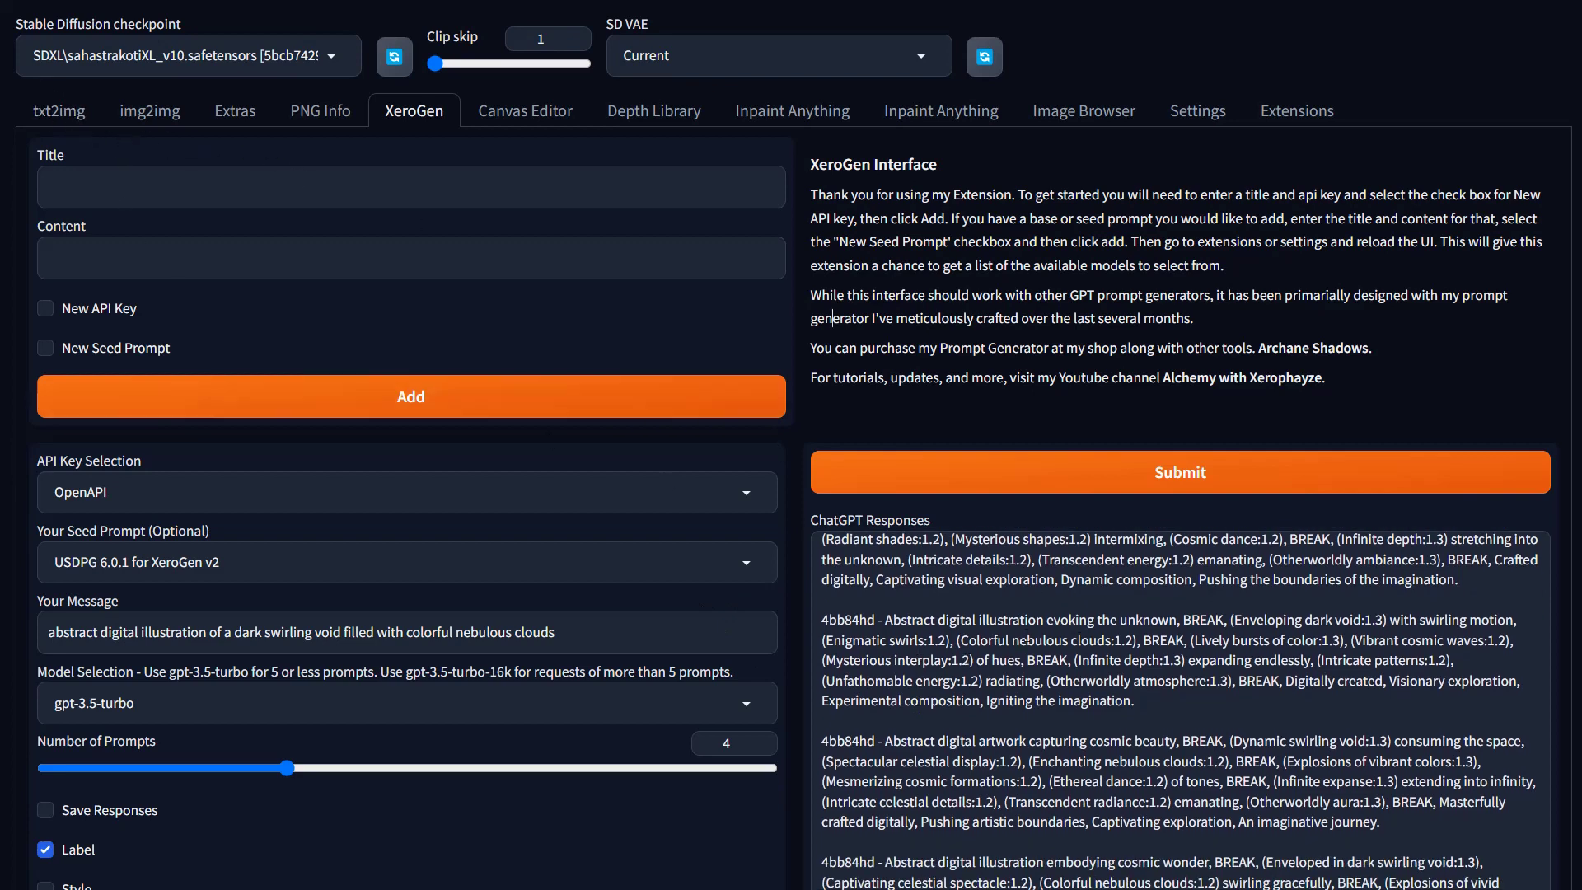
Set the txt2img script to Prompts from file or textbox and place the cursor in its list of prompt inputs.
click(61, 118)
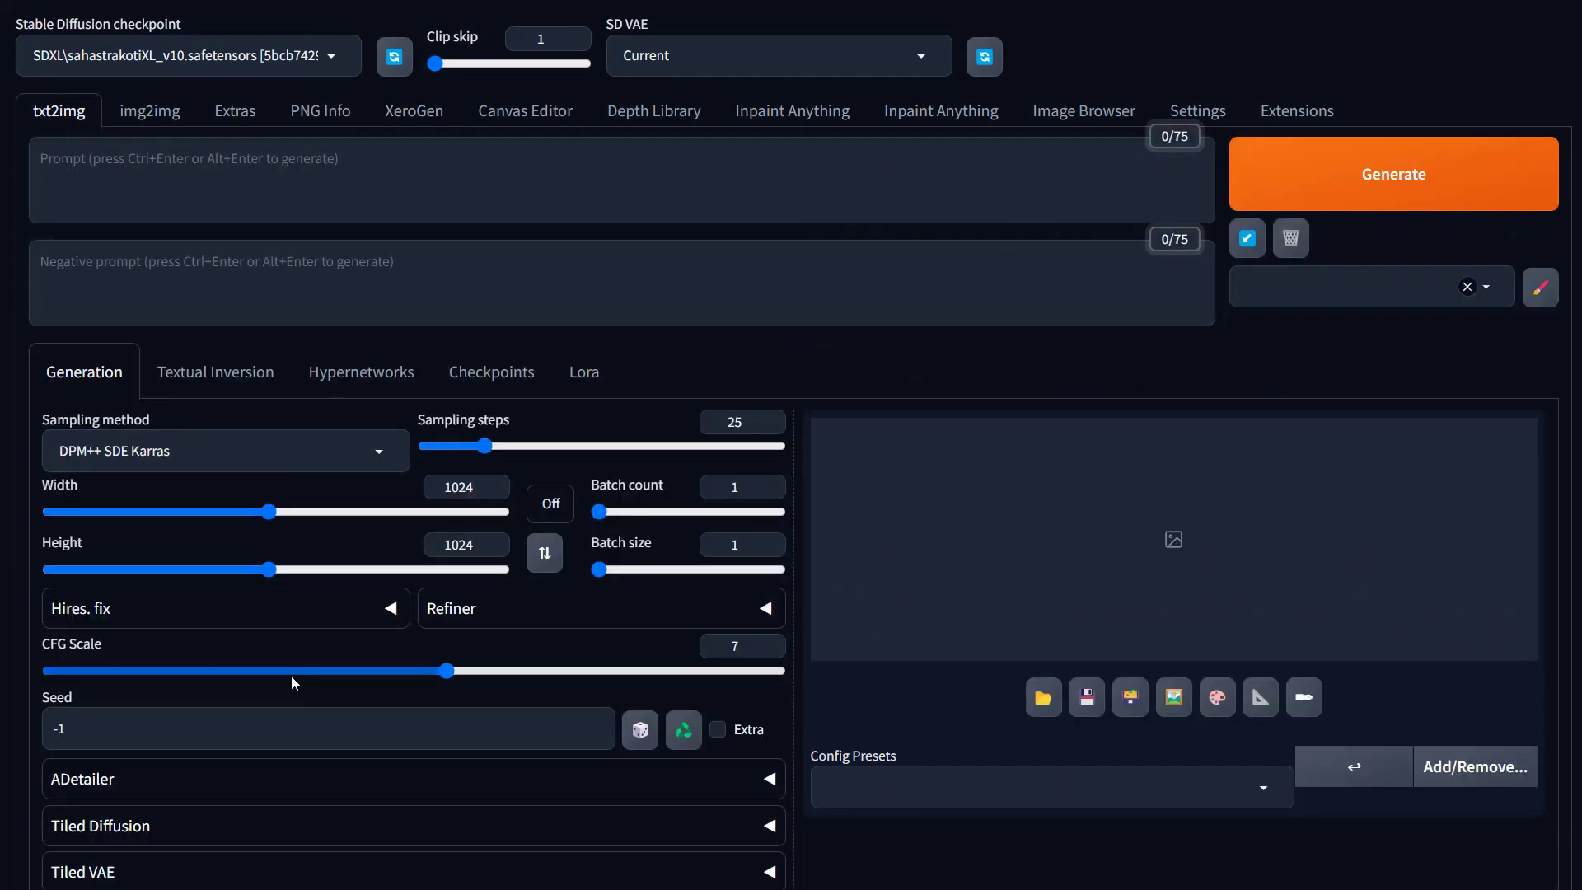
scroll(220, 750, down, 5)
scroll(128, 799, down, 1)
click(132, 779)
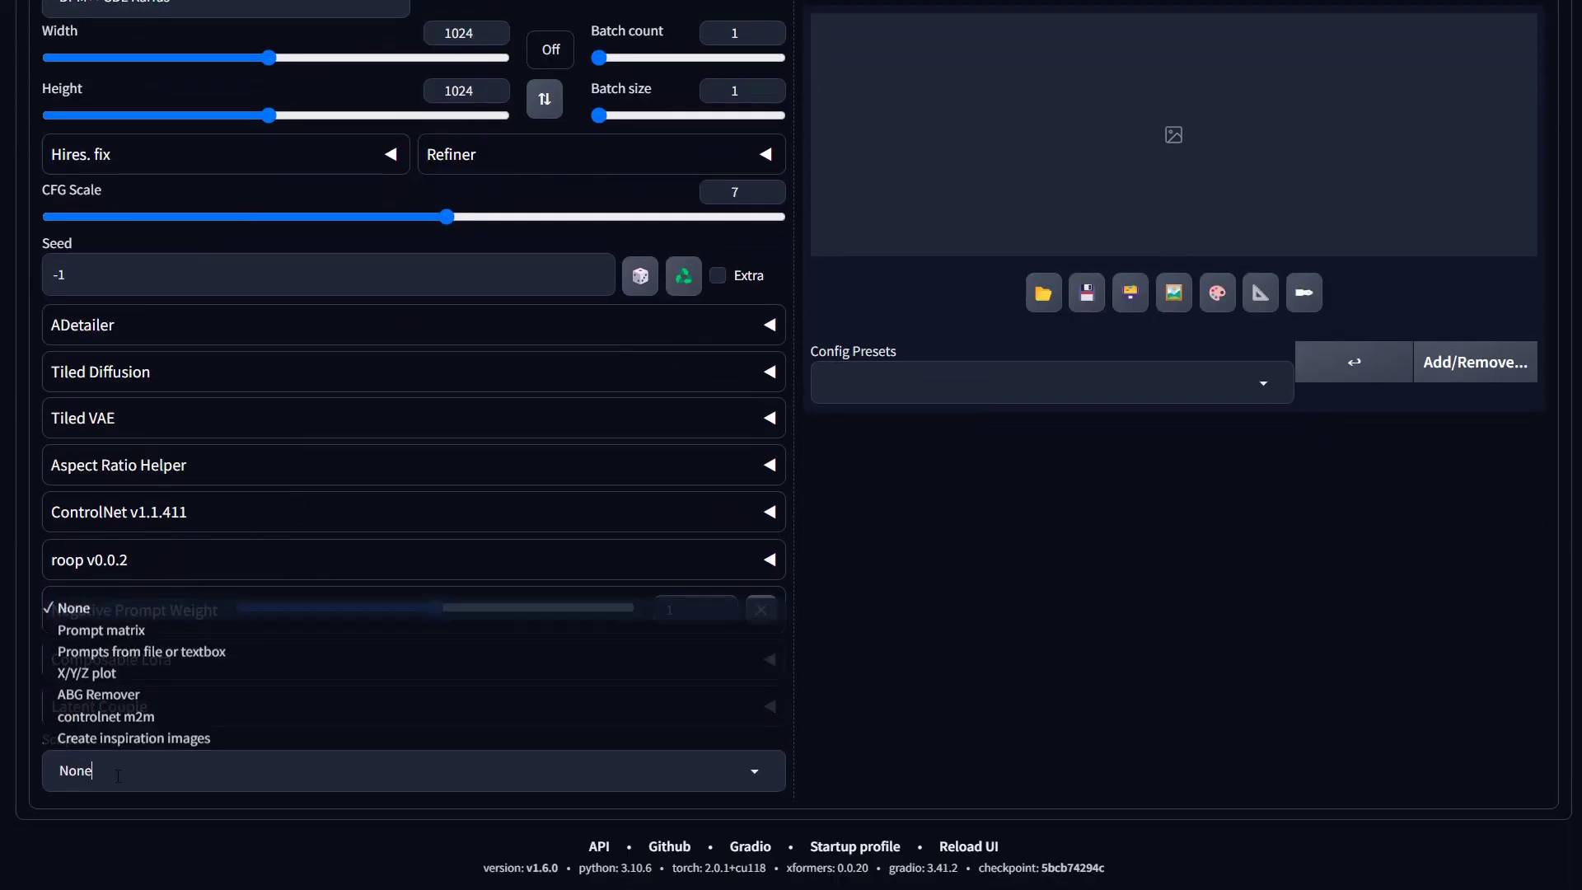
click(156, 657)
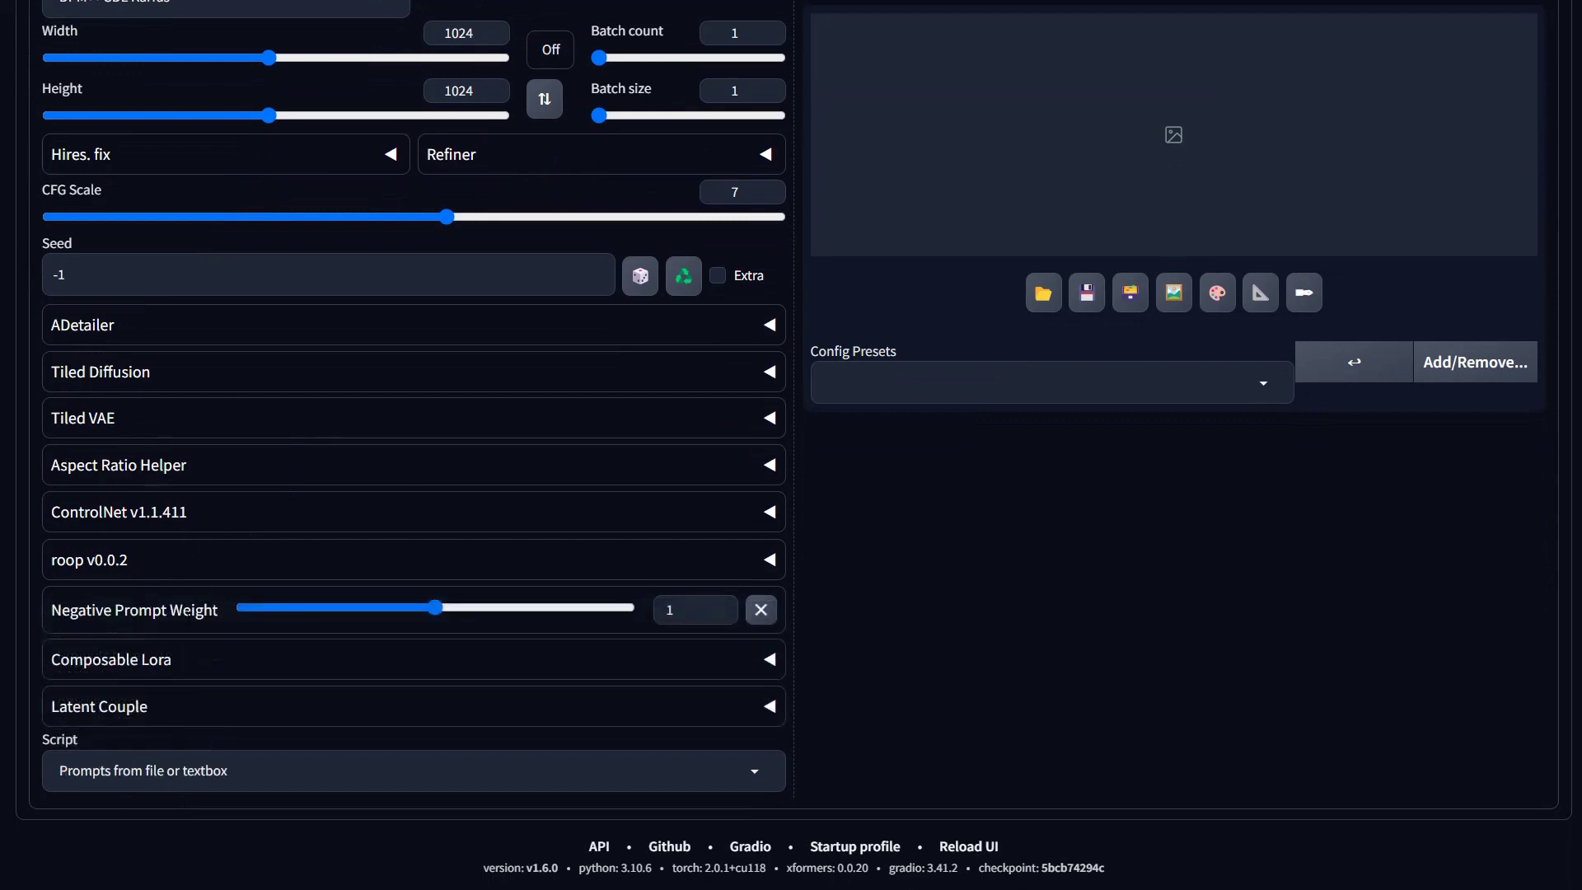
scroll(520, 684, down, 5)
click(194, 525)
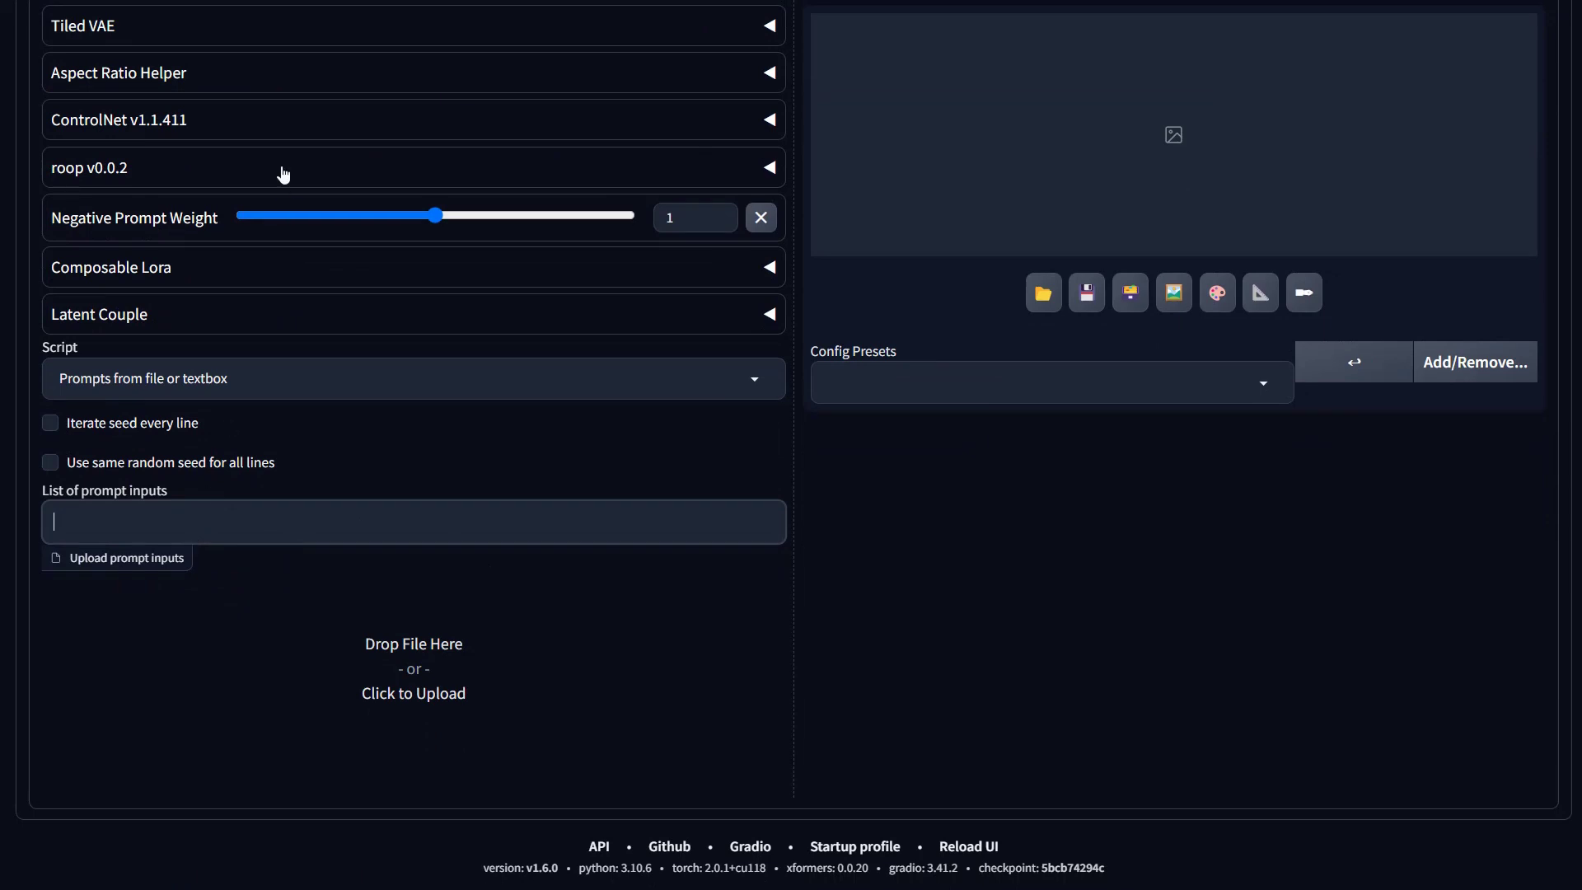
Review the message, number of prompts, response options and generated ChatGPT responses in XeroGen.
scroll(307, 237, up, 5)
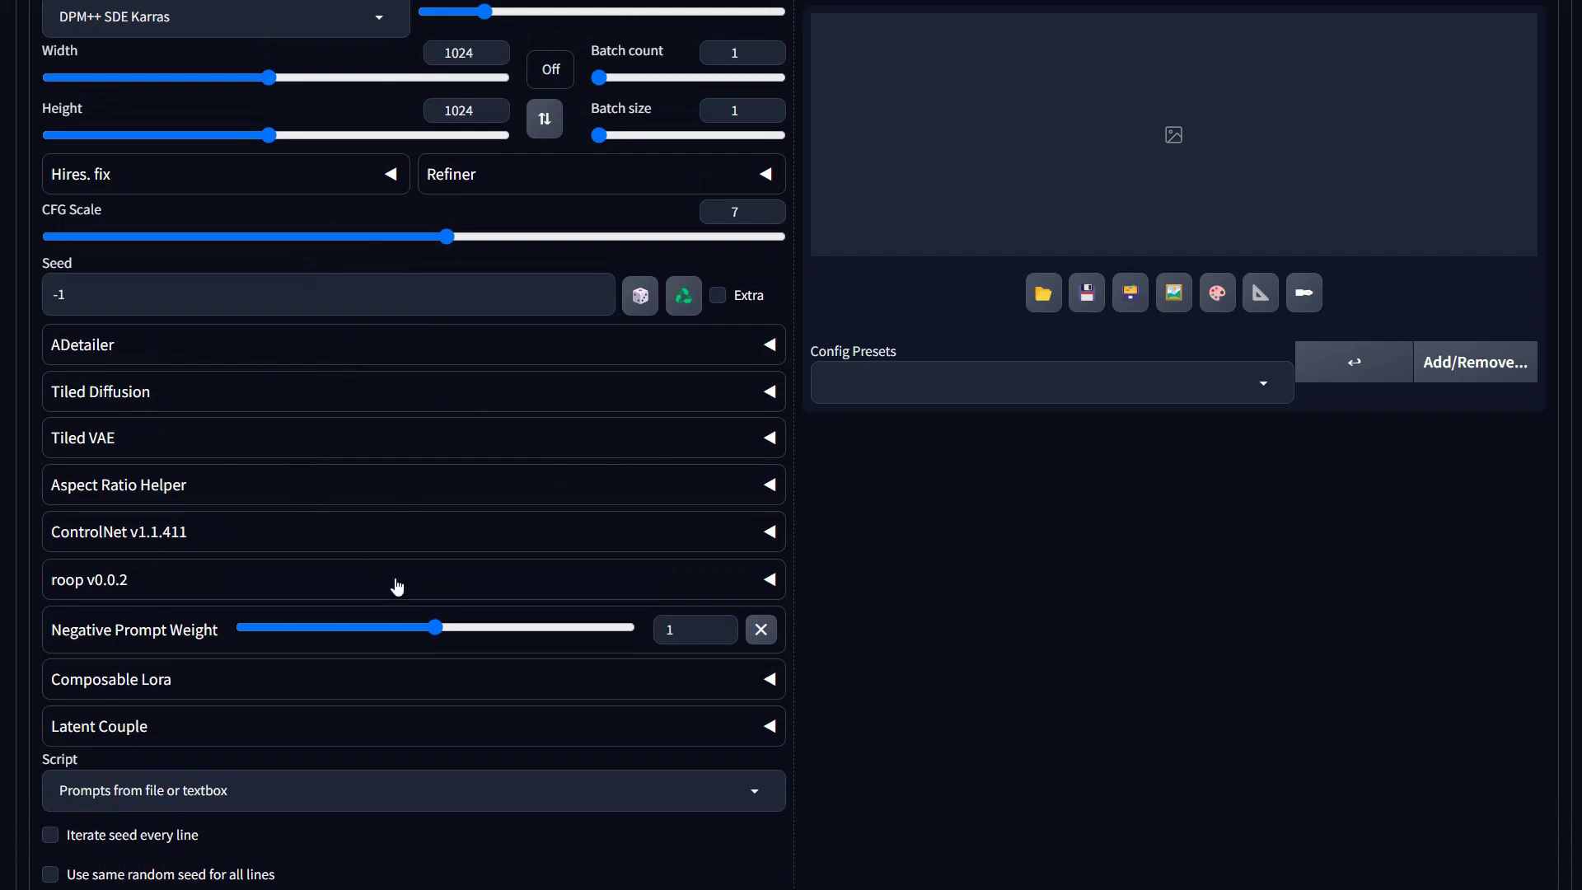
scroll(344, 558, up, 3)
scroll(344, 551, up, 2)
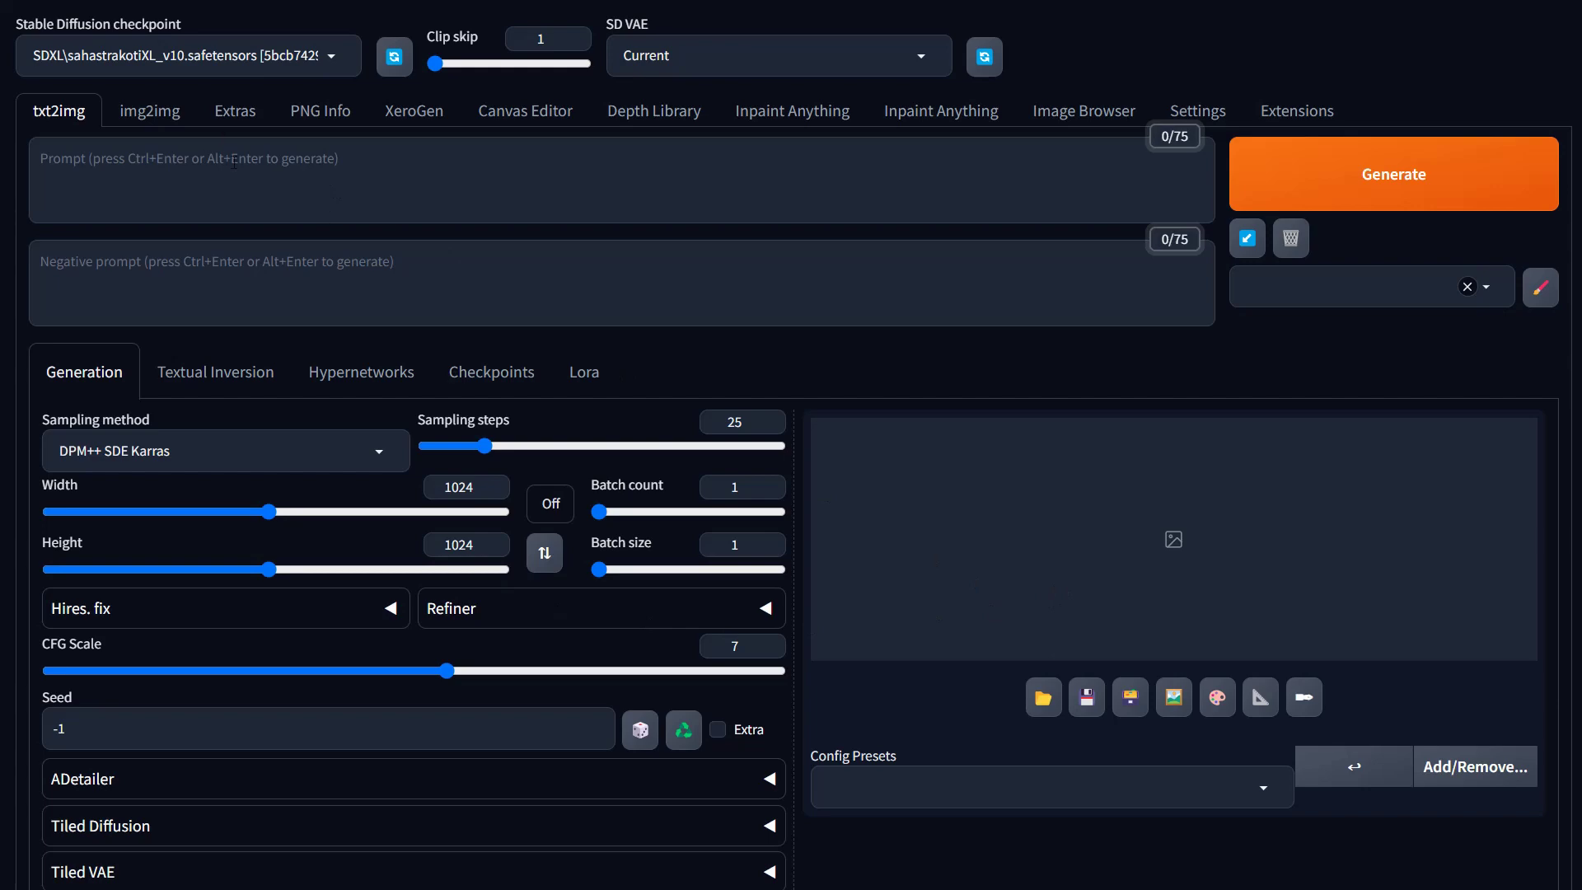
click(417, 118)
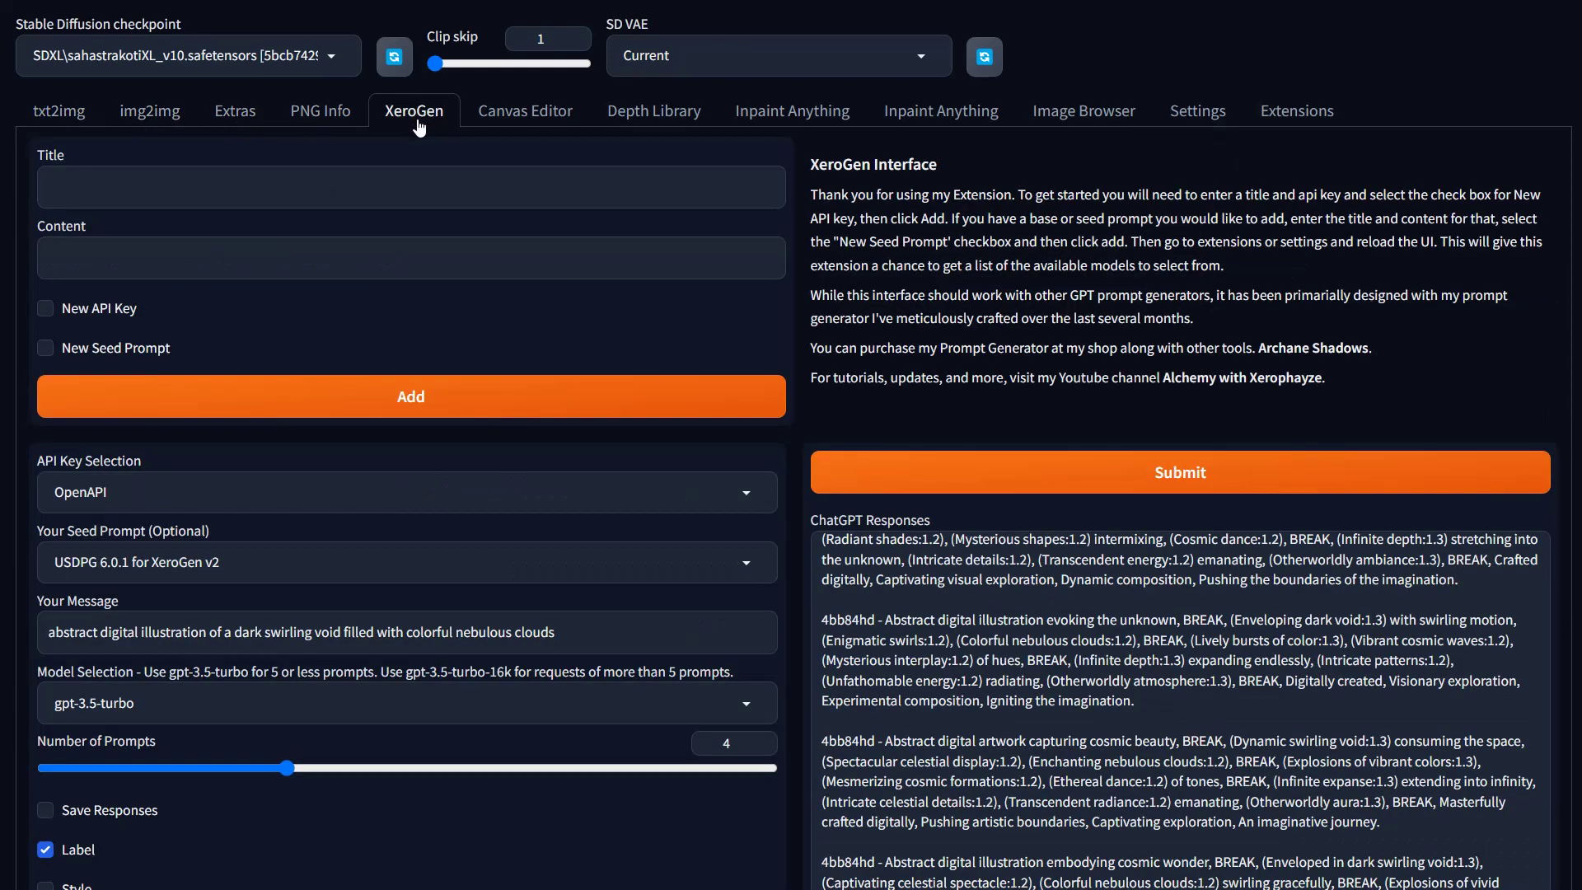
drag(560, 632, 12, 632)
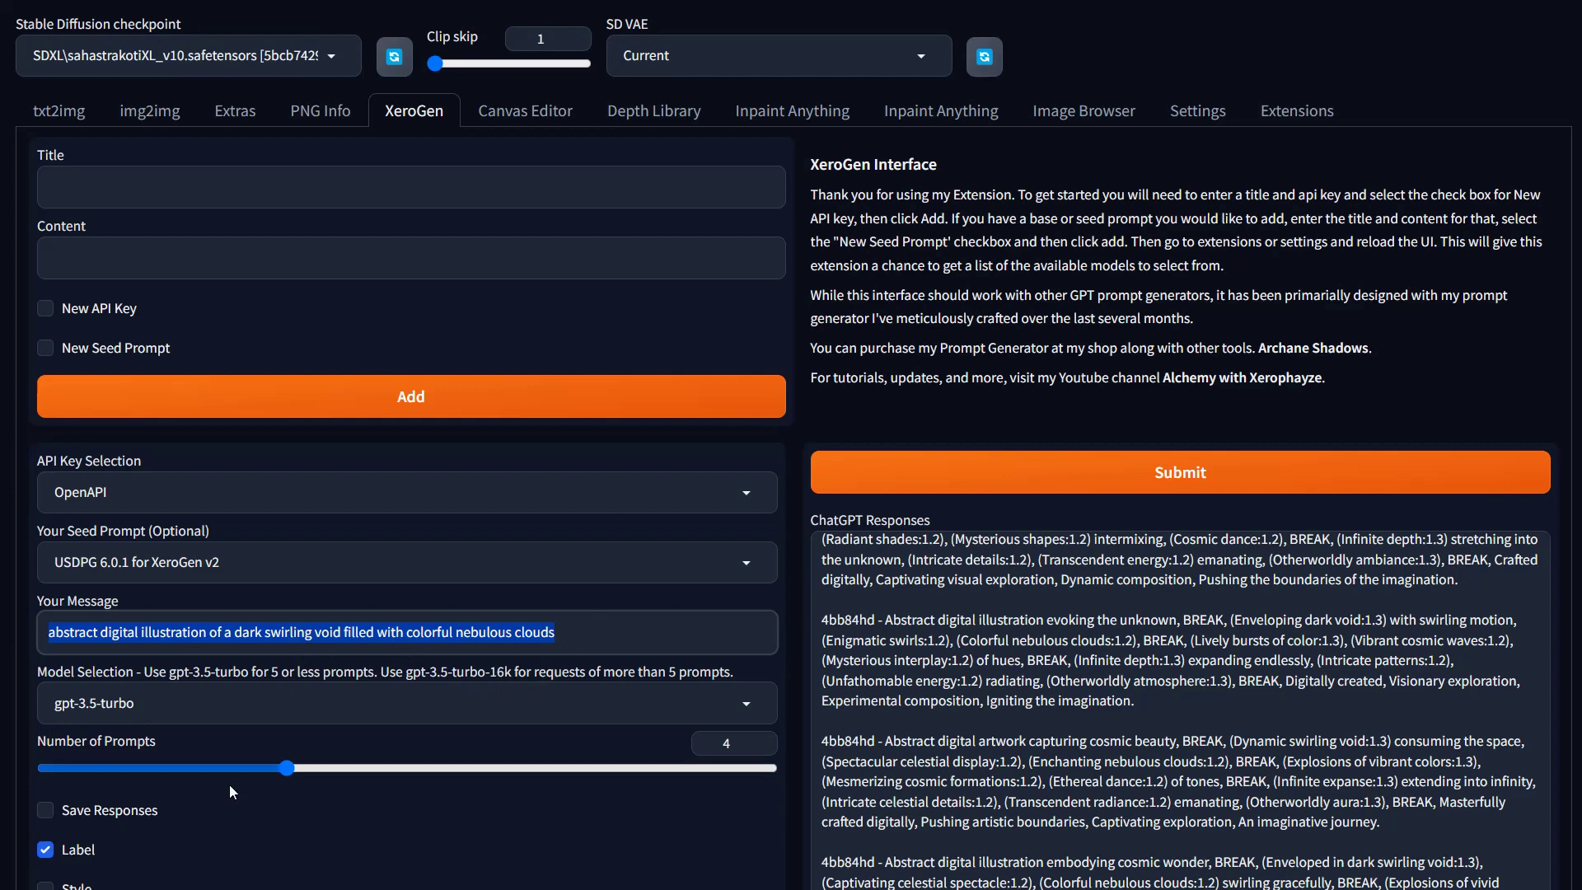
scroll(234, 763, down, 2)
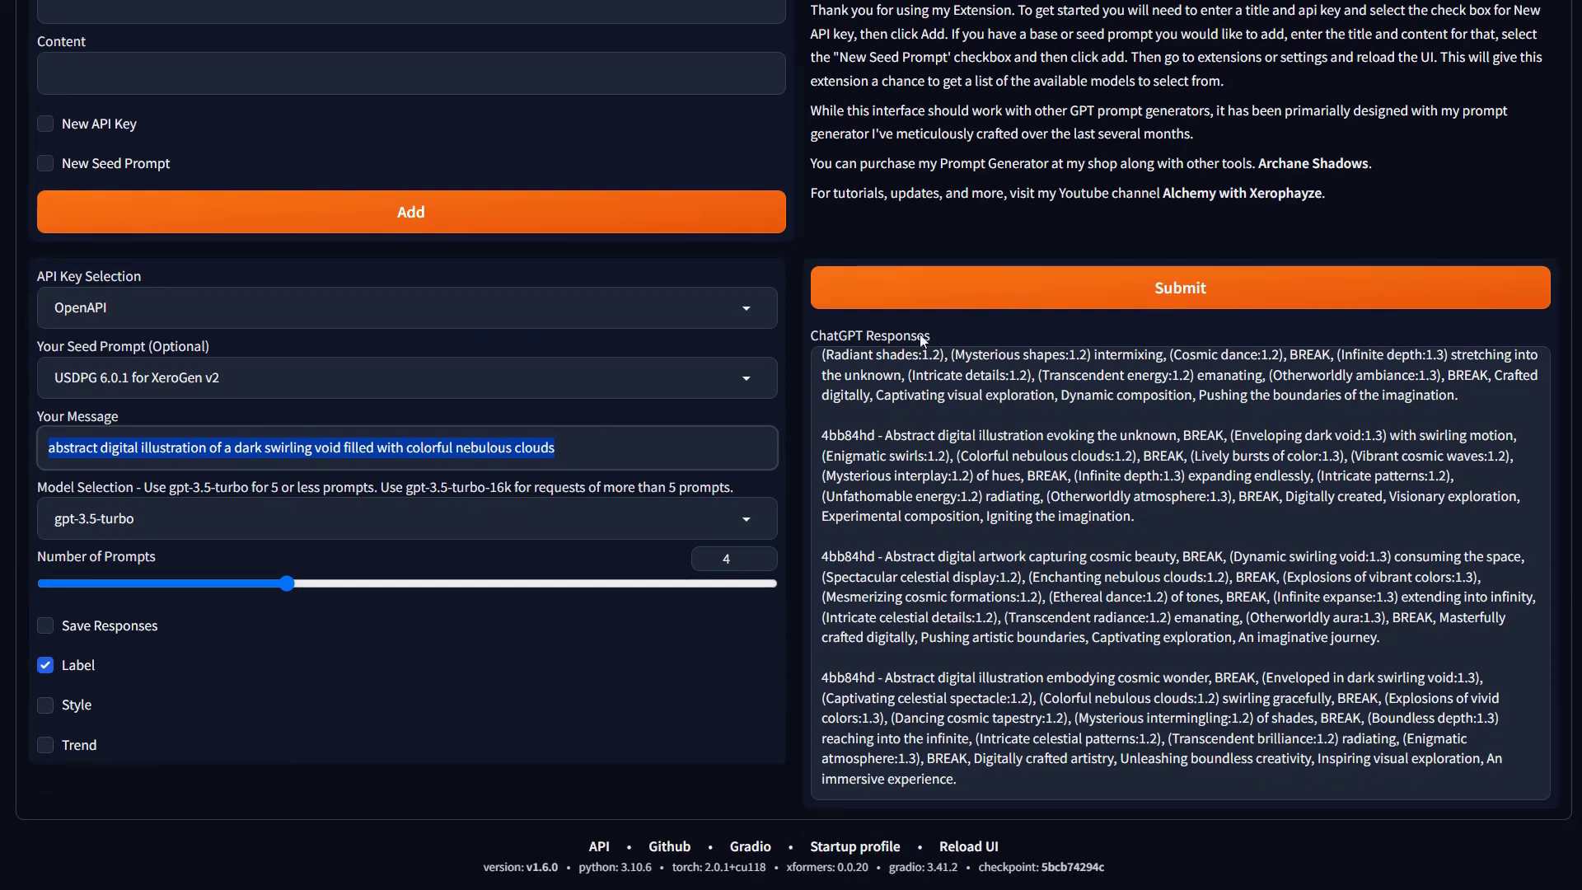
scroll(888, 394, up, 2)
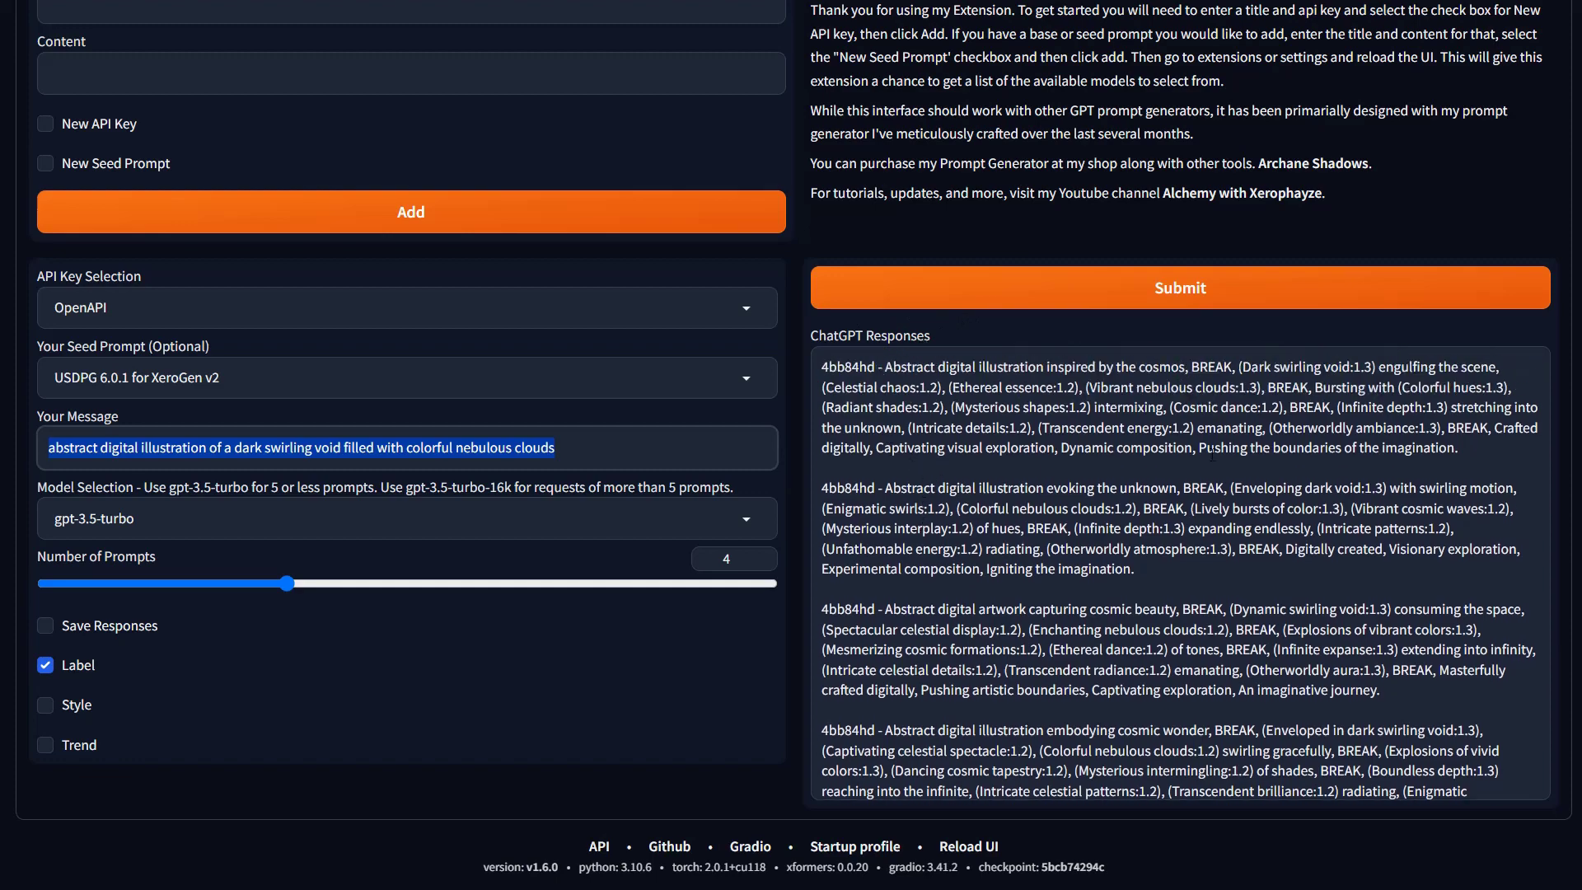
scroll(121, 57, up, 3)
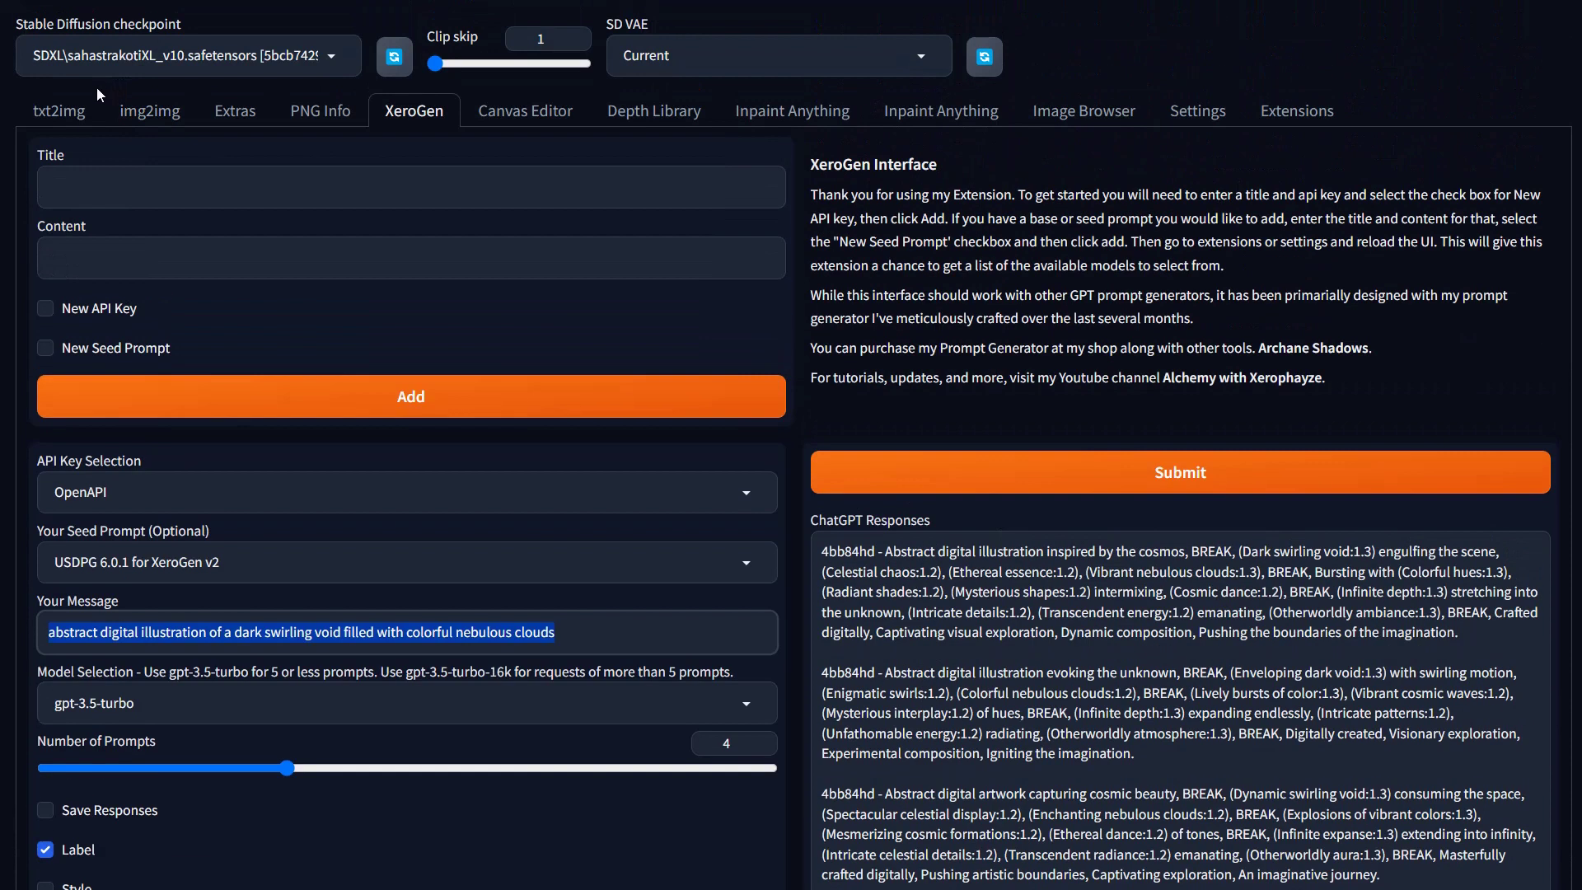
Return to txt2img and examine the script's prompt list and the generation settings.
click(61, 110)
scroll(53, 717, down, 8)
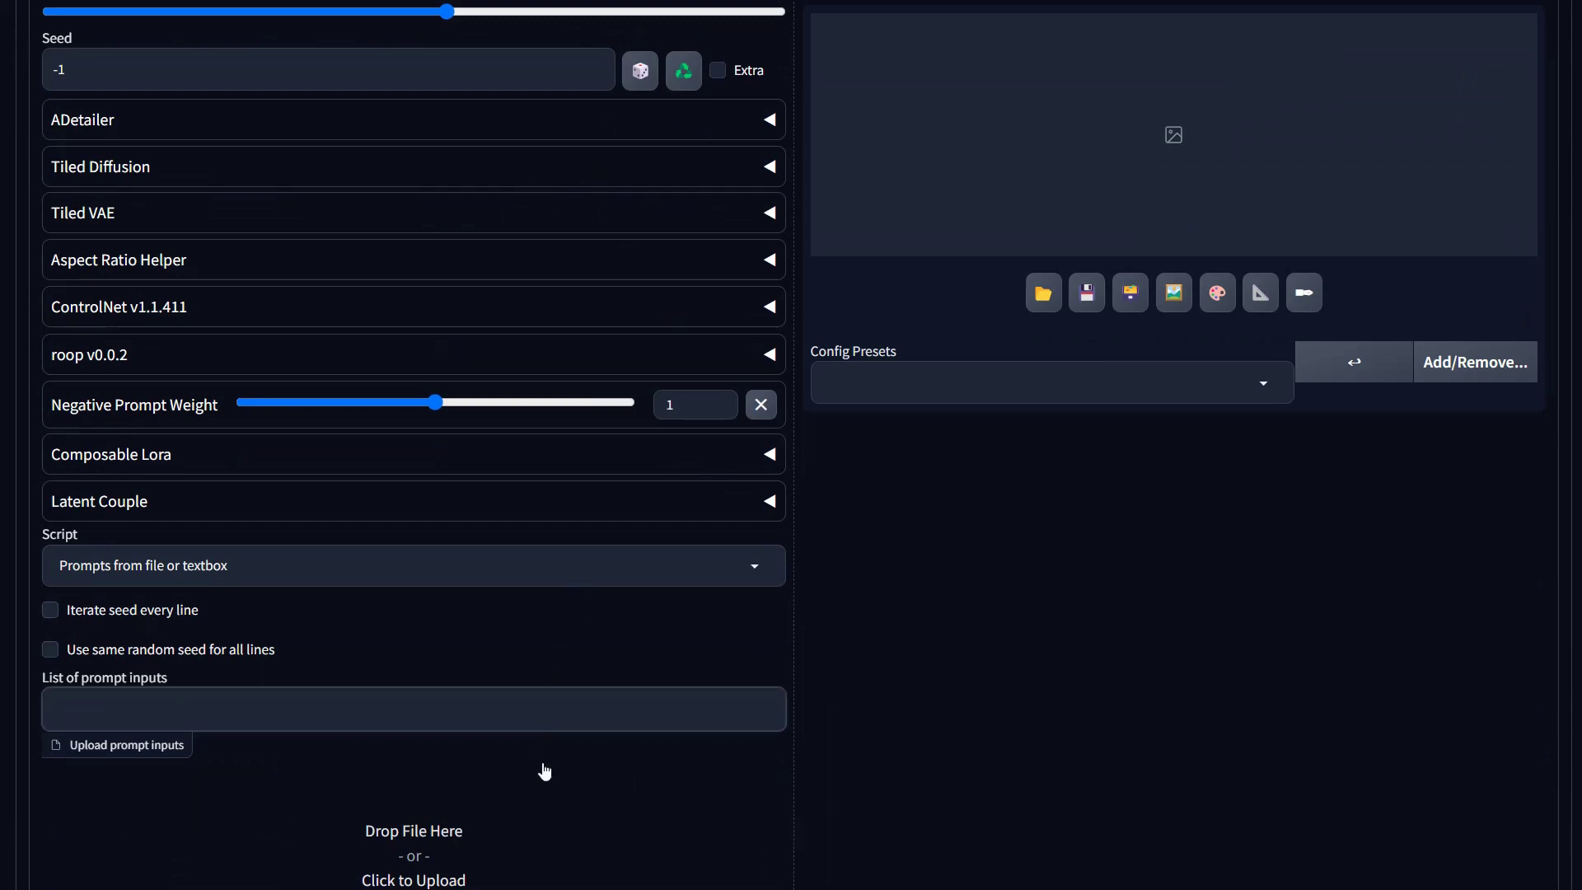
scroll(1042, 548, up, 6)
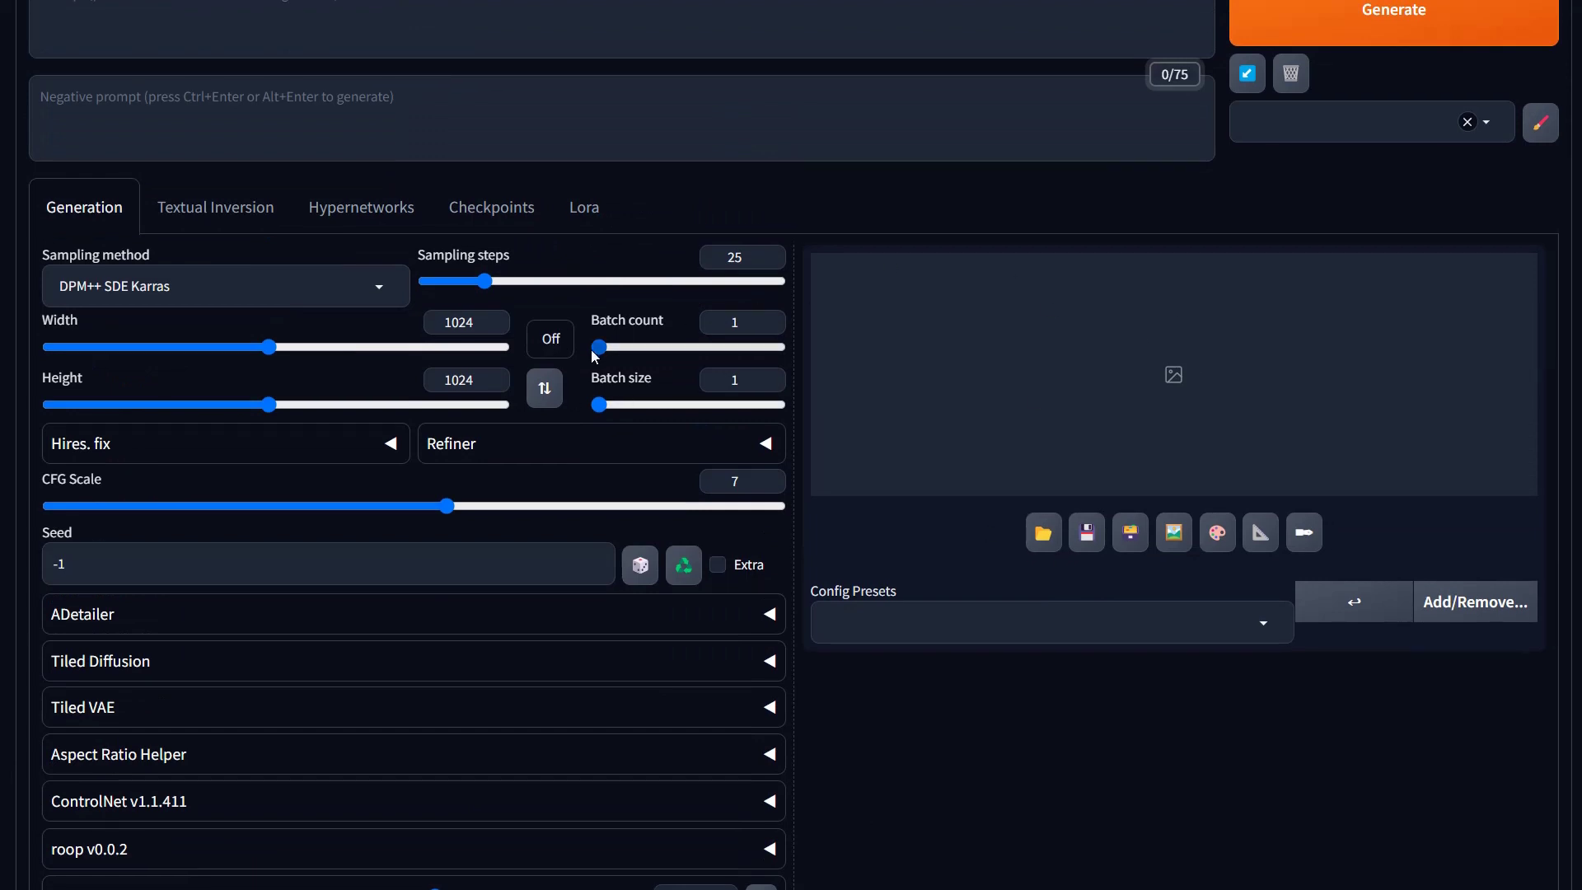
Browse the list of saved prompt styles in txt2img and close it without choosing one.
scroll(585, 285, up, 2)
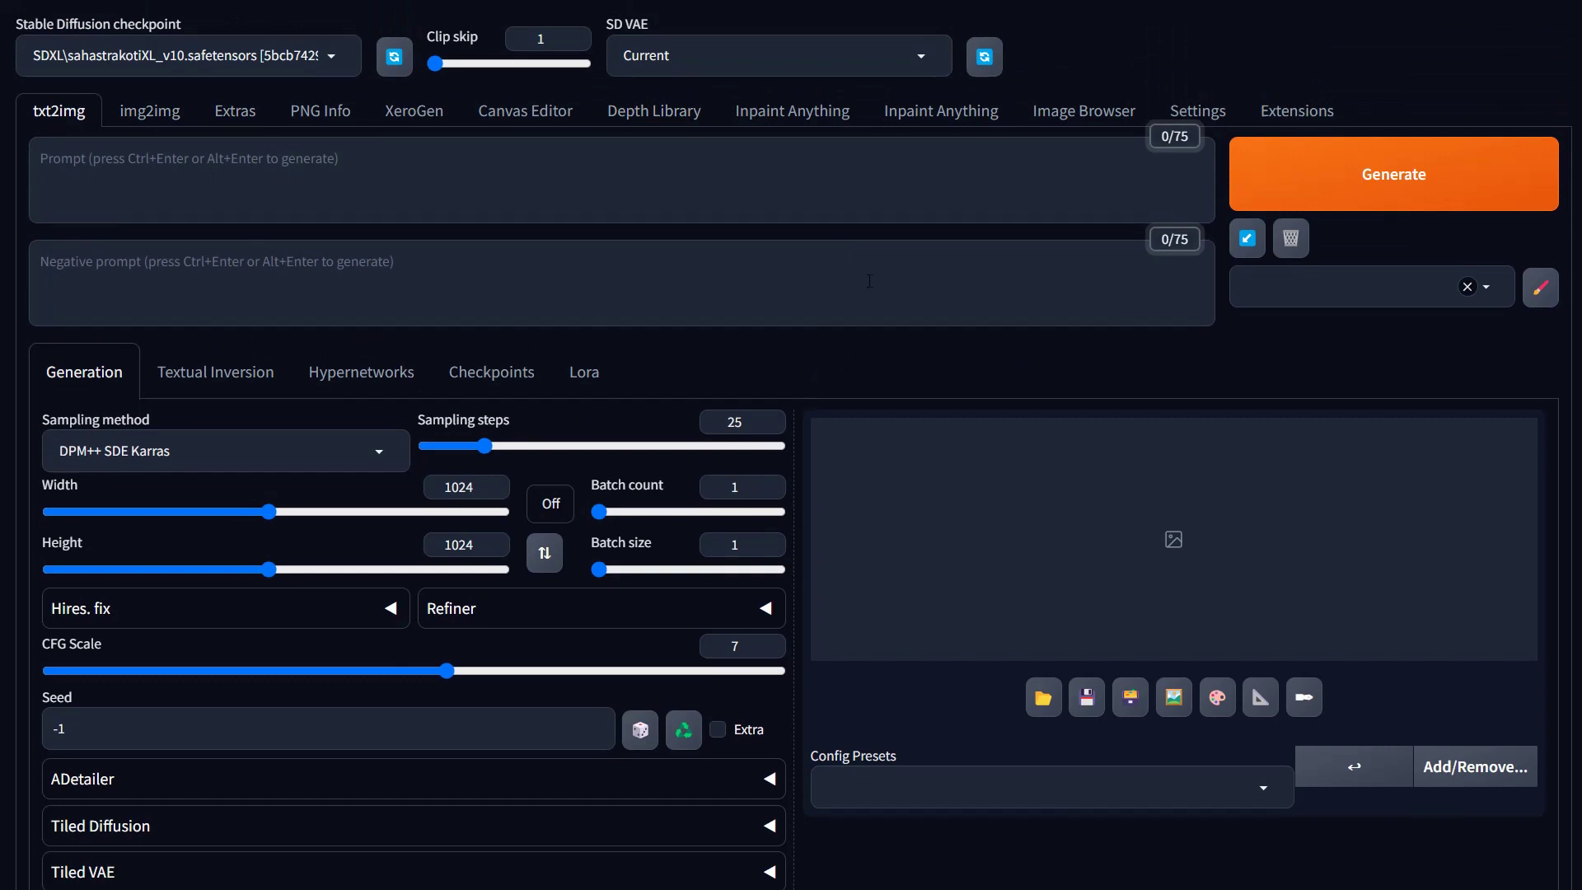
click(1063, 320)
click(1387, 277)
scroll(1413, 526, down, 8)
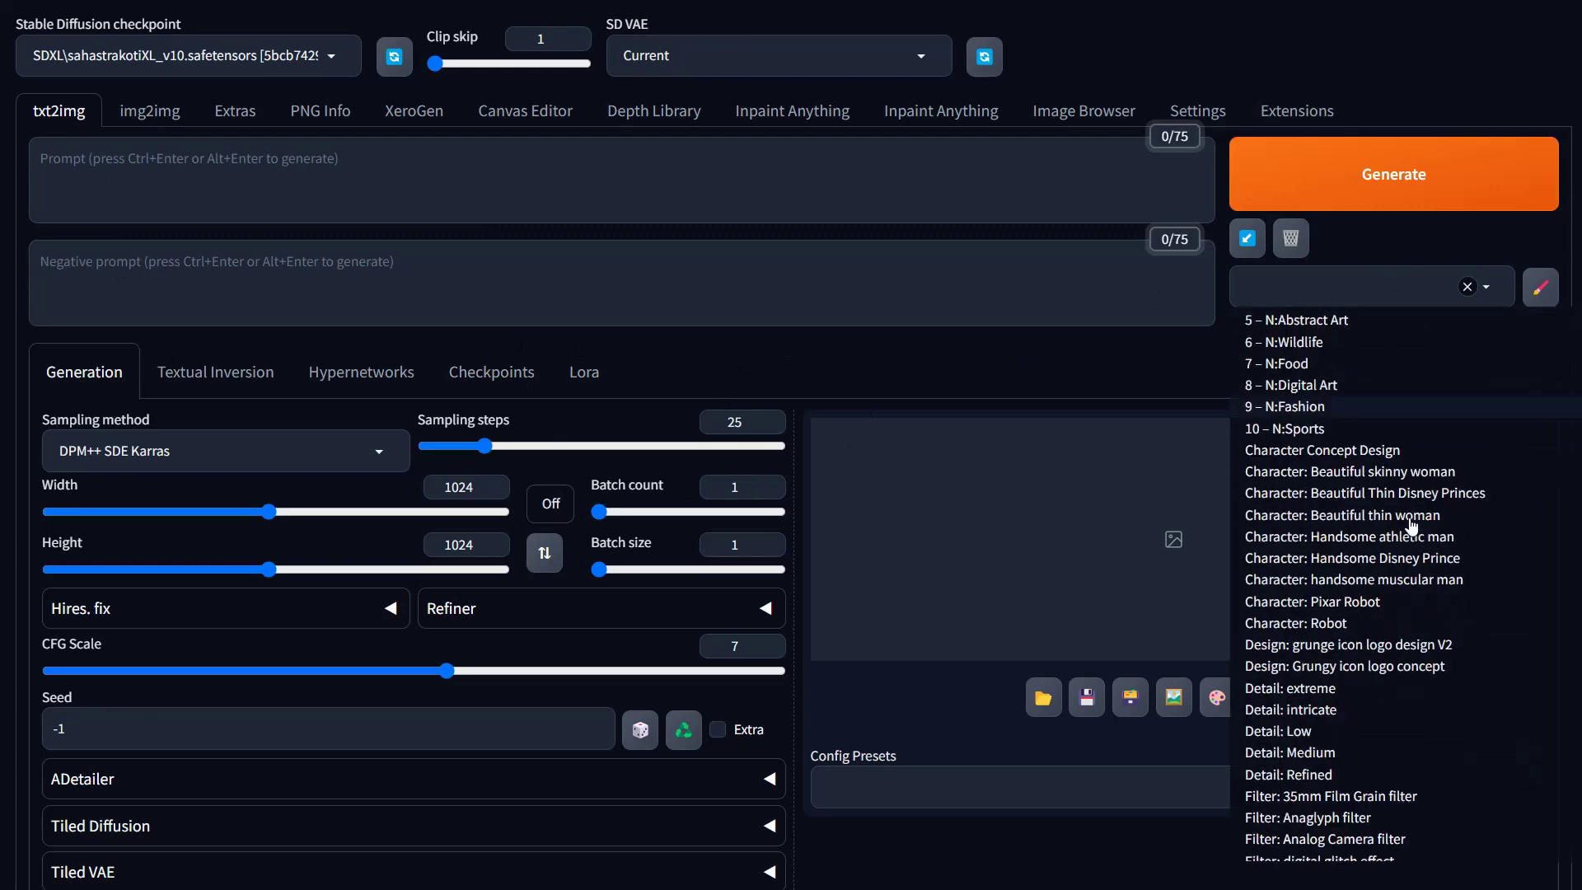
click(1406, 48)
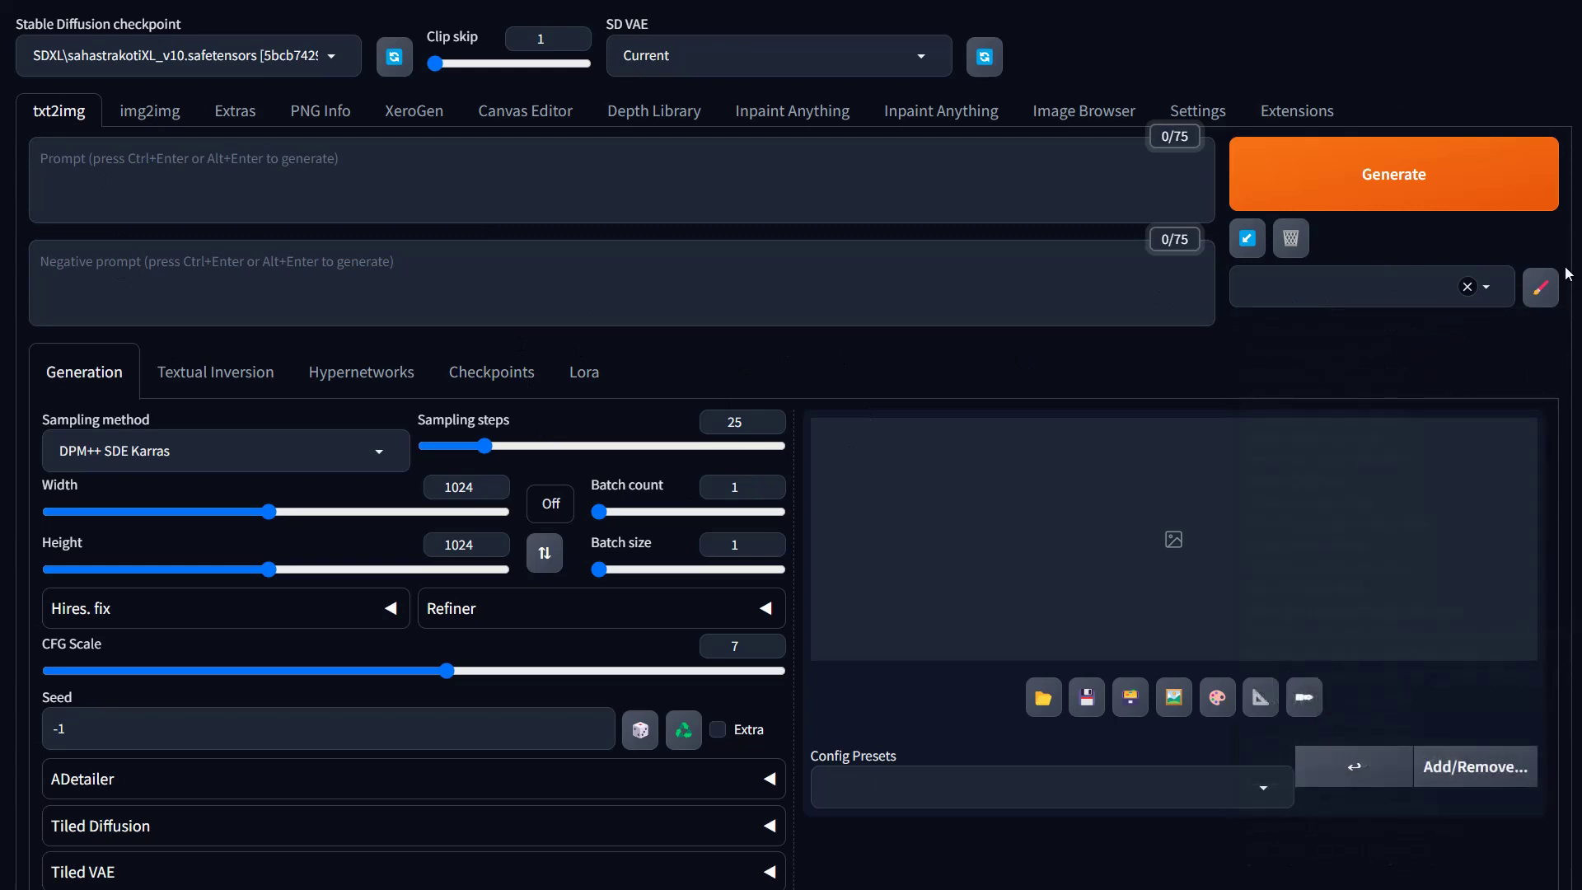
Open the style editor and load the saved style "Style: lava".
click(1536, 296)
click(895, 342)
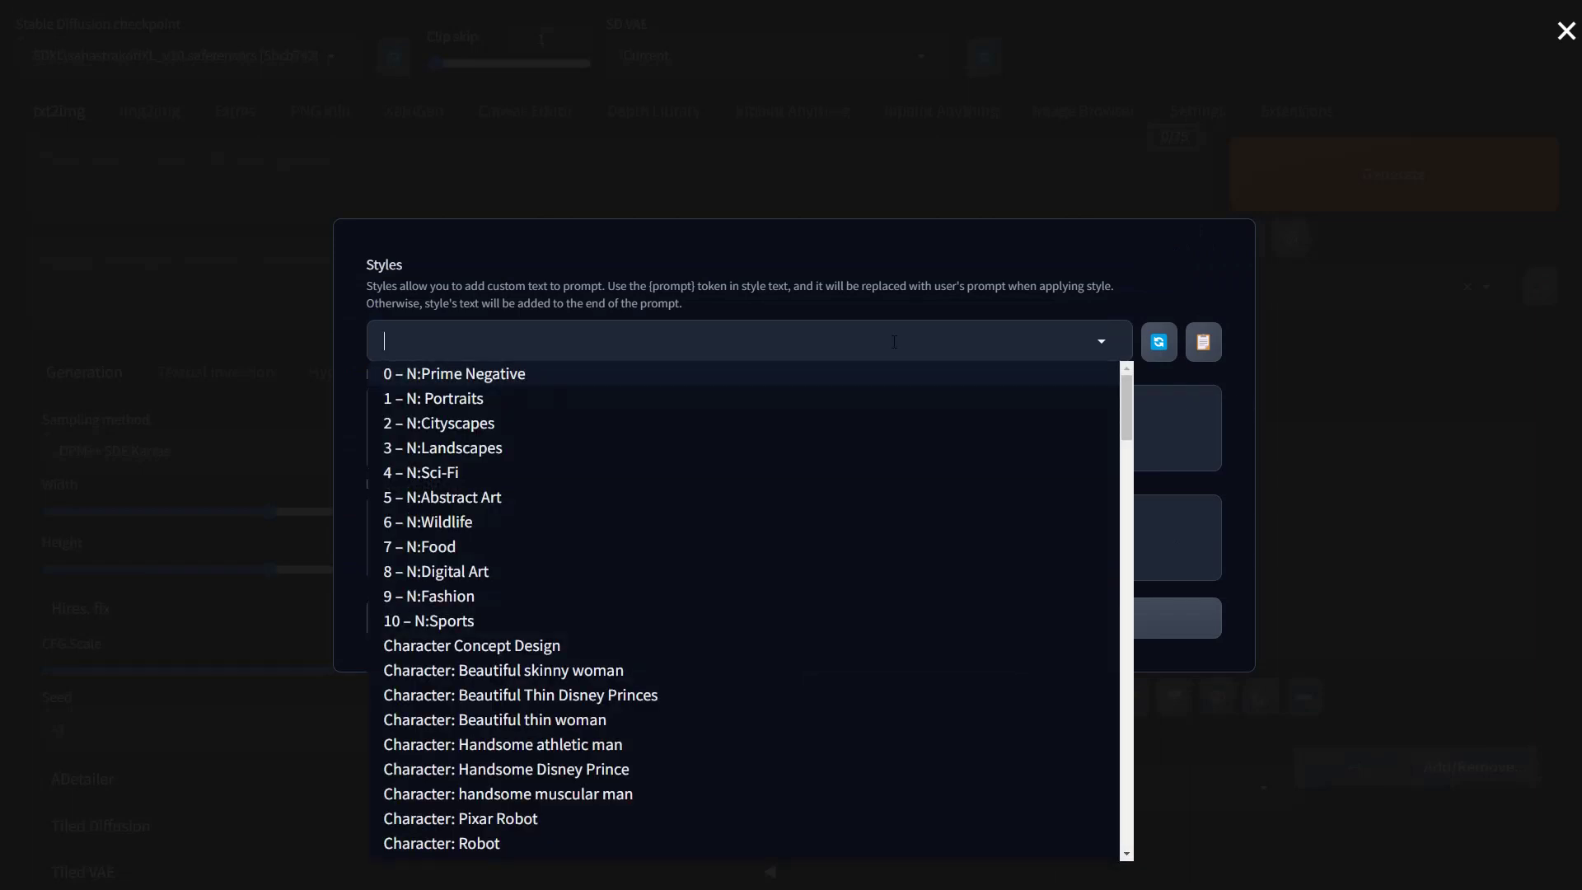
scroll(816, 660, down, 10)
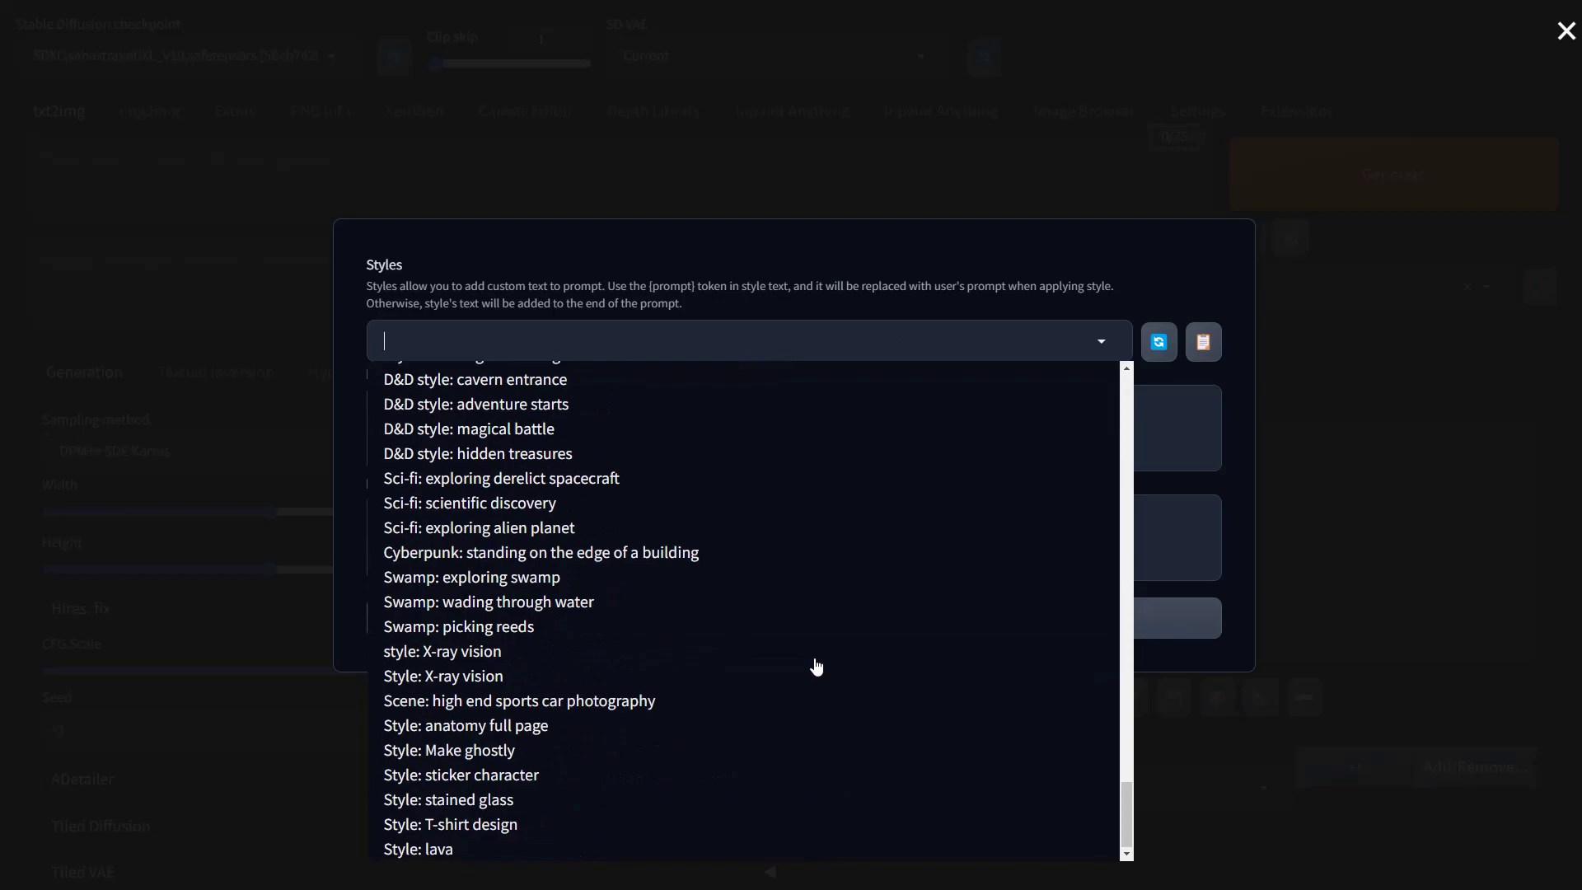
click(471, 849)
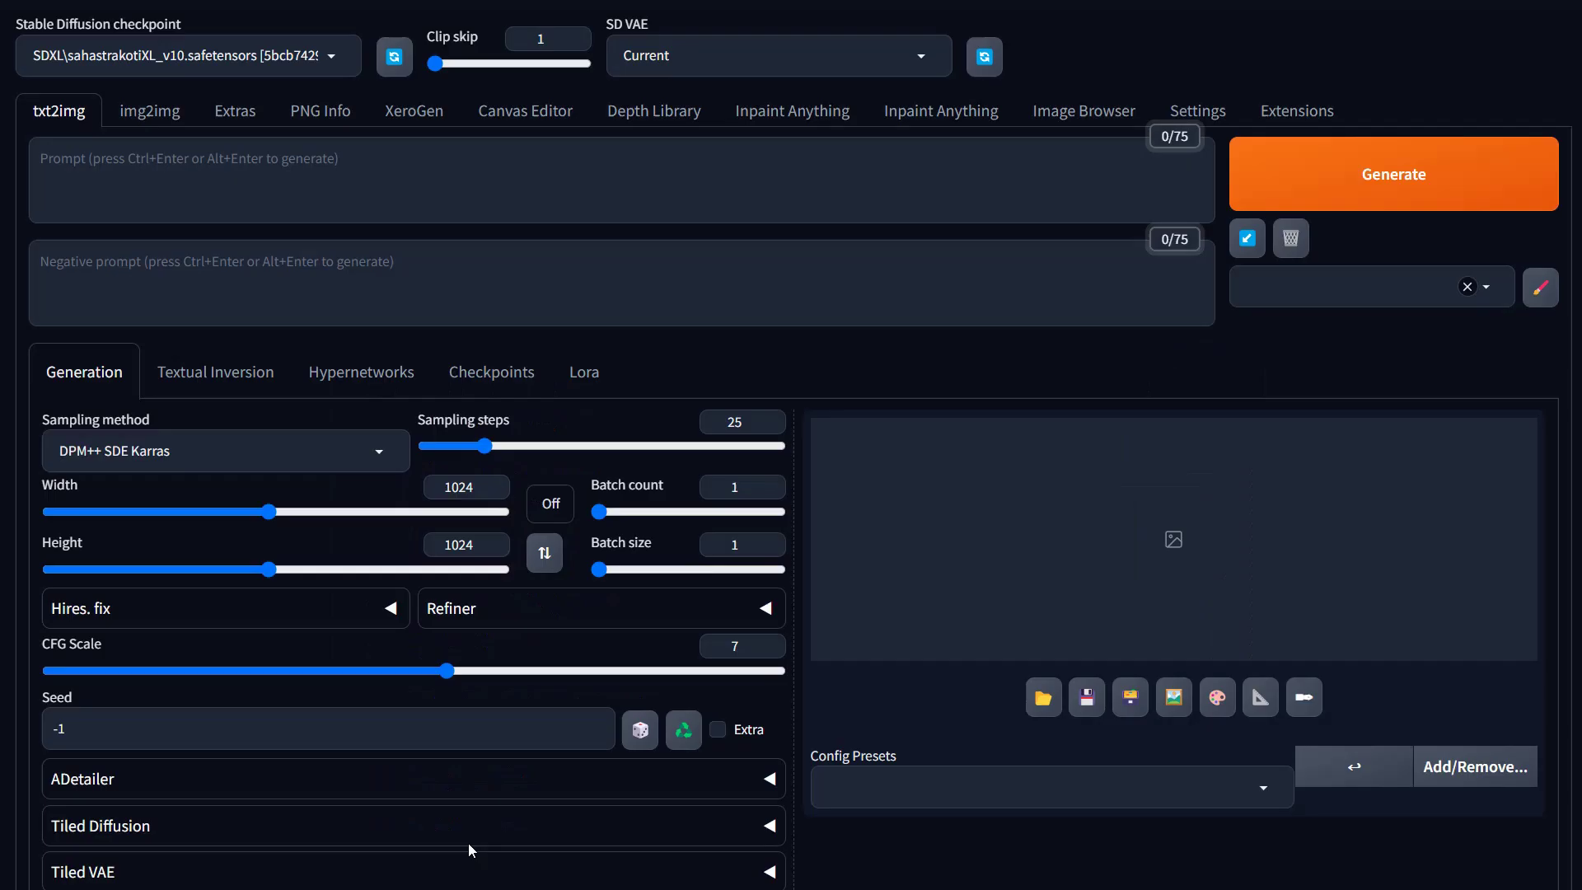
click(1542, 291)
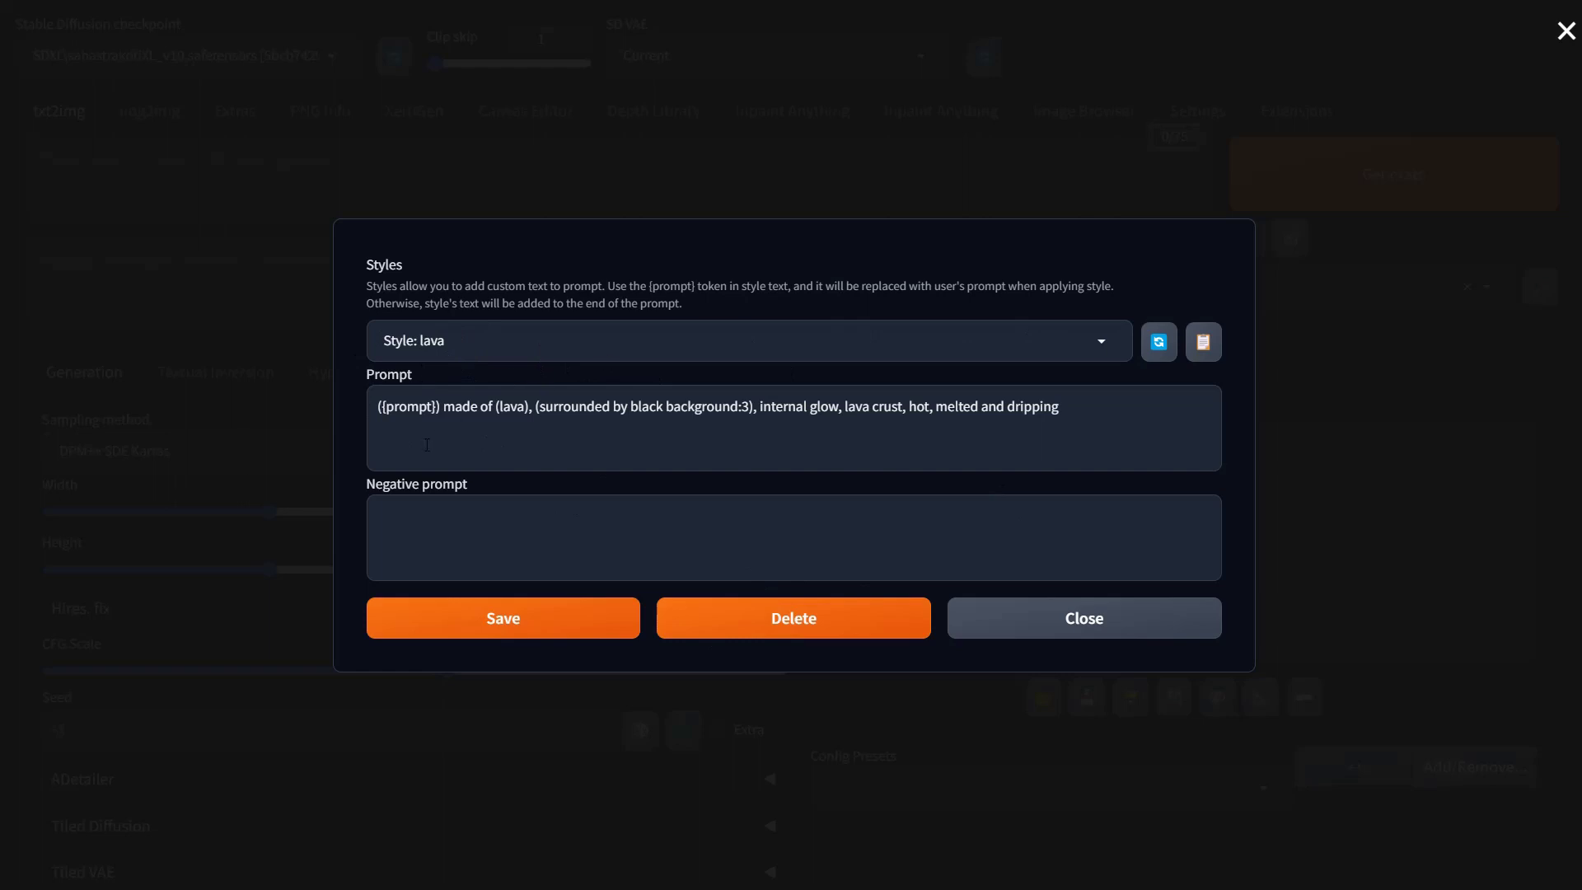
Examine the lava style's prompt text and the explanation of the {prompt} token, and close the style editor.
drag(1137, 413, 895, 406)
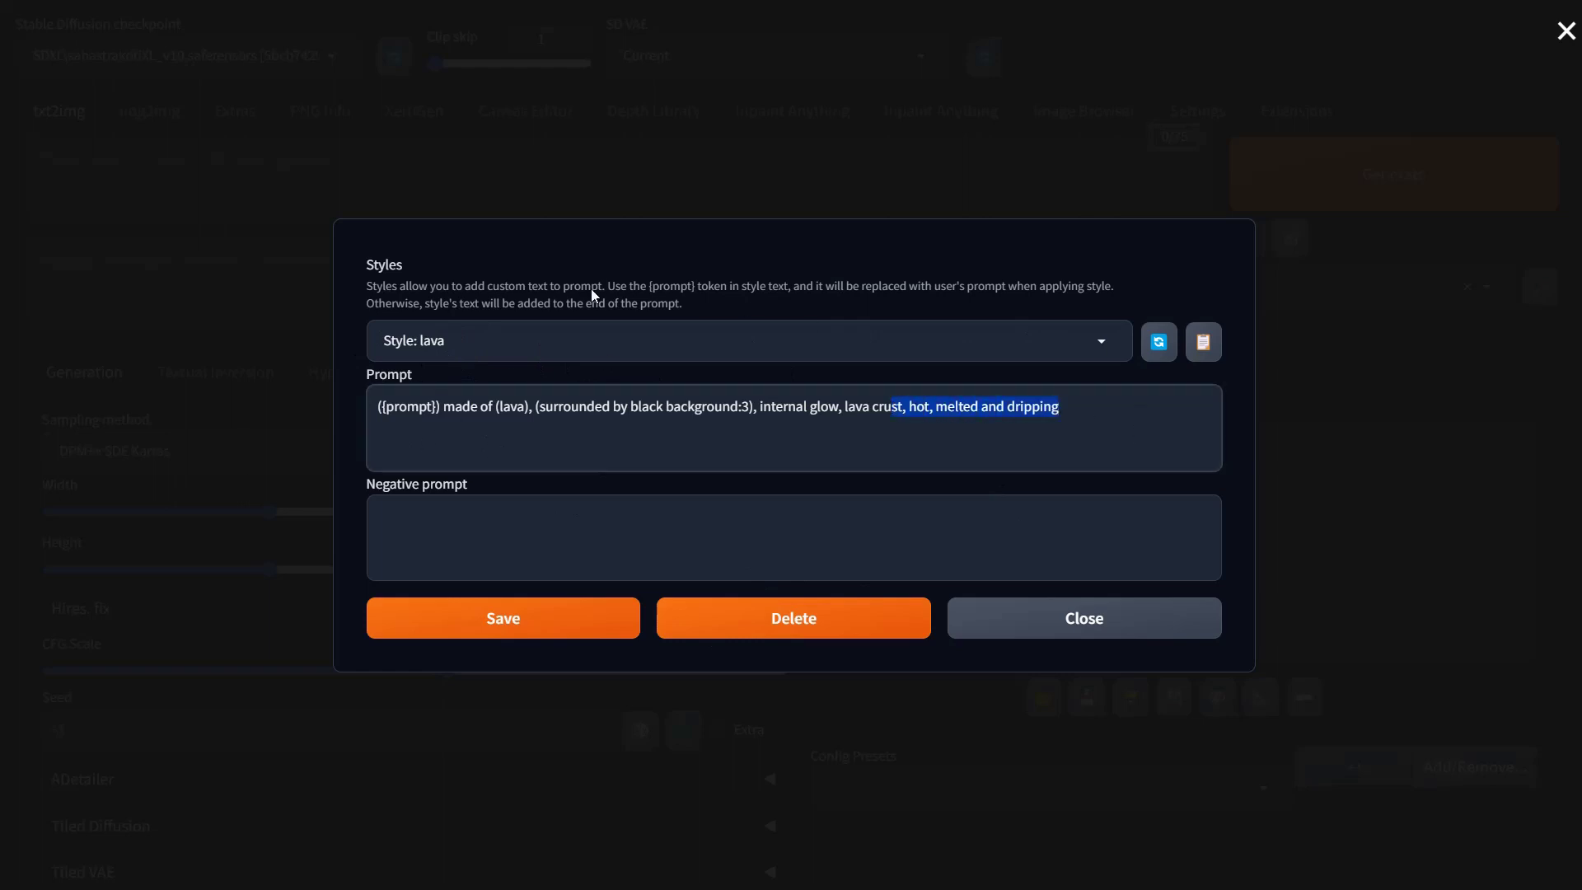
drag(388, 285, 704, 310)
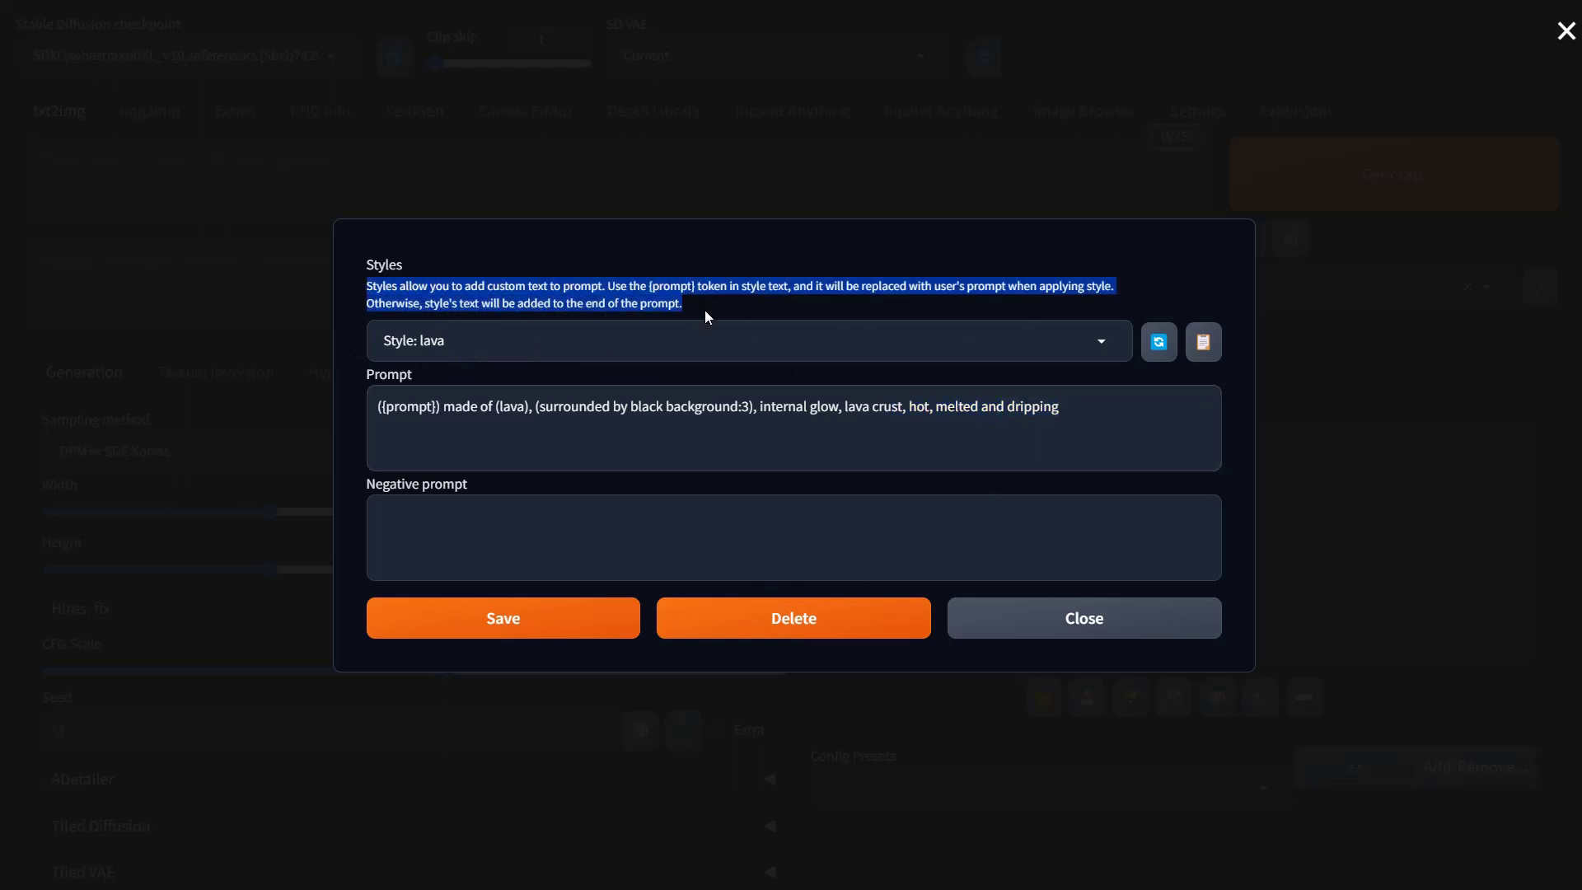
click(646, 285)
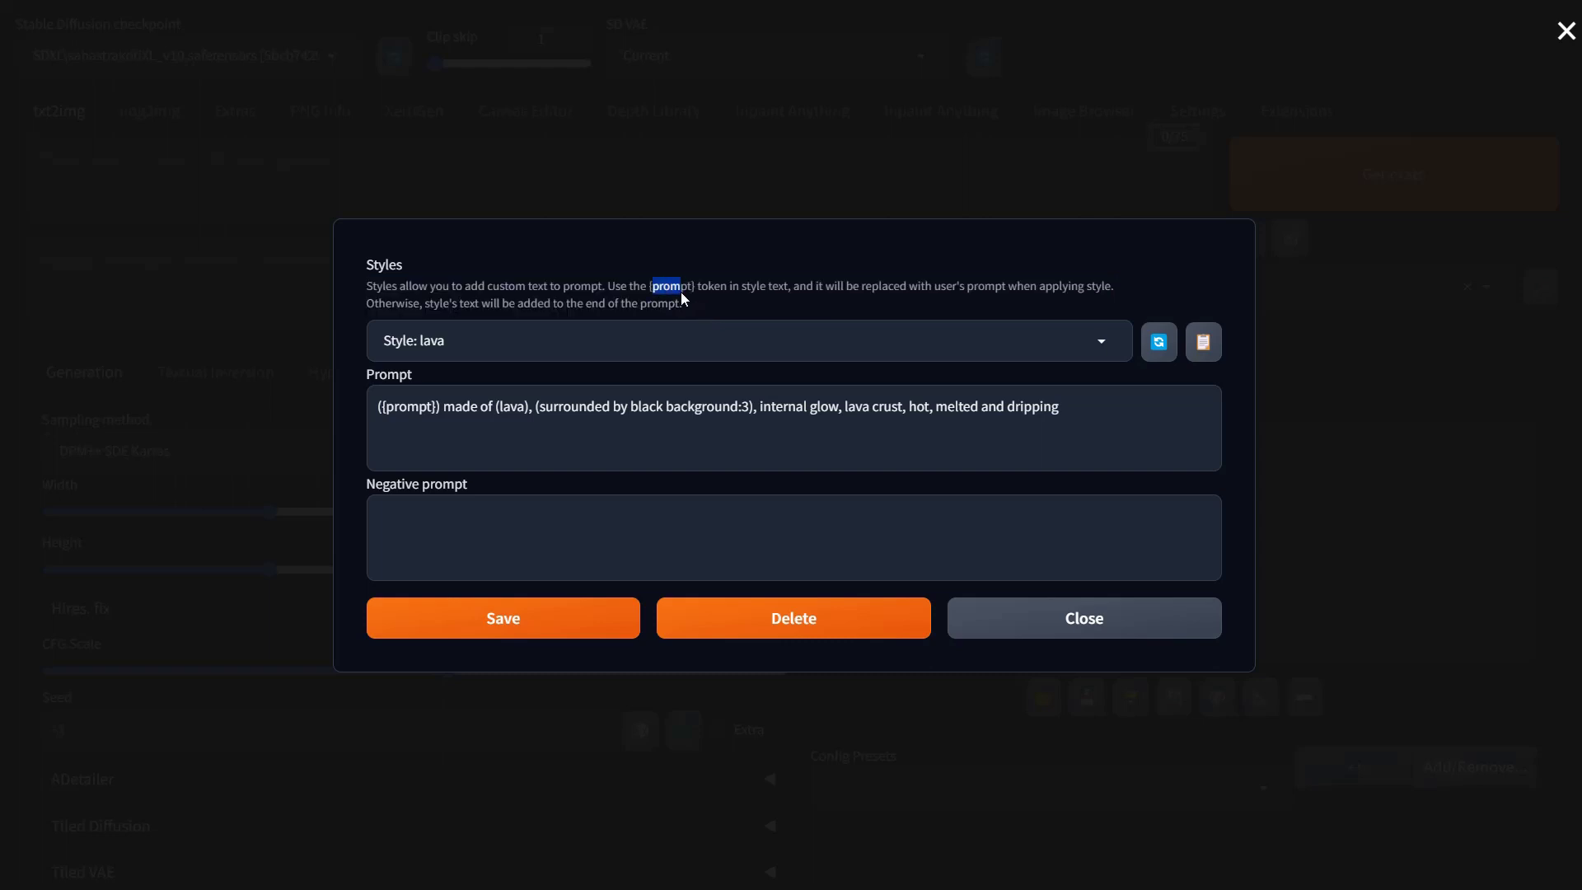
click(479, 407)
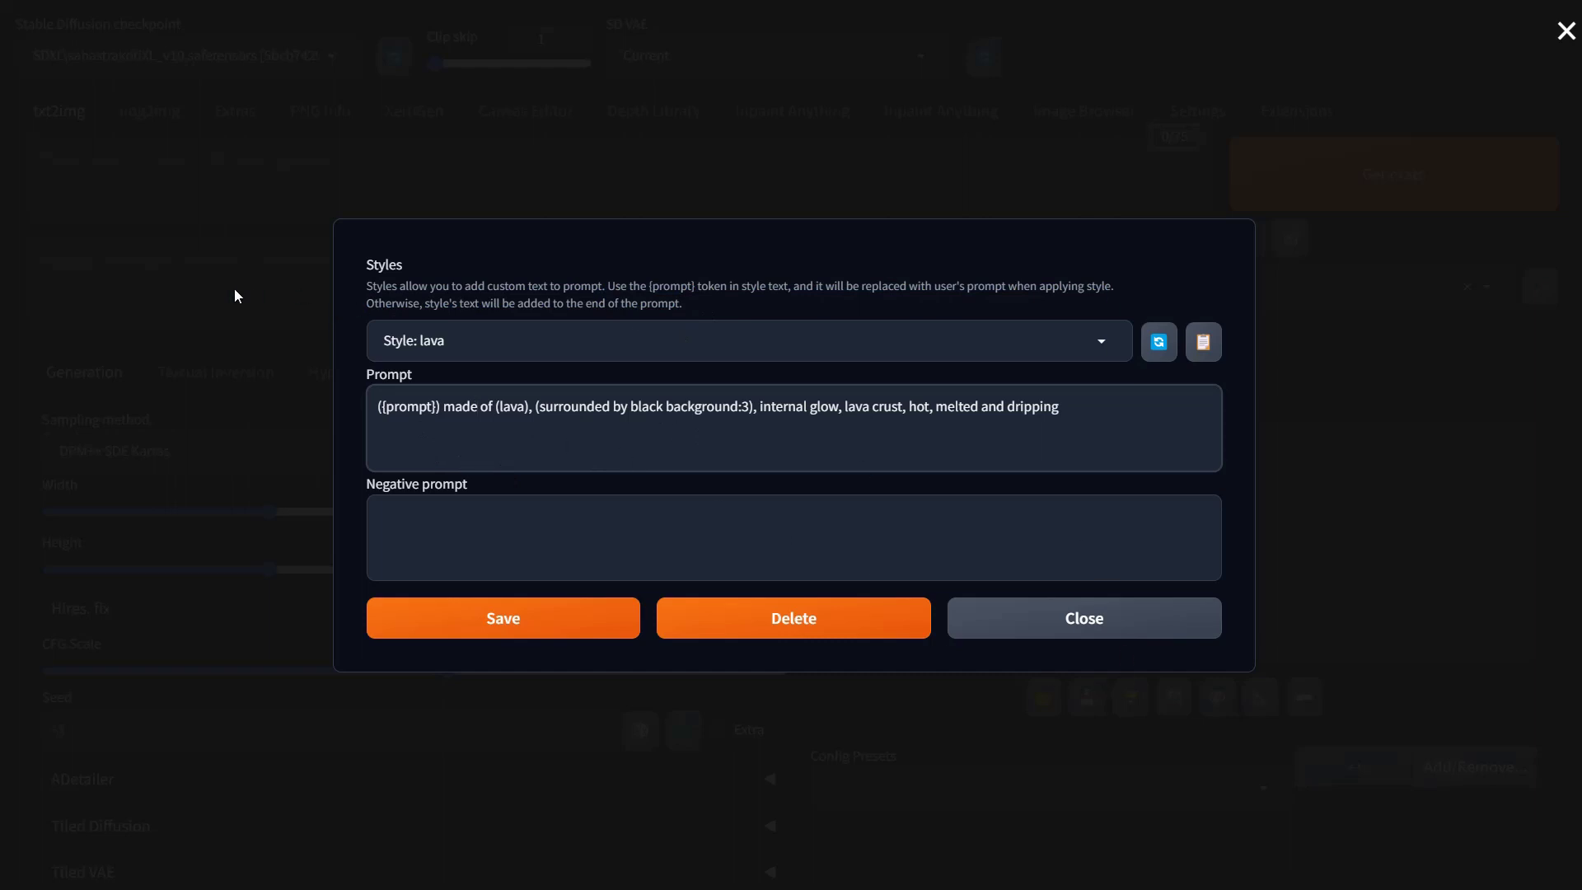
mouse_move(440, 412)
mouse_down()
mouse_move(379, 410)
mouse_move(435, 412)
mouse_up()
click(421, 534)
click(438, 450)
click(1088, 631)
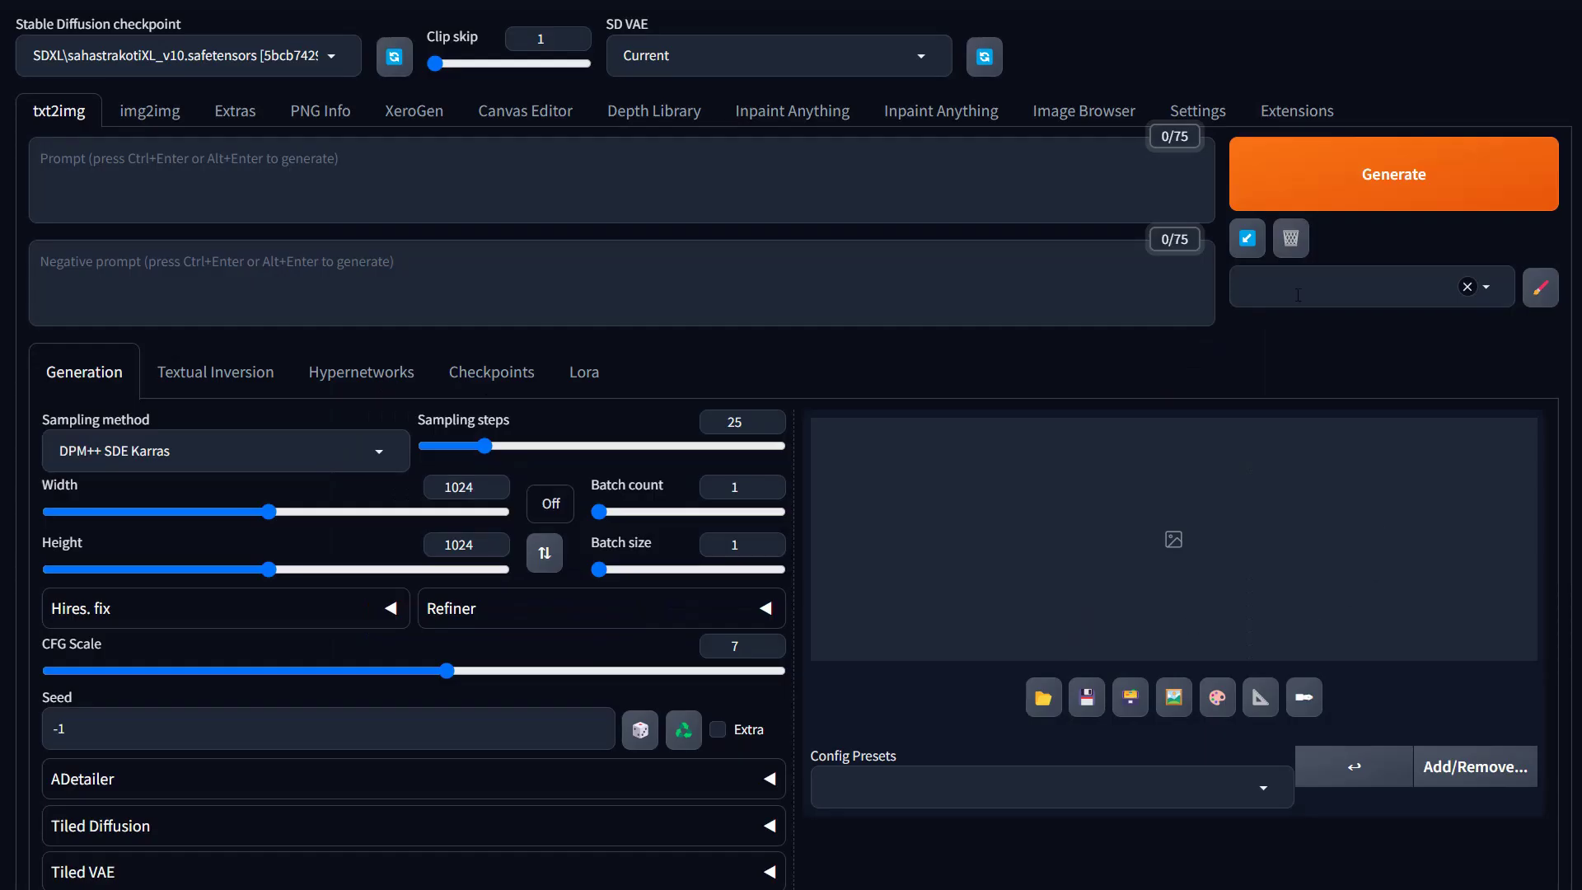
Review the saved styles in txt2img, check where the UI can be reloaded in the settings, and return to the styles.
click(1337, 280)
scroll(1319, 495, down, 5)
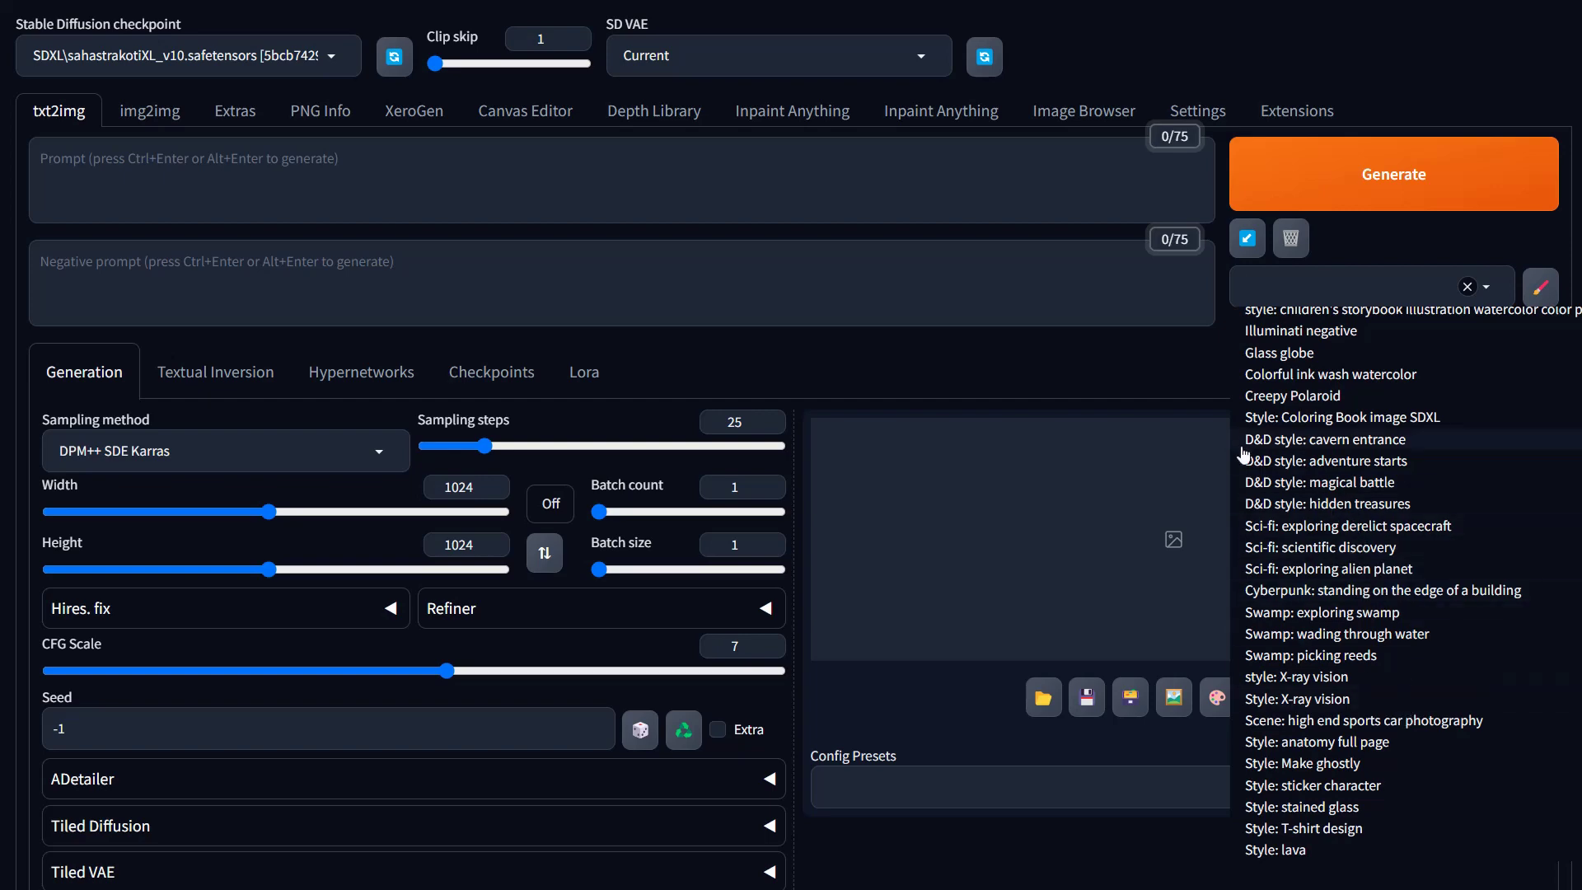
scroll(1438, 472, up, 3)
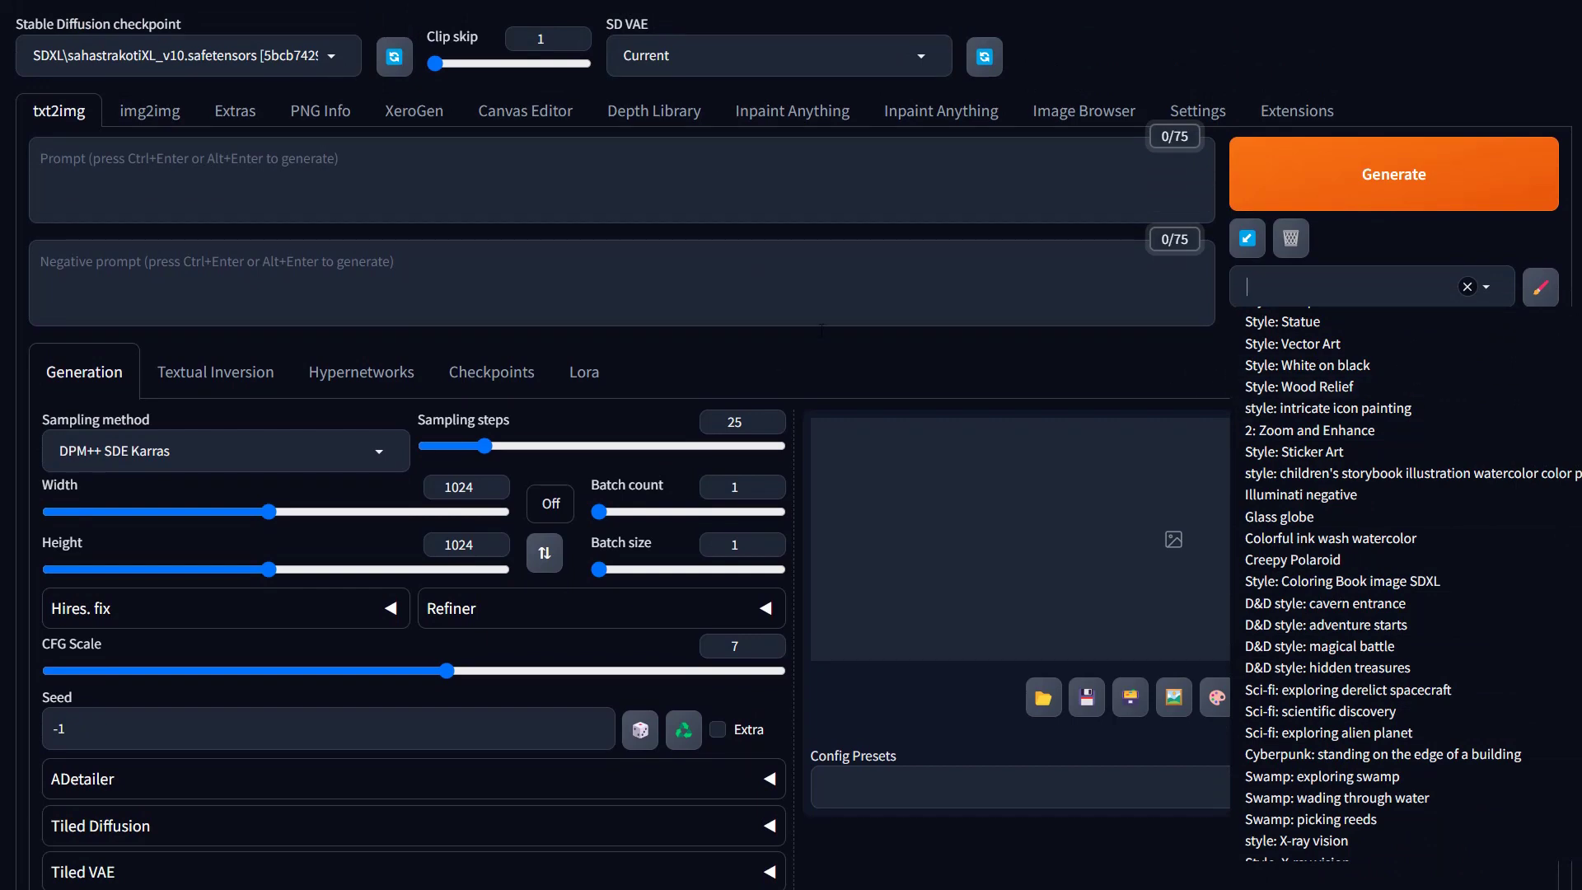
scroll(1350, 722, down, 3)
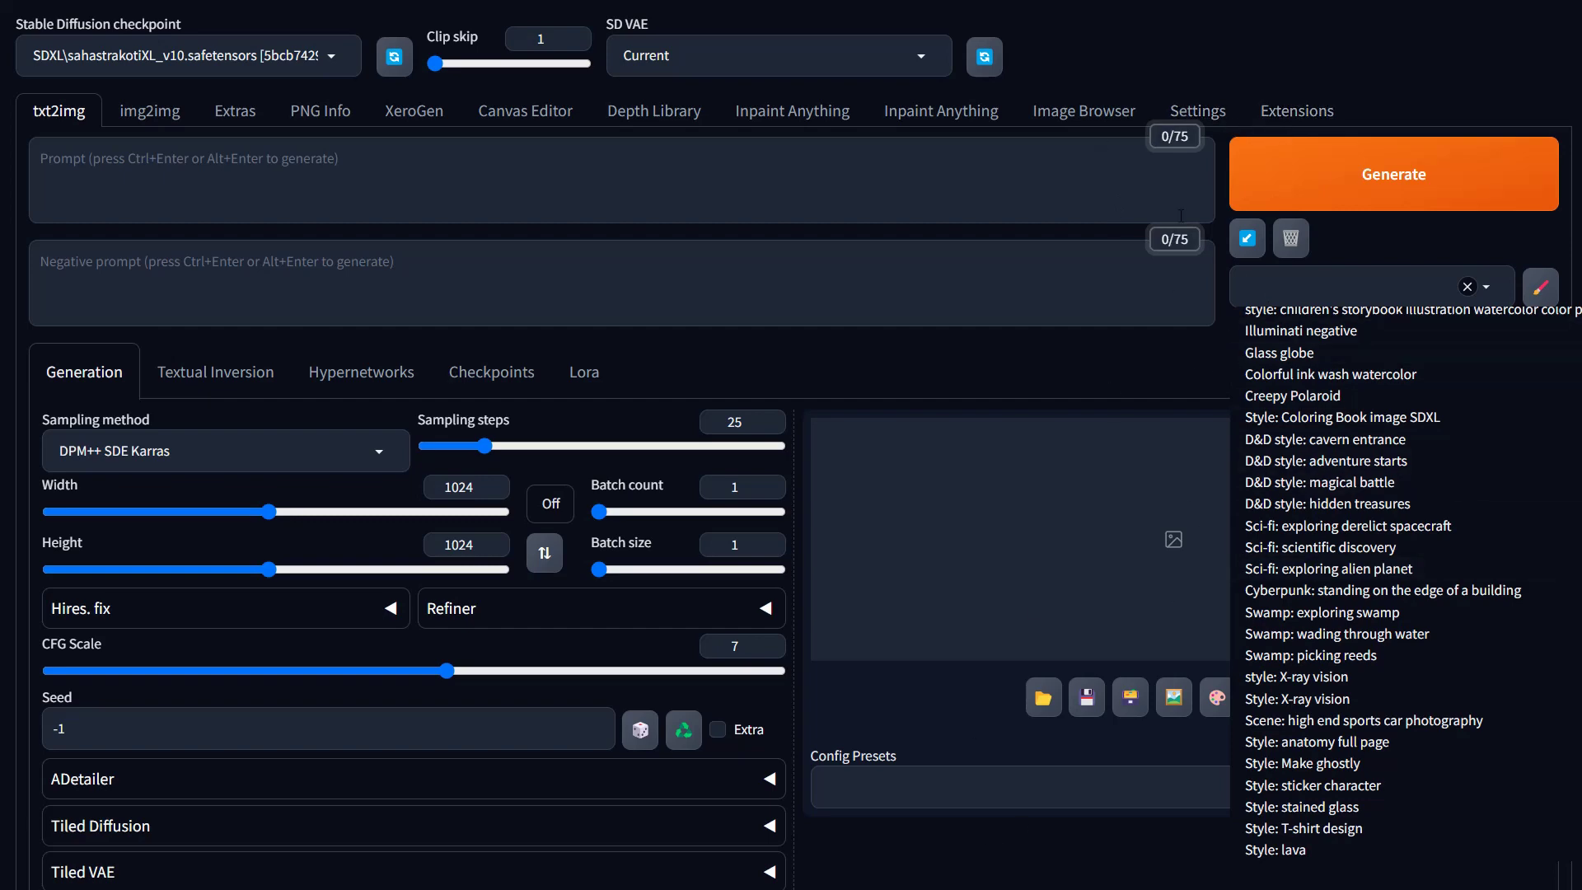
click(1199, 109)
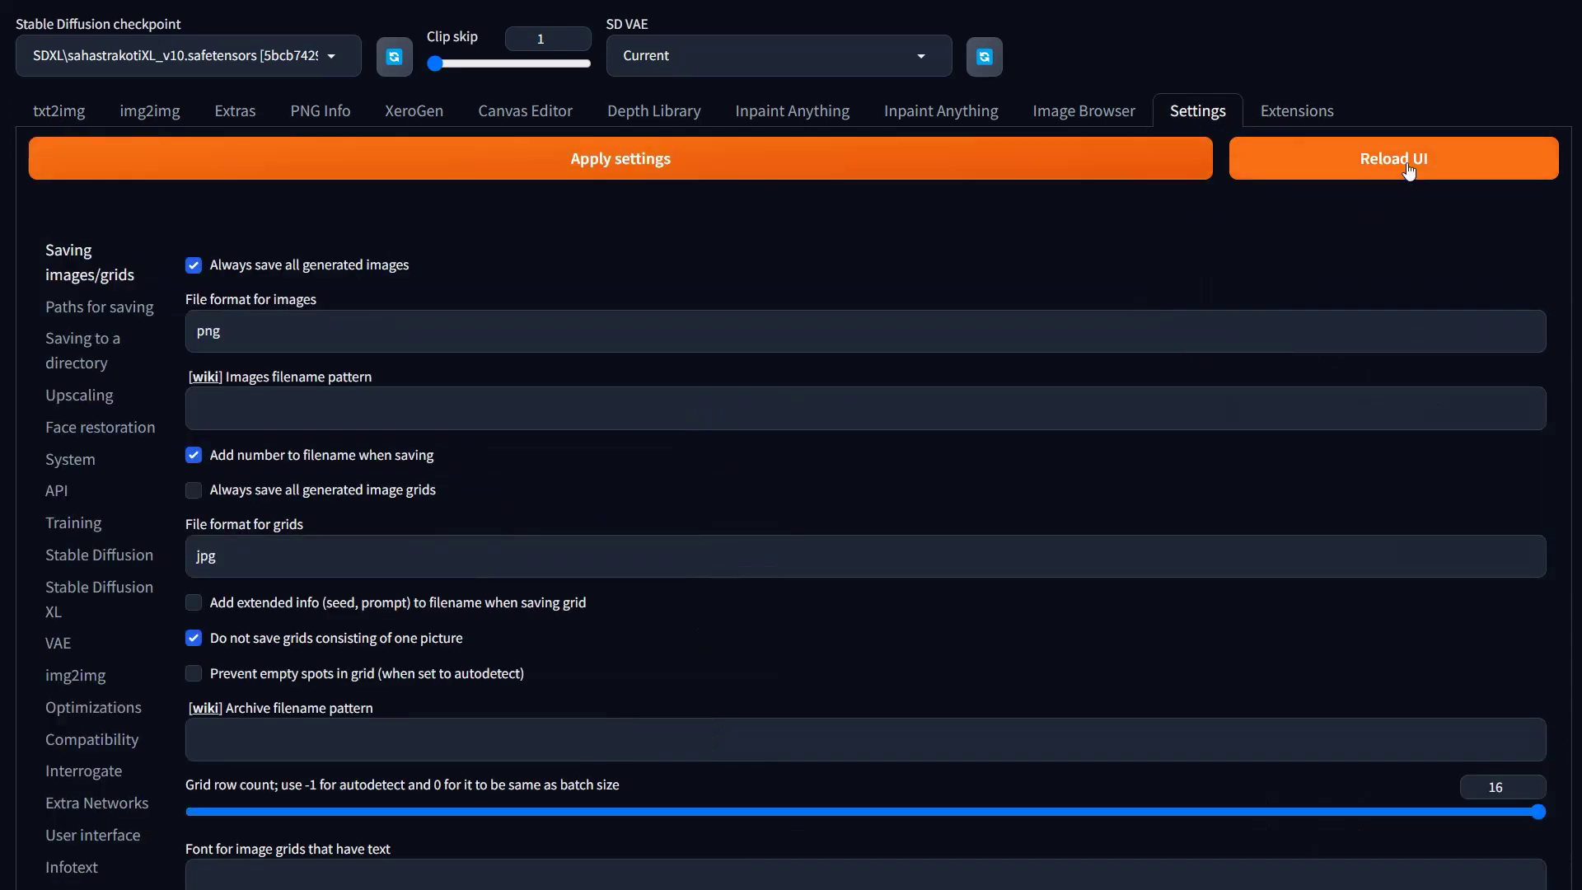
click(65, 113)
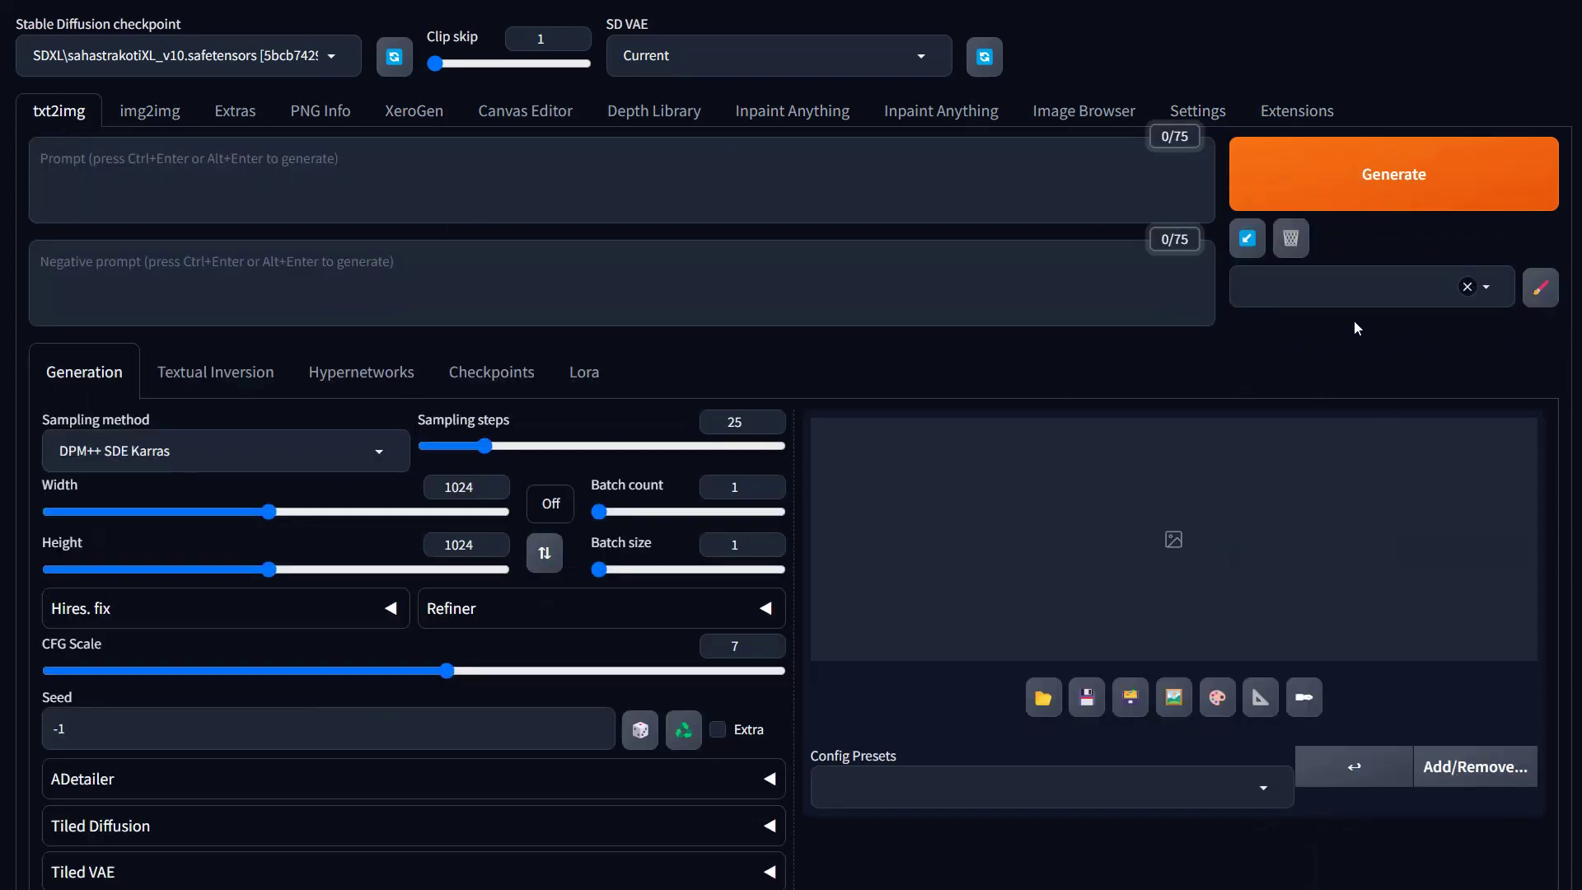
click(1329, 301)
scroll(1307, 745, down, 10)
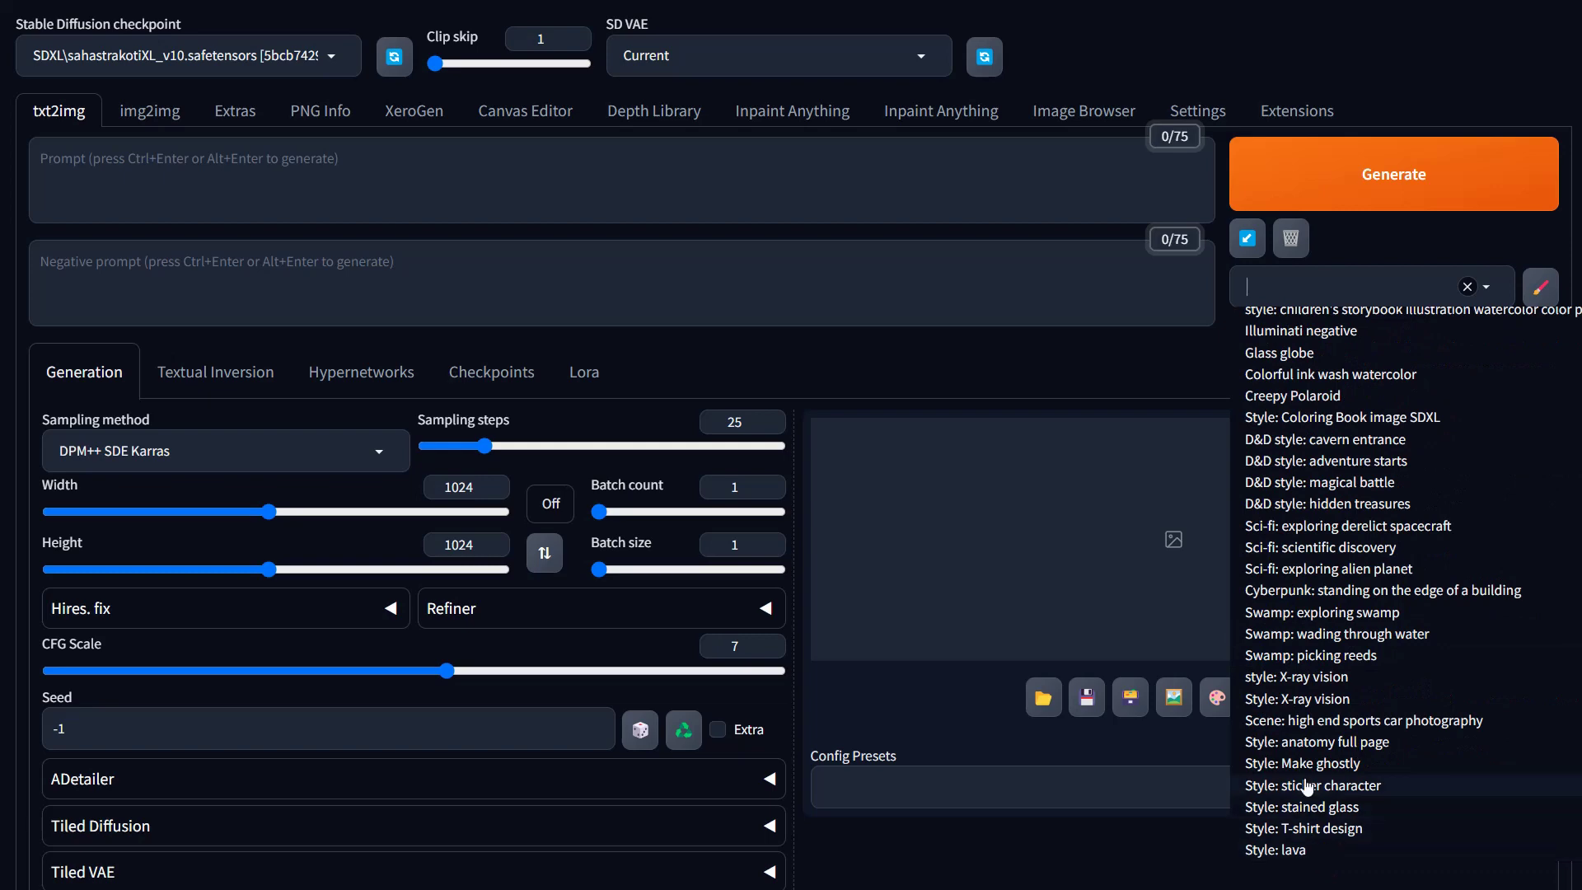
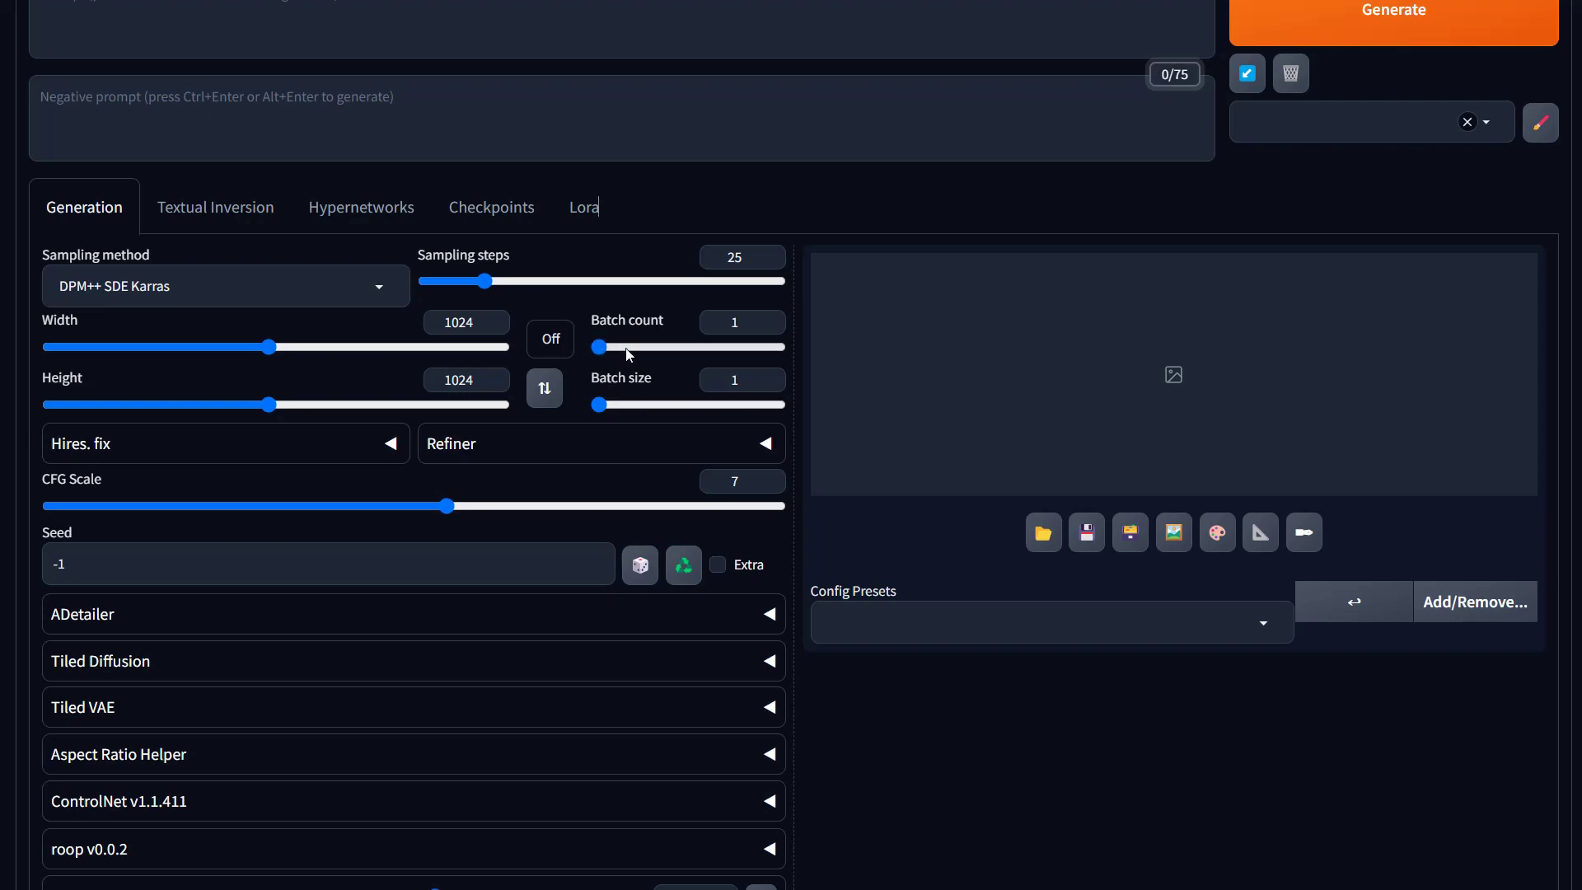
Set the batch count to 5 and the batch size to 4.
drag(729, 349, 615, 353)
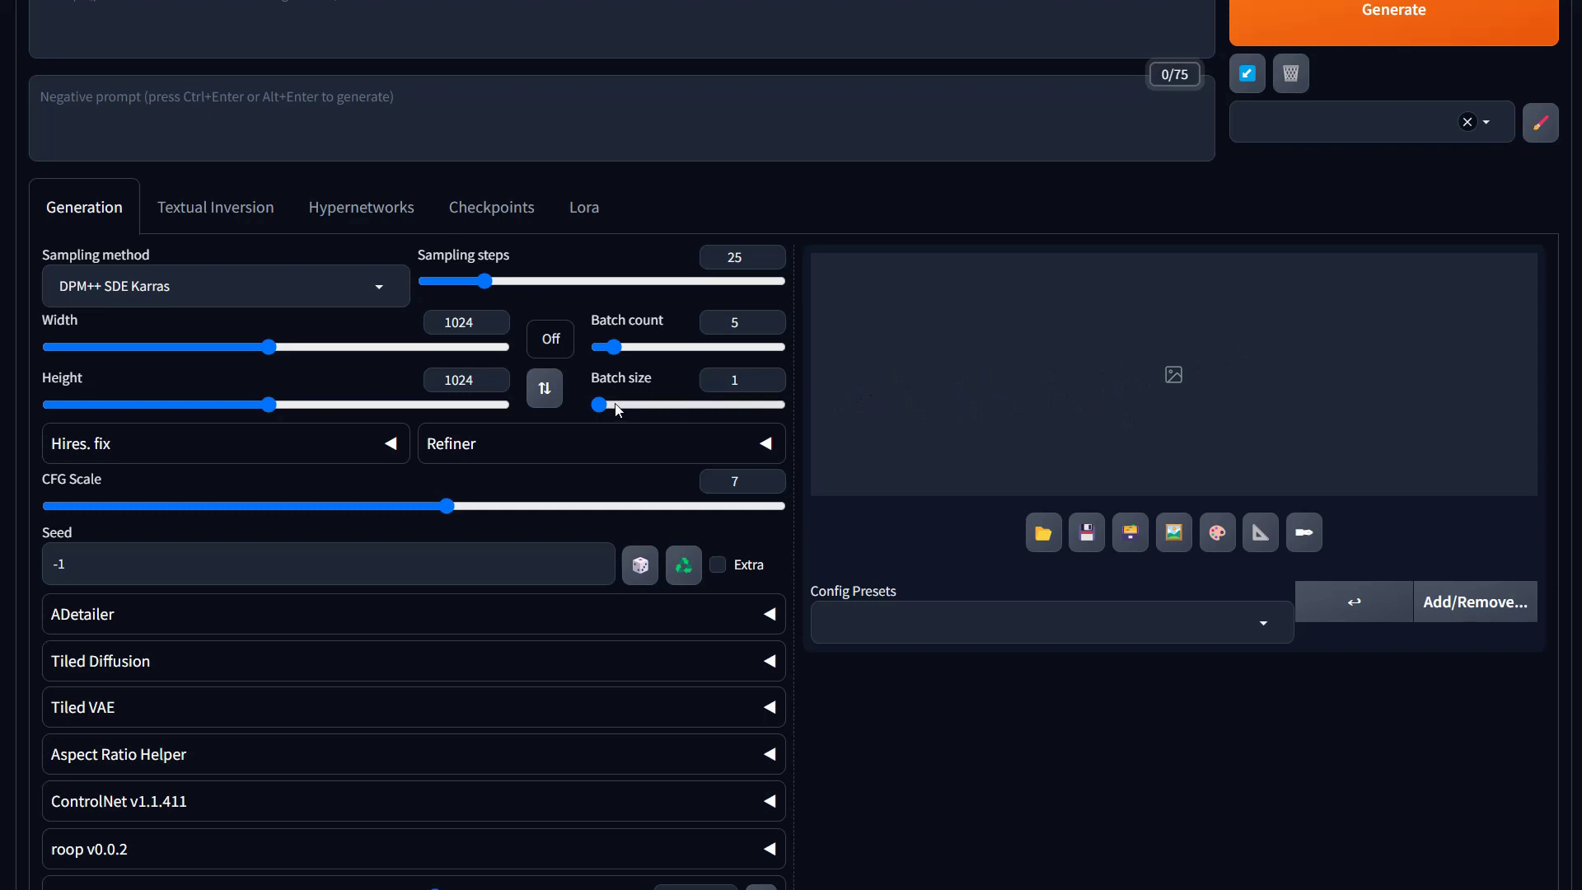
drag(621, 407, 655, 406)
drag(657, 414, 606, 414)
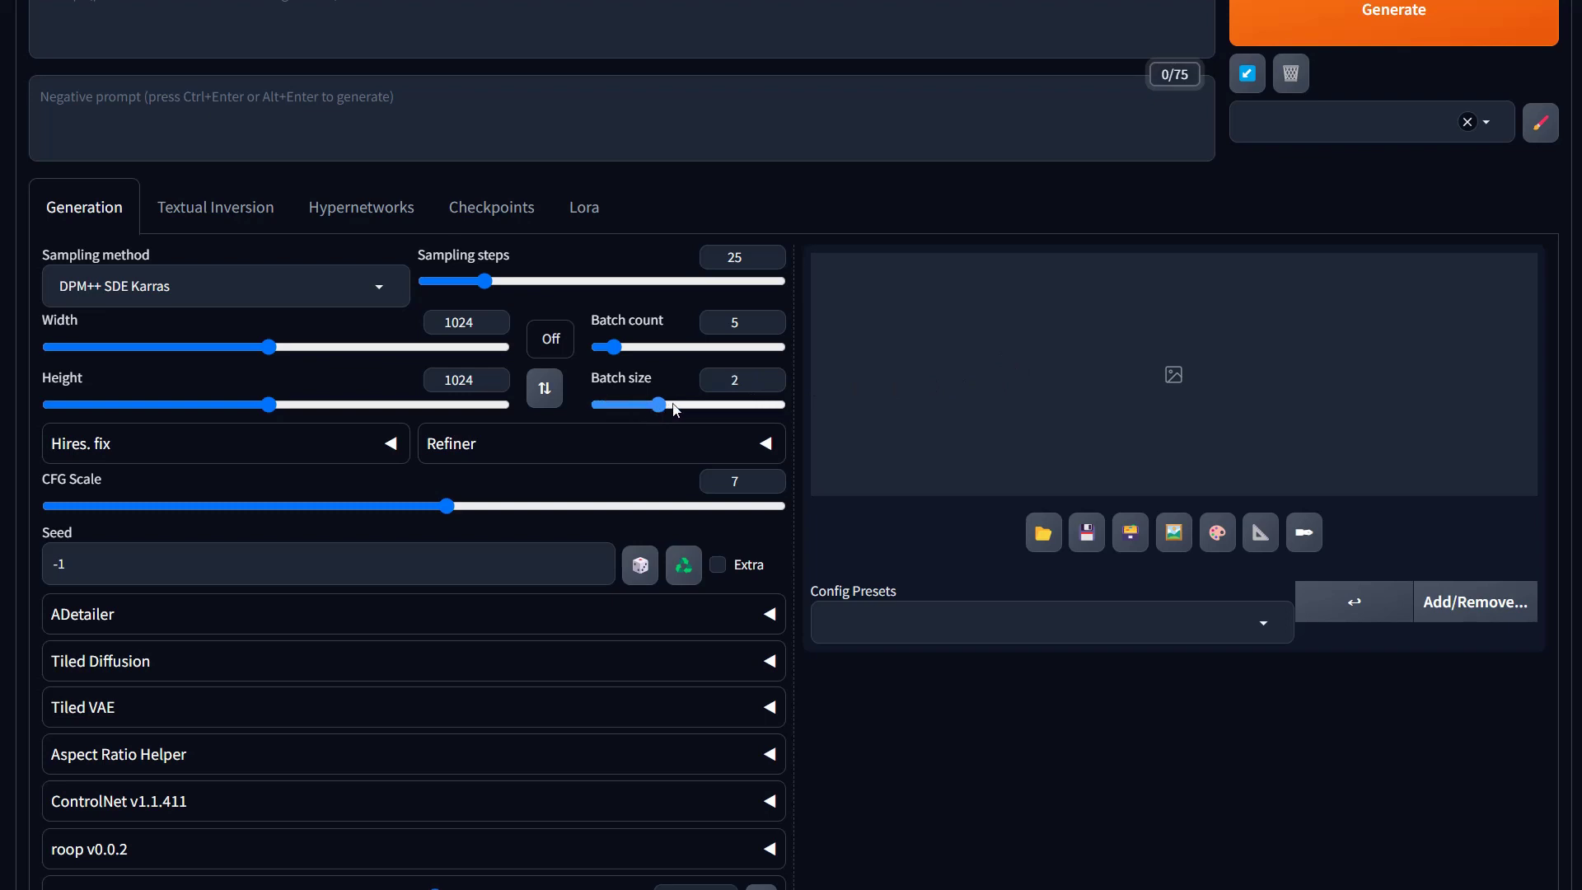
drag(676, 410, 786, 416)
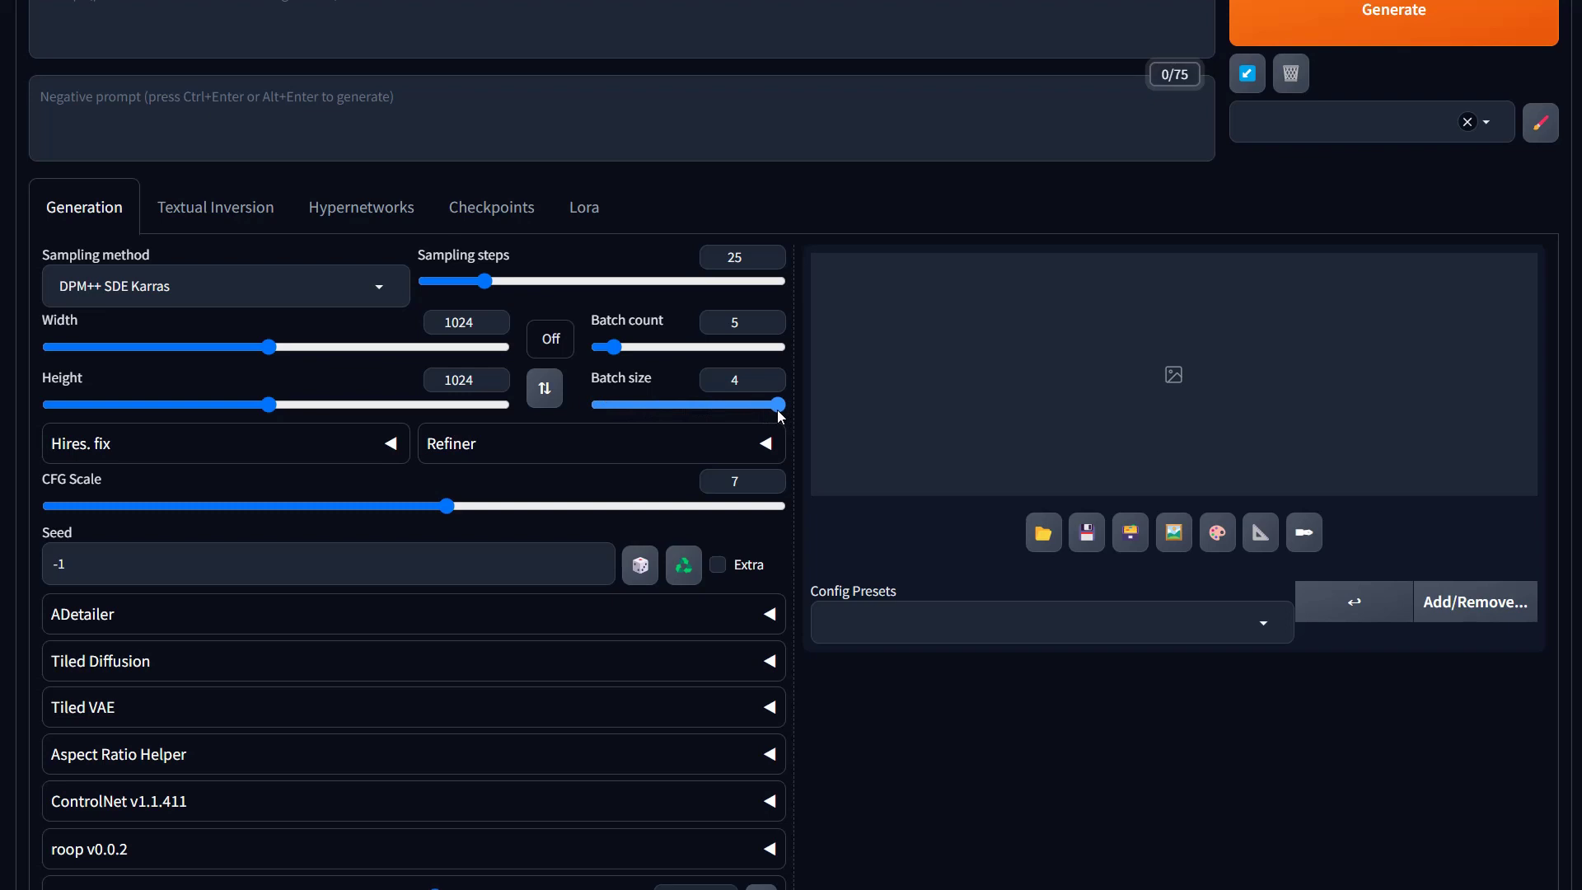
mouse_move(780, 416)
mouse_down()
mouse_move(651, 416)
mouse_move(781, 417)
mouse_up()
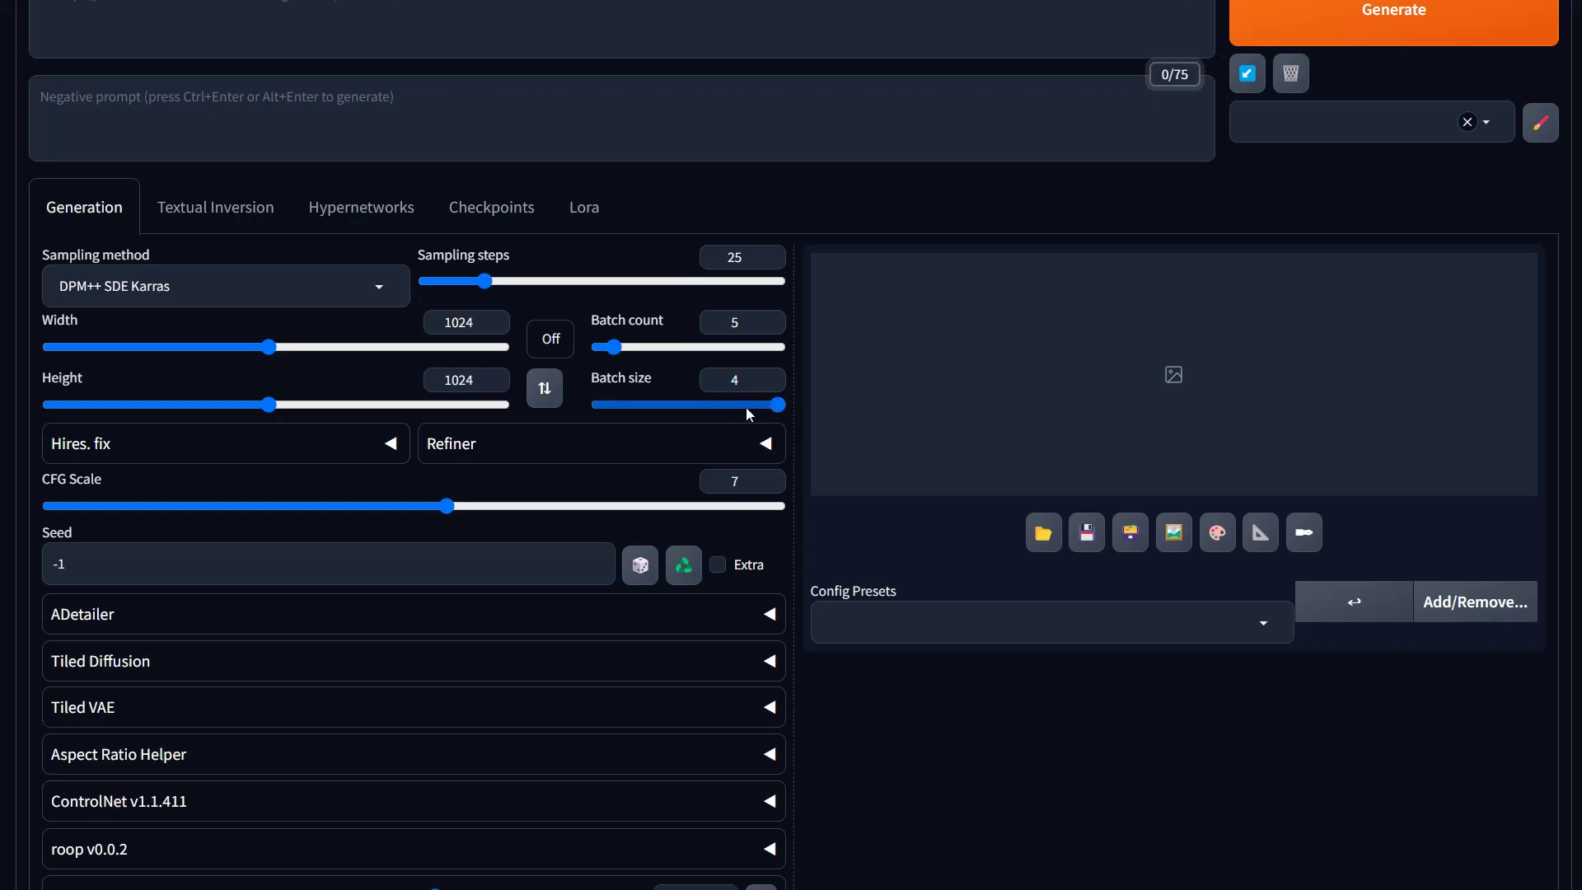
mouse_move(614, 350)
mouse_down()
mouse_move(667, 356)
mouse_move(598, 355)
mouse_move(619, 354)
mouse_up()
Examine the aspect ratio control beside the image dimensions and the Aspect Ratio Helper's options, and collapse the helper again.
click(563, 343)
click(903, 222)
scroll(208, 750, down, 1)
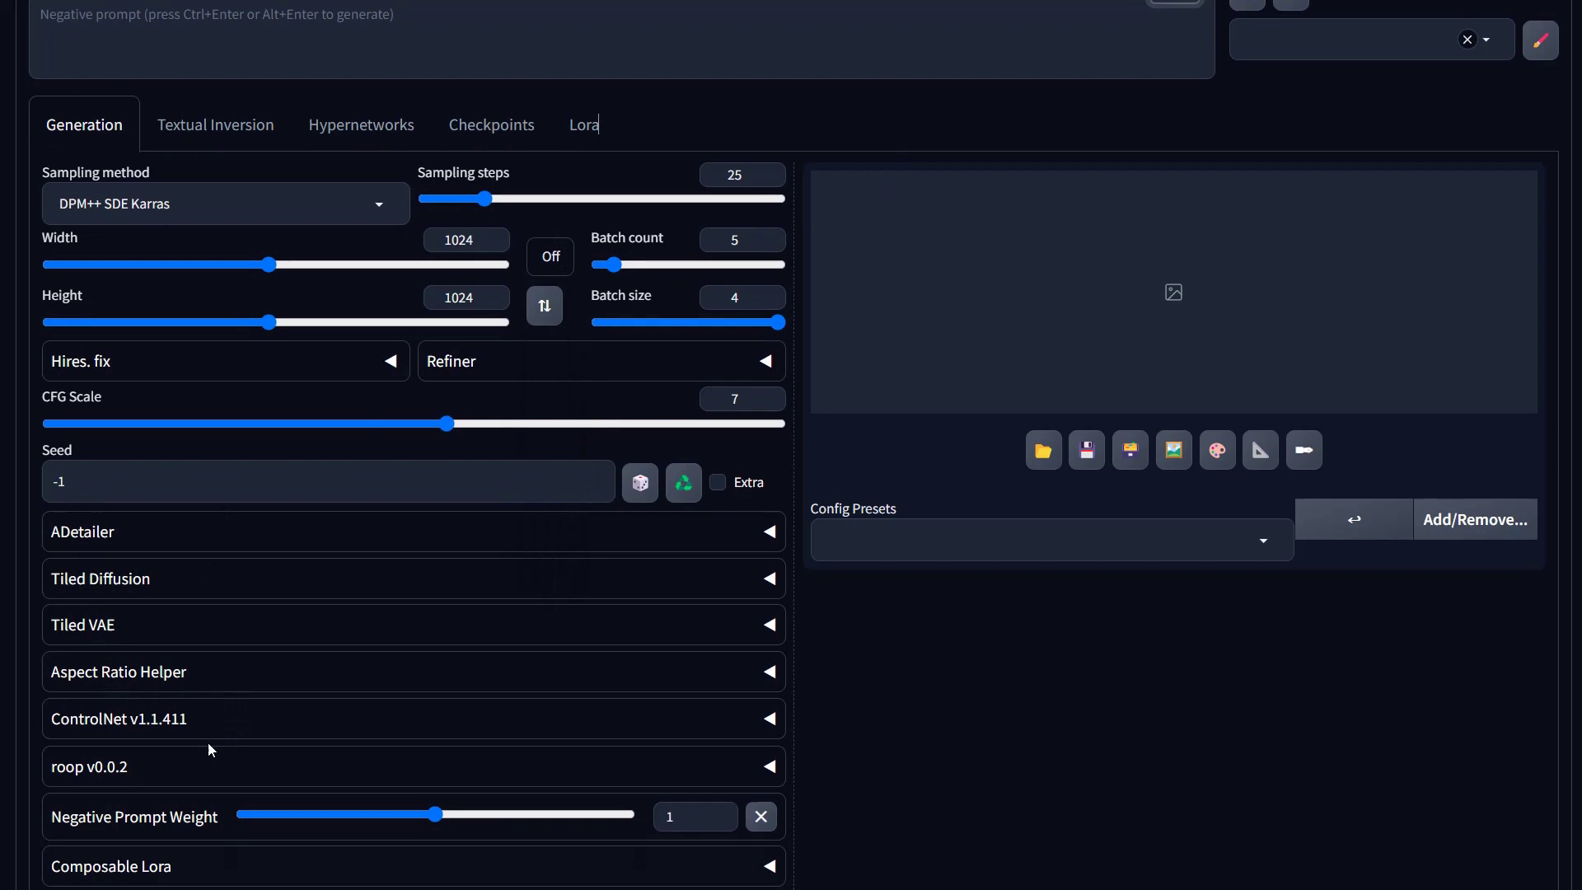
click(166, 683)
scroll(166, 684, down, 2)
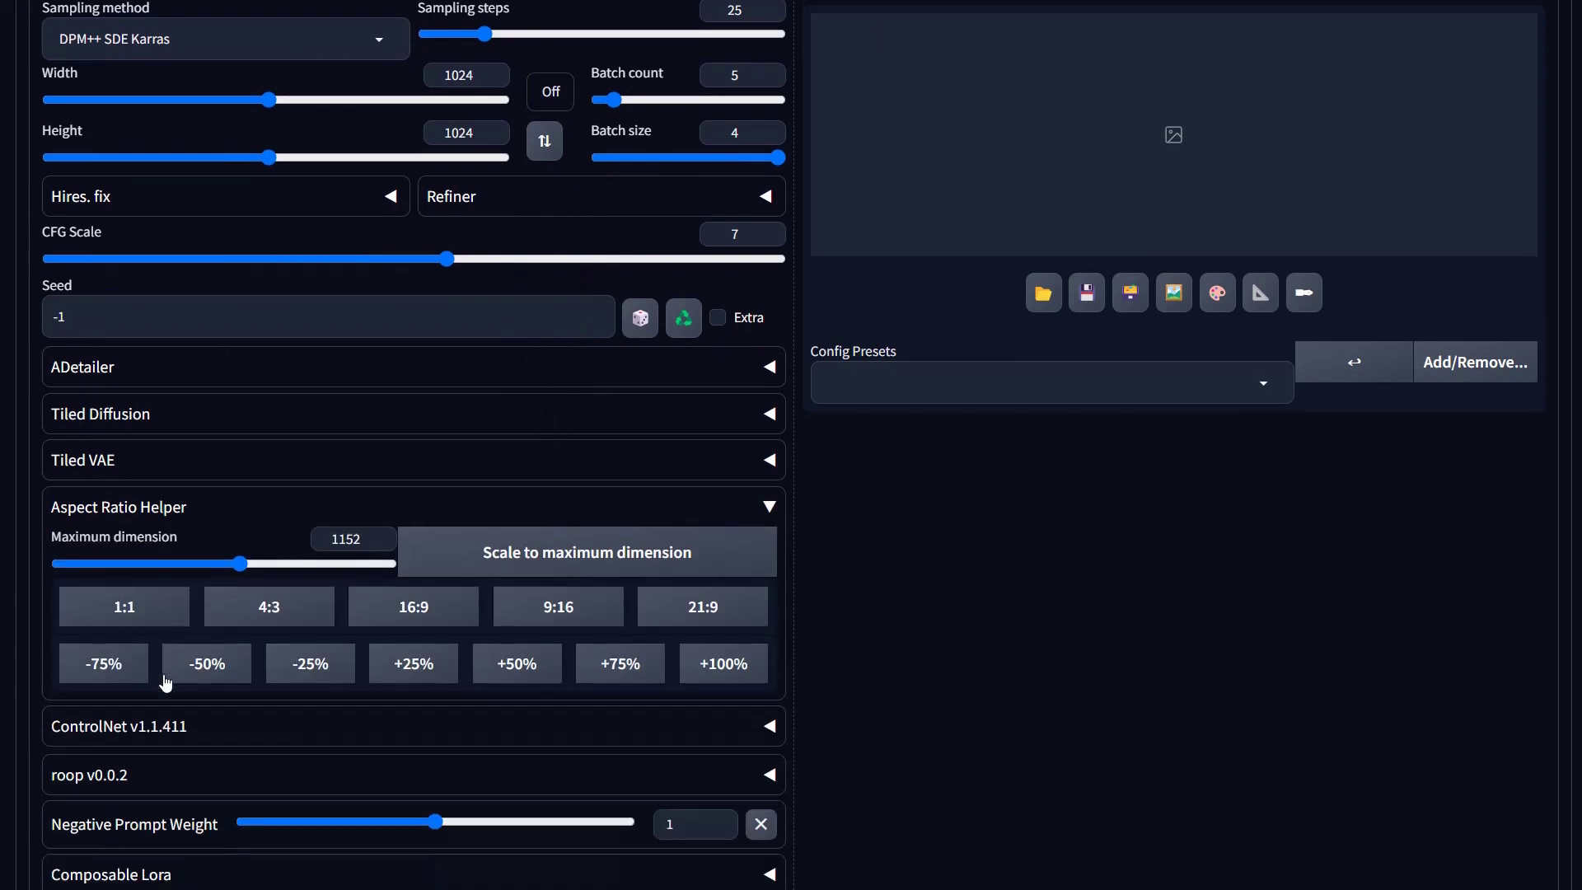
click(259, 515)
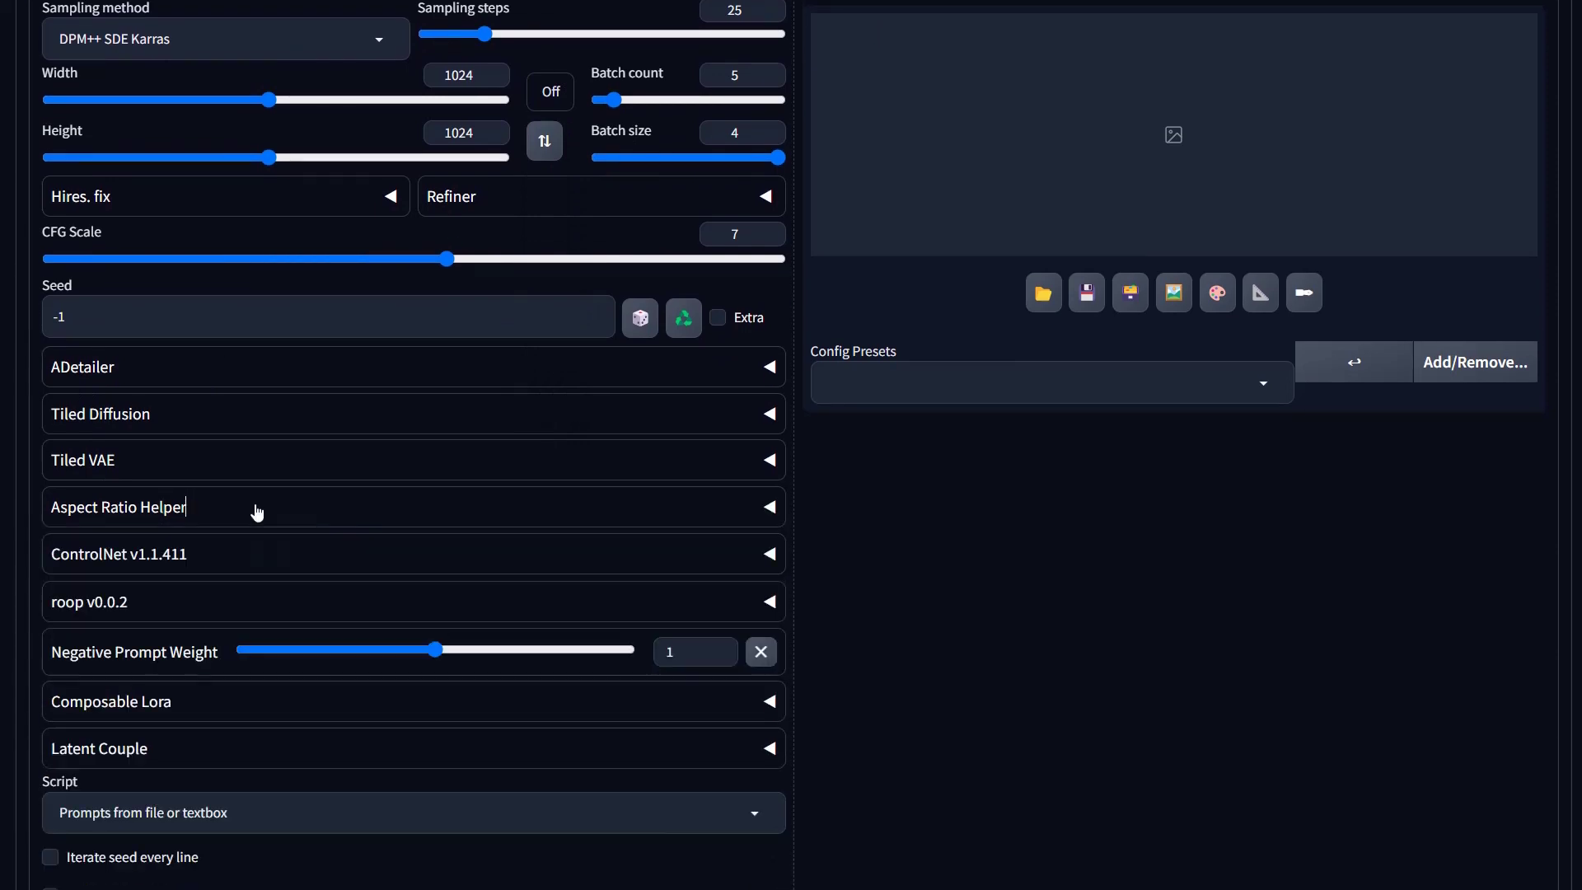
scroll(759, 623, up, 1)
scroll(552, 417, up, 4)
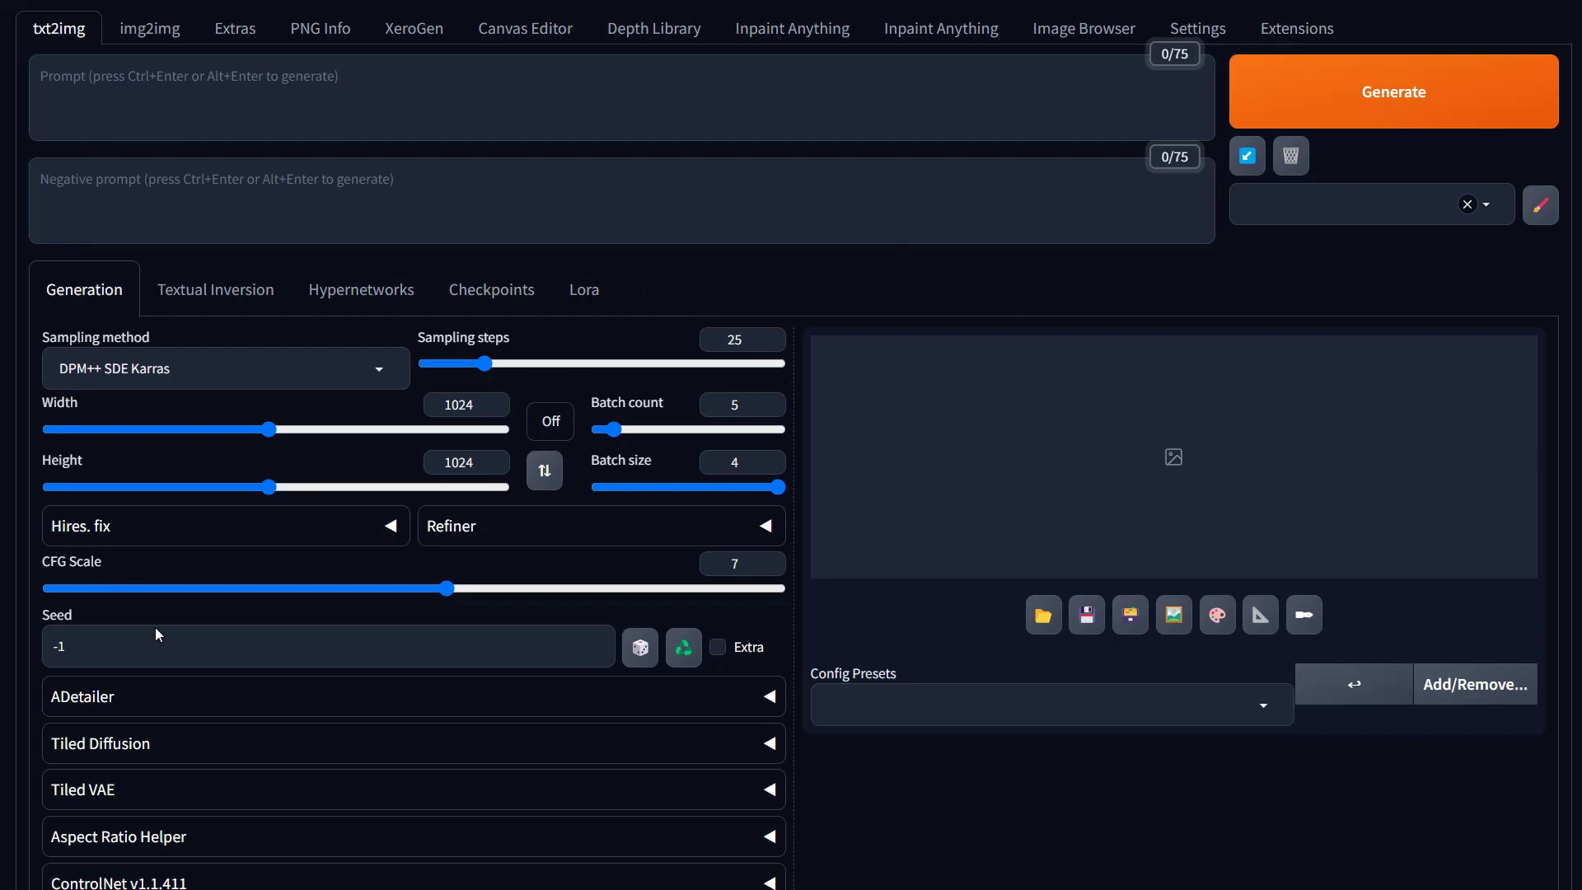
Look up sd-webui-aspect-ratio-helper among the installed extensions.
click(1298, 28)
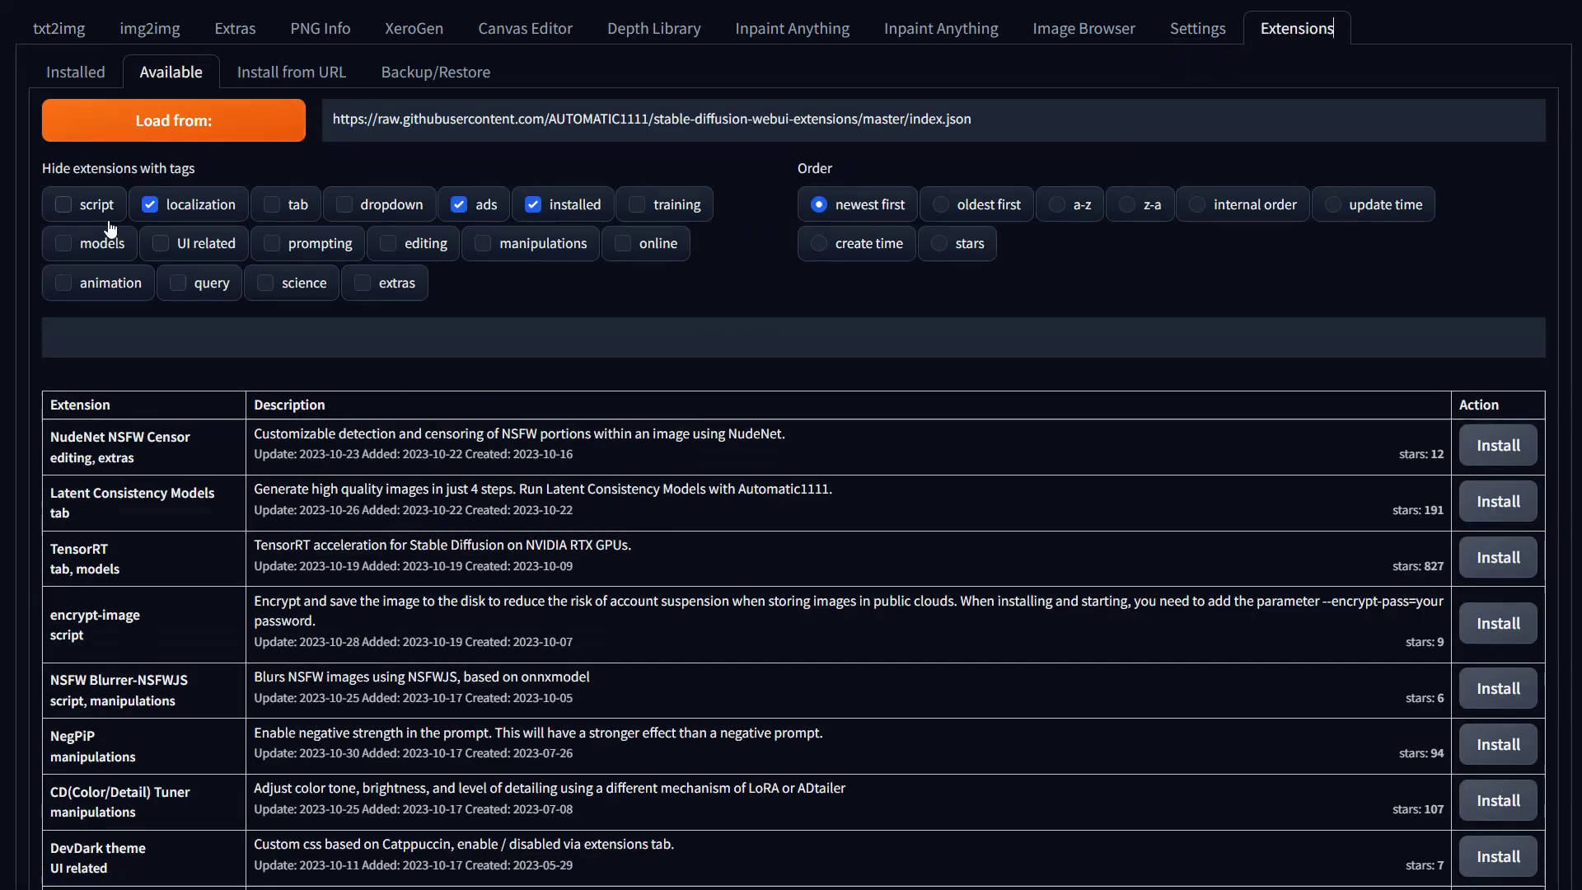
click(85, 74)
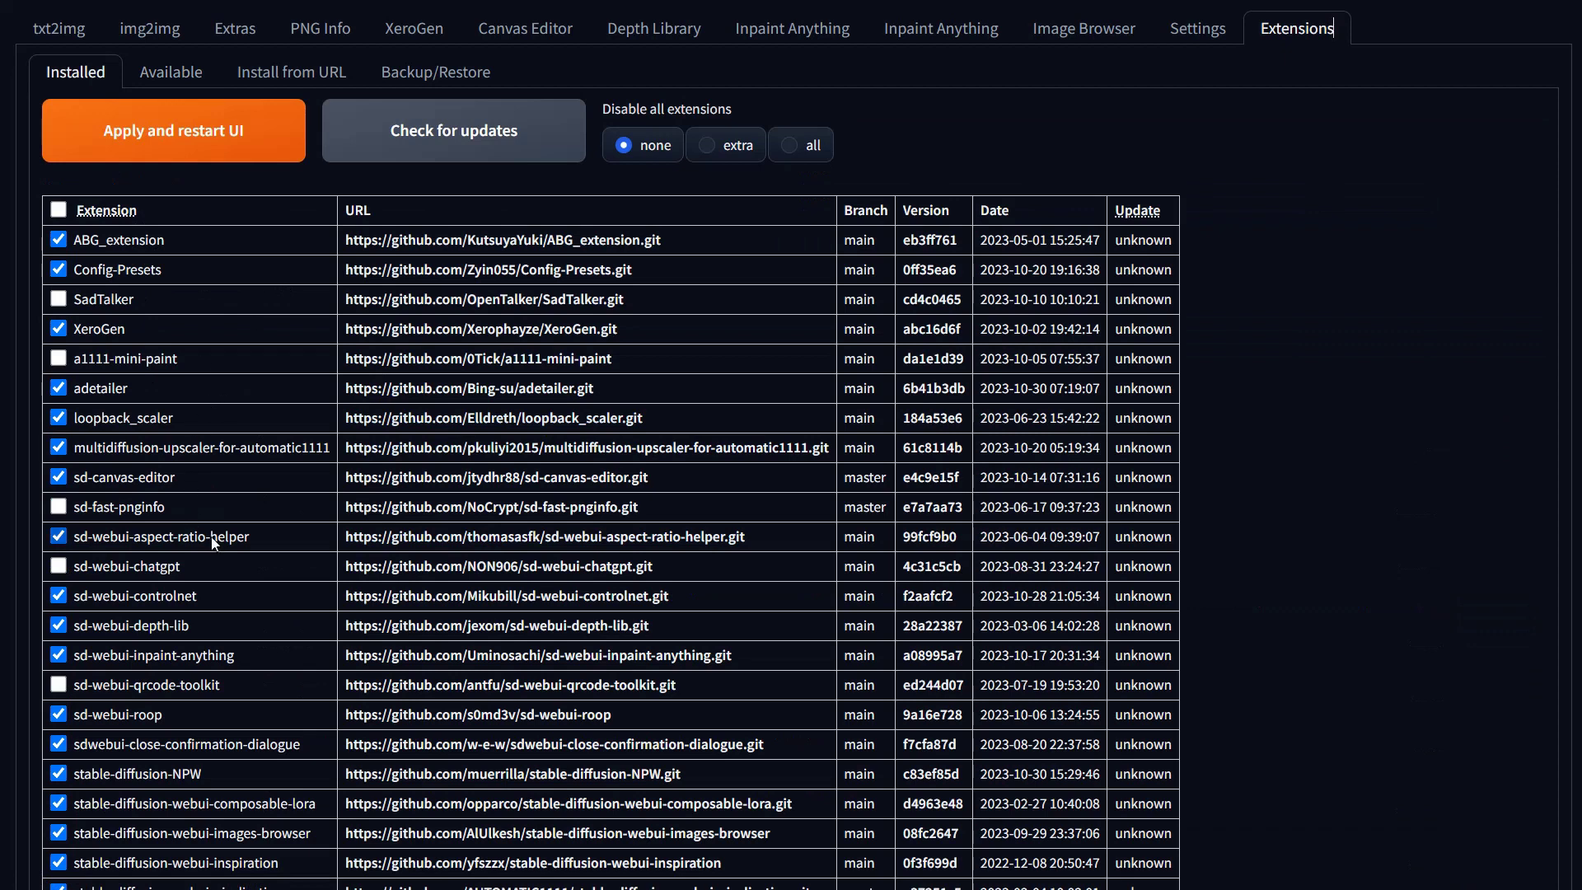
scroll(230, 669, down, 2)
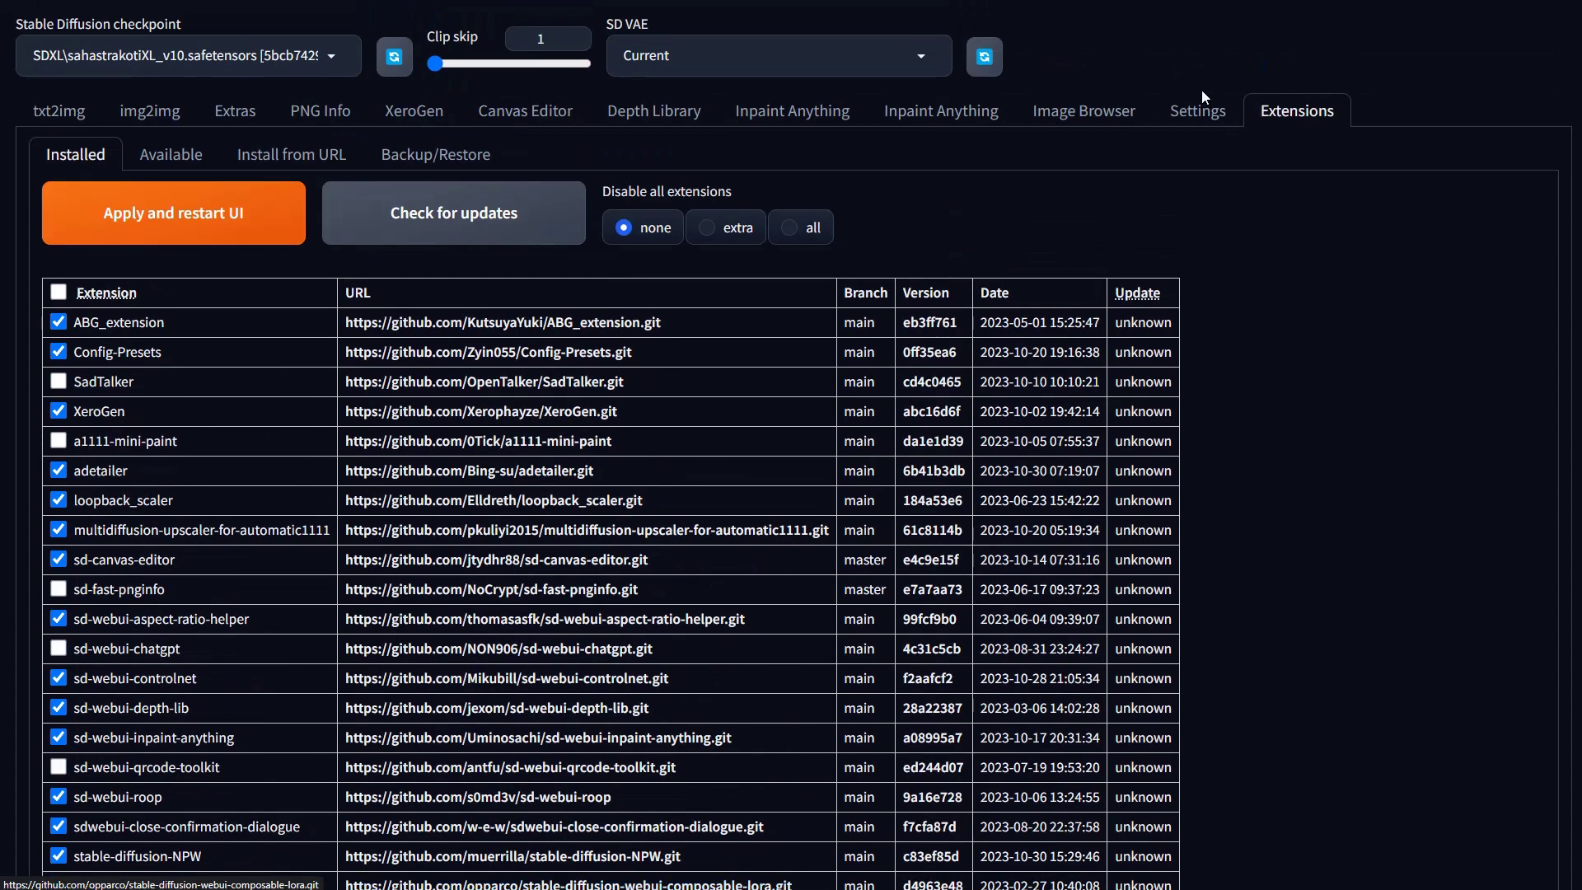
Review the Aspect Ratio Helper settings and return to txt2img.
click(1199, 110)
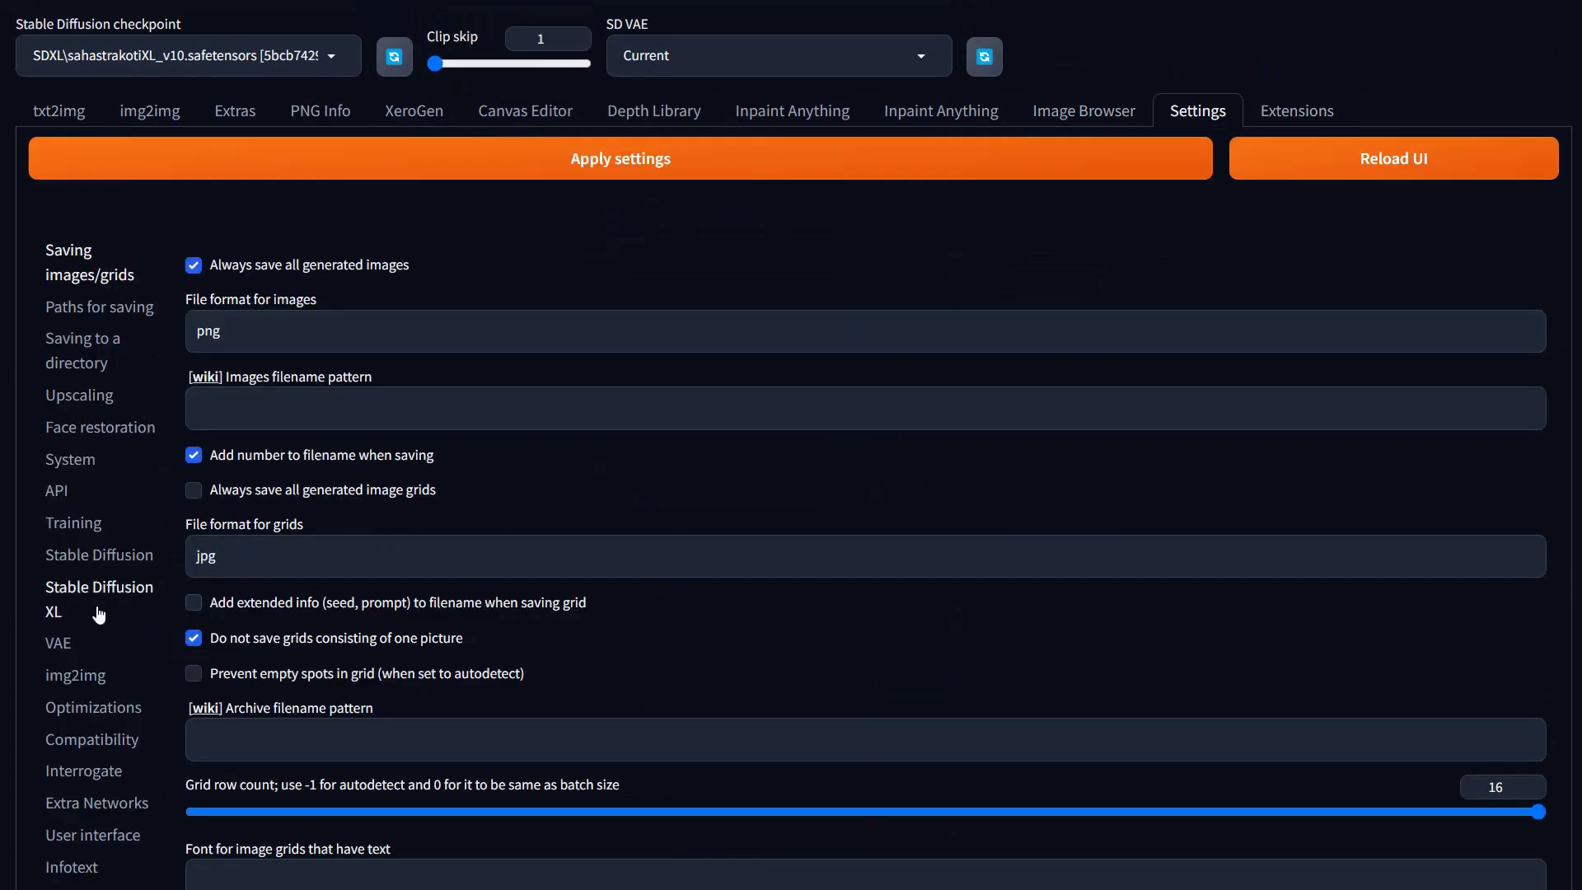
scroll(99, 614, down, 4)
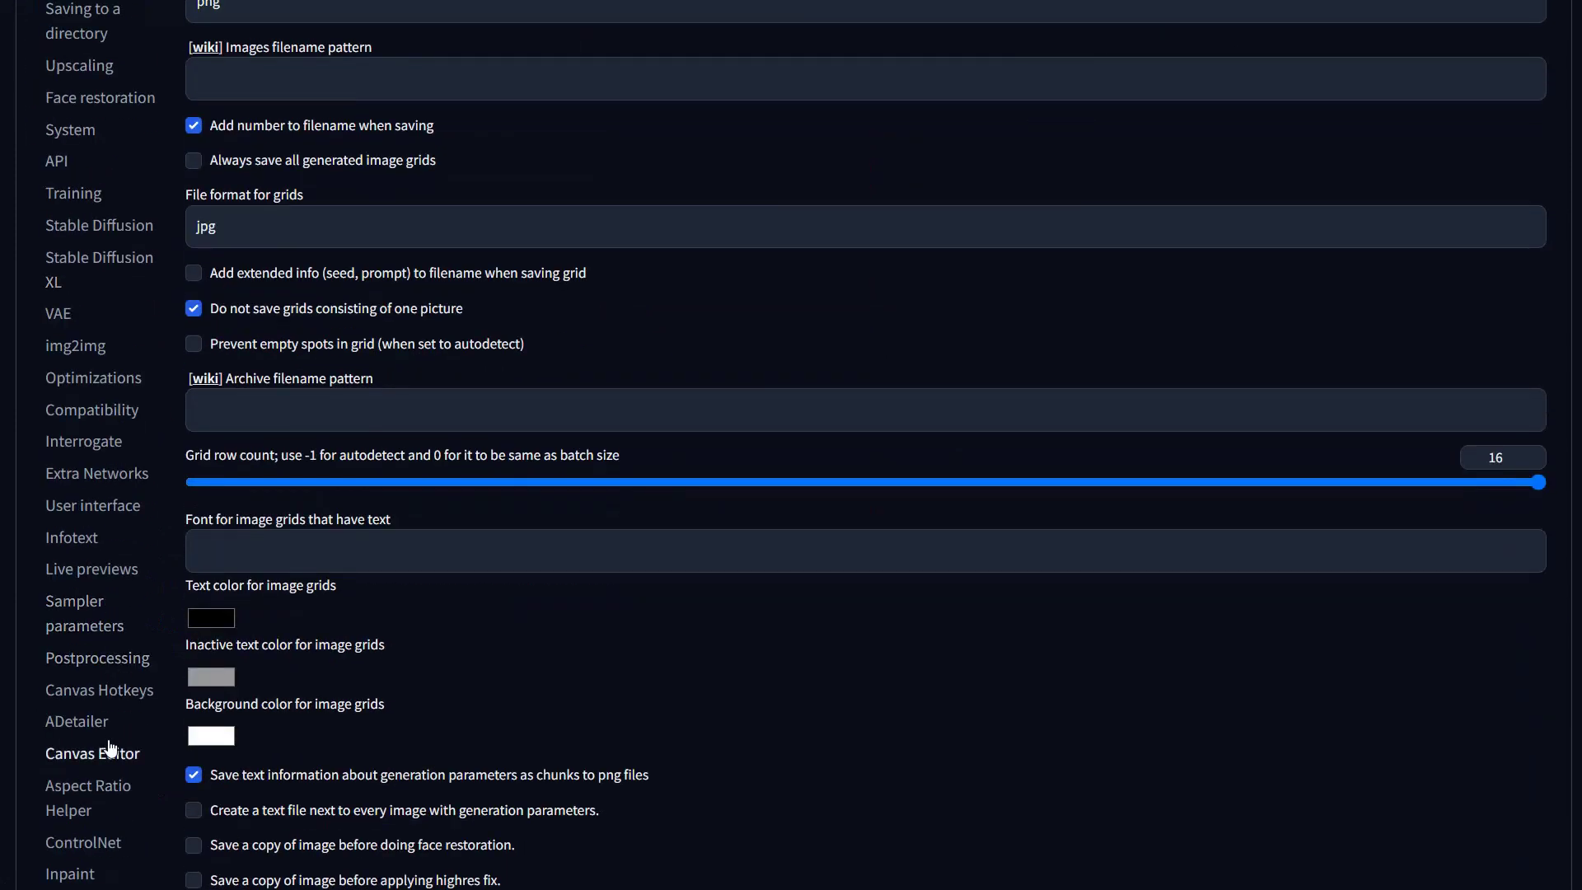
click(82, 796)
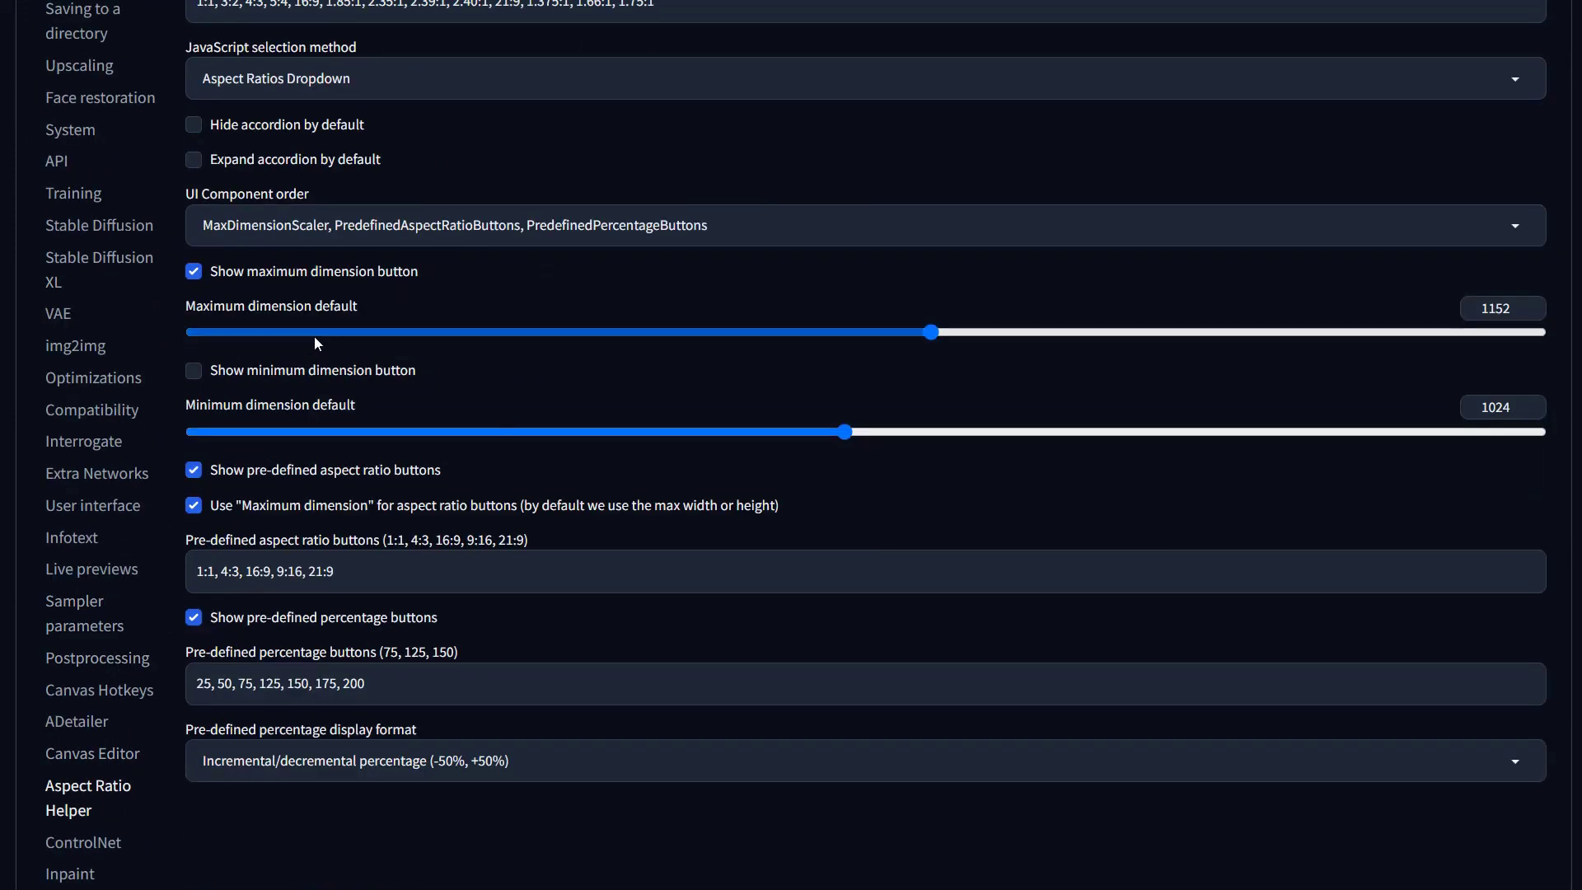
scroll(458, 281, up, 2)
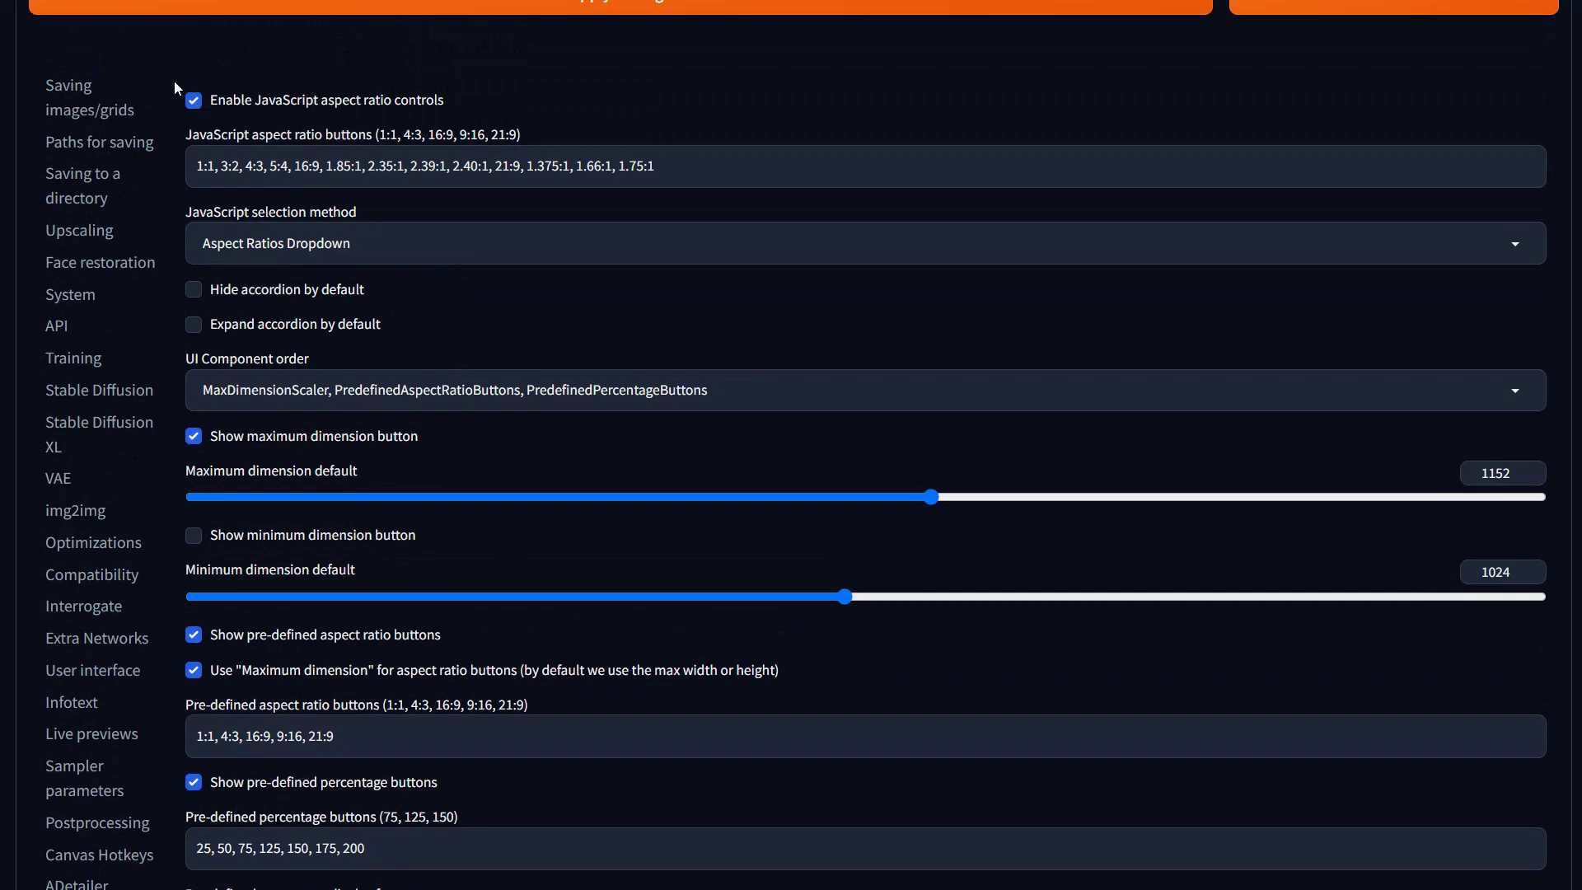
scroll(188, 107, up, 2)
click(58, 111)
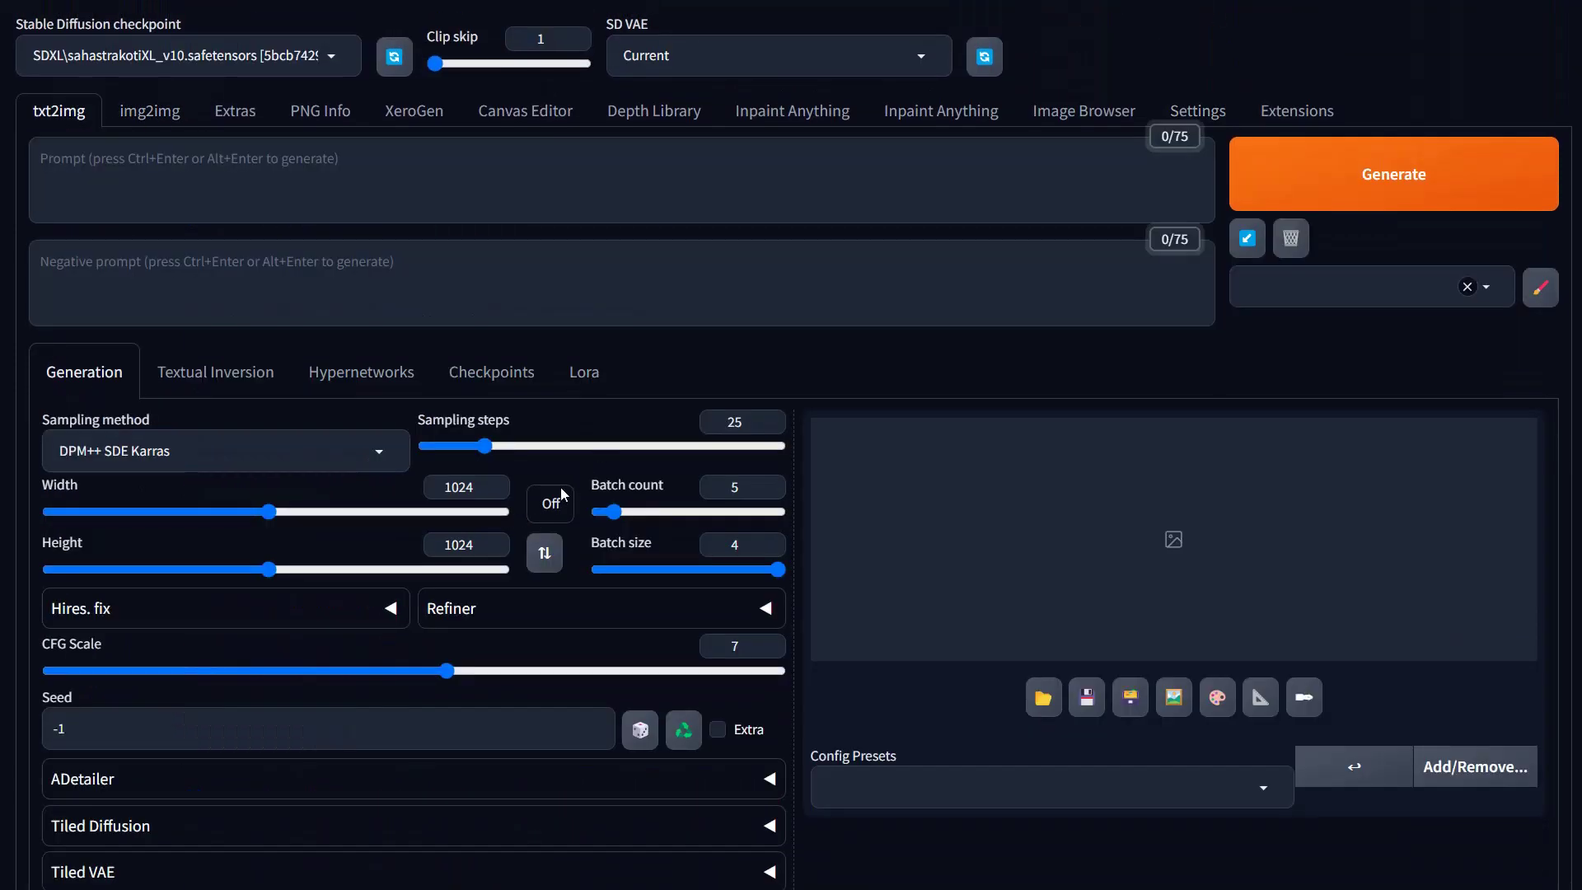
Review the available aspect ratios and the Aspect Ratio Helper settings, including the JavaScript selection method, and return to txt2img.
click(564, 511)
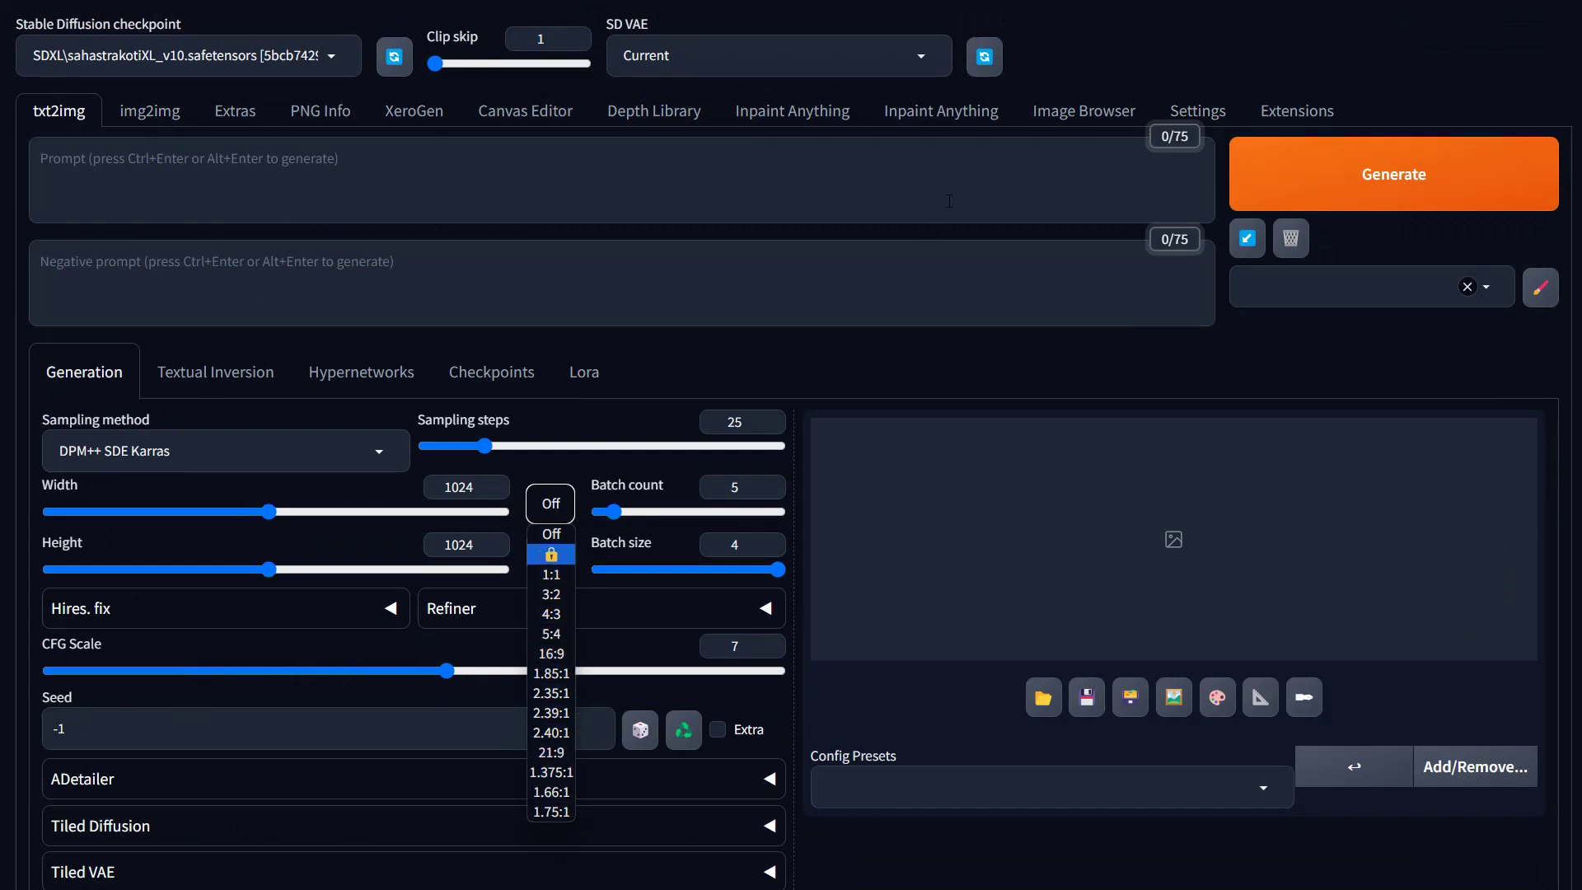
click(1197, 110)
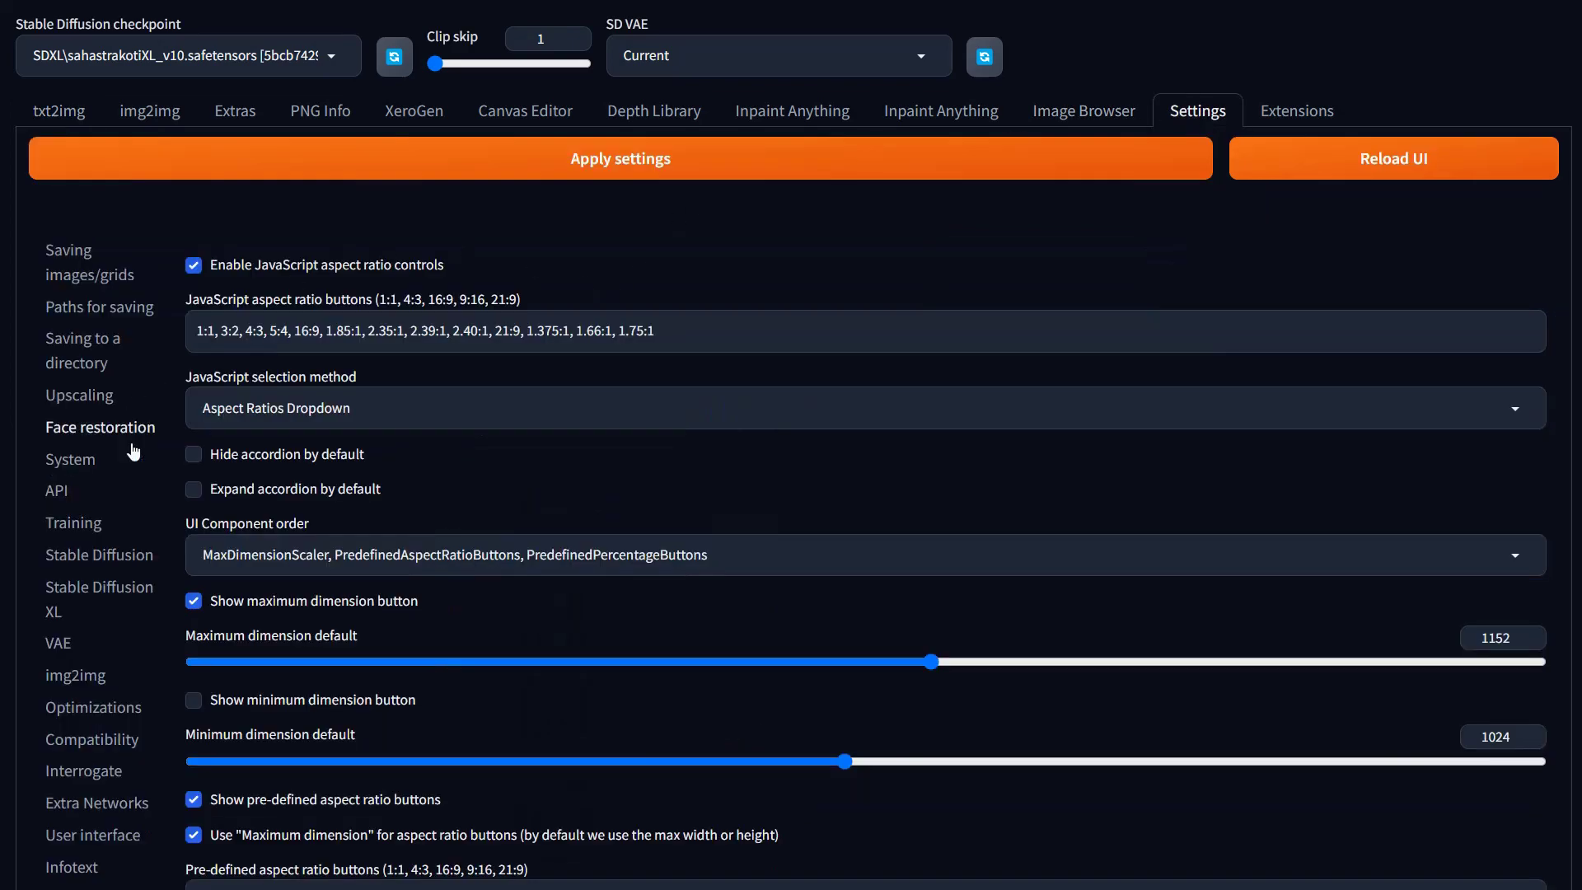
scroll(91, 495, down, 5)
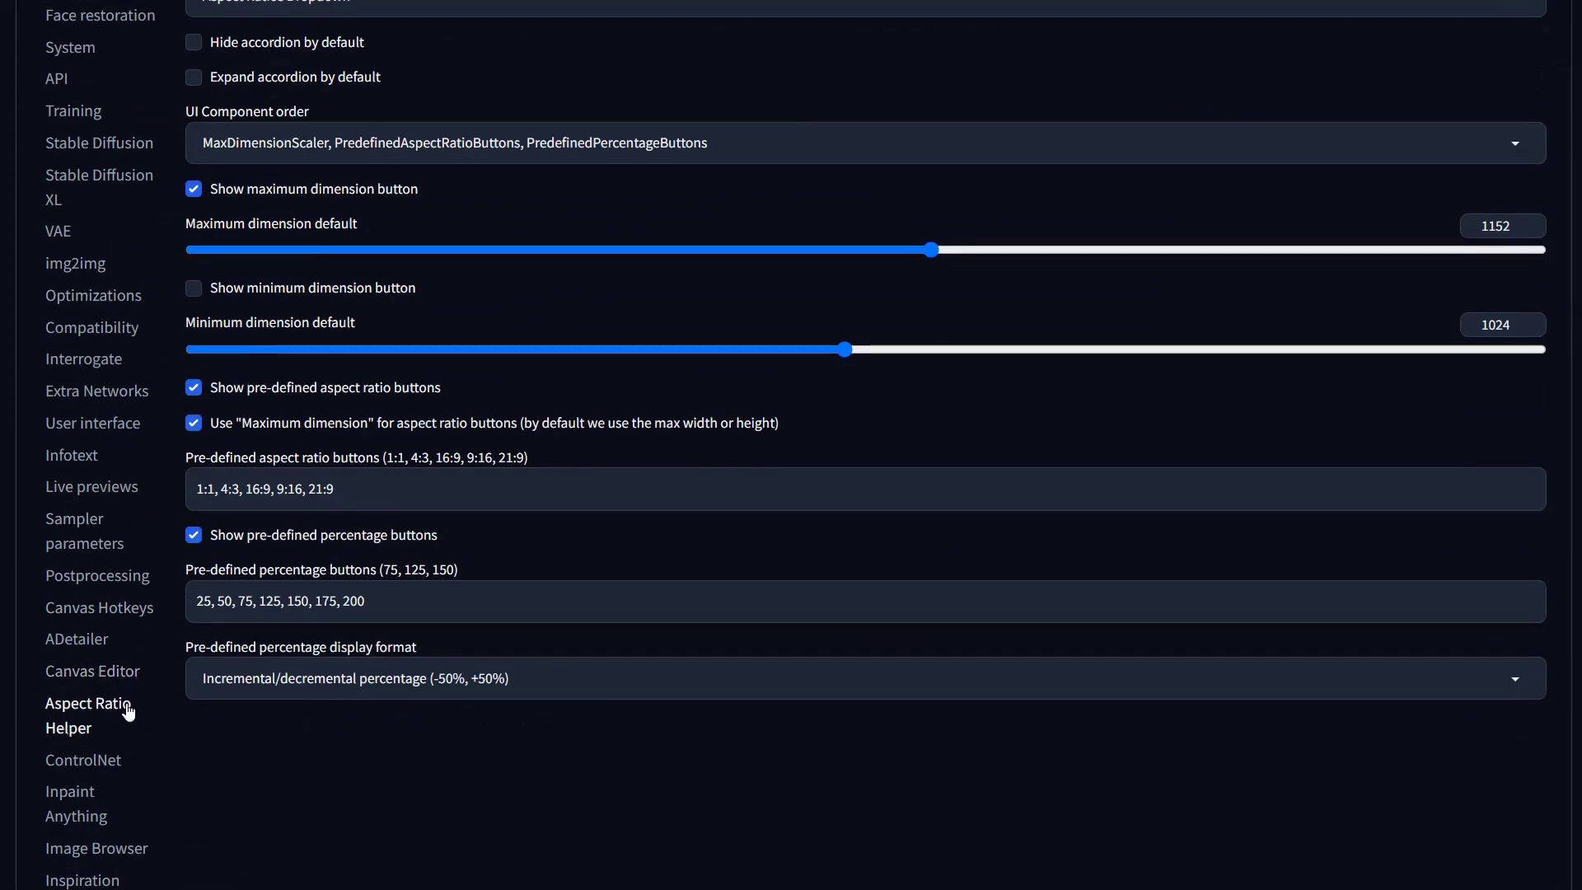
scroll(68, 744, up, 5)
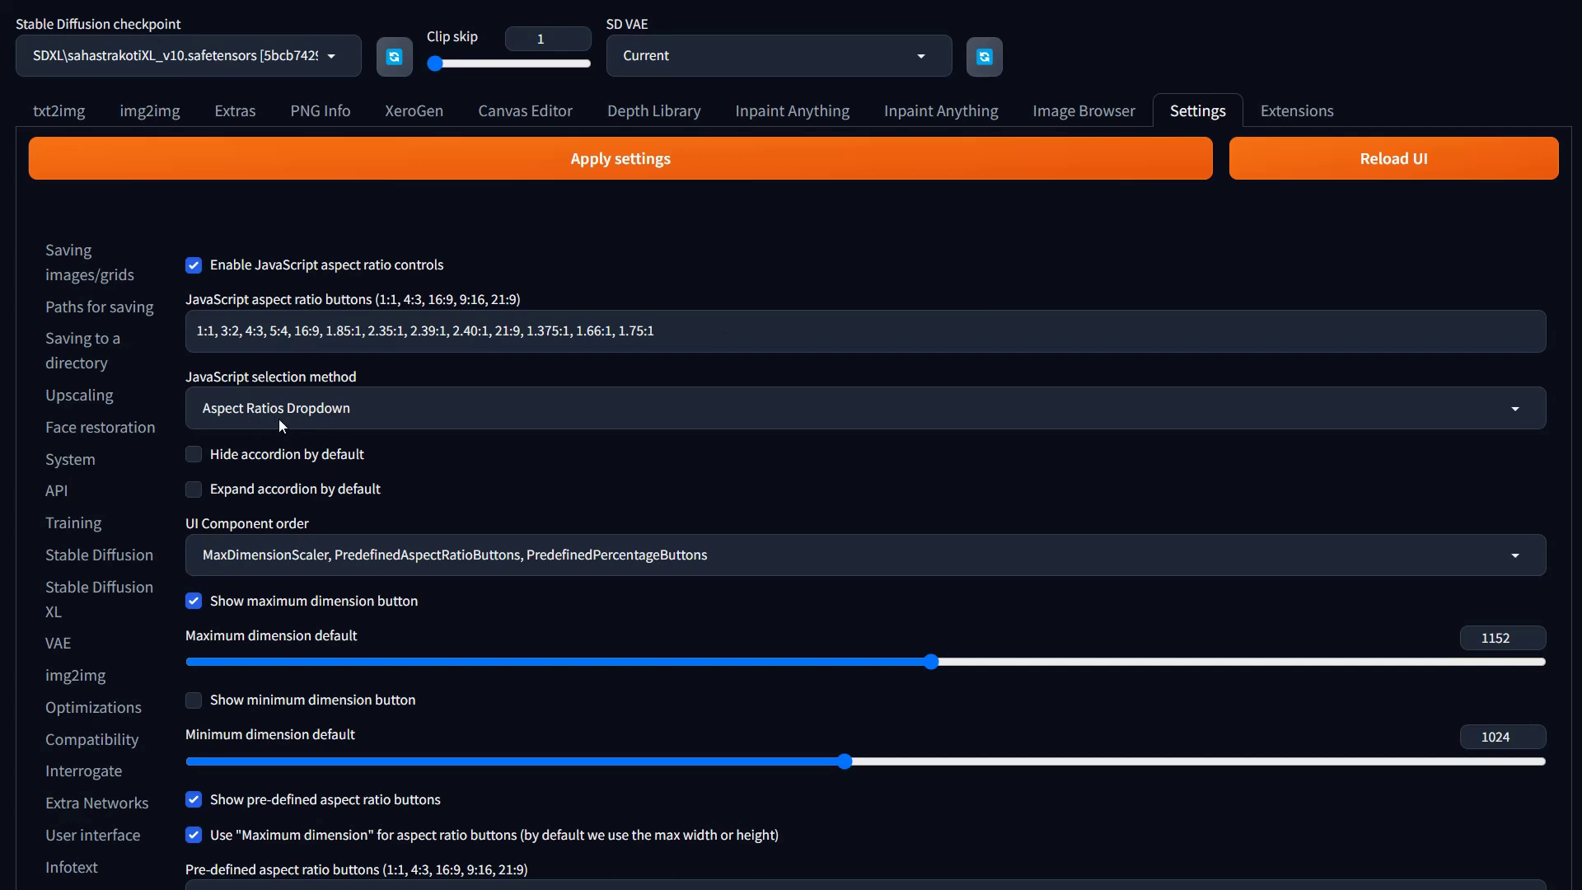
click(318, 410)
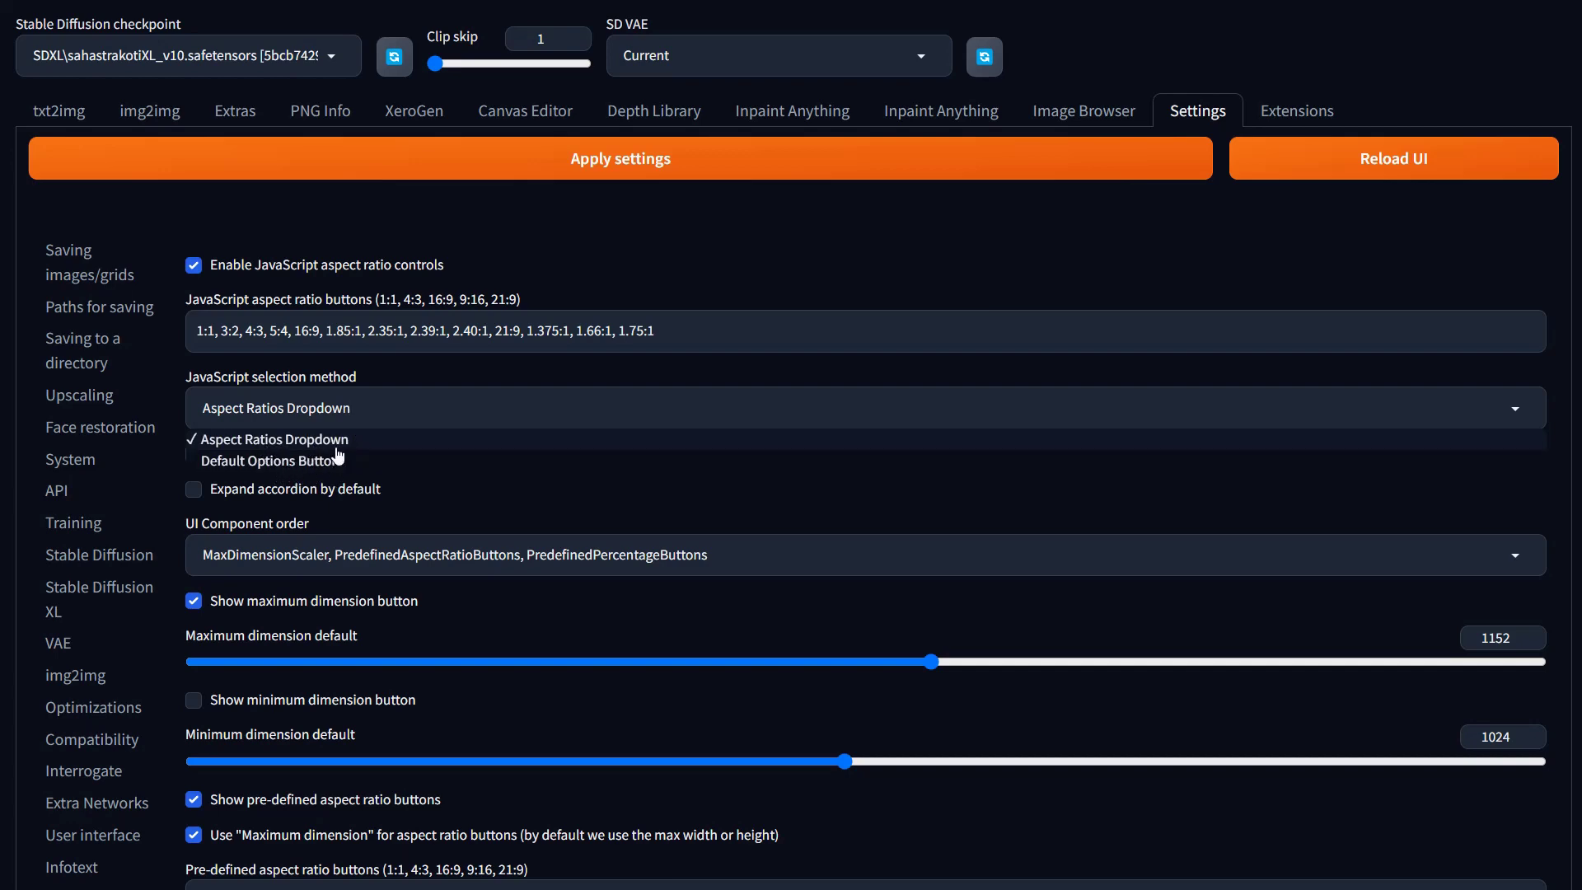
click(575, 240)
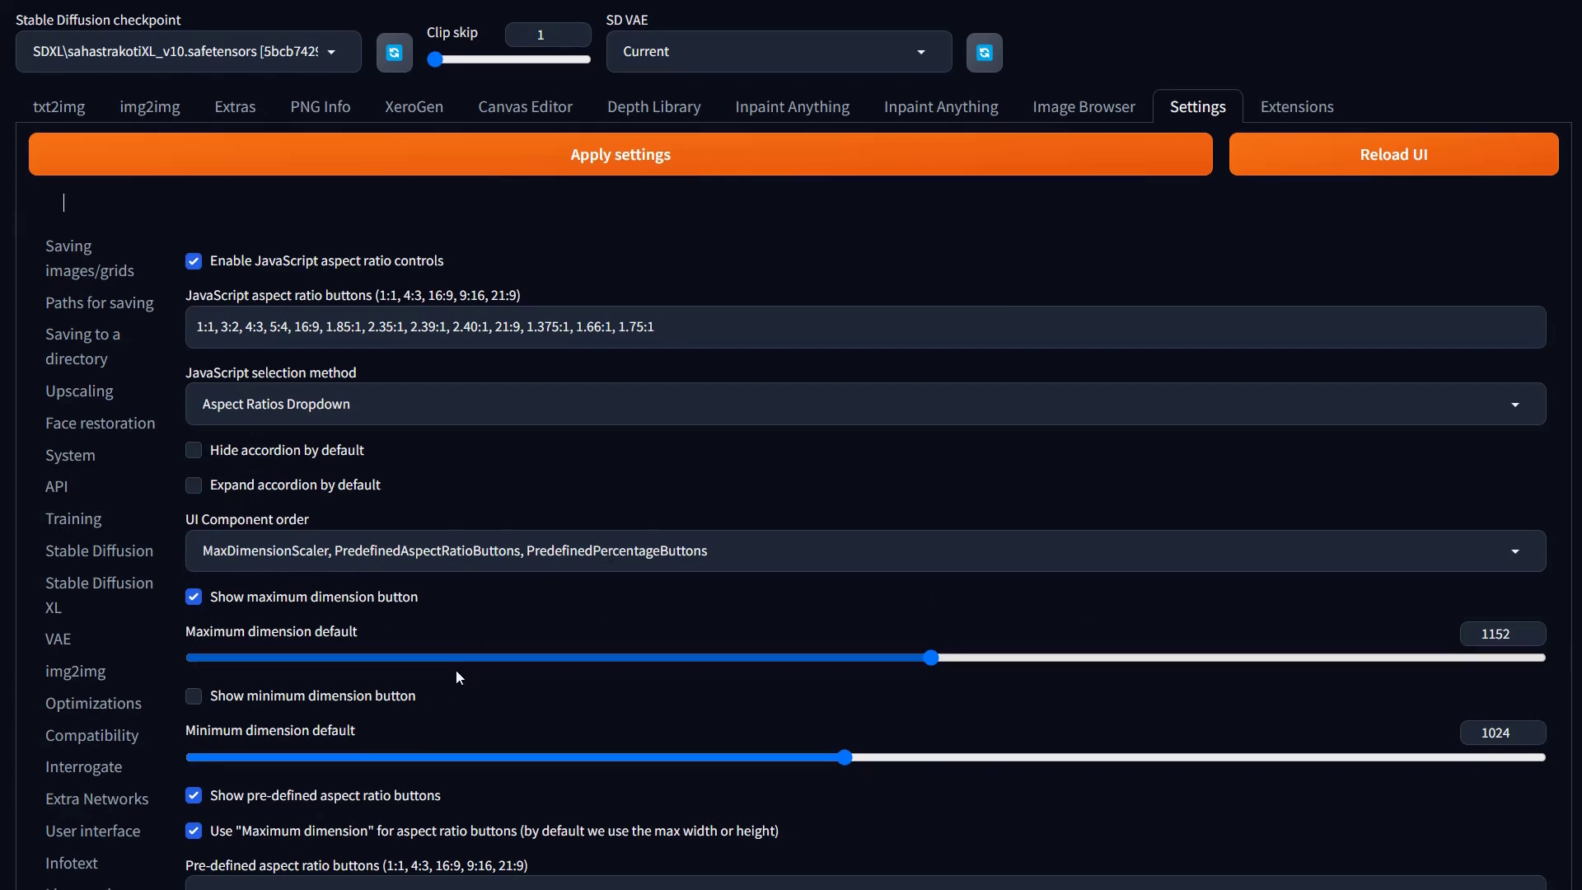
scroll(457, 678, down, 1)
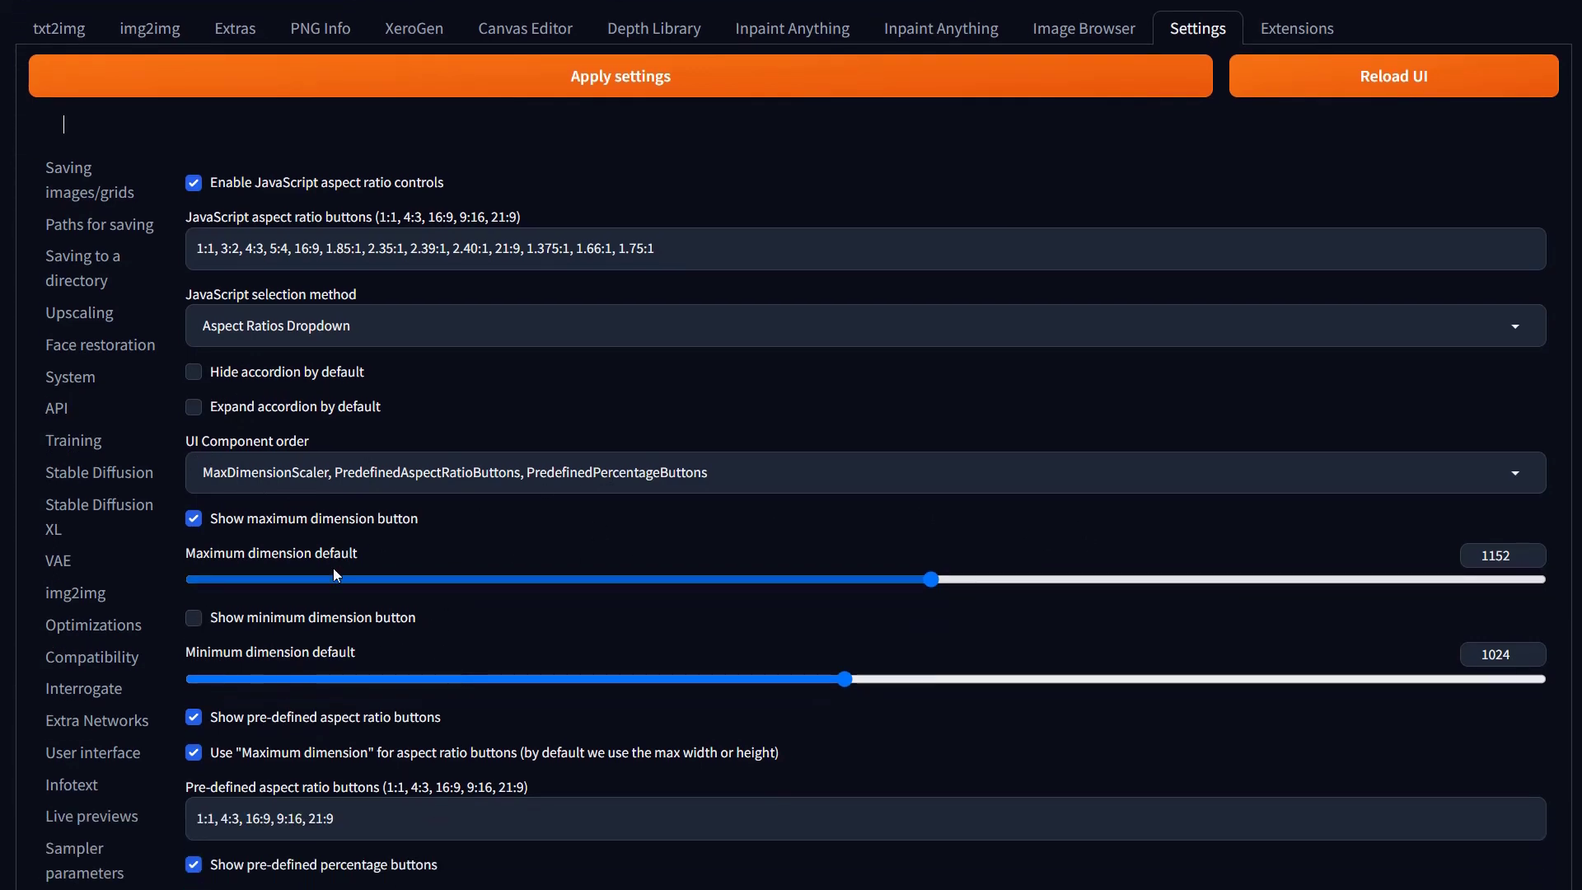
scroll(763, 635, up, 1)
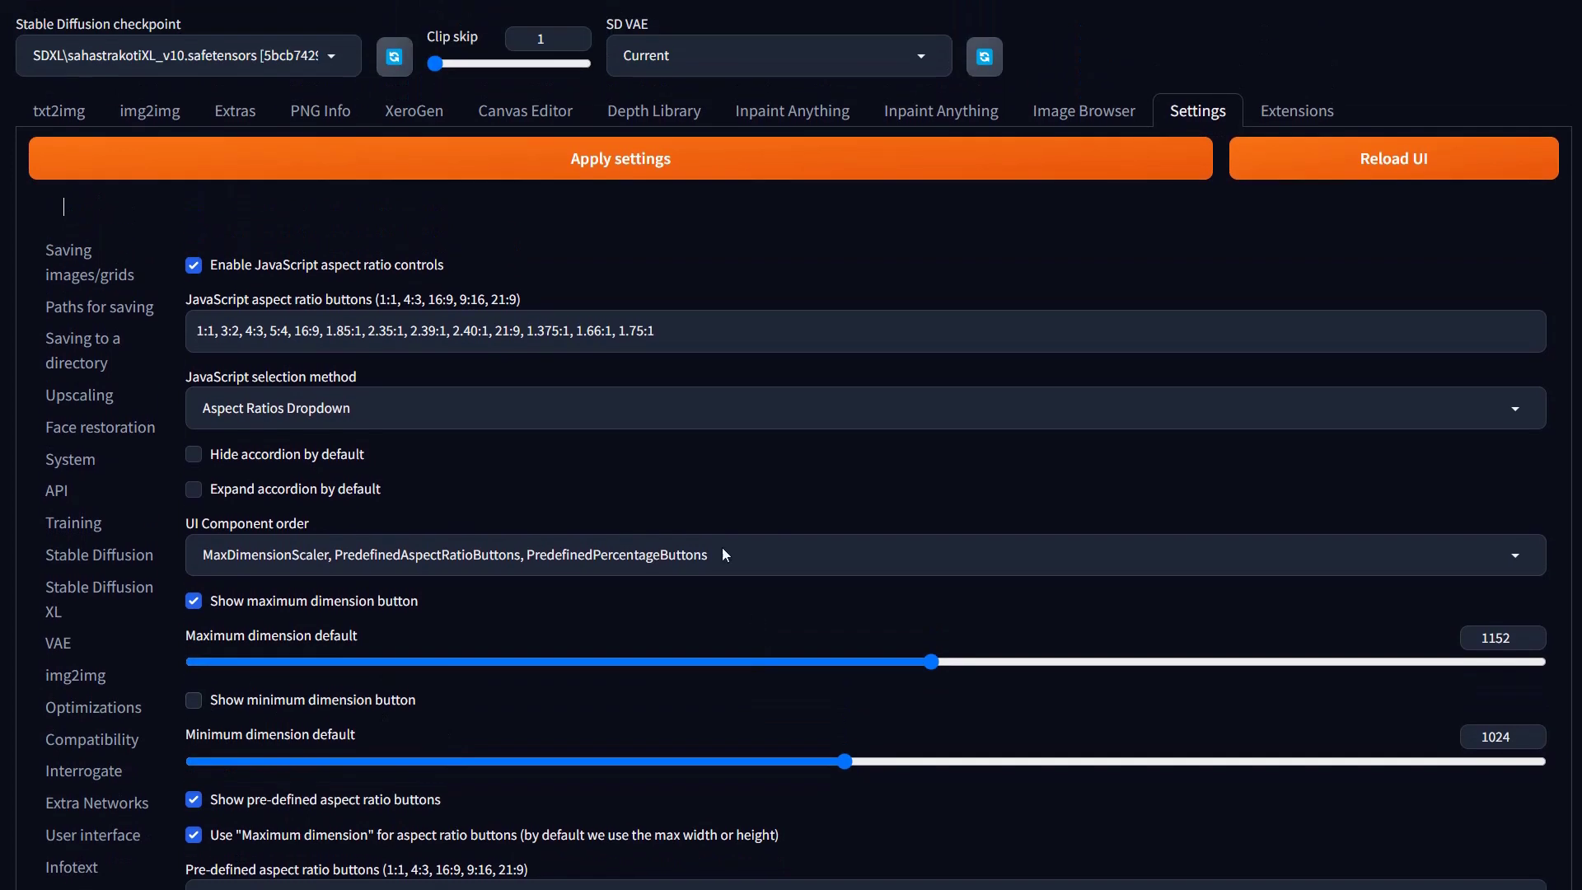
click(70, 112)
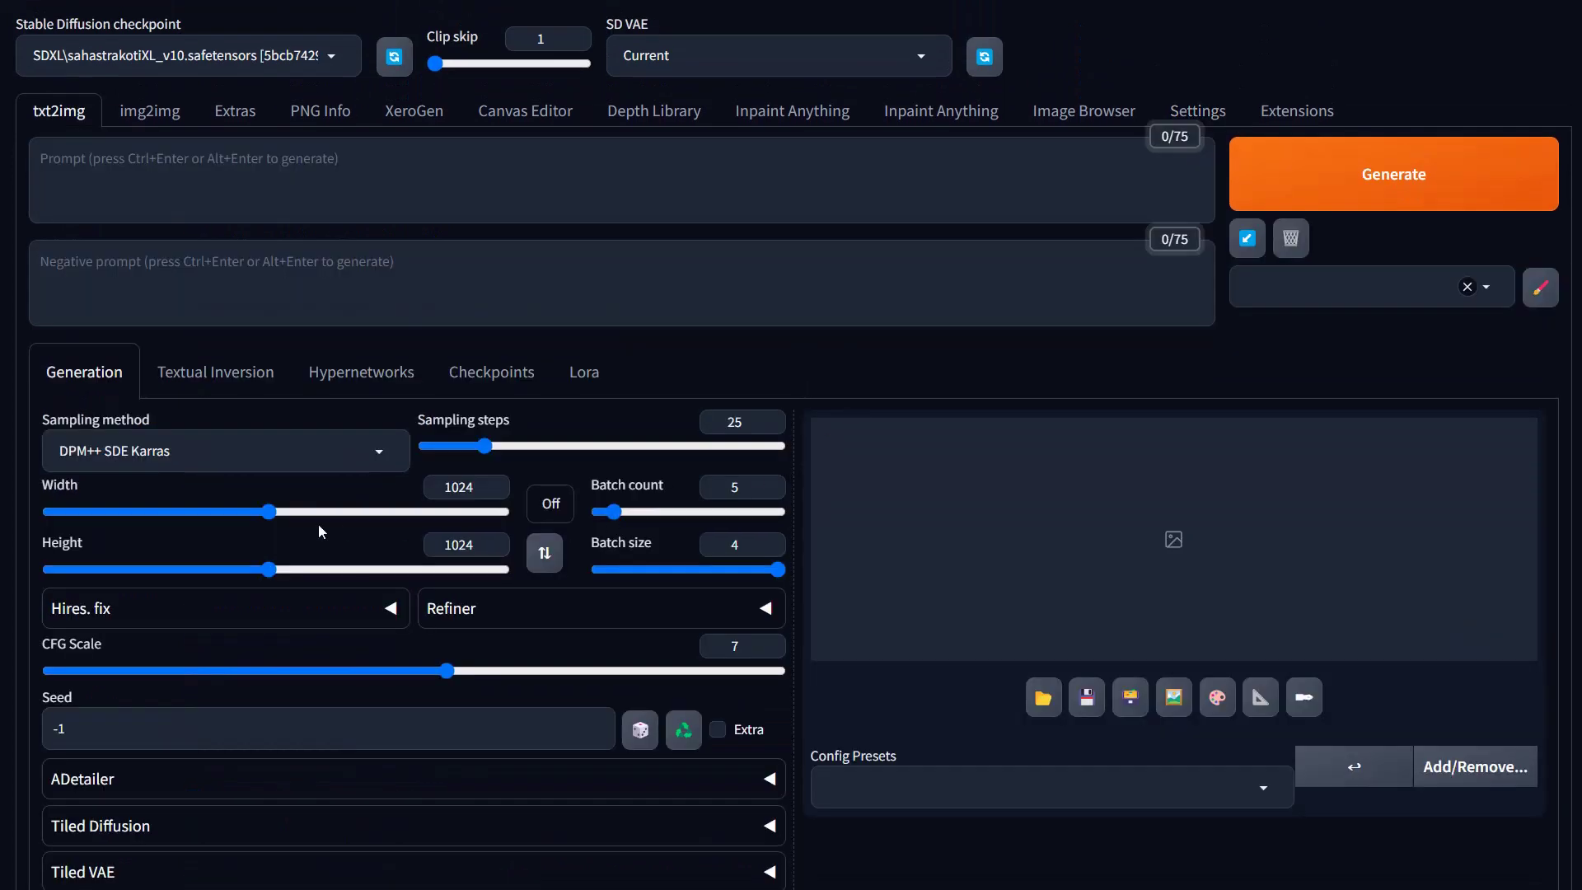
Try the 1:1 aspect ratio by adjusting the width, and switch the image aspect ratio to 16:9 for 1024 × 576.
click(554, 519)
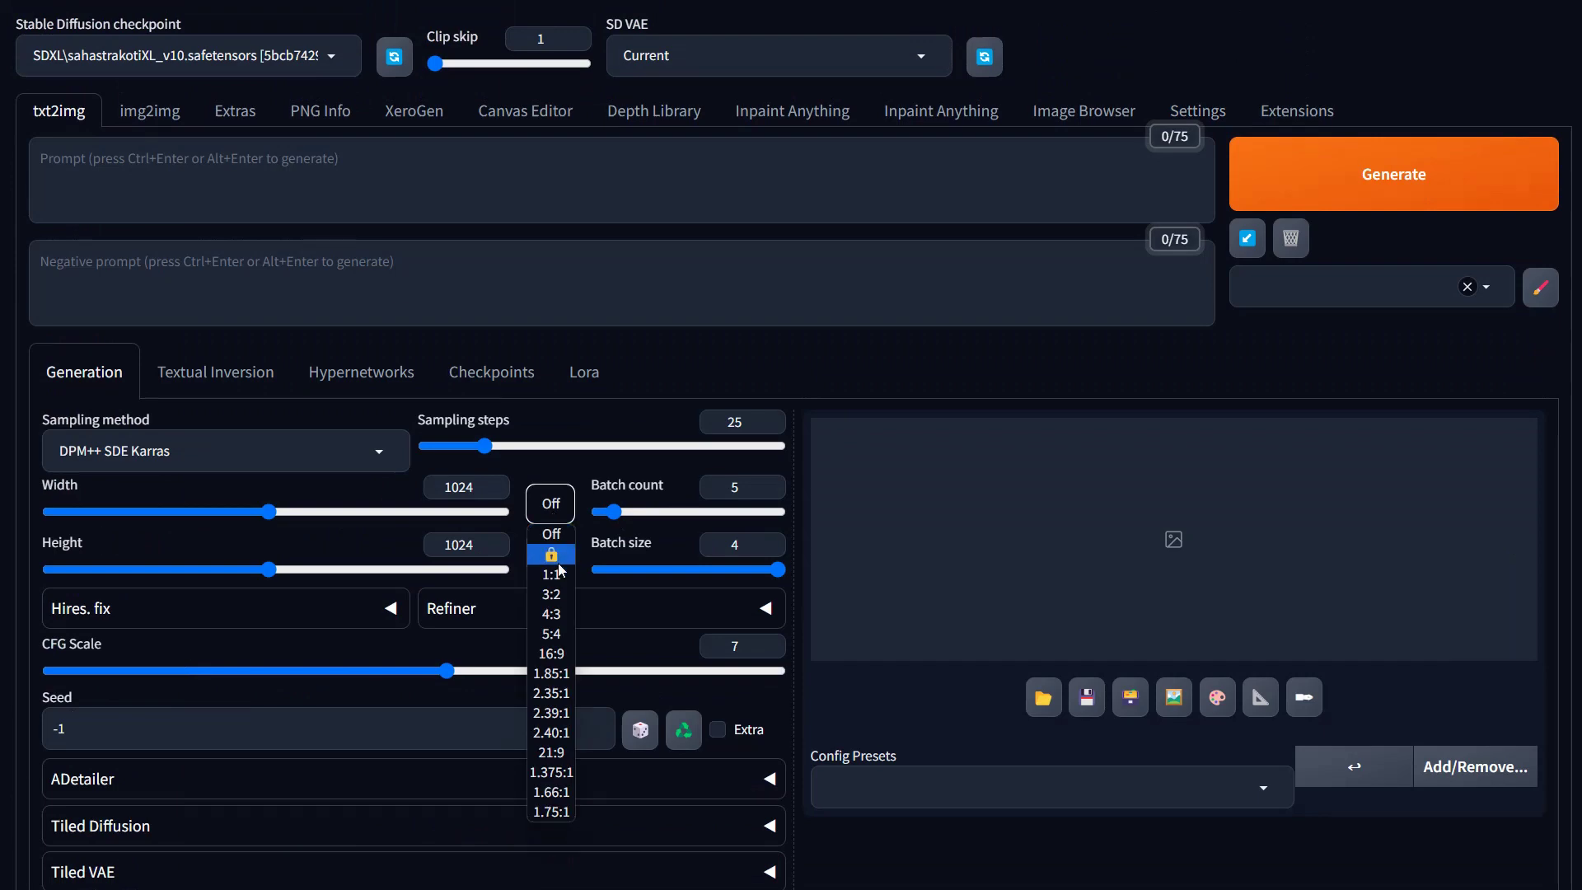
click(550, 529)
mouse_move(268, 512)
mouse_down()
mouse_move(183, 524)
mouse_move(269, 515)
mouse_up()
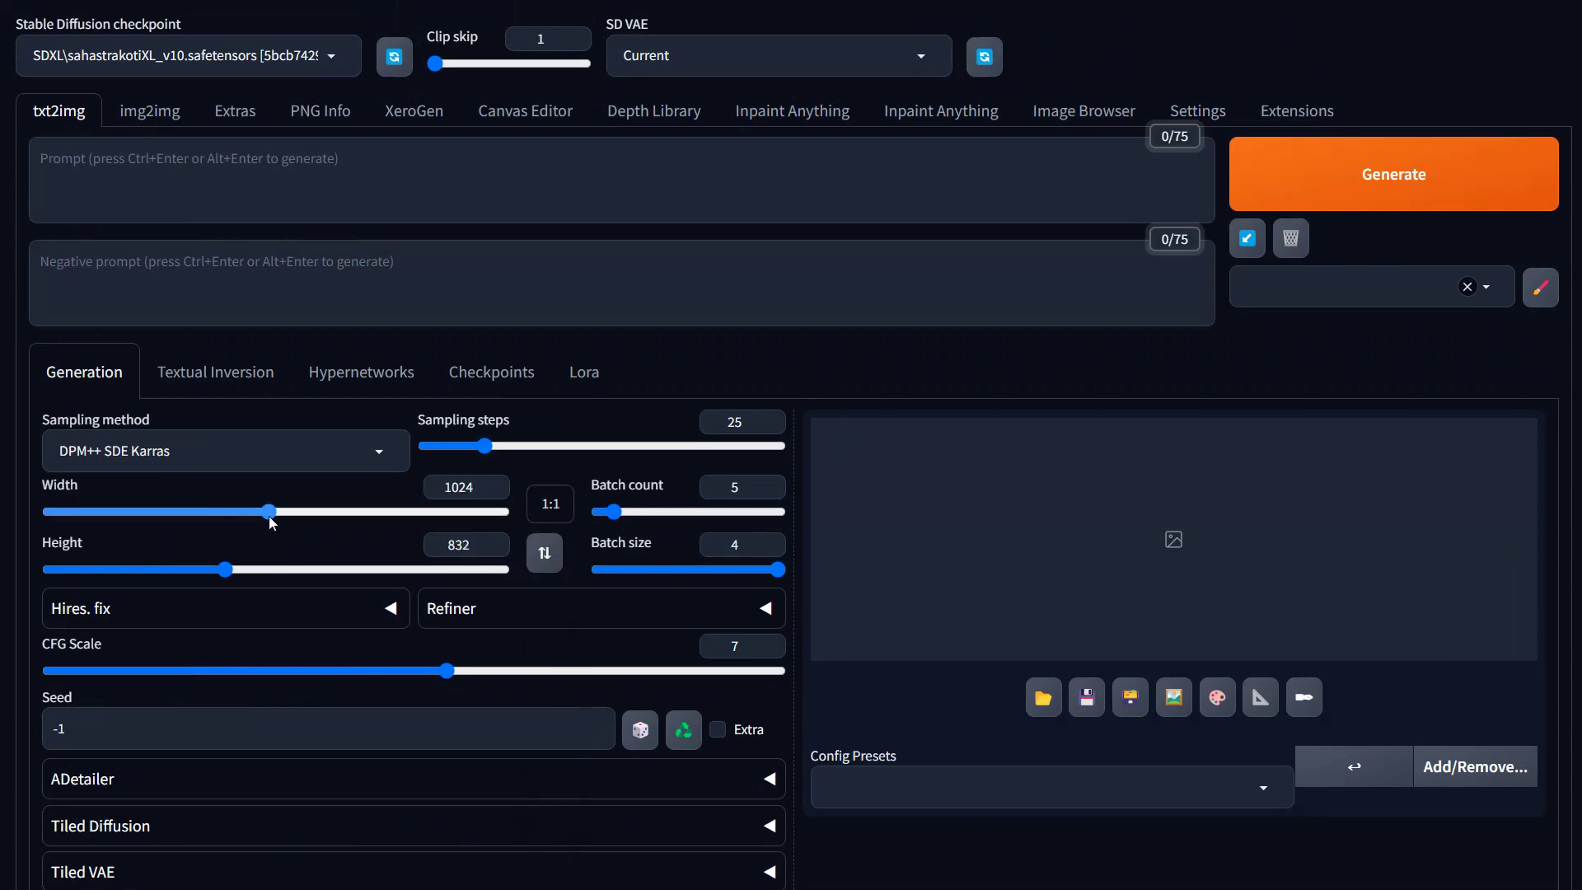
click(552, 507)
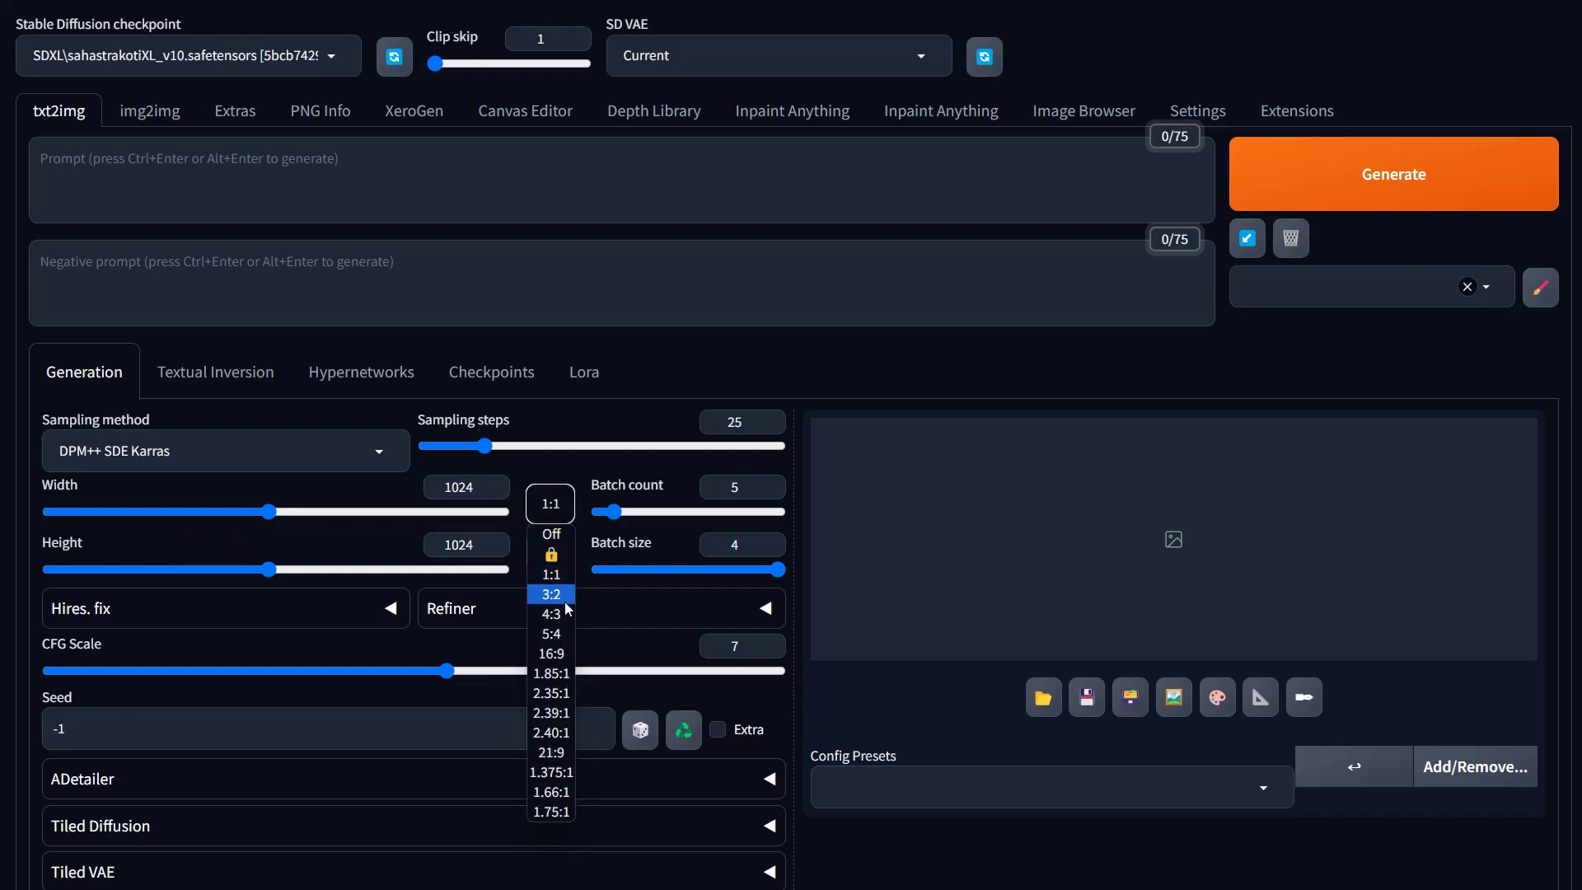
click(567, 654)
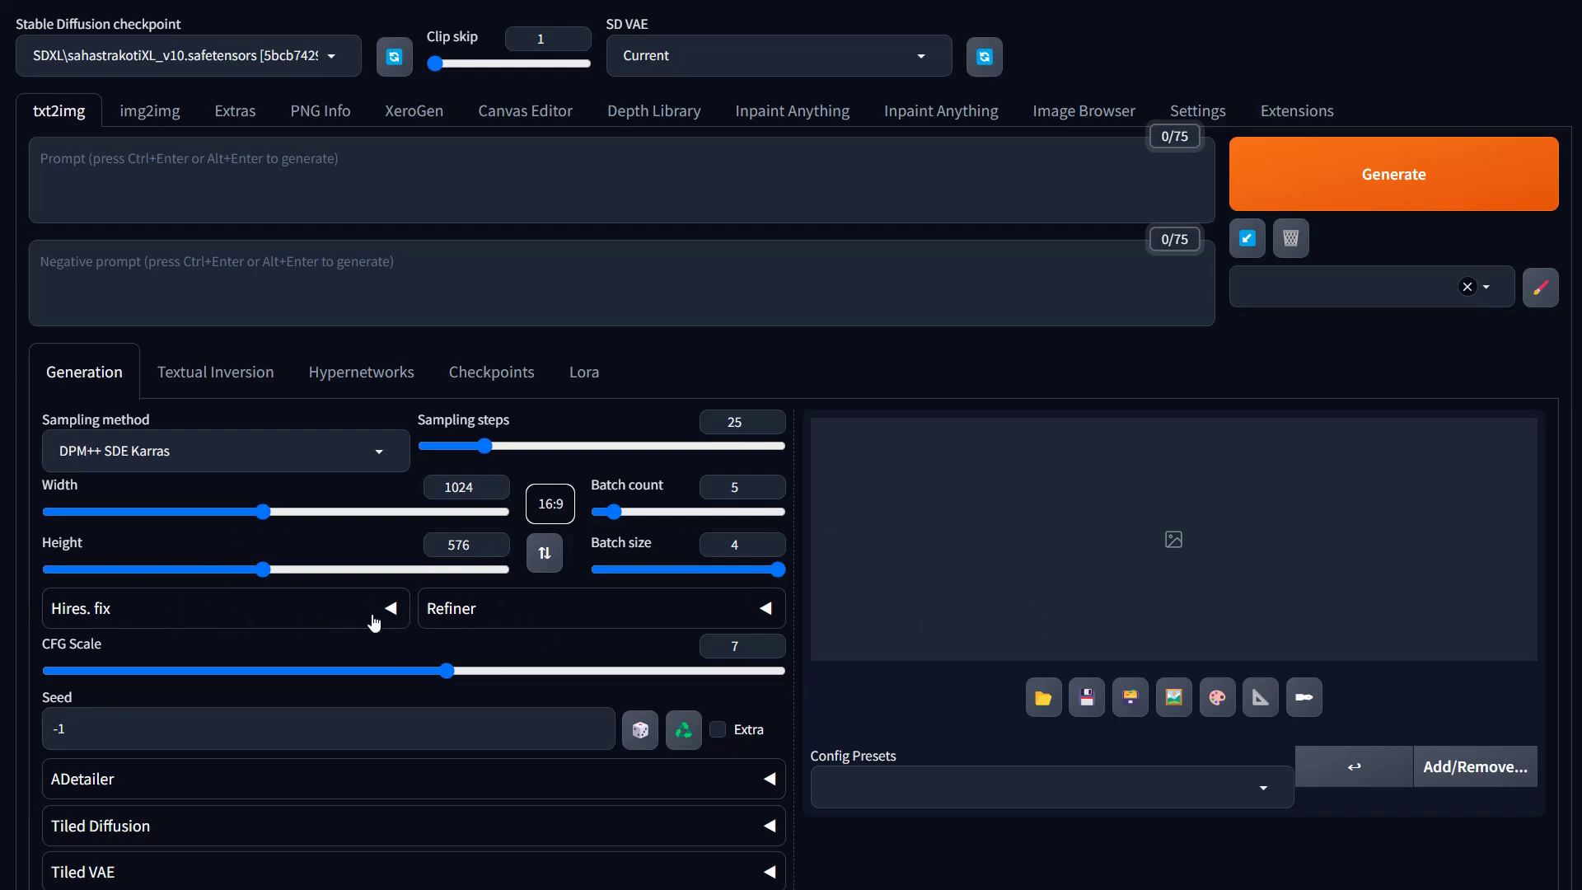
Examine the Hires. fix options, including upscaler and denoising strength, and collapse them again.
scroll(387, 627, down, 3)
scroll(509, 464, up, 1)
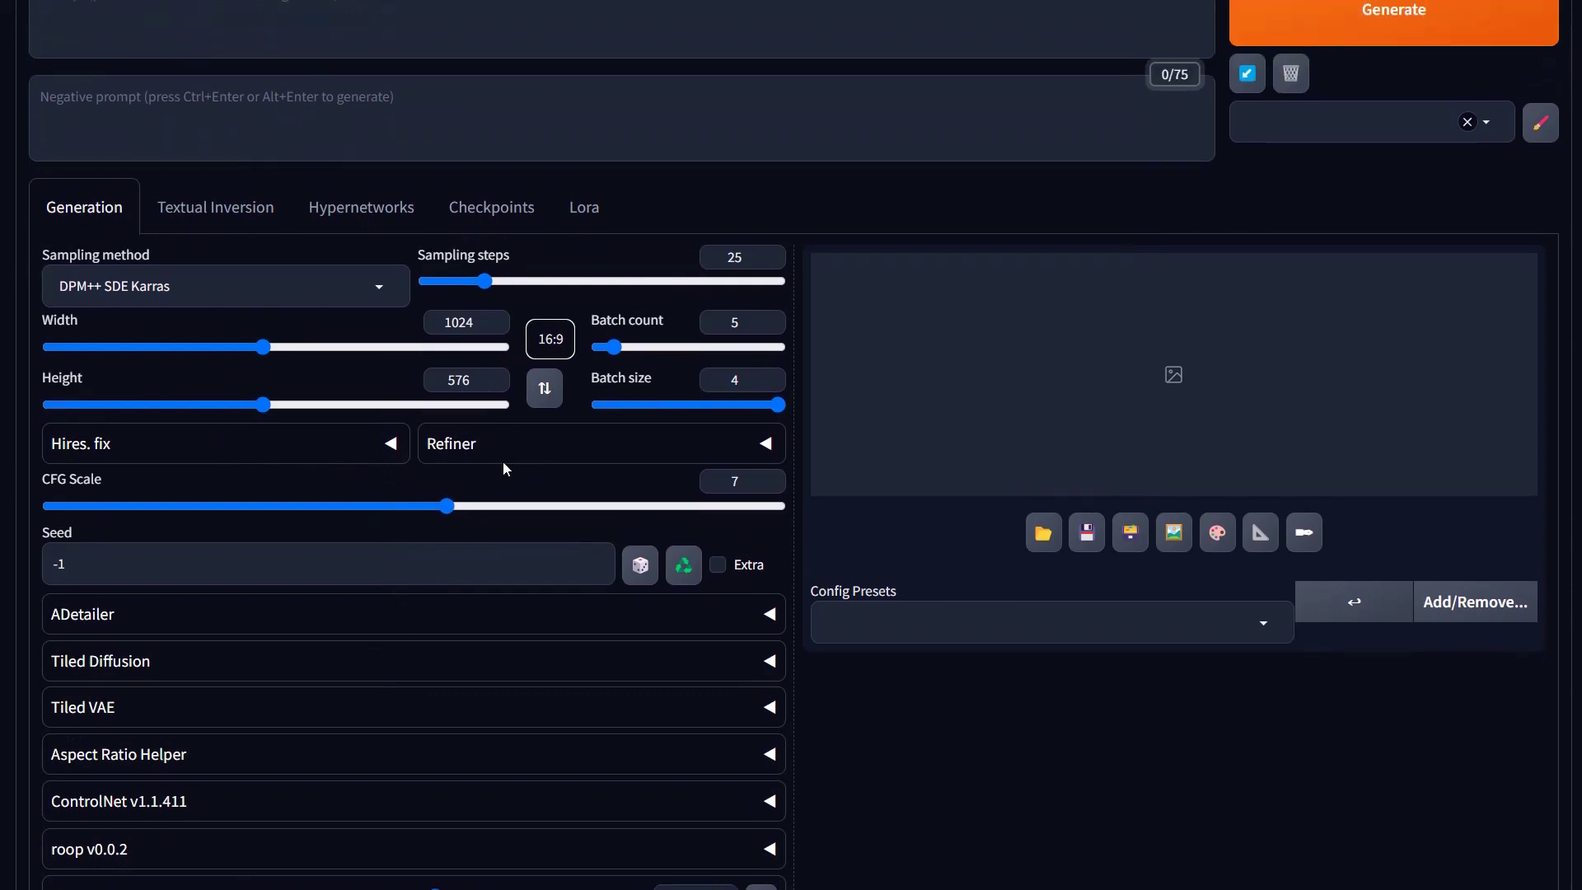
click(394, 446)
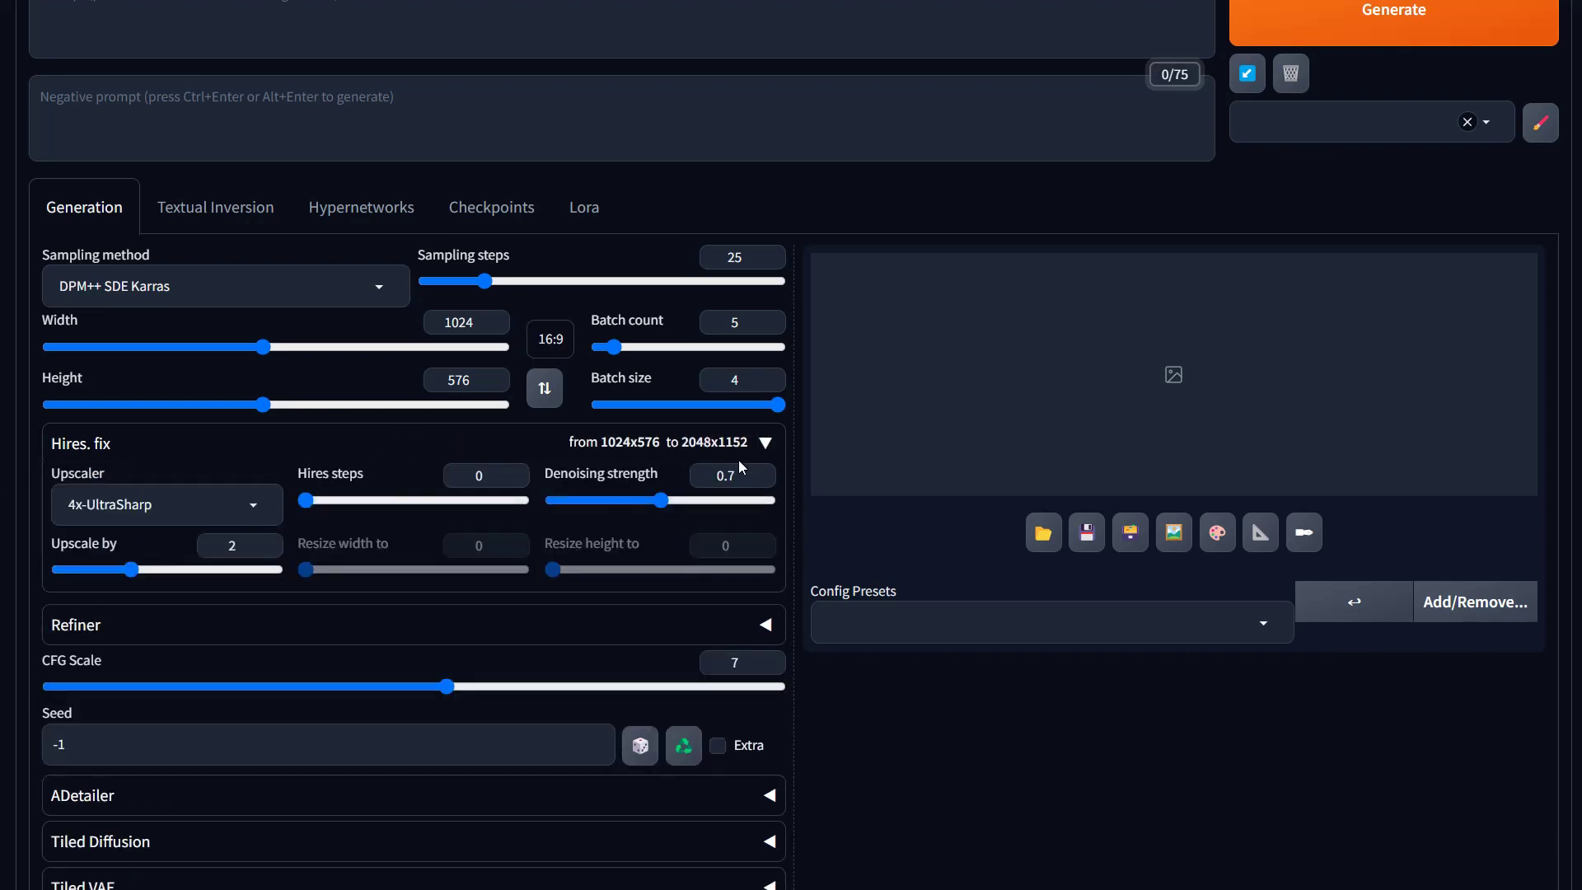
click(767, 450)
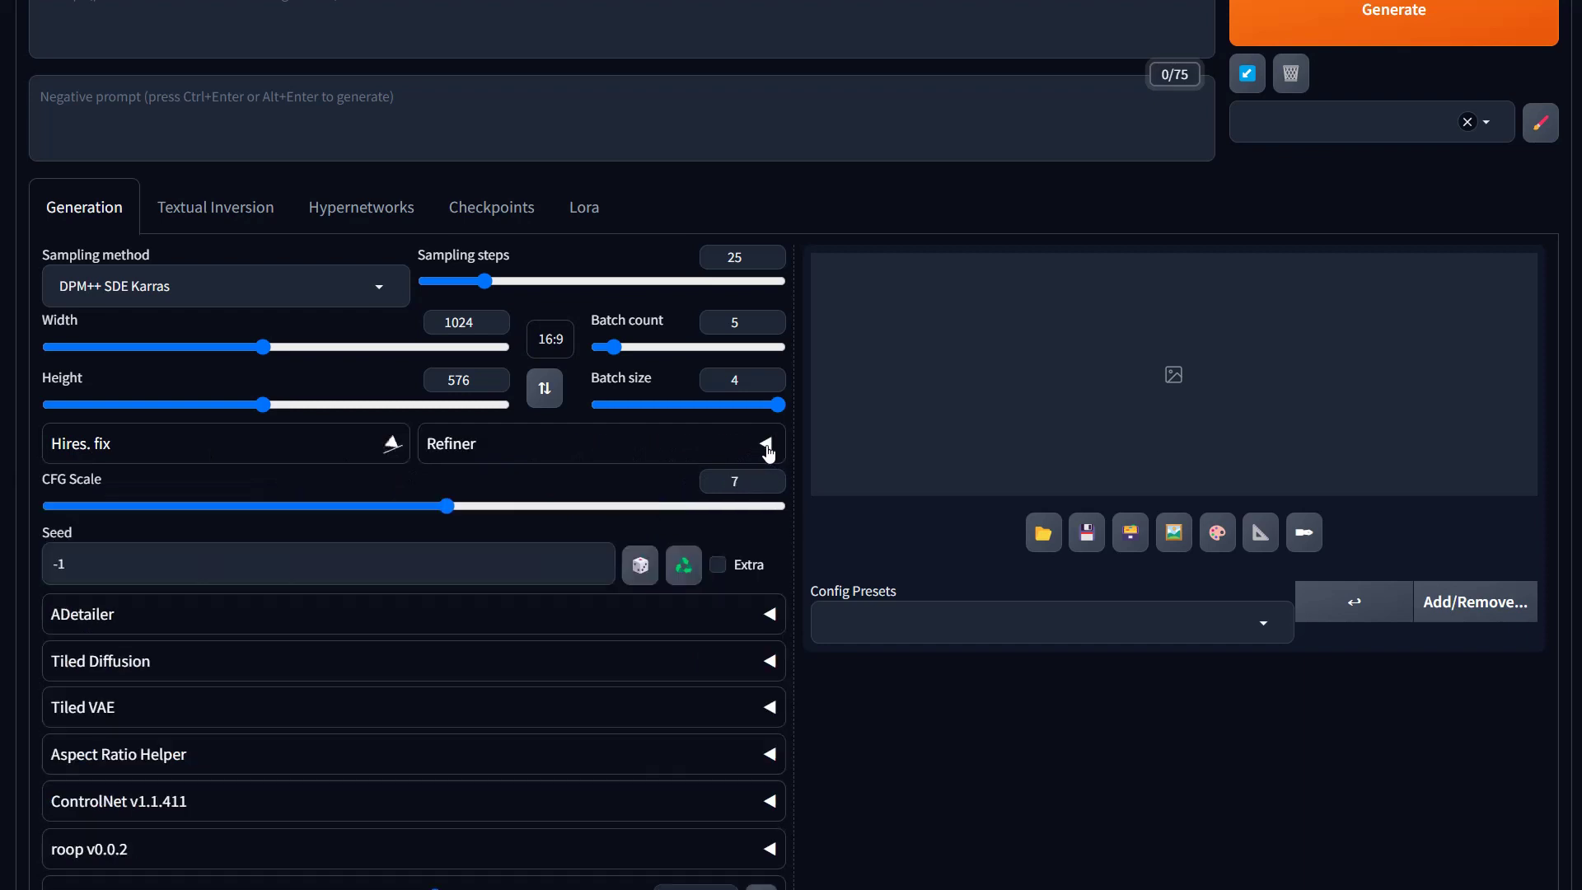
click(393, 445)
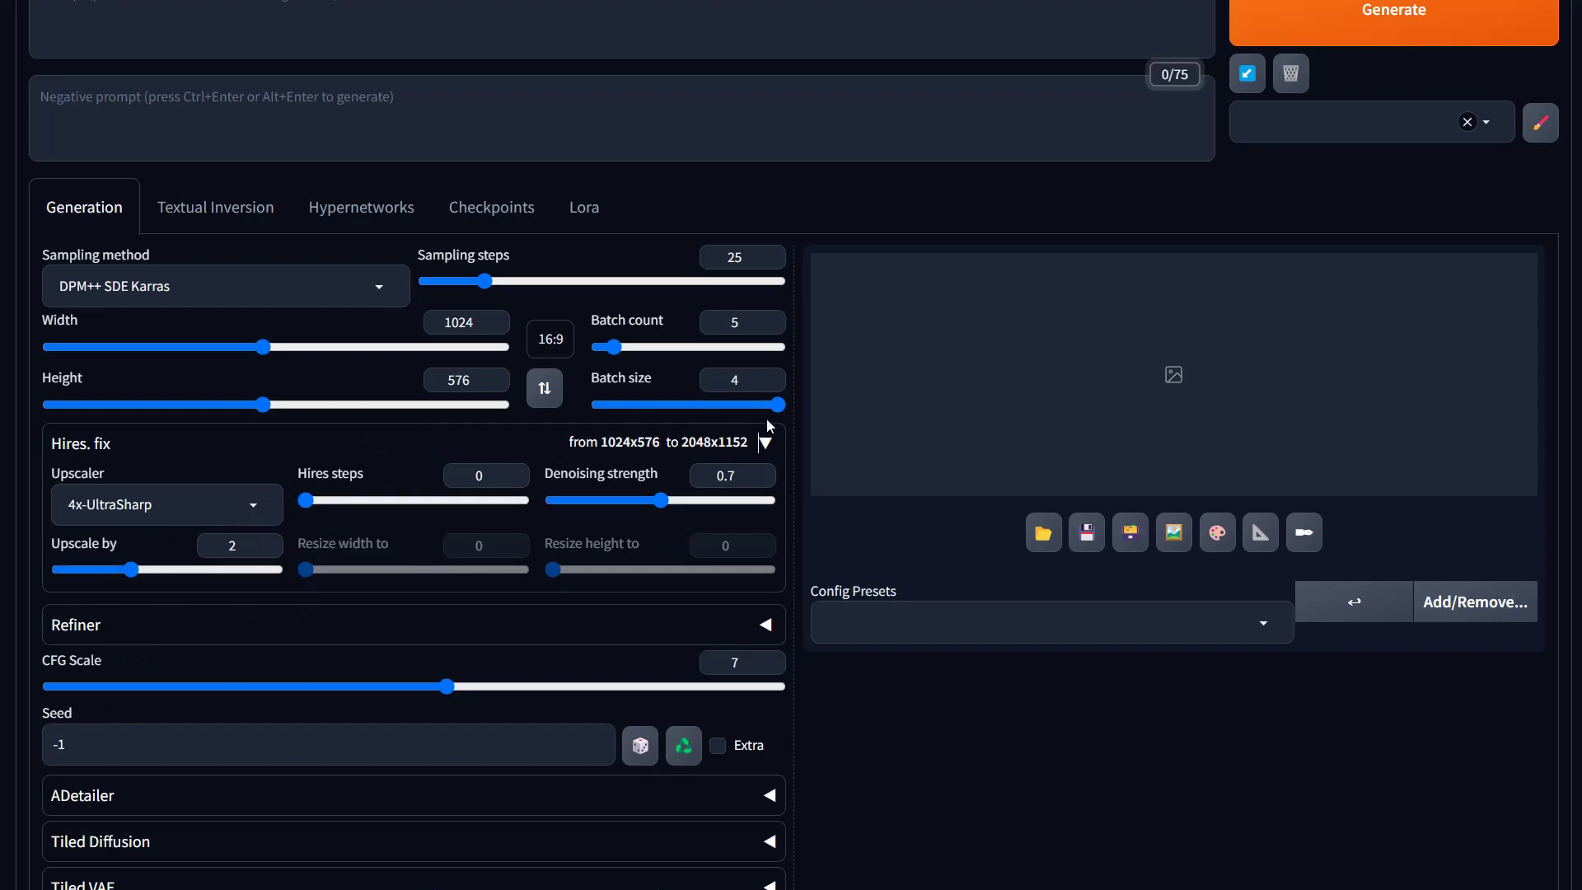
click(762, 446)
Select SDXL\sdXL_v10RefinerVAEFix.safetensors as the Refiner checkpoint, keep Switch at 0.8, and collapse the Refiner options.
click(547, 454)
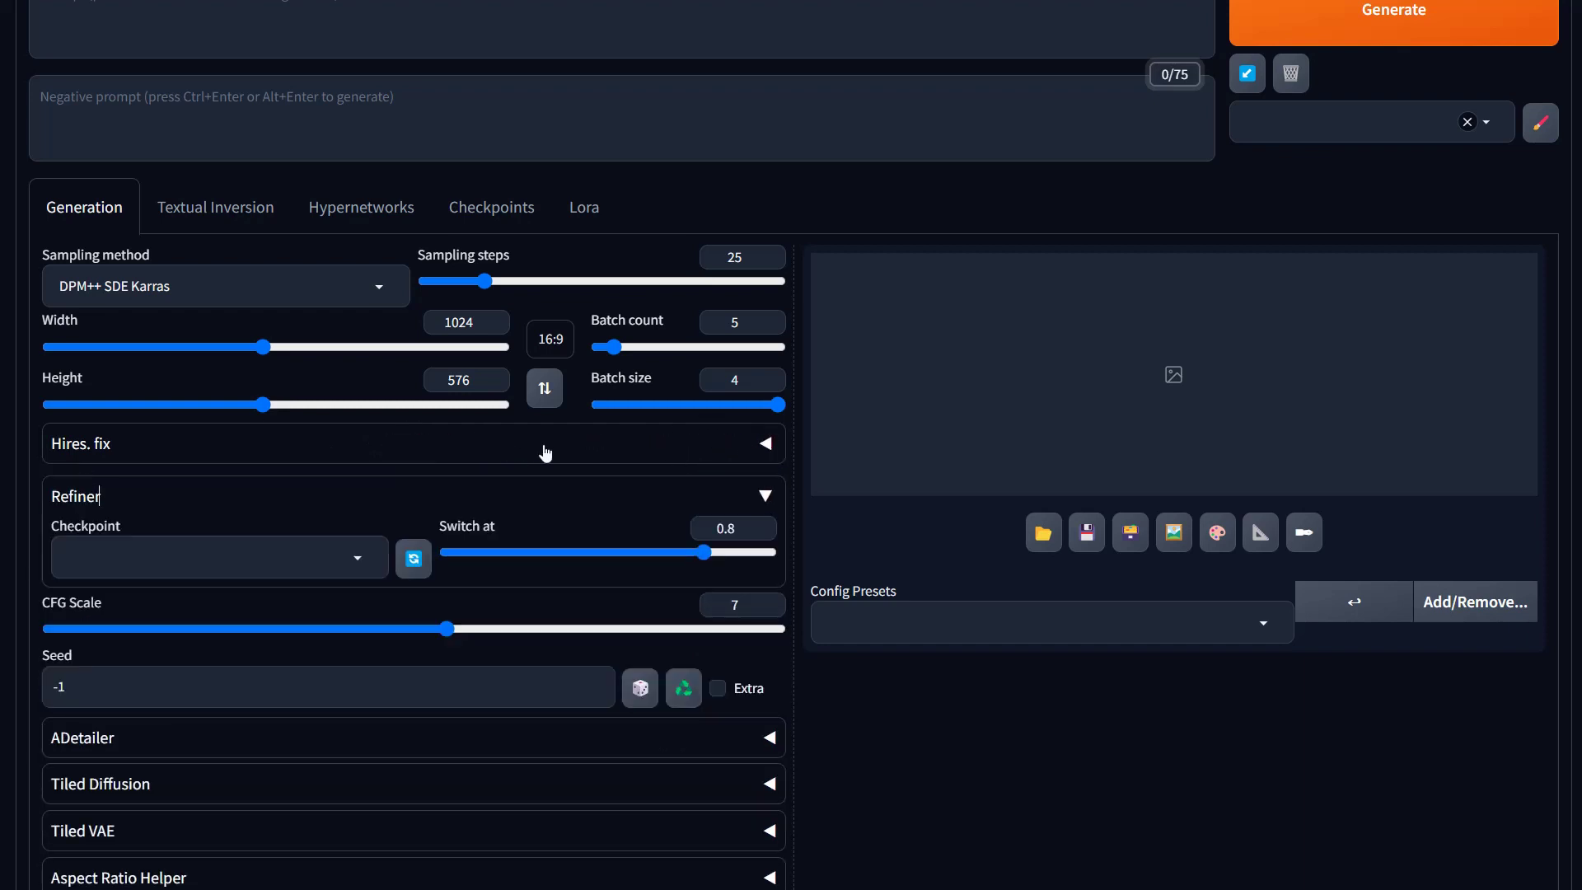
click(358, 554)
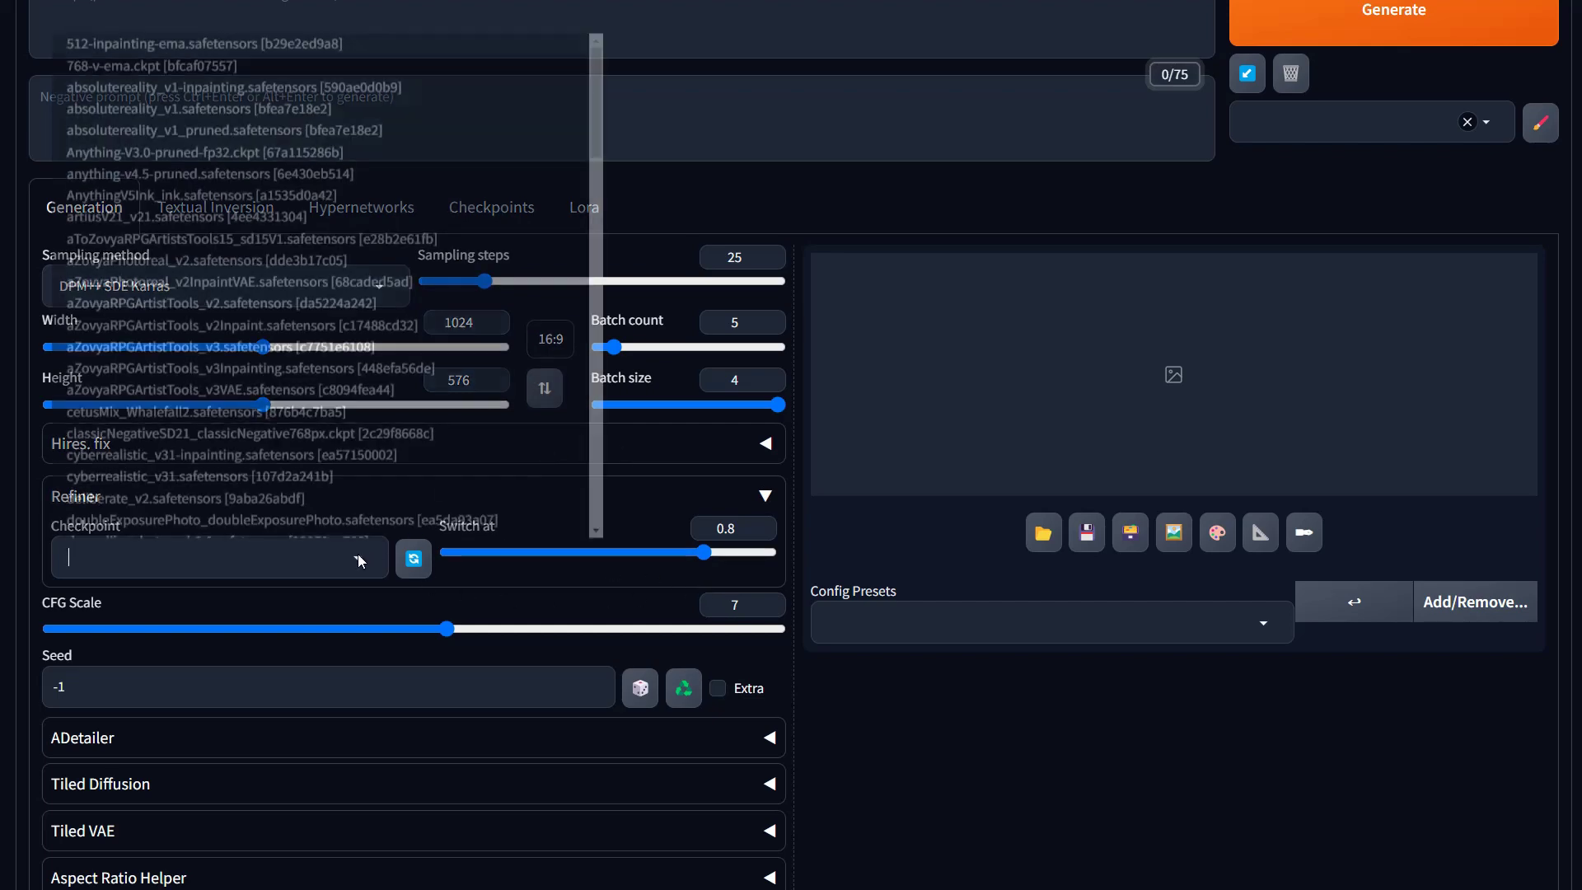
scroll(250, 388, down, 15)
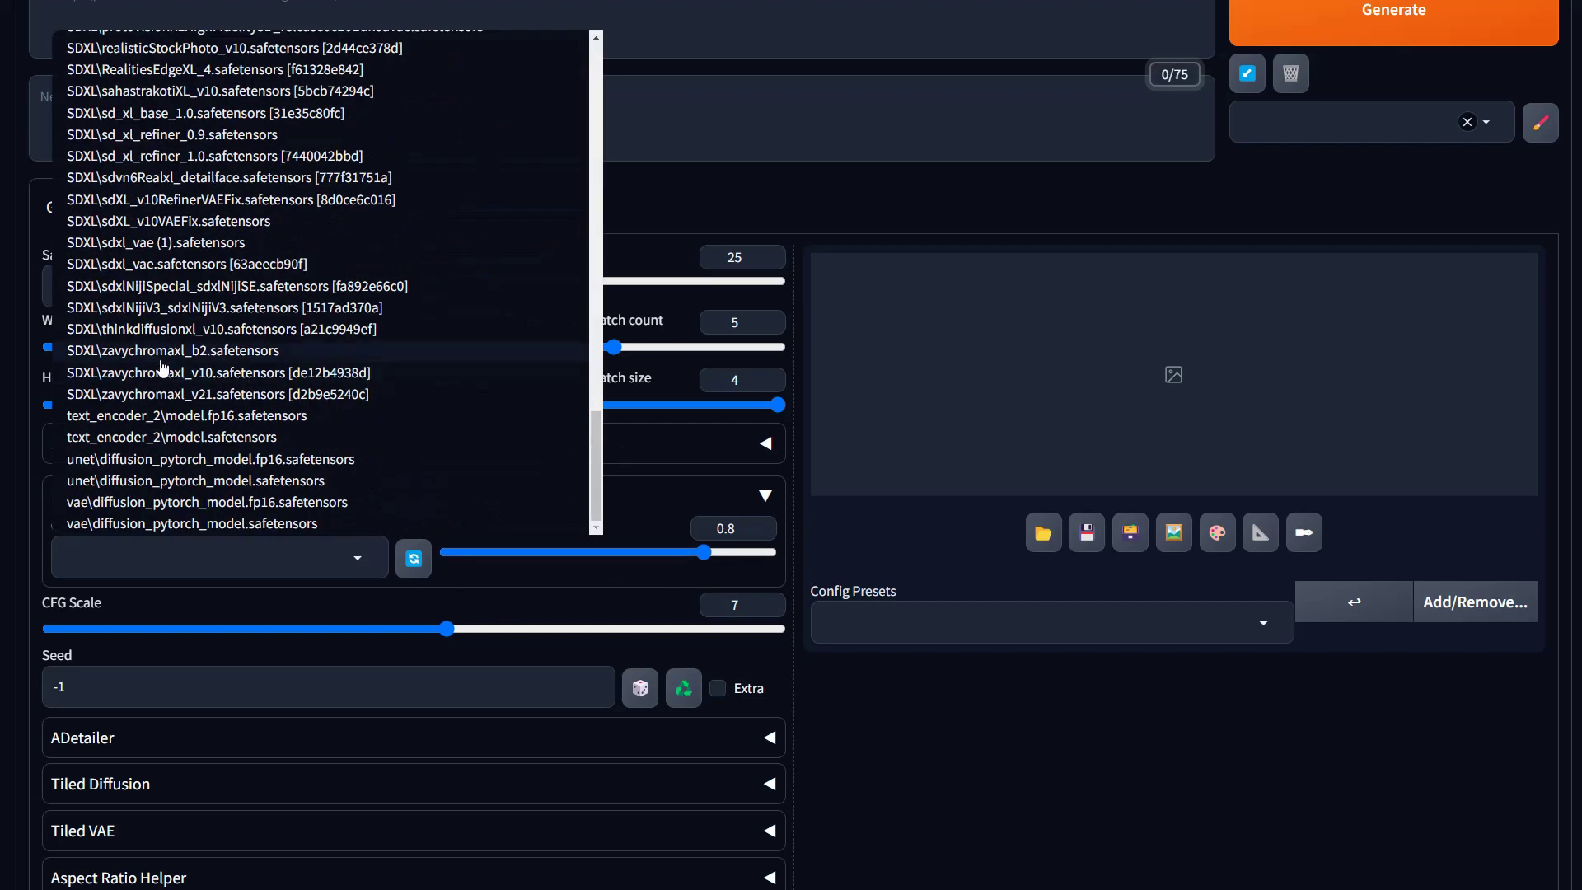
click(169, 199)
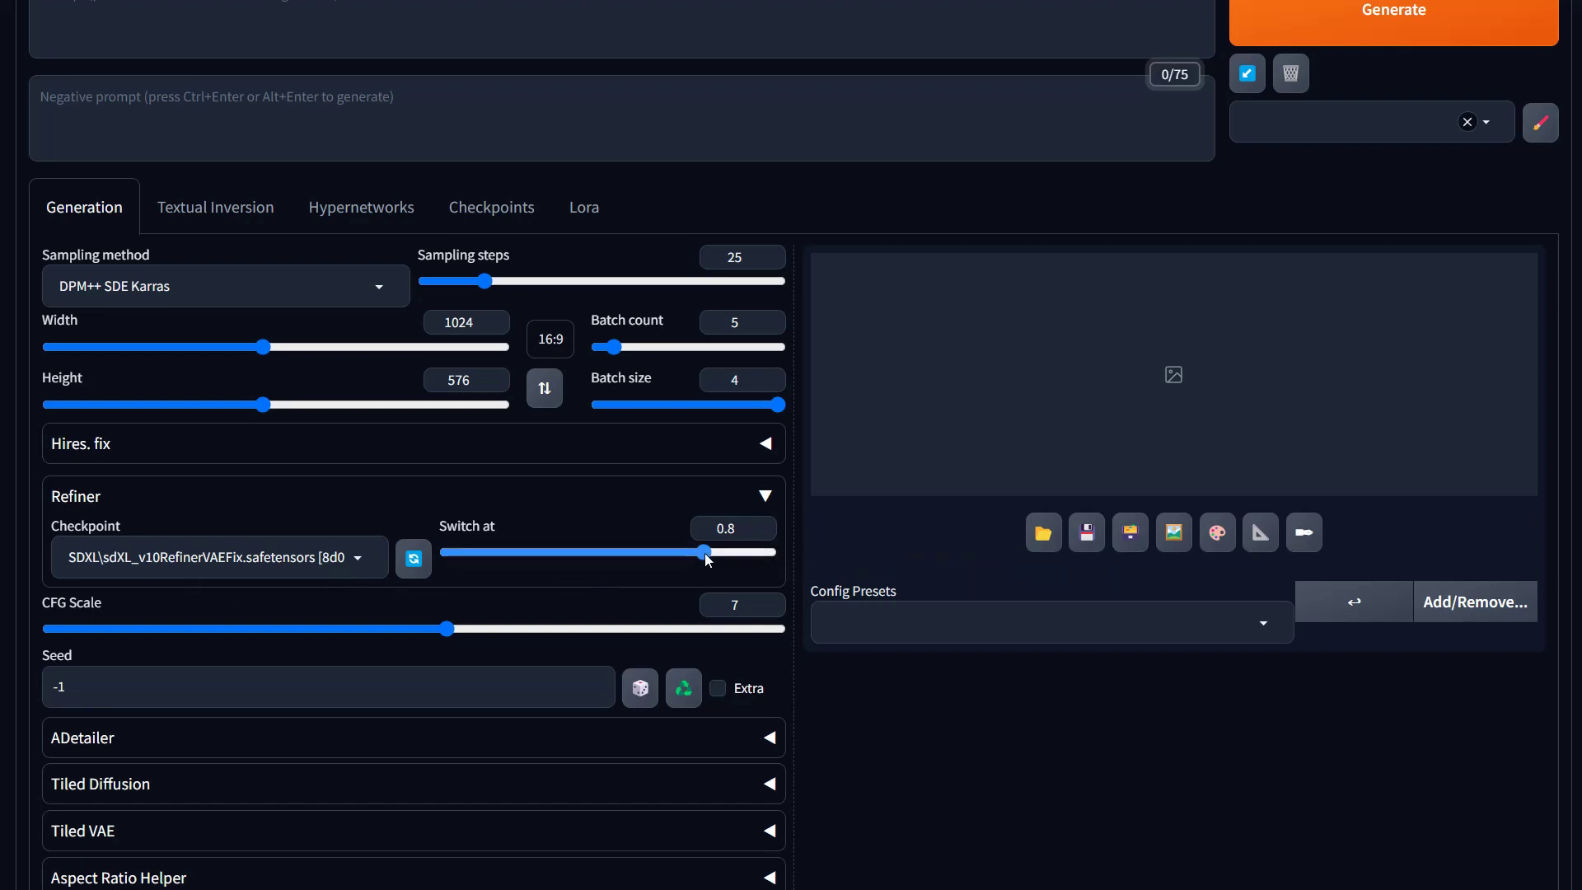
mouse_move(707, 558)
mouse_down()
mouse_move(674, 563)
mouse_move(704, 563)
mouse_up()
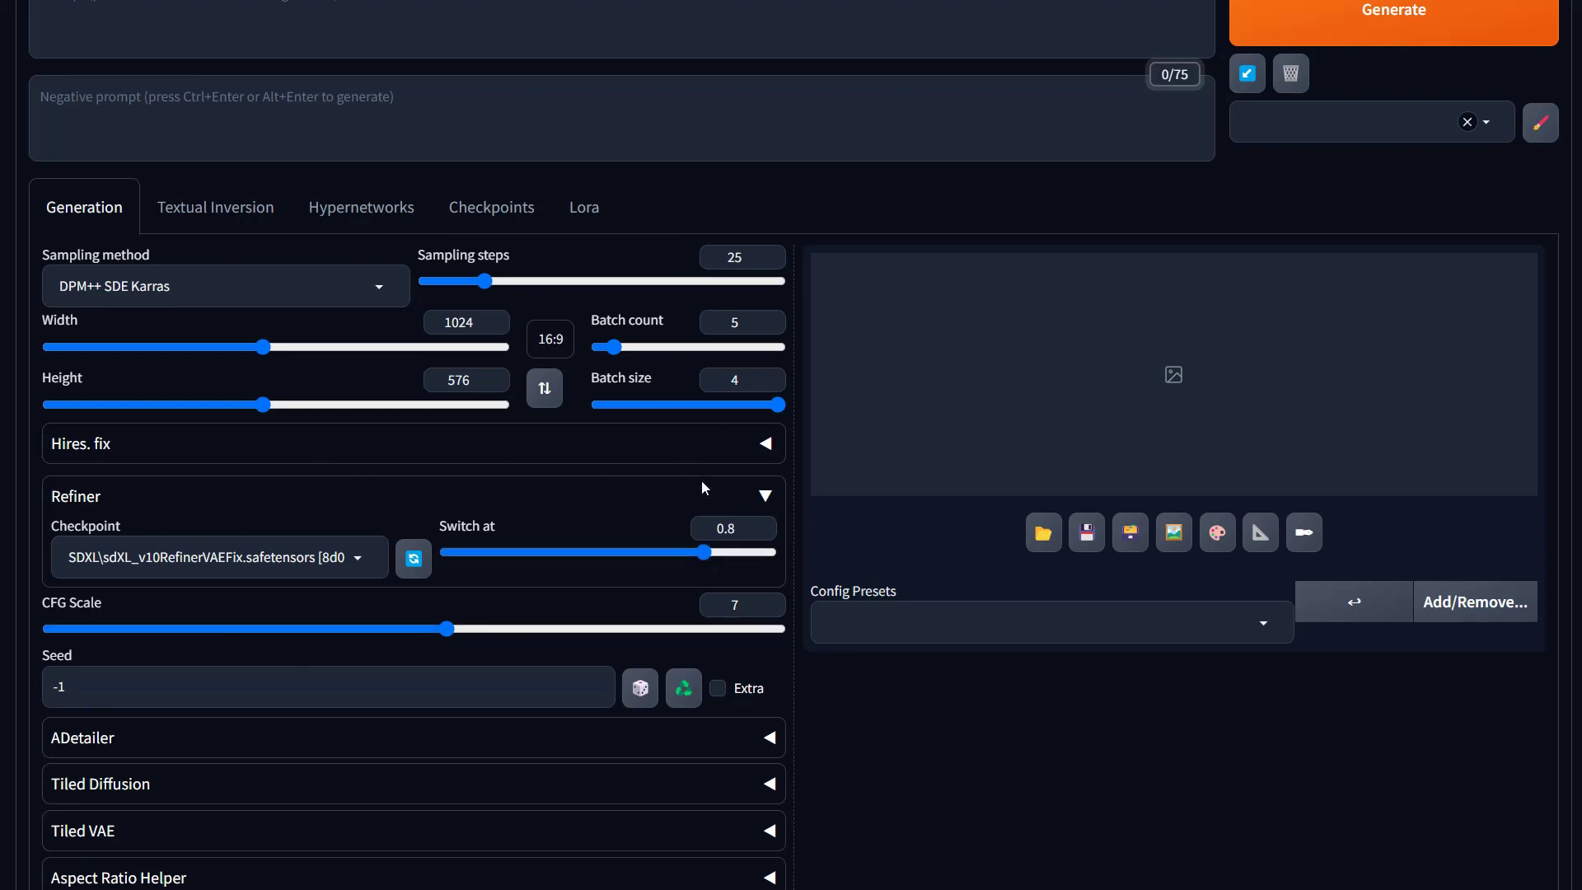
click(754, 495)
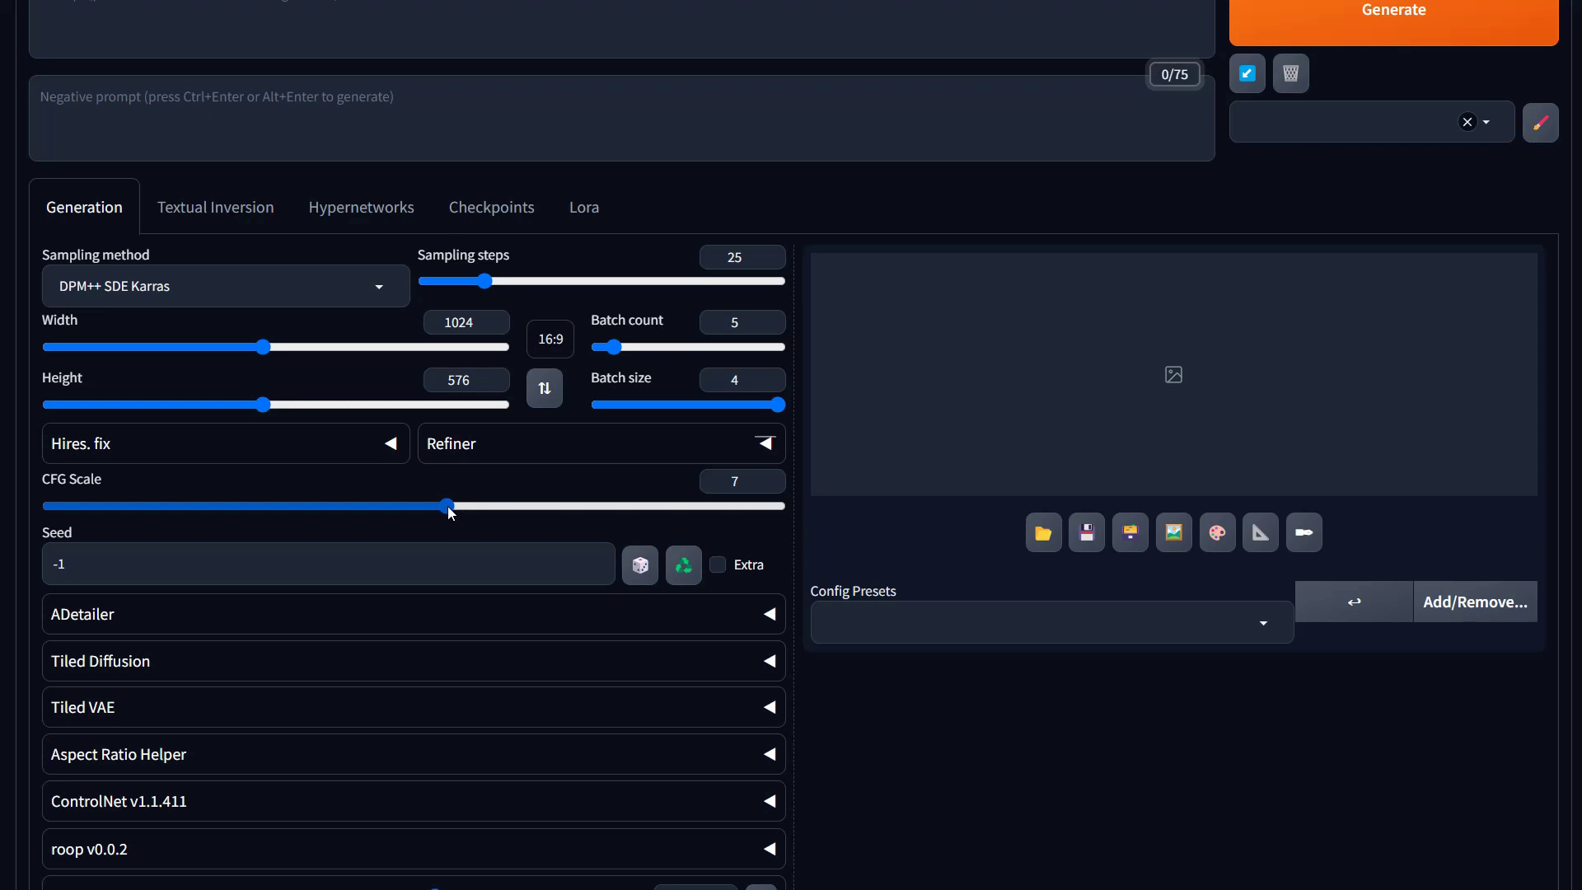
Try CFG Scale values of 8 and 6, and set the scale back to 7.
drag(451, 513, 507, 511)
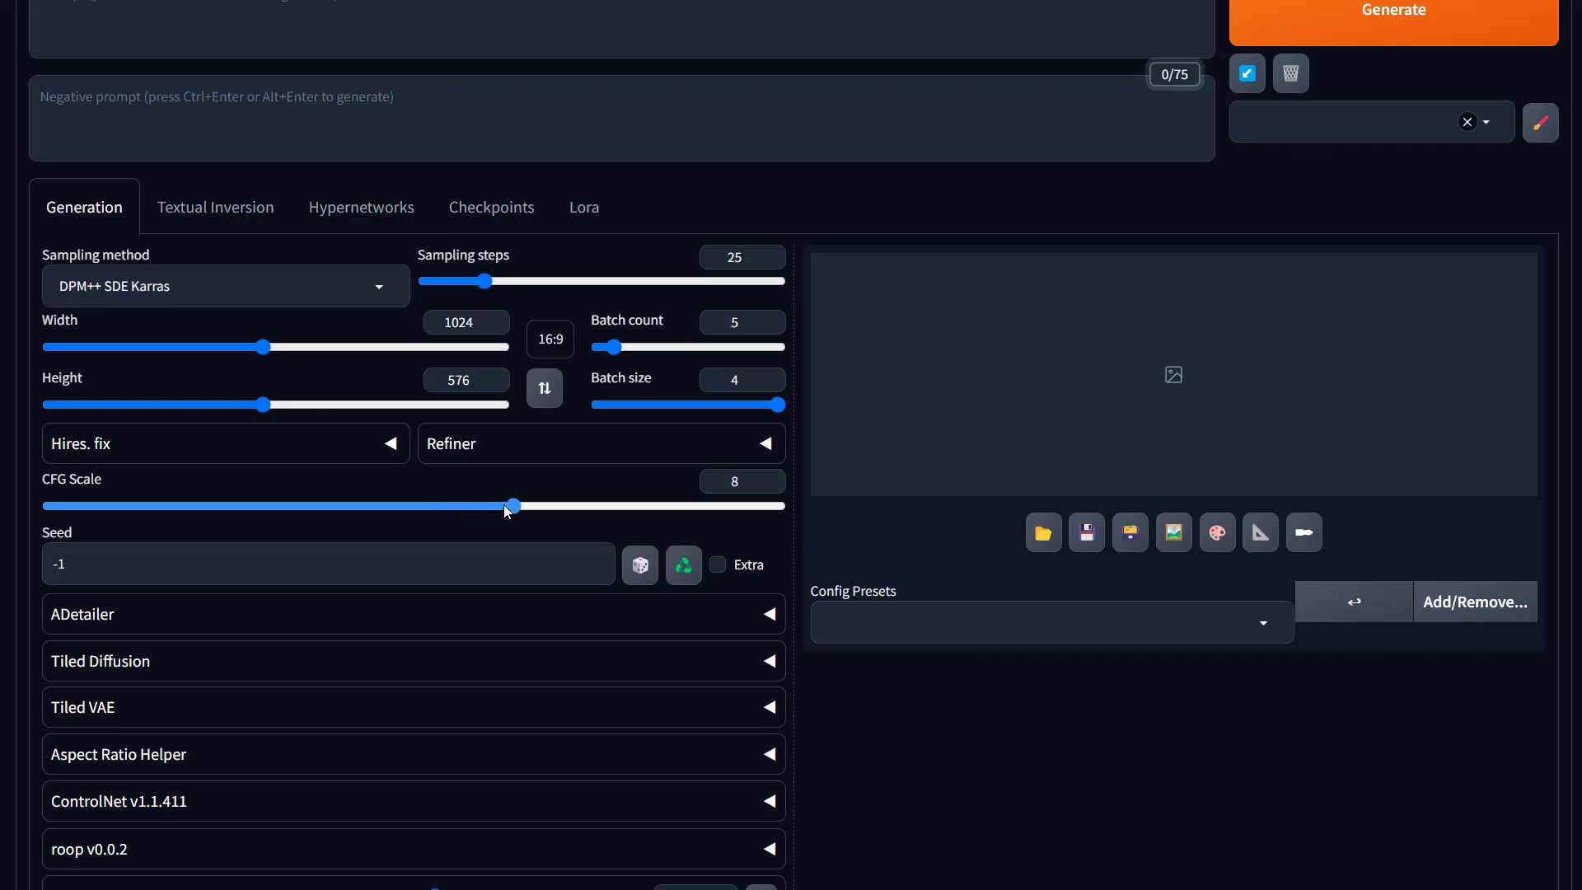
drag(505, 506, 379, 515)
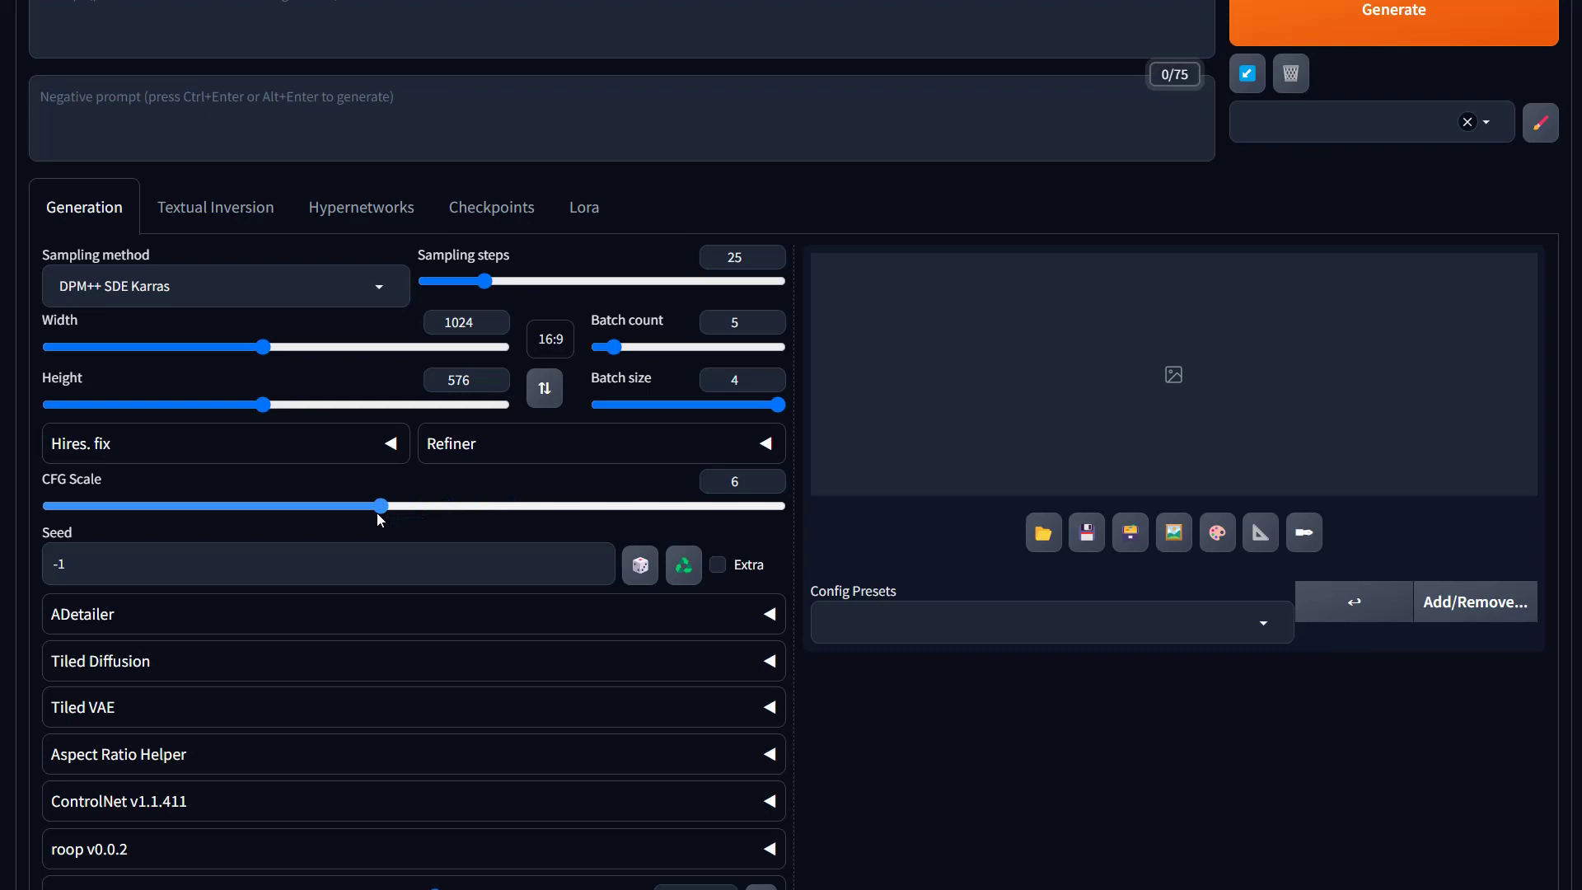
drag(378, 518, 446, 513)
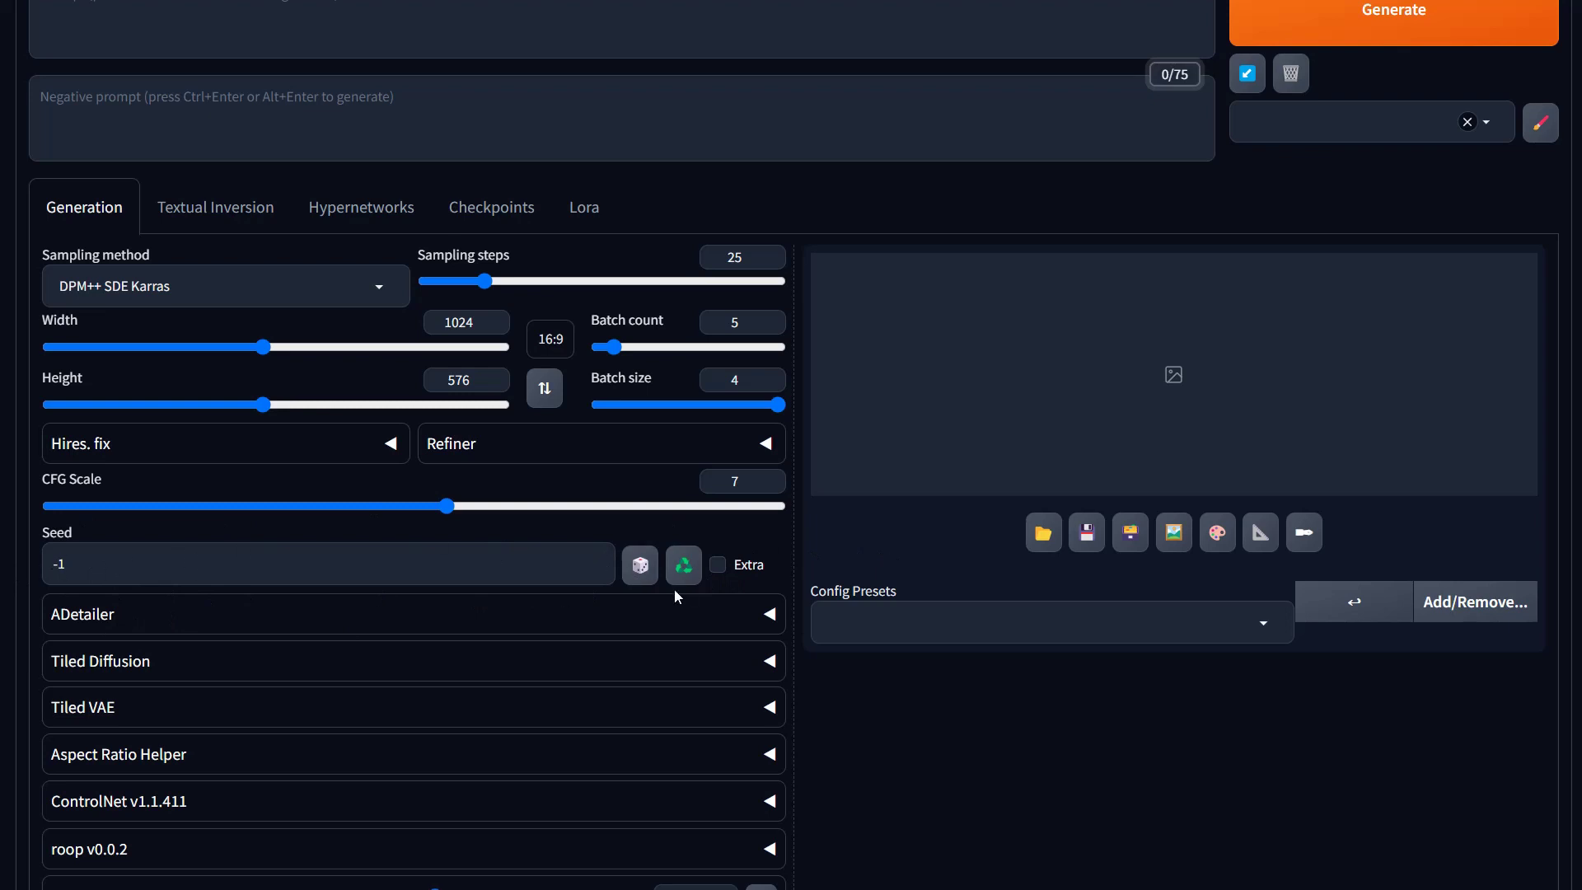
Enter 4674675 as a fixed seed and reset the seed to random (-1).
click(431, 574)
key(ctrl+a)
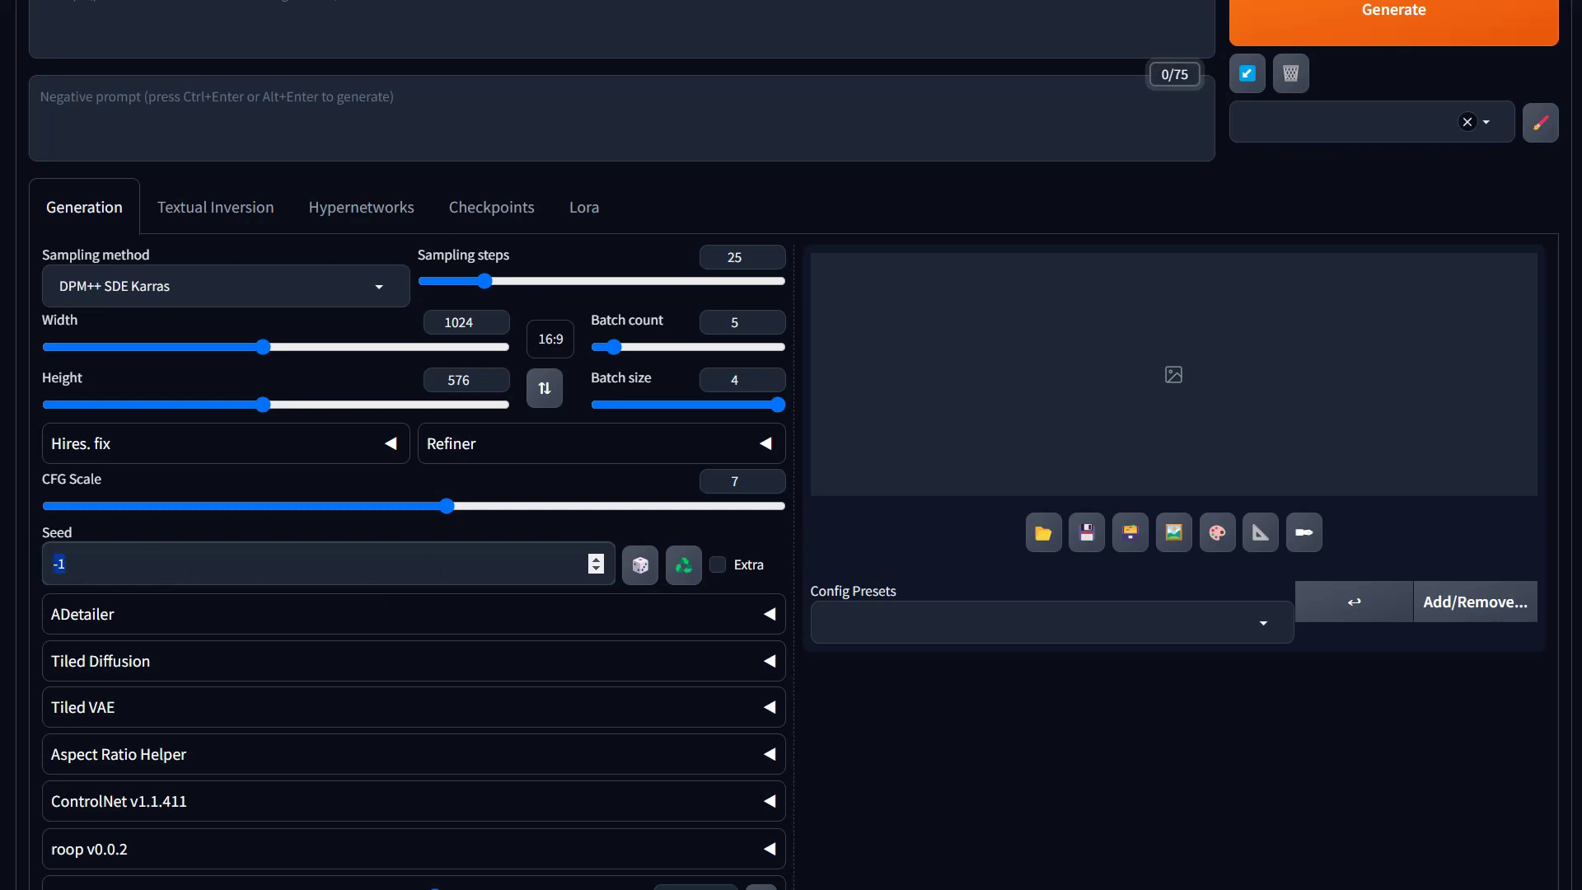
text(4674675)
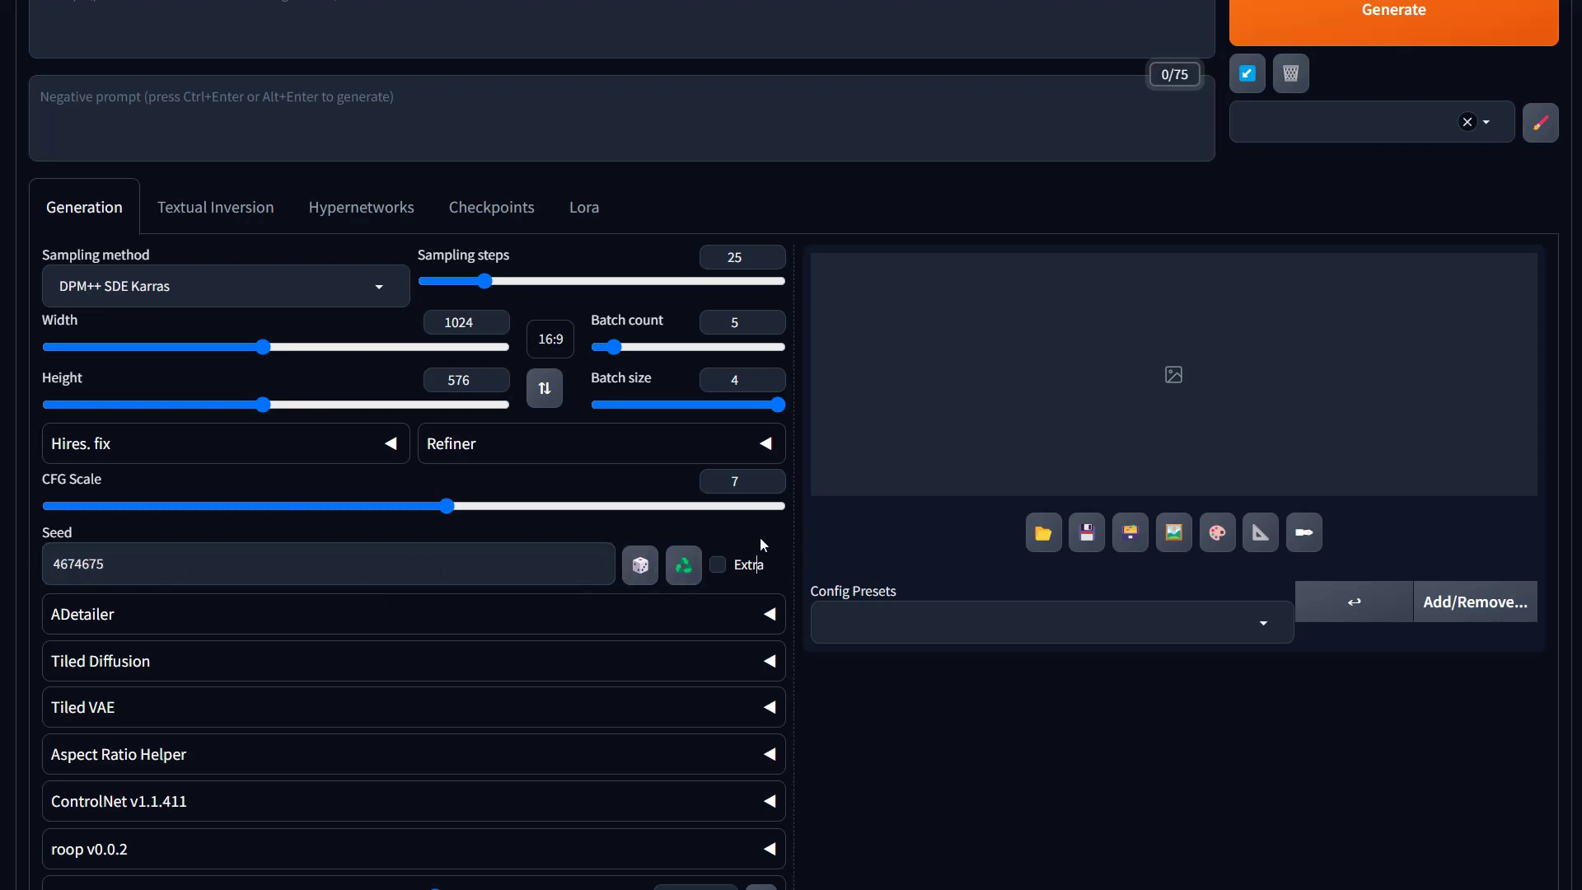
click(647, 568)
Enable ADetailer to look over its model, prompt and ControlNet options, and disable and collapse it again.
scroll(956, 702, down, 2)
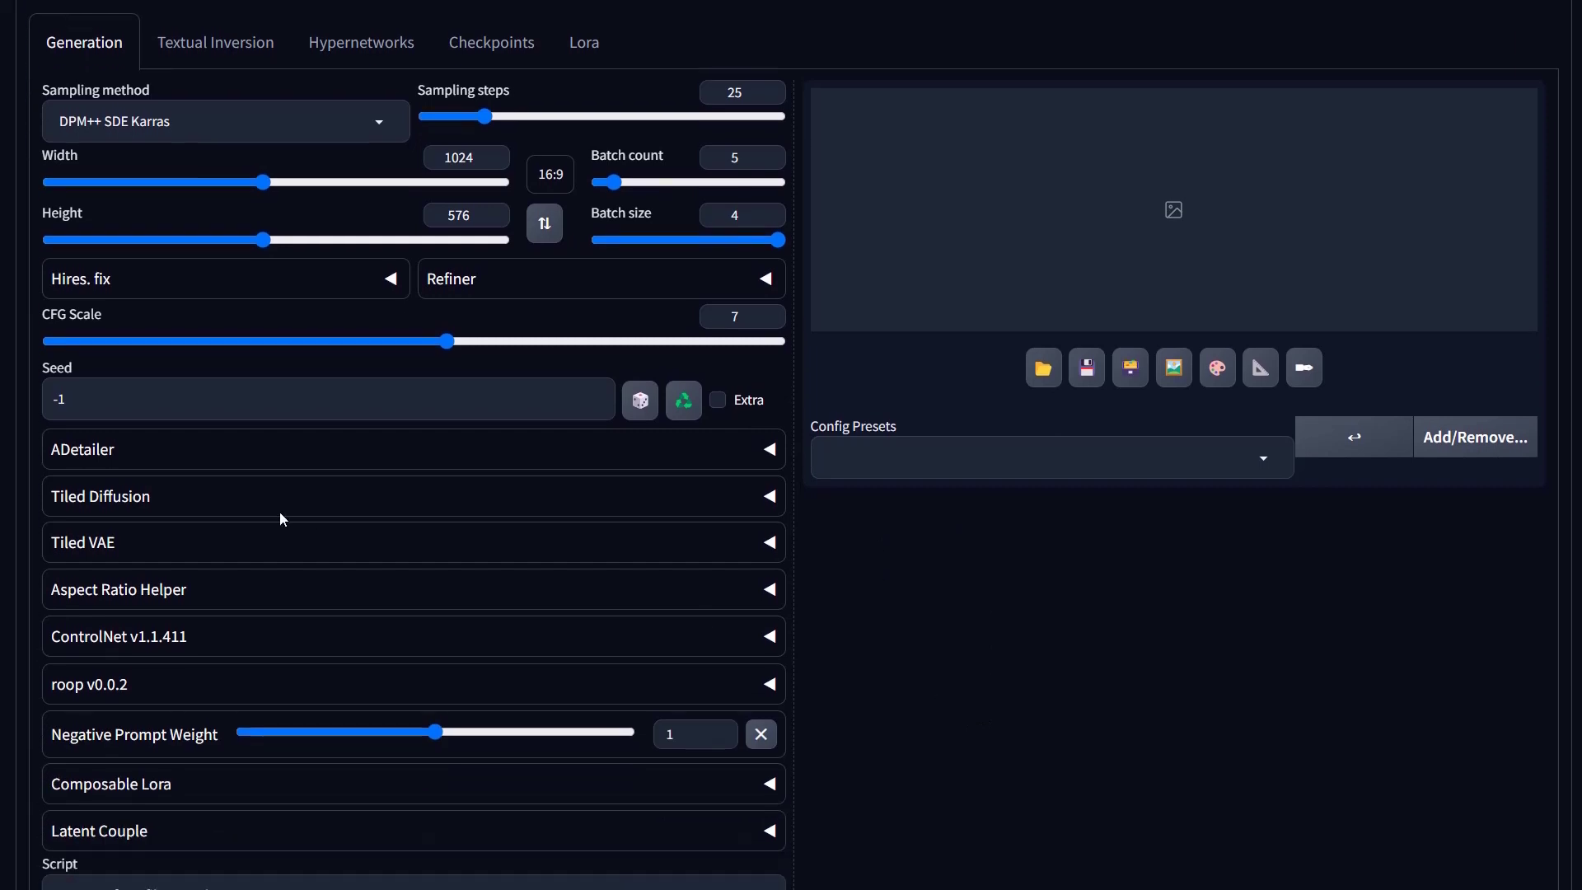
click(184, 459)
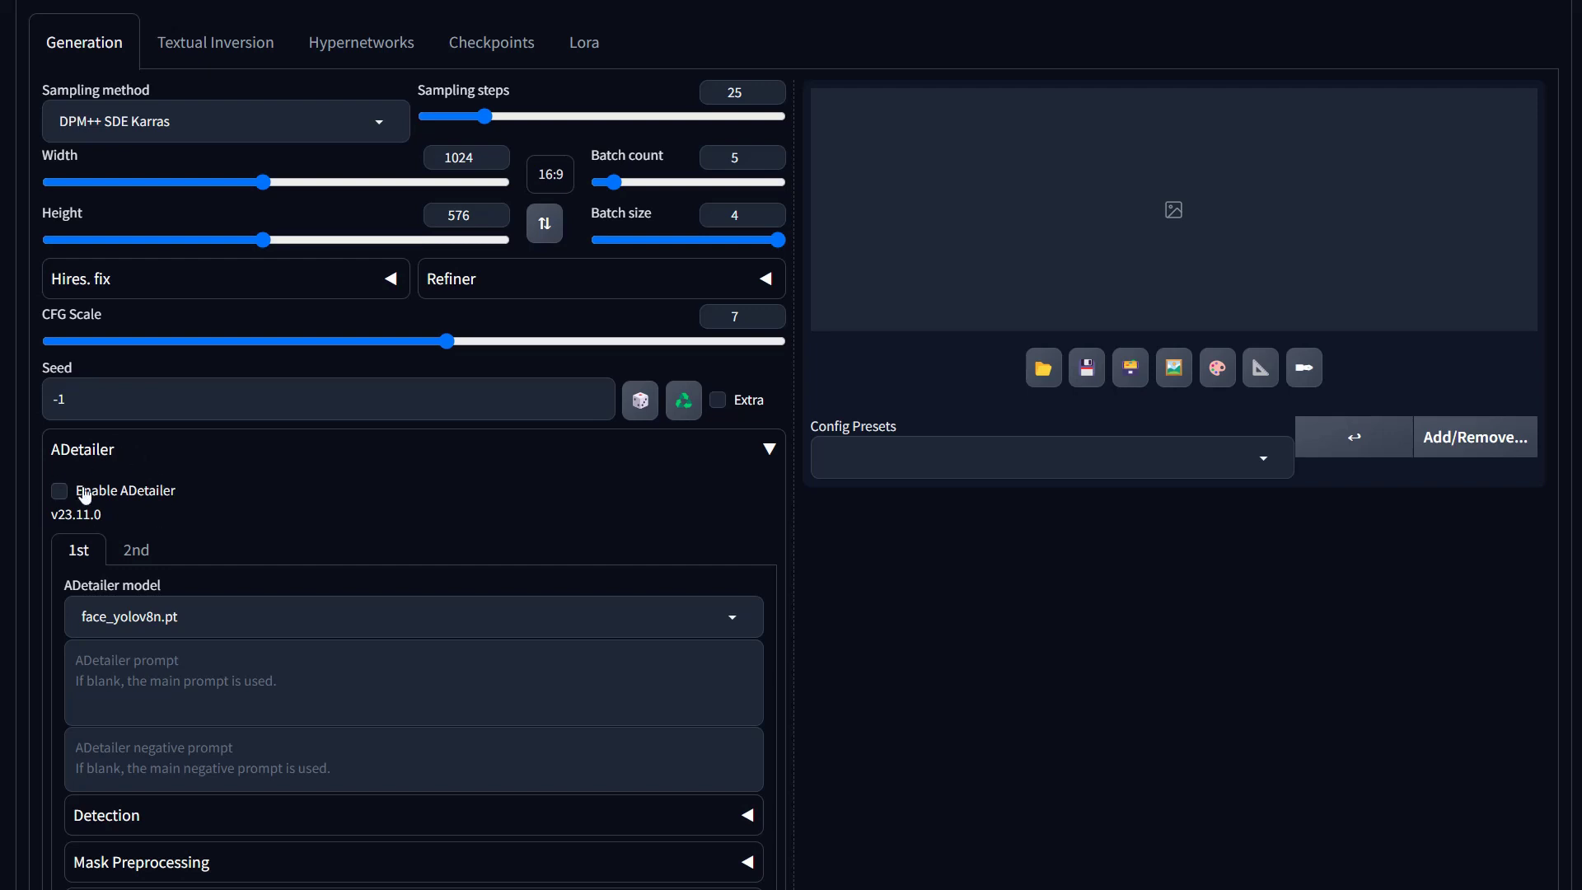
click(82, 452)
click(82, 451)
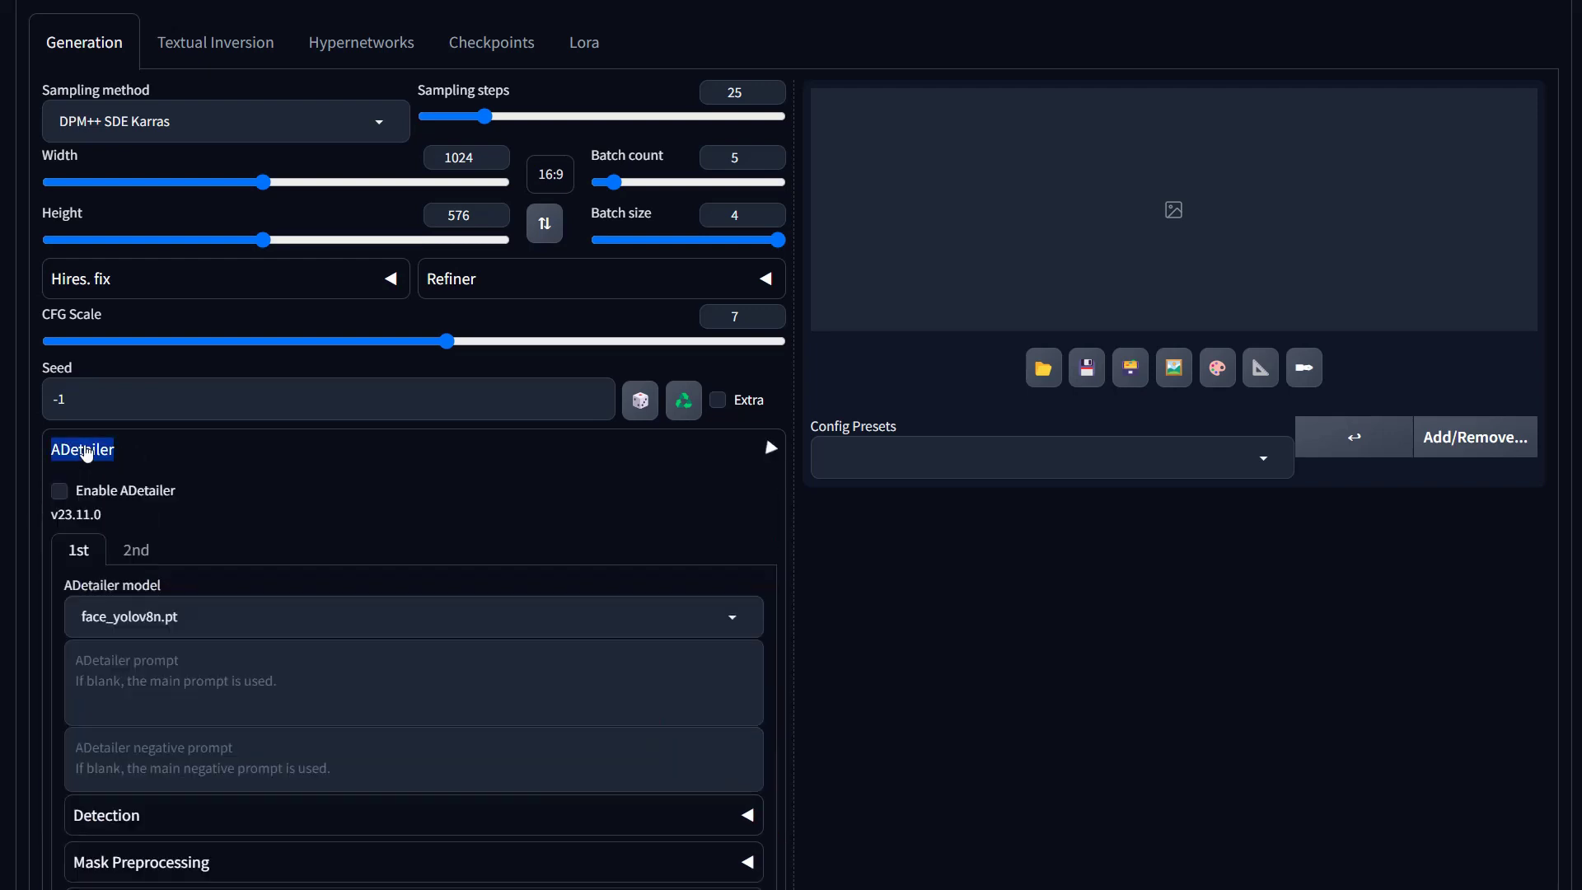
click(90, 492)
scroll(593, 531, down, 3)
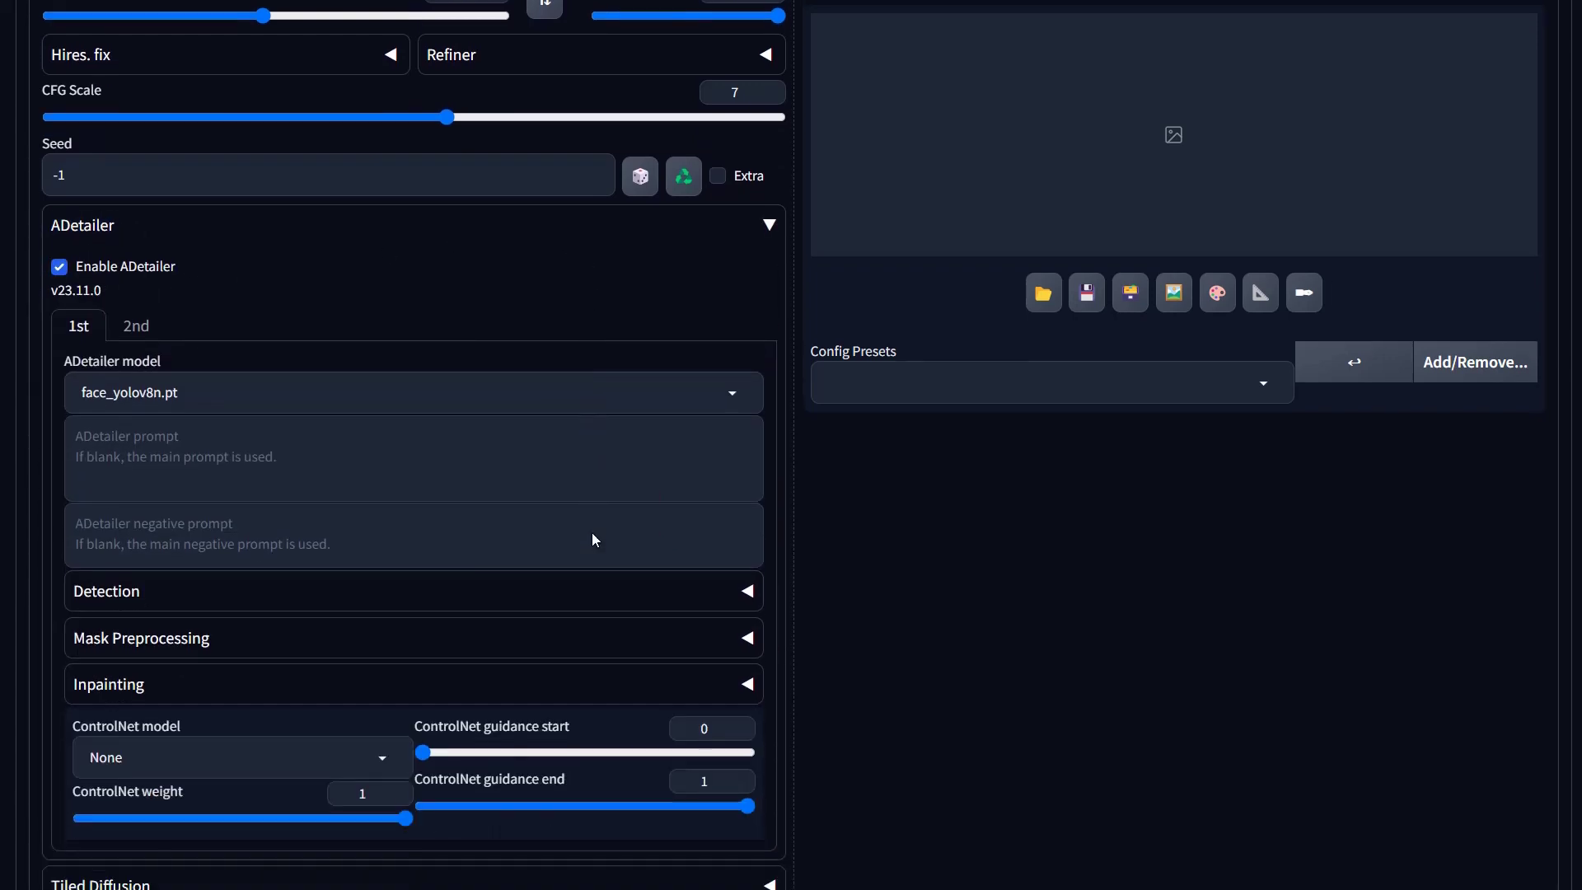
scroll(594, 539, up, 2)
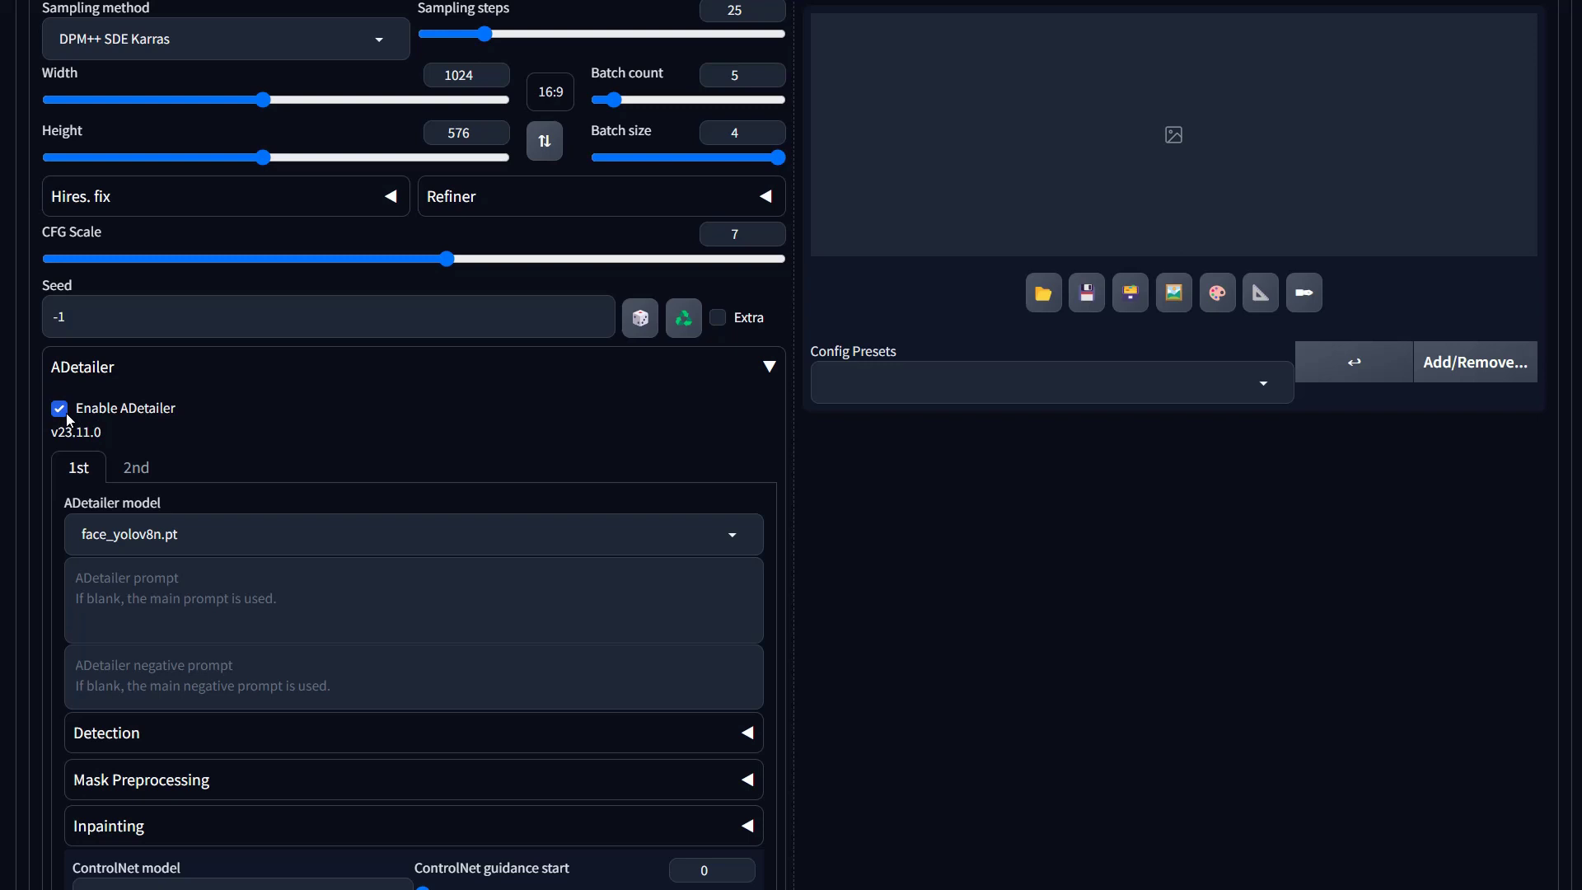
click(63, 414)
click(116, 375)
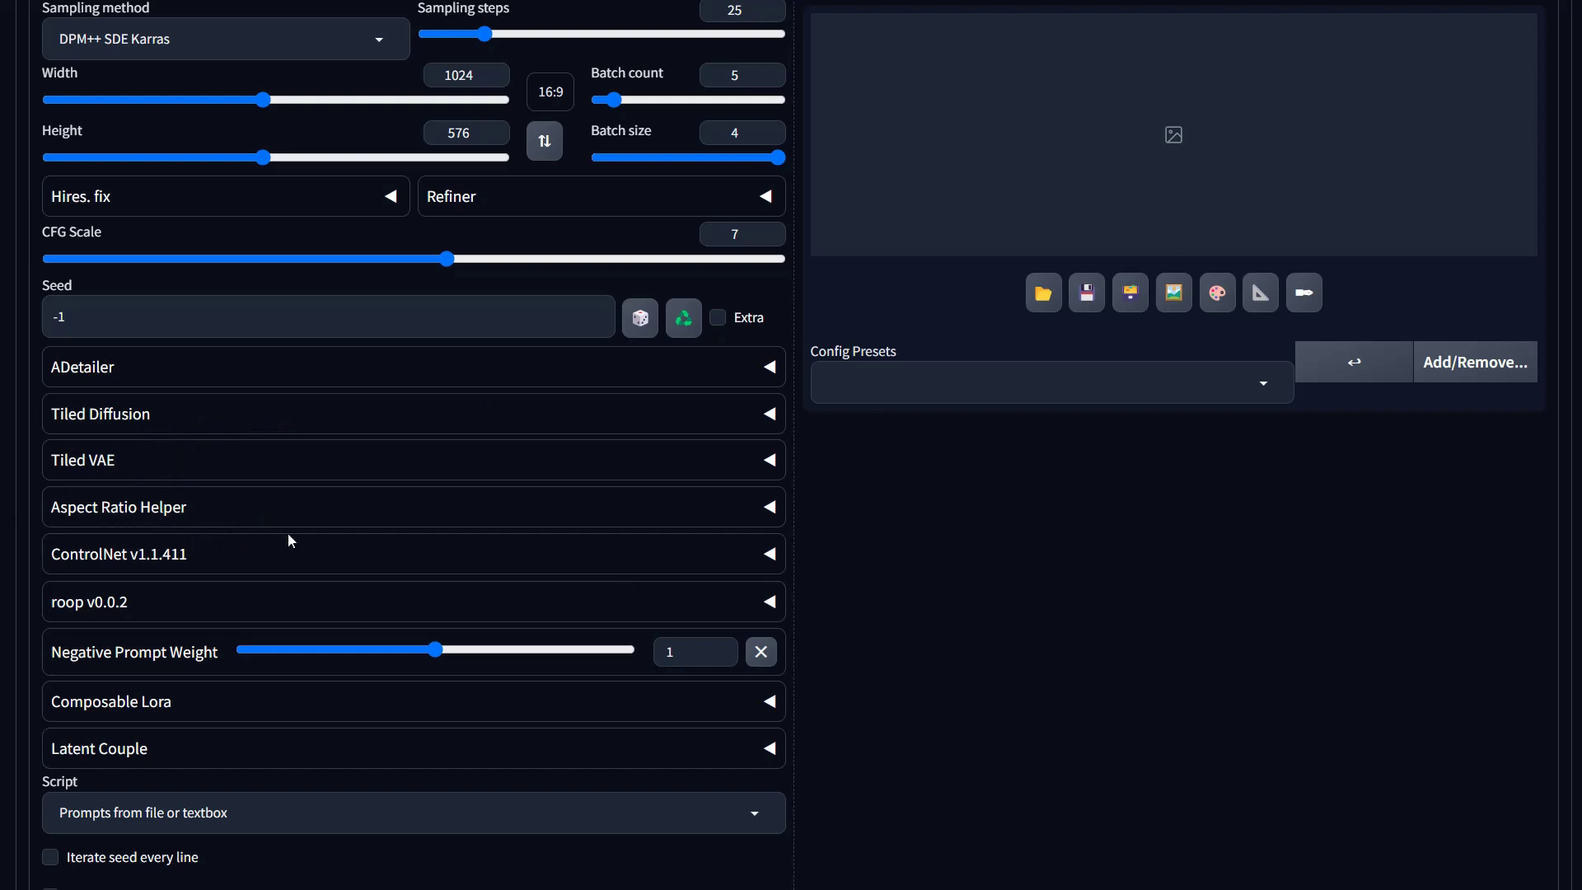
Expand ControlNet to look over its control types, settings and available models, and collapse it again.
click(729, 563)
scroll(423, 614, down, 5)
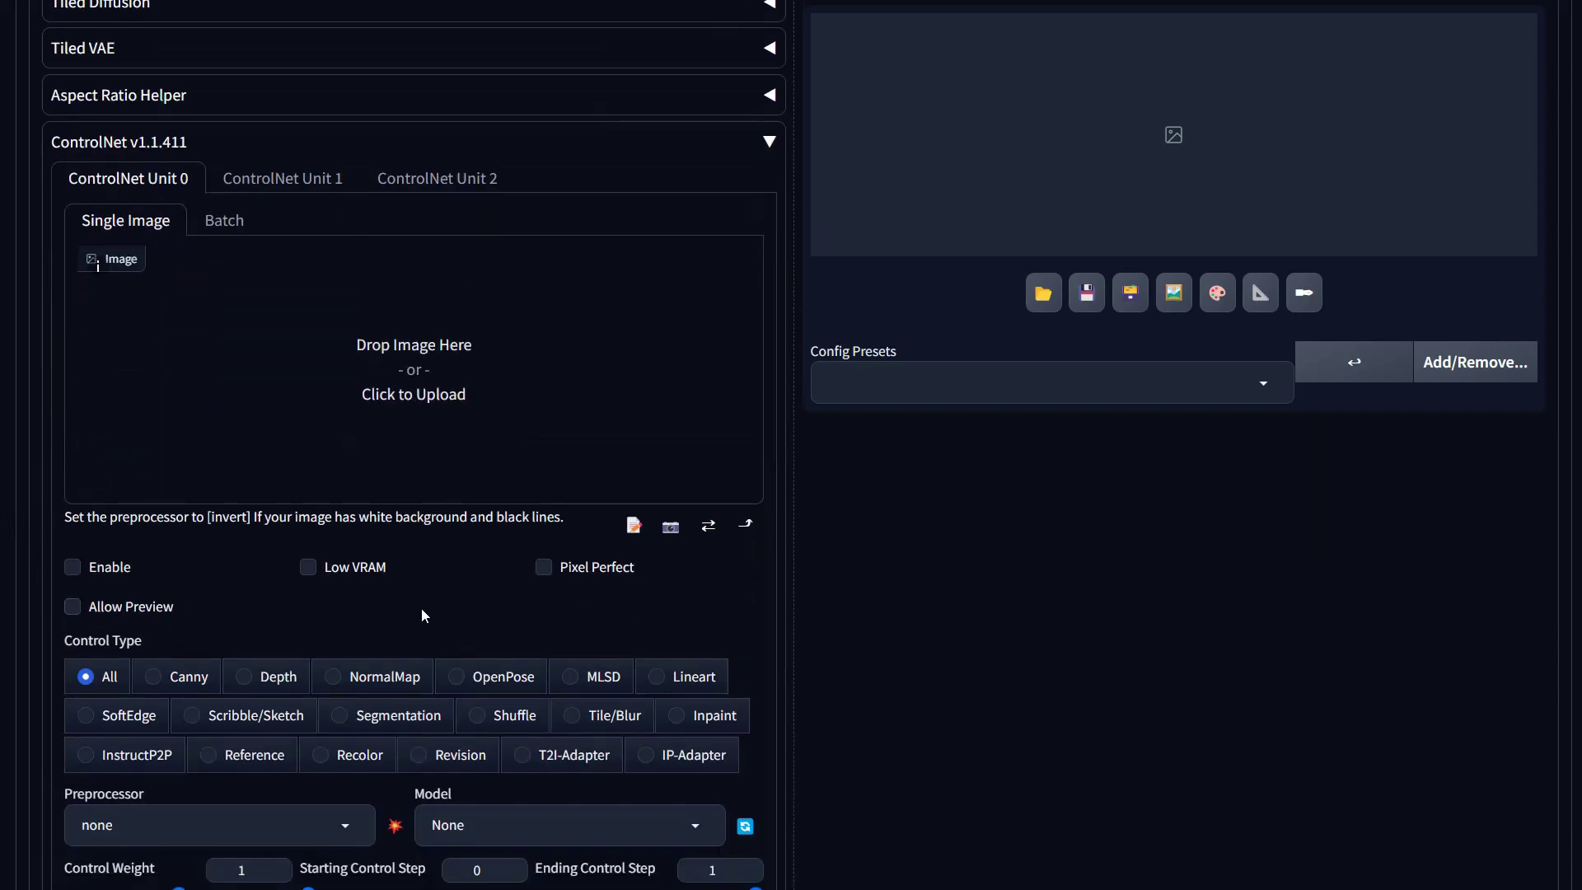
scroll(248, 558, down, 2)
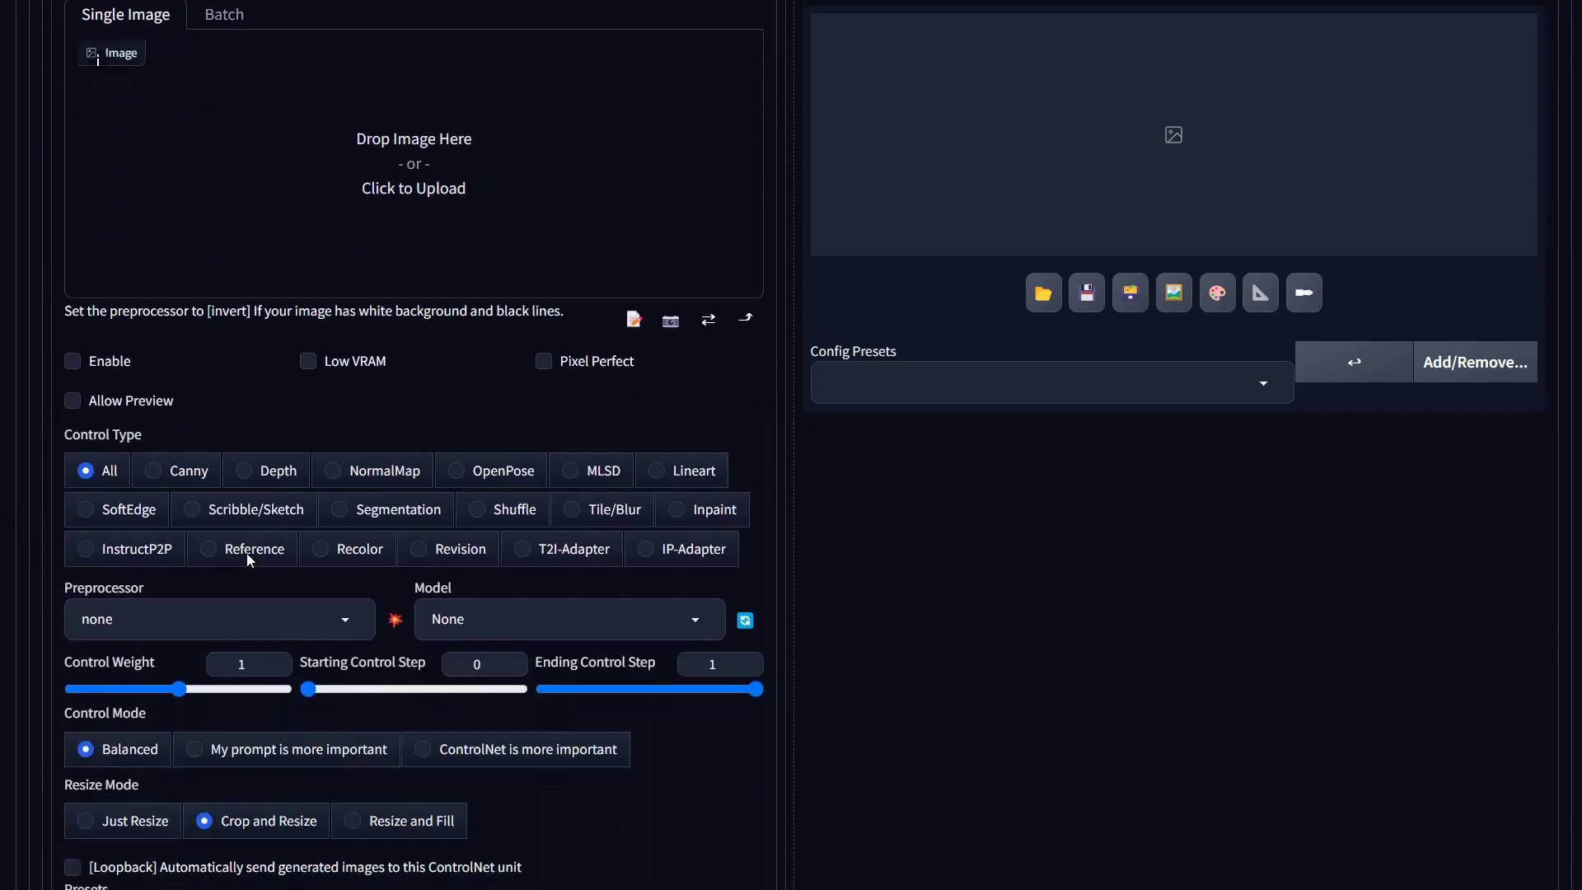
scroll(246, 552, down, 3)
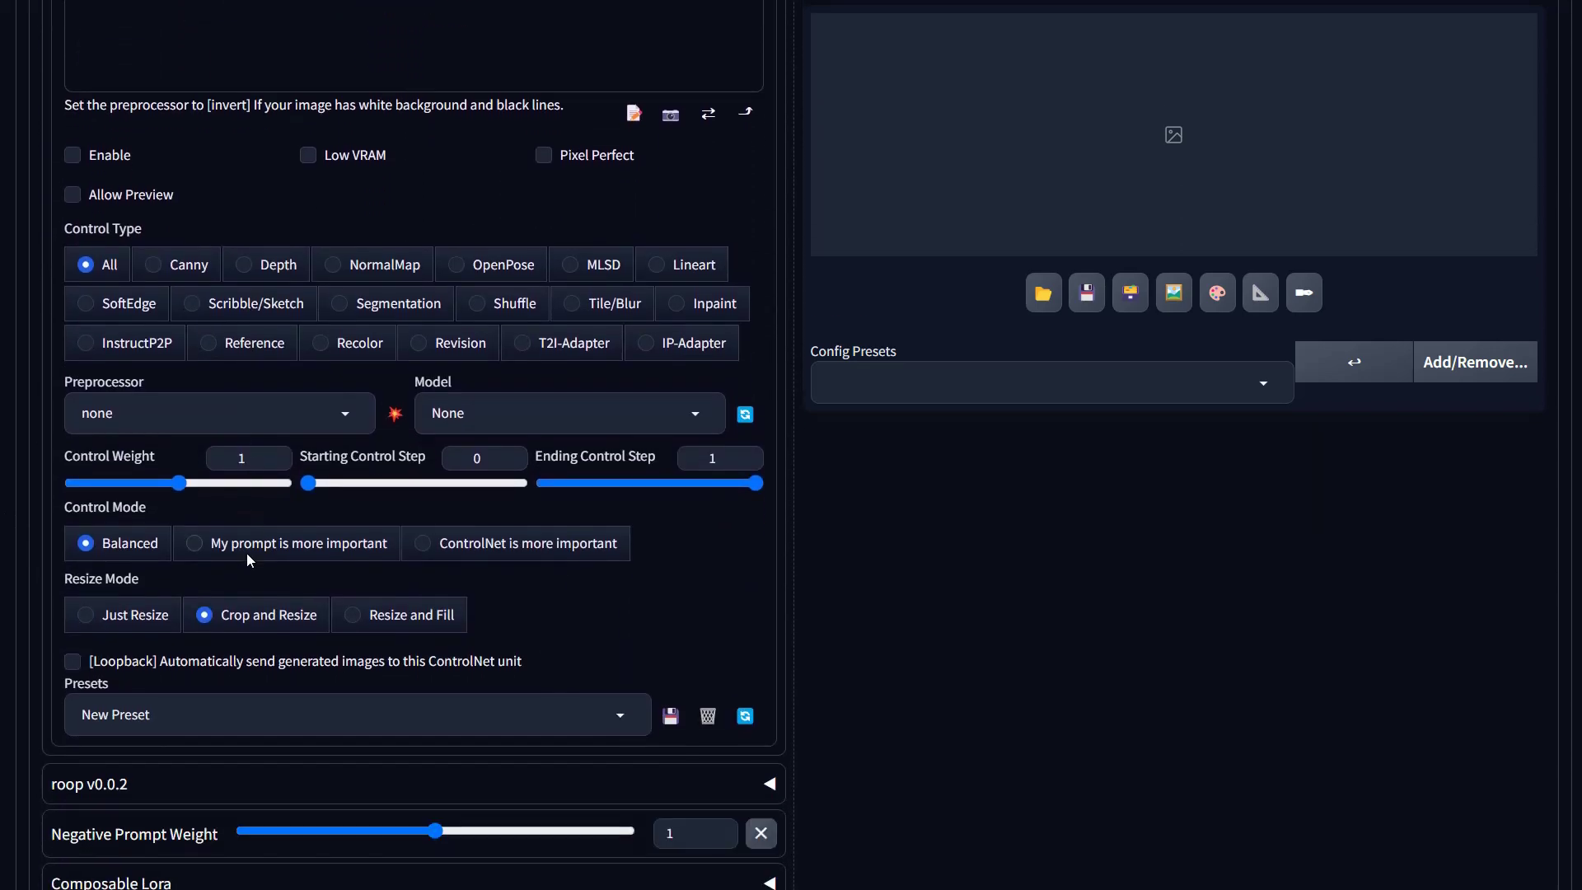
click(525, 420)
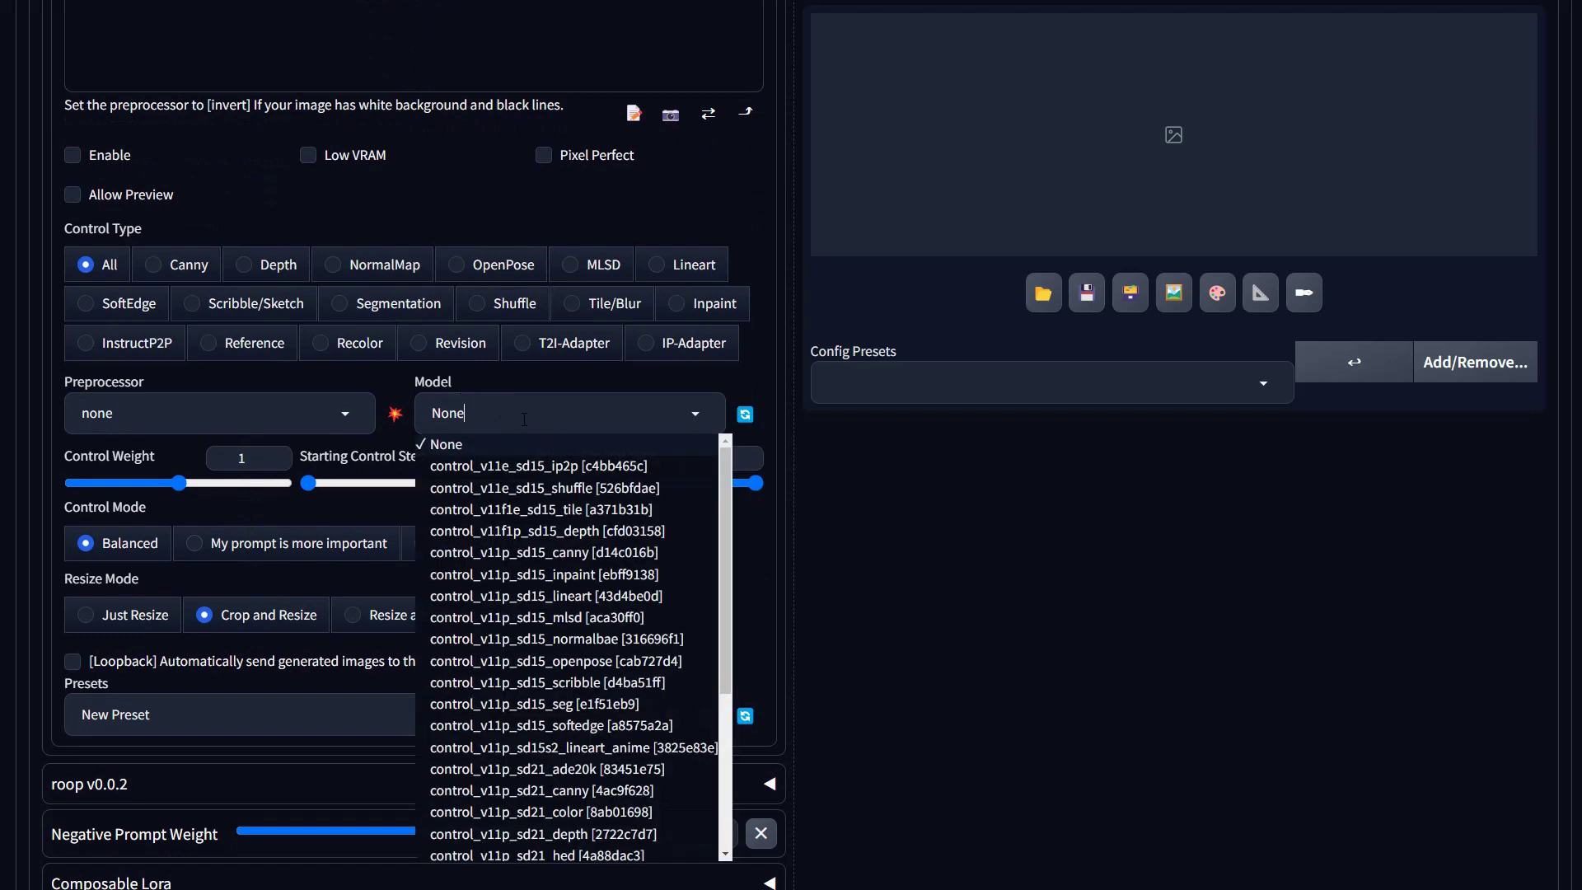
scroll(581, 554, down, 4)
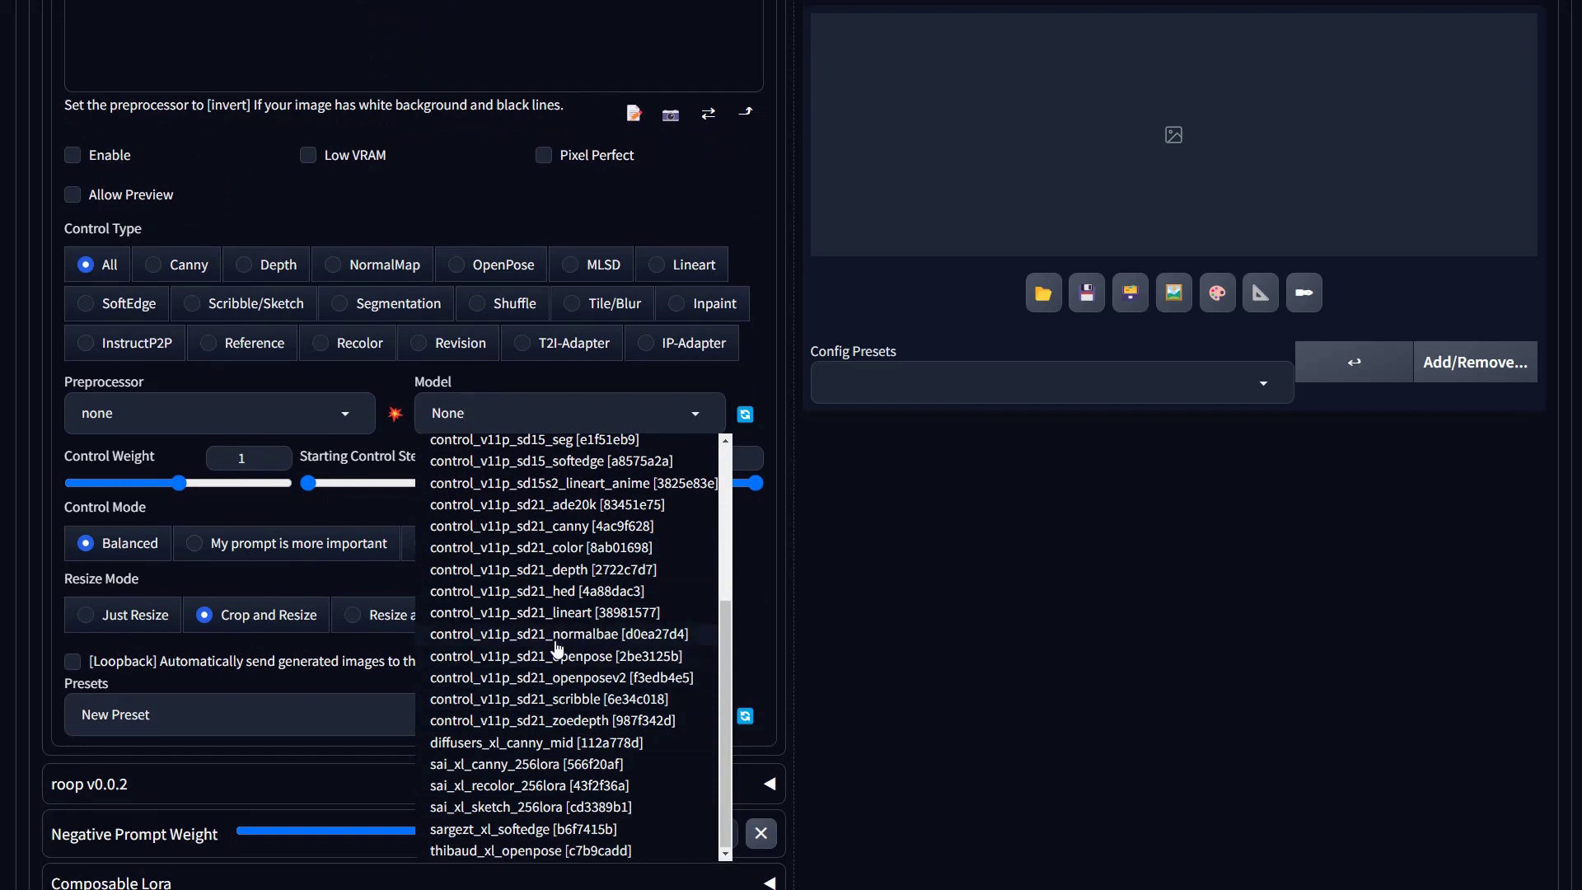
scroll(555, 655, up, 3)
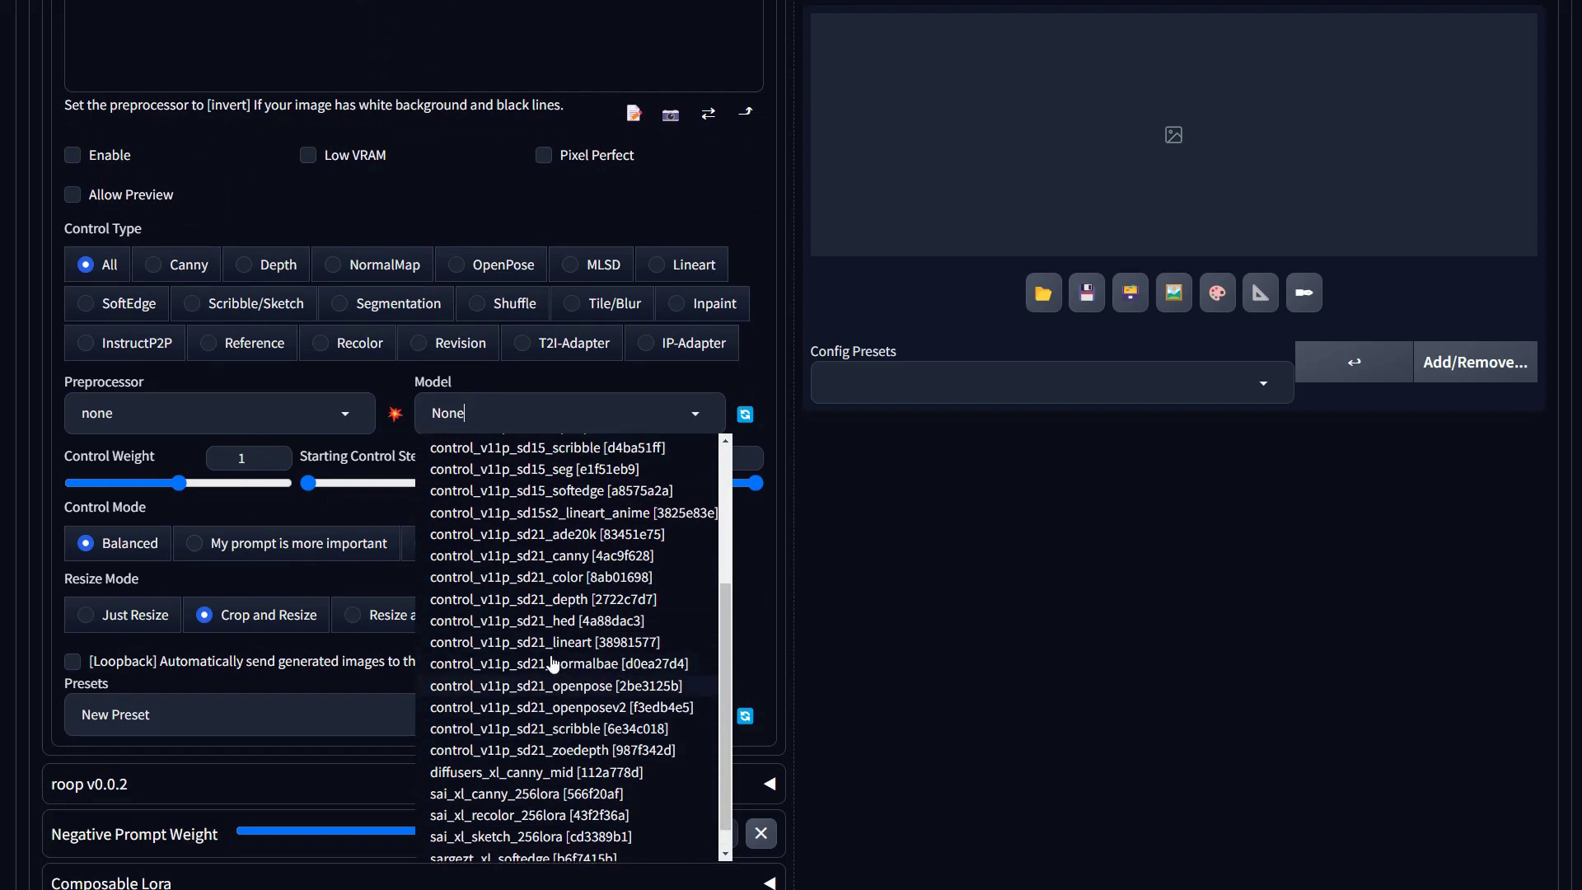
click(625, 213)
scroll(628, 219, up, 5)
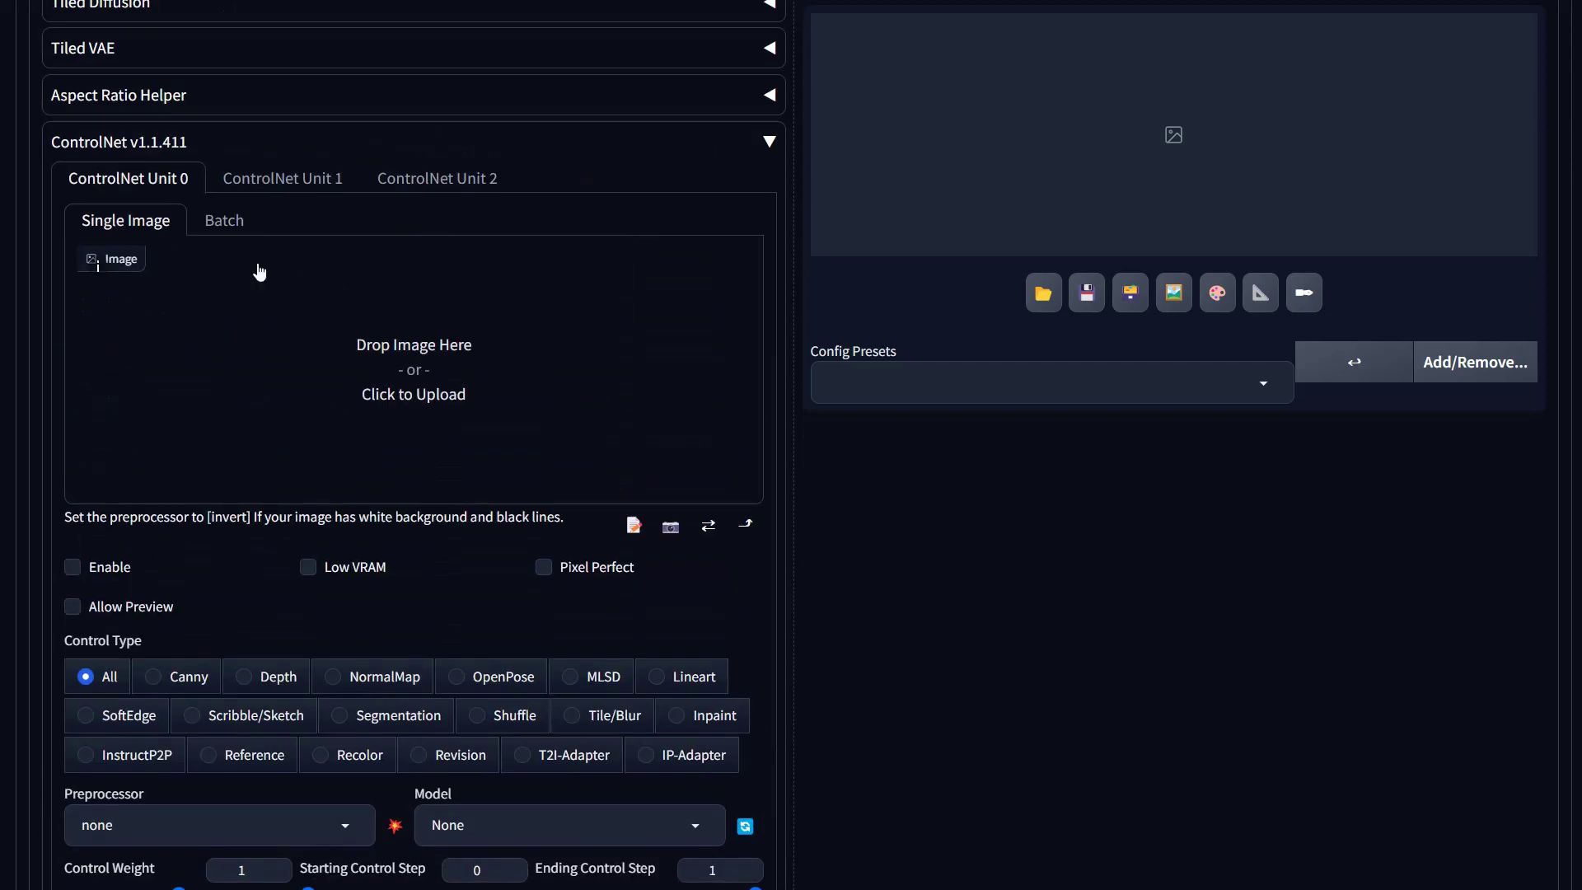
click(188, 146)
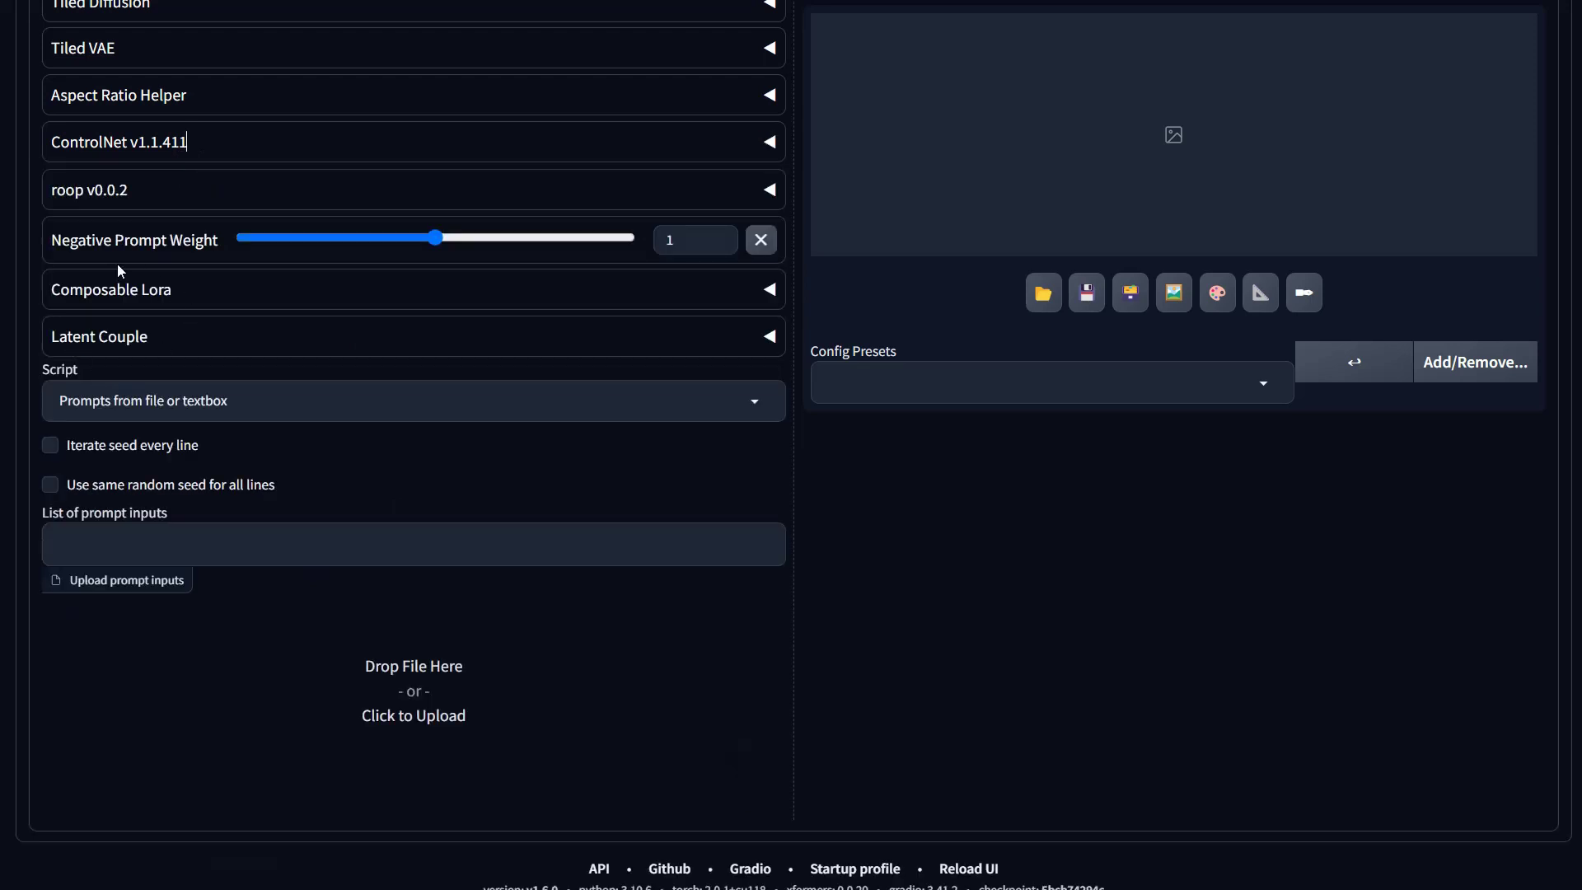
Expand roop to look over its face image, Restore Face, upscaler and model options, and collapse it again.
click(95, 193)
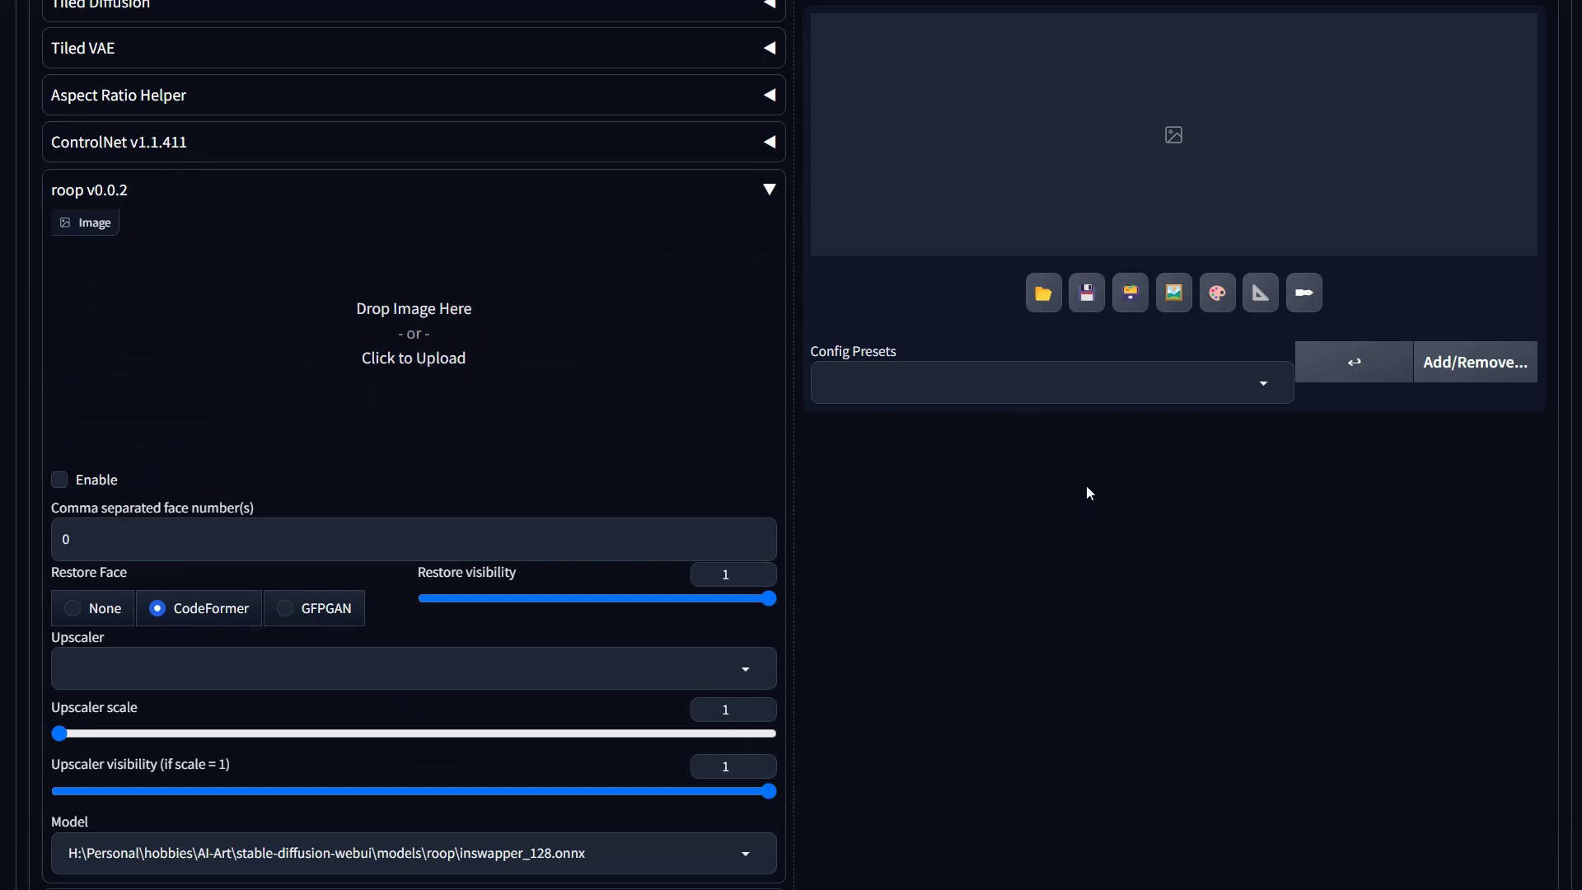
scroll(1160, 558, up, 6)
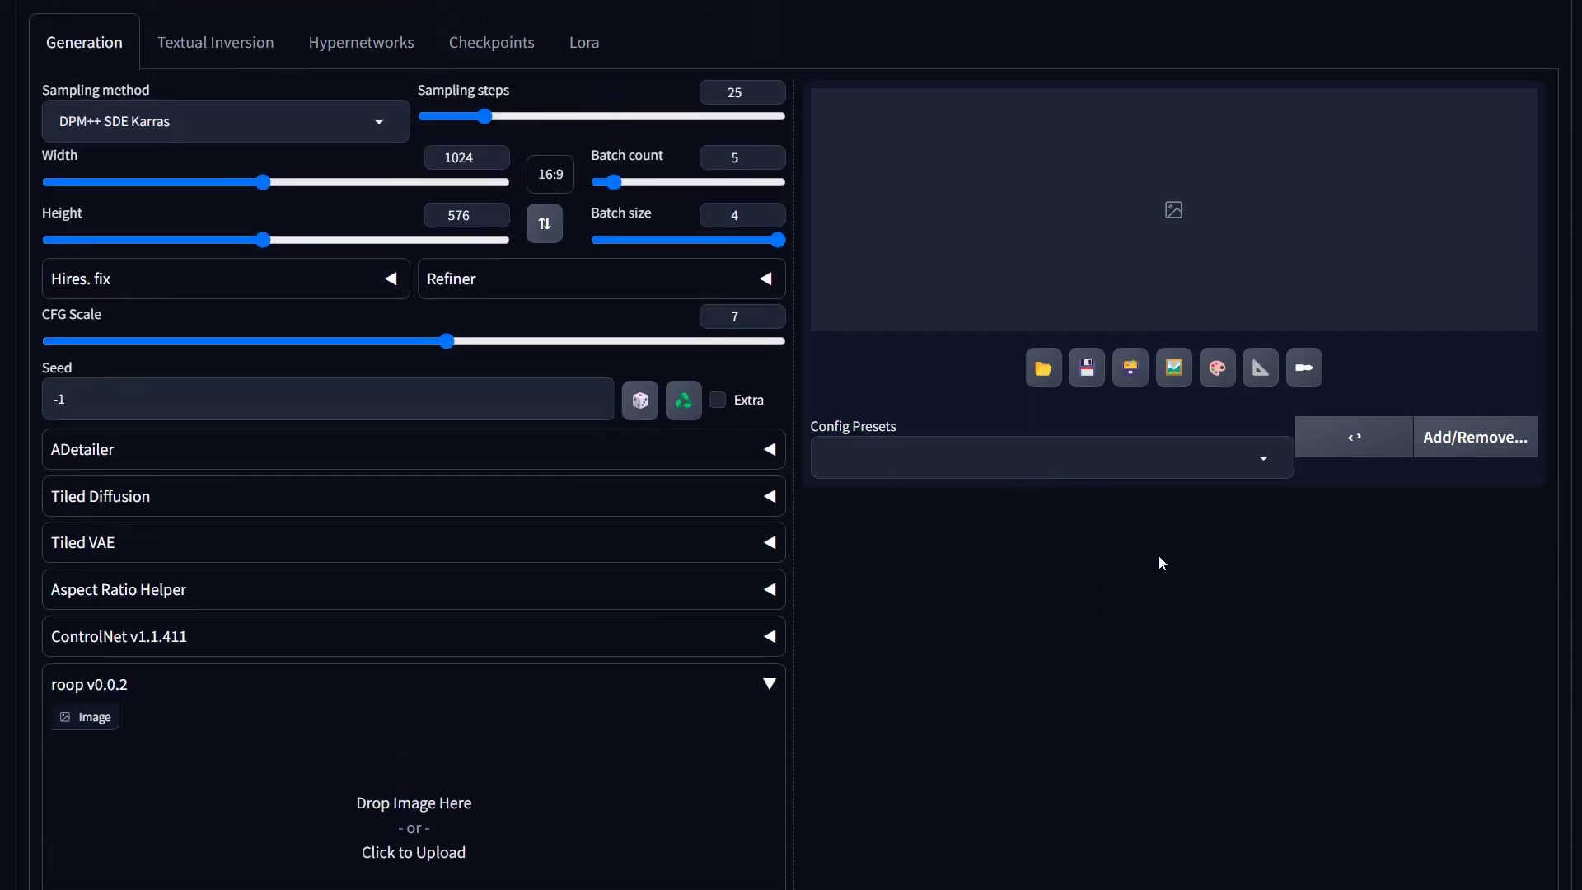
scroll(1160, 558, down, 6)
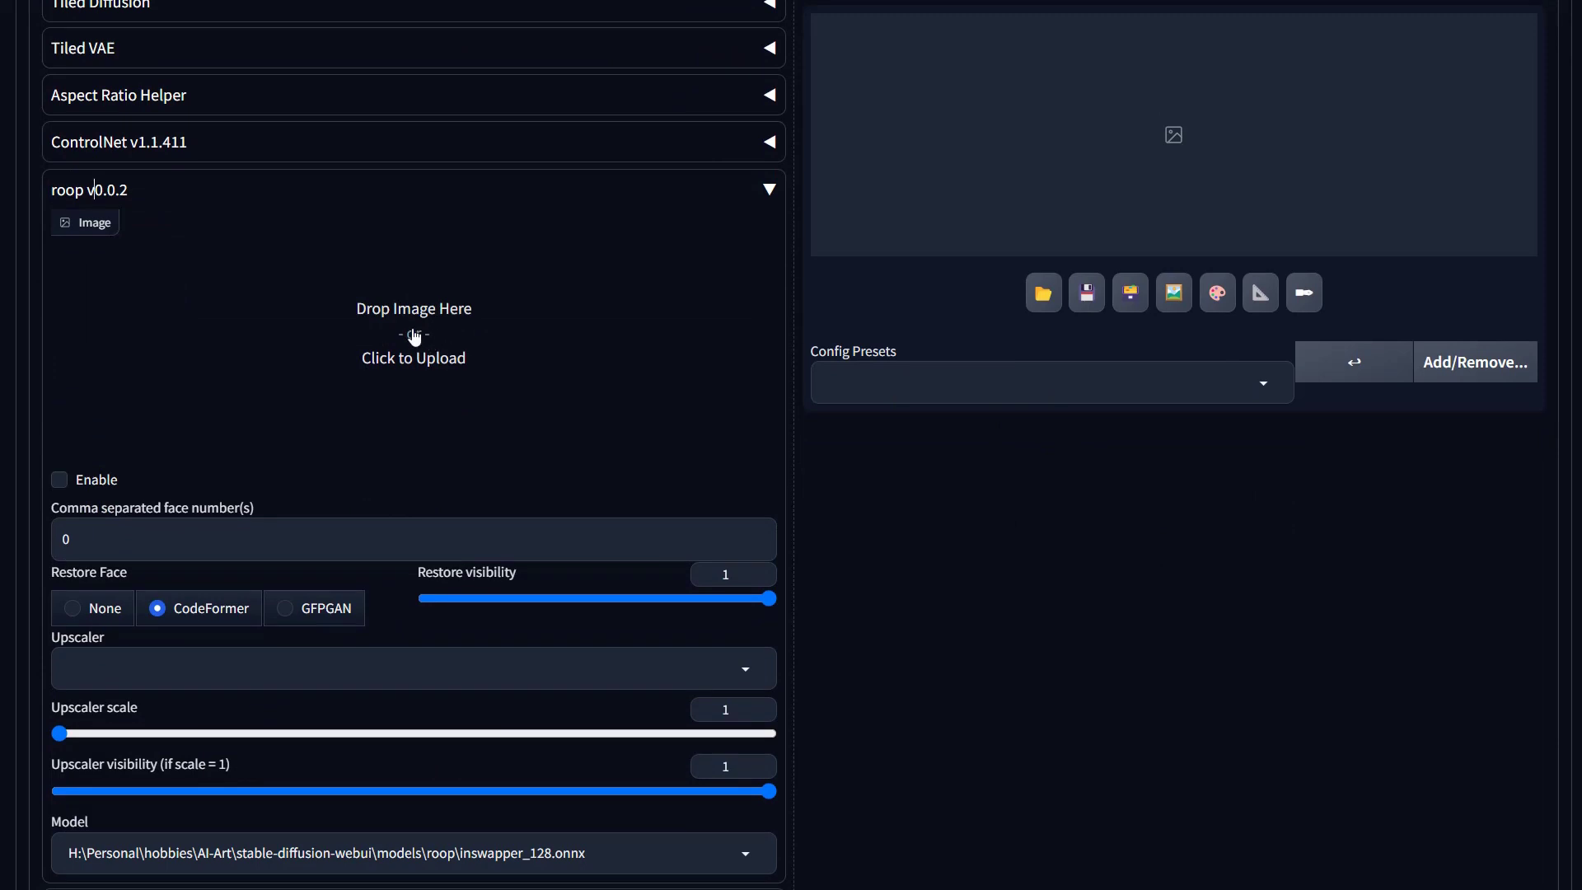
scroll(948, 483, up, 2)
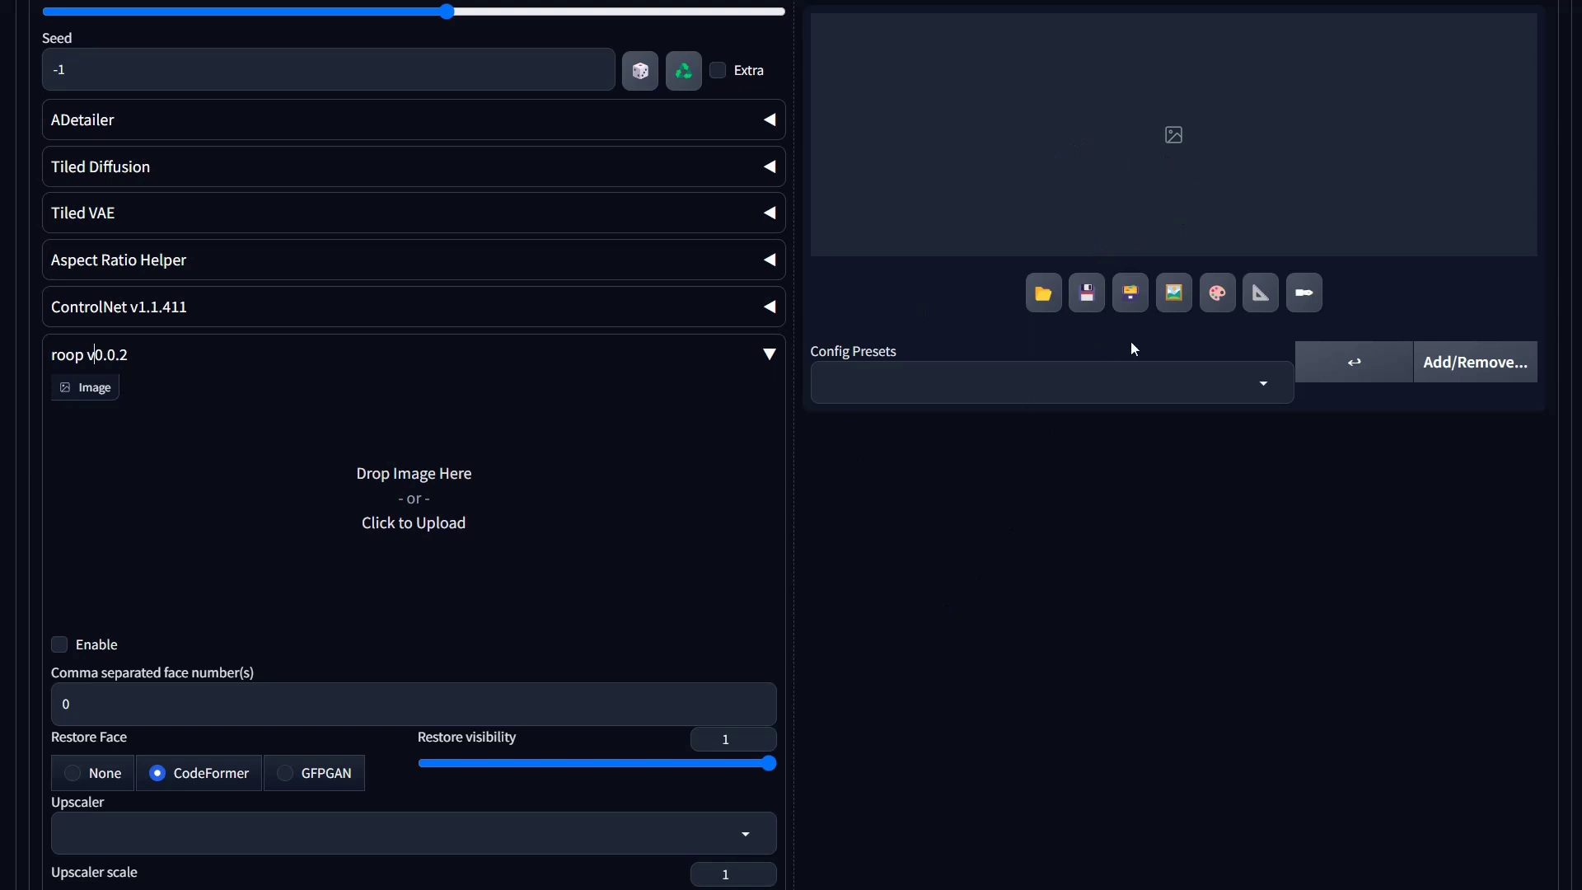
scroll(944, 521, down, 3)
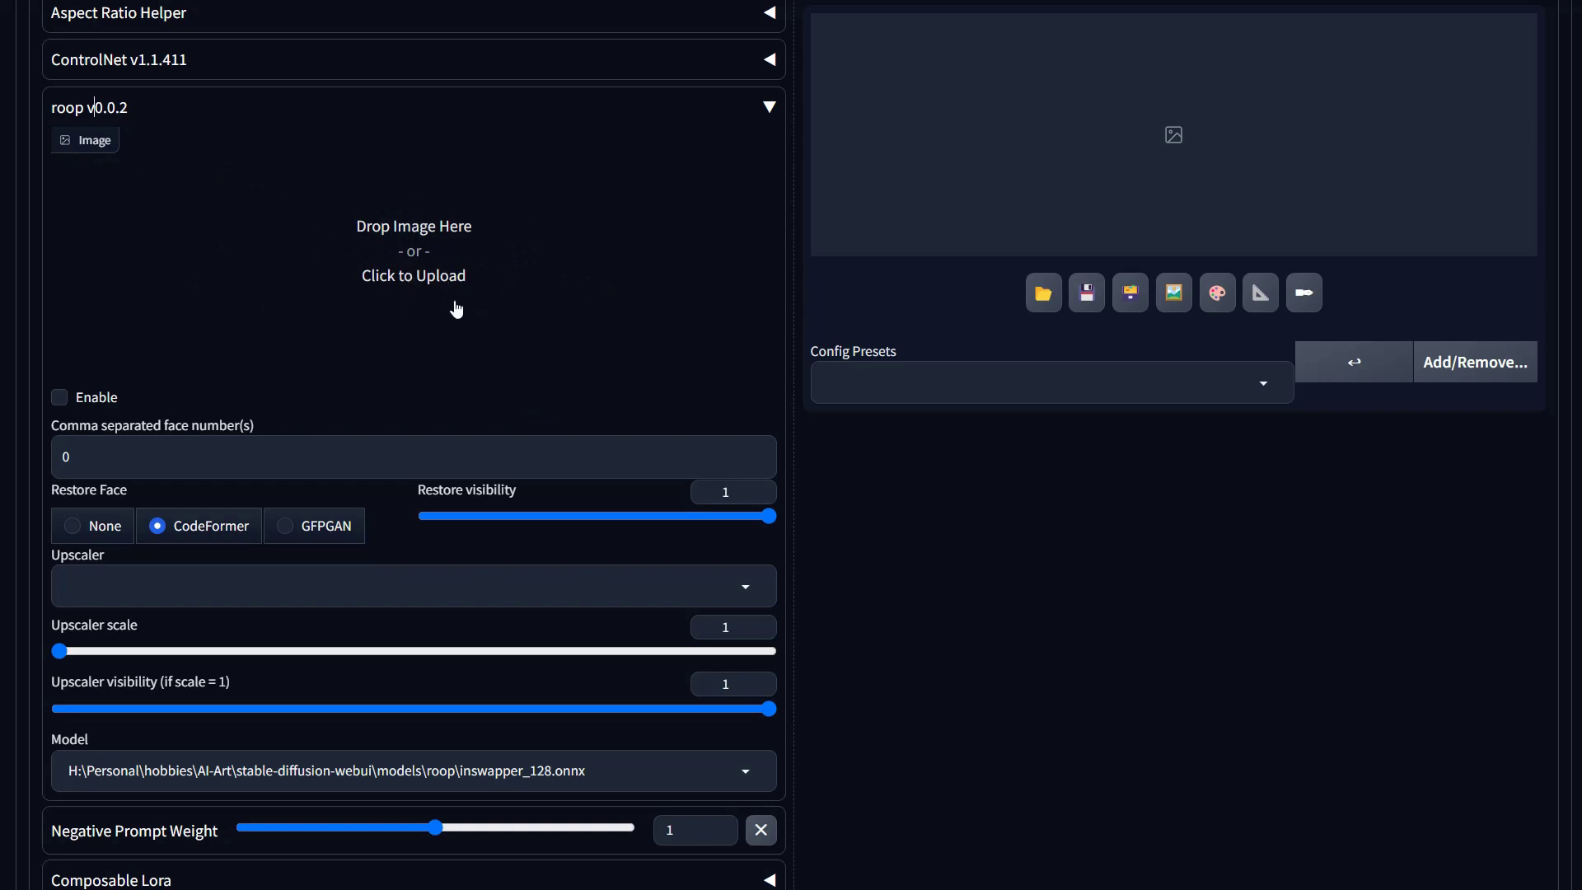
click(191, 113)
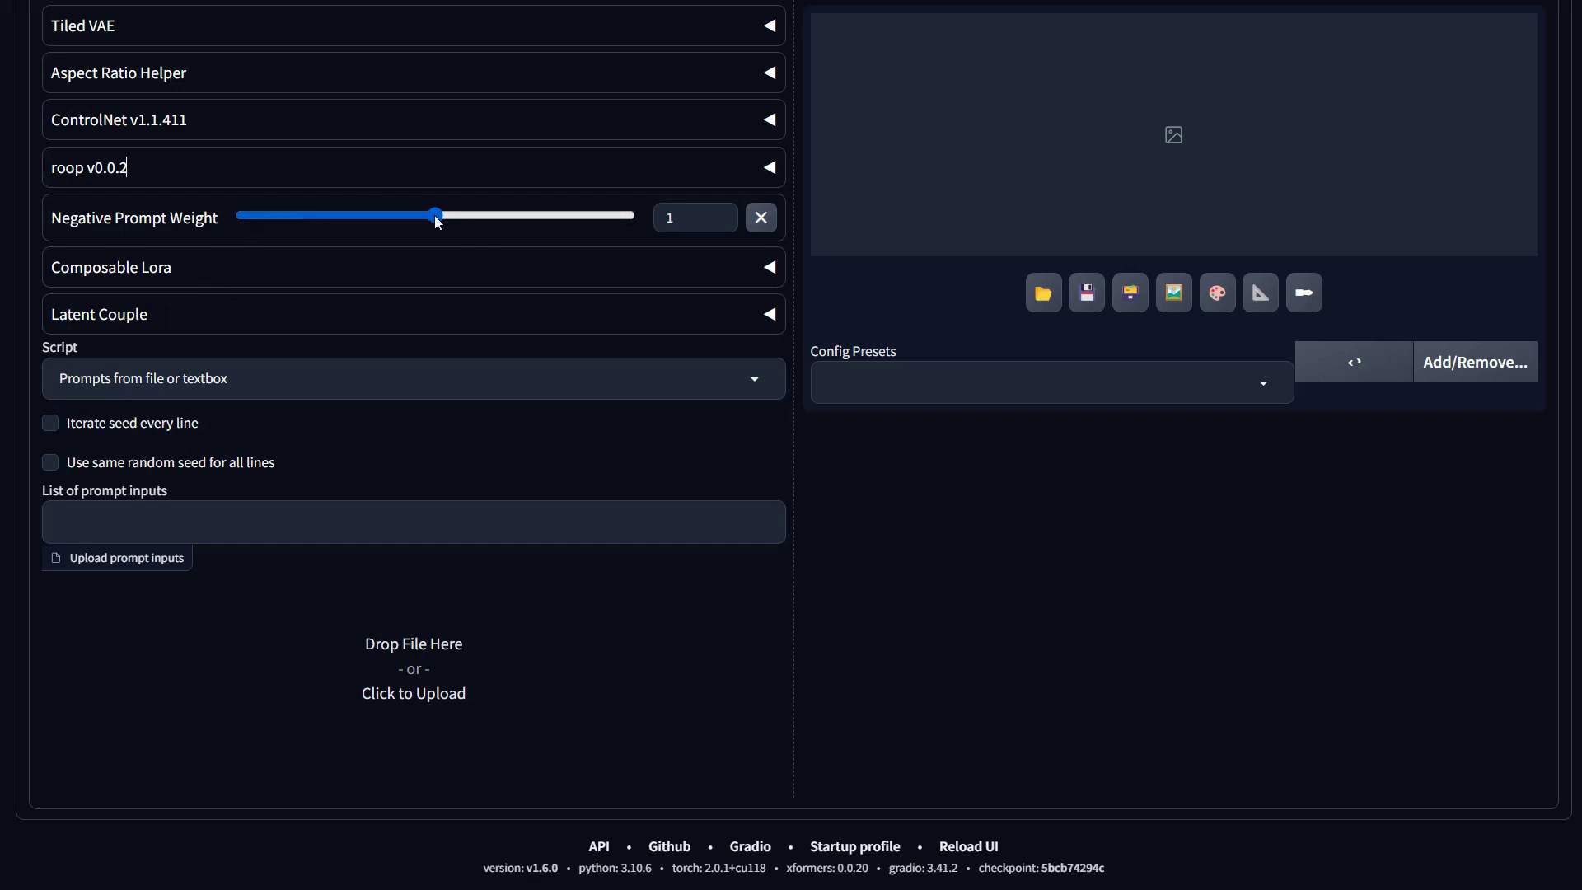
Add the "0 – N:Prime Negative" style to the txt2img generation.
scroll(445, 248, up, 8)
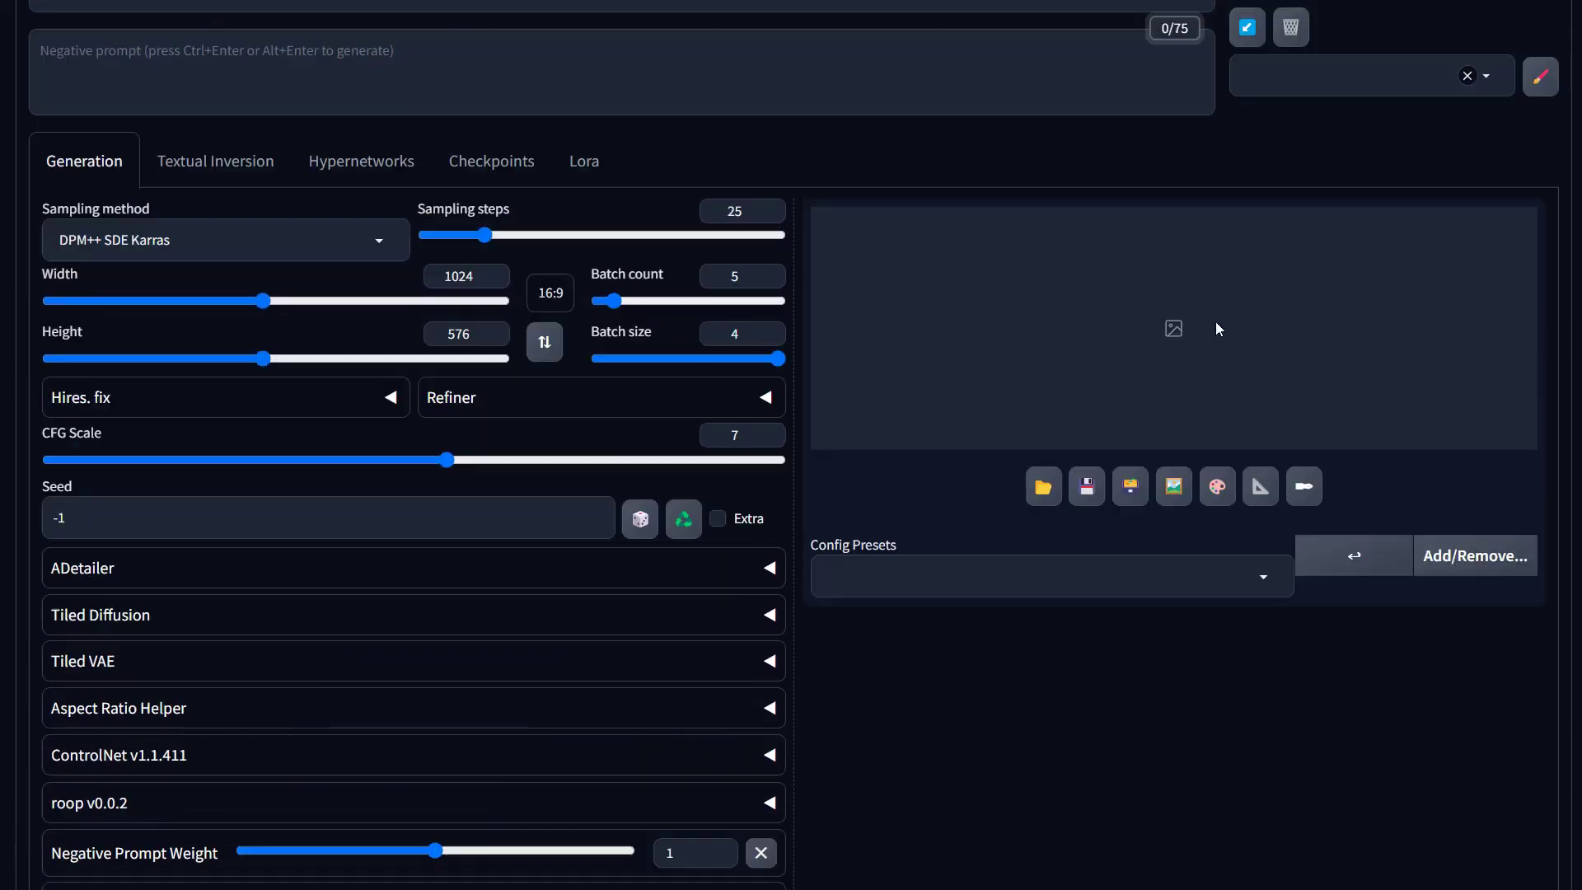
scroll(1215, 321, up, 3)
click(1319, 296)
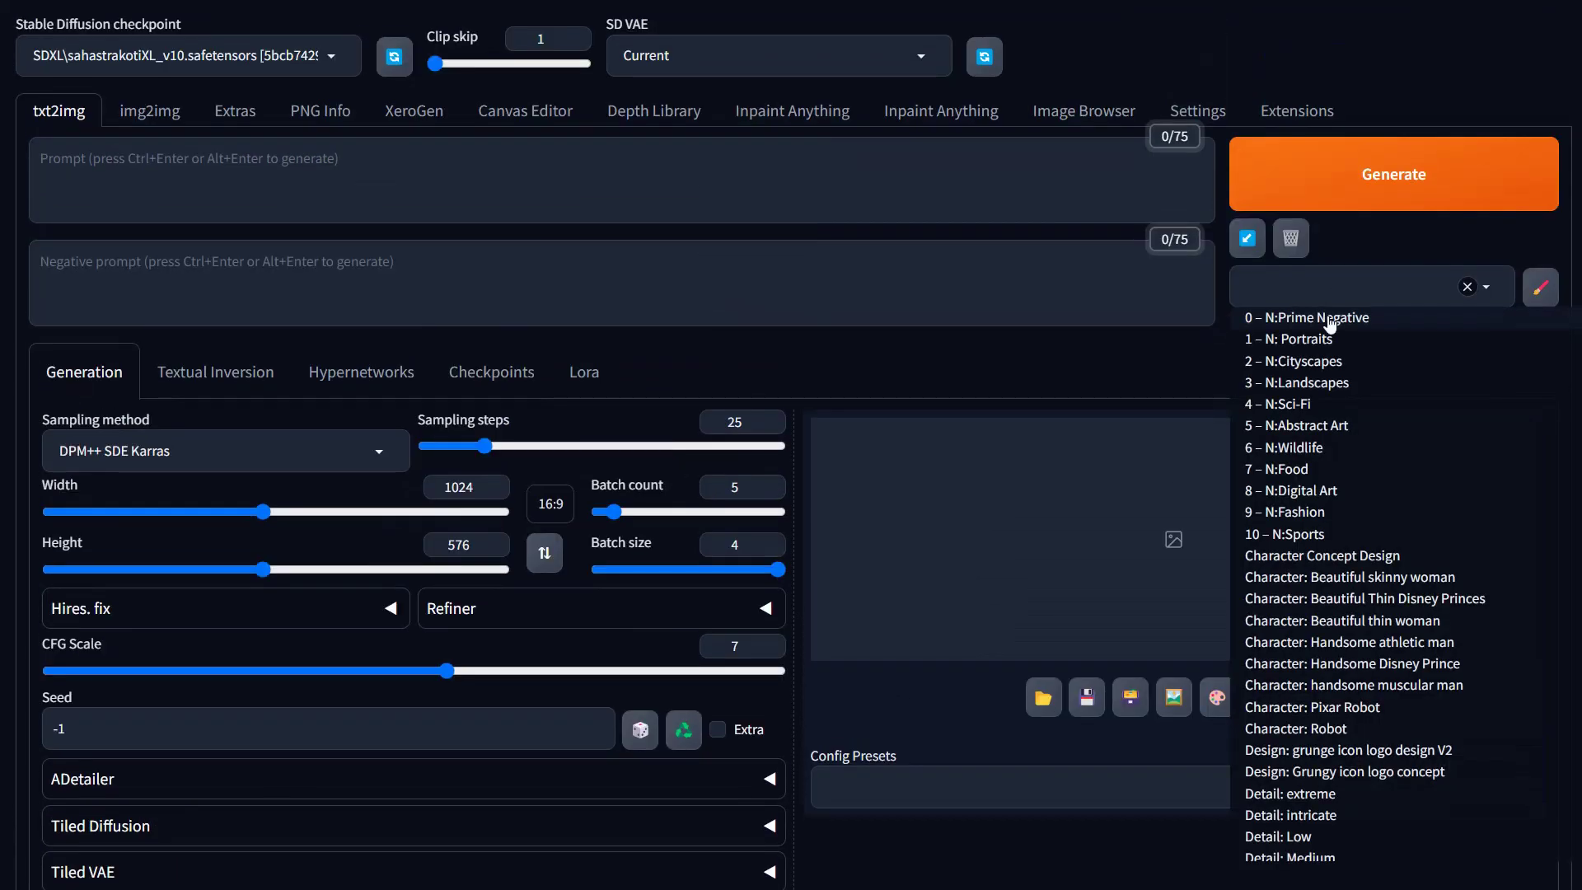
click(1329, 317)
click(1477, 224)
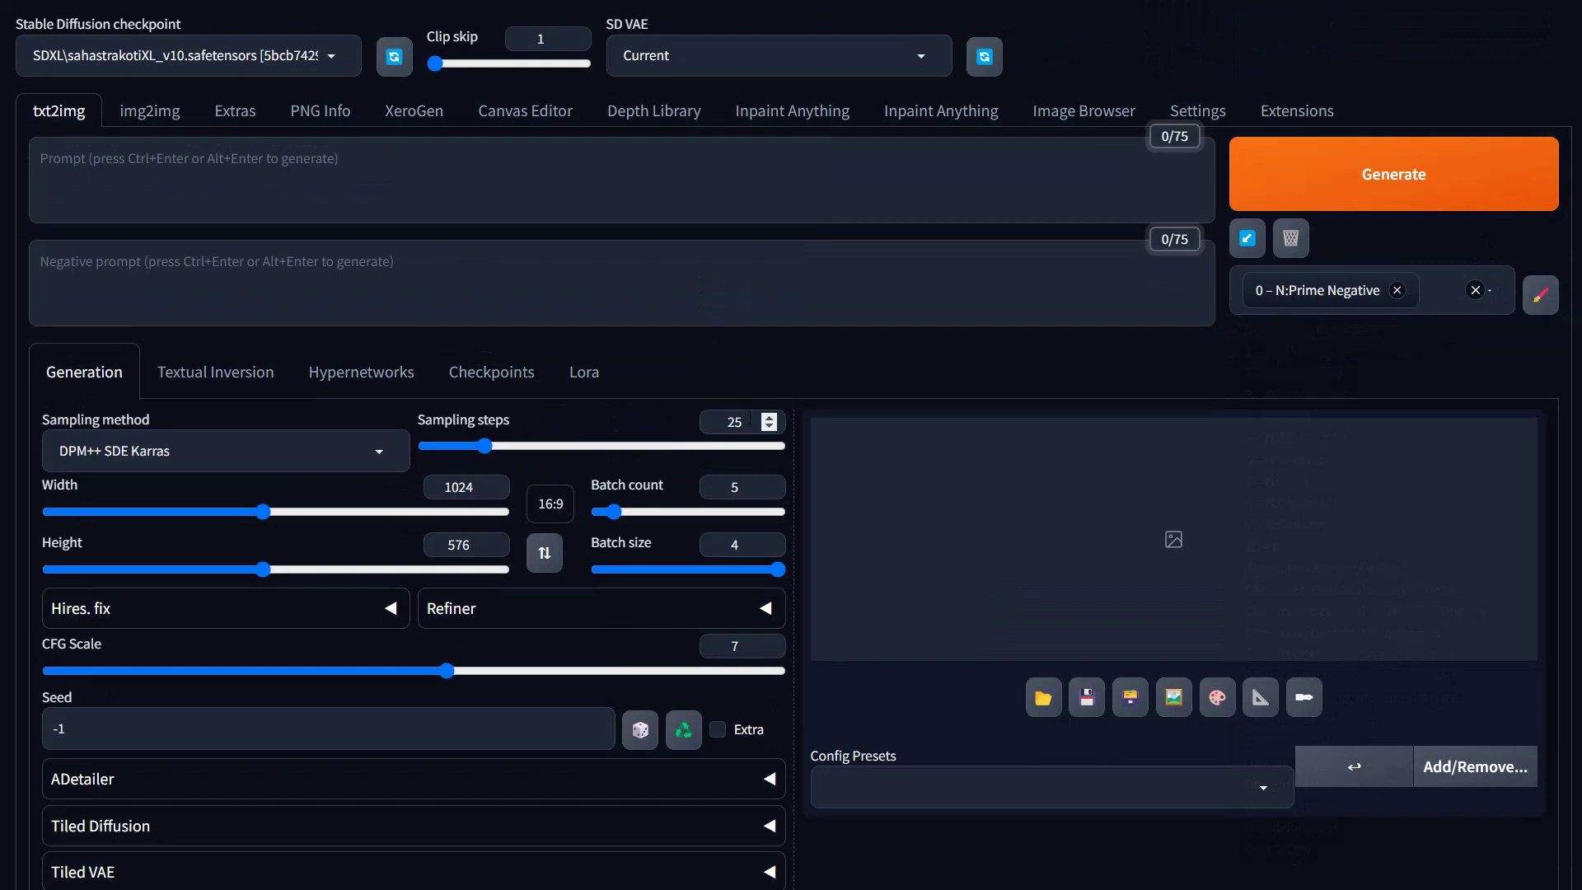
Lower the Negative Prompt Weight to 0.2 and raise it to 0.35.
scroll(747, 417, down, 8)
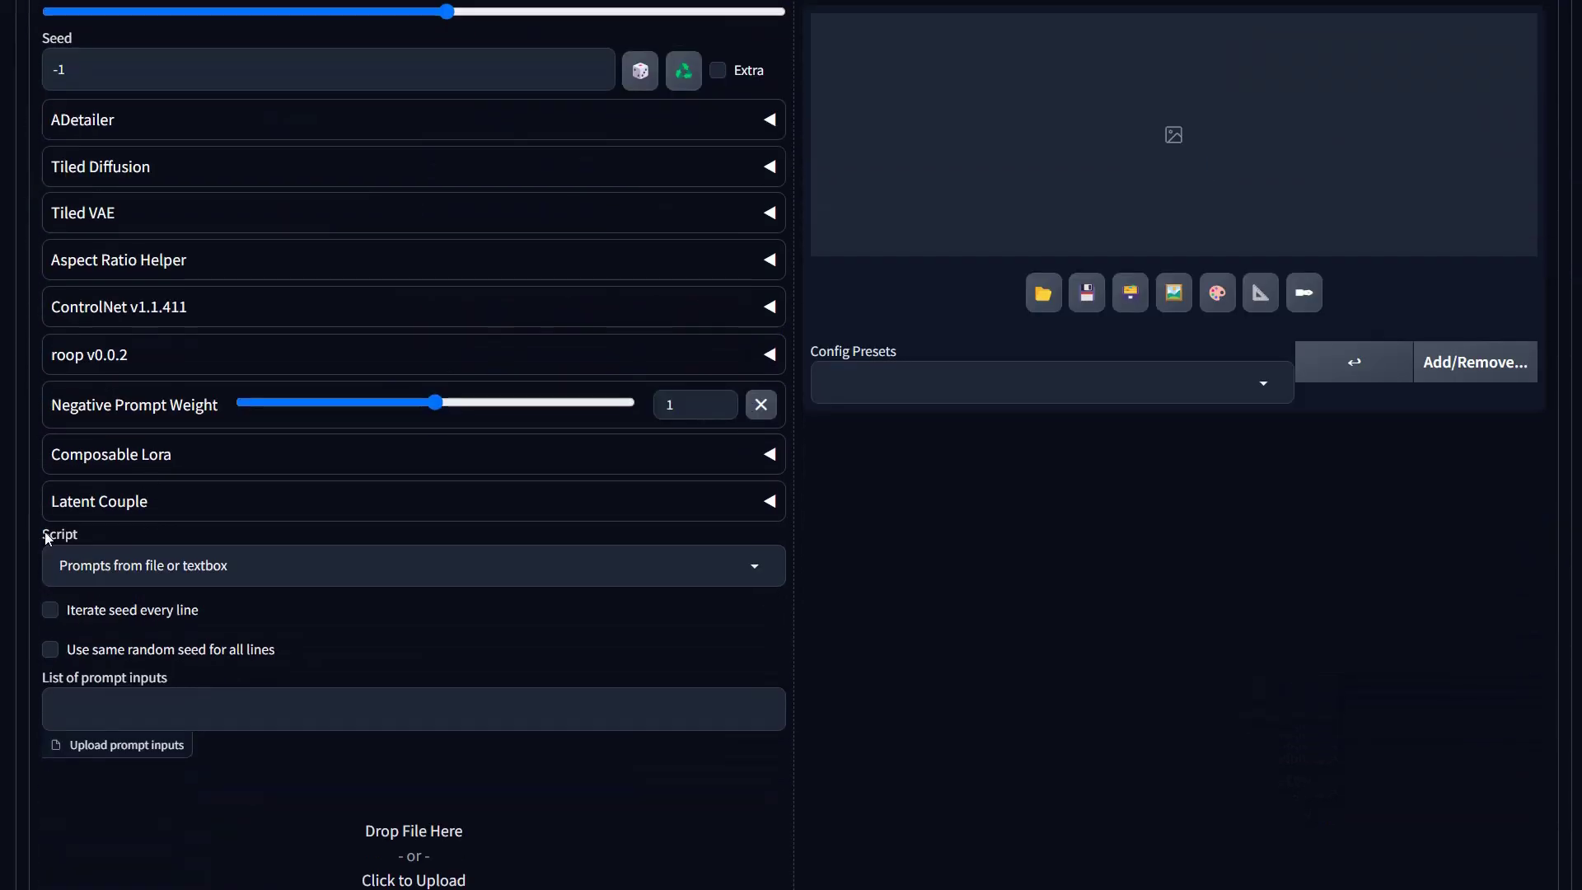
drag(437, 407, 279, 408)
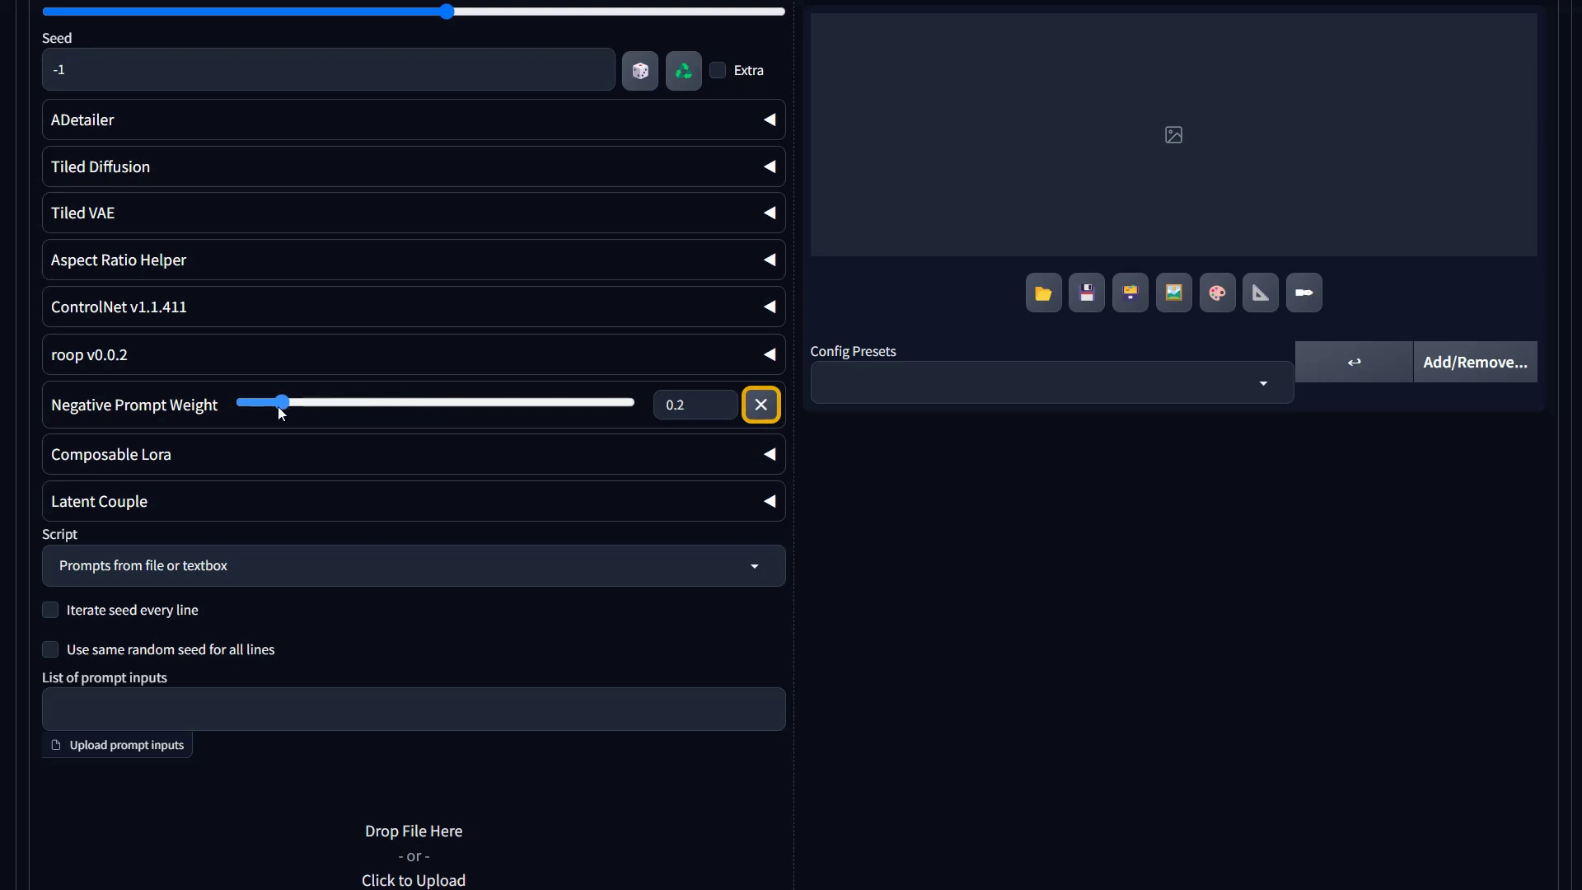
drag(278, 408, 313, 407)
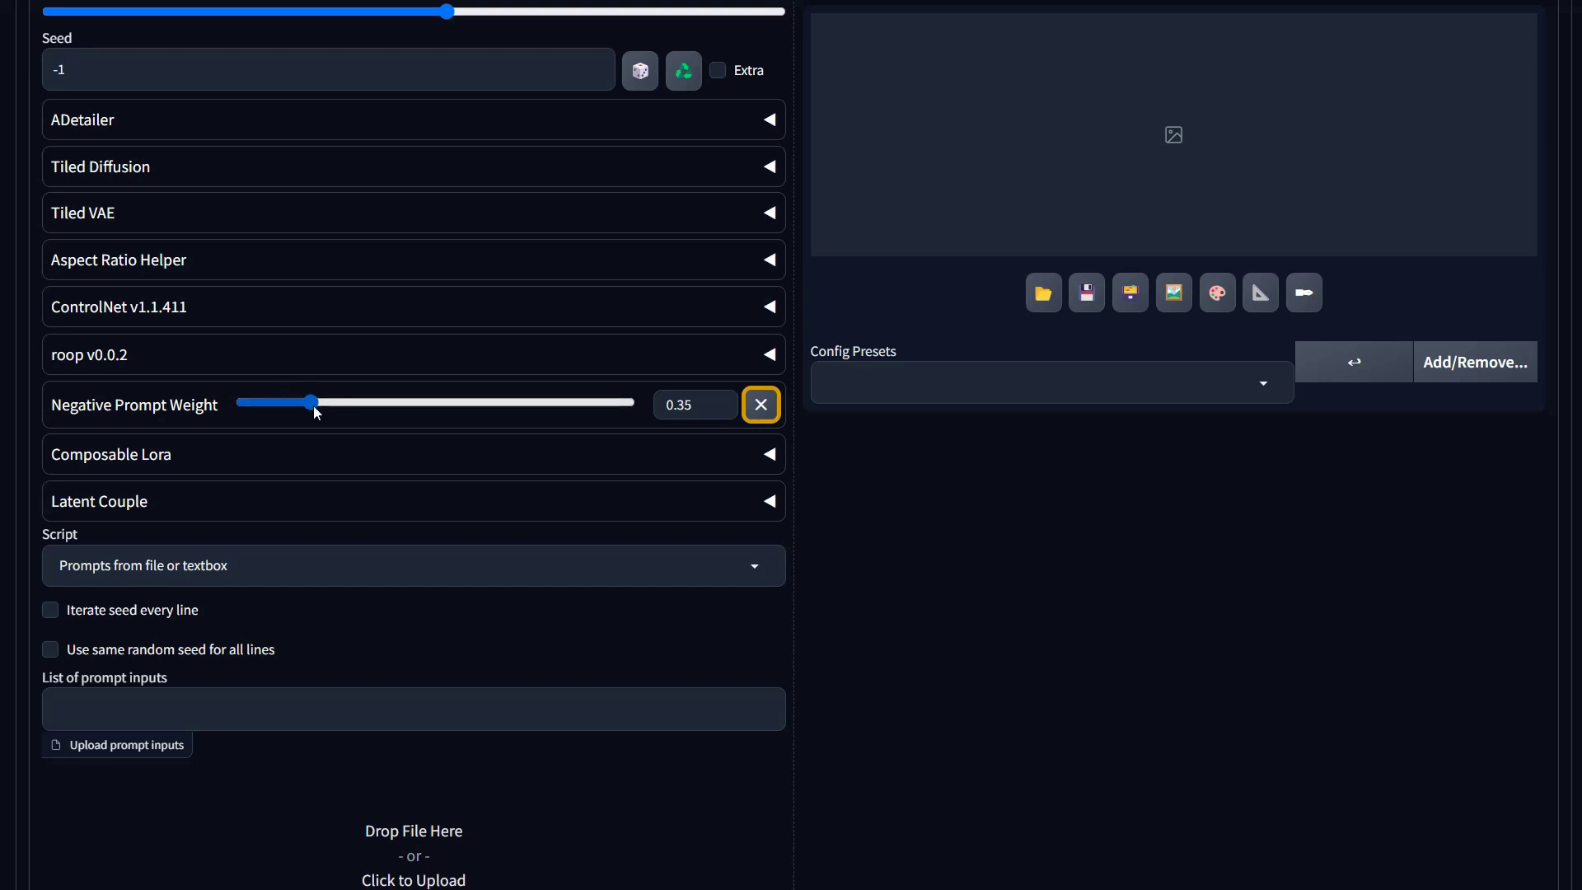
scroll(912, 534, up, 6)
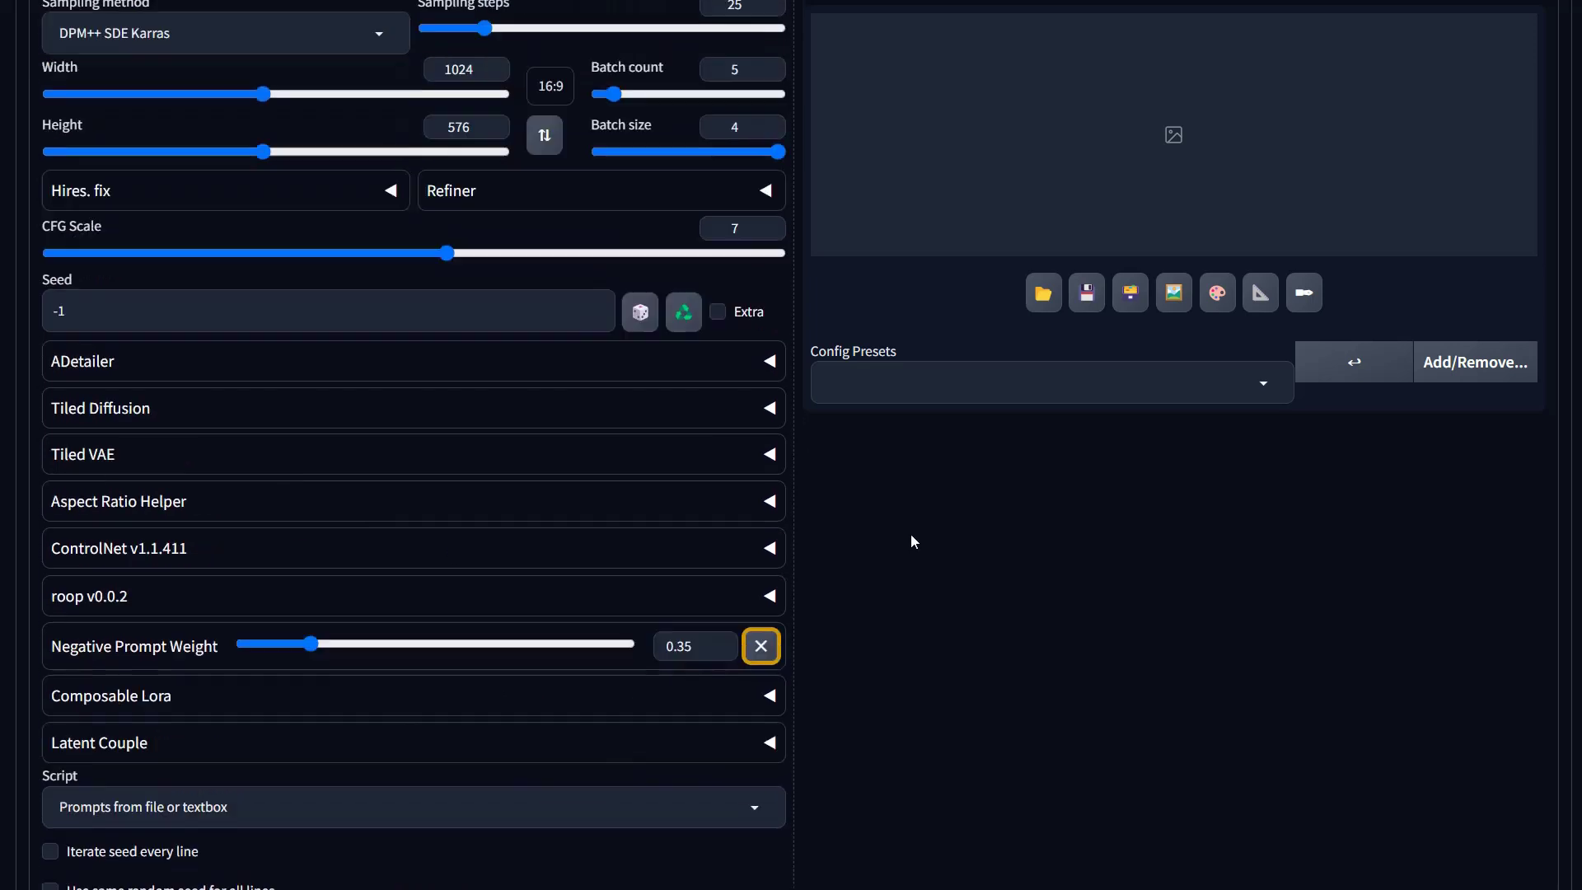
scroll(912, 542, up, 2)
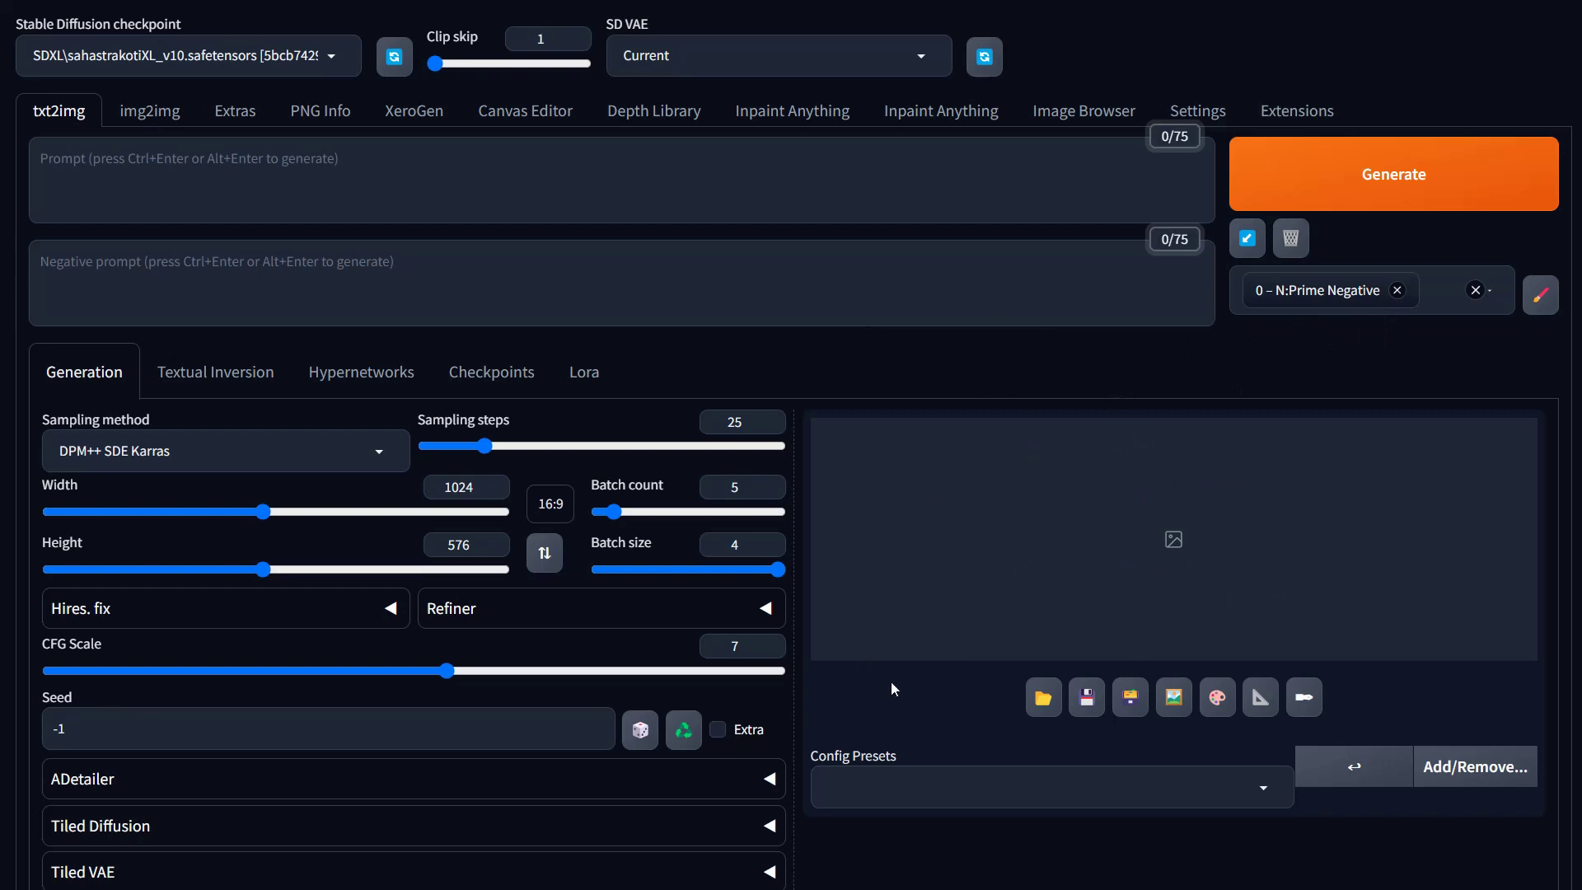
scroll(892, 681, down, 5)
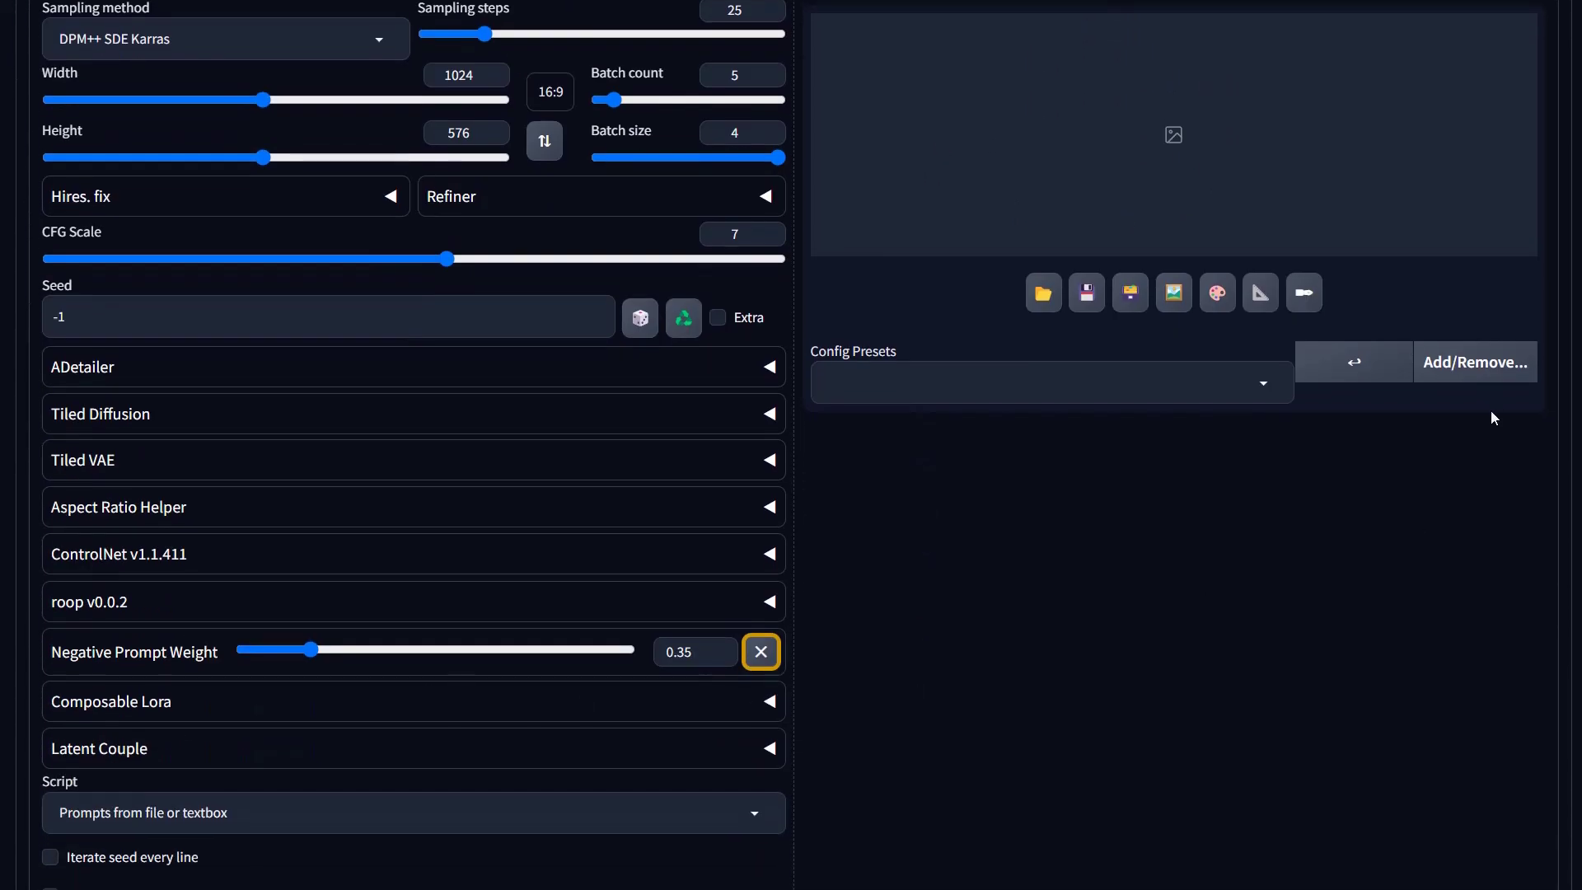
scroll(690, 513, up, 3)
scroll(690, 513, down, 4)
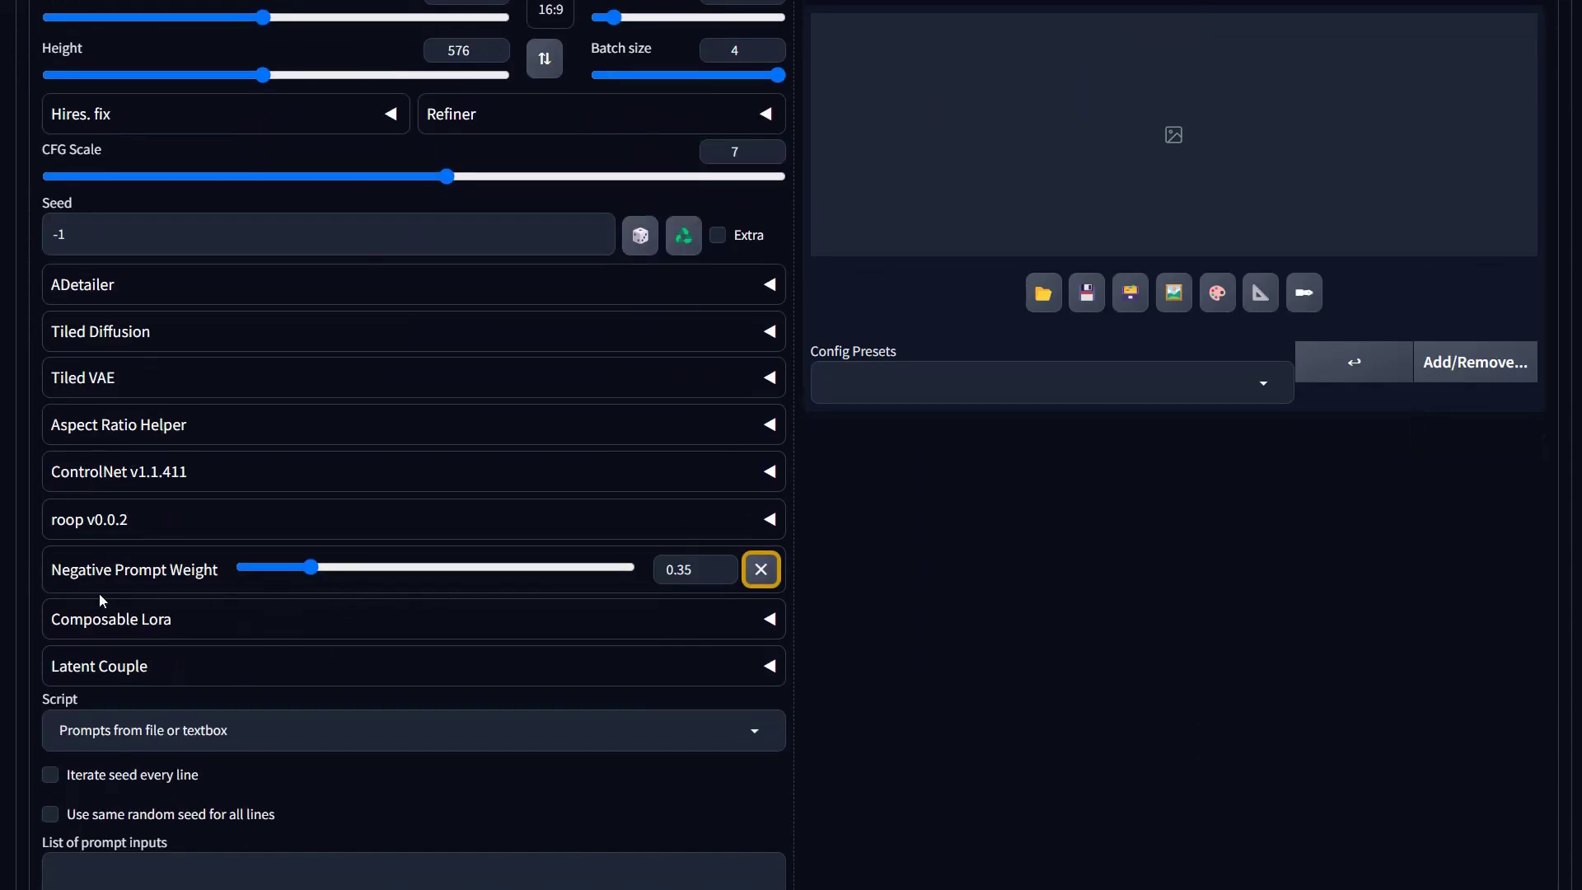
Find the stable-diffusion-NPW extension and its URL among the installed extensions.
scroll(876, 377, up, 6)
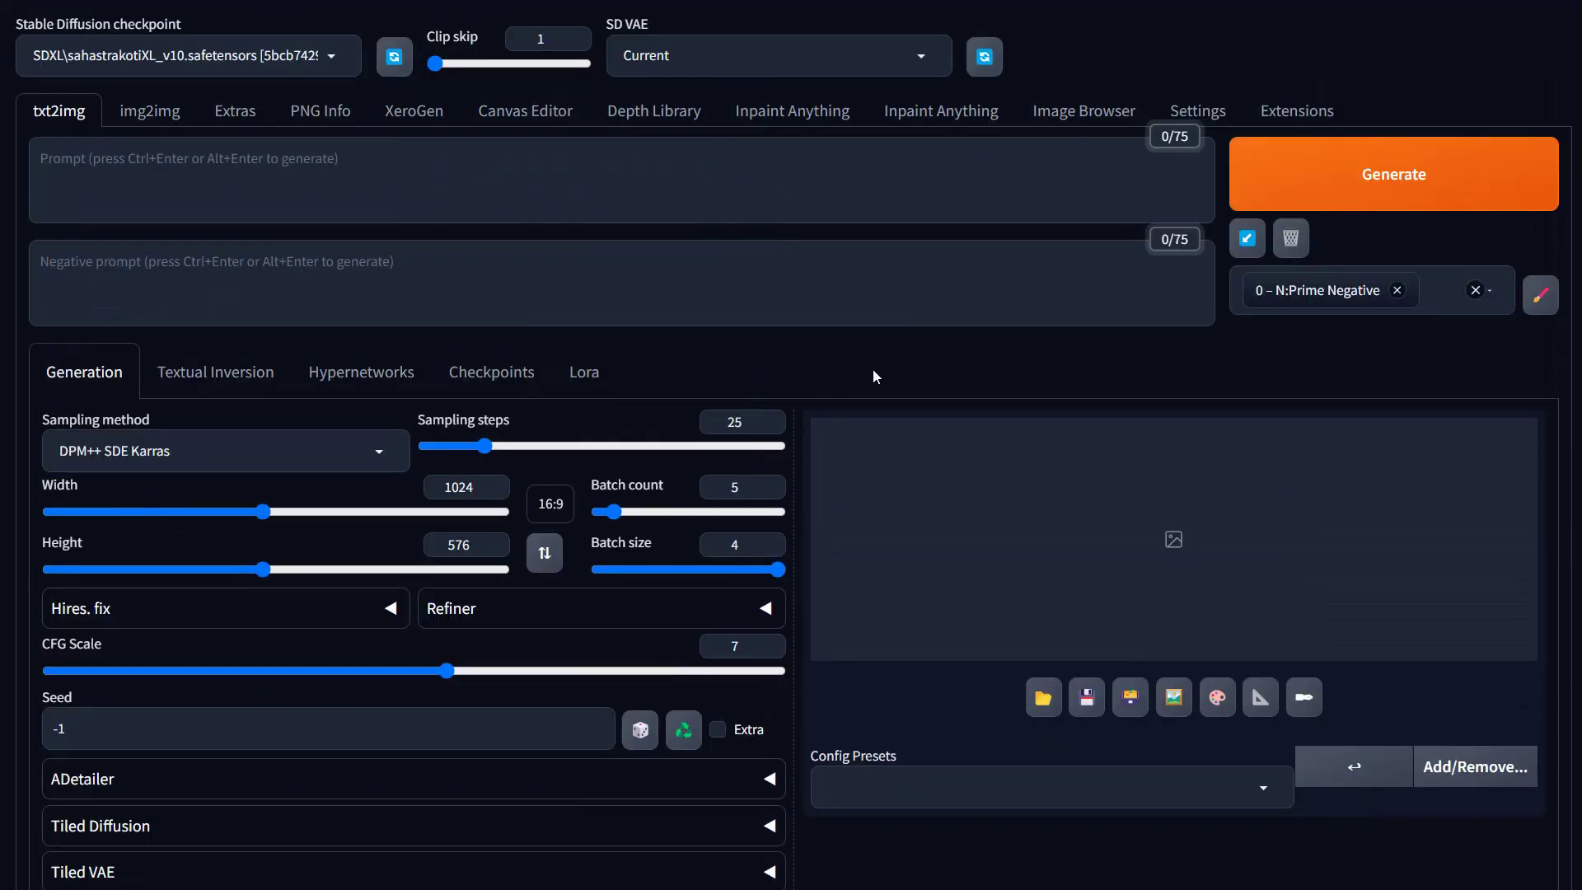
click(1300, 114)
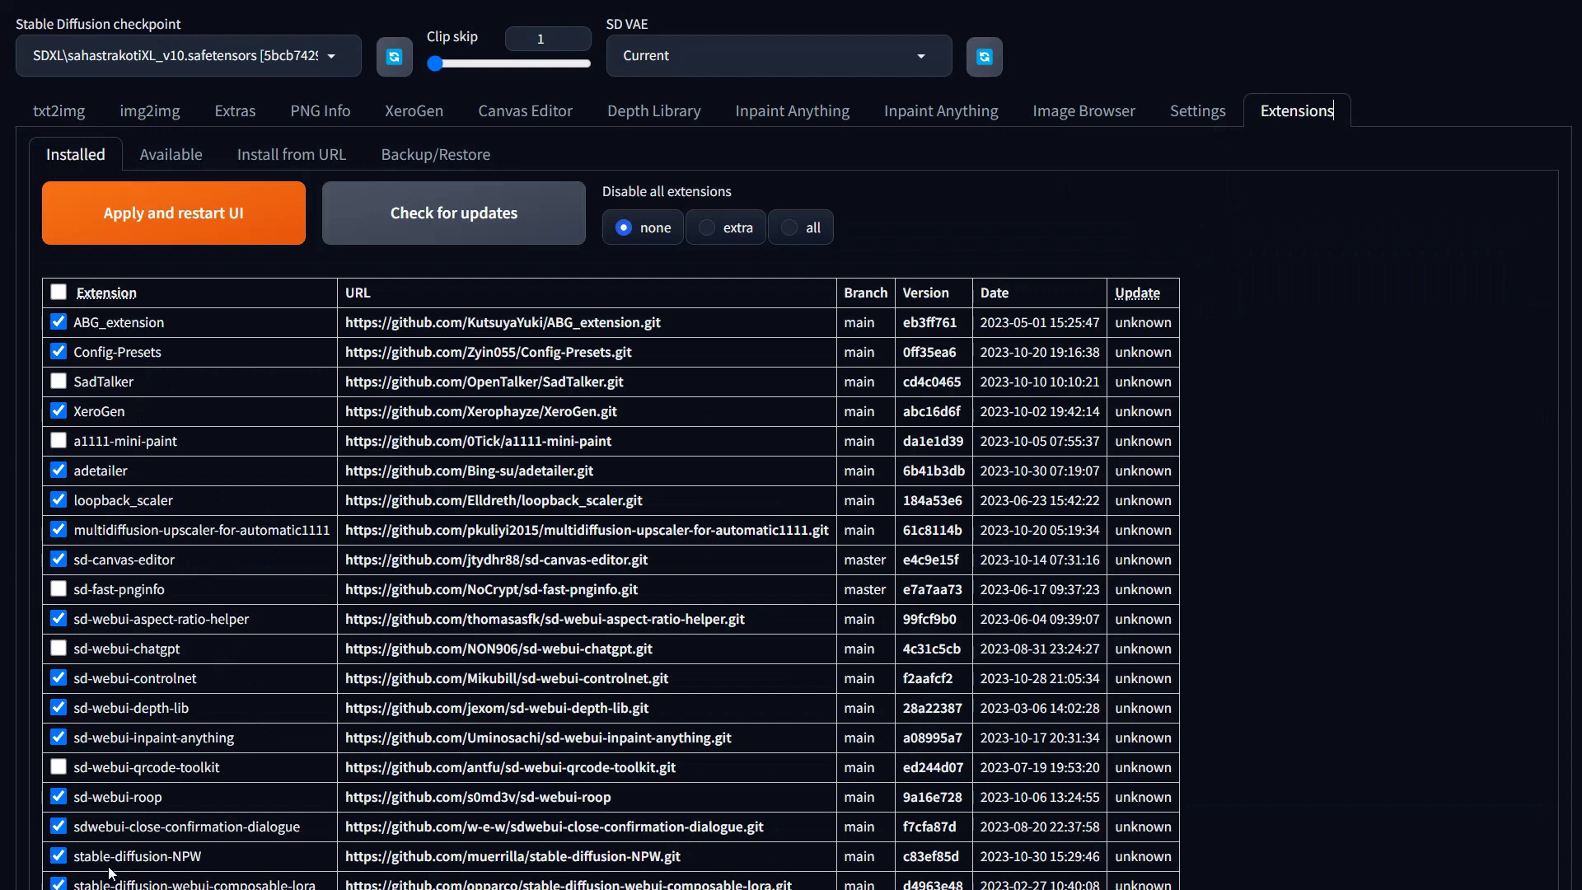
scroll(193, 862, down, 2)
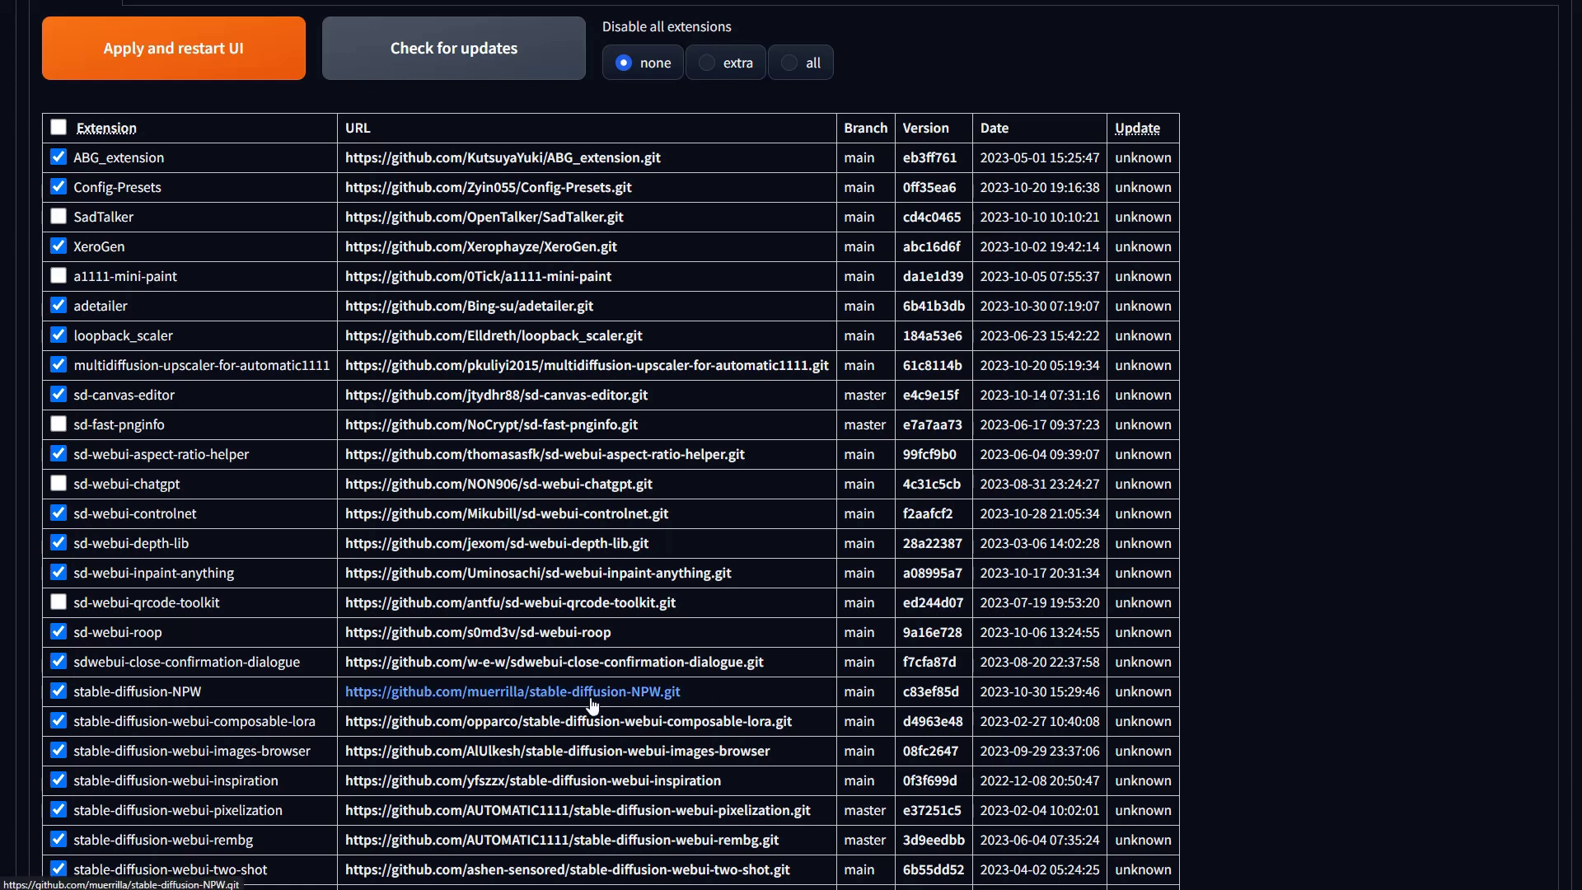
scroll(171, 231, up, 2)
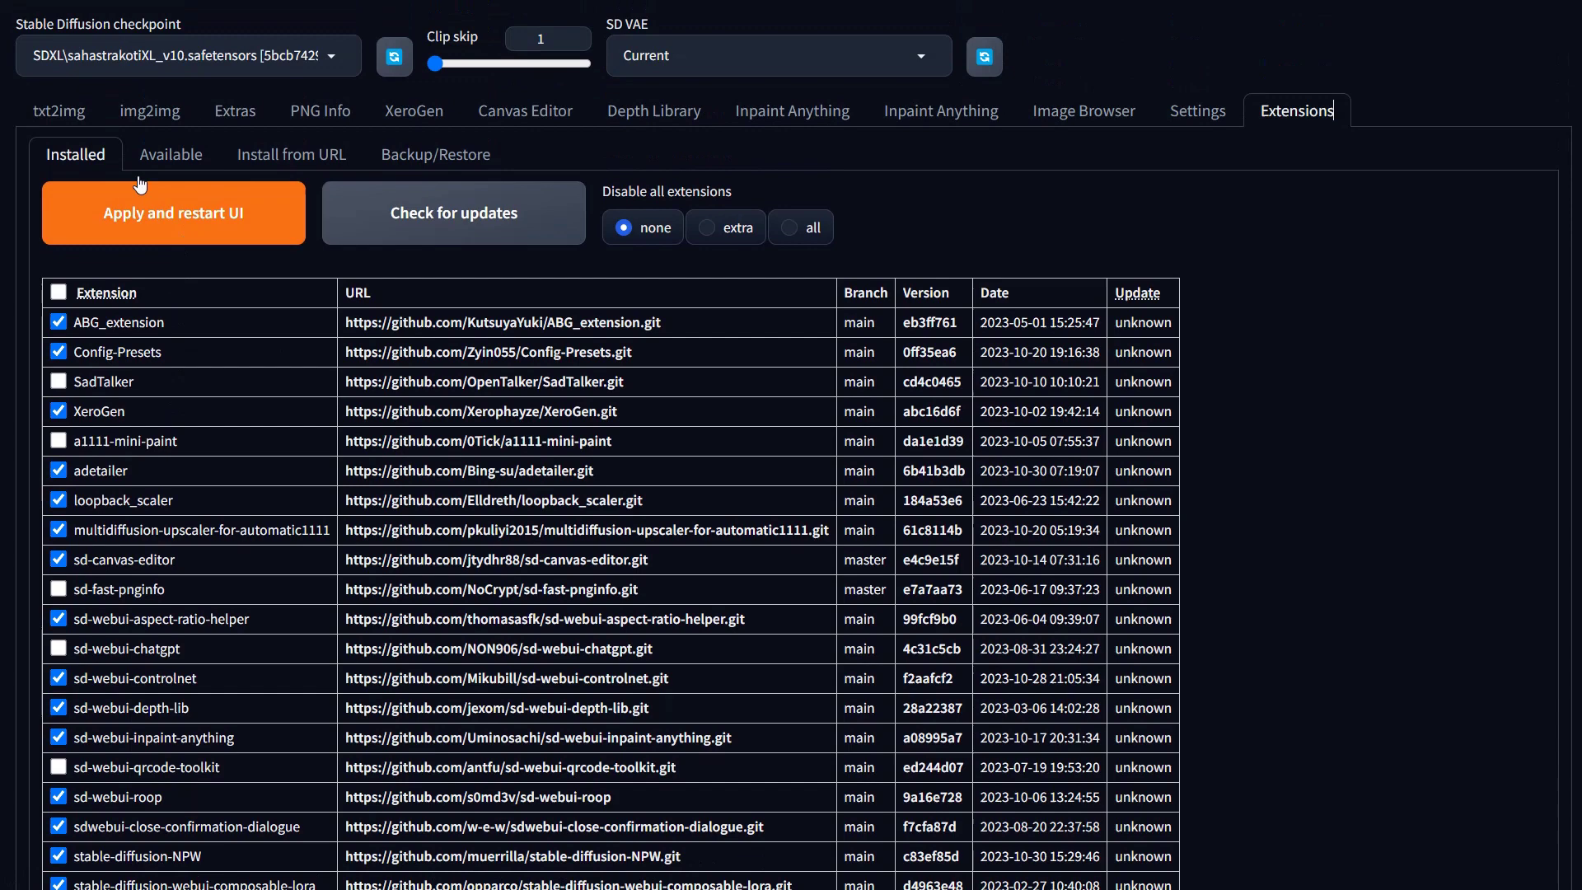
Return to txt2img, review the available scripts and keep "Prompts from file or textbox" selected.
click(59, 112)
scroll(487, 640, down, 7)
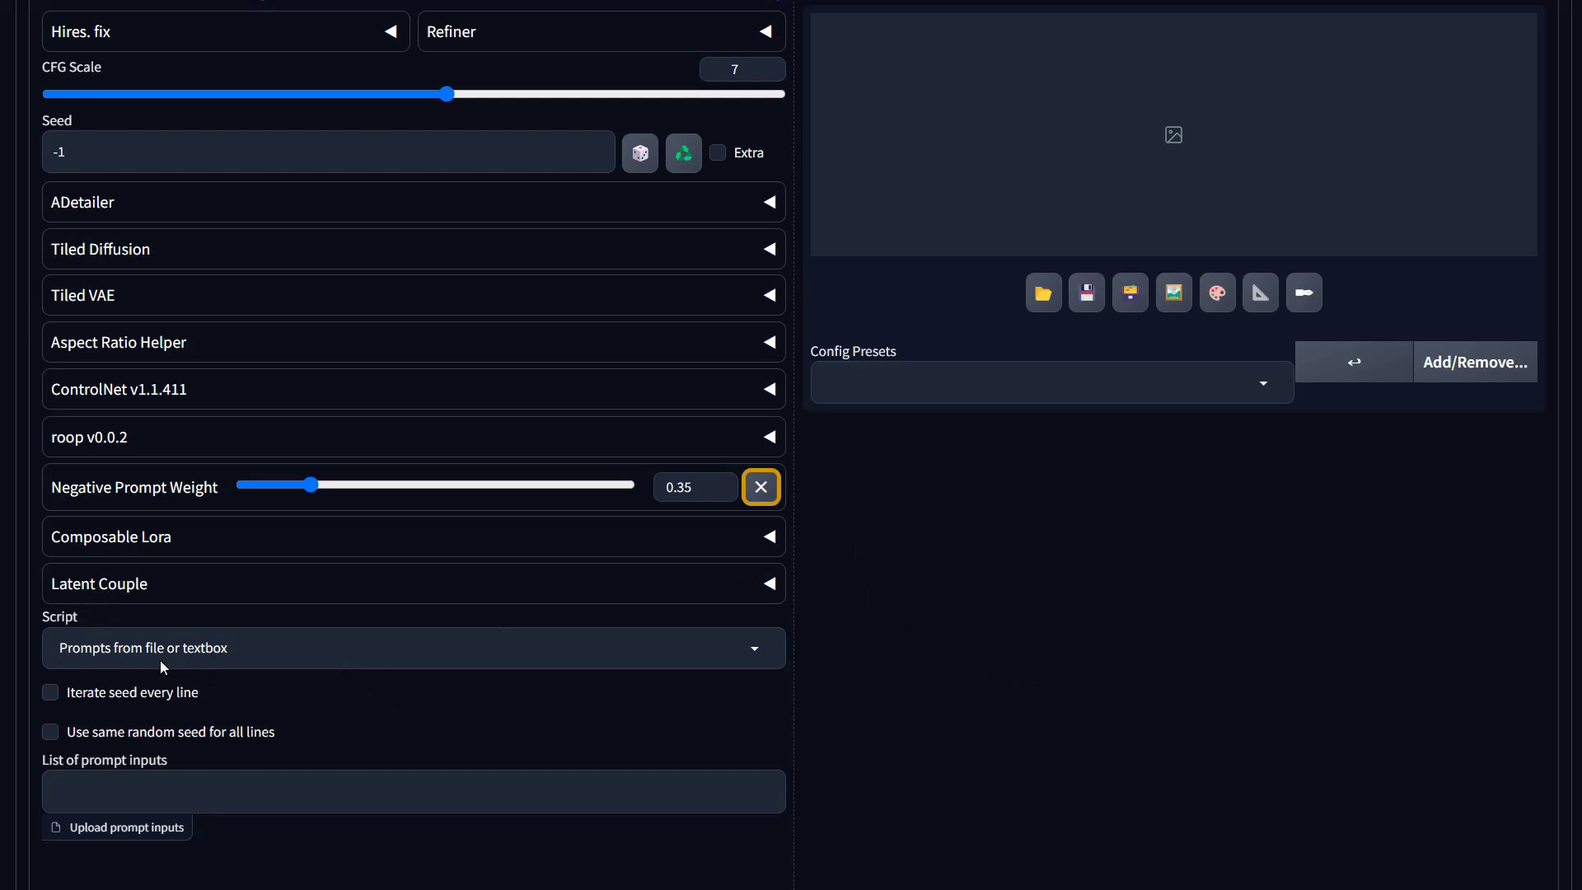
click(124, 649)
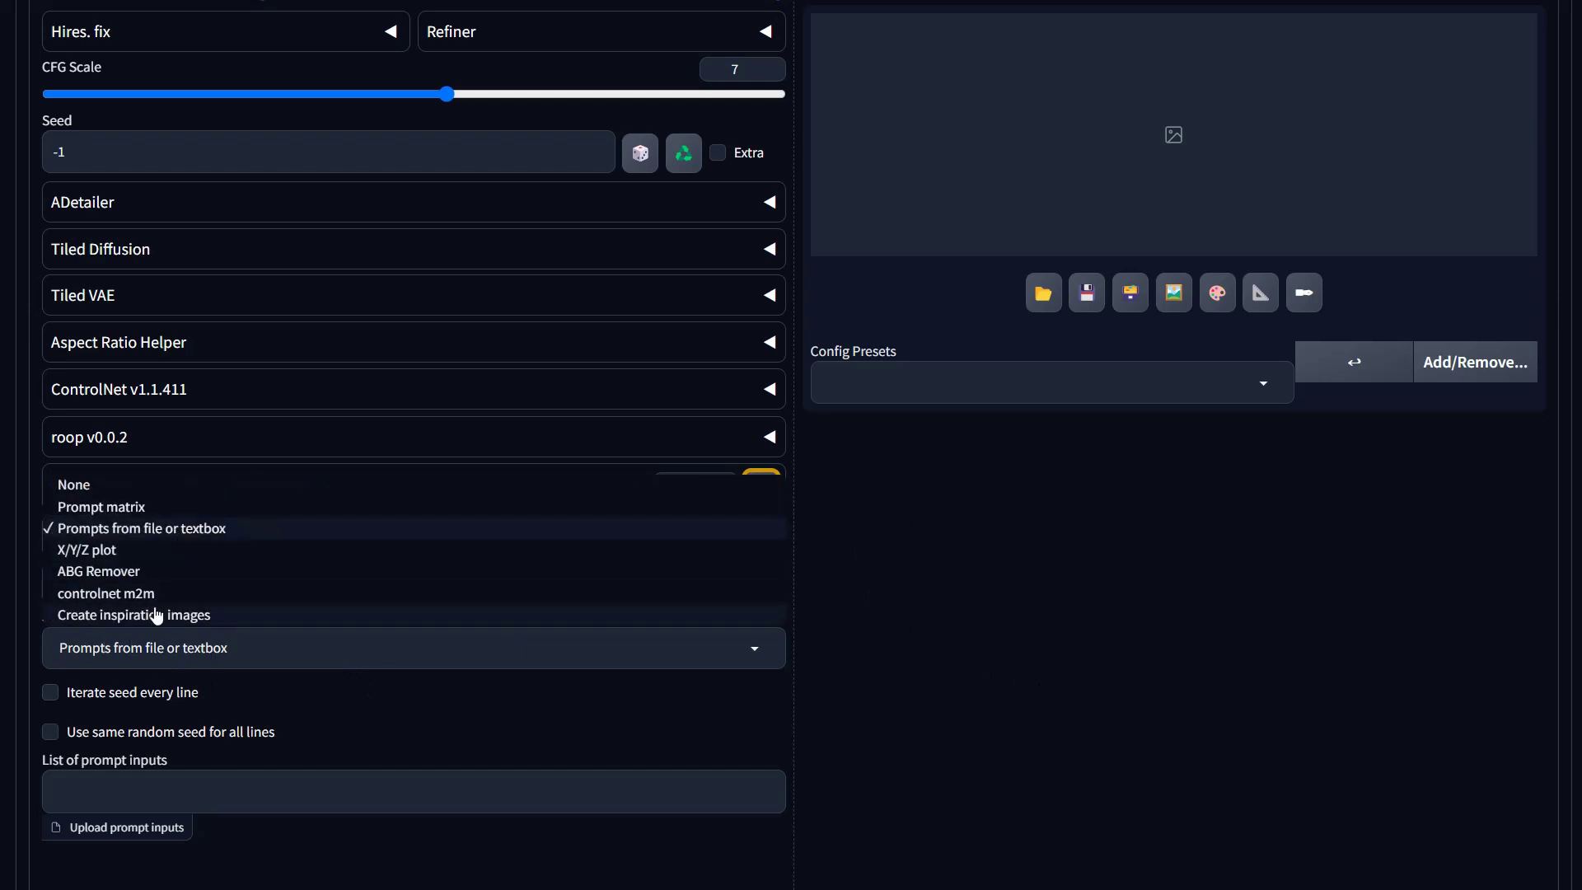
click(192, 537)
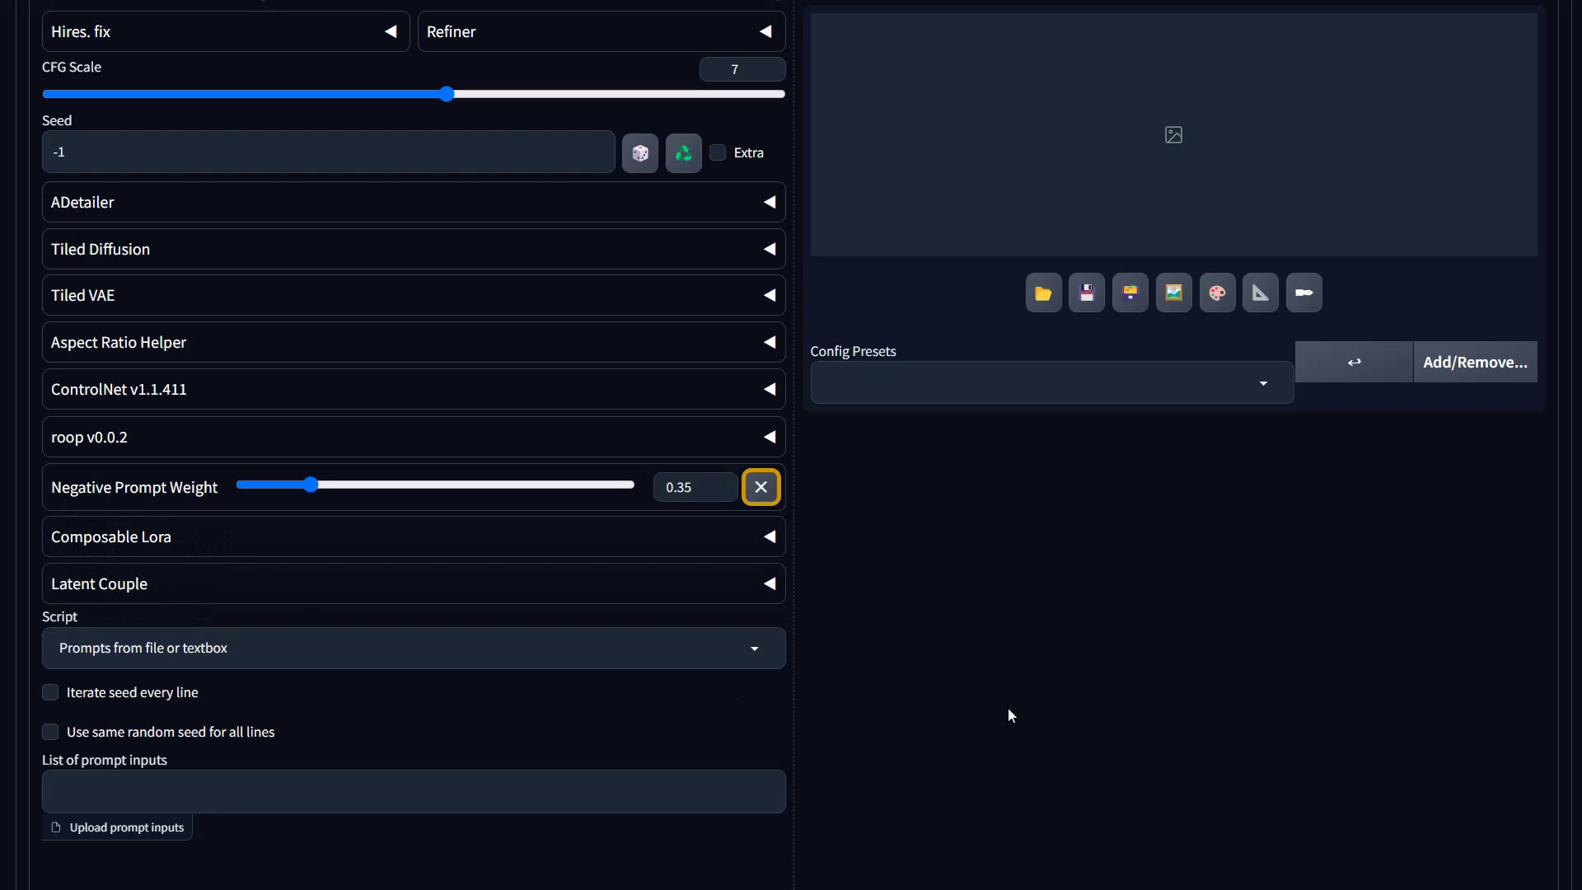
Look over the generated ChatGPT responses for the dark swirling void message in XeroGen.
scroll(1008, 709, up, 7)
click(411, 123)
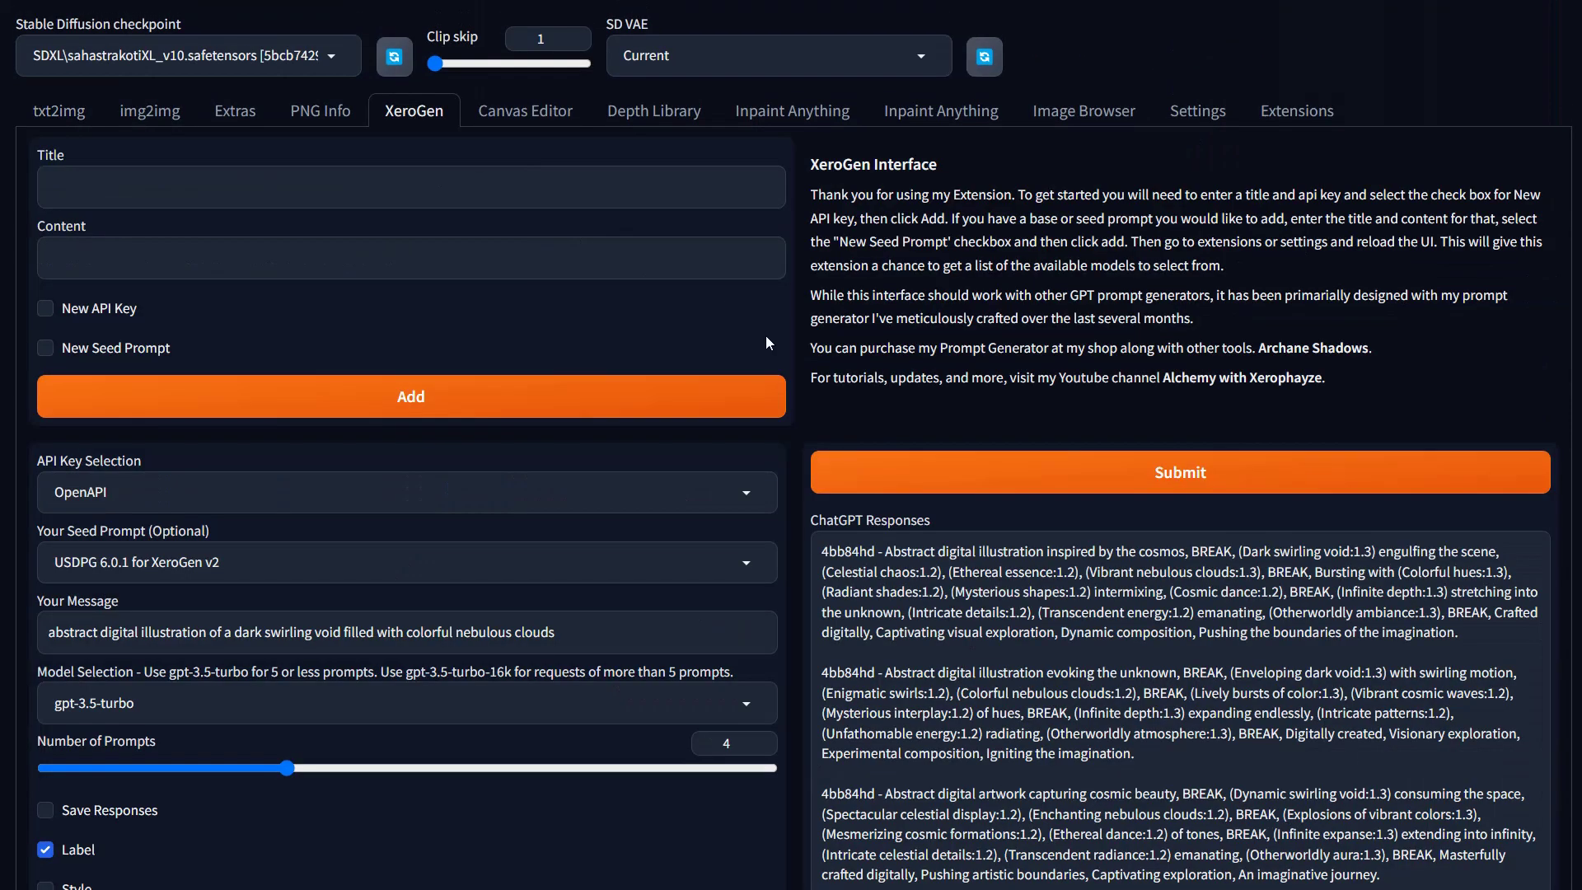
scroll(1087, 666, down, 1)
scroll(1086, 666, down, 2)
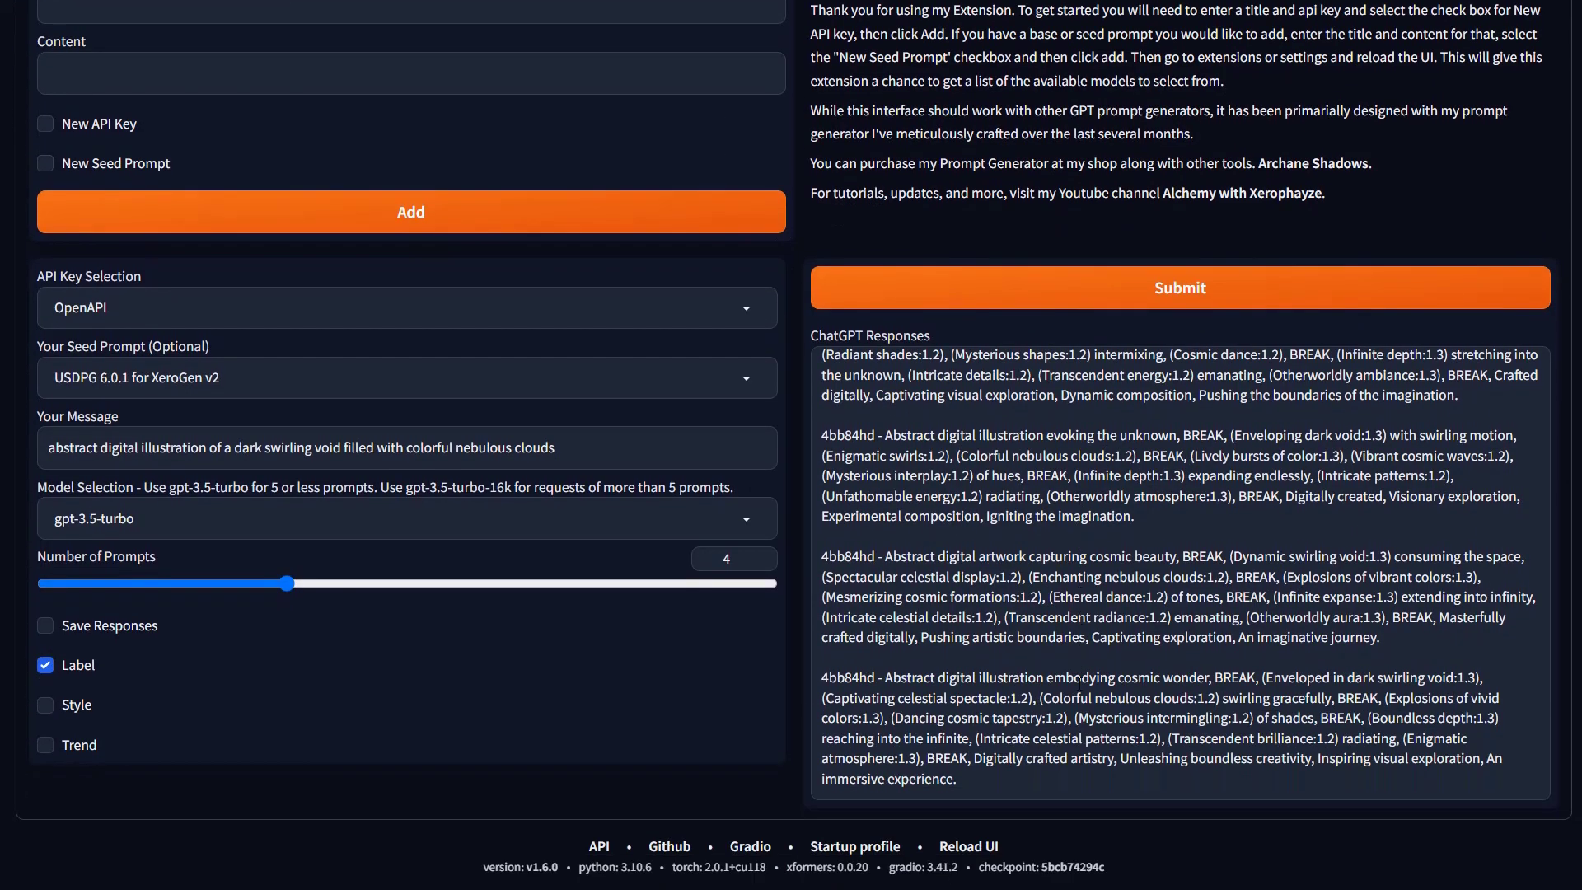
scroll(1086, 666, up, 2)
Switch the txt2img script to X/Y/Z plot and back to None.
click(58, 110)
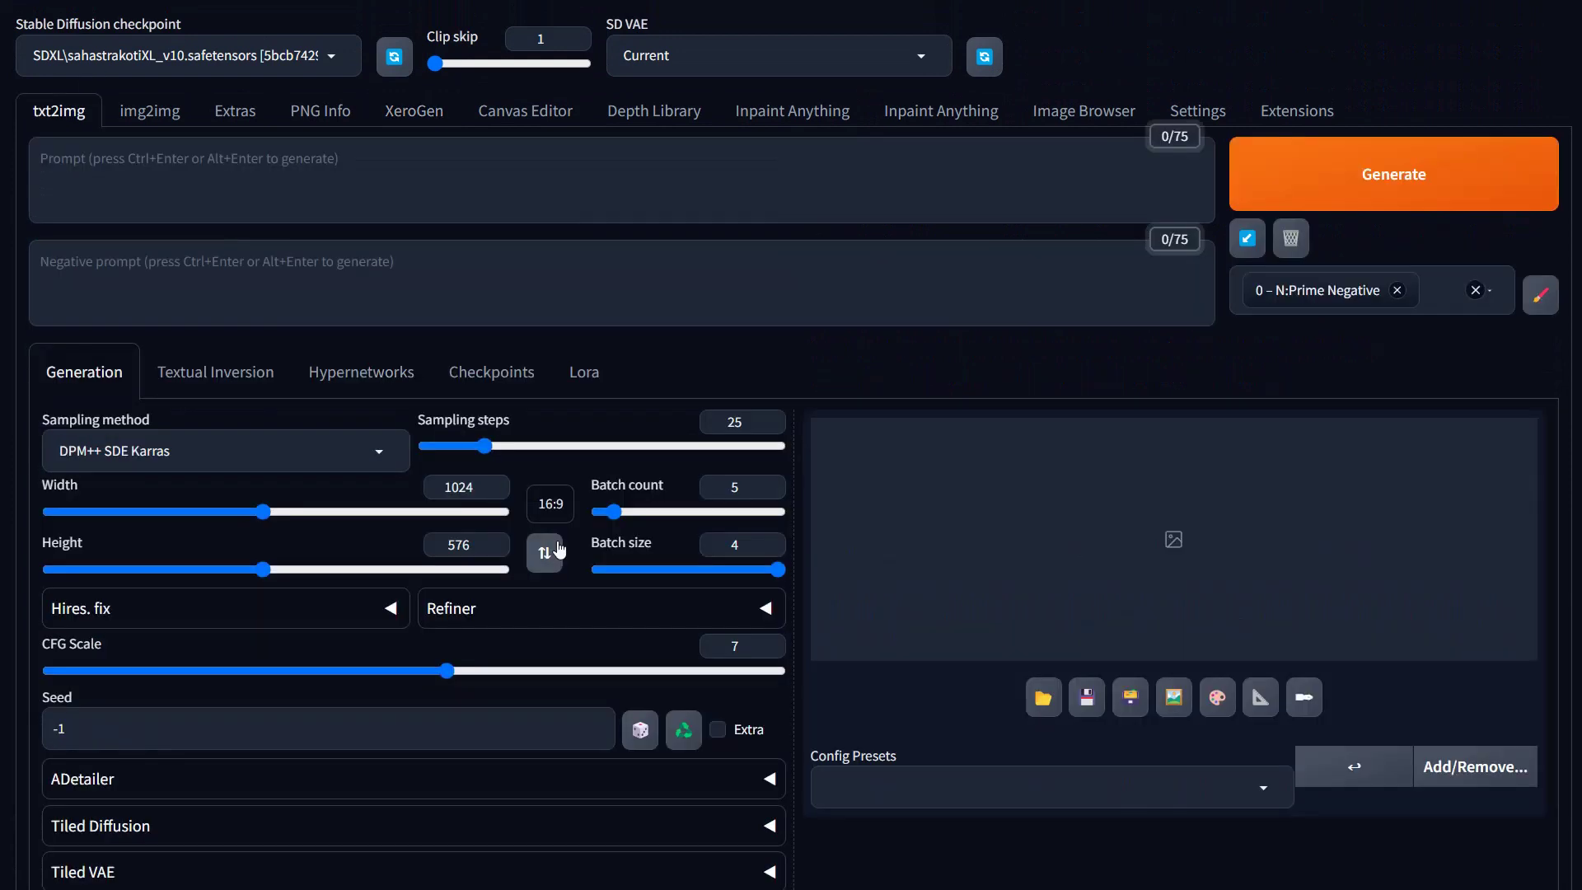
scroll(560, 551, down, 8)
click(247, 567)
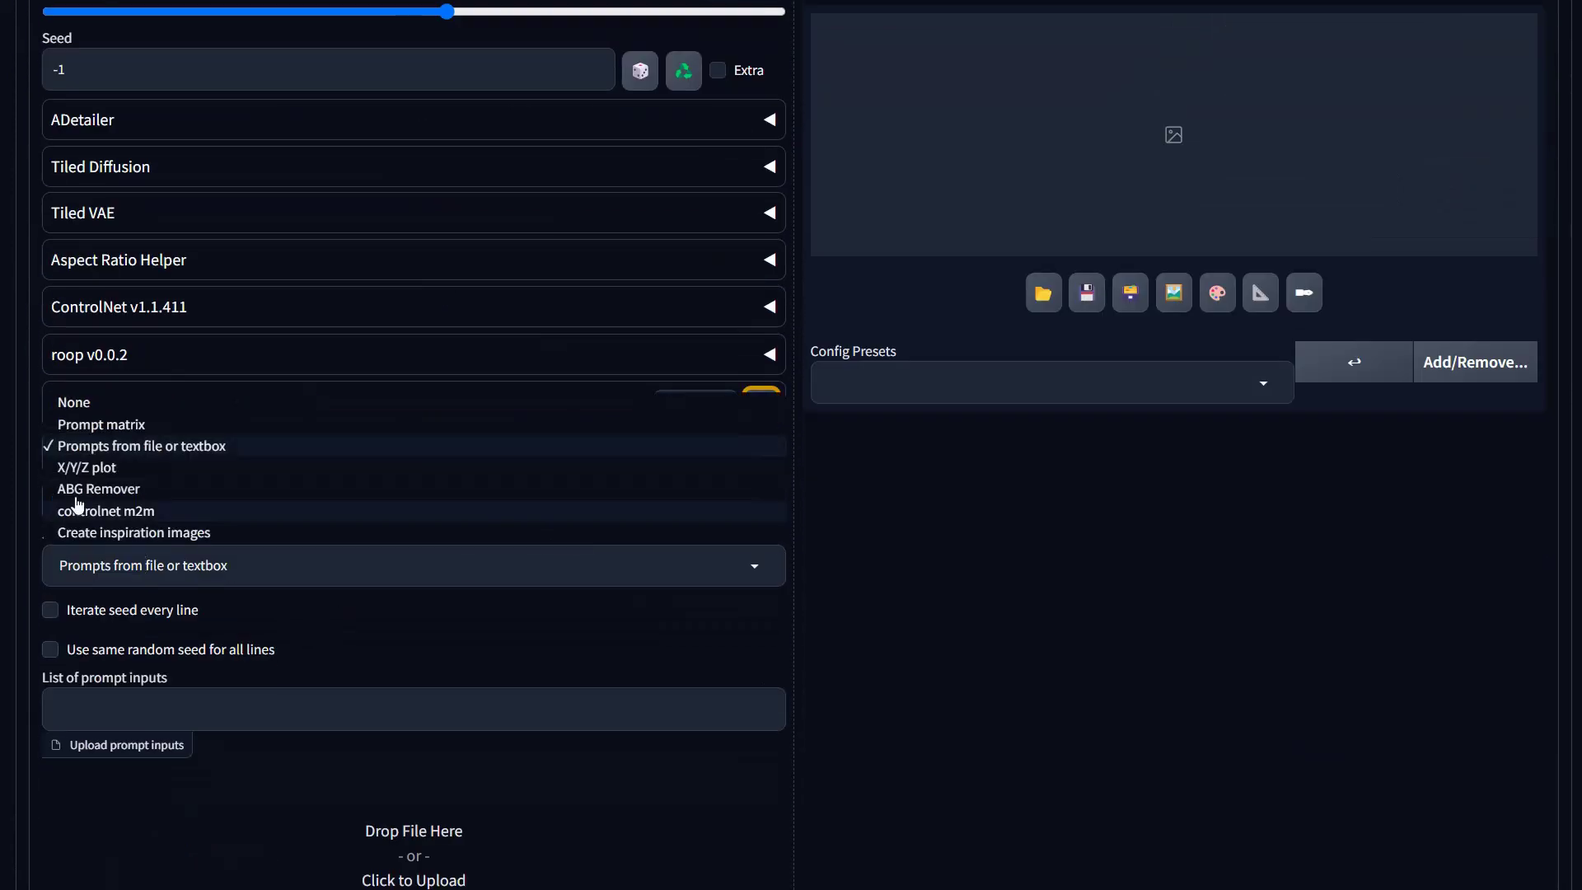
click(135, 471)
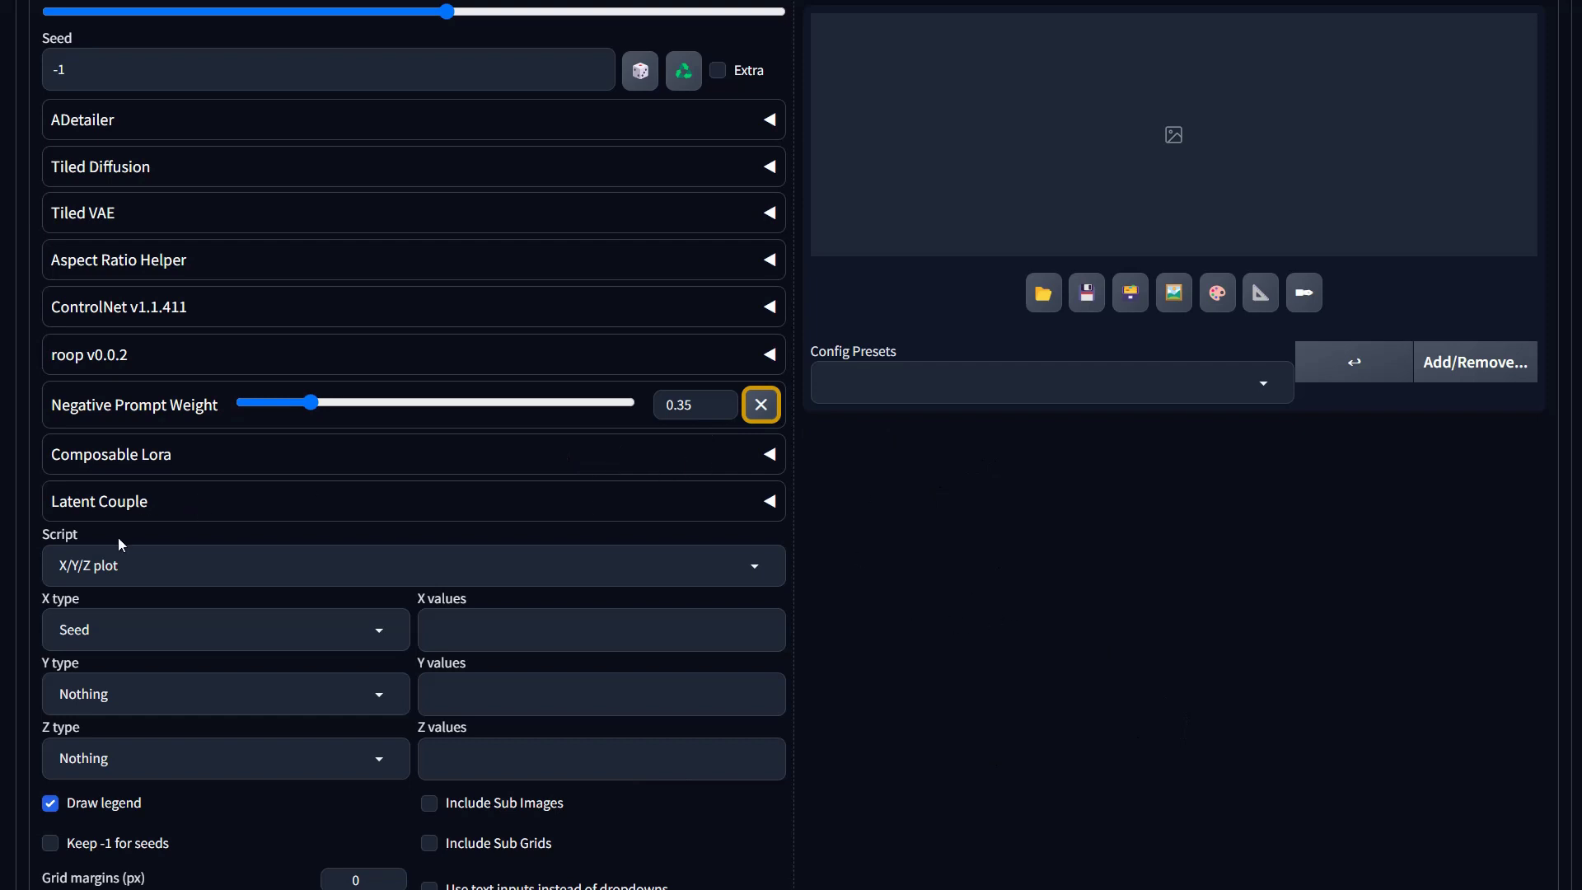
click(153, 567)
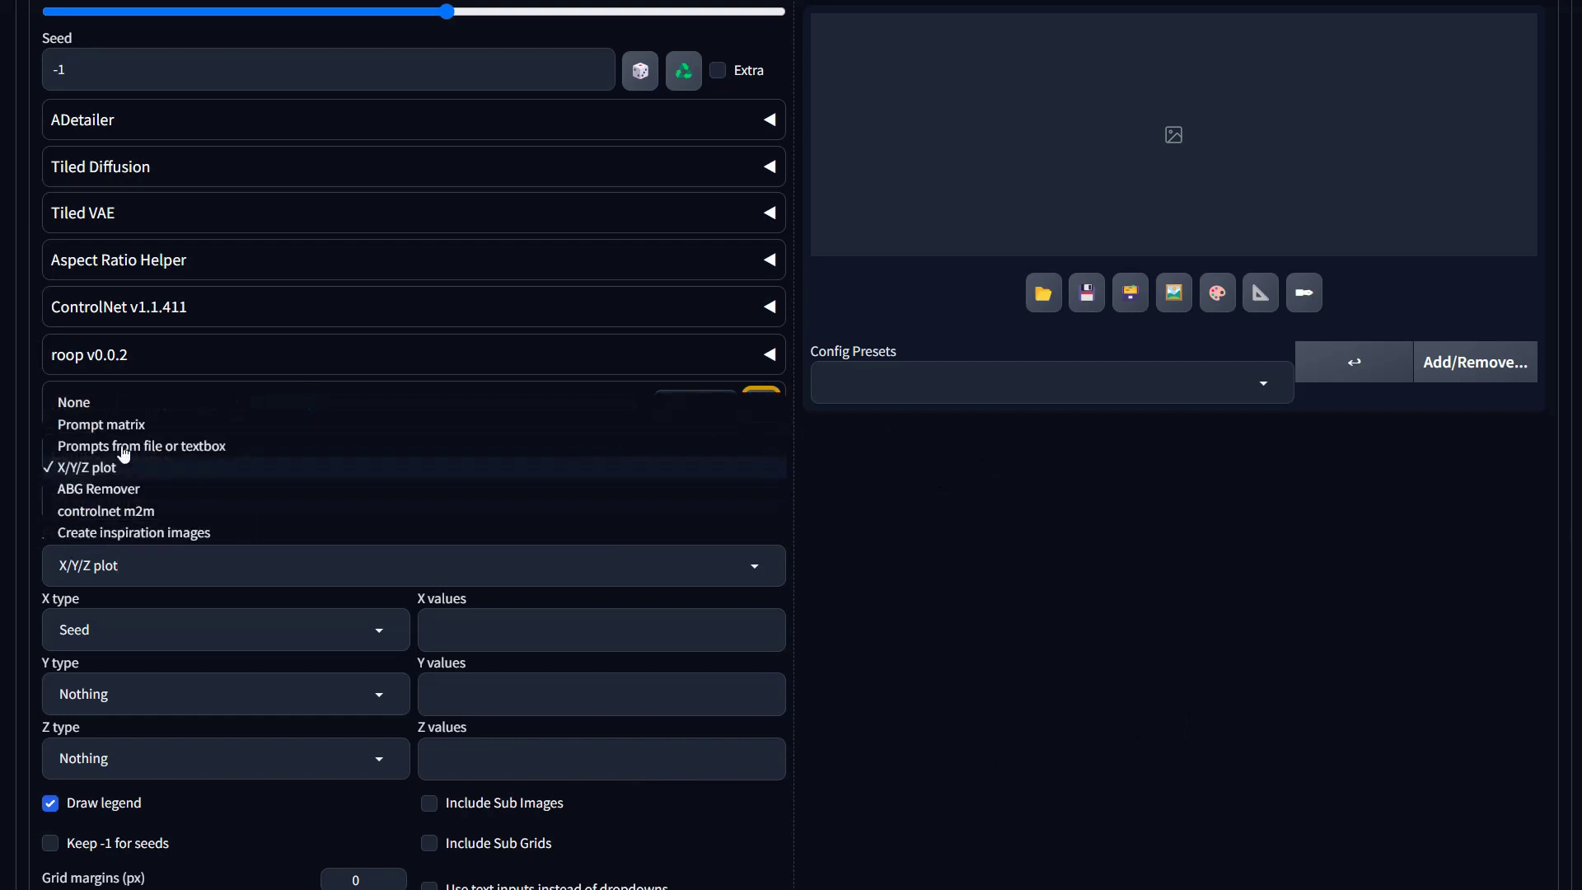
click(87, 402)
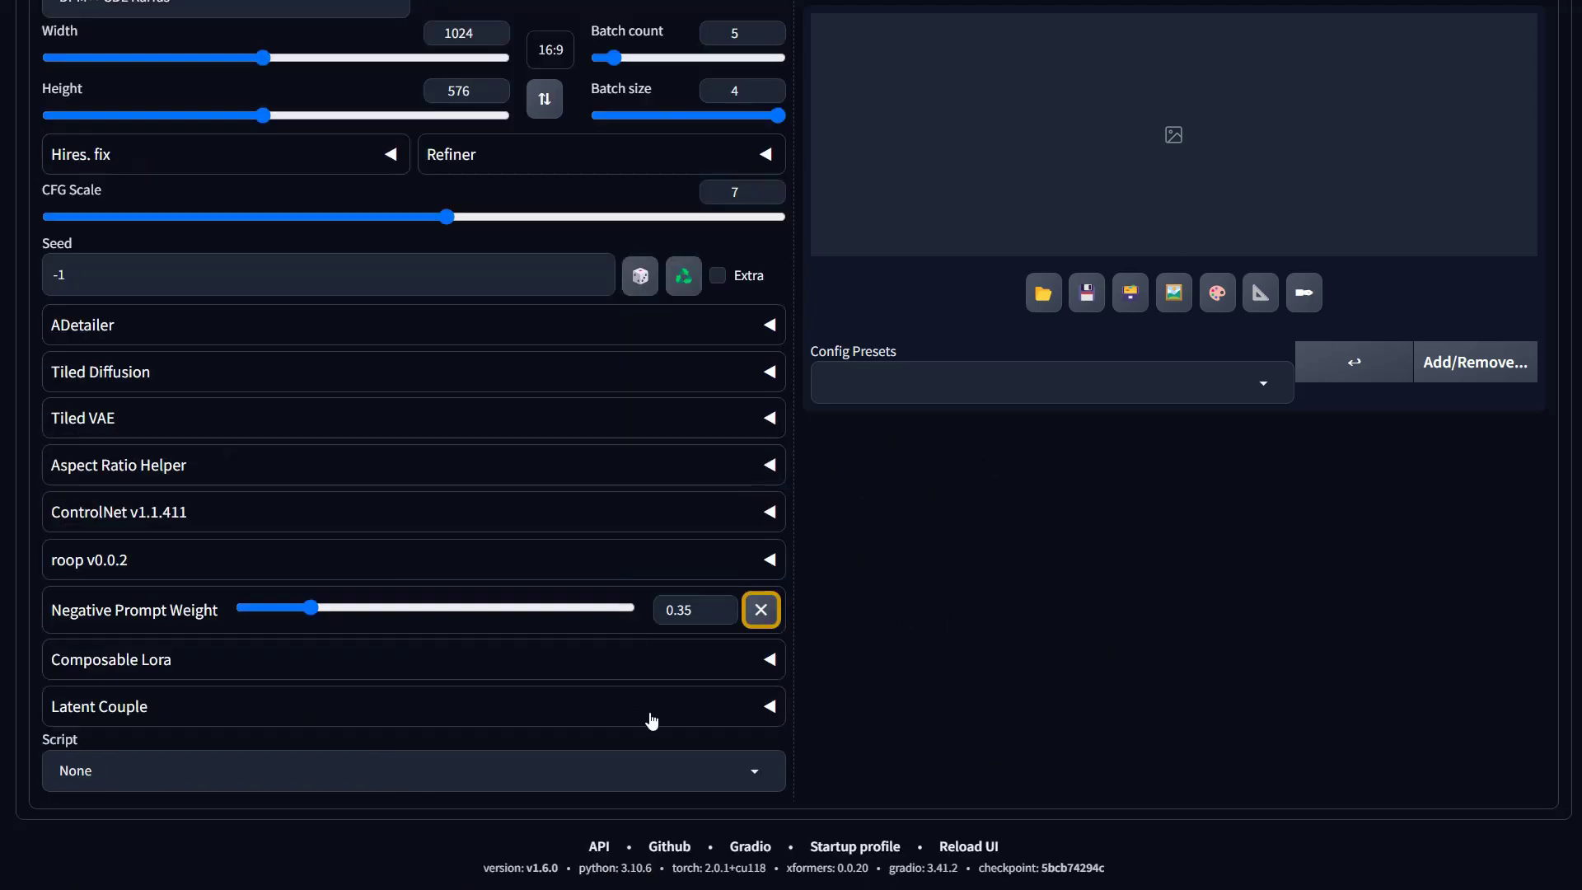
scroll(652, 722, up, 5)
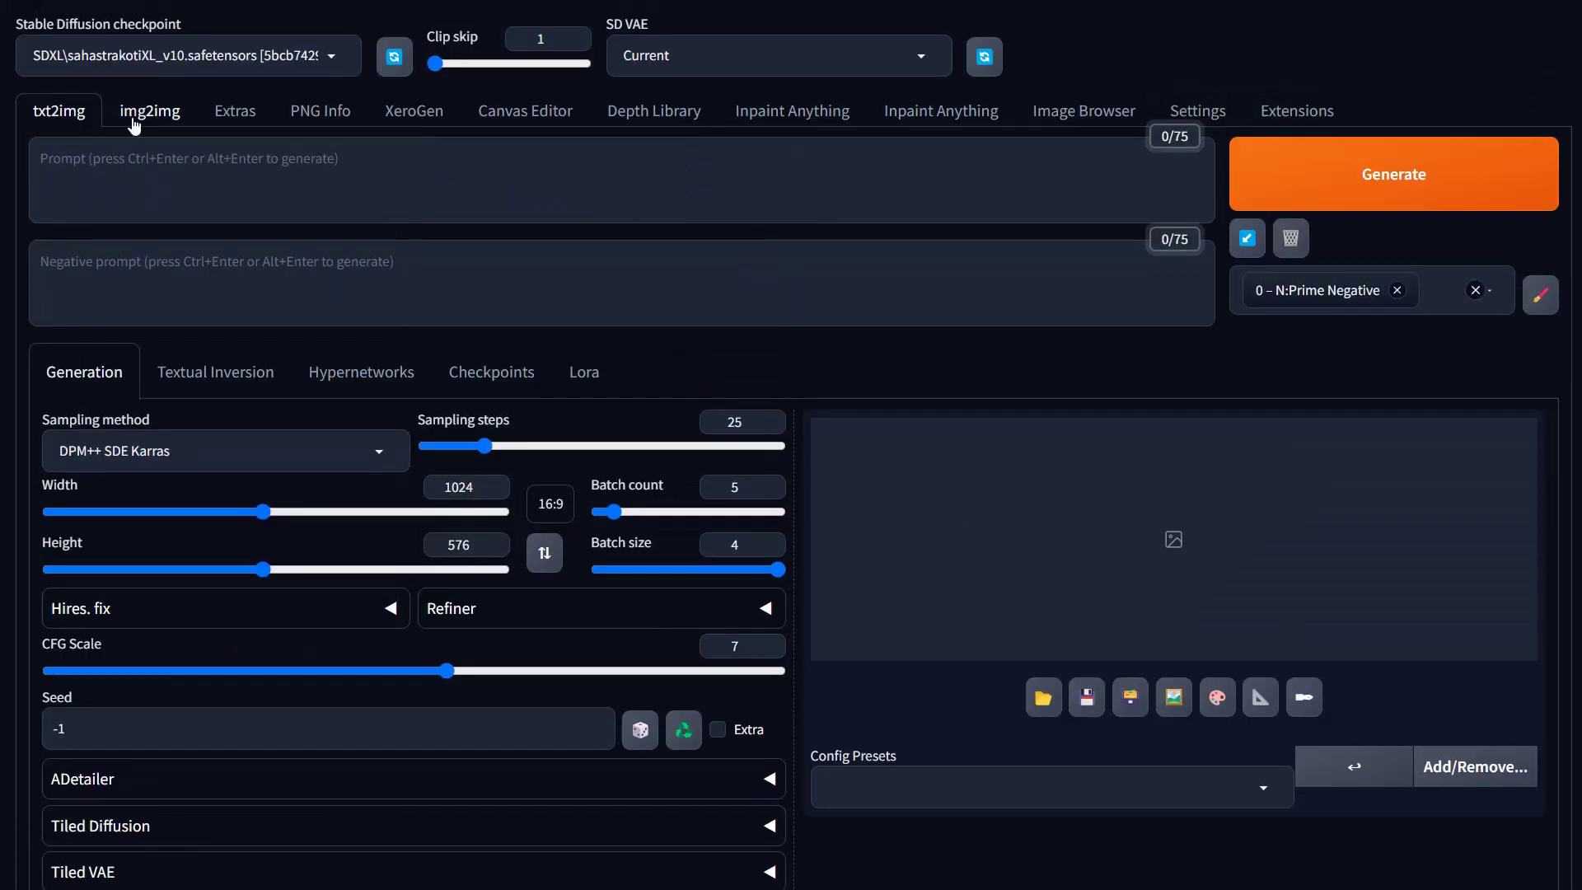
Compare the img2img page and its image upload area with the txt2img page.
click(135, 124)
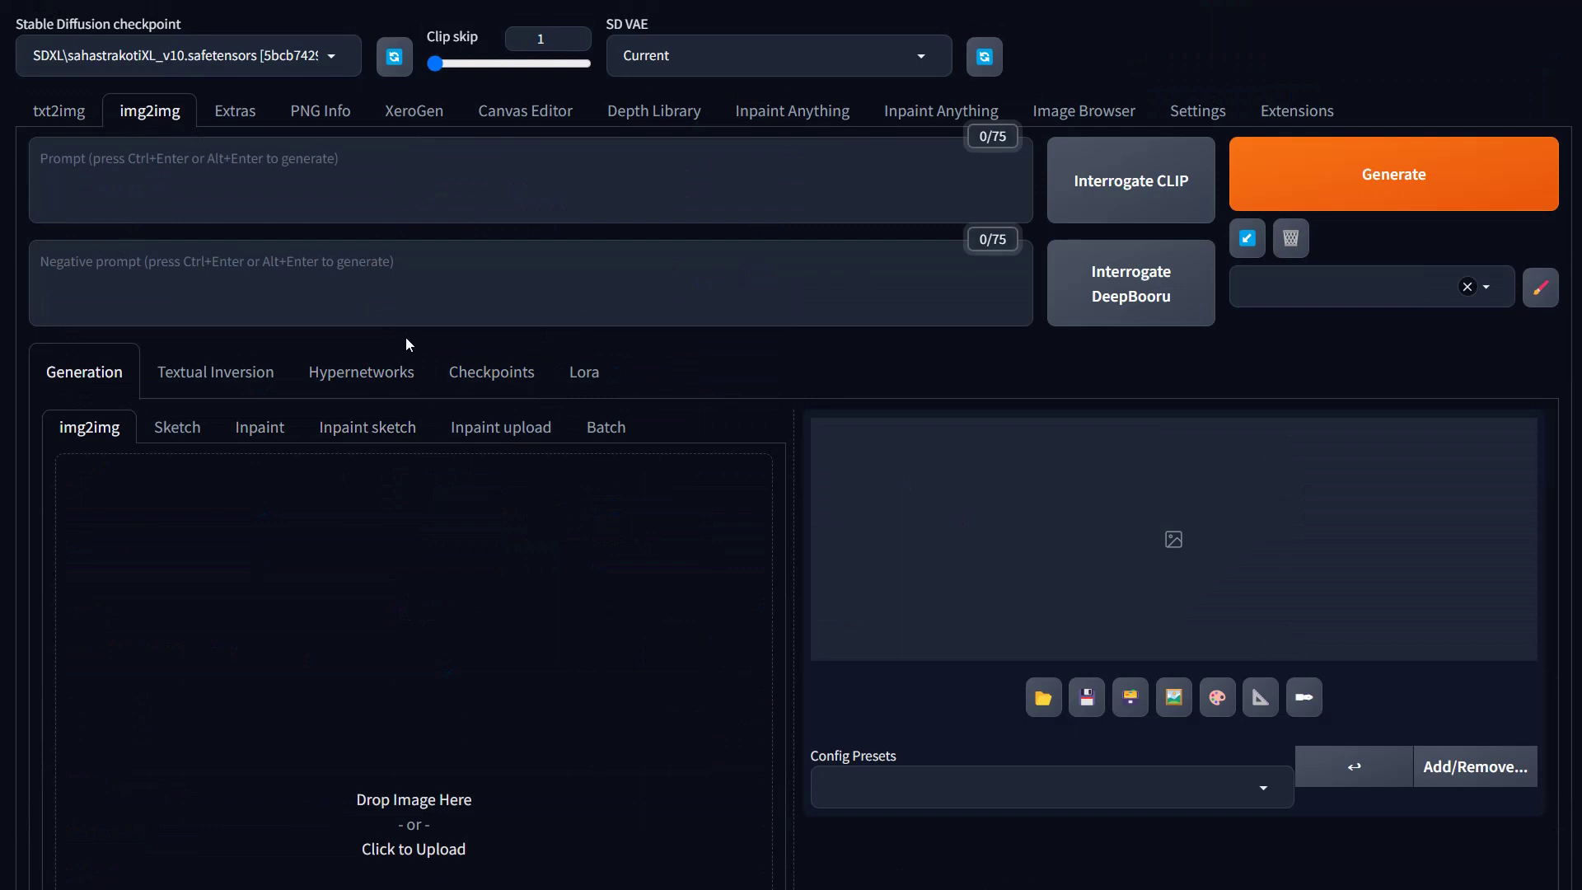
click(57, 111)
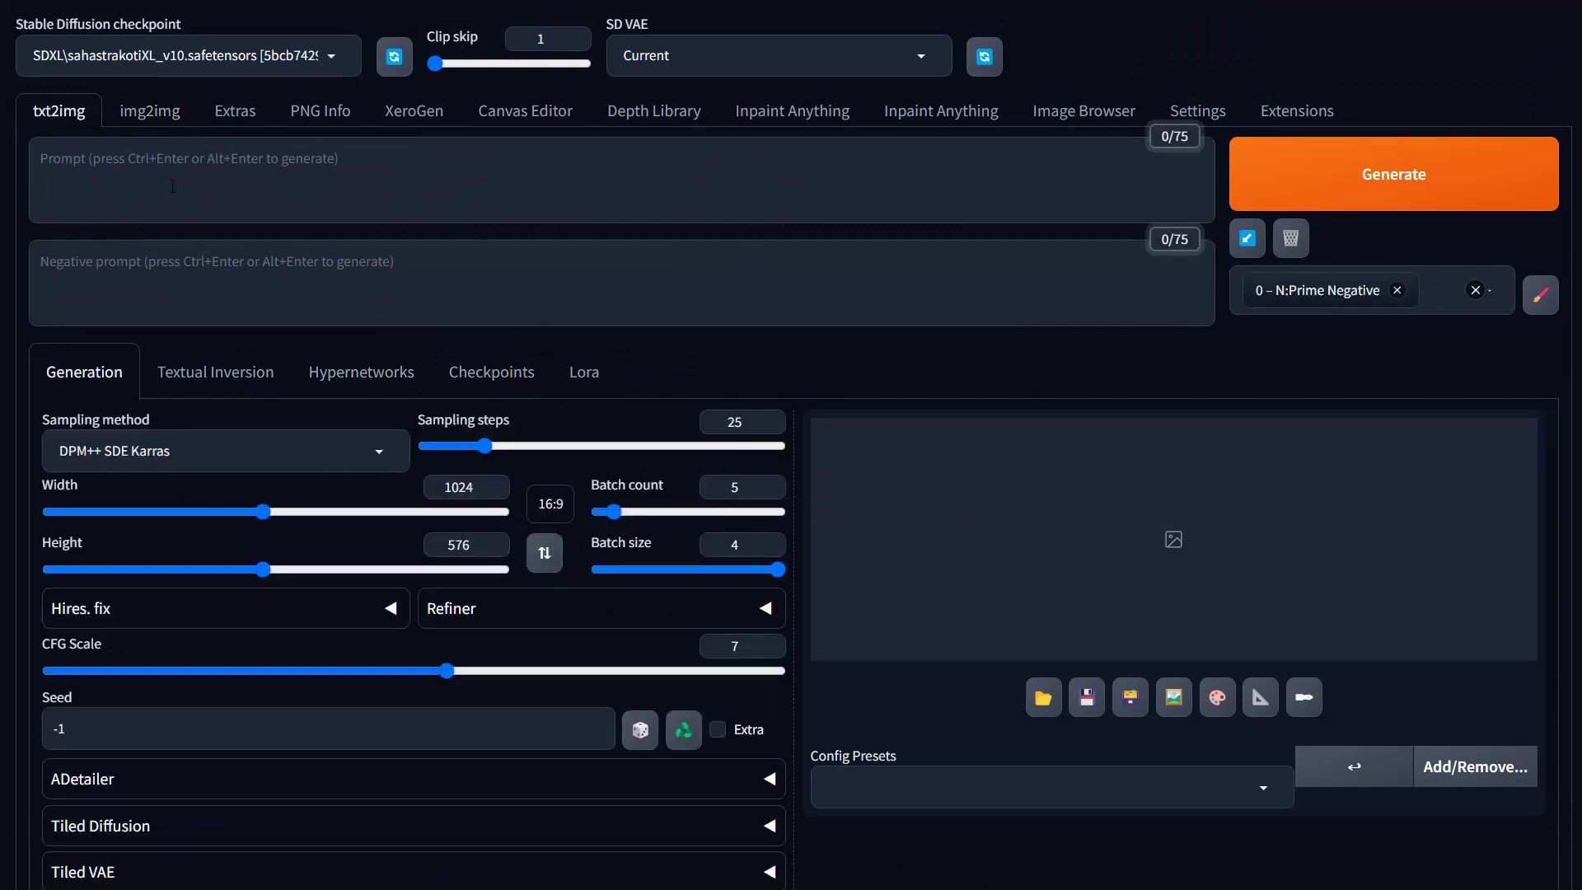
click(138, 117)
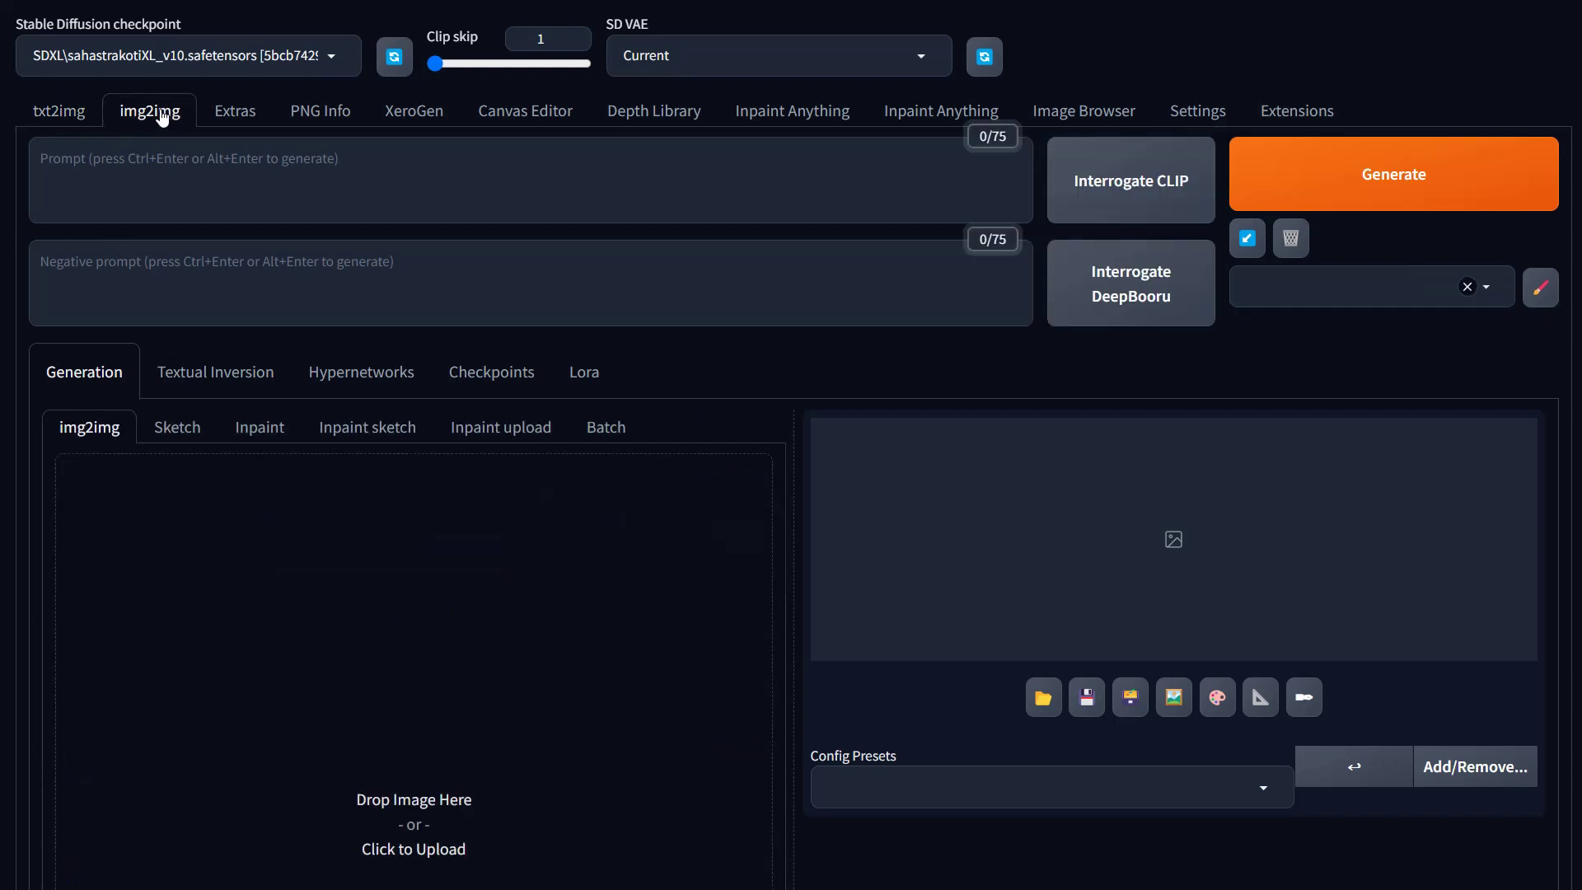
click(57, 126)
click(142, 123)
scroll(591, 637, down, 5)
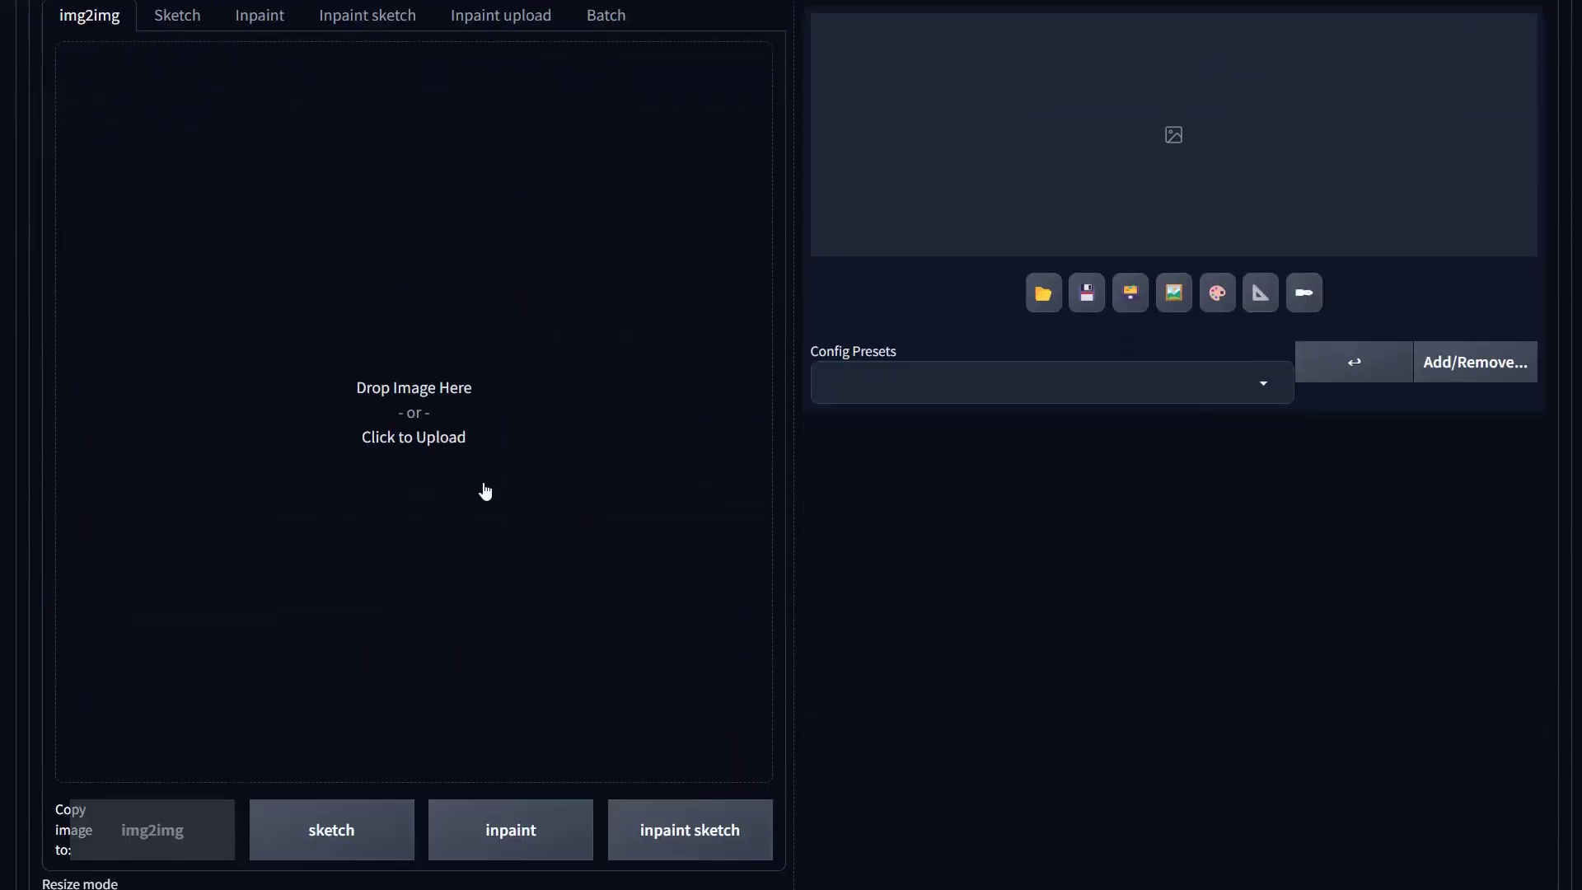
scroll(409, 388, up, 5)
click(56, 114)
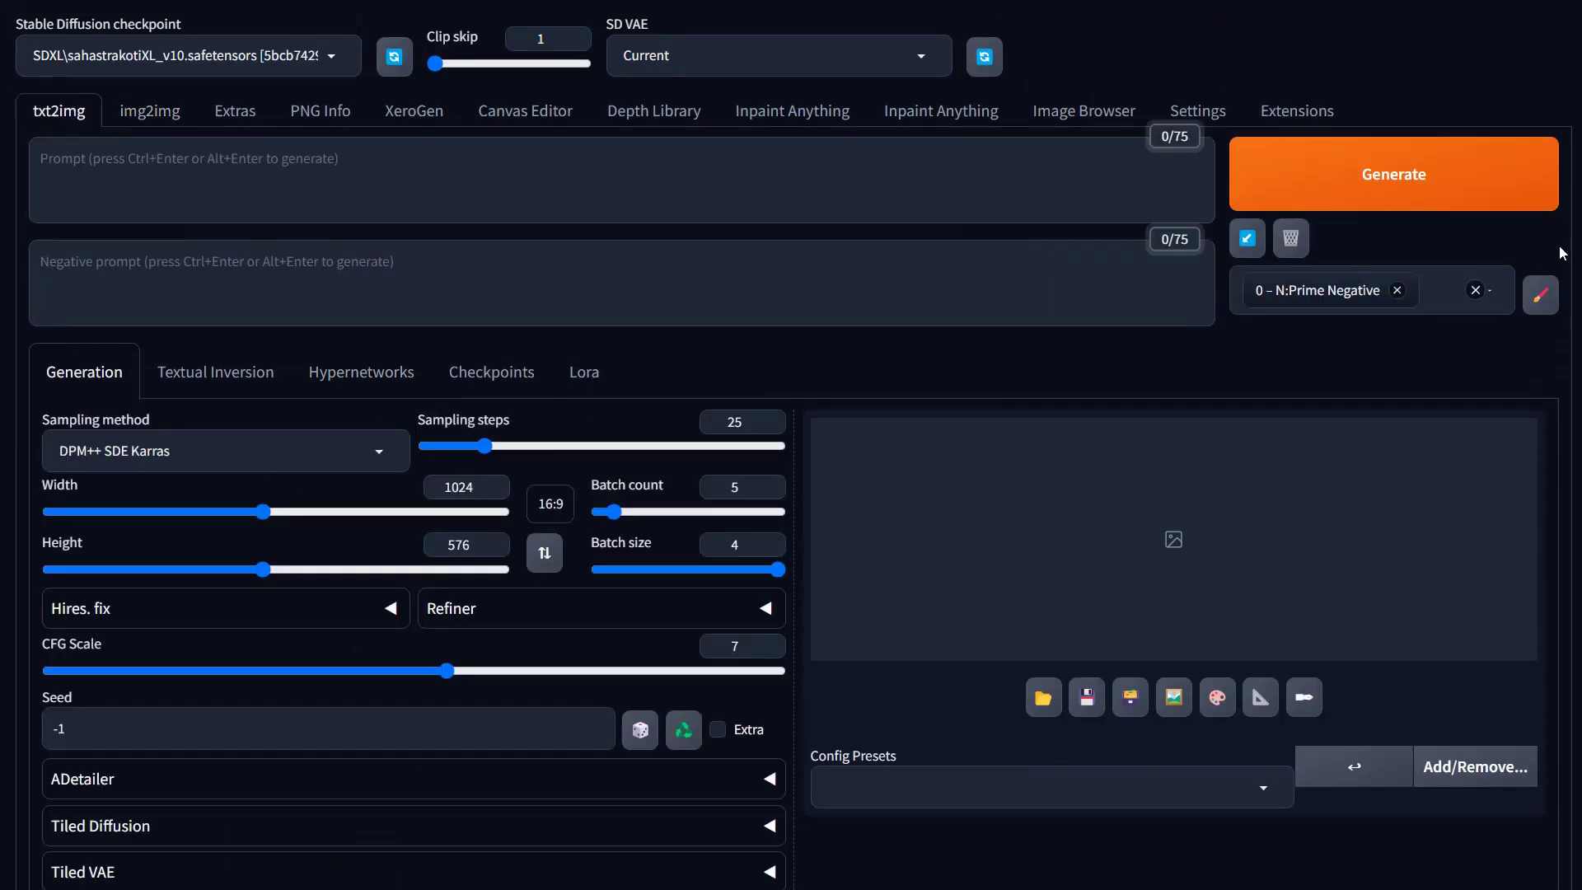
Copy all ChatGPT responses from XeroGen into the txt2img list of prompt inputs, using the "Prompts from file or textbox" script.
click(414, 113)
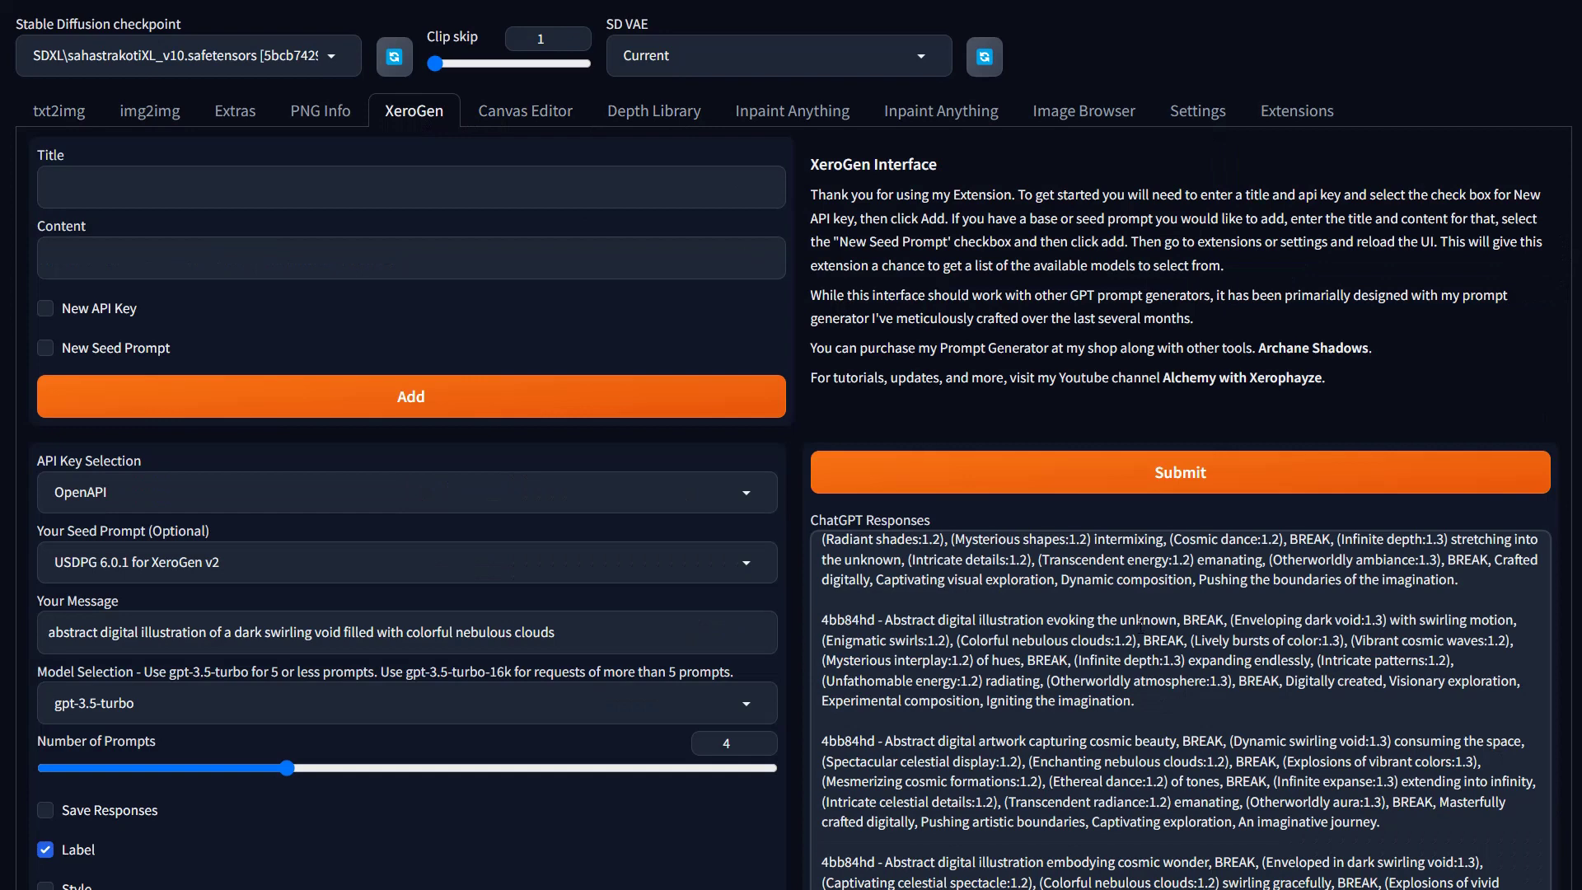
key(ctrl+a)
click(57, 110)
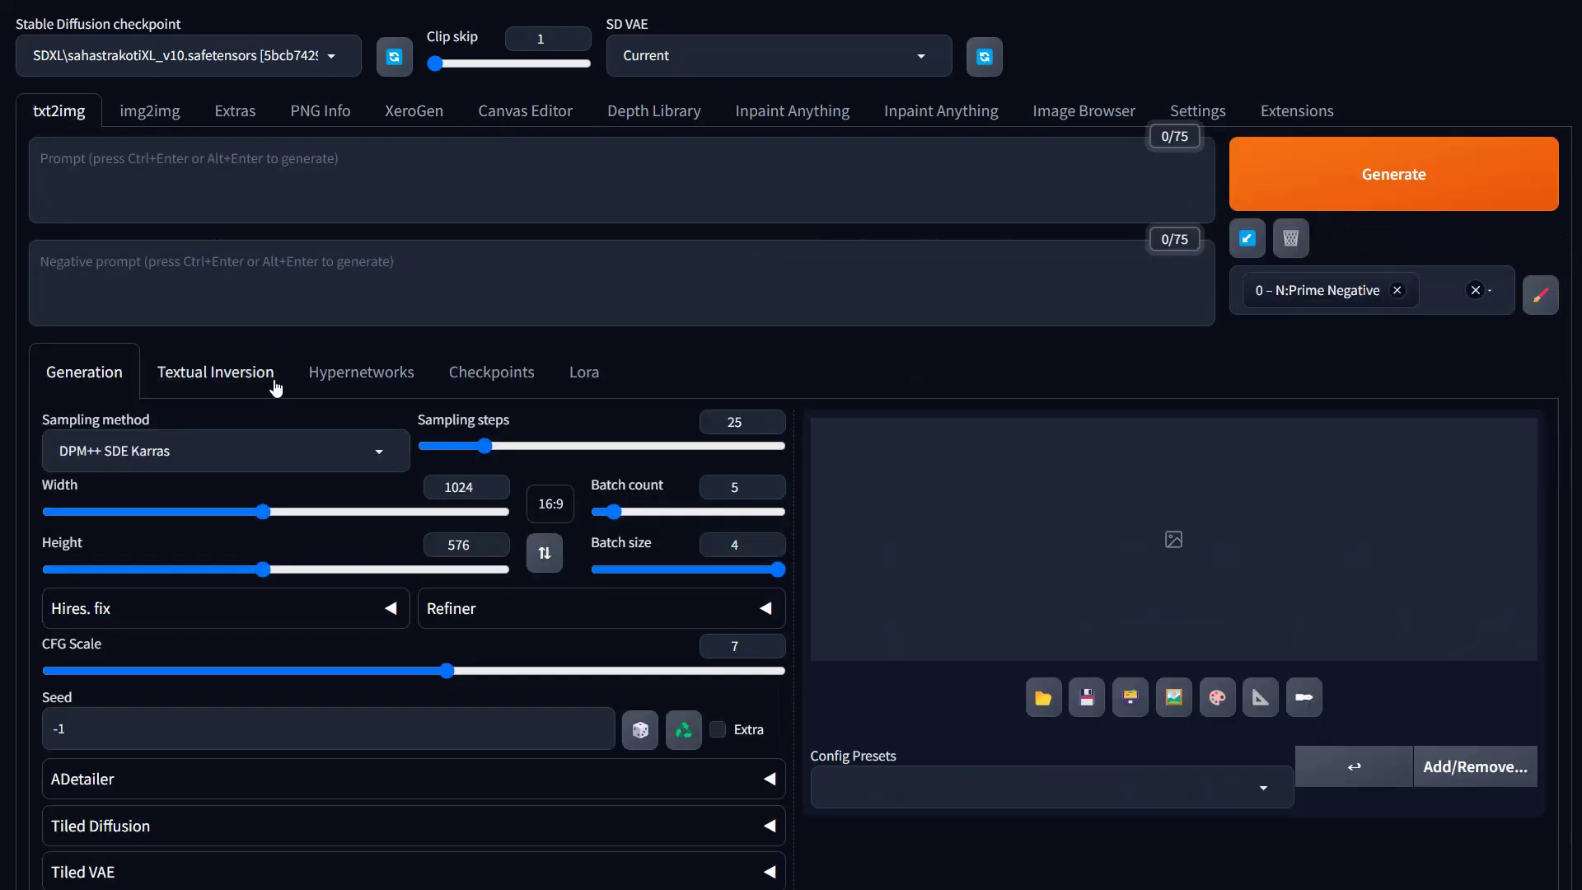
scroll(234, 759, down, 5)
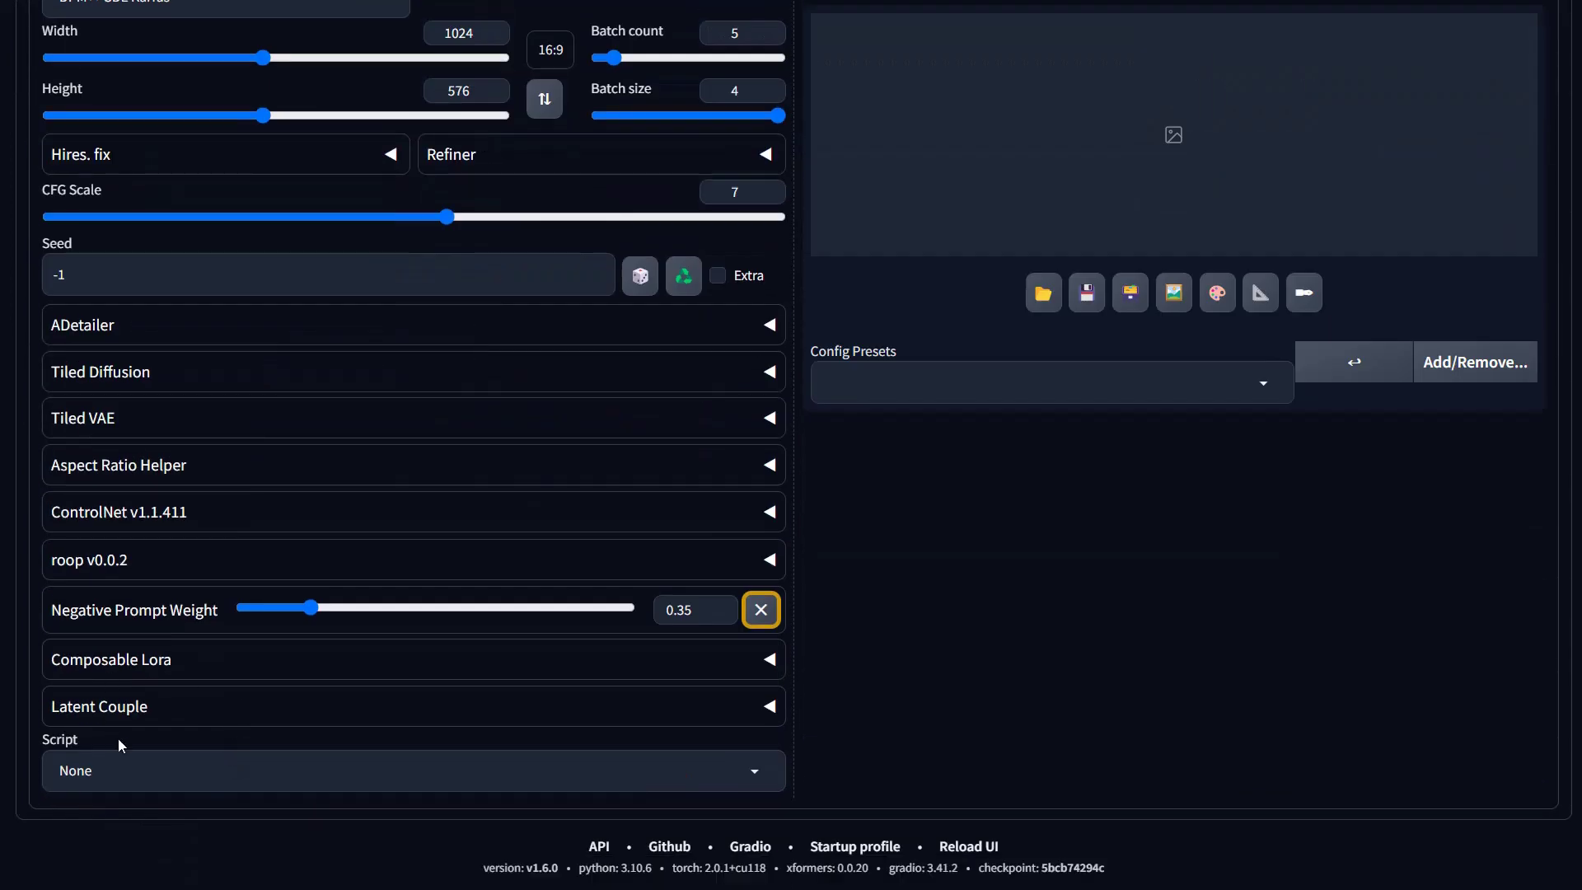
click(124, 758)
click(132, 651)
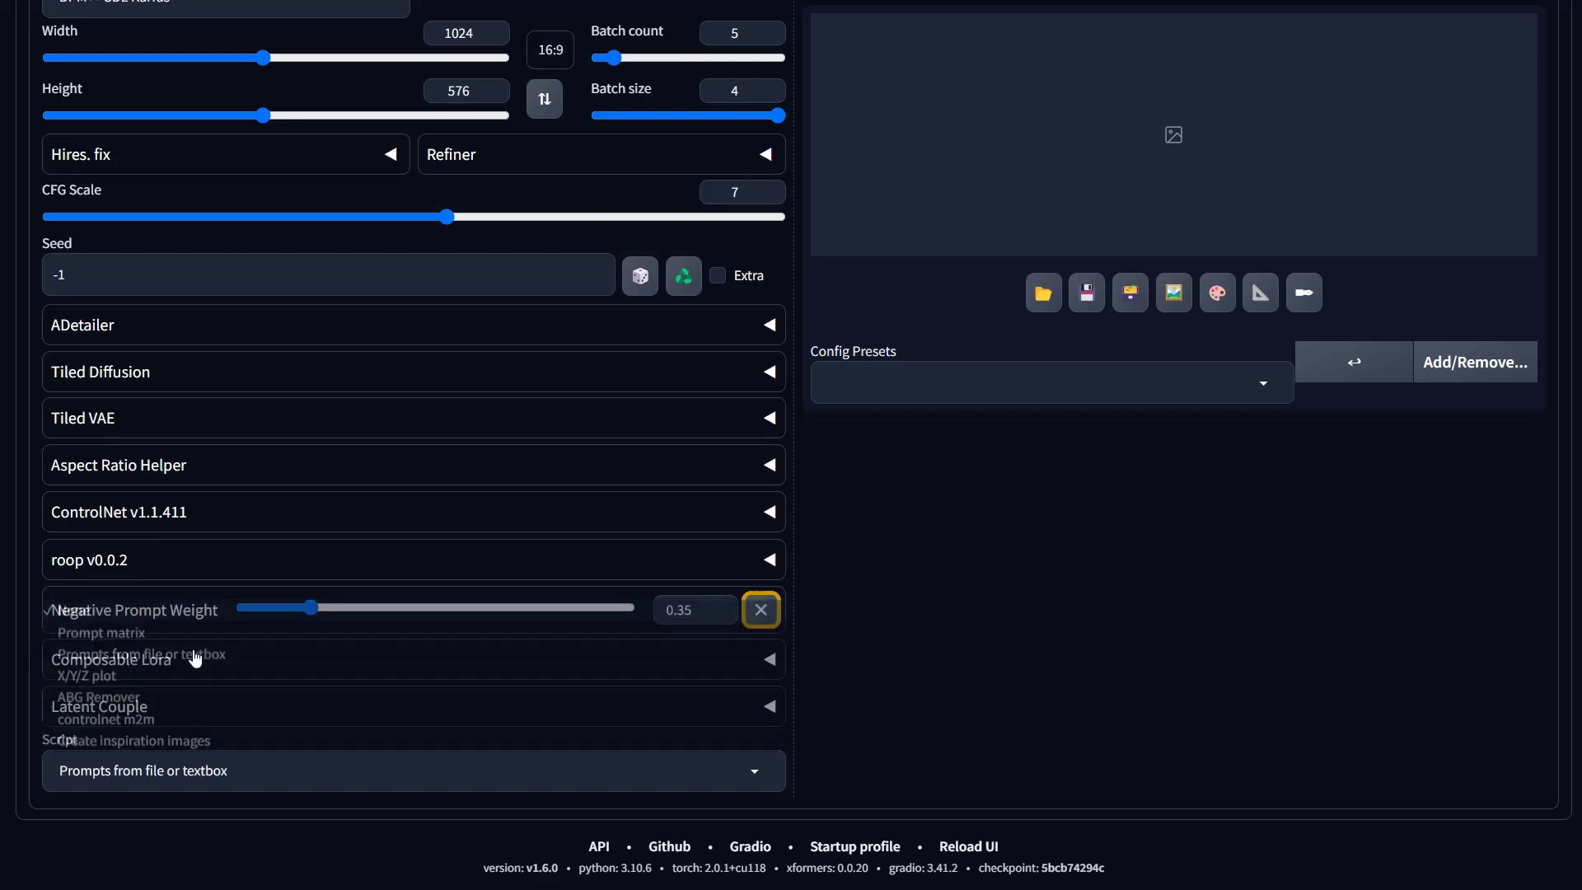
scroll(239, 824, down, 2)
click(351, 765)
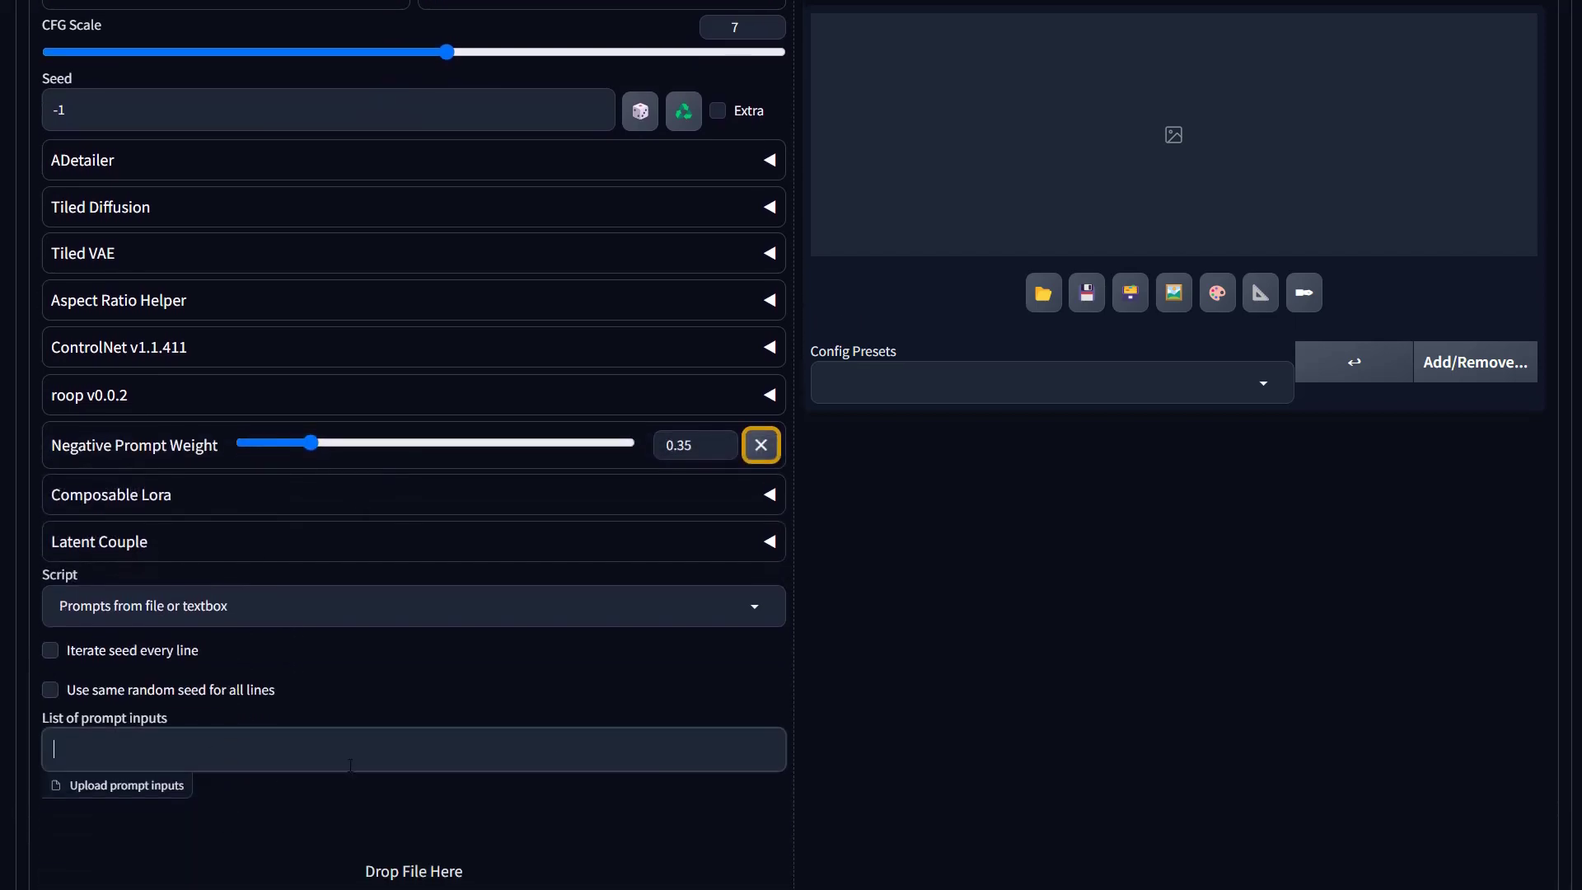
key(ctrl+v)
Remove the N:Prime Negative style from txt2img and check the remaining generation and script settings.
scroll(1035, 635, up, 9)
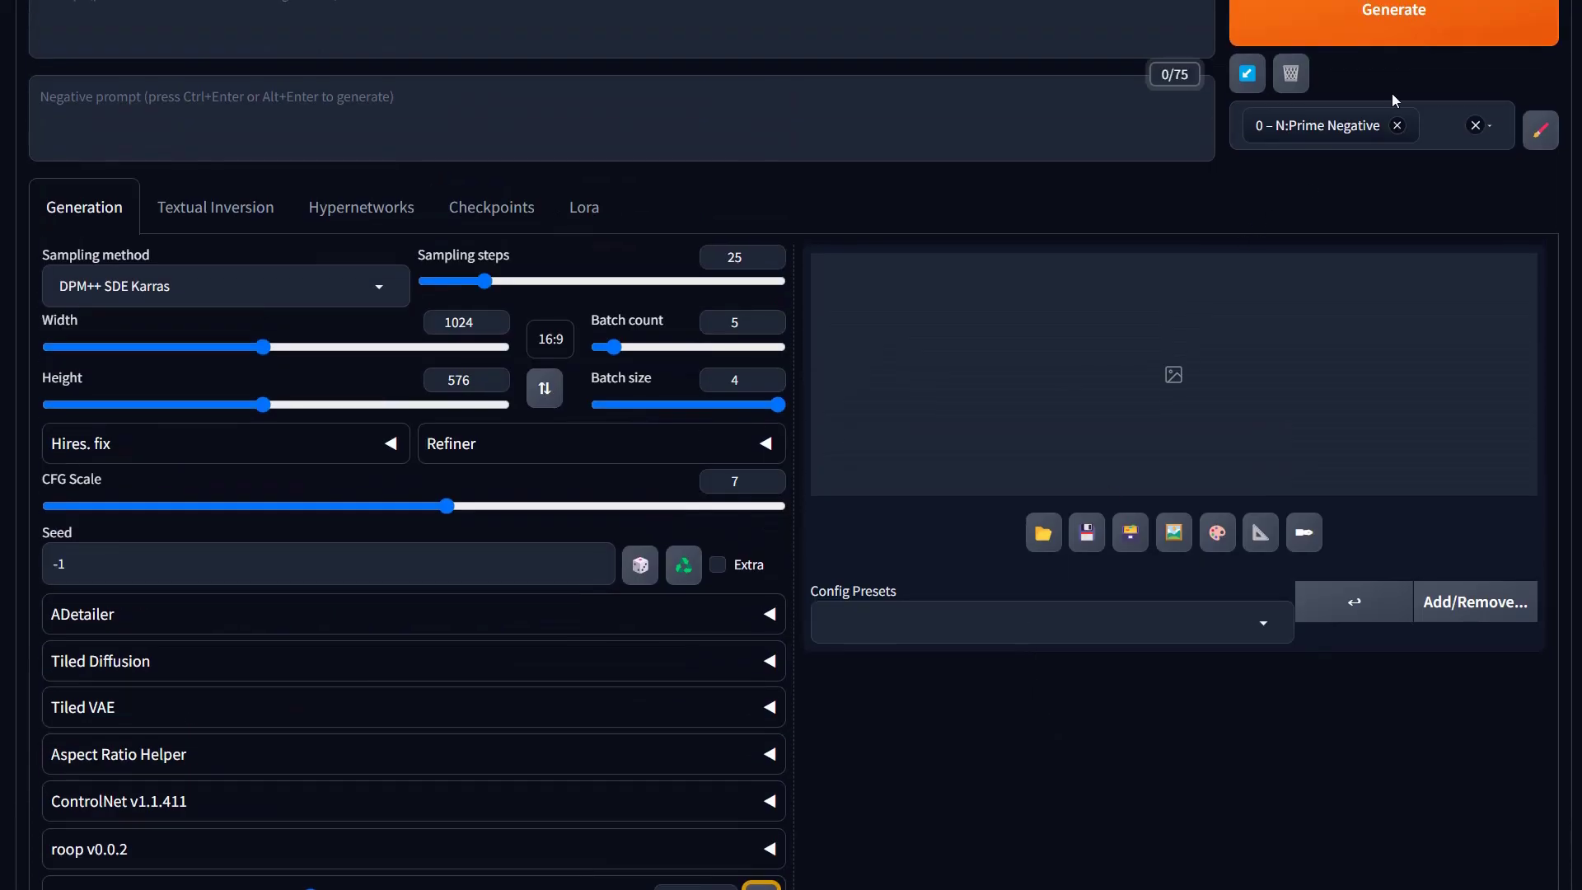
click(1399, 127)
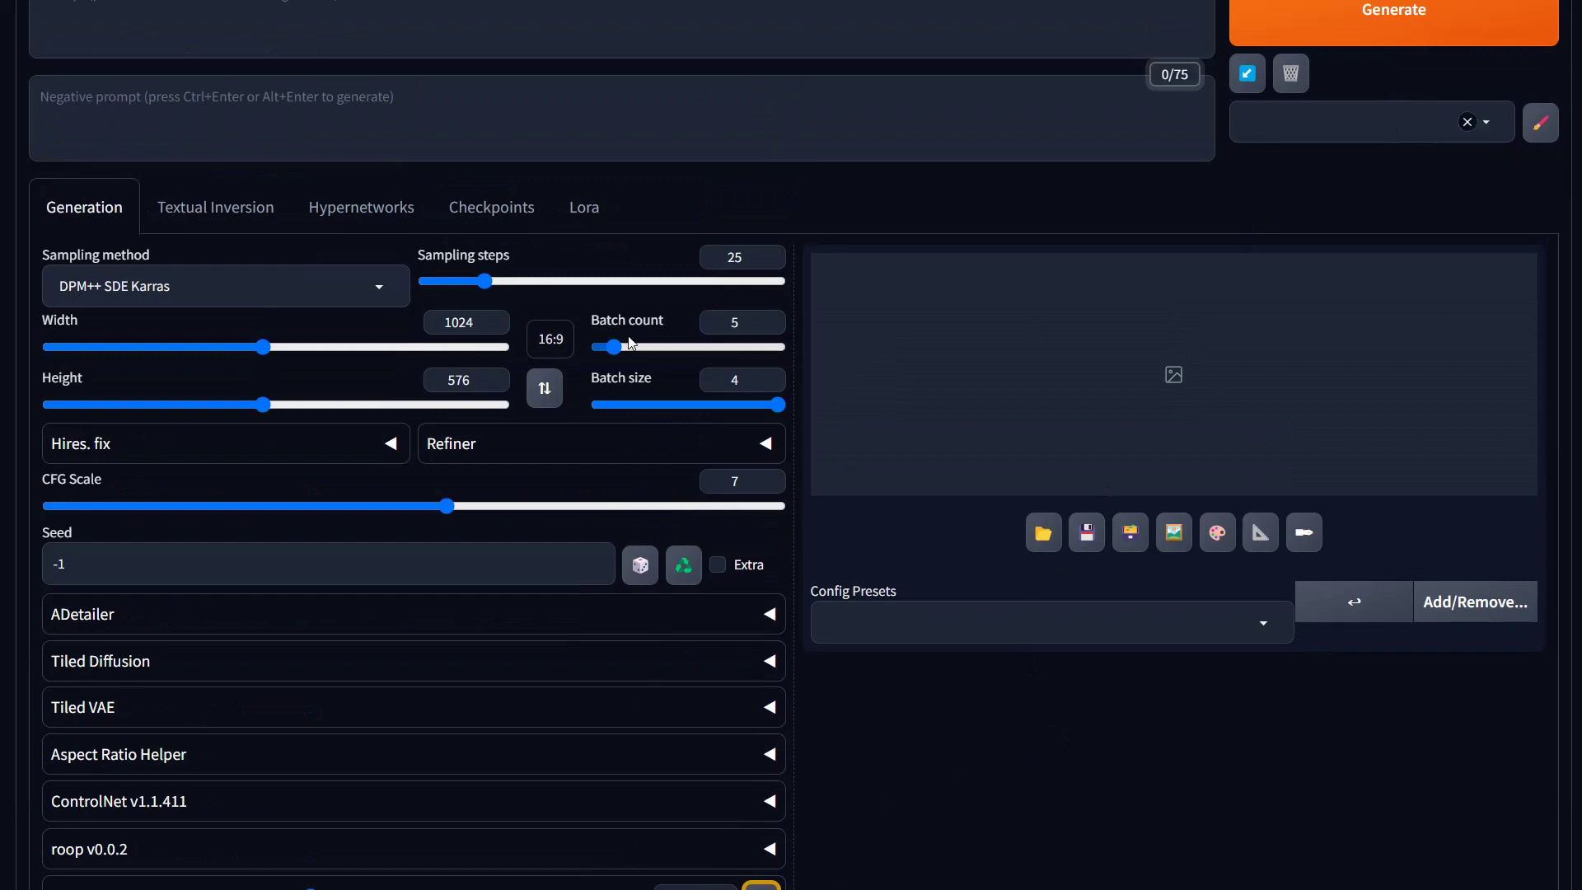
scroll(554, 626, down, 6)
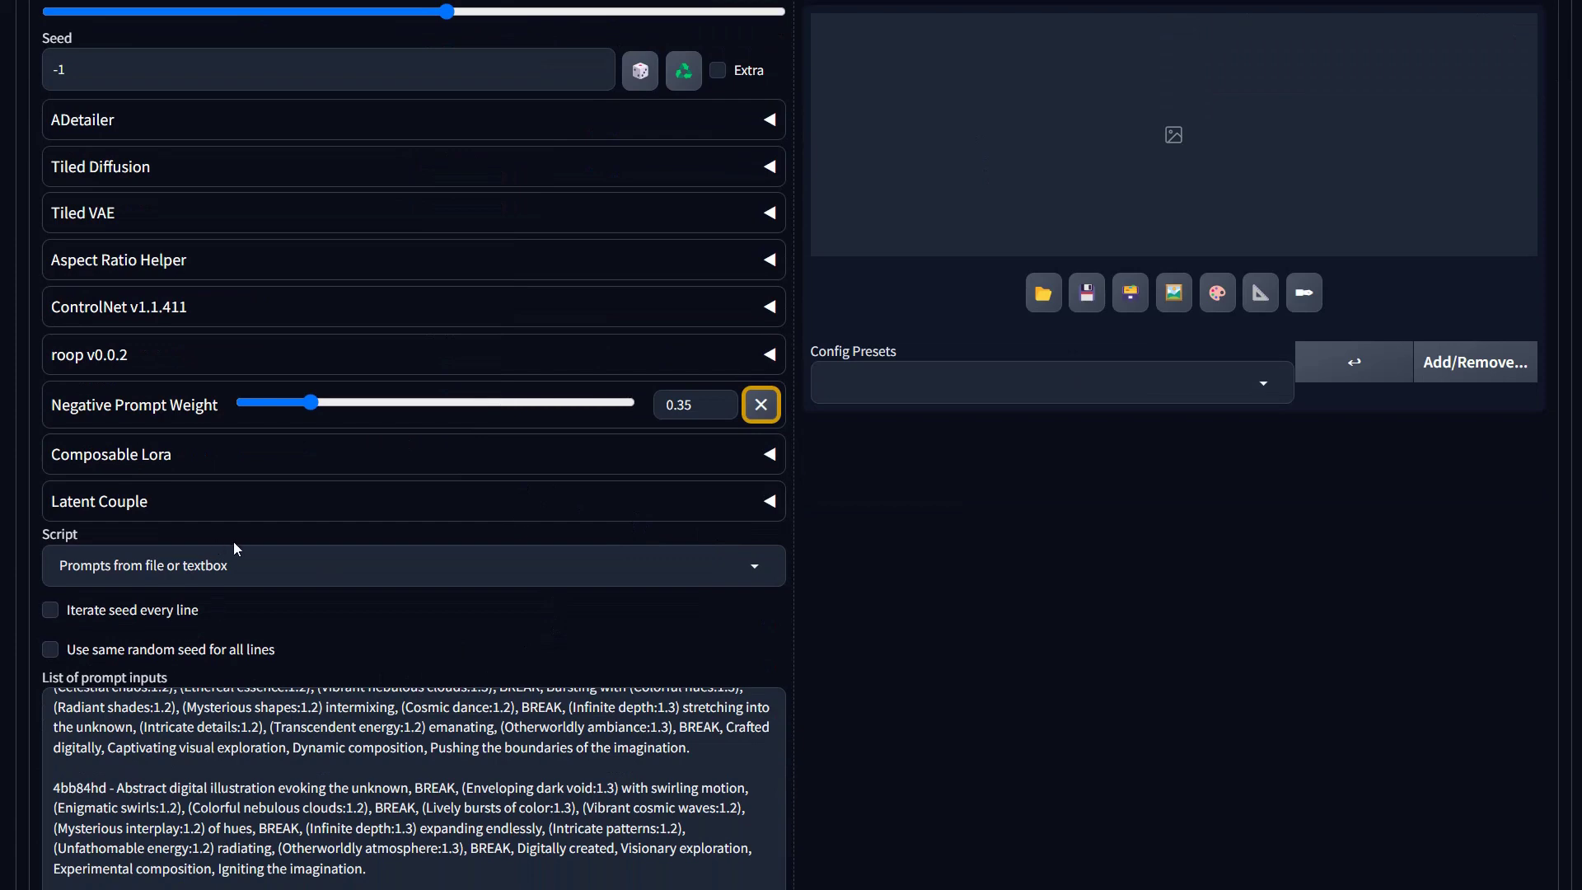
scroll(1131, 481, up, 8)
scroll(434, 811, down, 5)
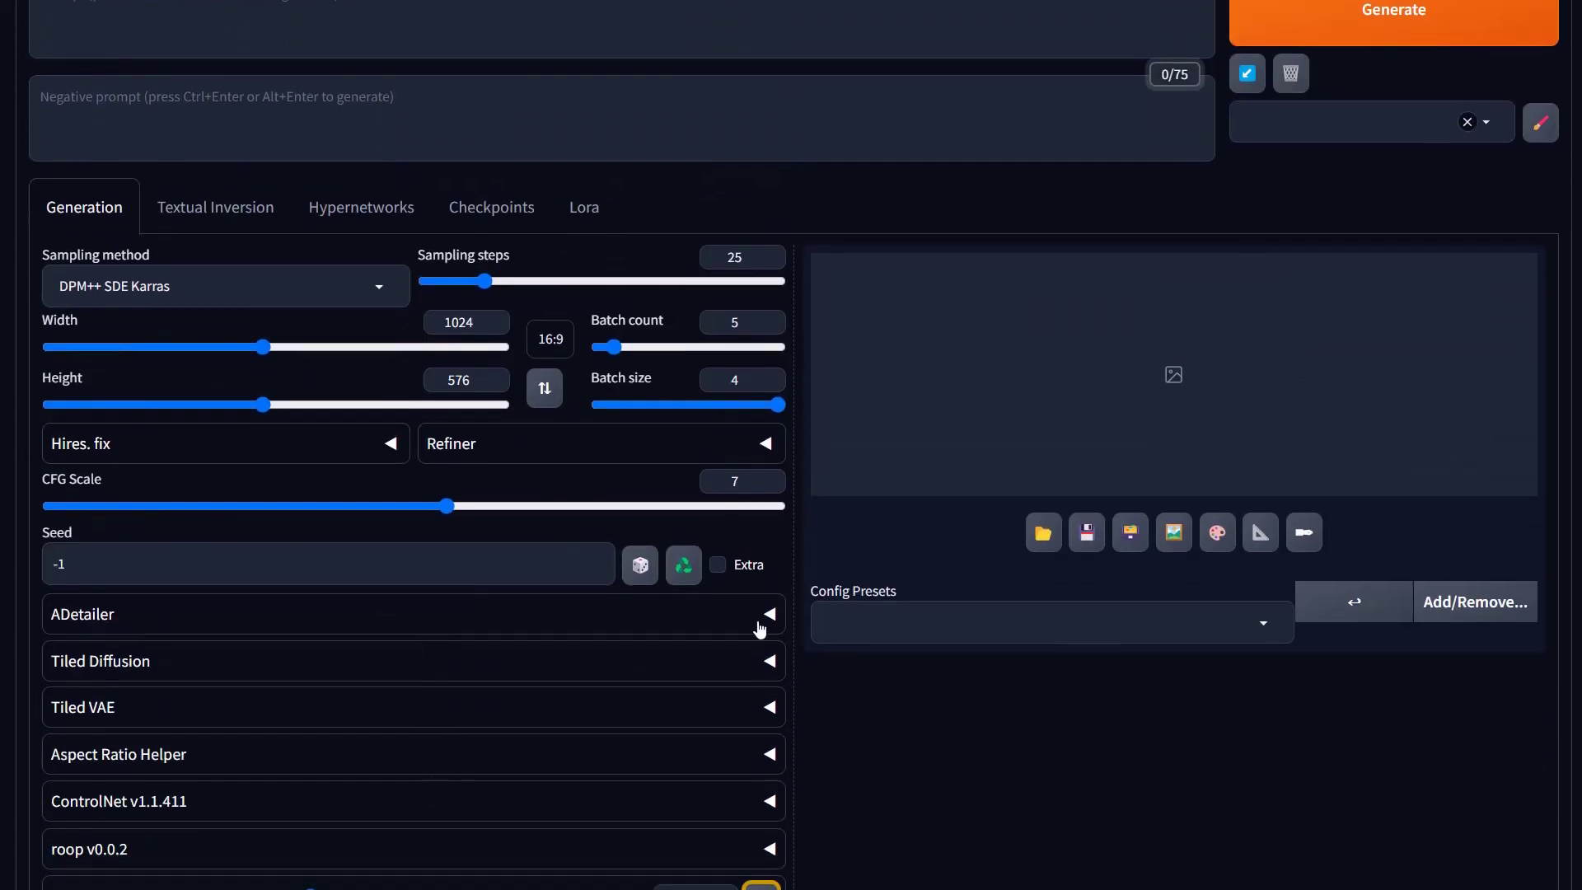
scroll(1107, 525, up, 5)
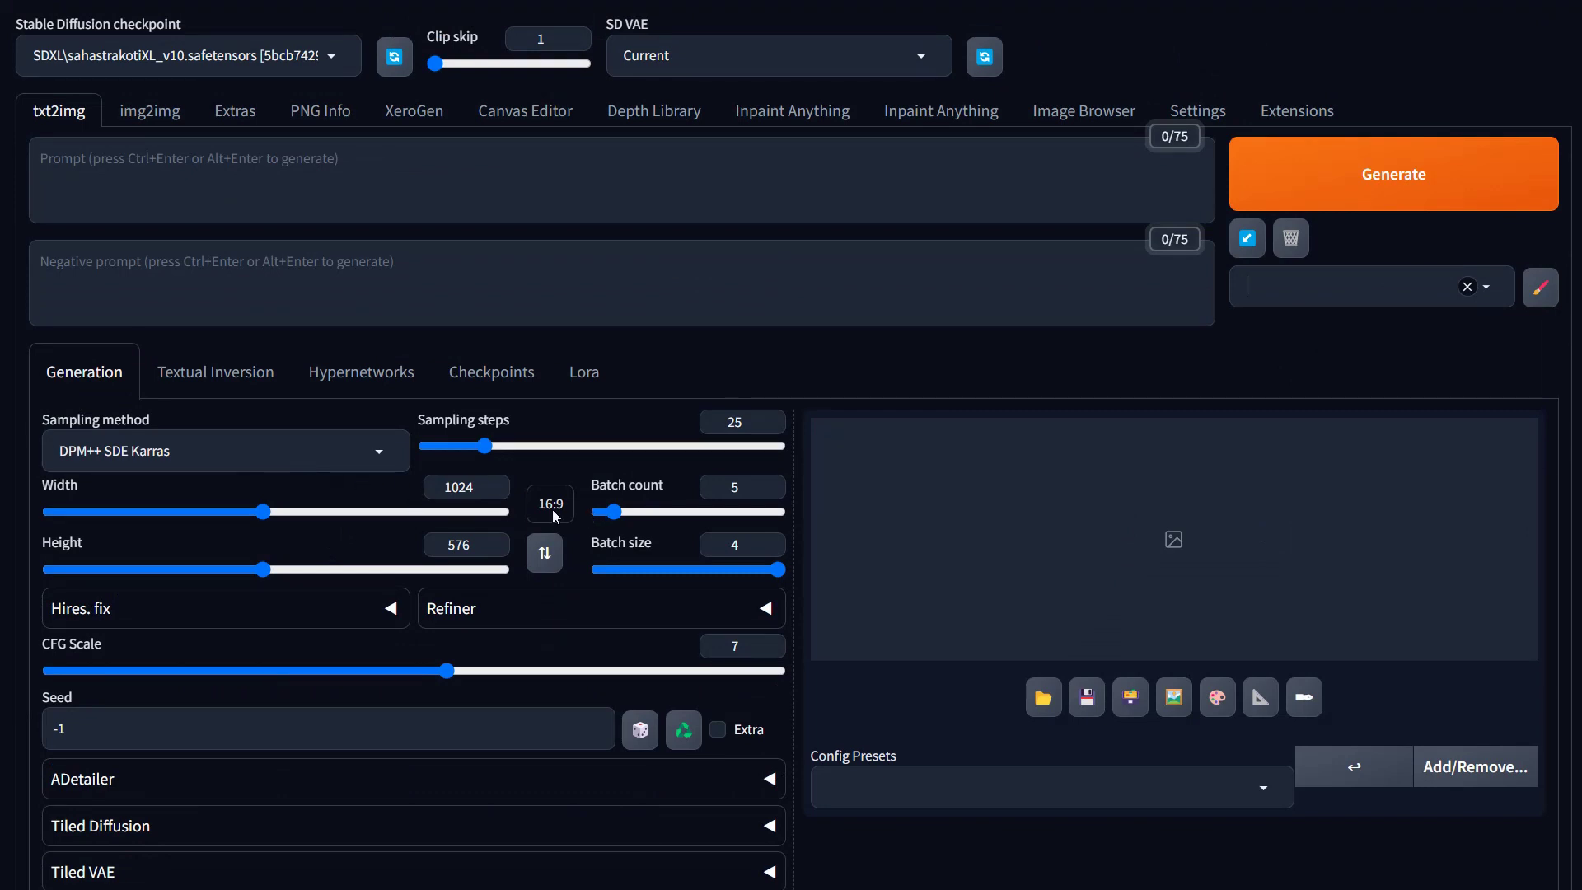
Set both the batch count and batch size to 1 and generate images from the prompt list.
click(597, 511)
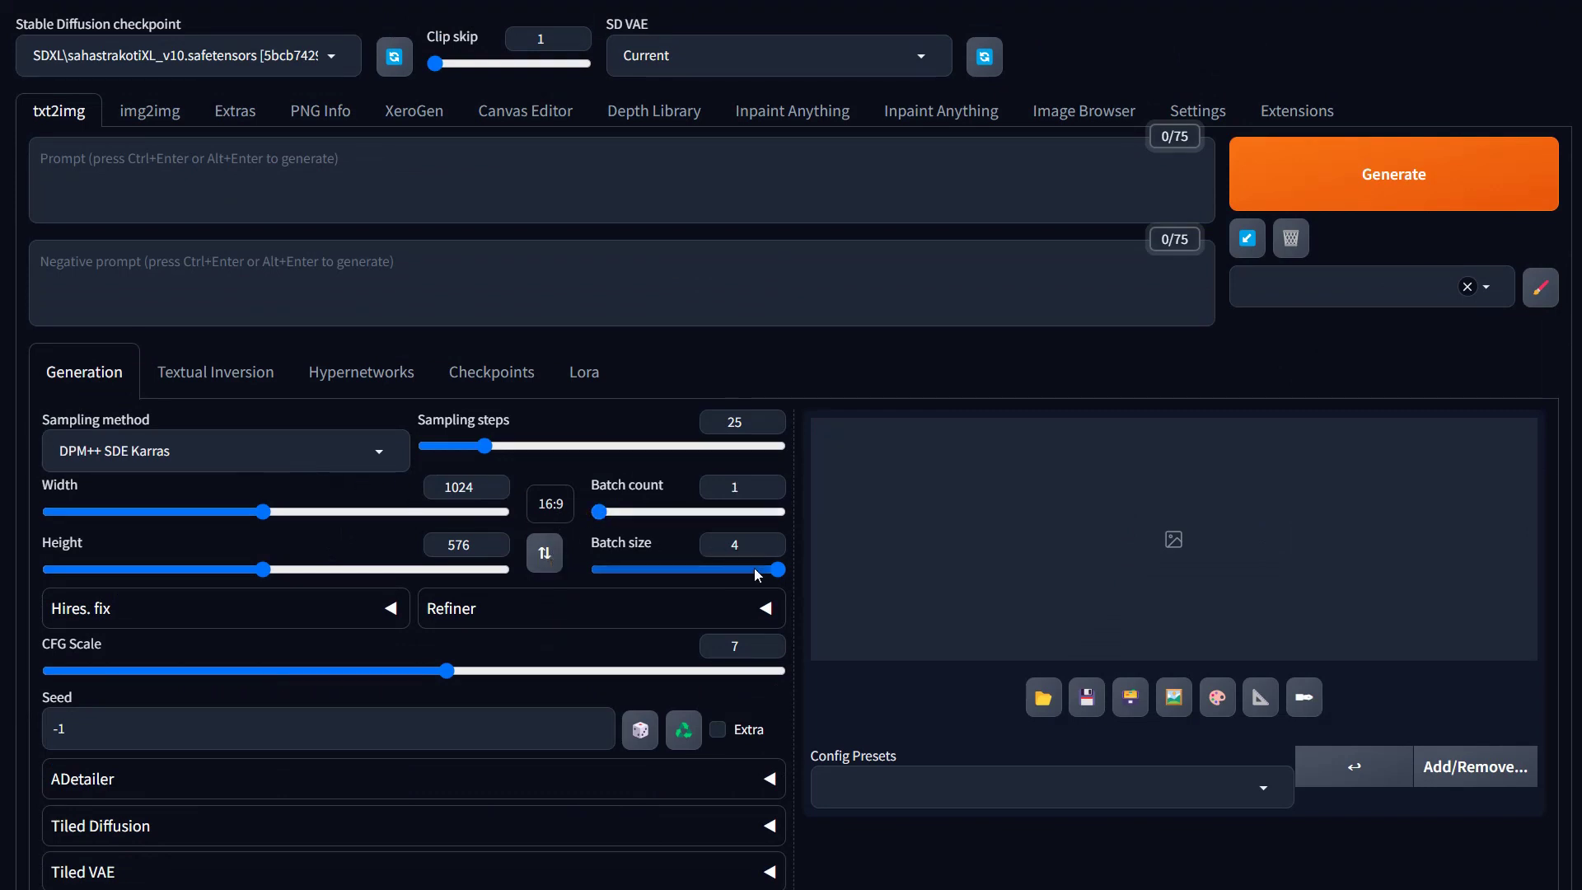
drag(778, 570, 539, 583)
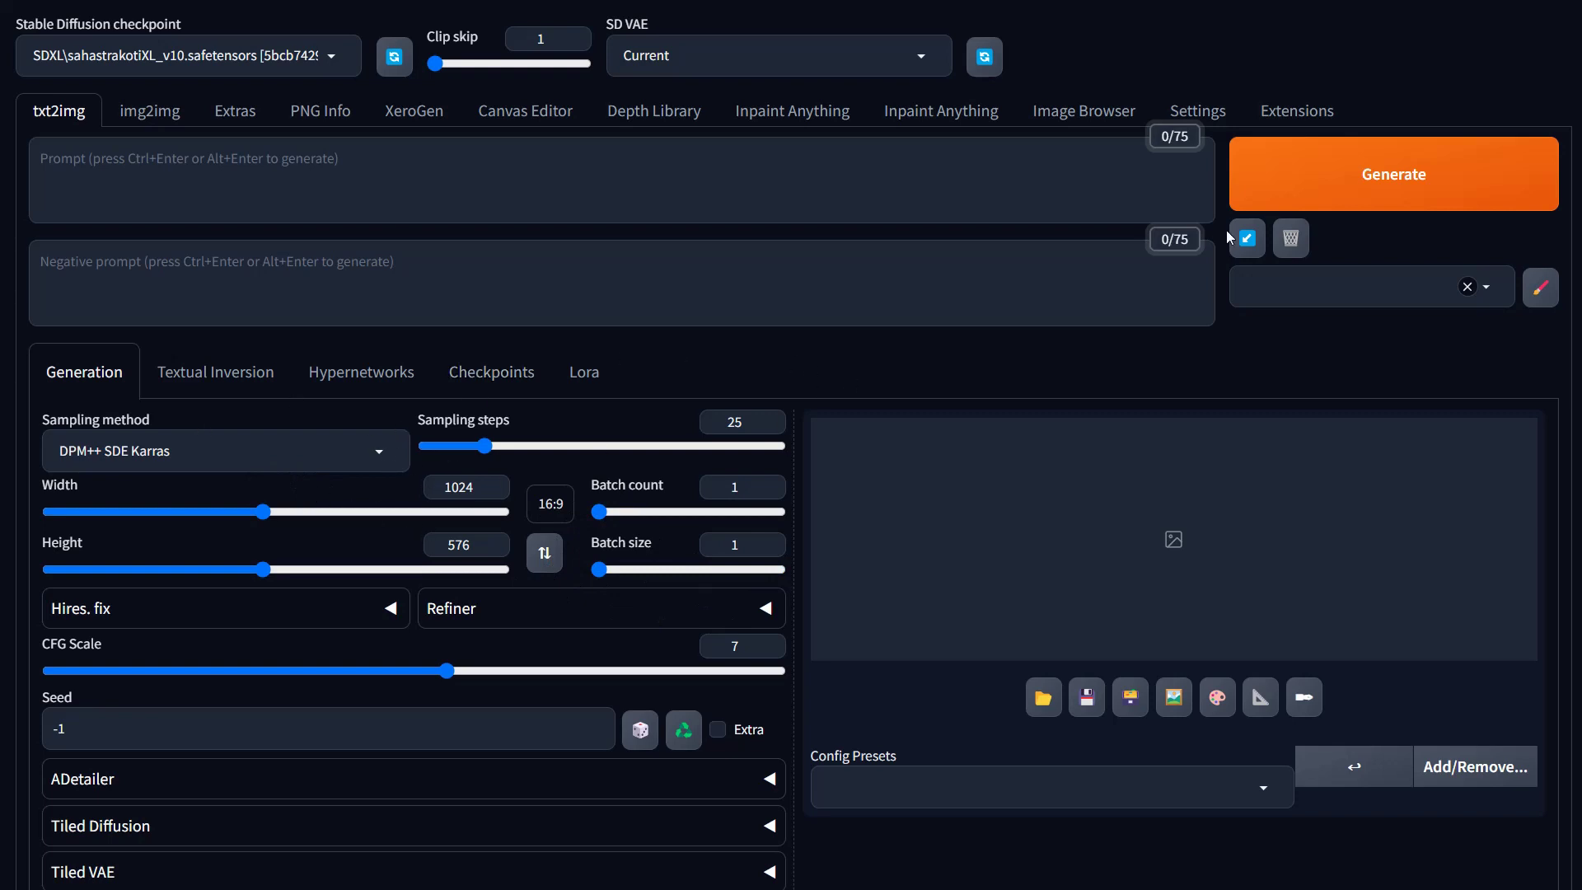
click(1373, 197)
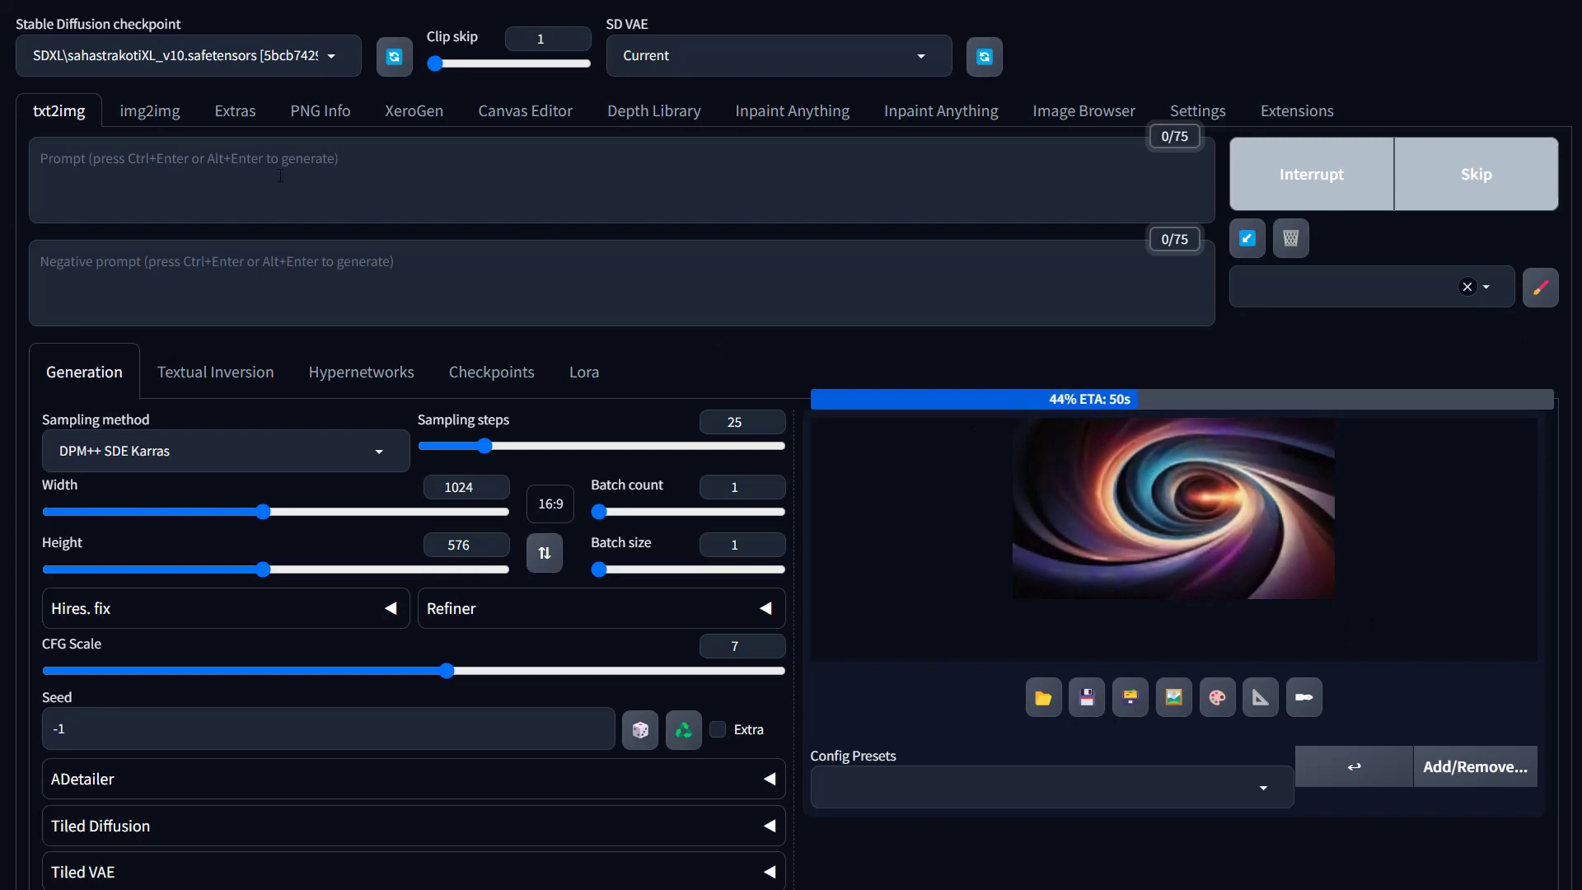
Browse the available Stable Diffusion checkpoints, including the models in the SDXL folder.
click(334, 63)
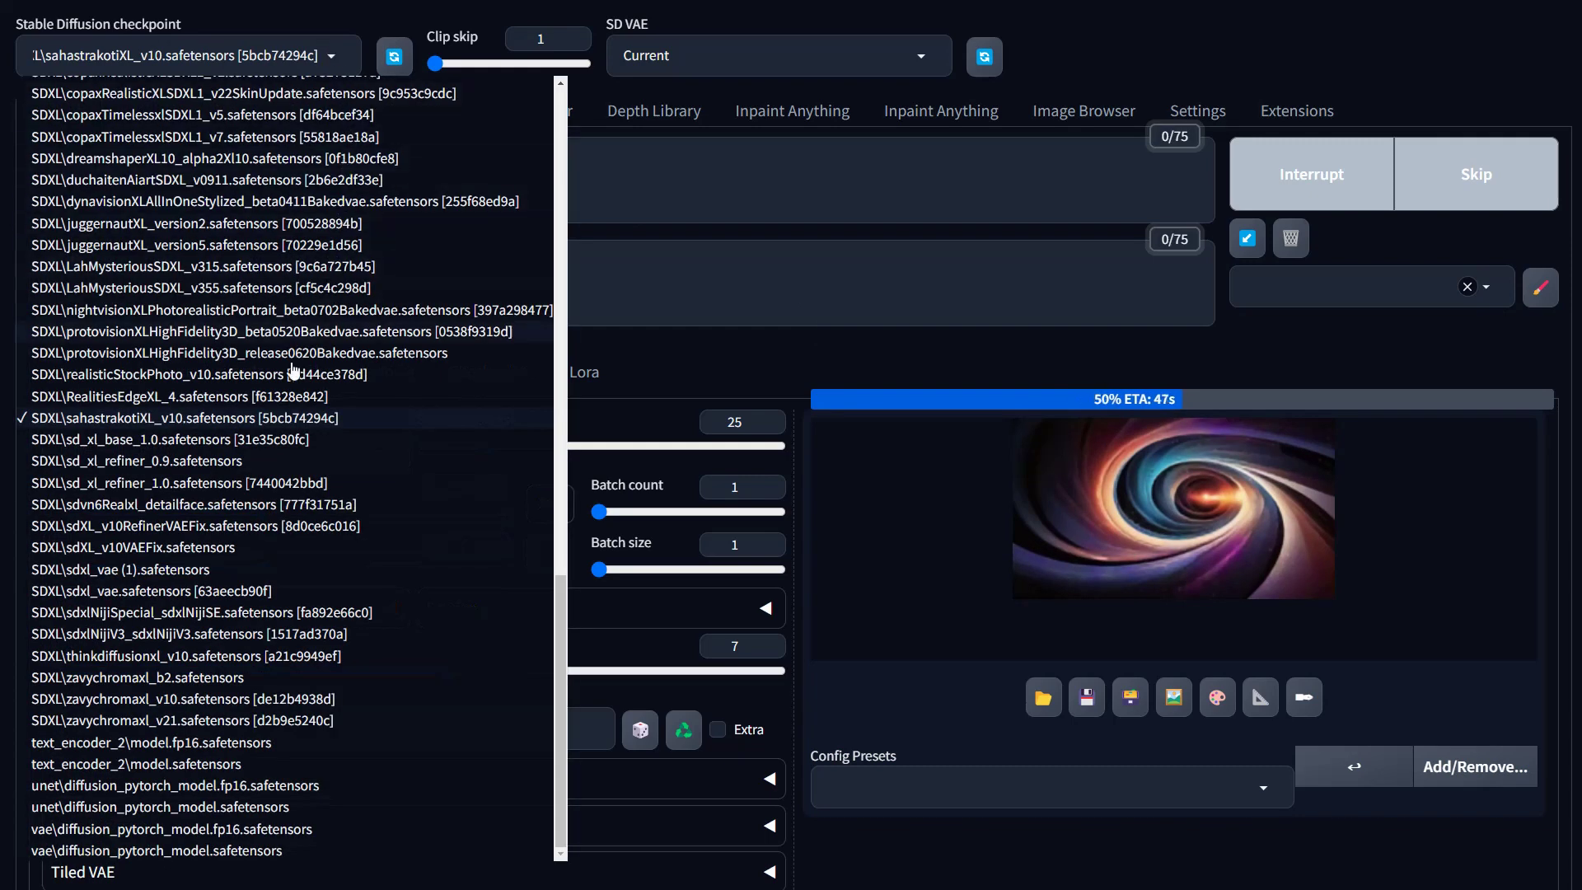
scroll(132, 494, up, 1)
scroll(132, 495, up, 15)
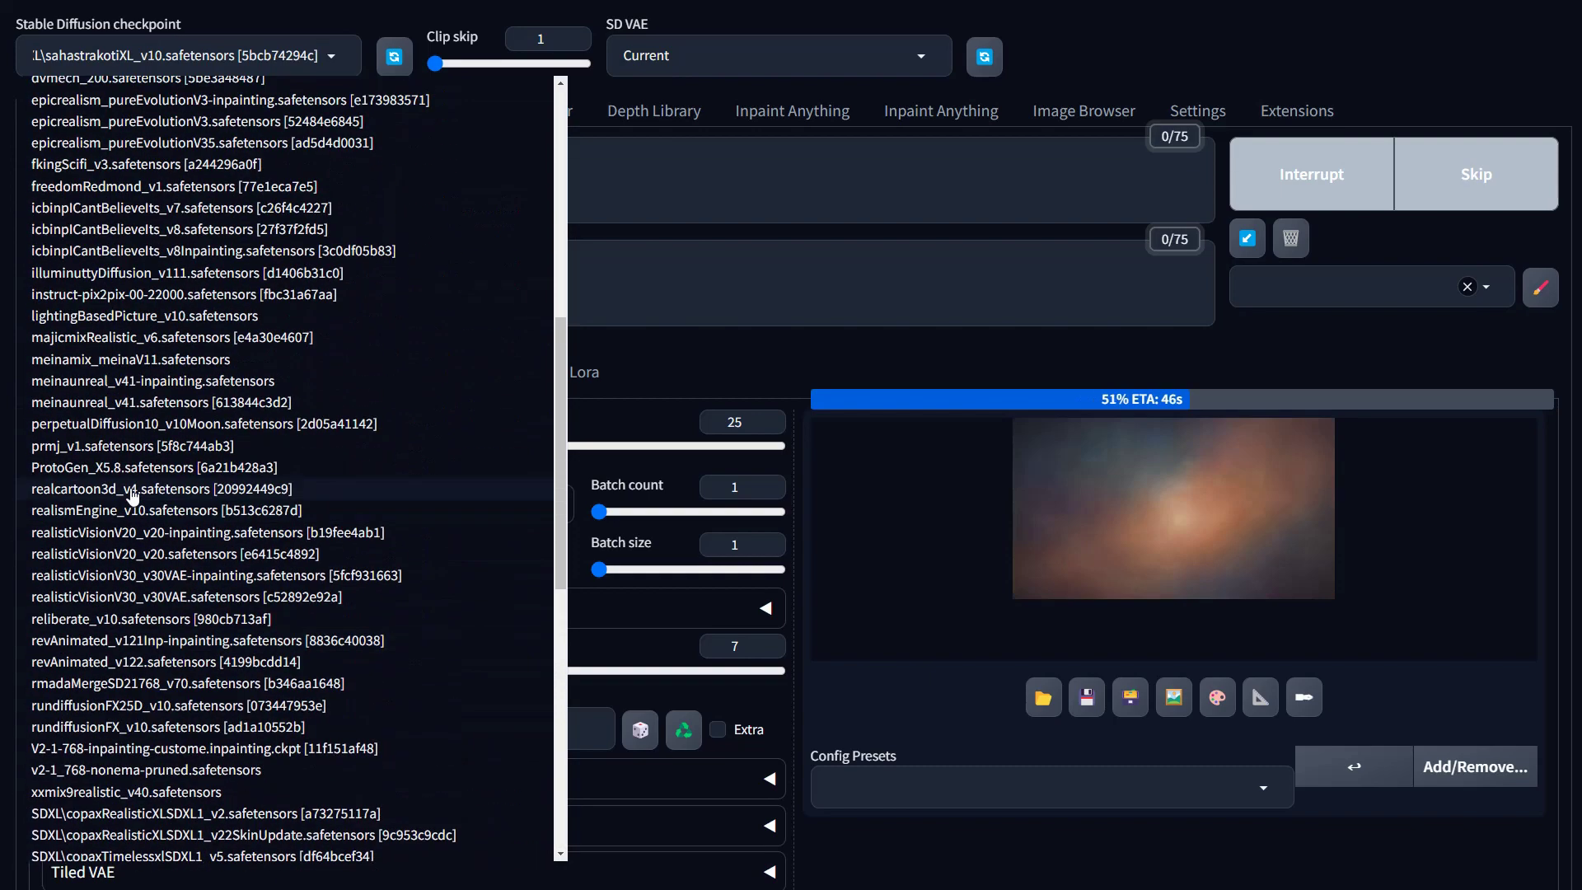
scroll(132, 493, up, 6)
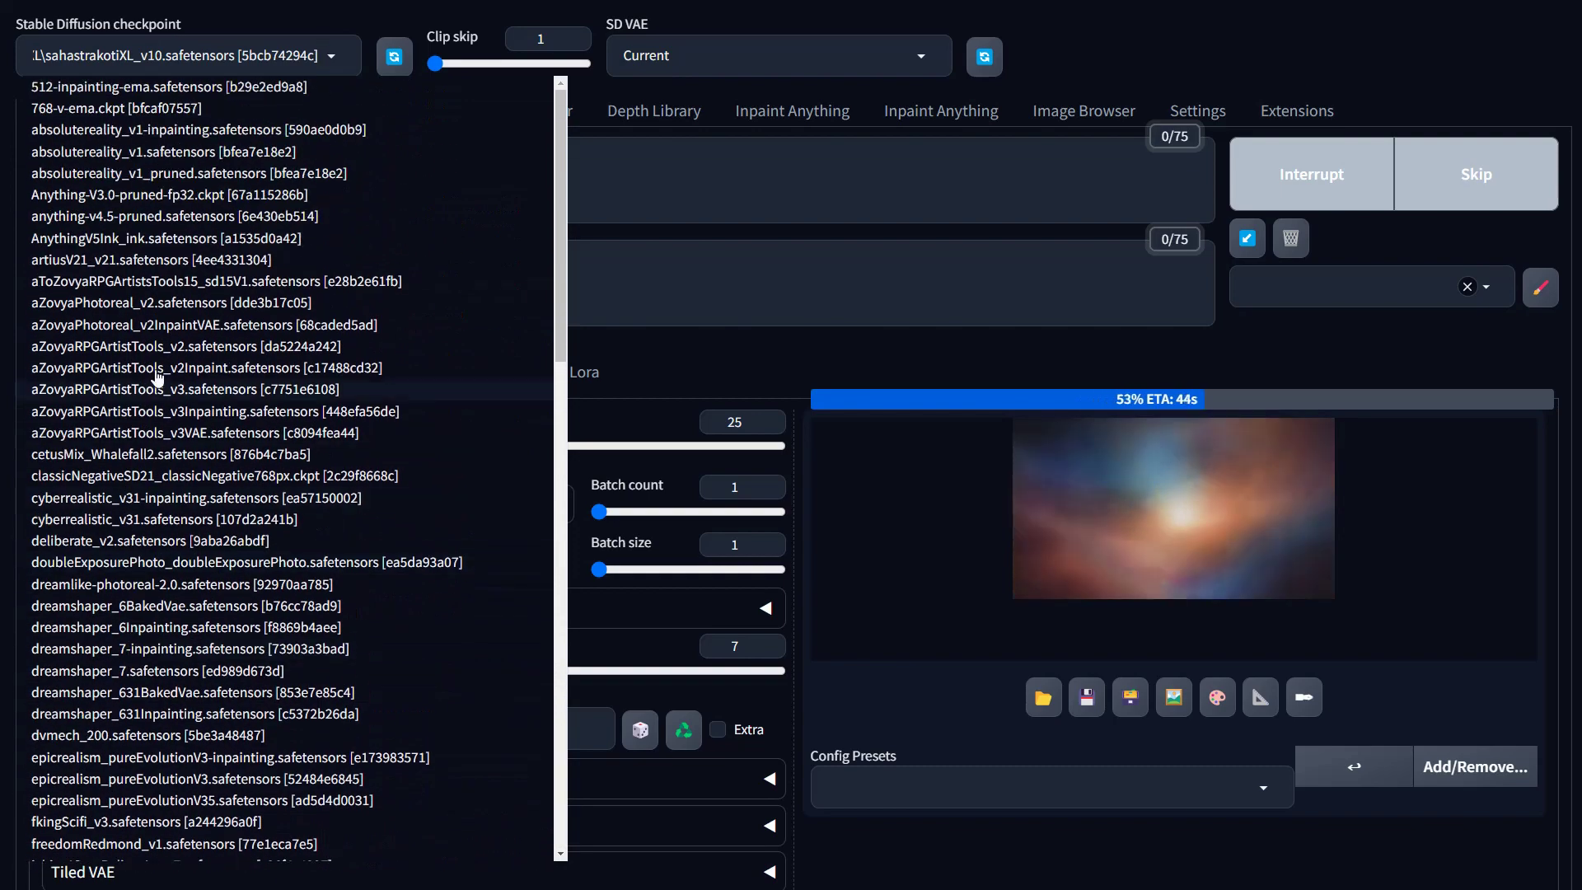
scroll(165, 391, down, 20)
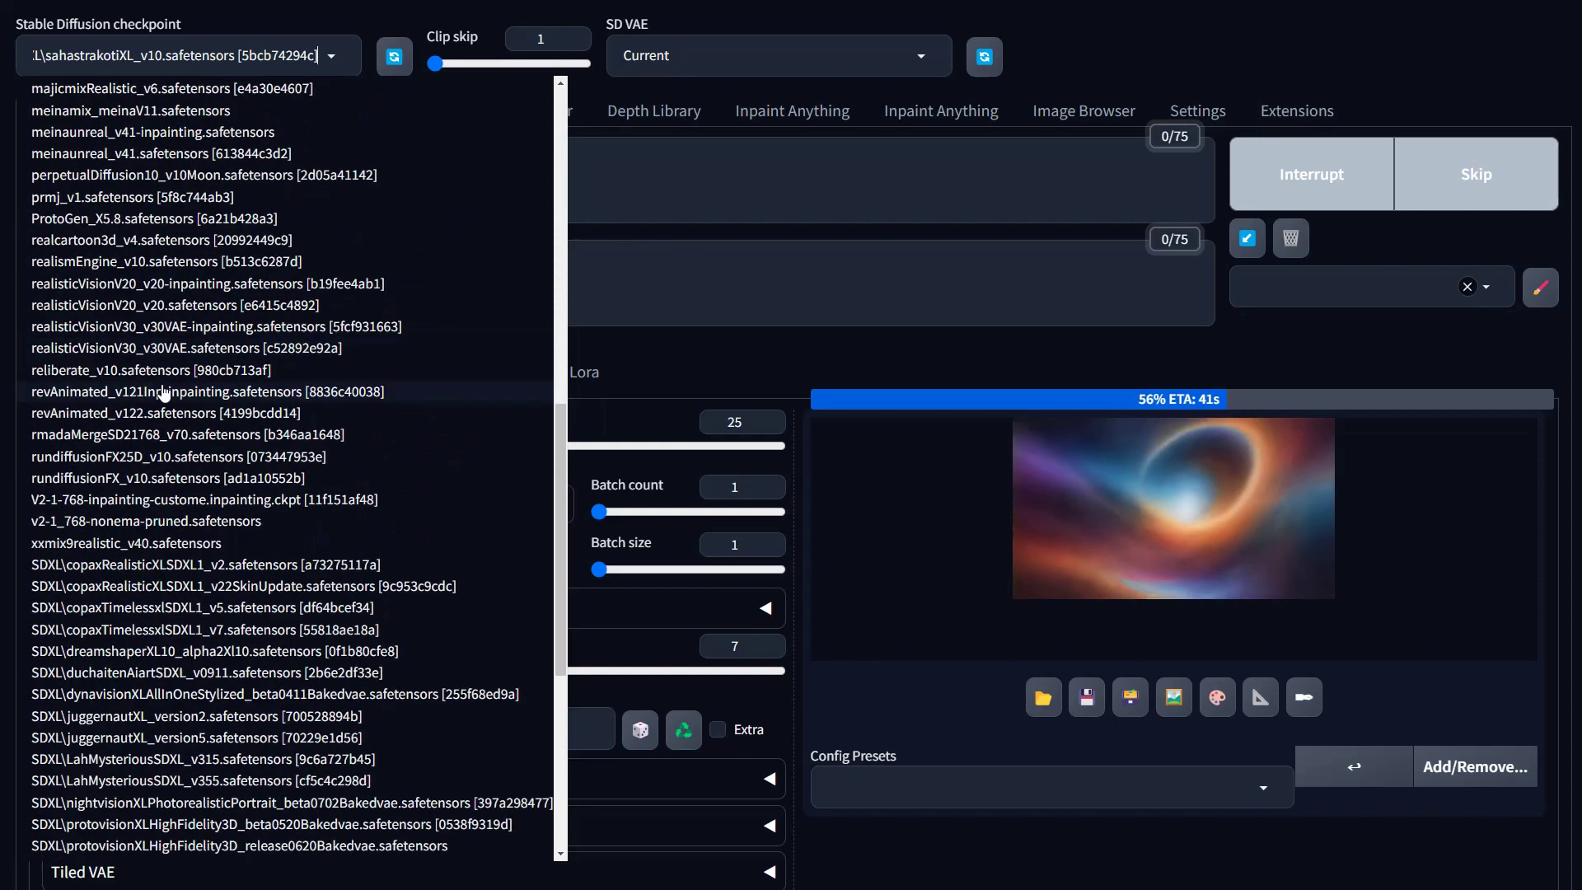
scroll(165, 391, up, 1)
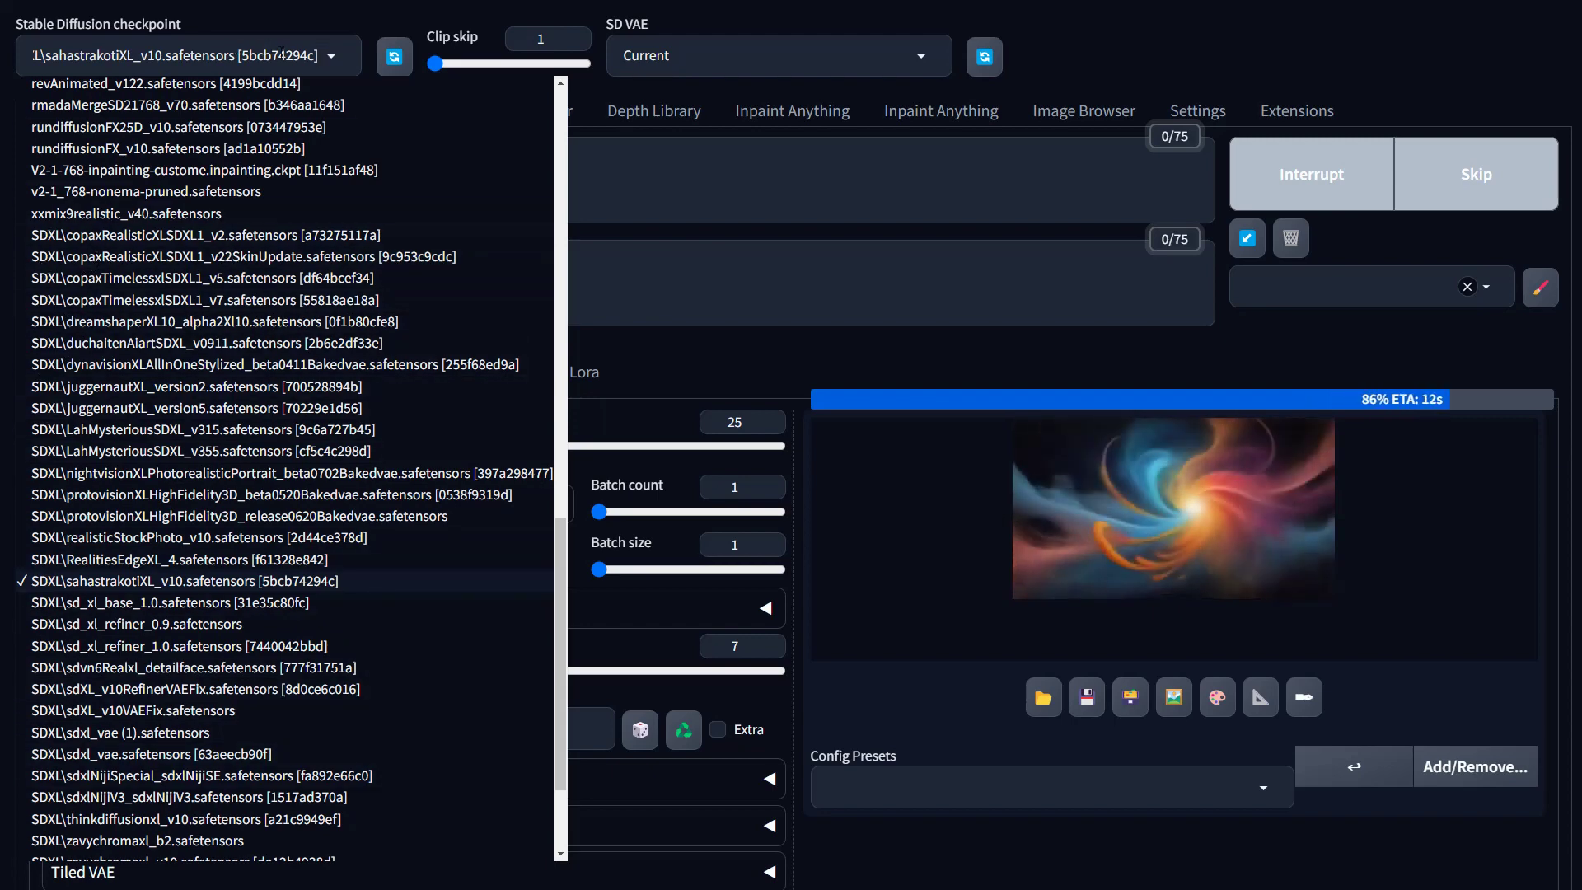
Search the Stable Diffusion checkpoint list for "sdxl".
double_click(279, 55)
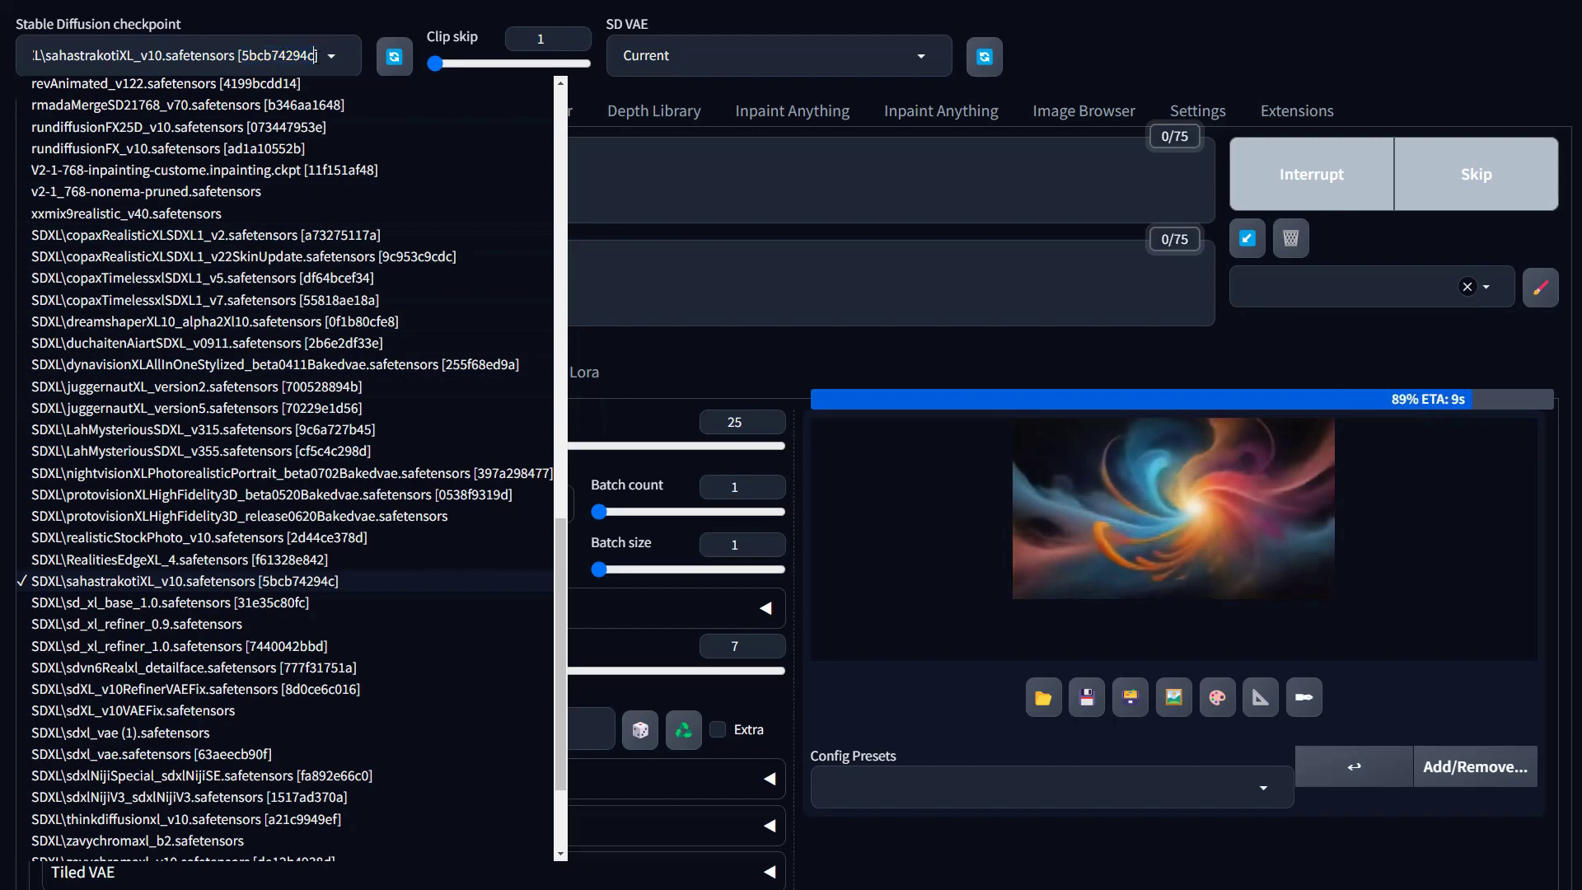
key(ctrl+a)
text(sd)
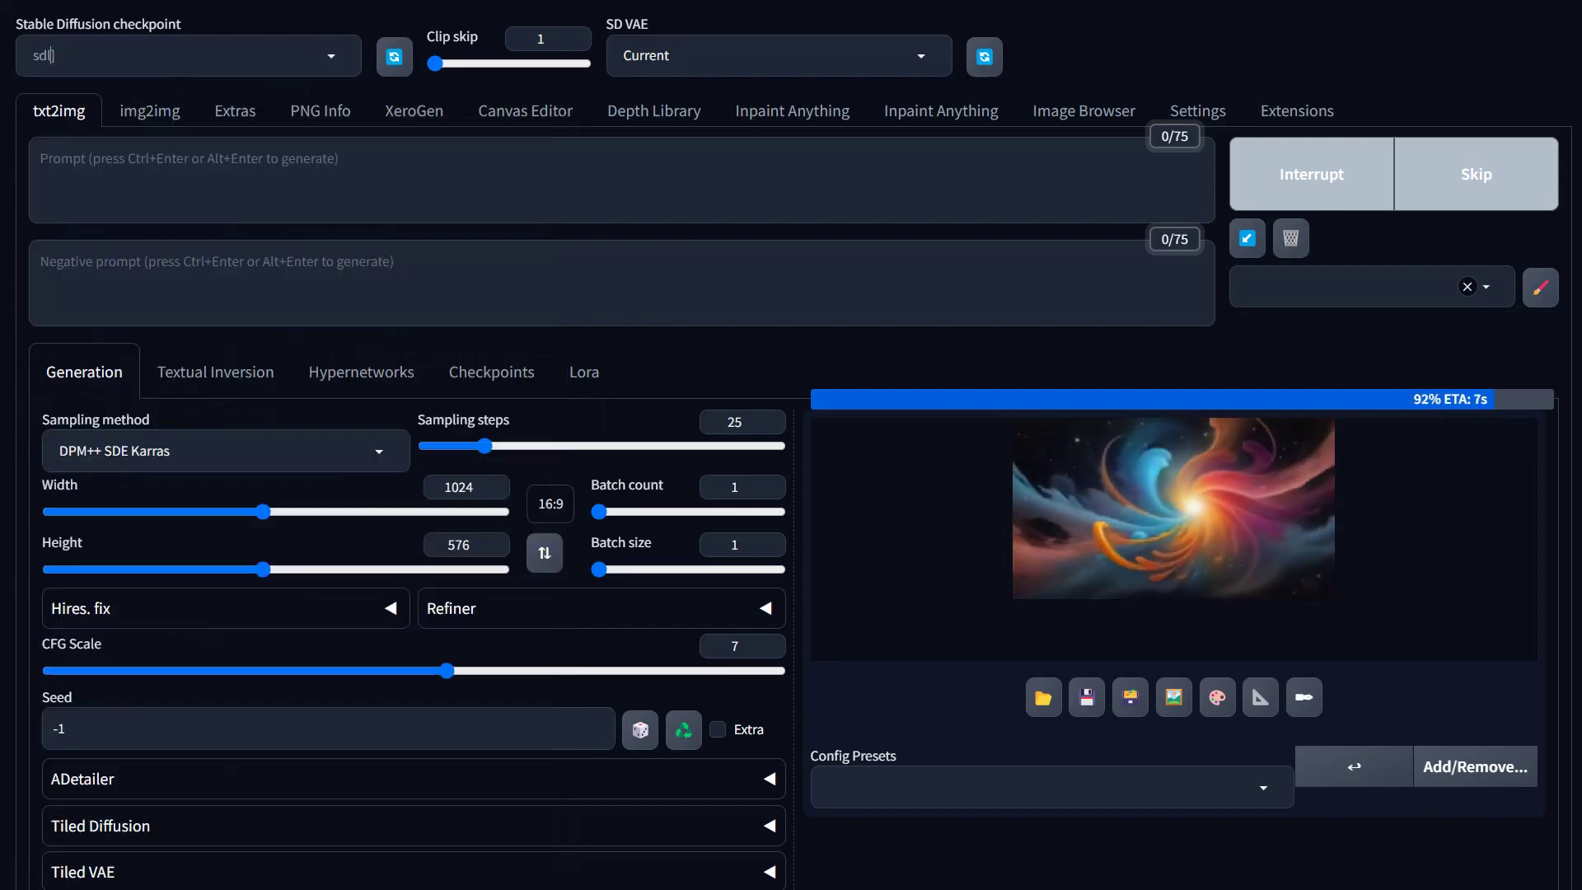
text(xl)
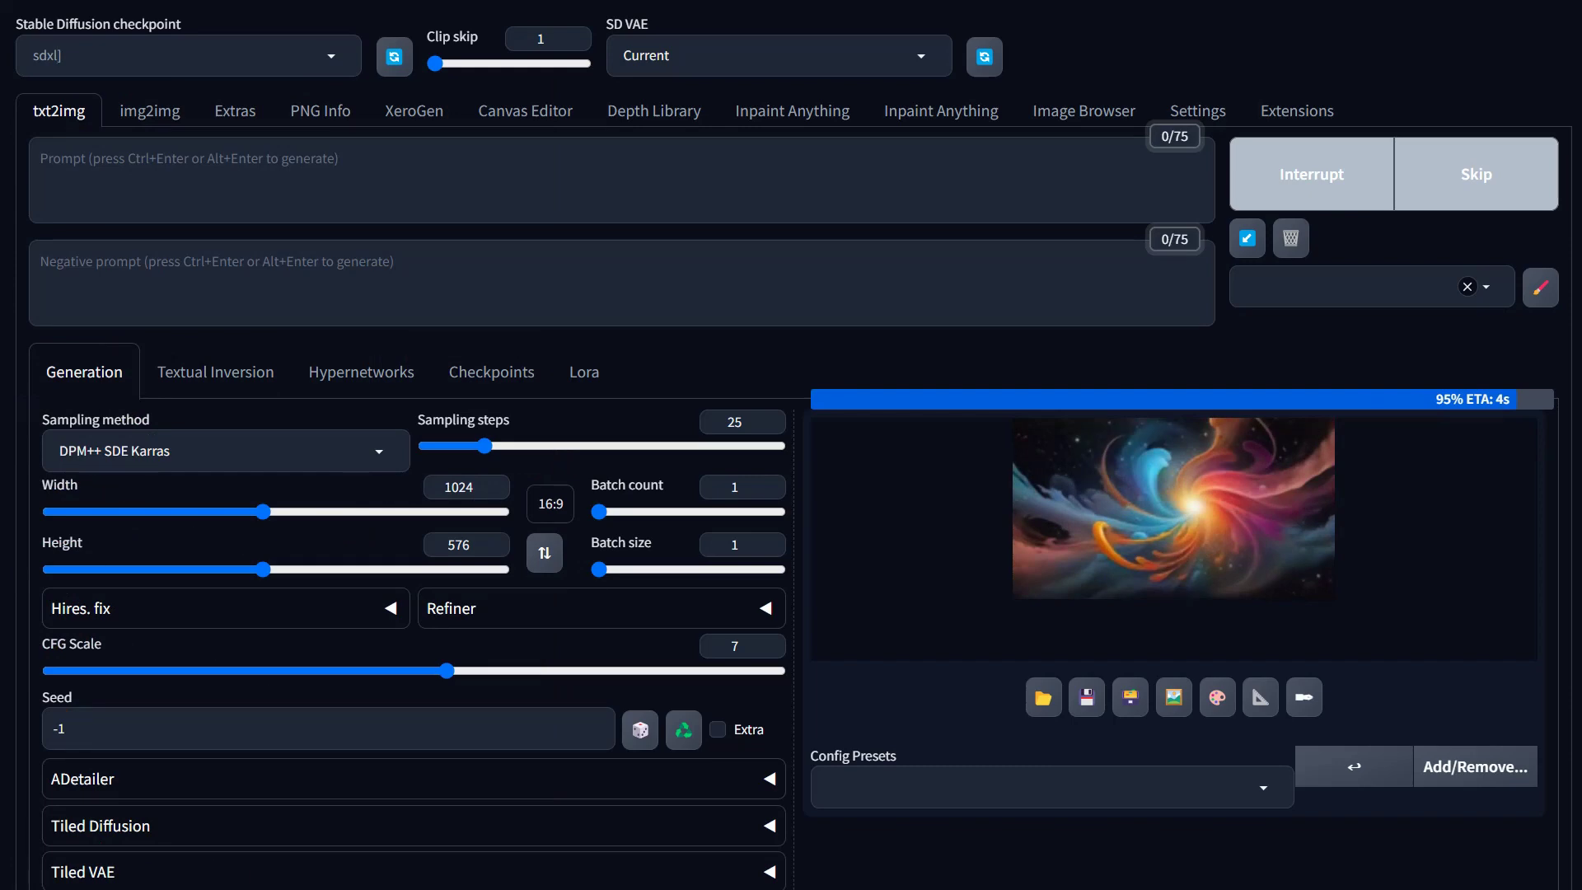
key(BackSpace)
key(BackSpace)
text(xl)
key(Return)
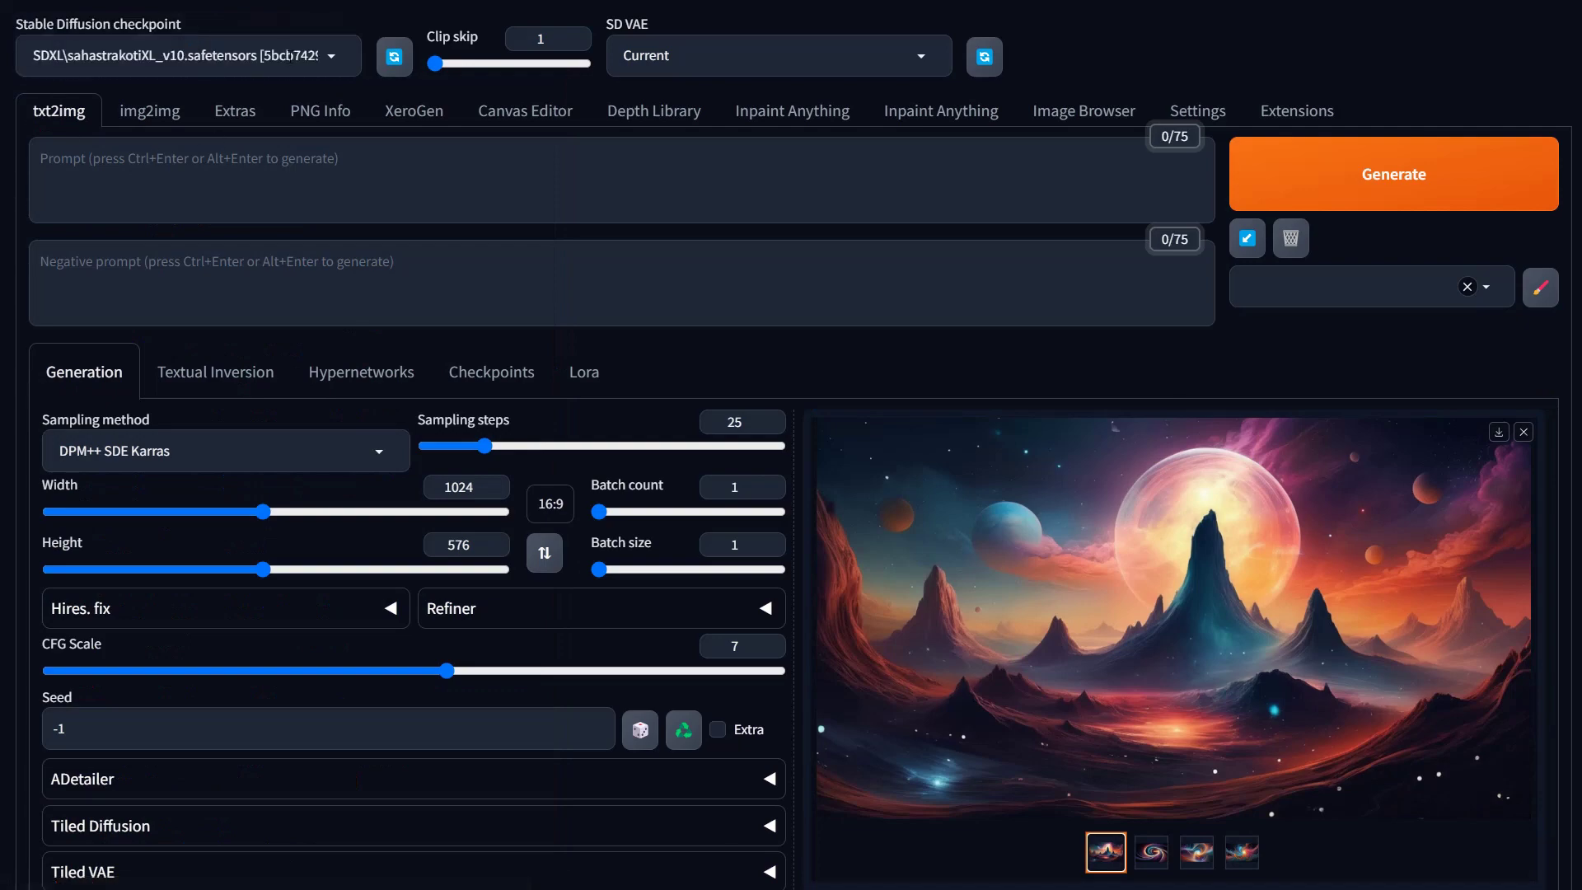
Filter the Stable Diffusion checkpoints by "sd" and narrow the filter to "sdxl".
click(288, 55)
key(ctrl+a)
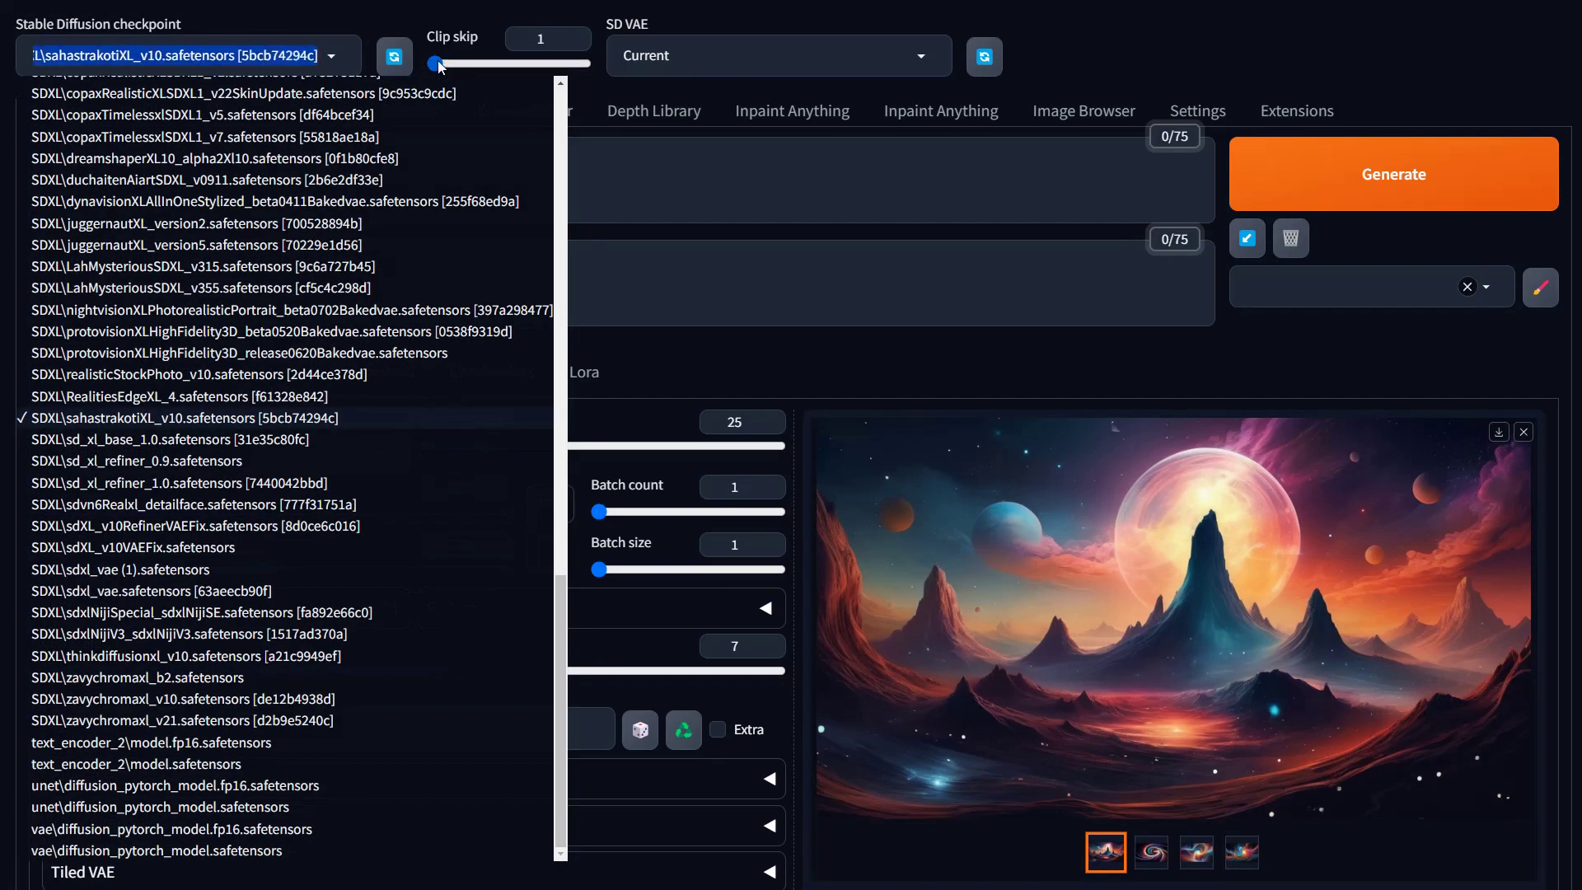
text(ds)
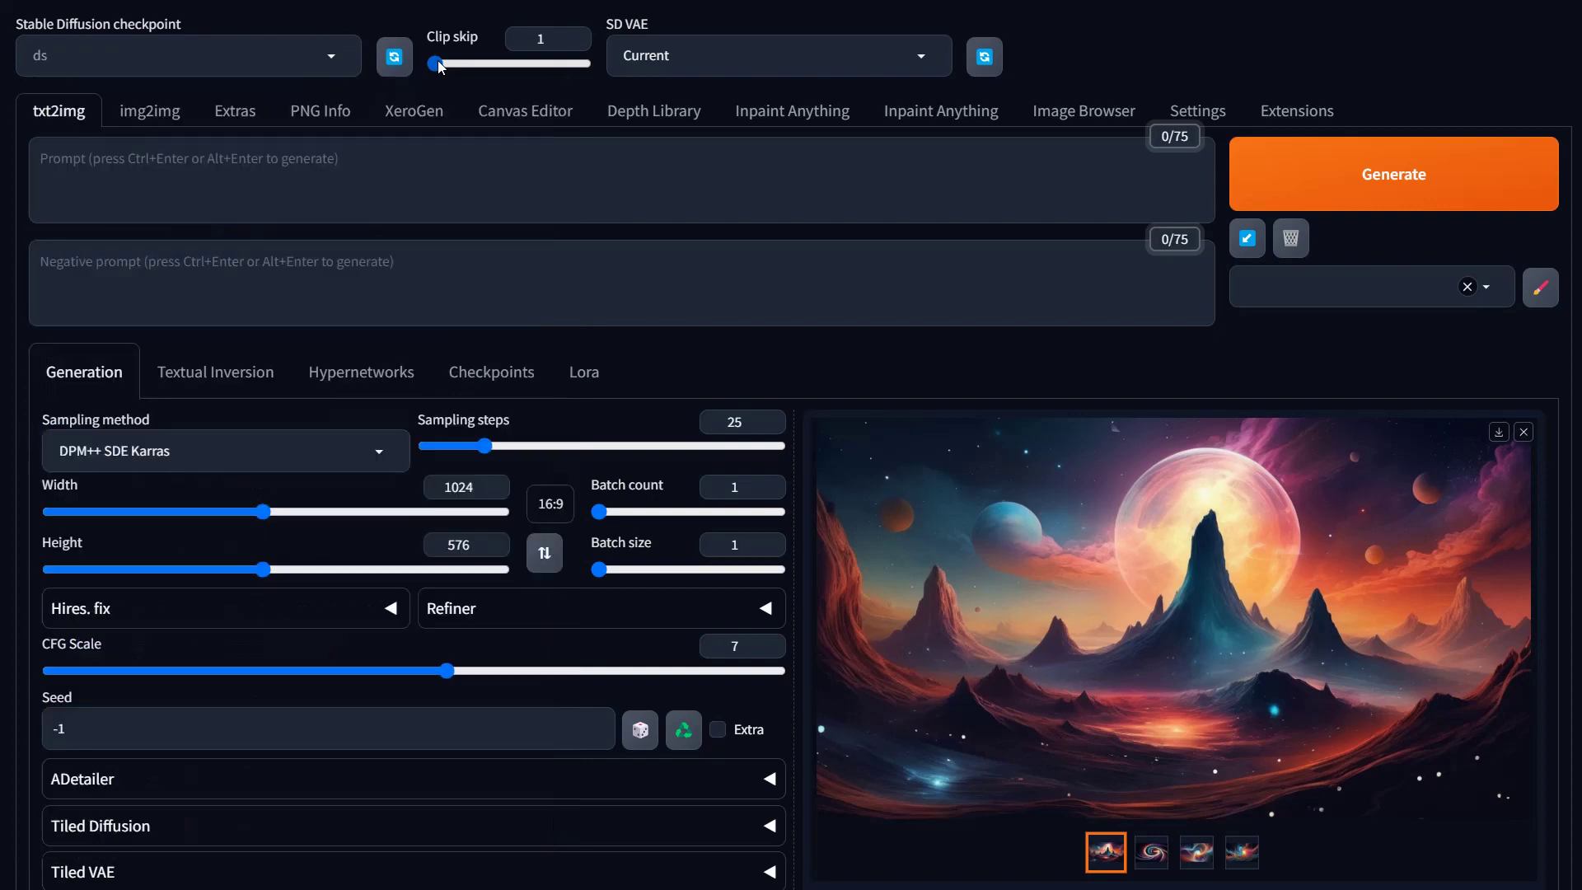
key(BackSpace)
key(BackSpace)
text(sd)
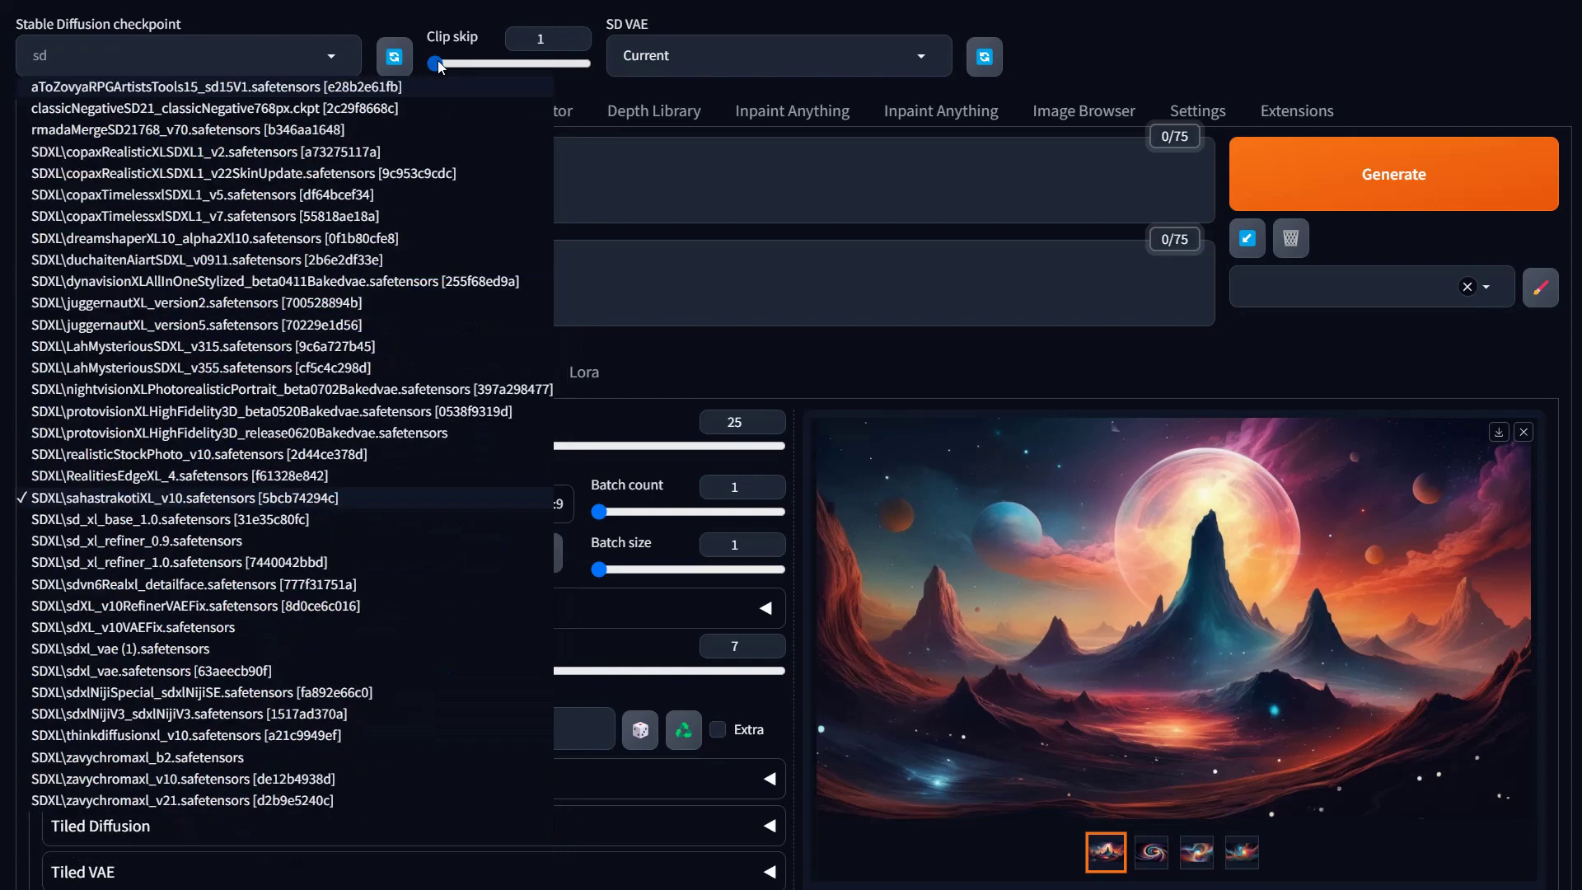
text(xl)
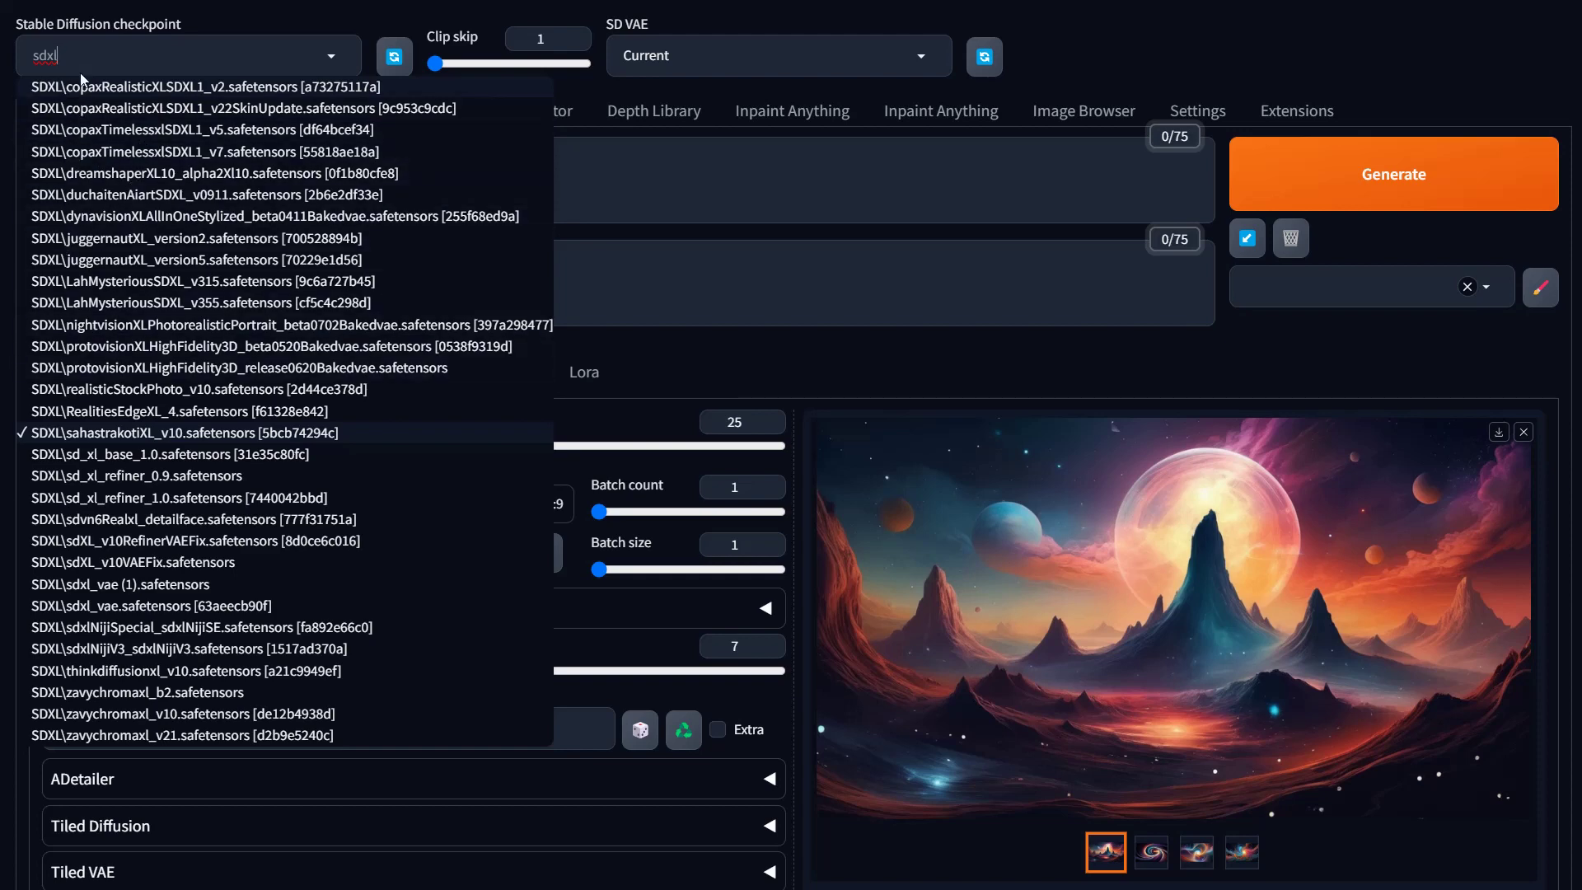
Filter the checkpoints by "inpain", clear the filter and browse the full list without changing the selected model.
double_click(58, 58)
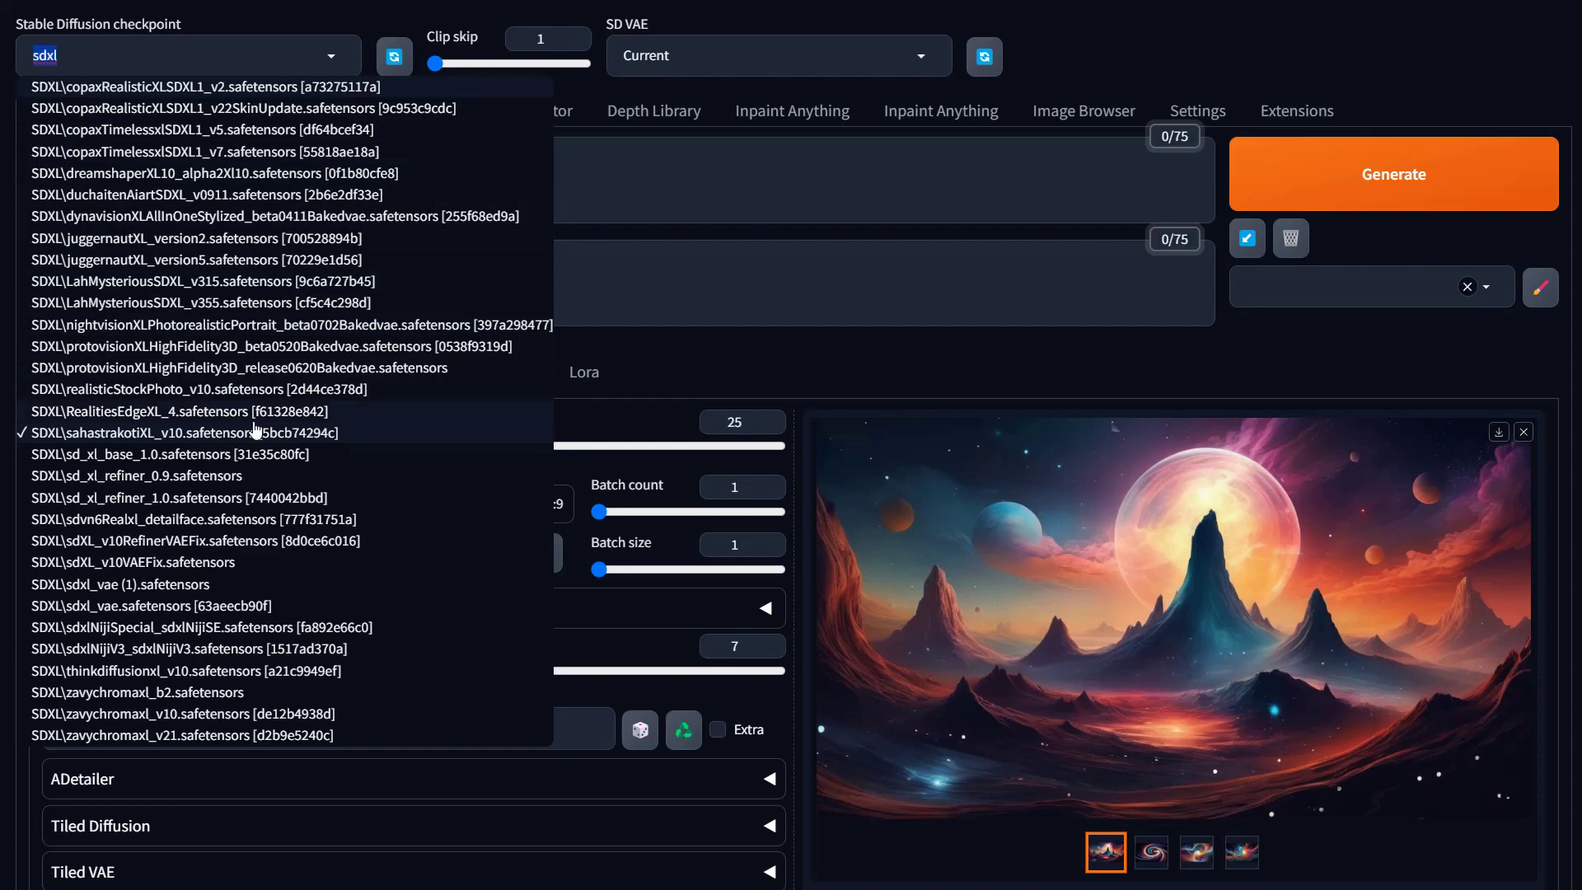
text(inpain)
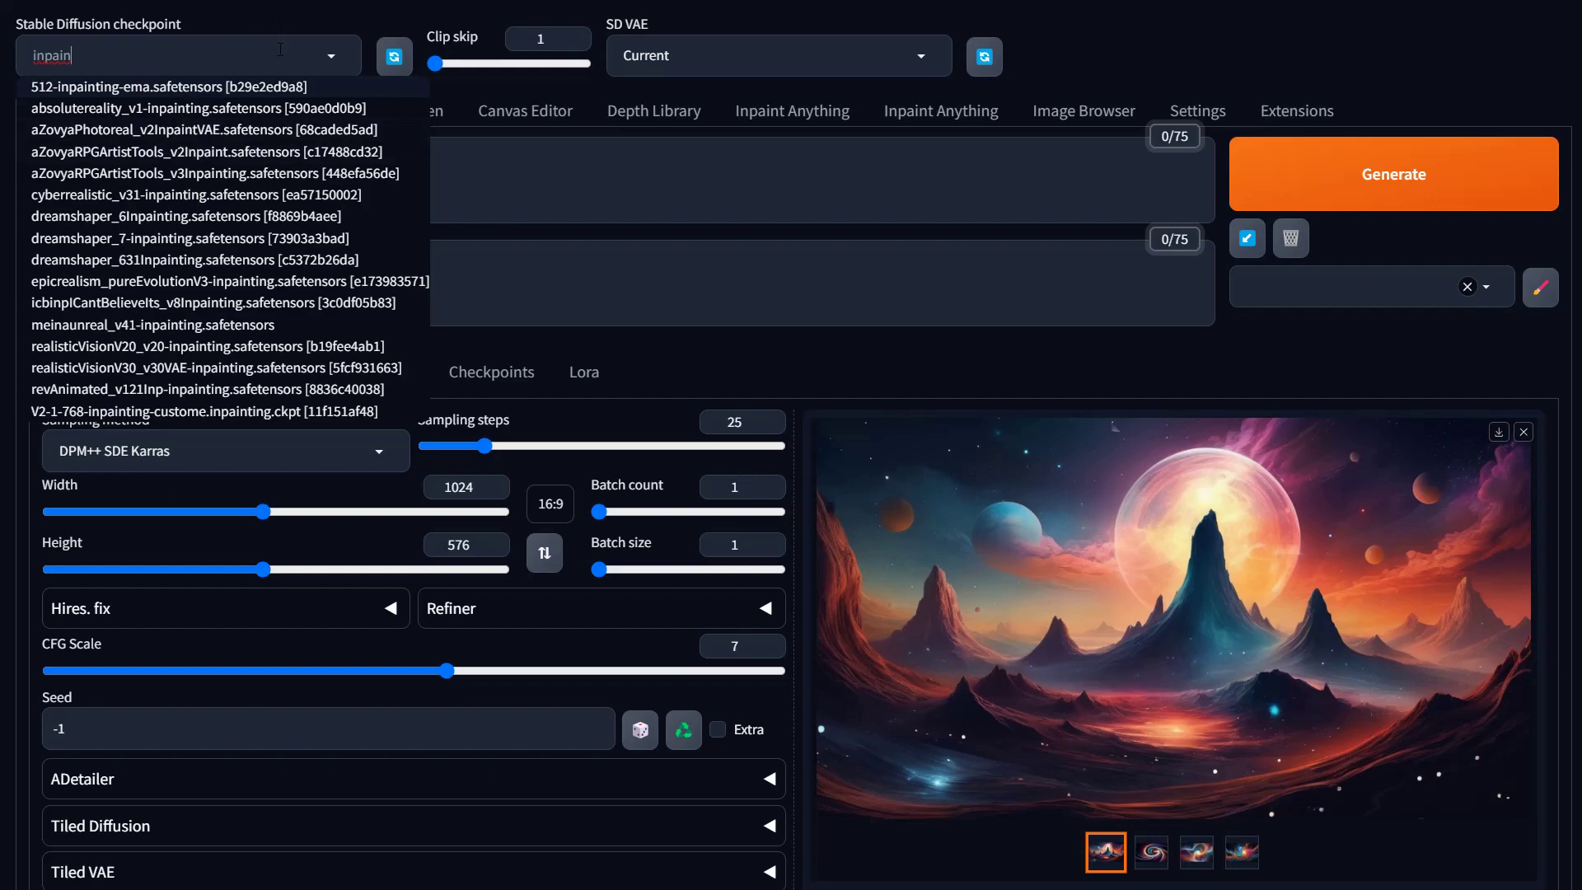
key(ctrl+a)
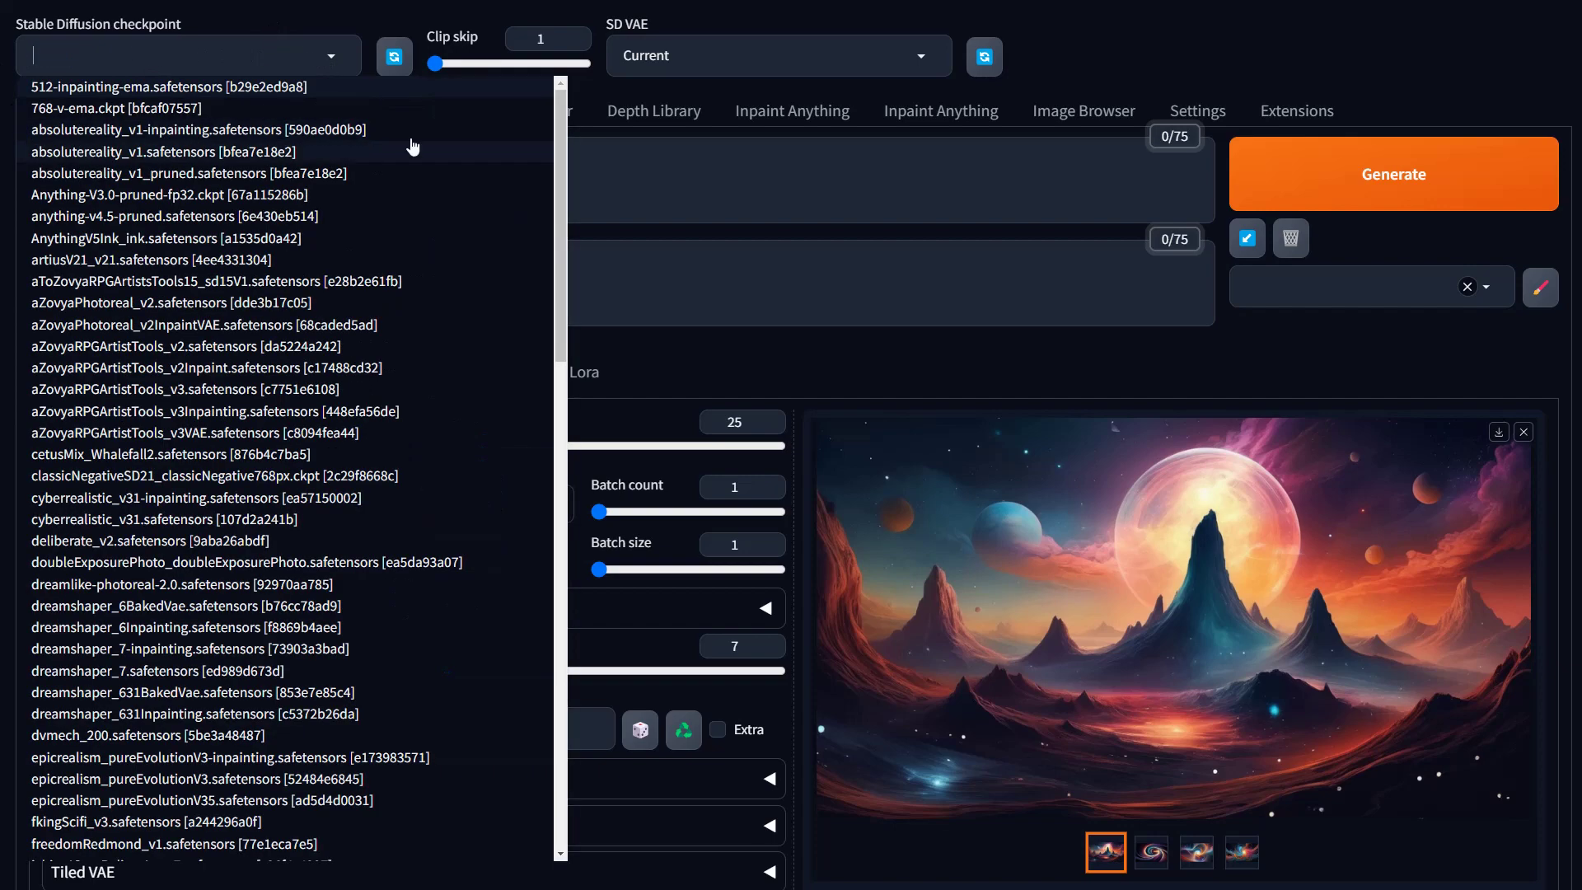
key(BackSpace)
scroll(247, 334, down, 20)
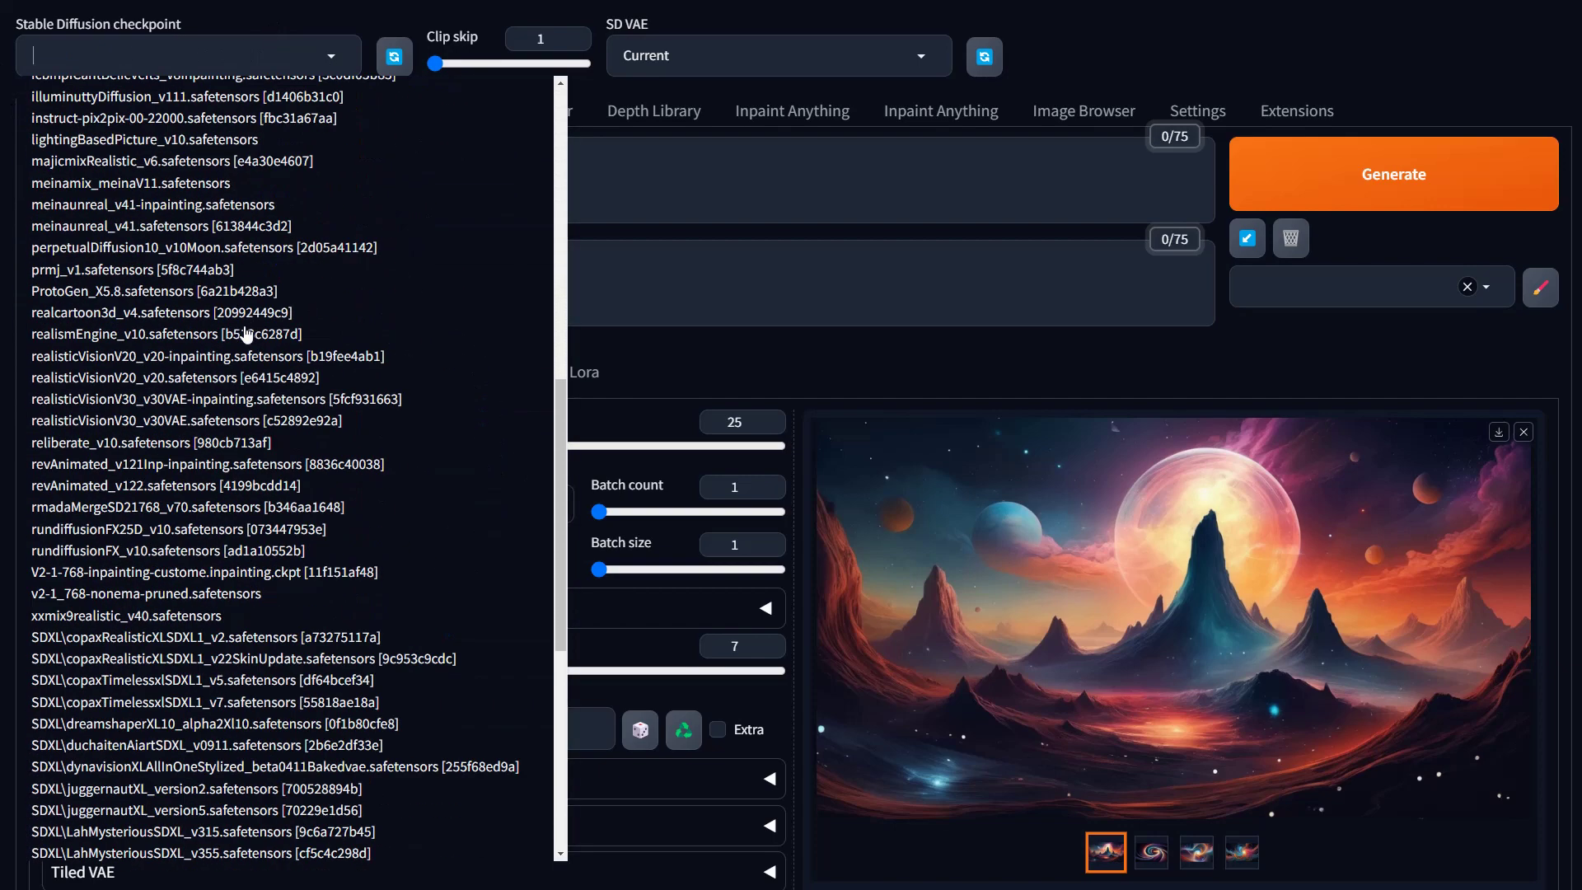
scroll(247, 333, up, 15)
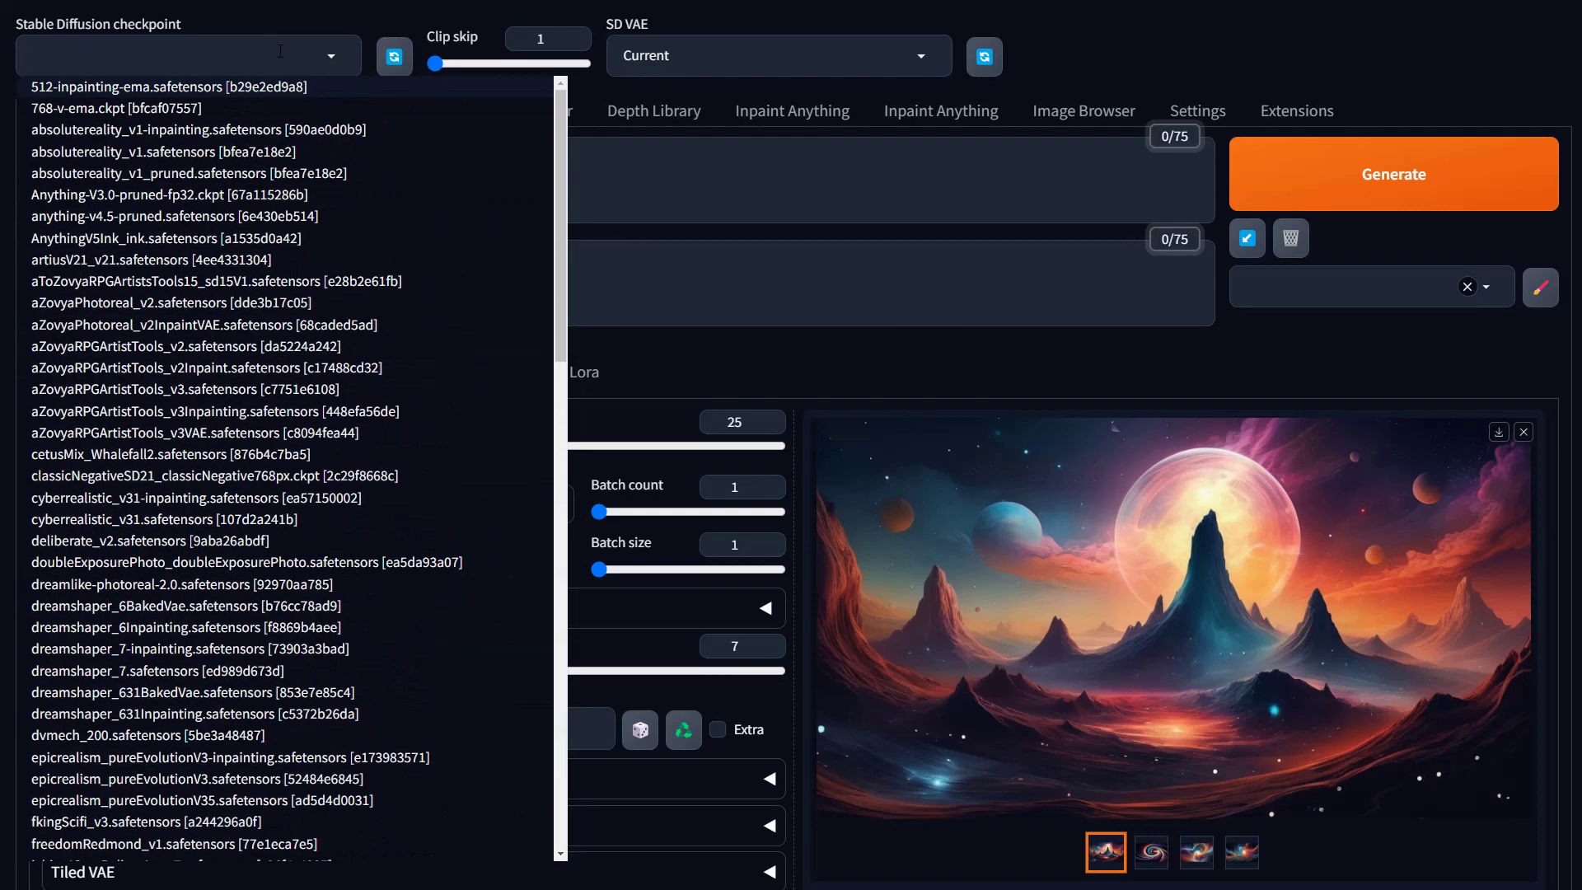
click(247, 23)
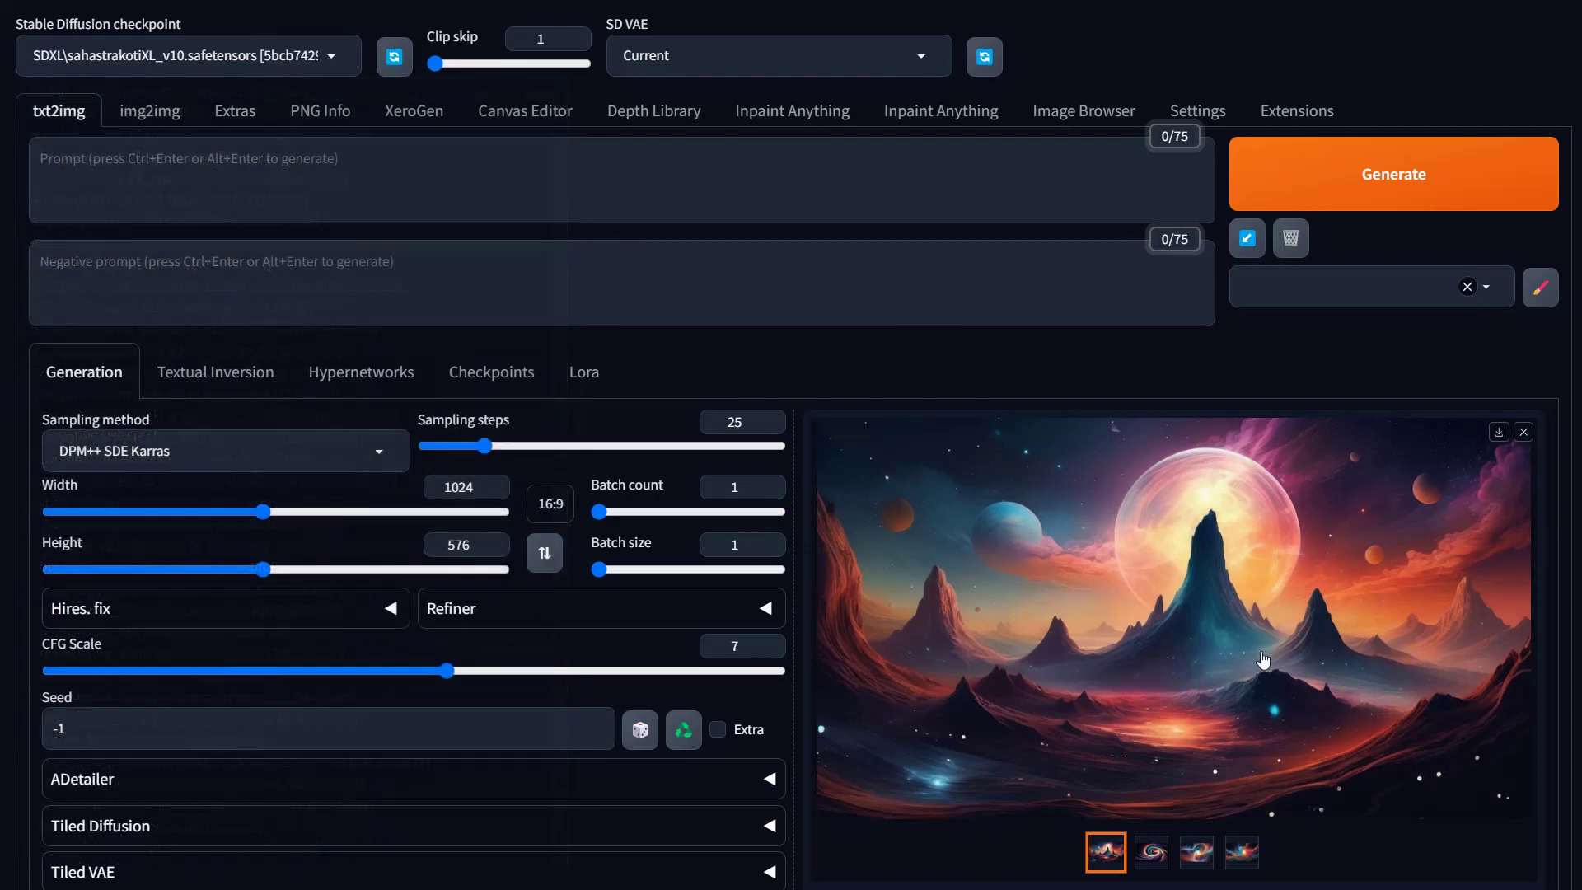
View the generated images one by one in the txt2img gallery and return to the first one.
scroll(1264, 665, down, 3)
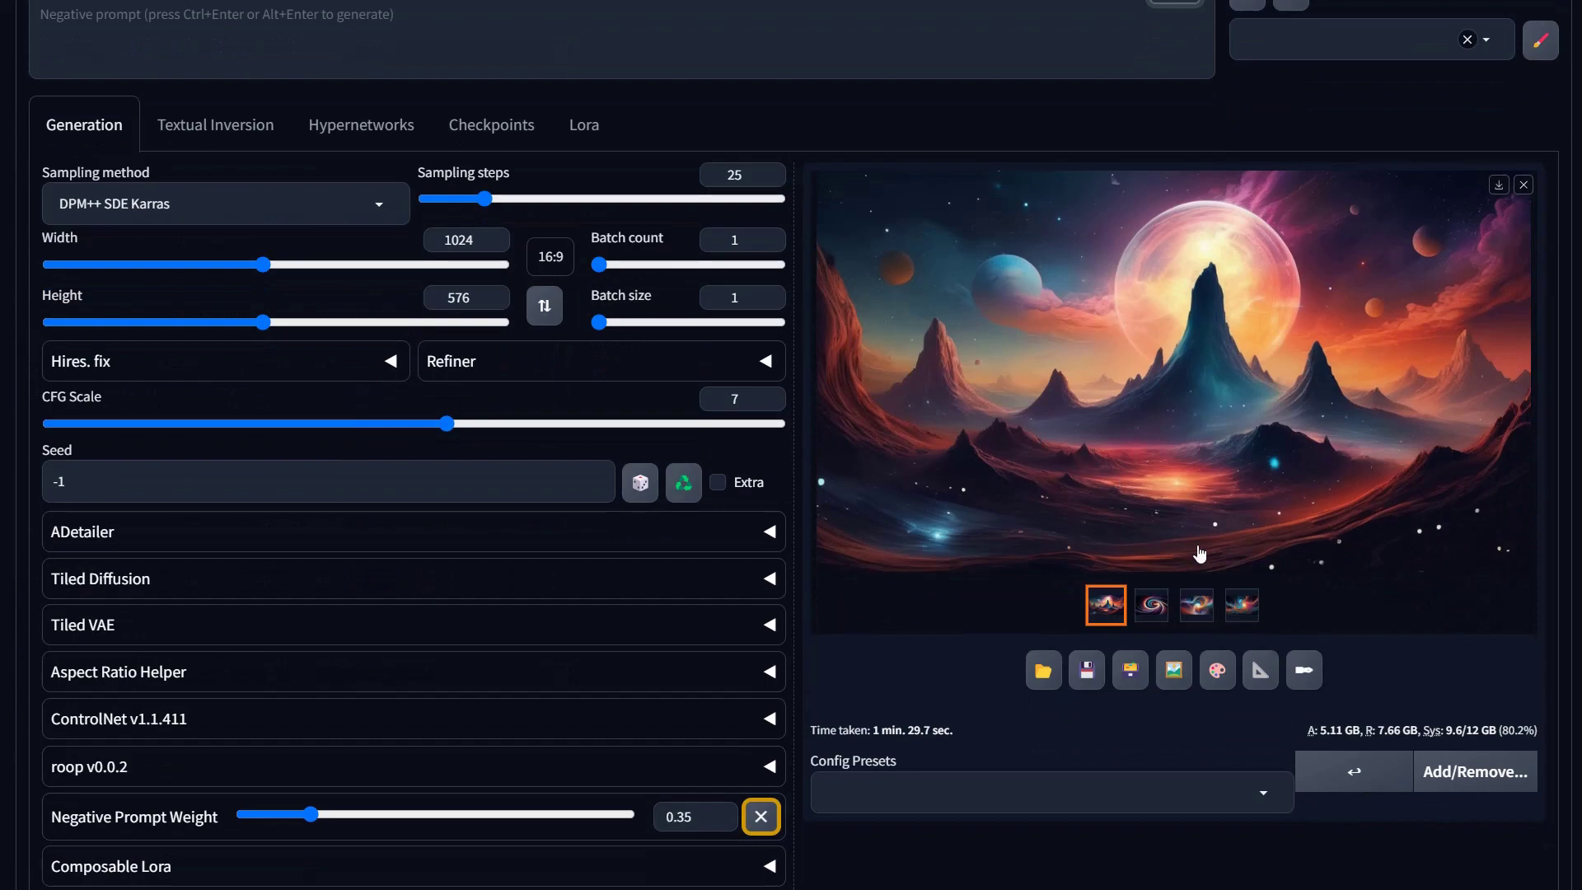
click(1242, 607)
click(1188, 616)
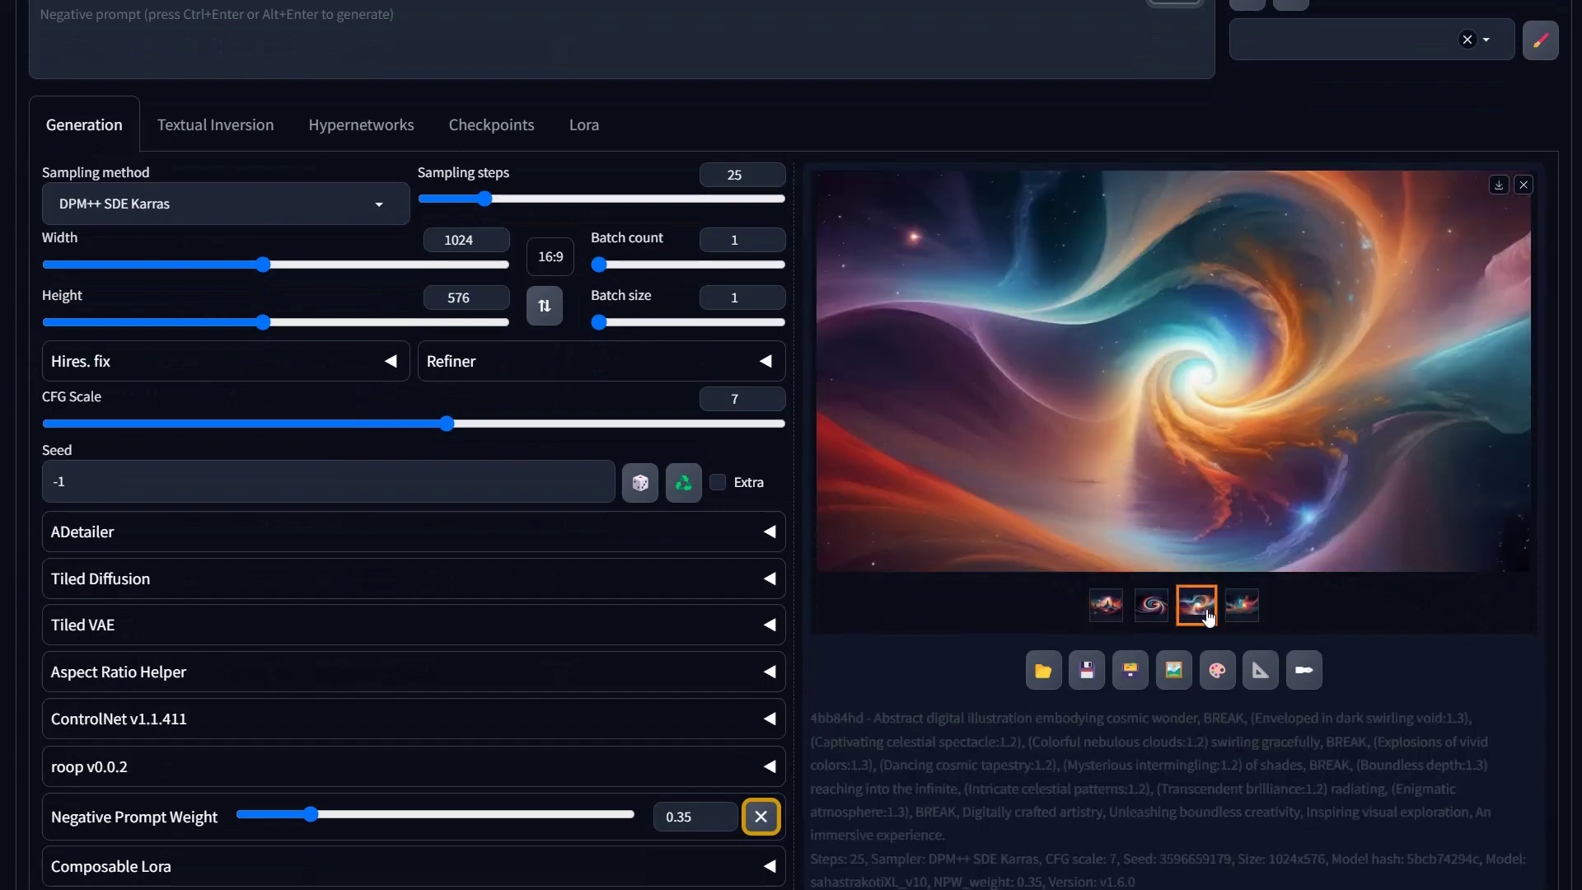
click(1246, 620)
click(1151, 610)
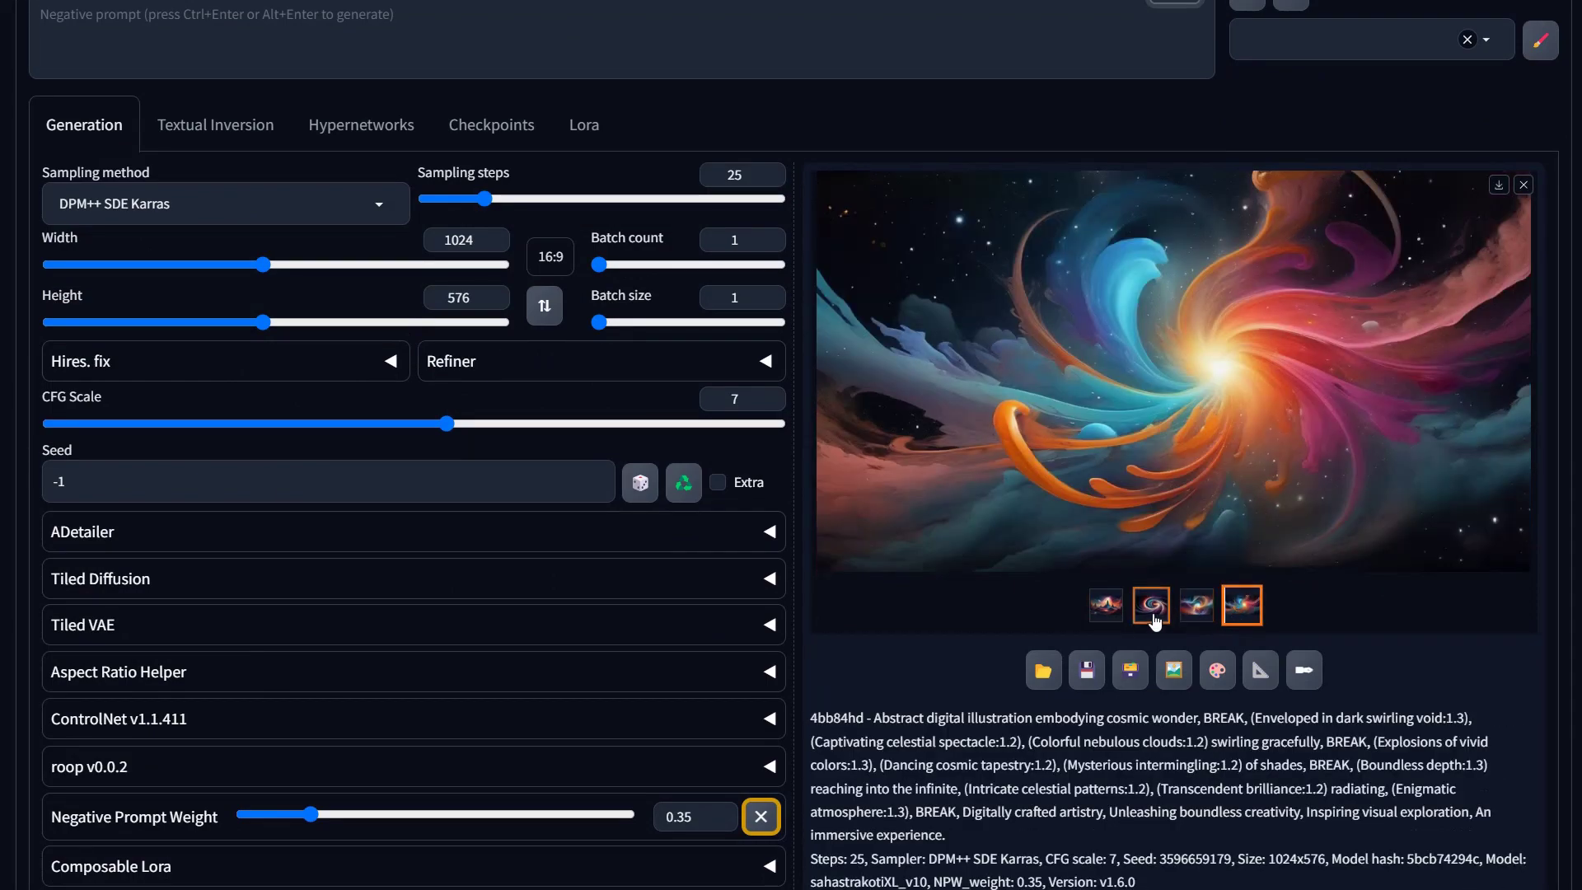
key(Left)
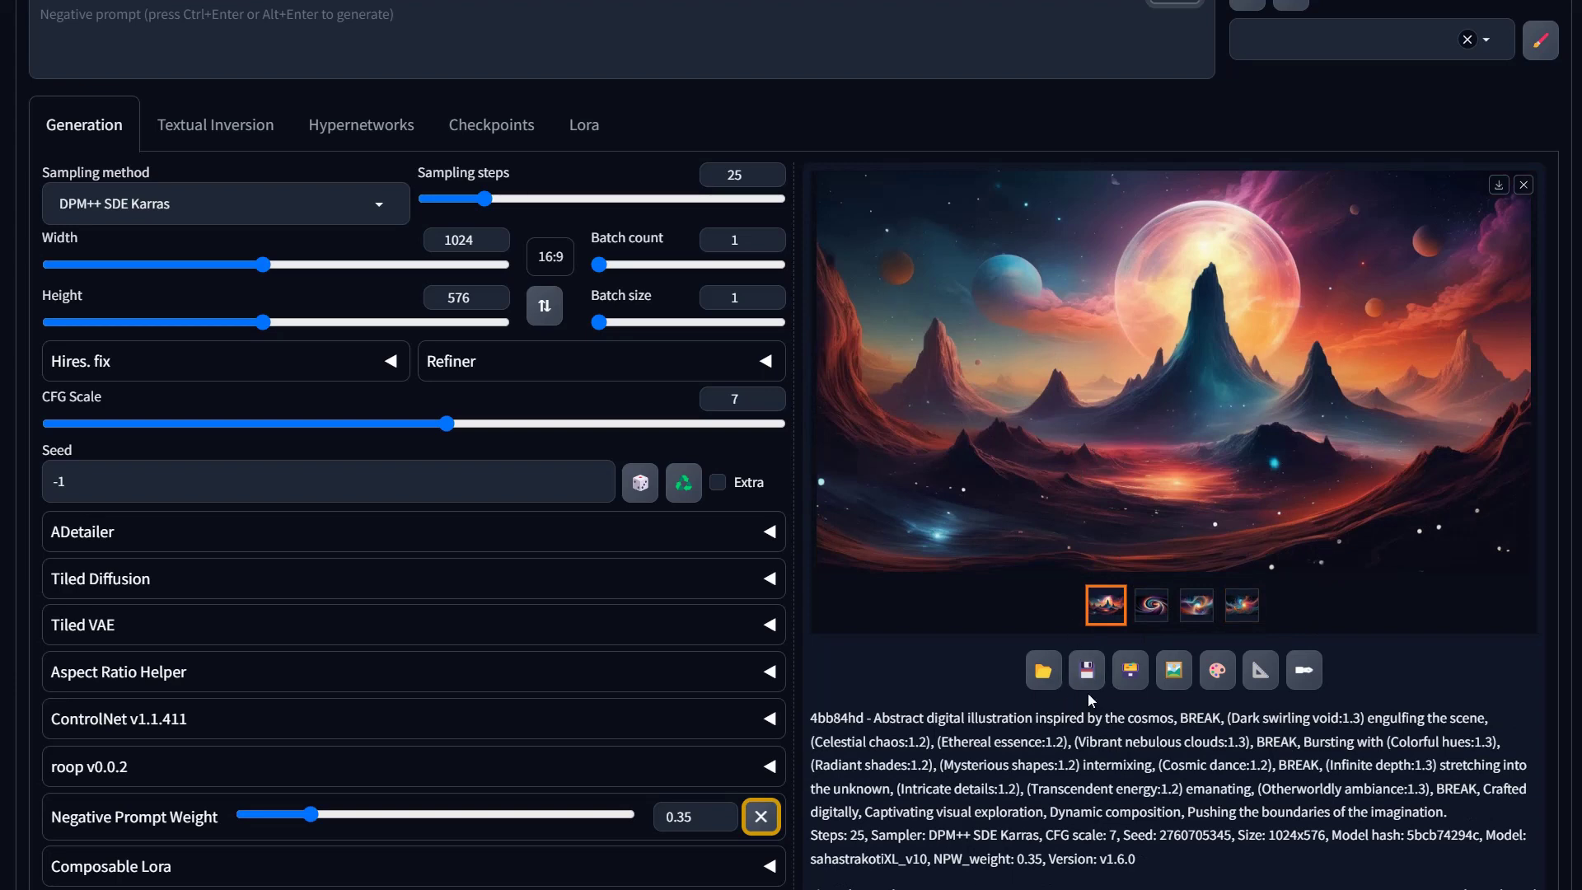
Examine the output actions below the first image and highlight the "4bb84hd" prefix in its prompt.
click(1044, 682)
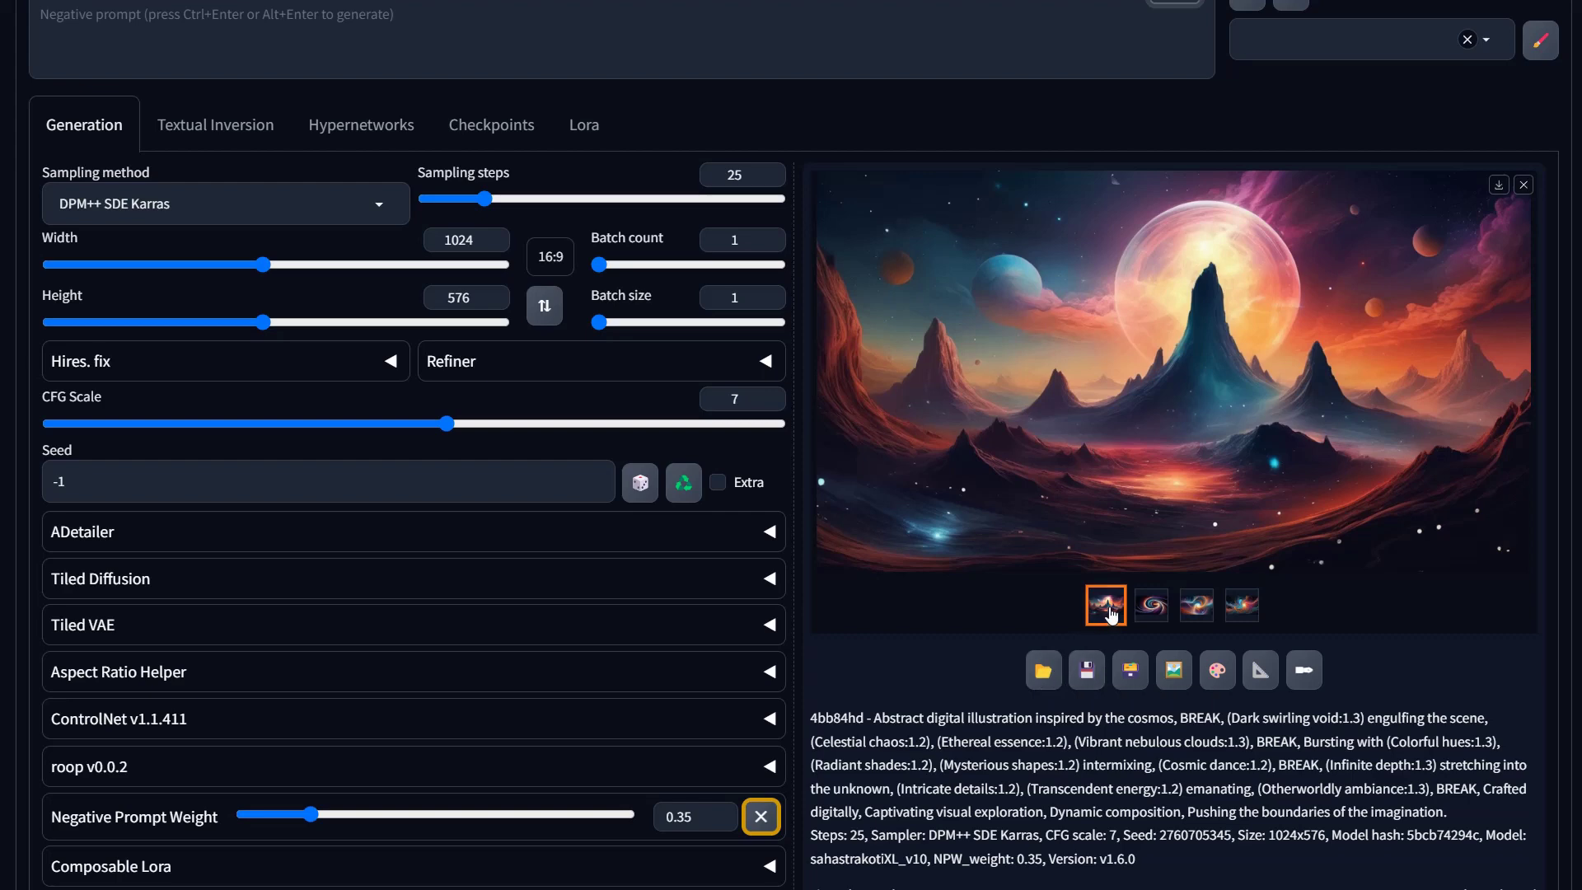
drag(871, 718, 812, 725)
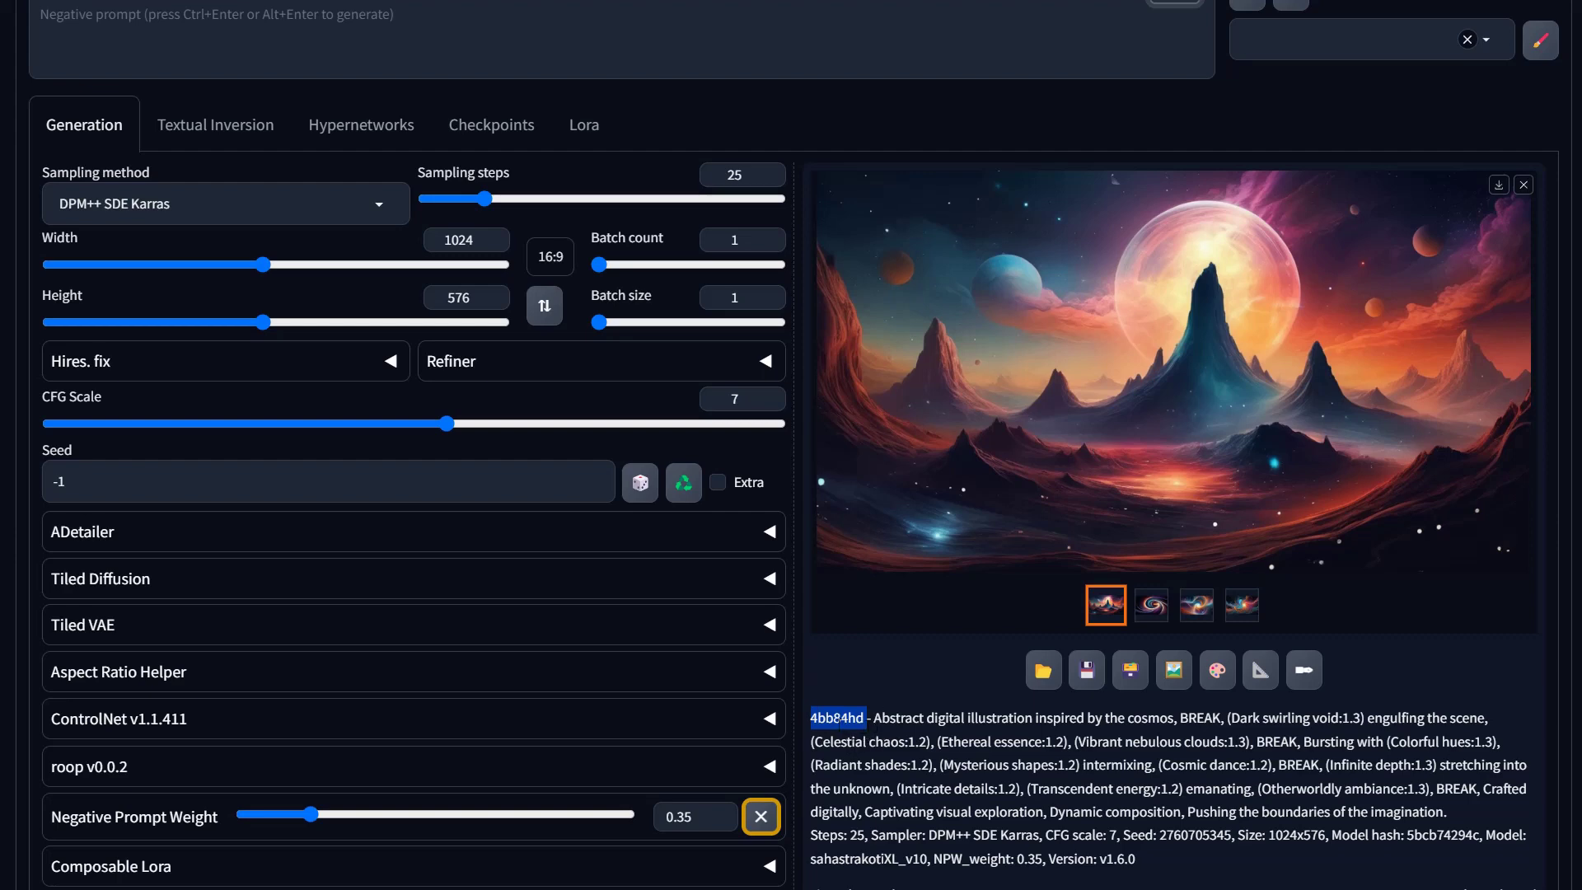
click(1097, 683)
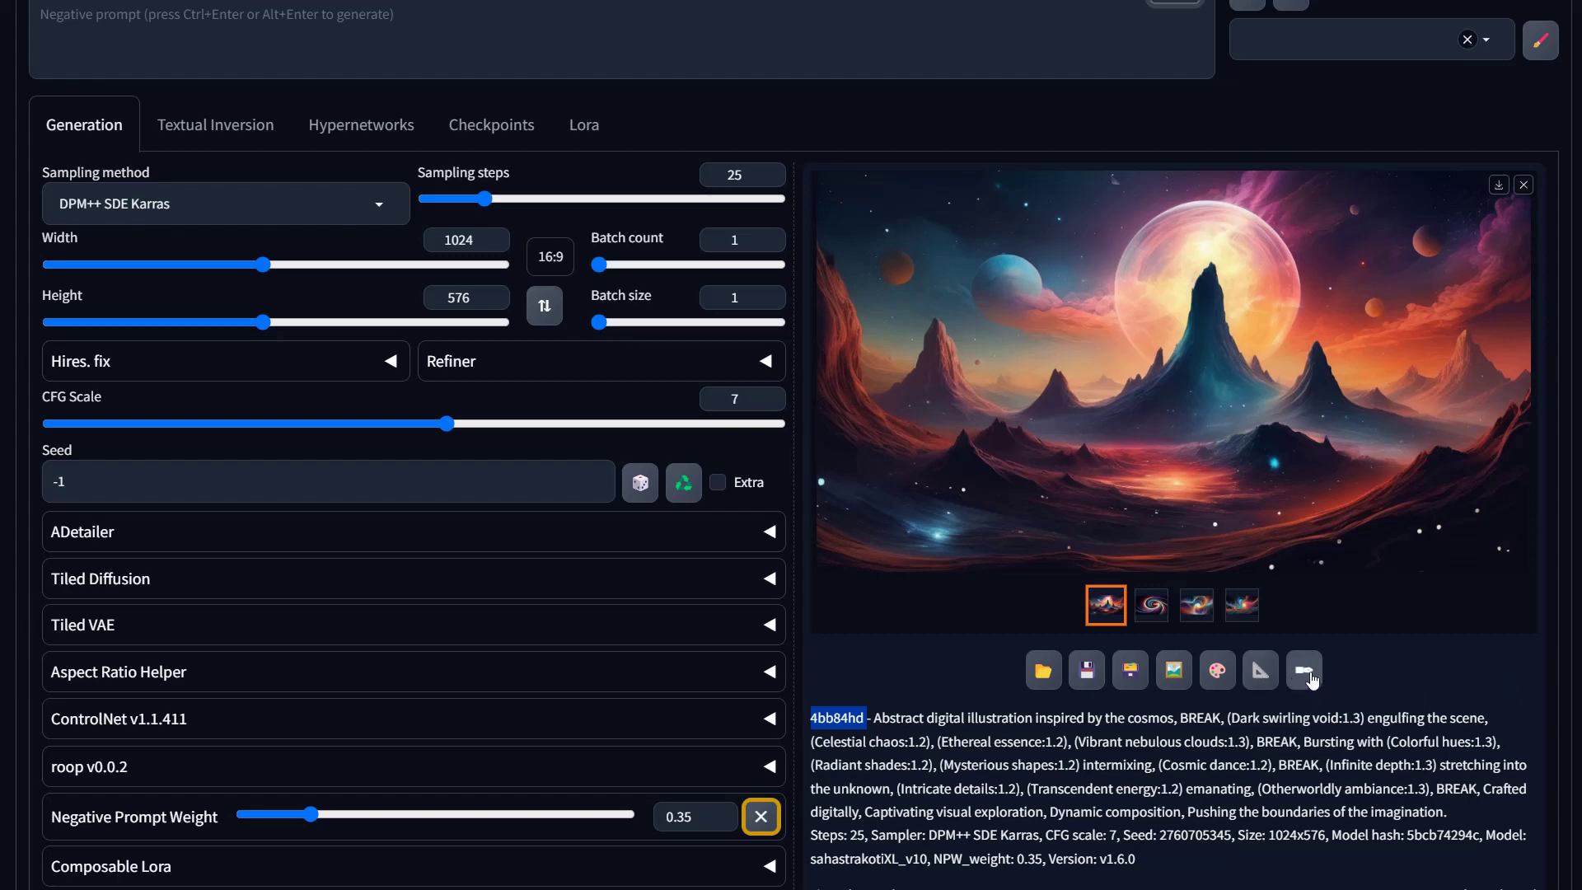
Send the first generated image to img2img, check it there and return to txt2img.
scroll(1313, 678, up, 3)
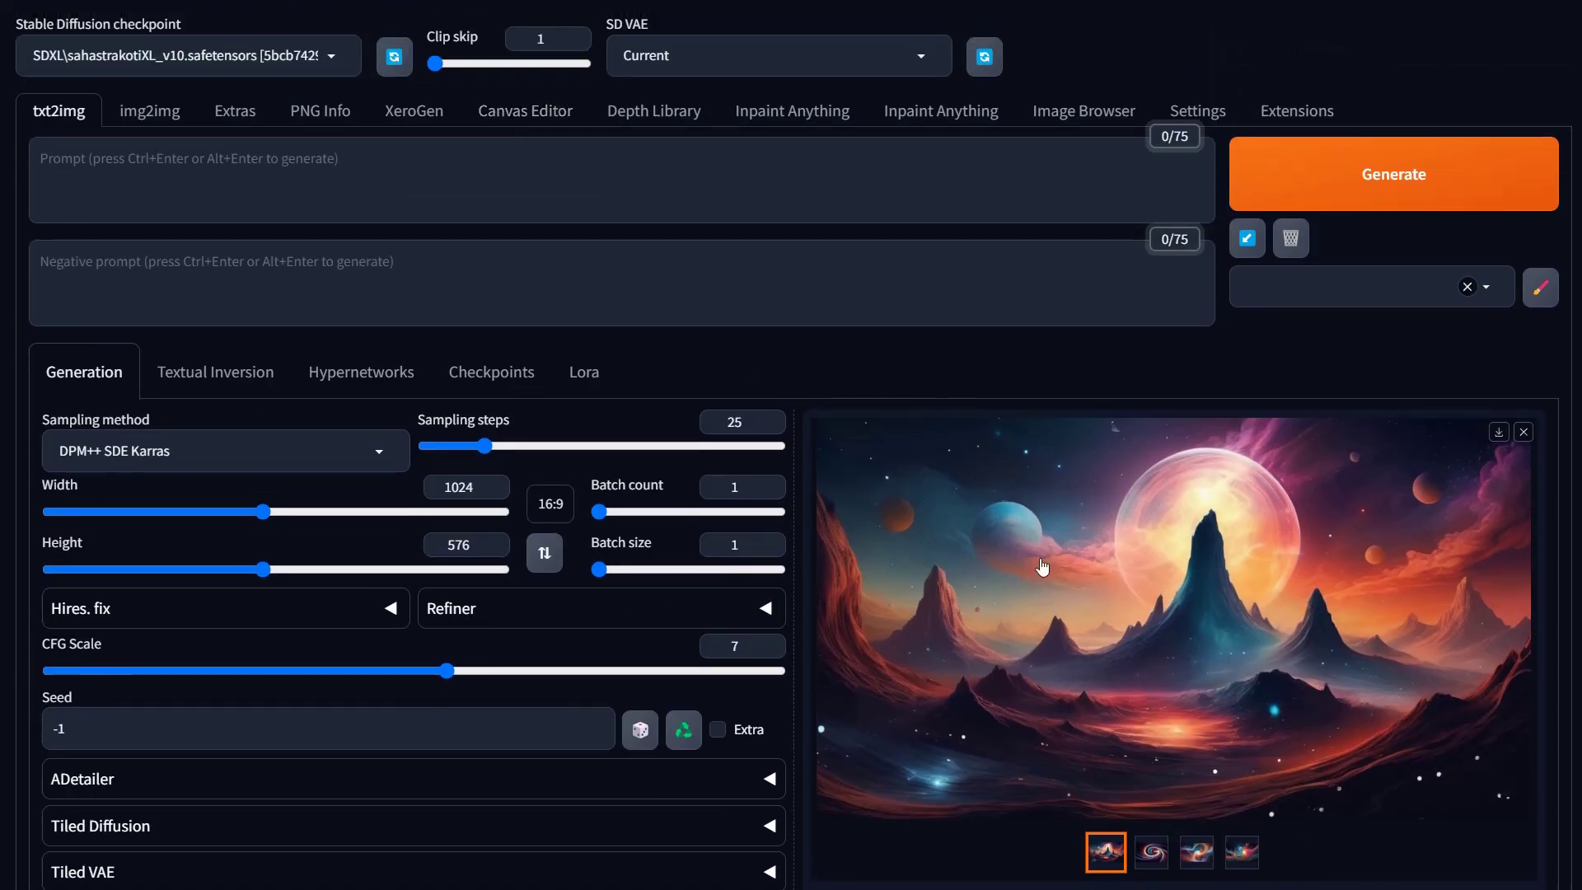
scroll(1324, 770, down, 1)
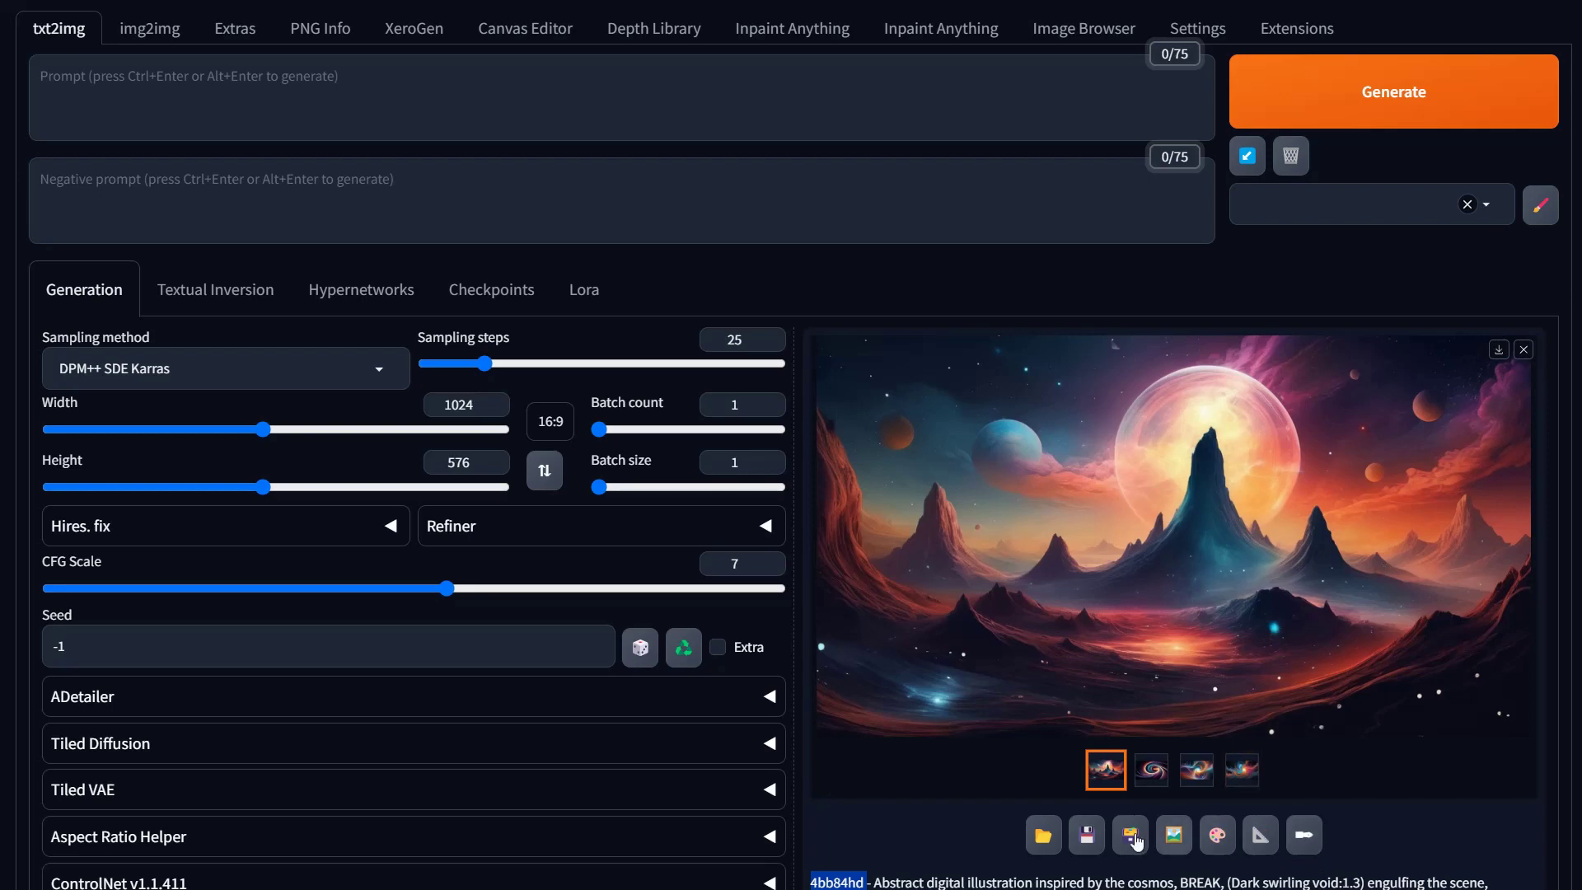
click(1175, 847)
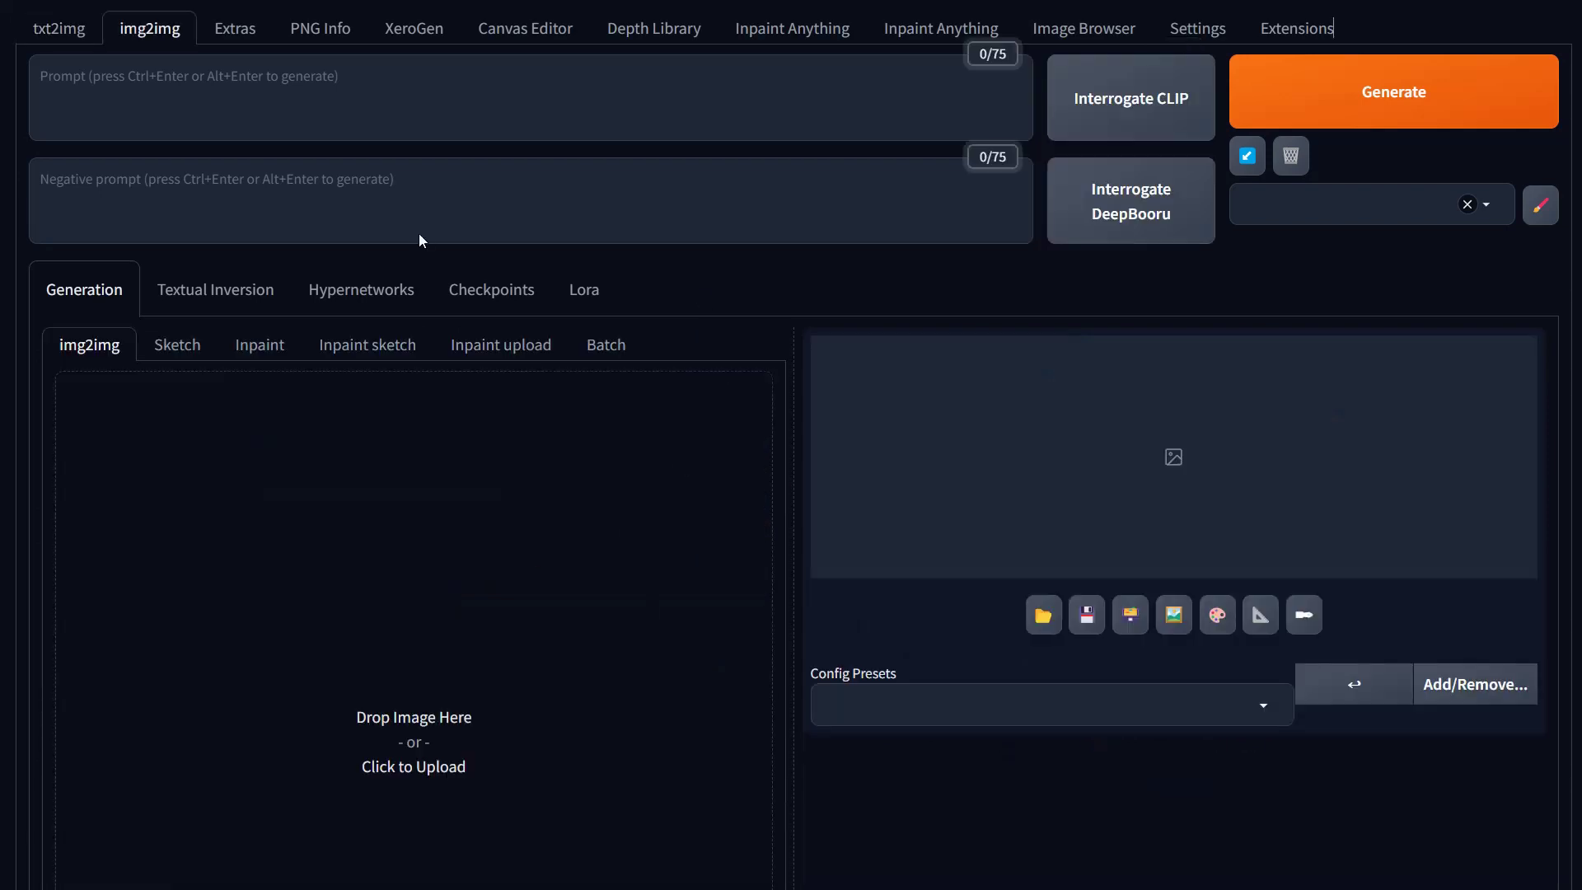
scroll(544, 415, down, 3)
scroll(556, 417, up, 4)
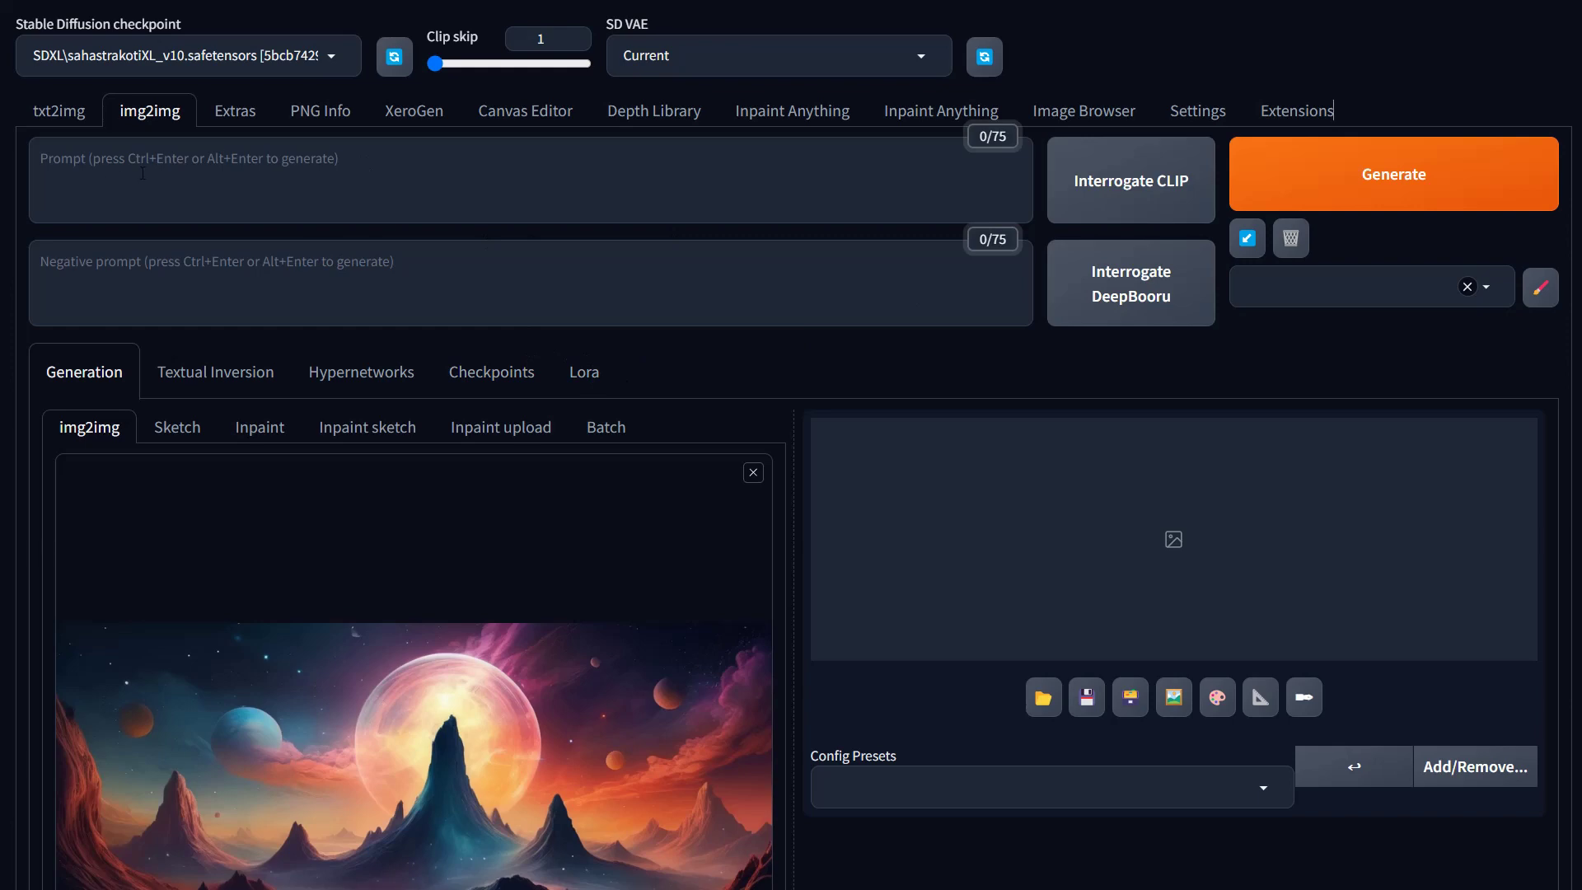
click(69, 120)
Send the first txt2img image, the glowing-planet mountain landscape, to img2img as the source image.
scroll(1176, 483, down, 3)
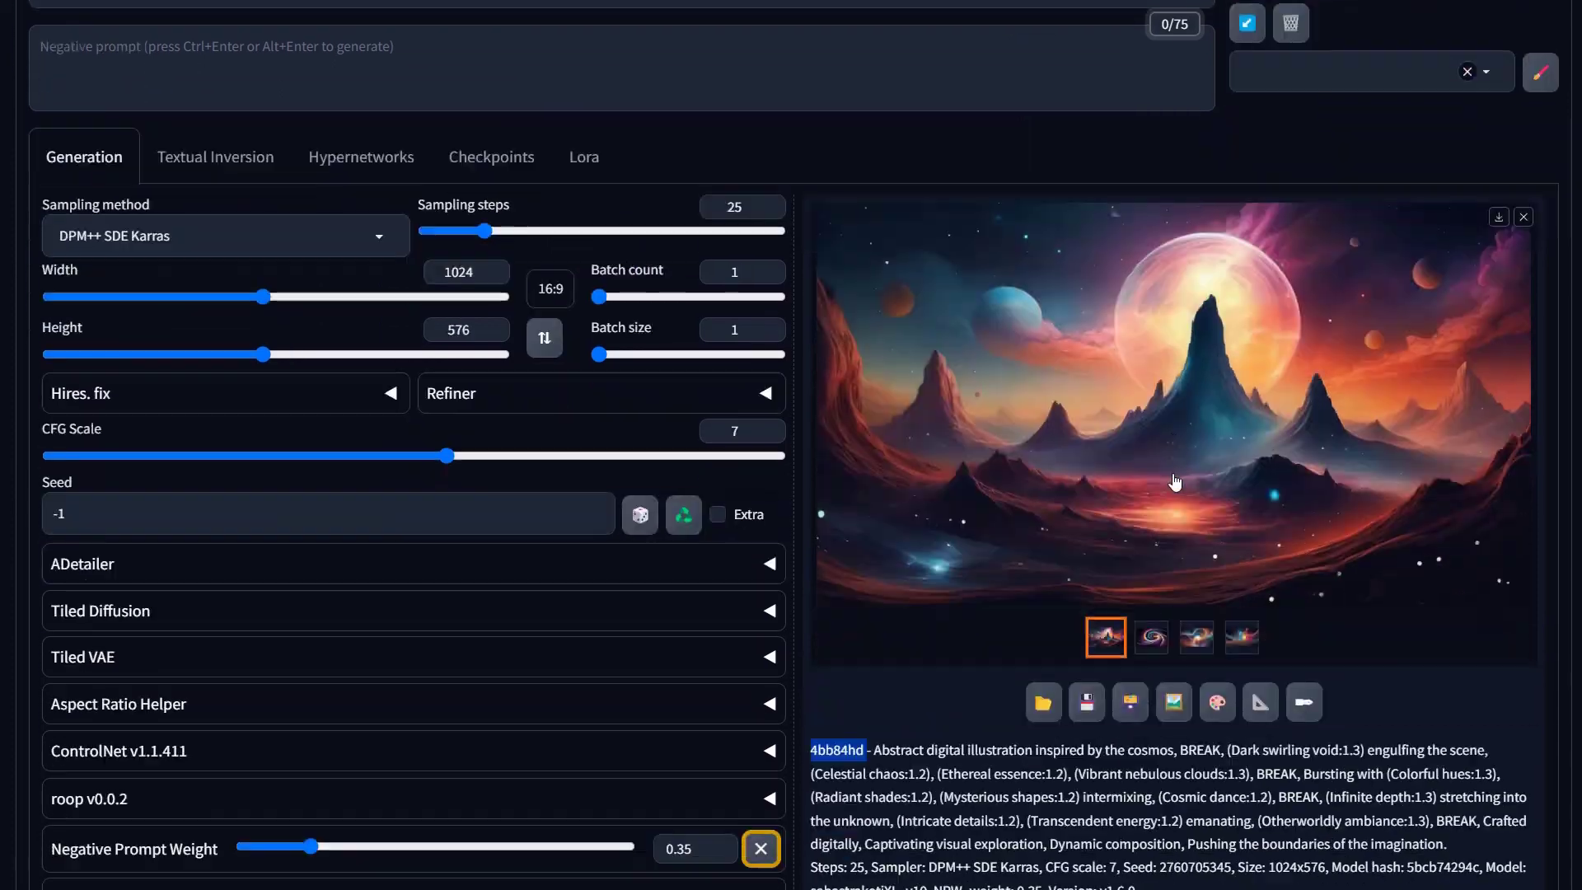
scroll(1175, 483, down, 2)
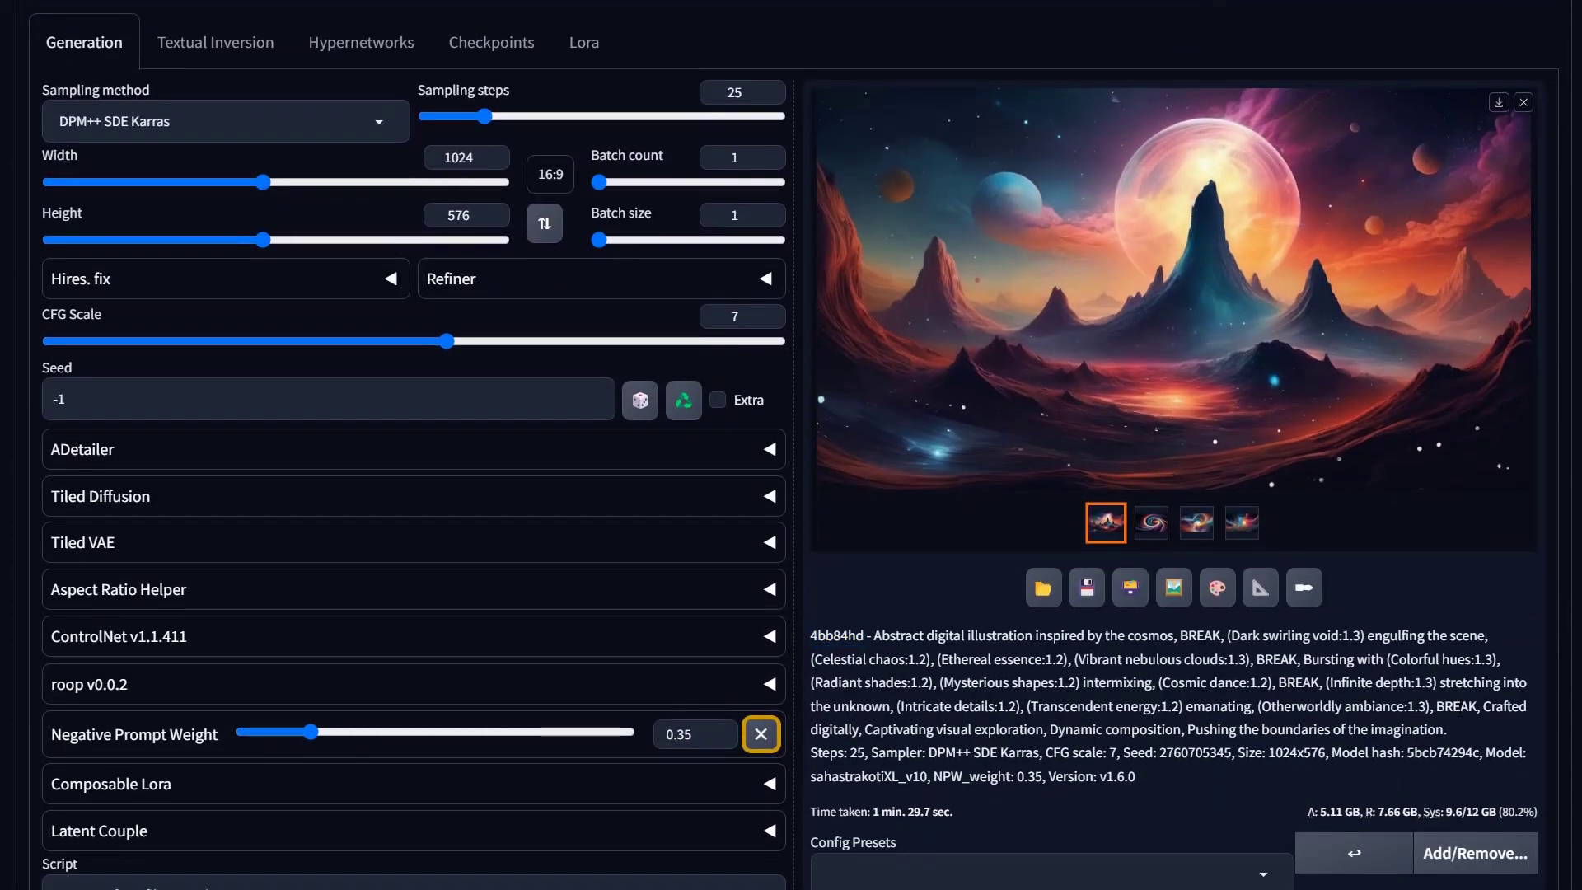
click(1176, 590)
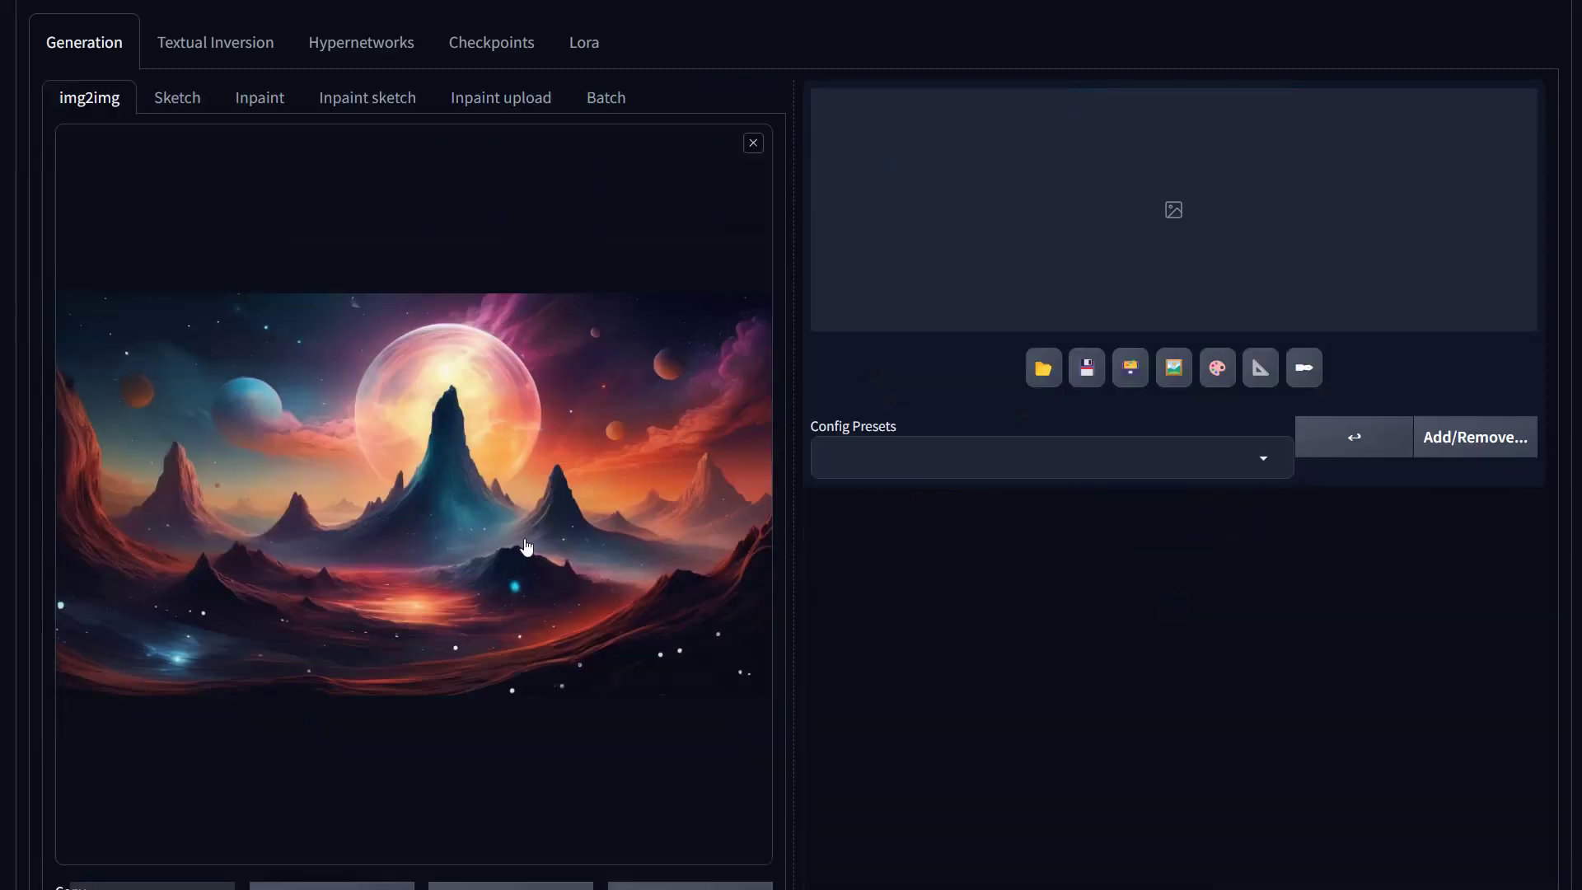
scroll(523, 547, down, 1)
scroll(523, 546, up, 5)
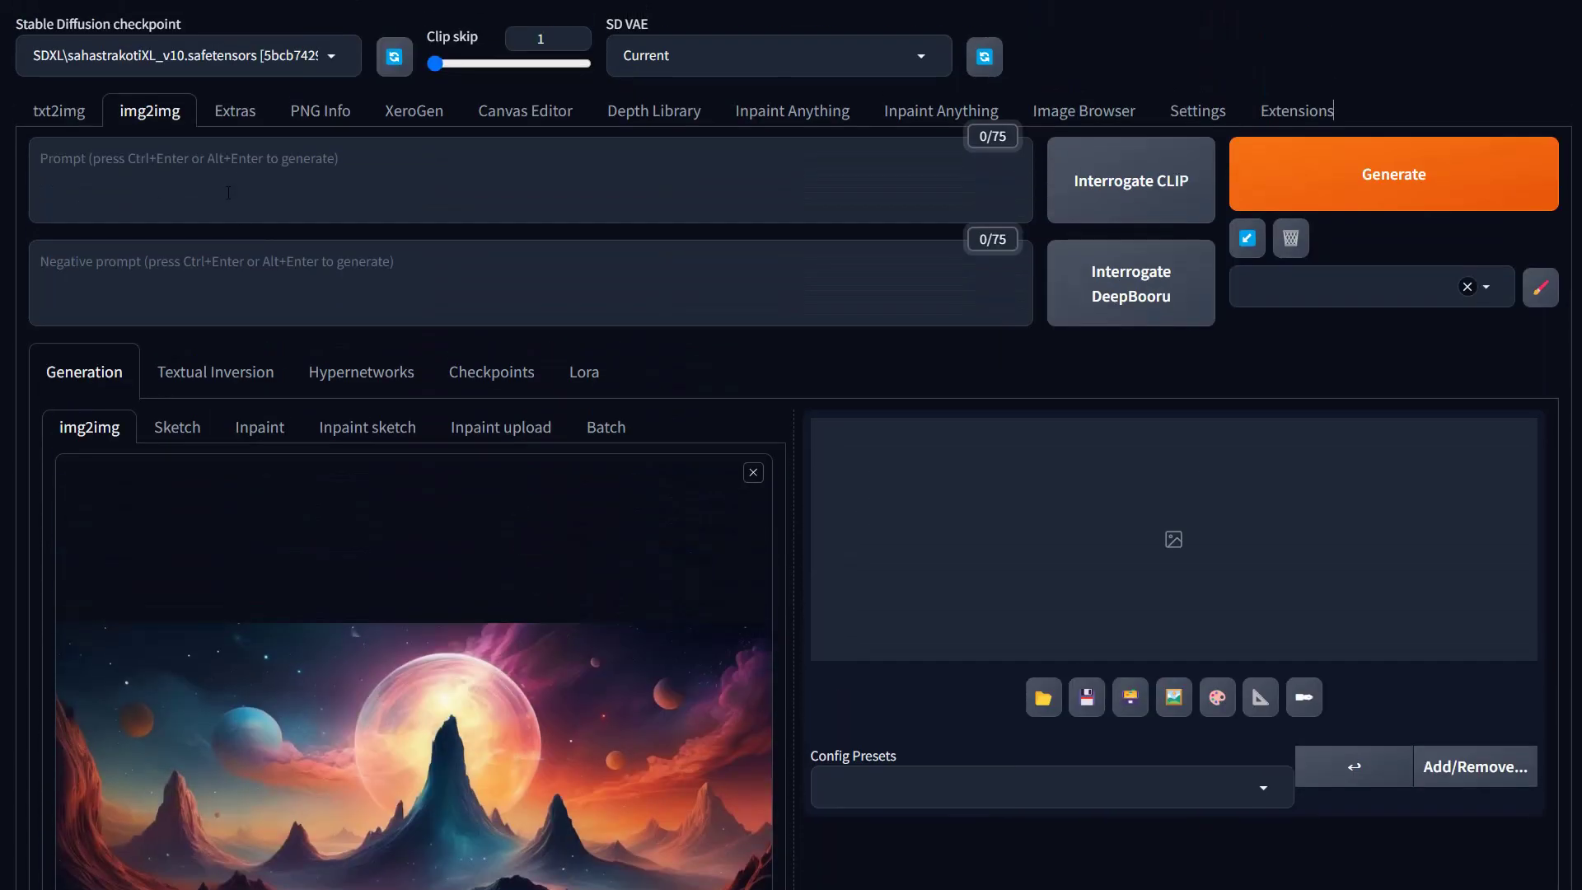
Copy the first prompt, "Abstract digital illustration inspired by the cosmos", from the txt2img list of prompt inputs.
click(84, 170)
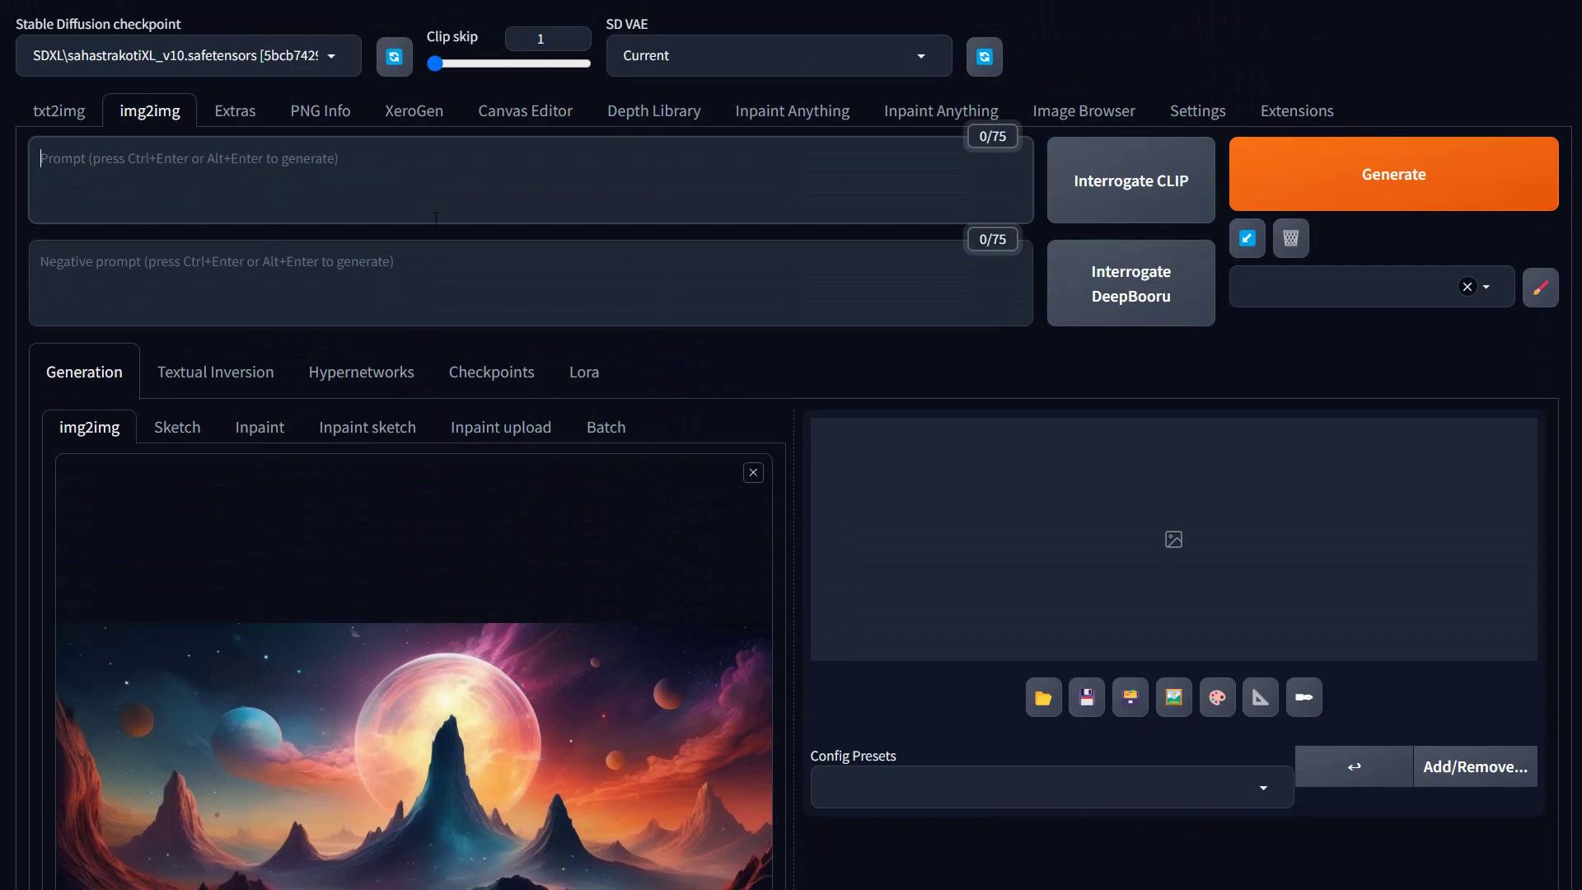
click(51, 120)
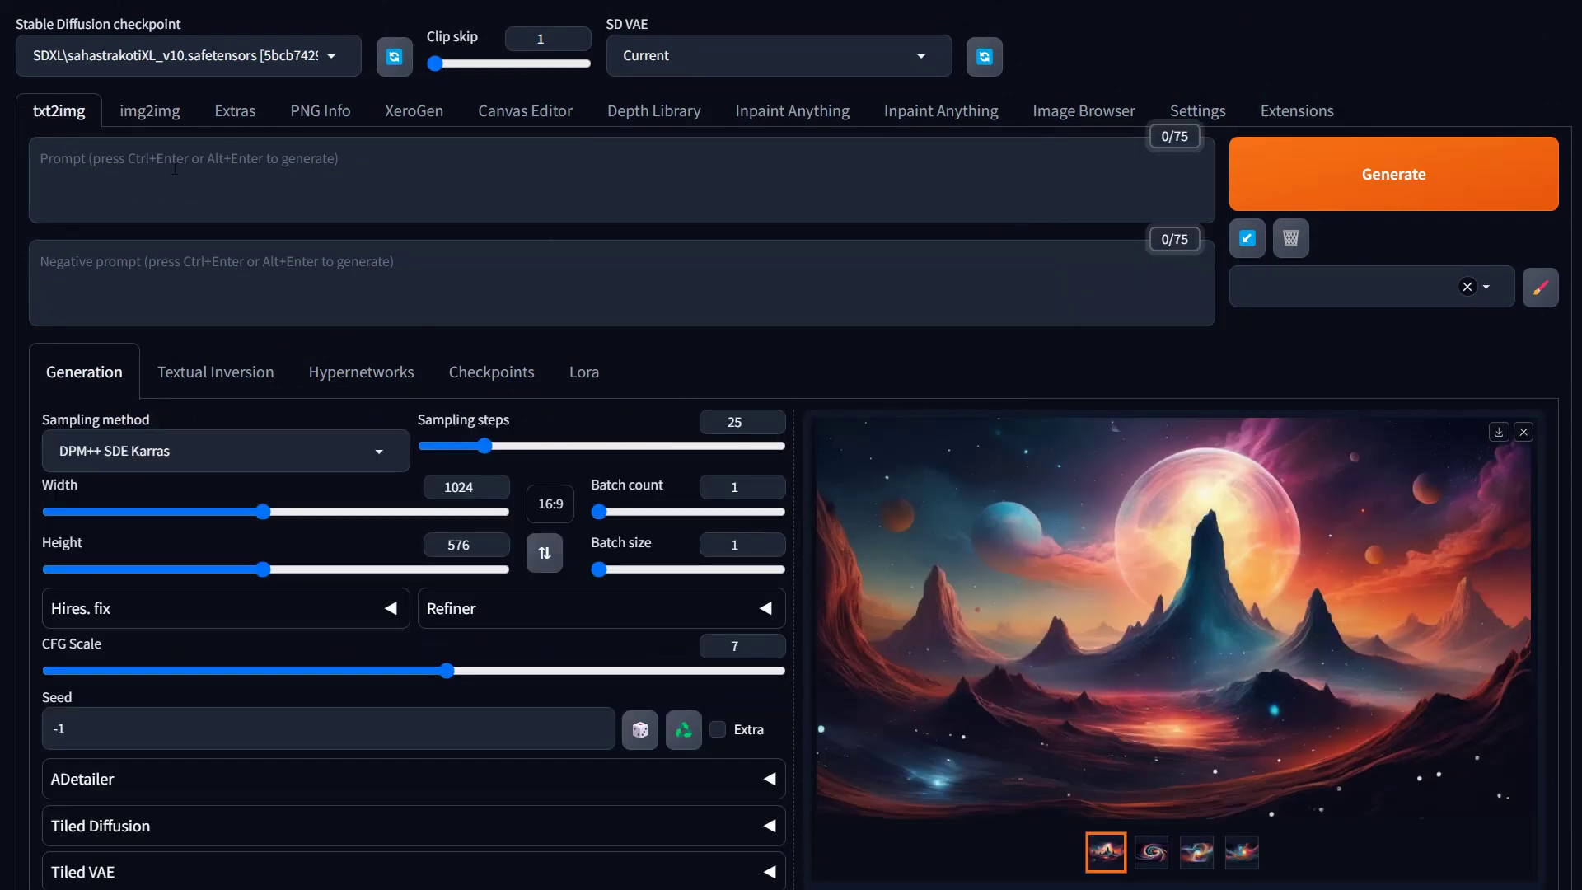
click(175, 169)
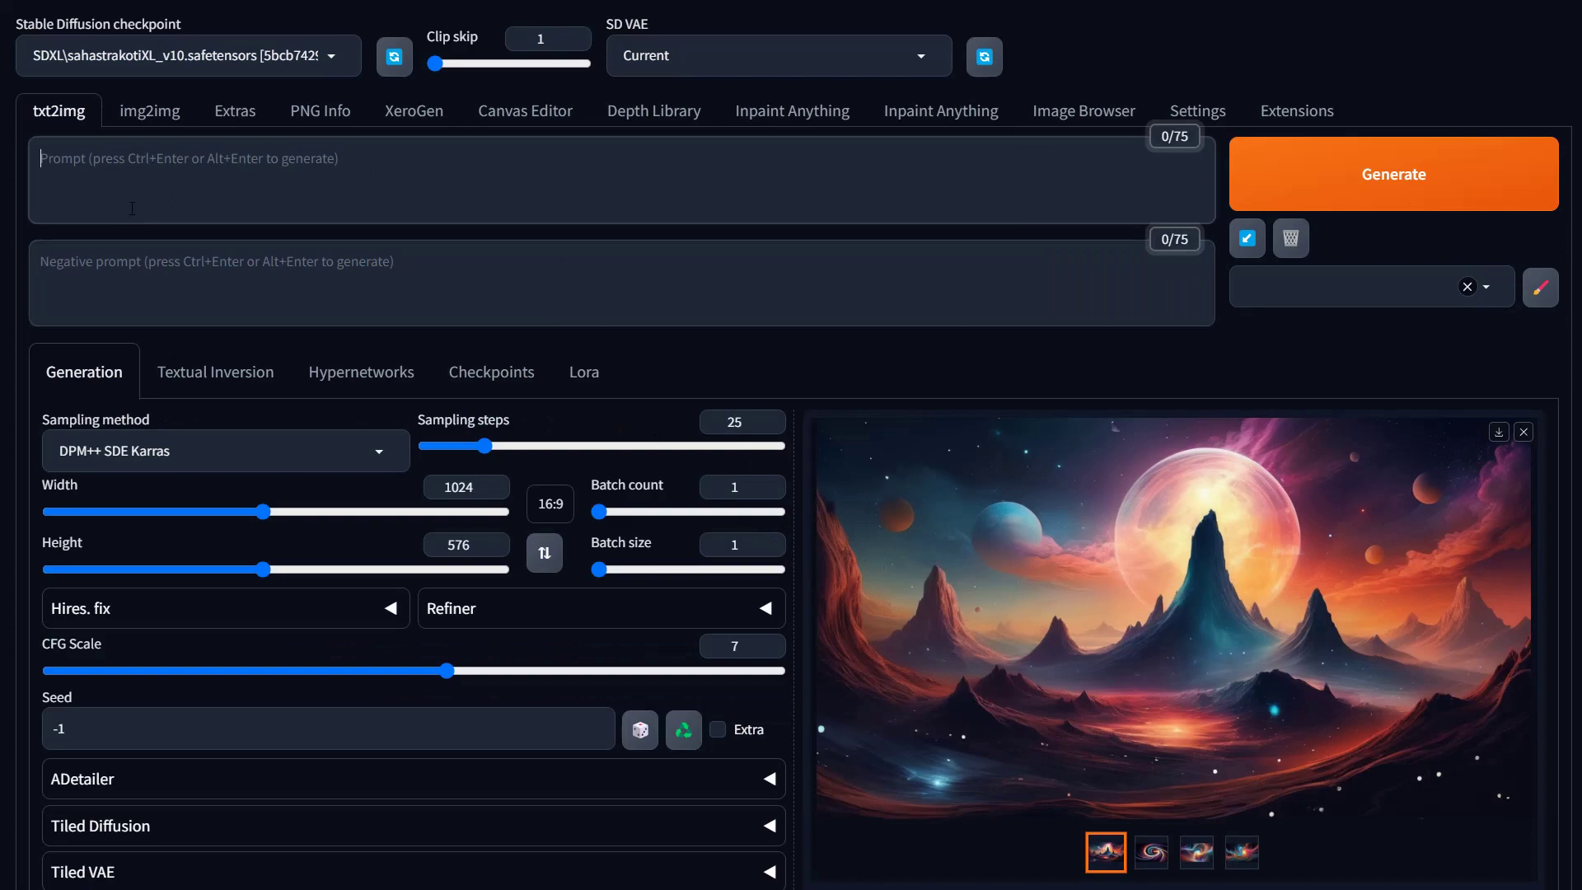
scroll(453, 477, down, 12)
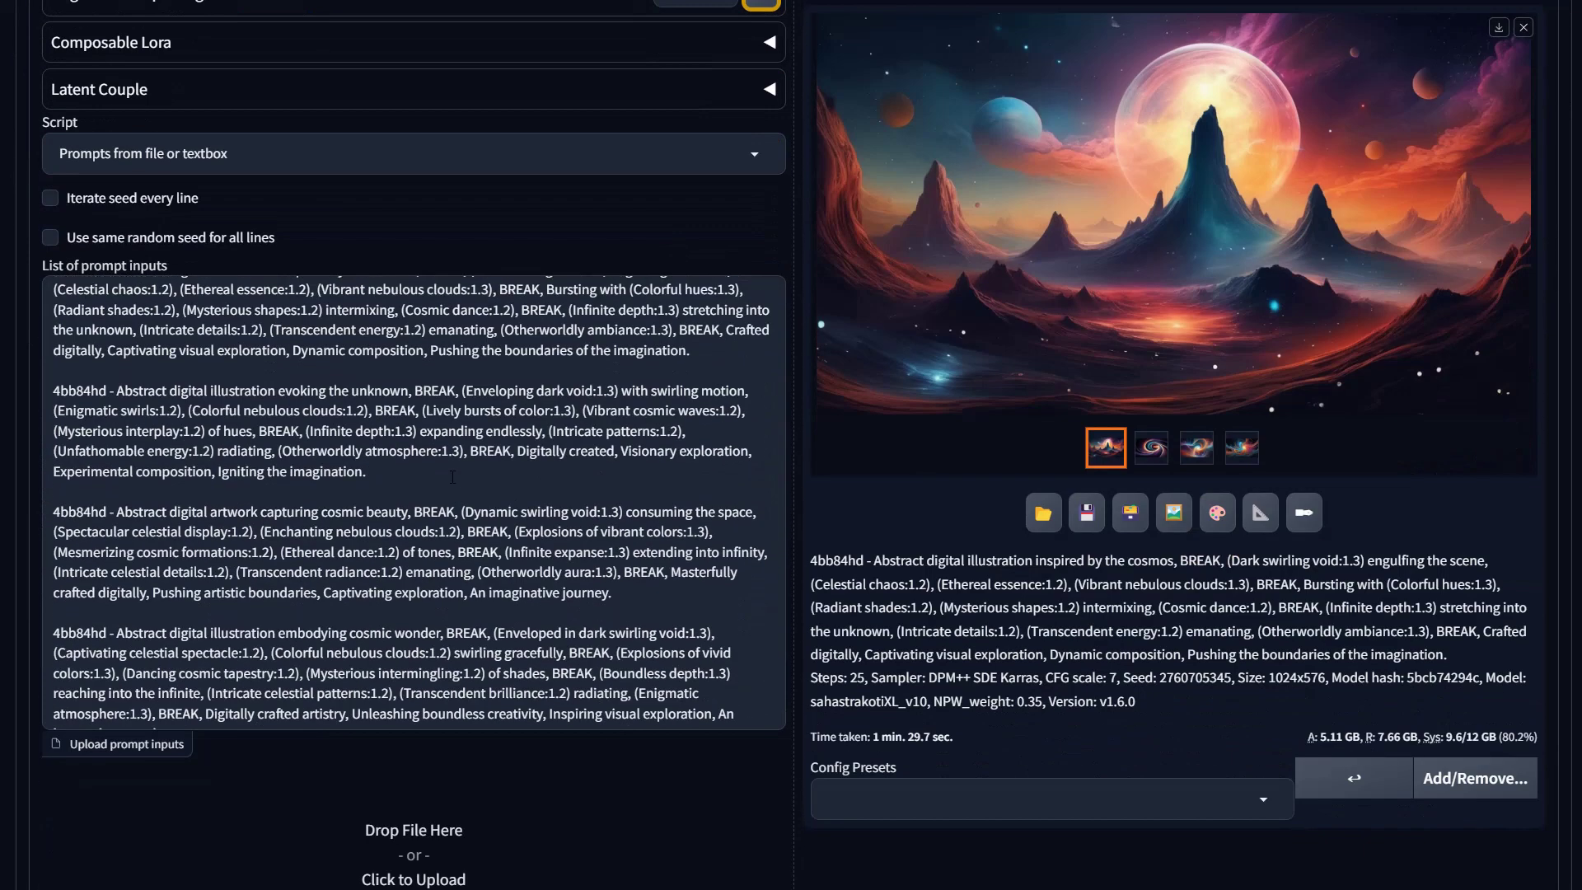
scroll(198, 392, up, 1)
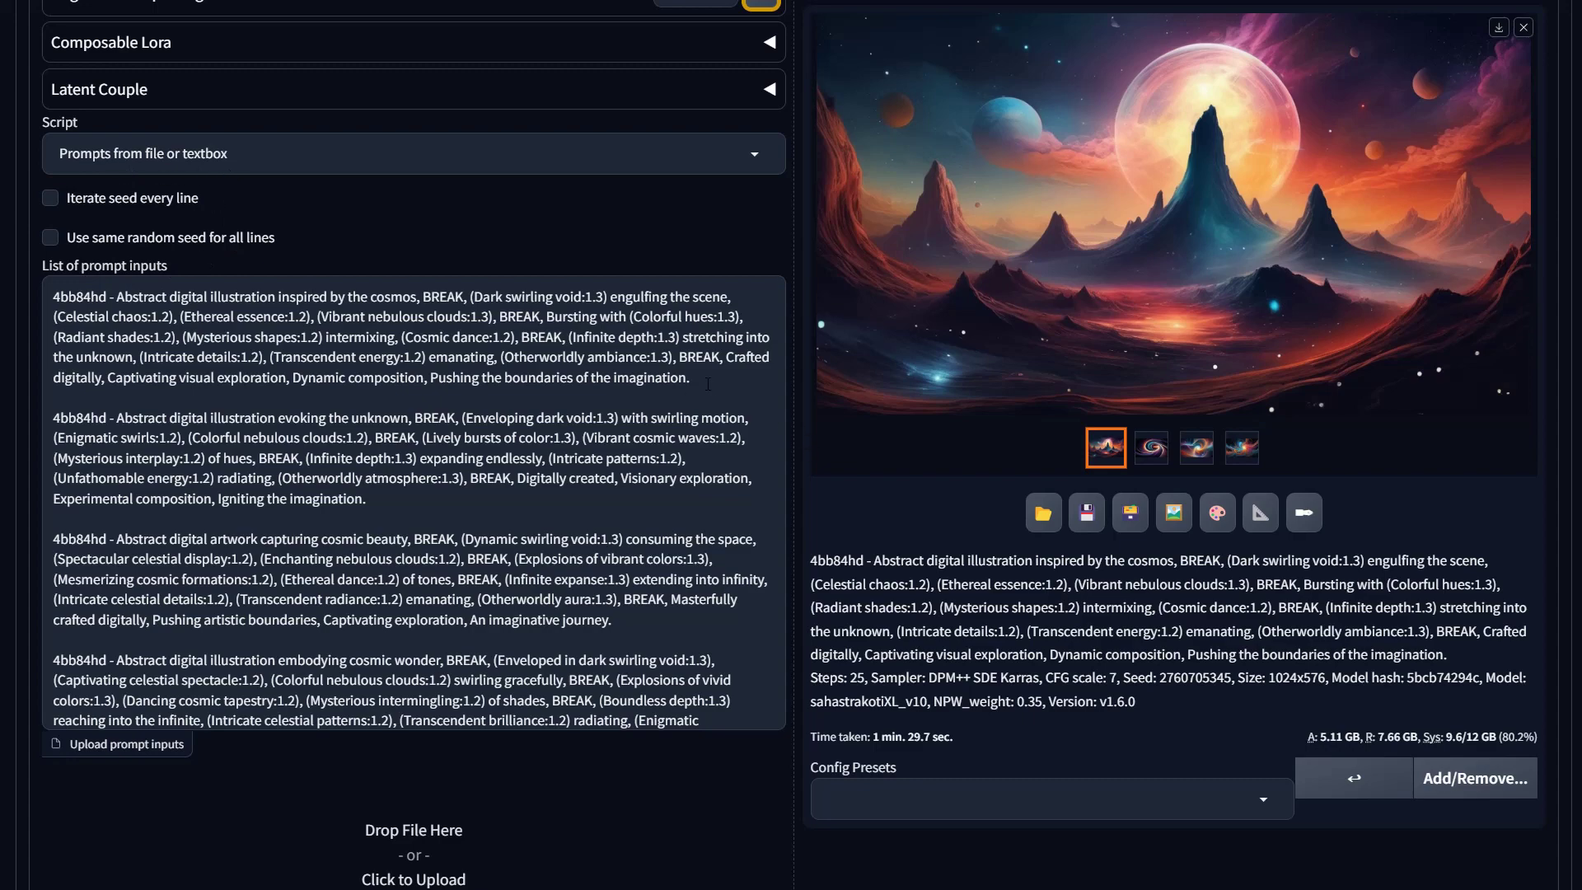
drag(707, 385, 52, 295)
key(ctrl+c)
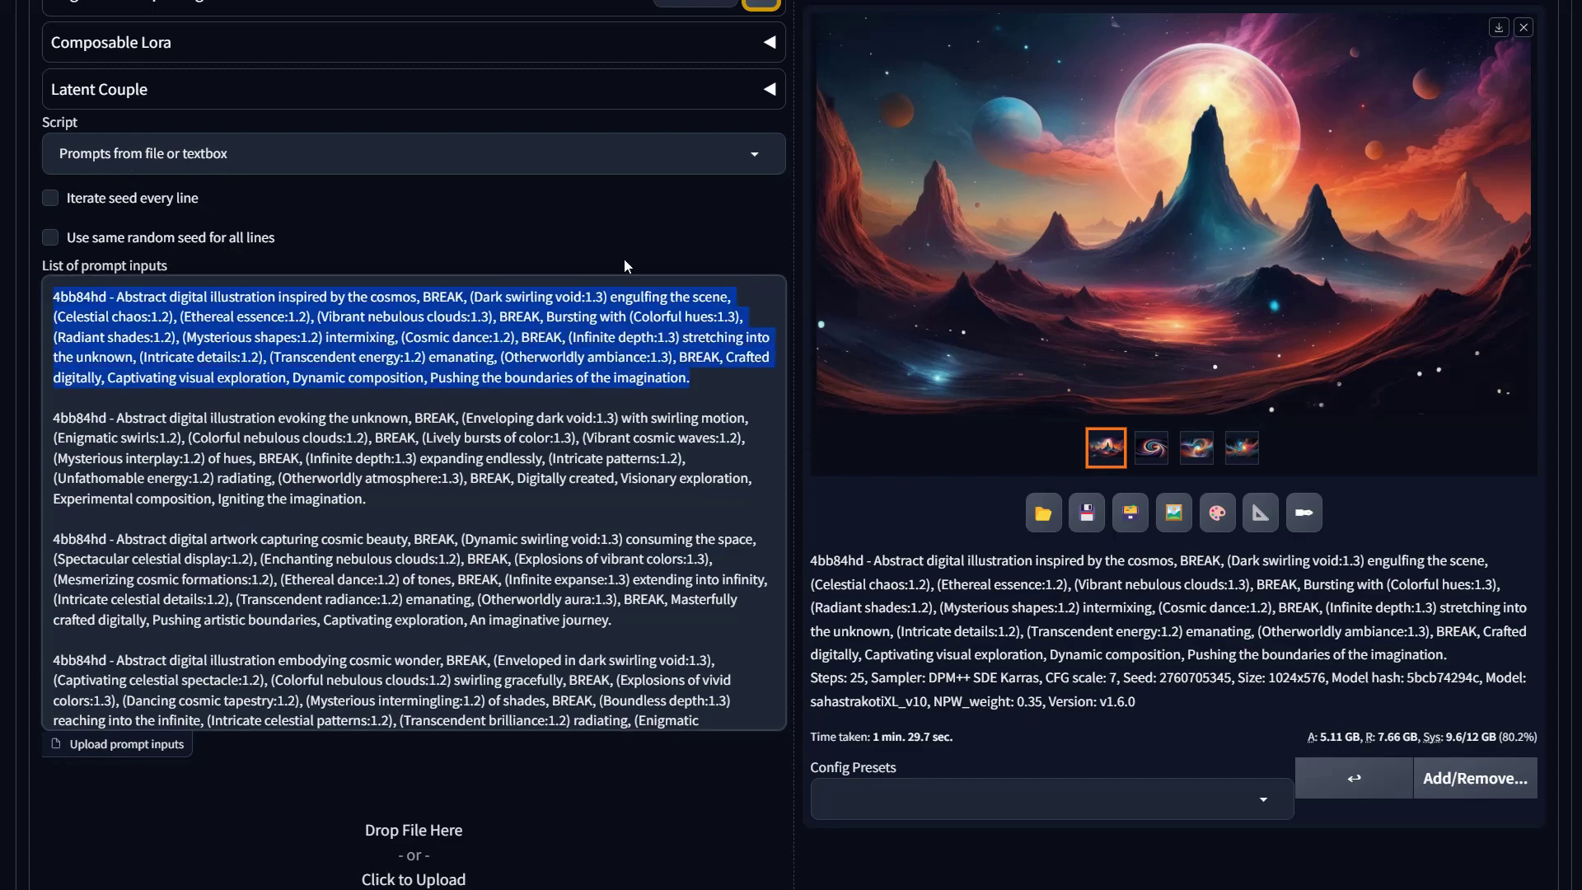
Paste the copied cosmos illustration prompt into the img2img prompt.
scroll(629, 267, up, 8)
scroll(219, 47, up, 5)
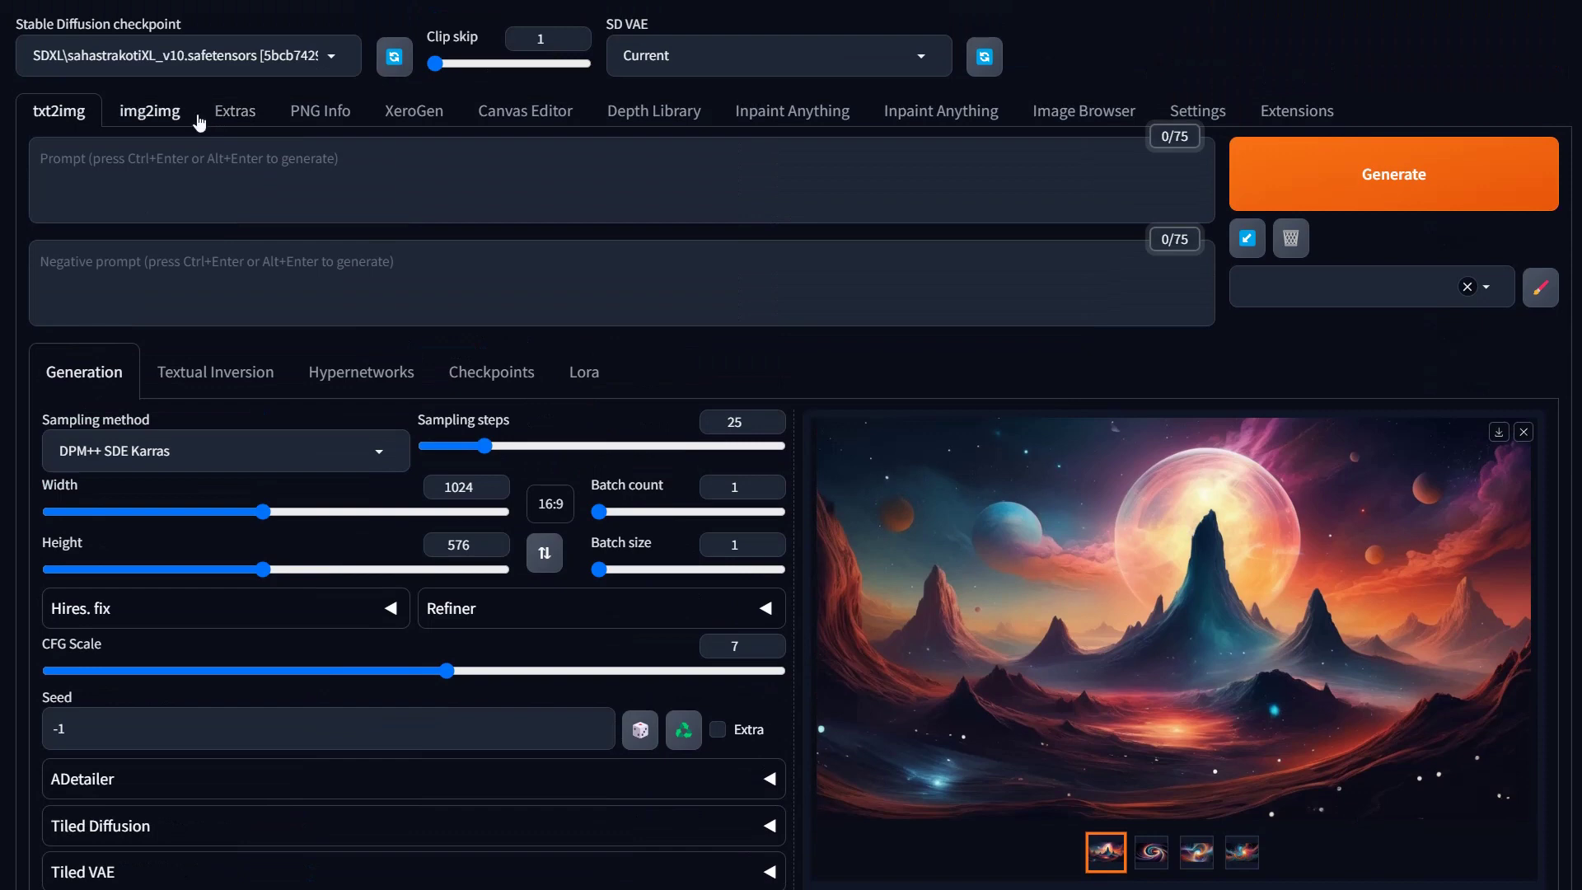
click(164, 112)
click(253, 182)
key(ctrl+v)
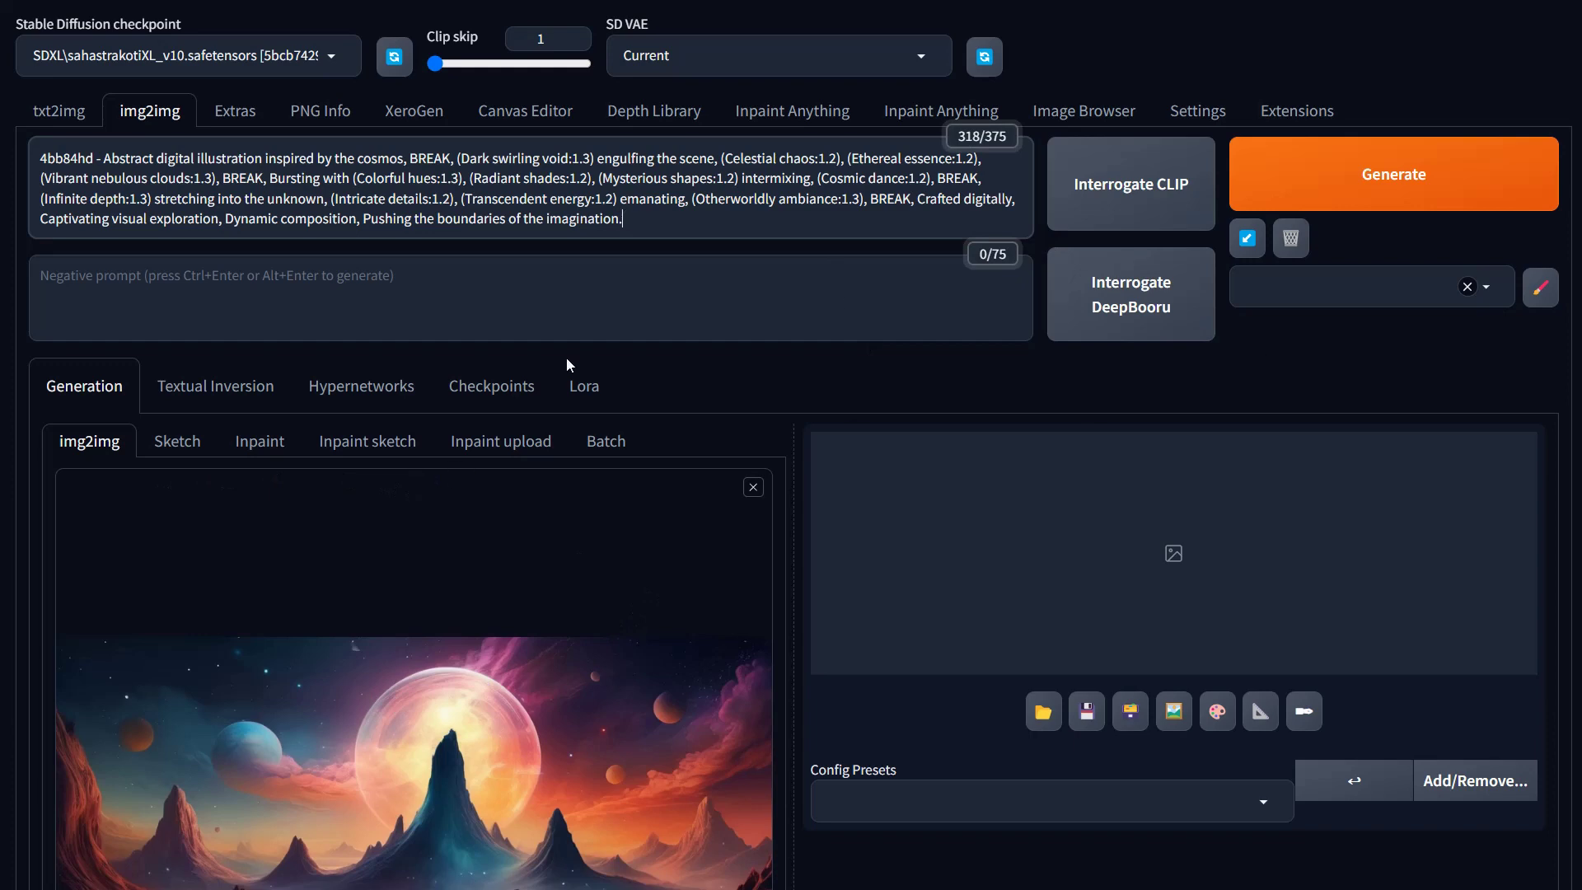
Set the img2img batch size to 2.
scroll(429, 461, down, 4)
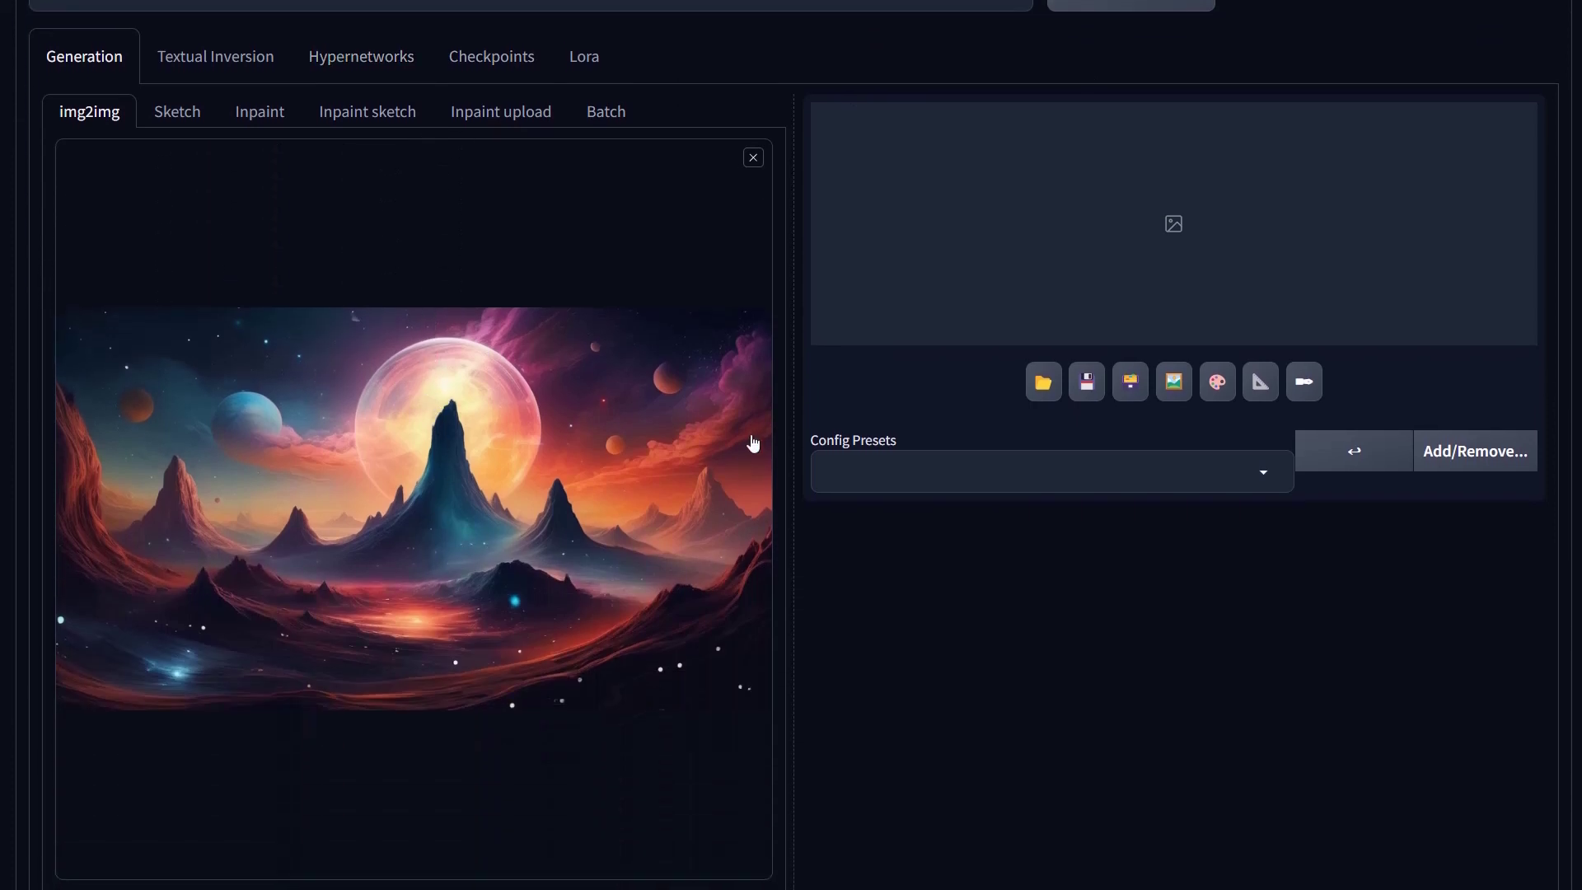
scroll(325, 628, down, 6)
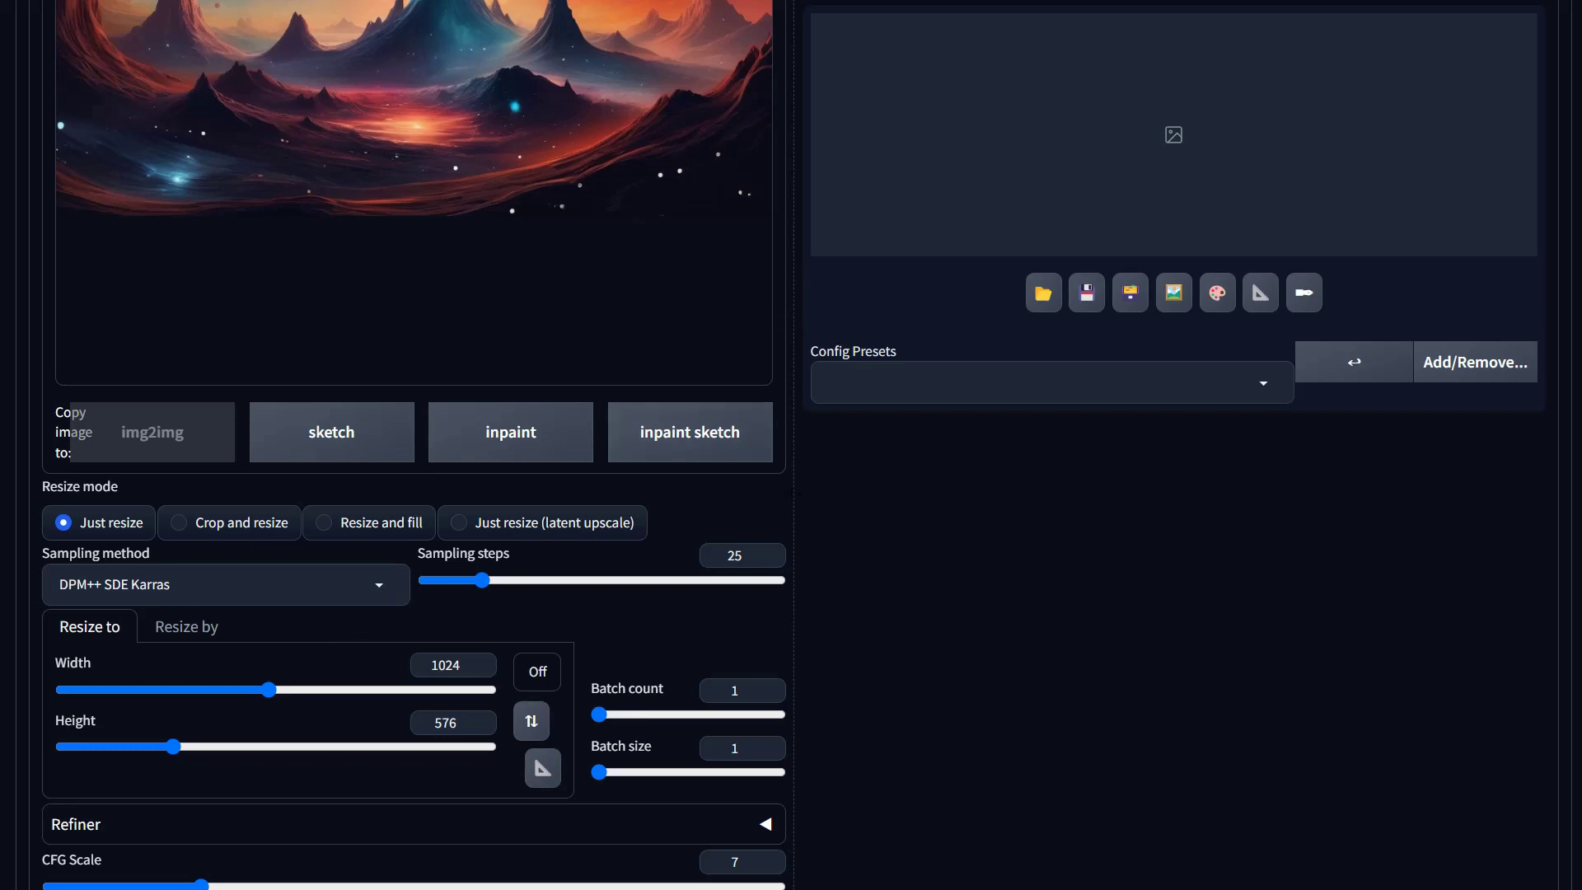
scroll(762, 437, up, 2)
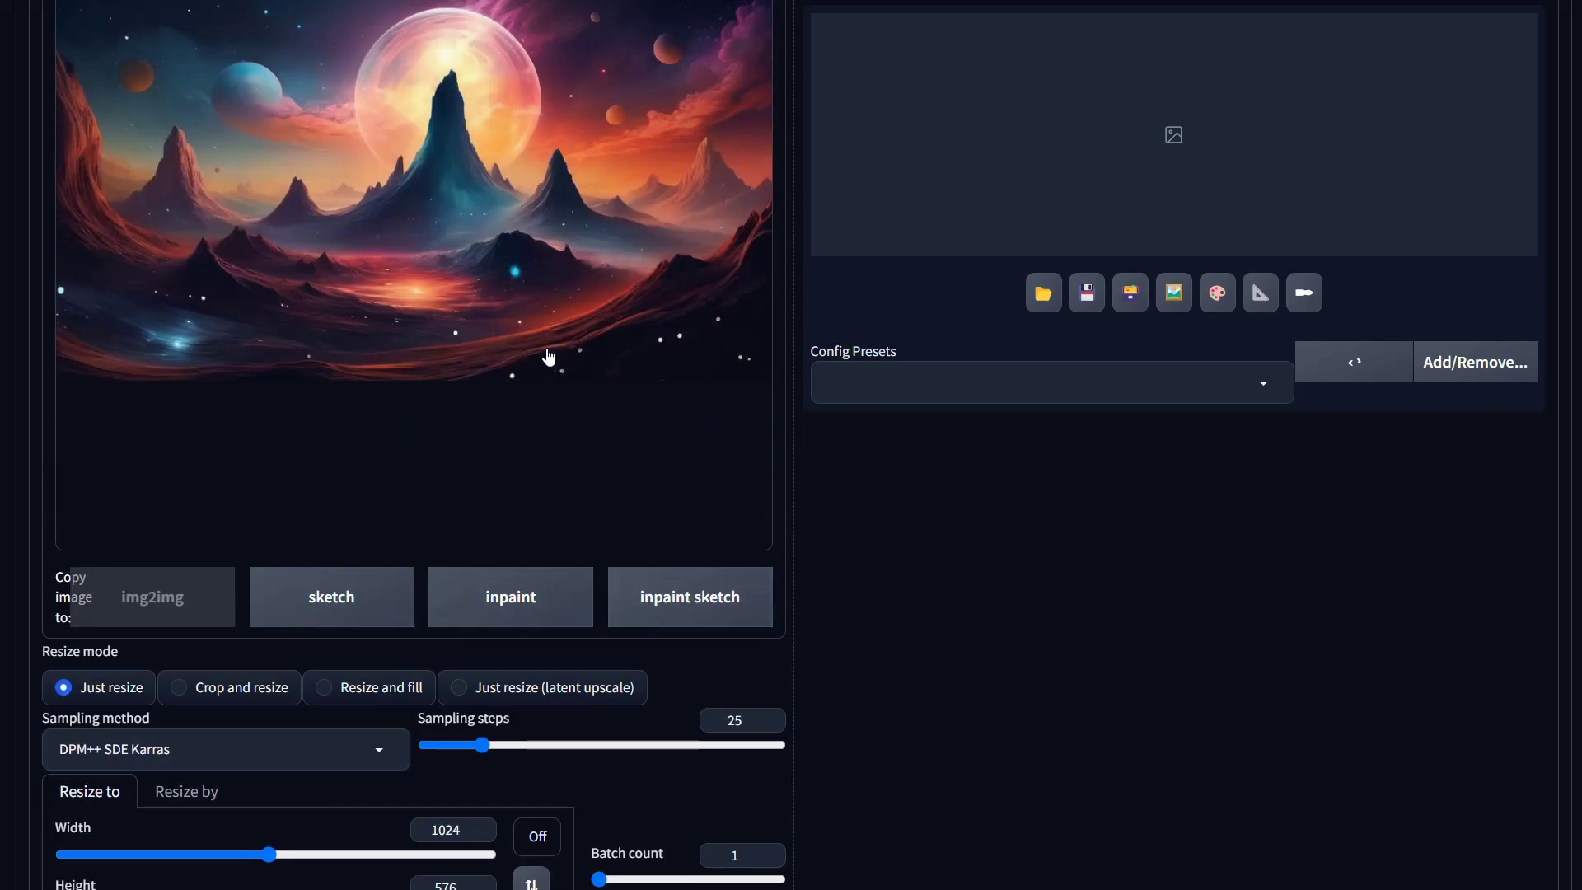
scroll(1008, 566, down, 4)
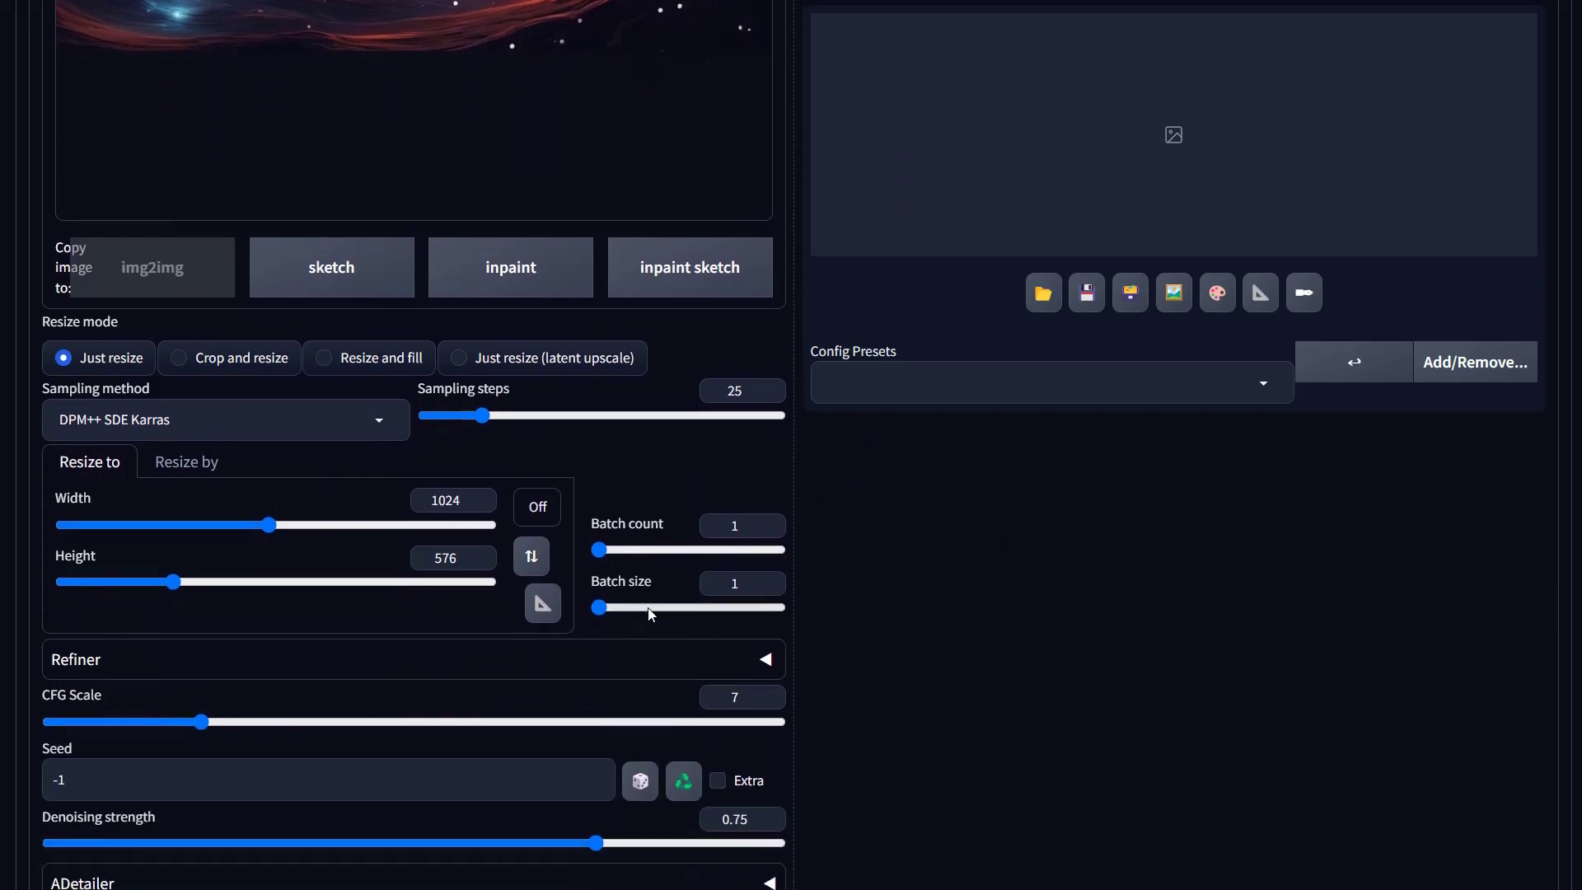
mouse_move(651, 607)
mouse_down()
mouse_move(676, 608)
mouse_move(626, 609)
mouse_up()
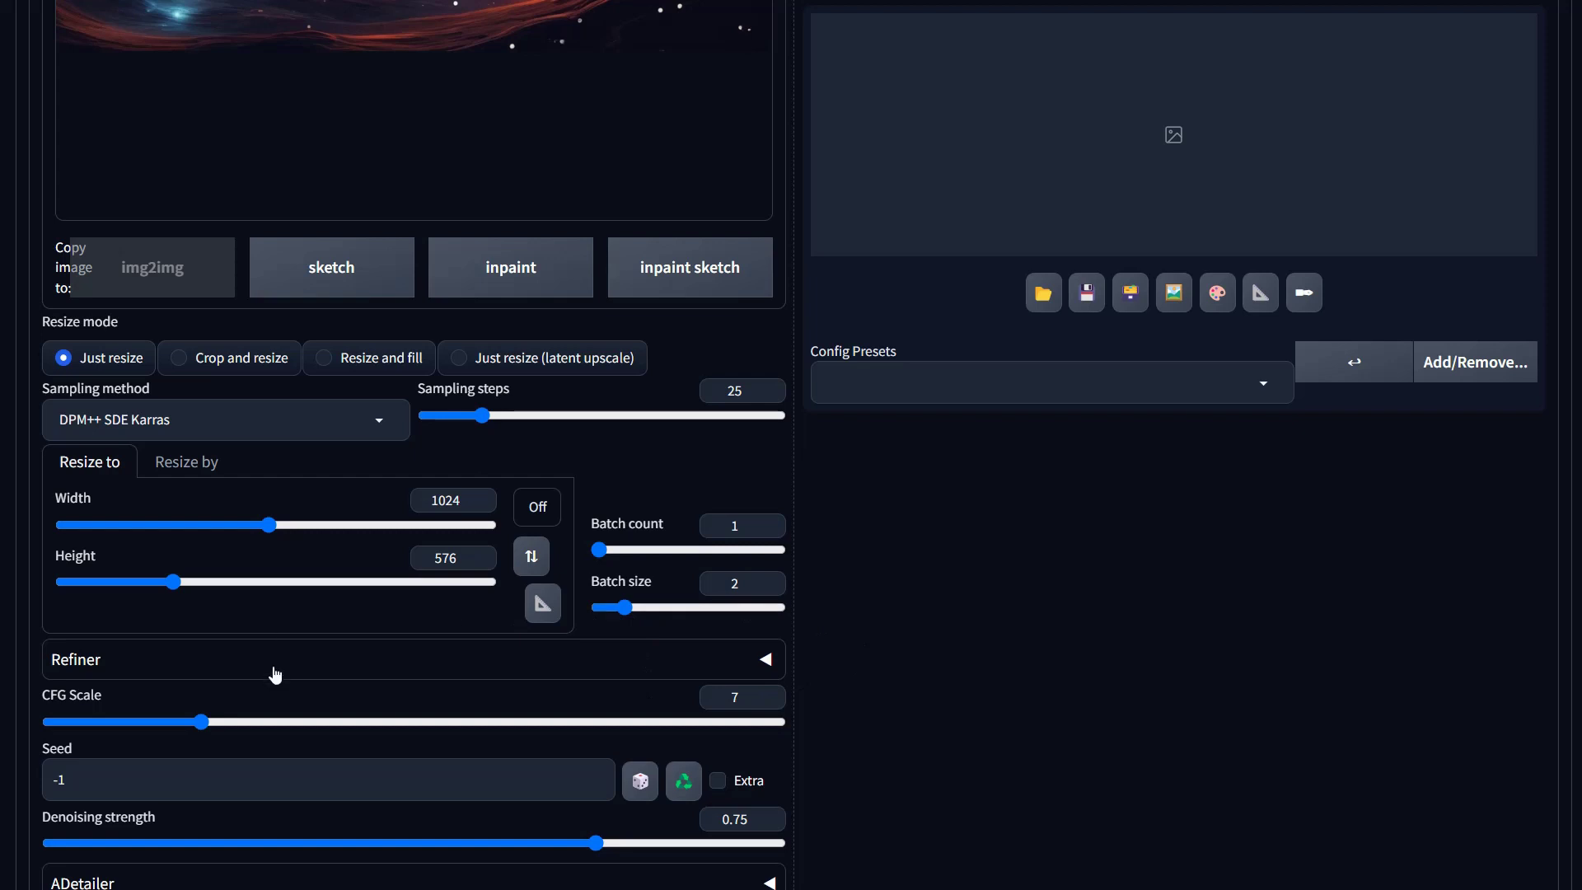
Try lower and higher denoising strengths for the img2img generation and set the value to 0.6.
scroll(206, 759, down, 3)
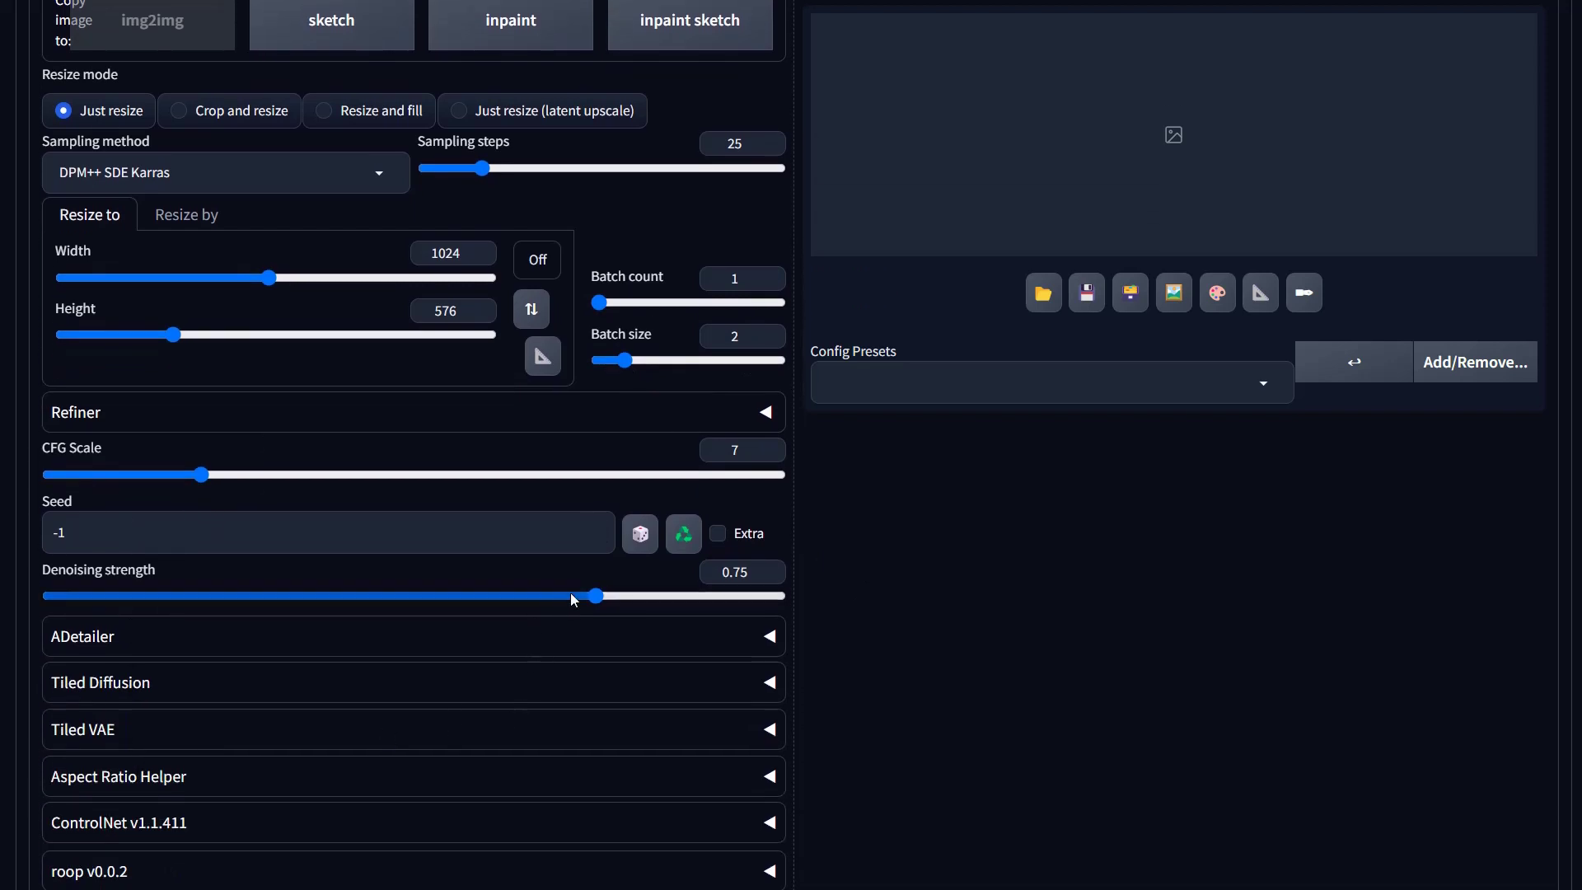
drag(595, 597, 502, 612)
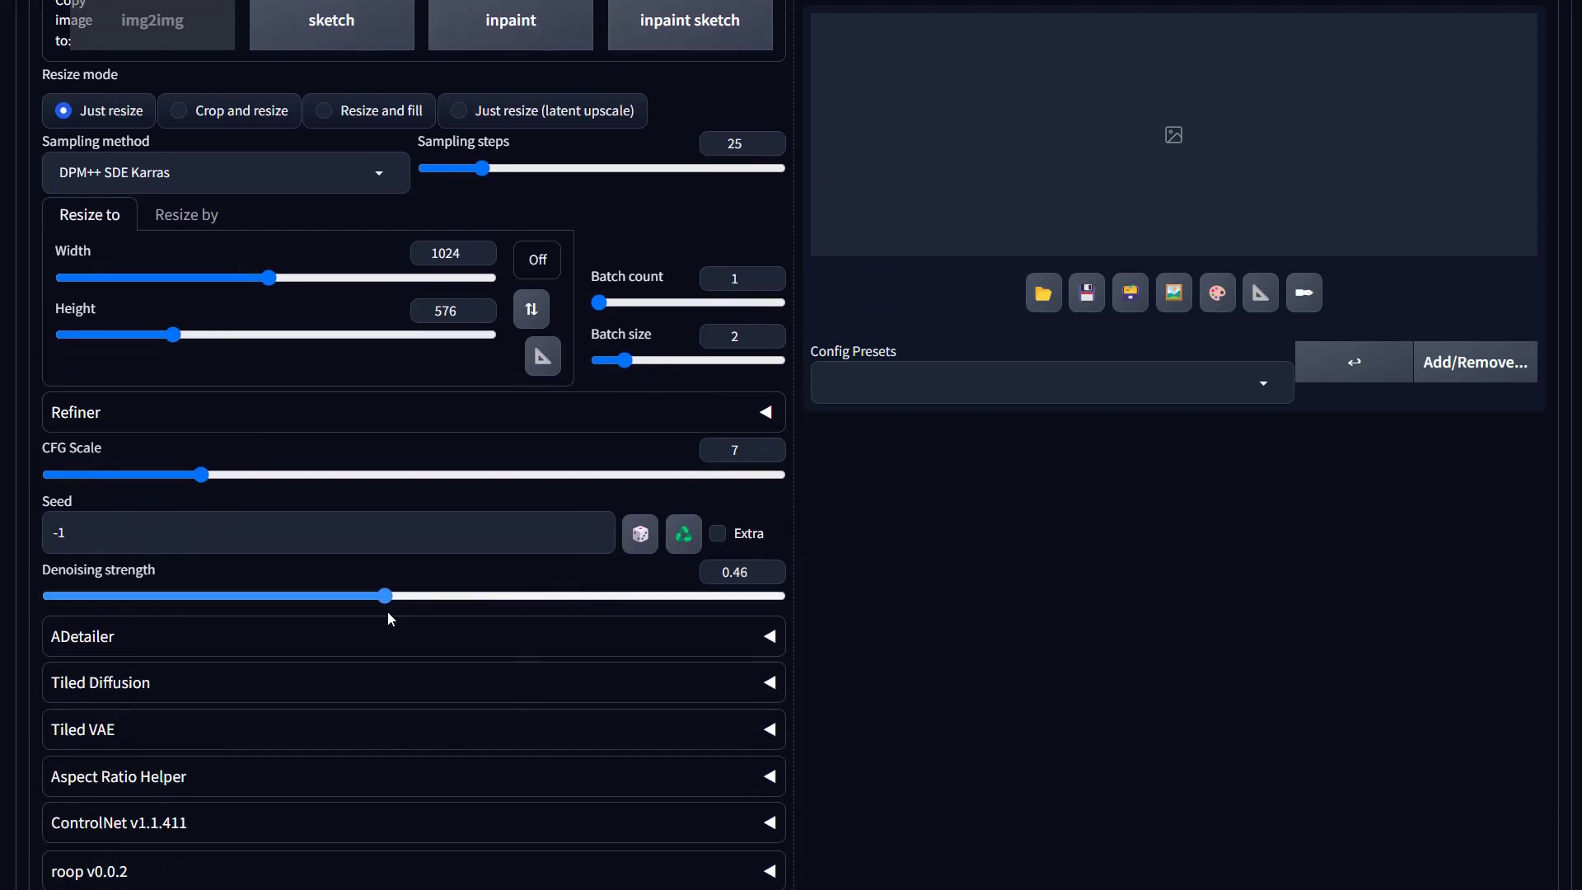
drag(388, 613, 176, 615)
drag(66, 610, 345, 624)
drag(328, 609, 524, 630)
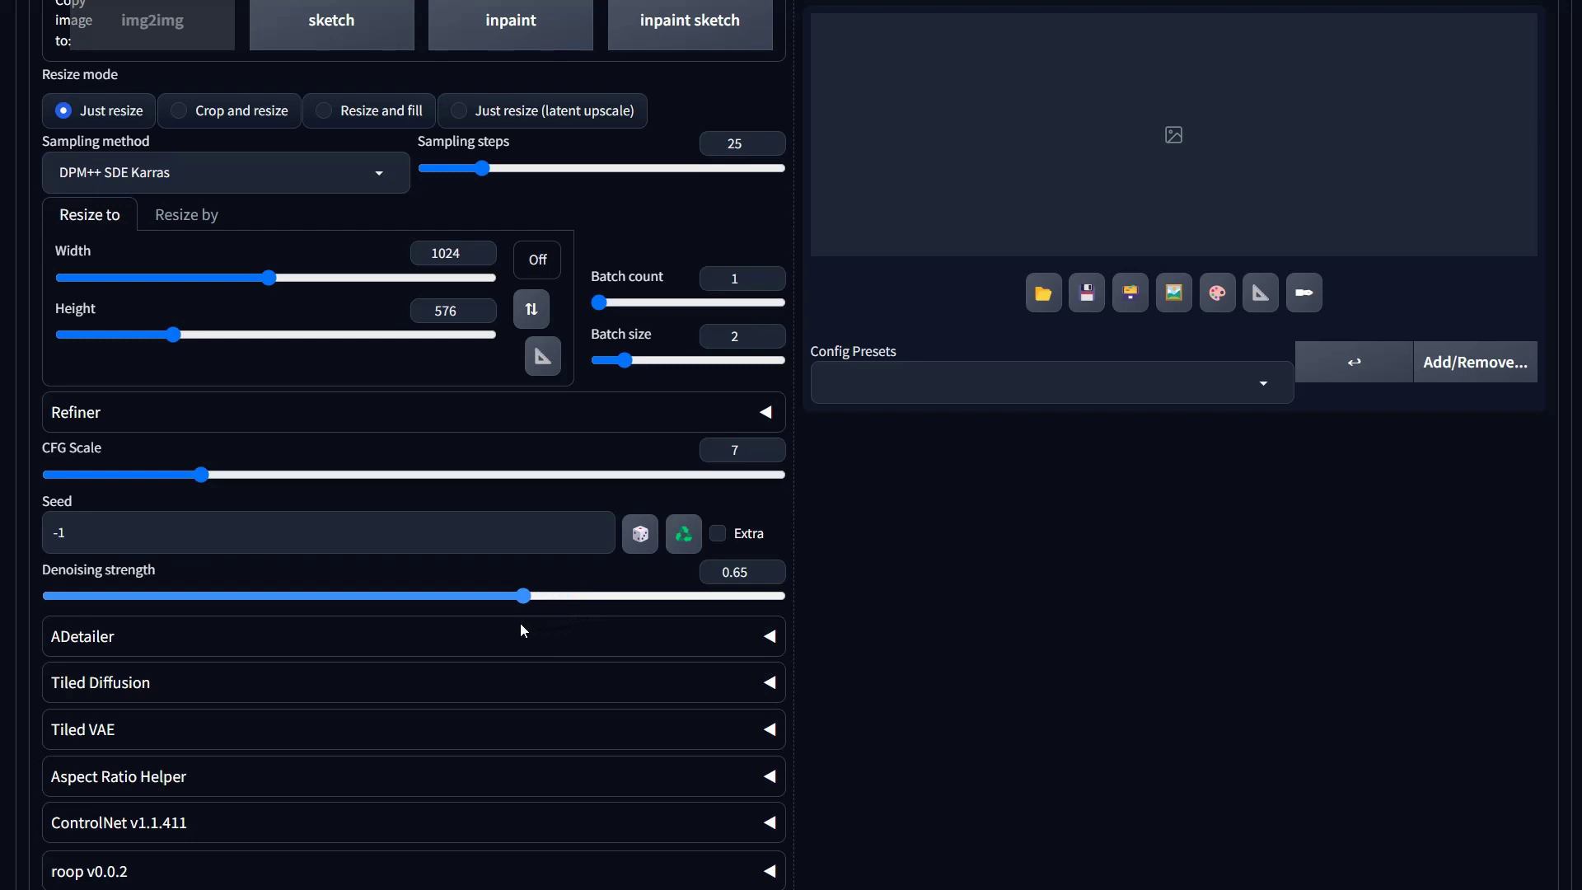
drag(521, 623, 488, 627)
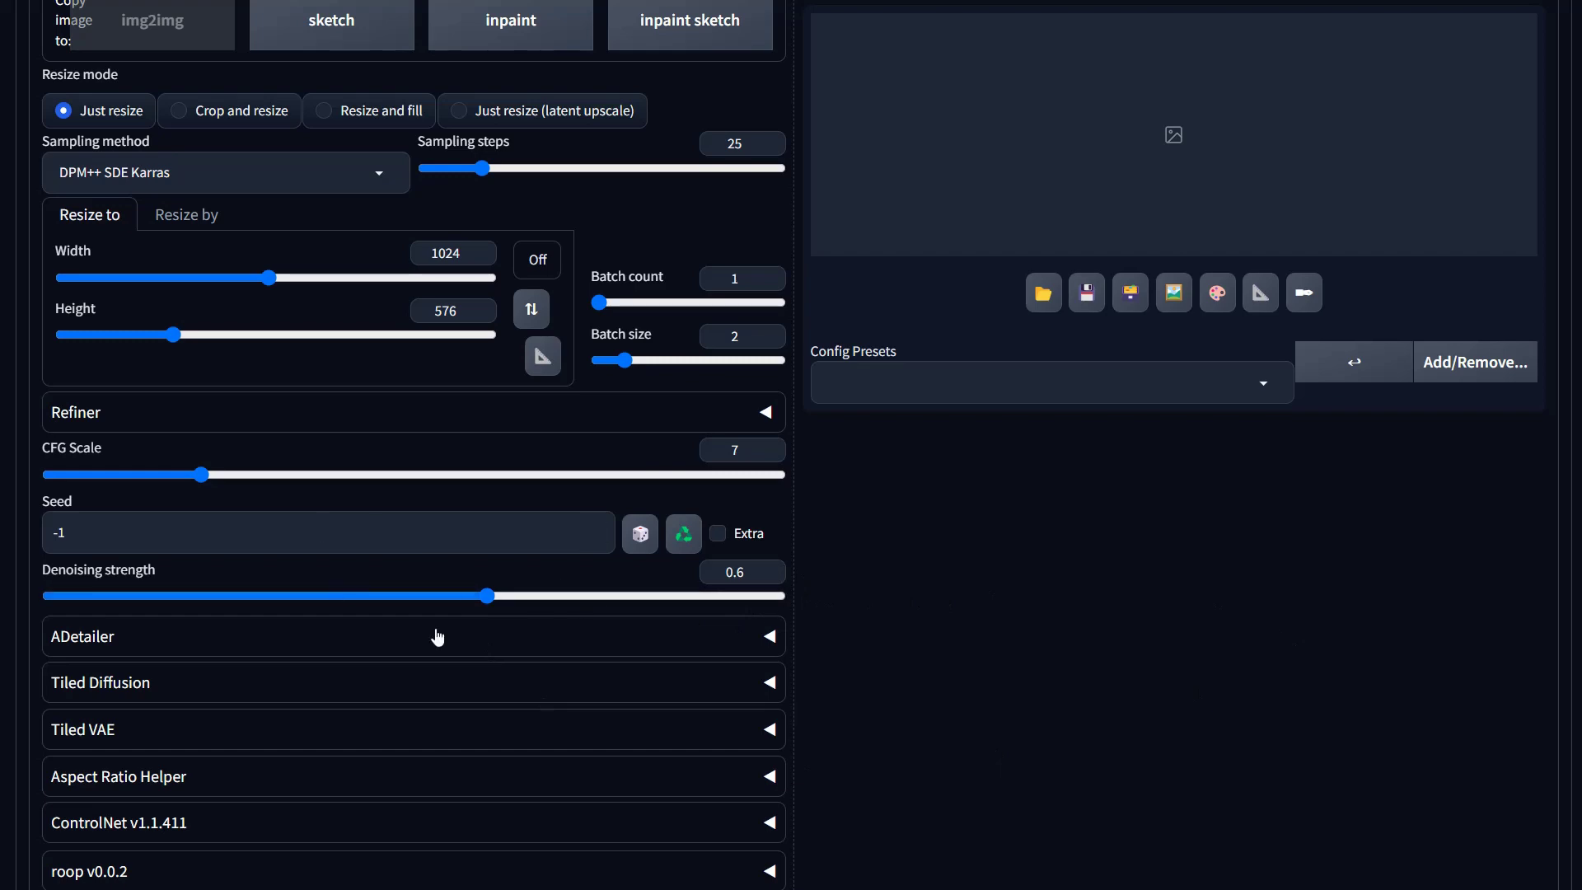
Open the choice of sampling methods for the img2img generation.
scroll(464, 642, up, 7)
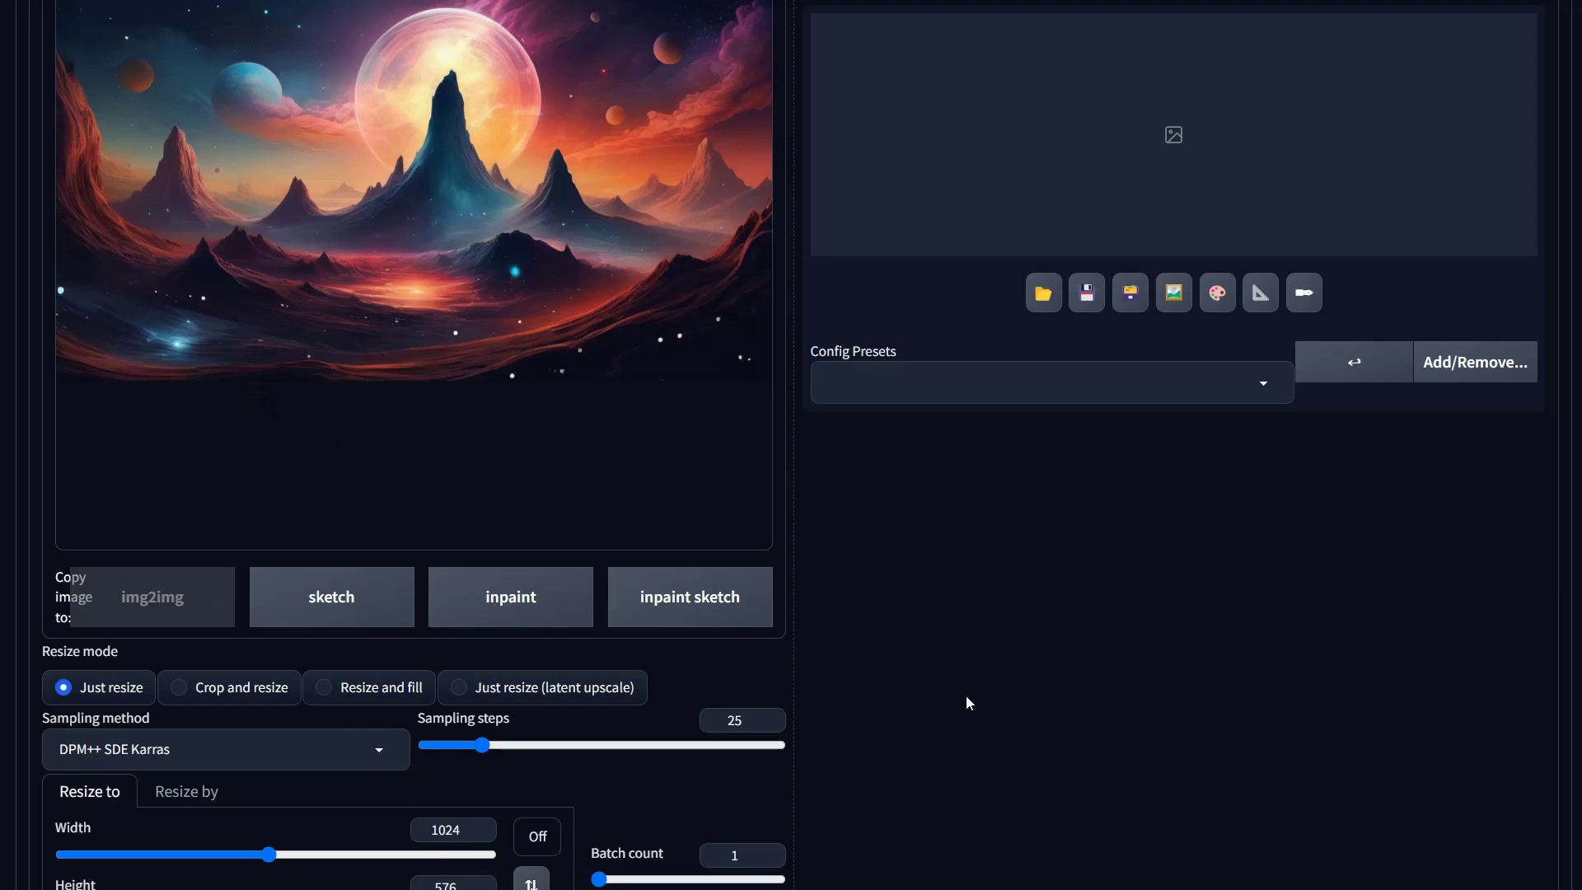
scroll(967, 700, down, 3)
mouse_move(487, 506)
mouse_down()
mouse_move(427, 510)
mouse_move(483, 509)
mouse_up()
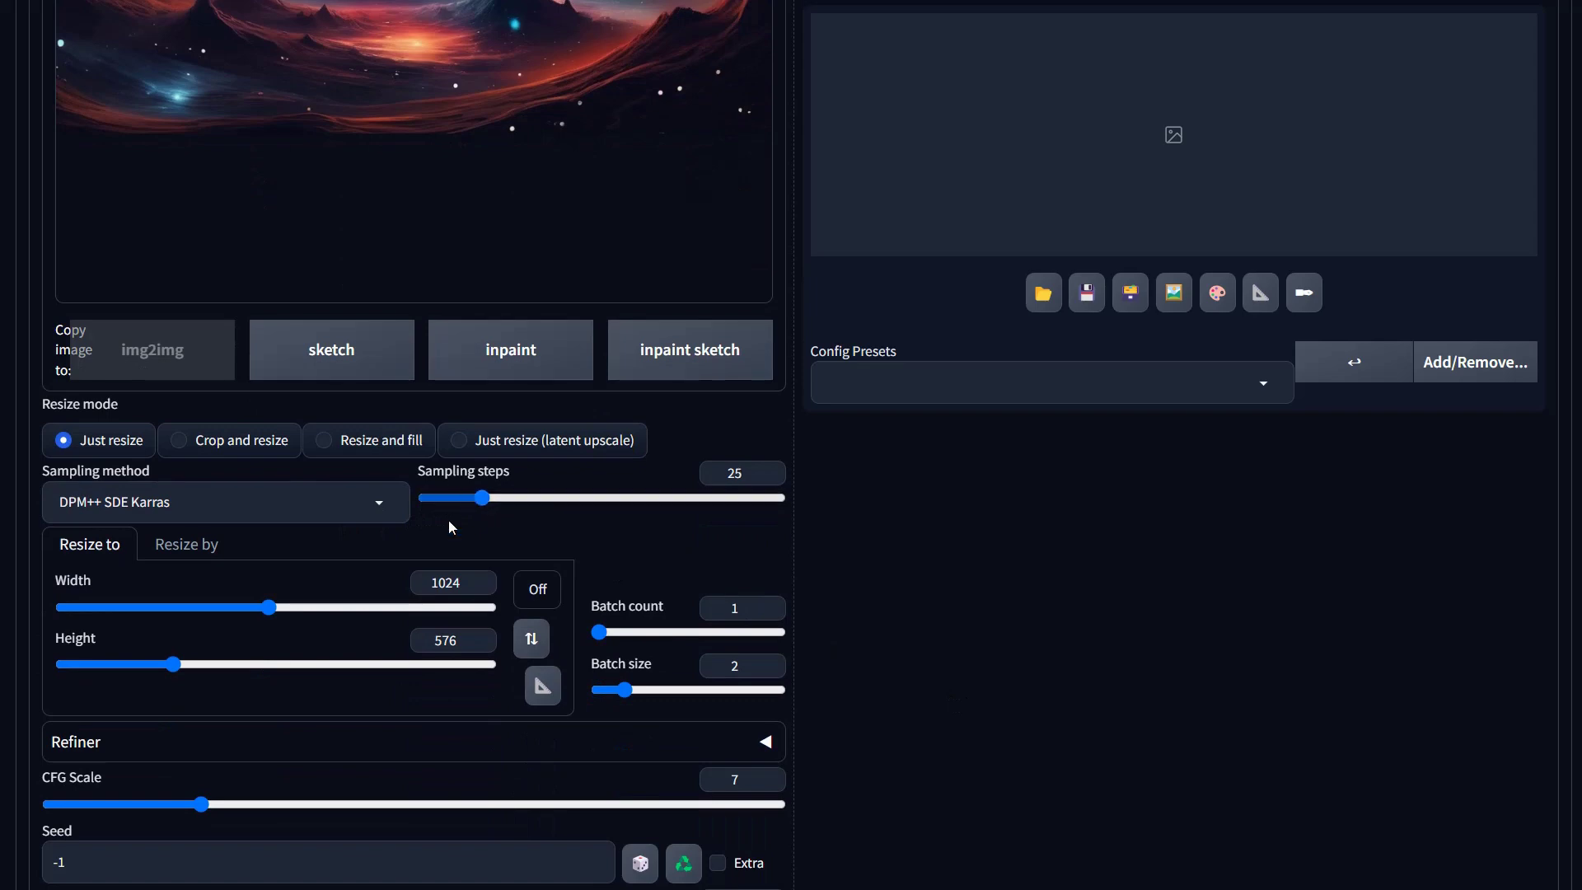
click(381, 512)
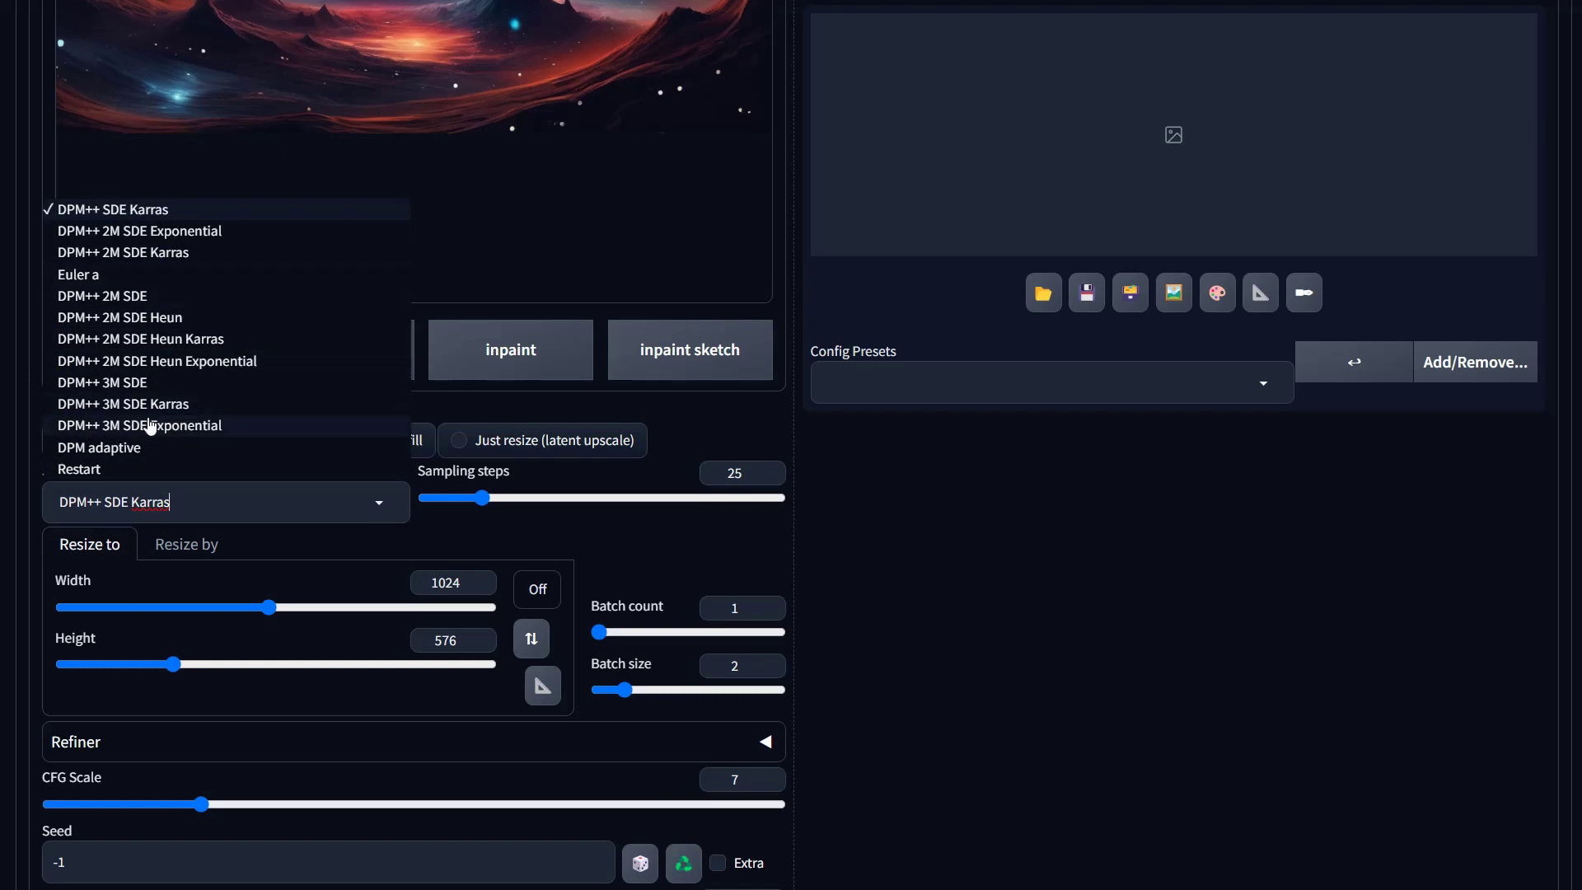
Set the sampling method to DPM++ 3M SDE Karras, generate the img2img images and compare the result with the source image.
click(177, 405)
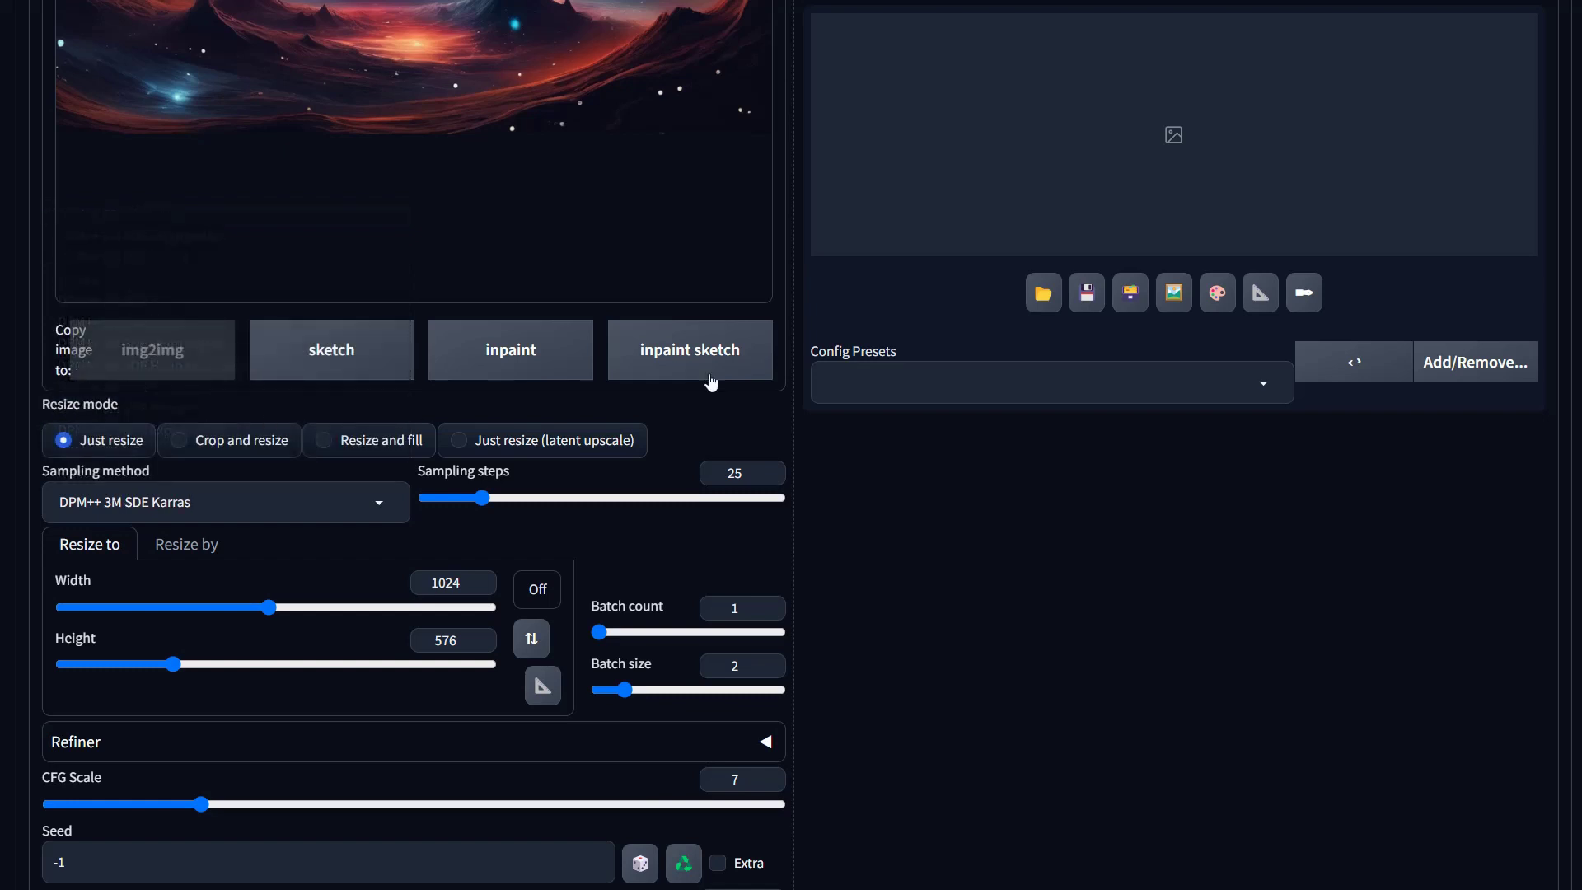
scroll(1107, 645, down, 2)
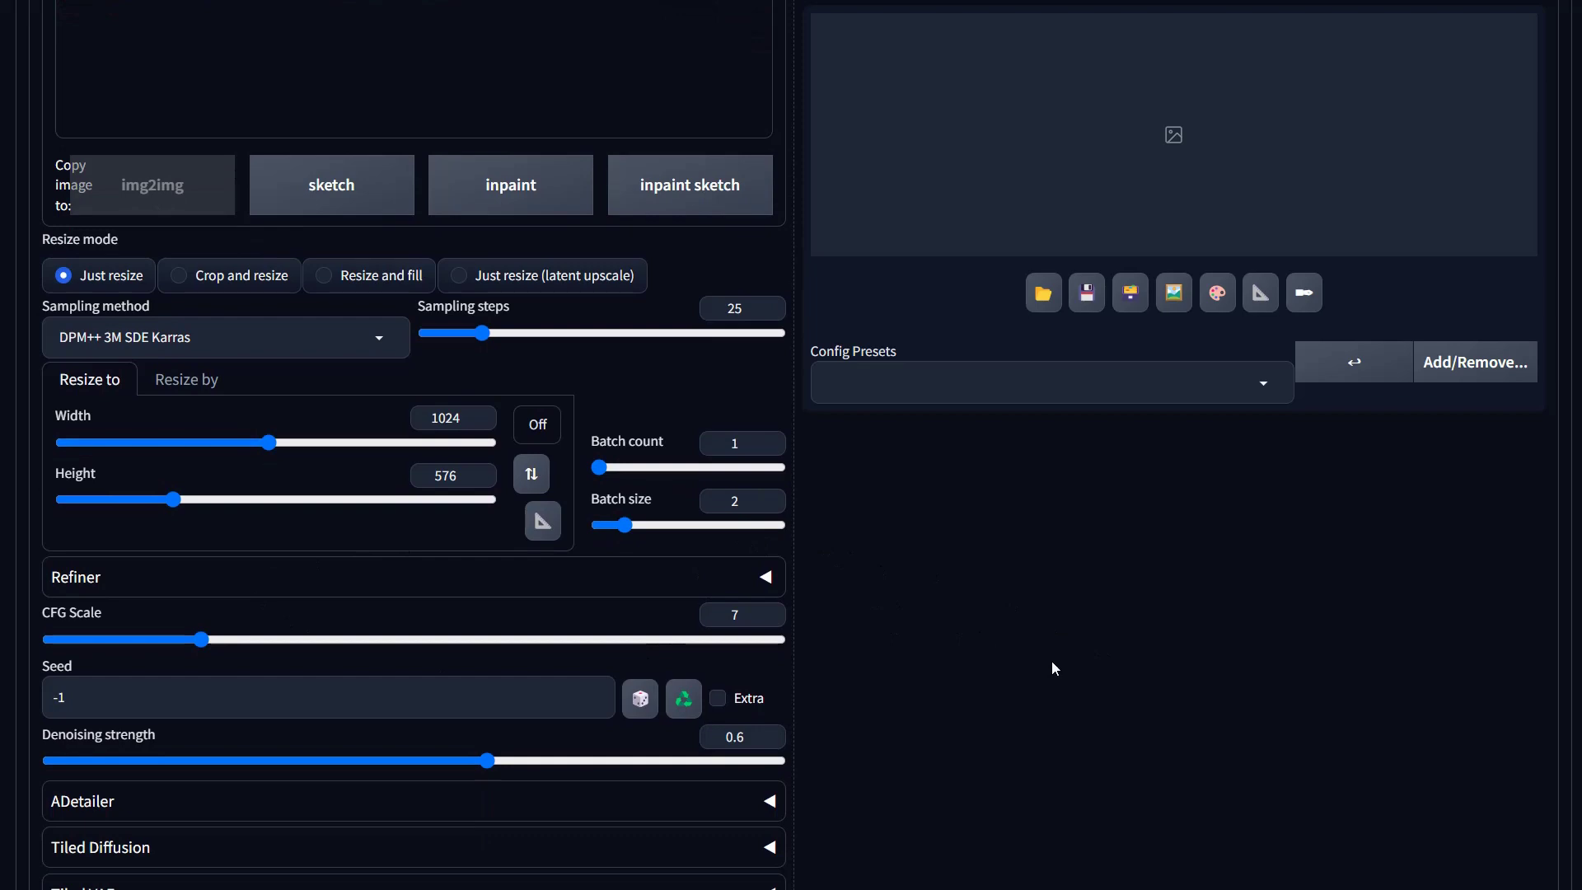
scroll(1053, 663, down, 3)
scroll(1053, 662, up, 10)
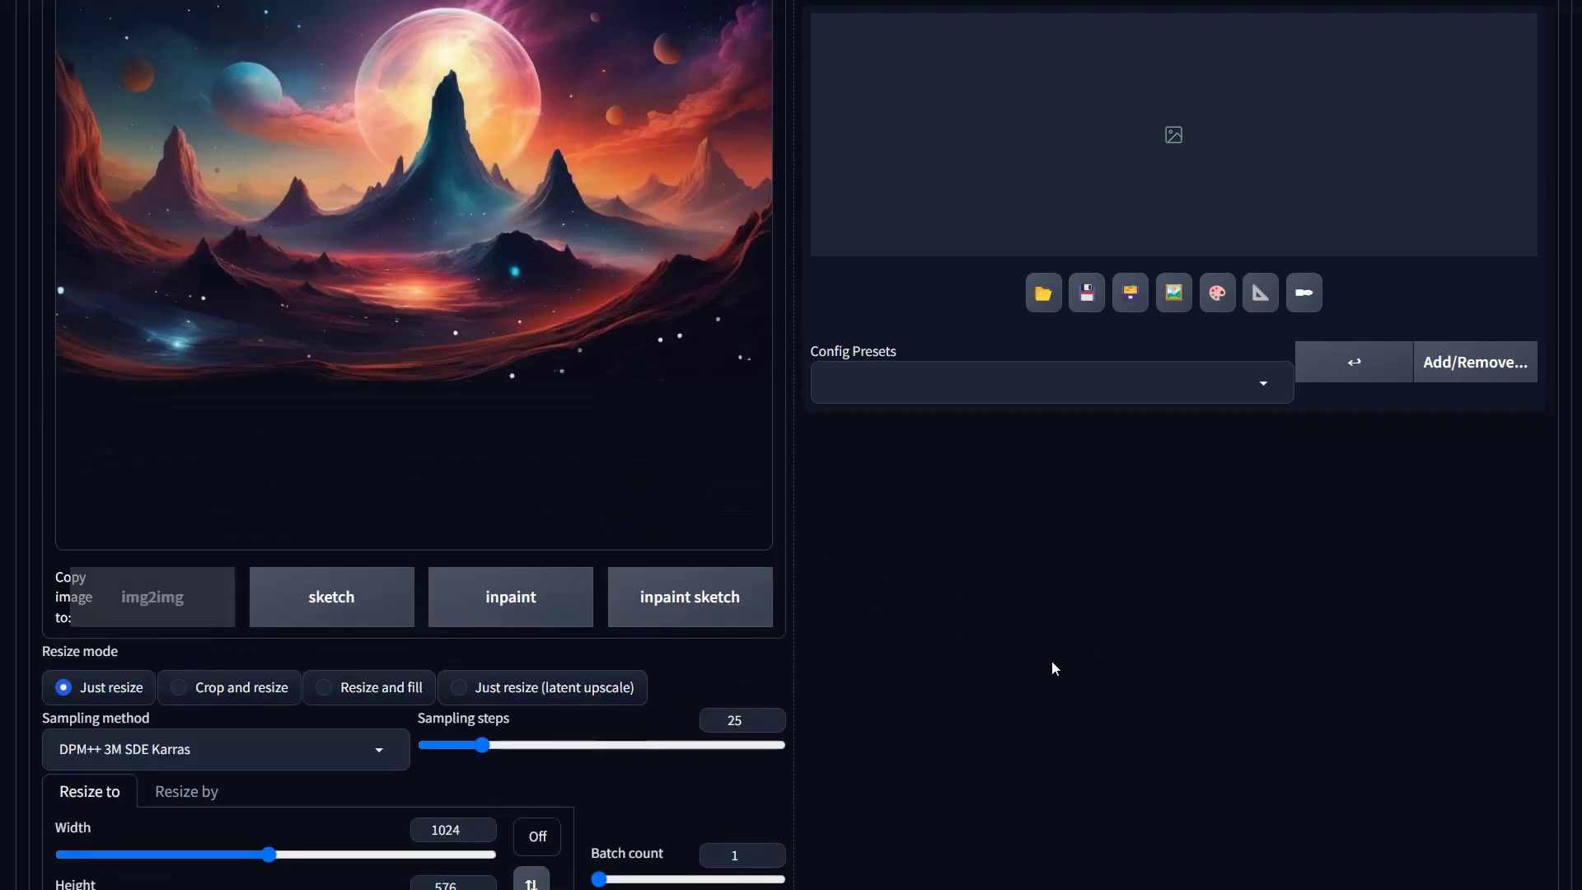
scroll(1328, 42, up, 5)
key(ctrl+Return)
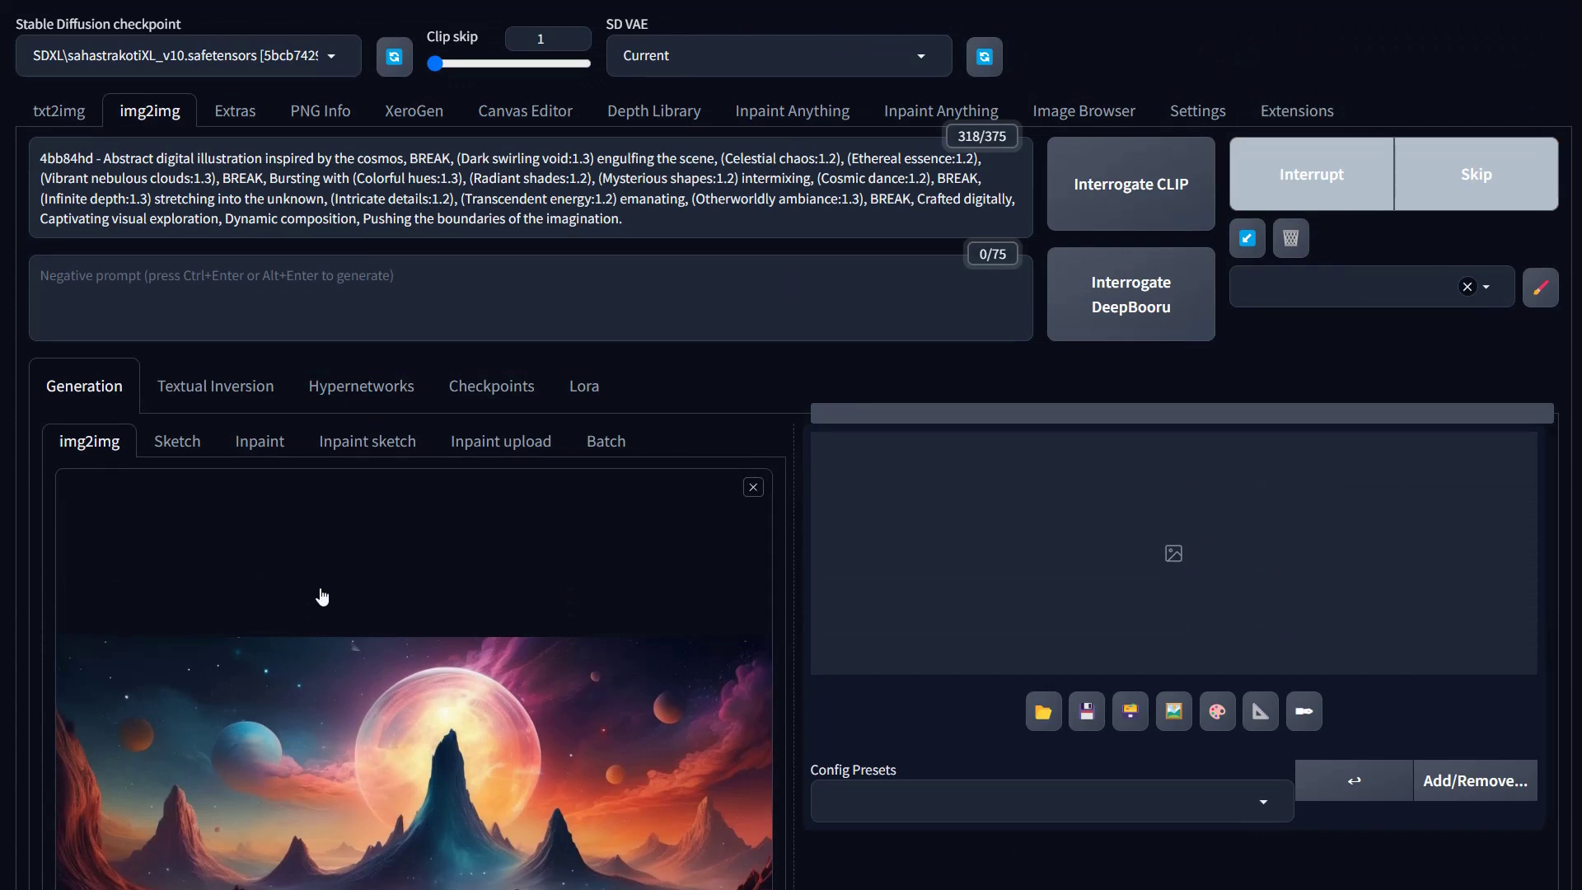
scroll(396, 756, down, 3)
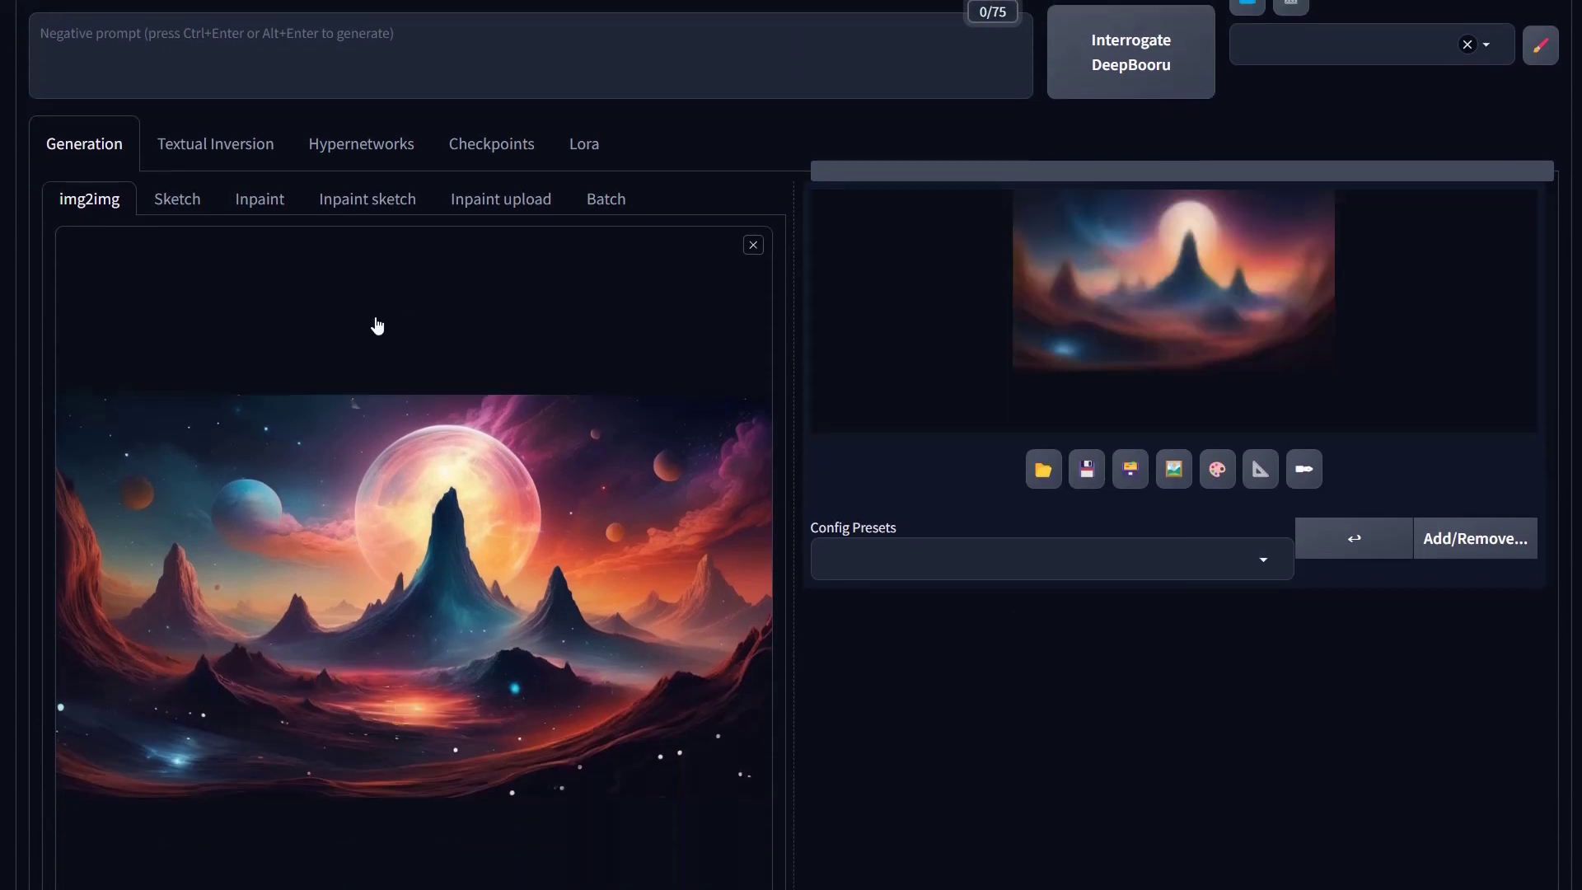
scroll(375, 325, up, 3)
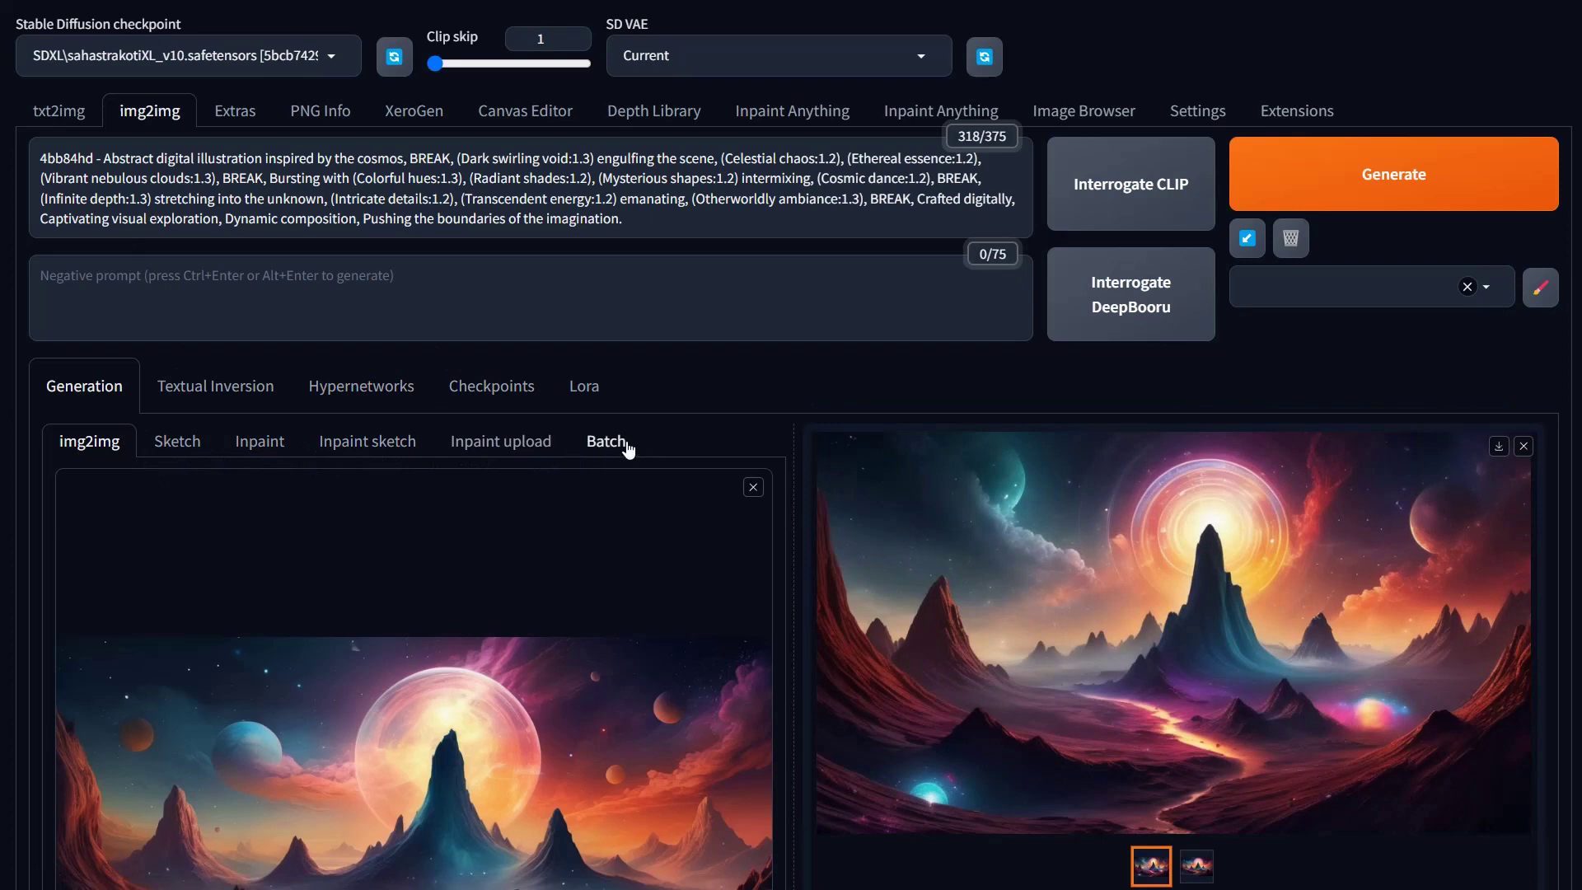
scroll(786, 559, down, 3)
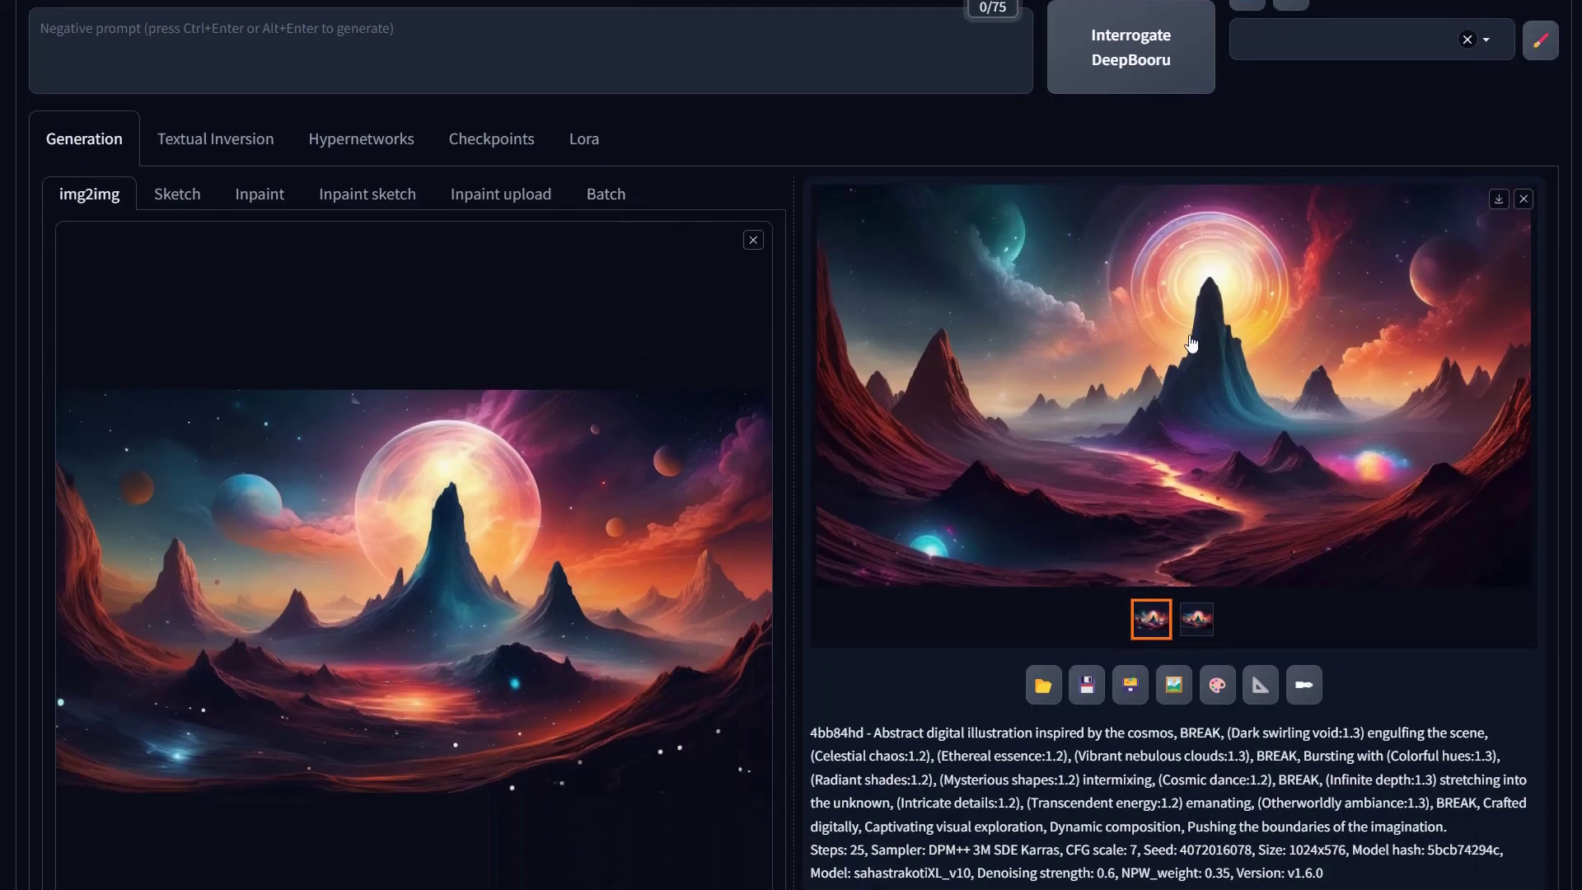
scroll(717, 676, up, 3)
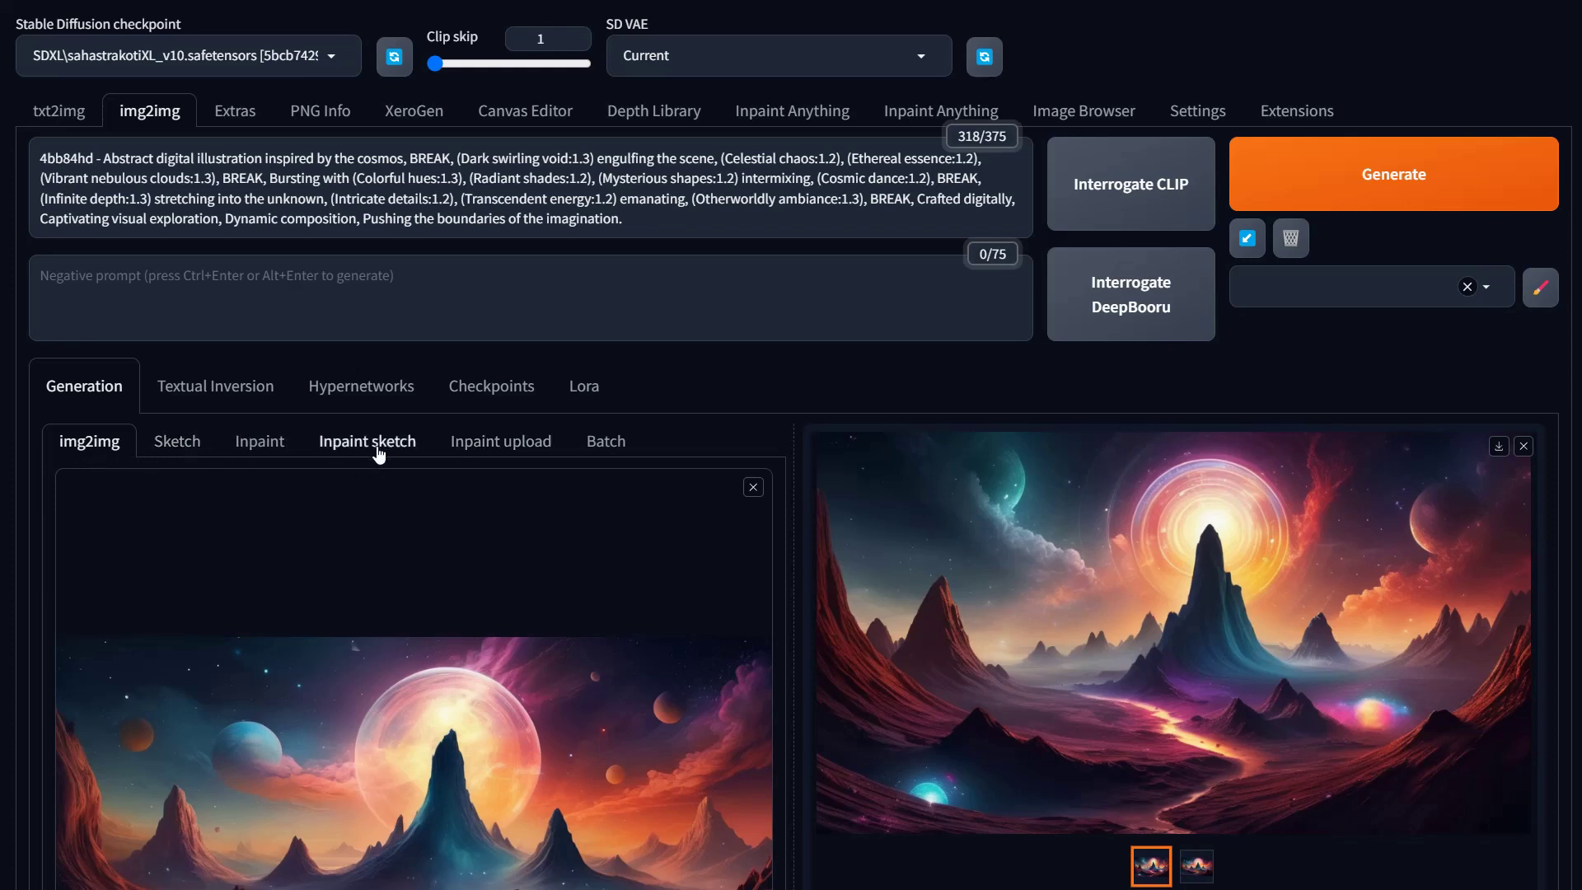
Look through the Inpaint upload and Inpaint modes, return to img2img and review its generation settings.
click(482, 451)
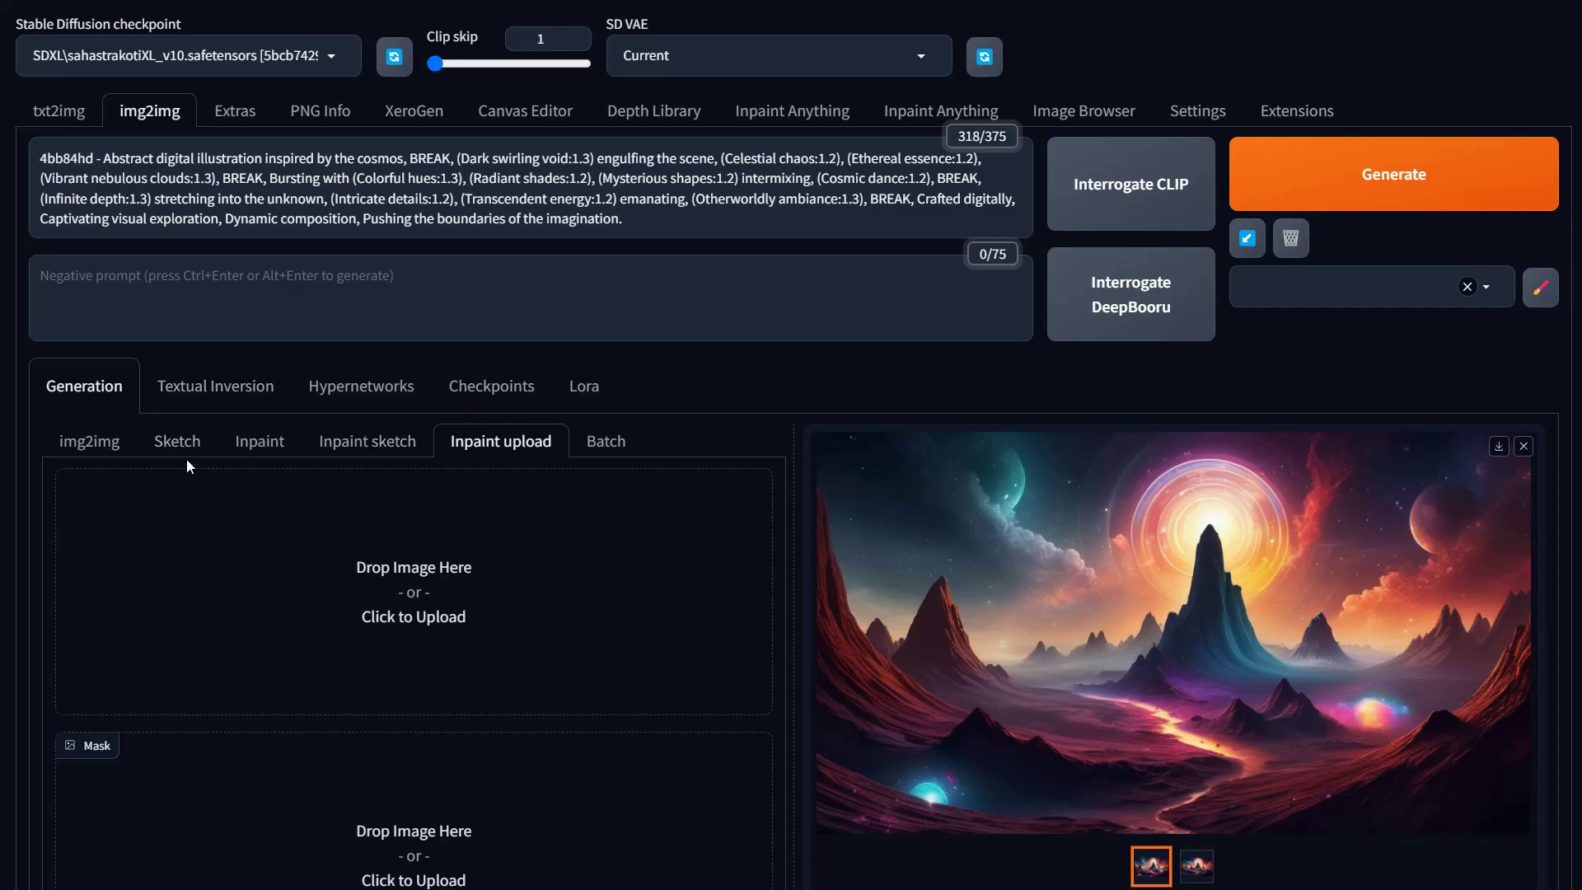
click(107, 453)
click(177, 445)
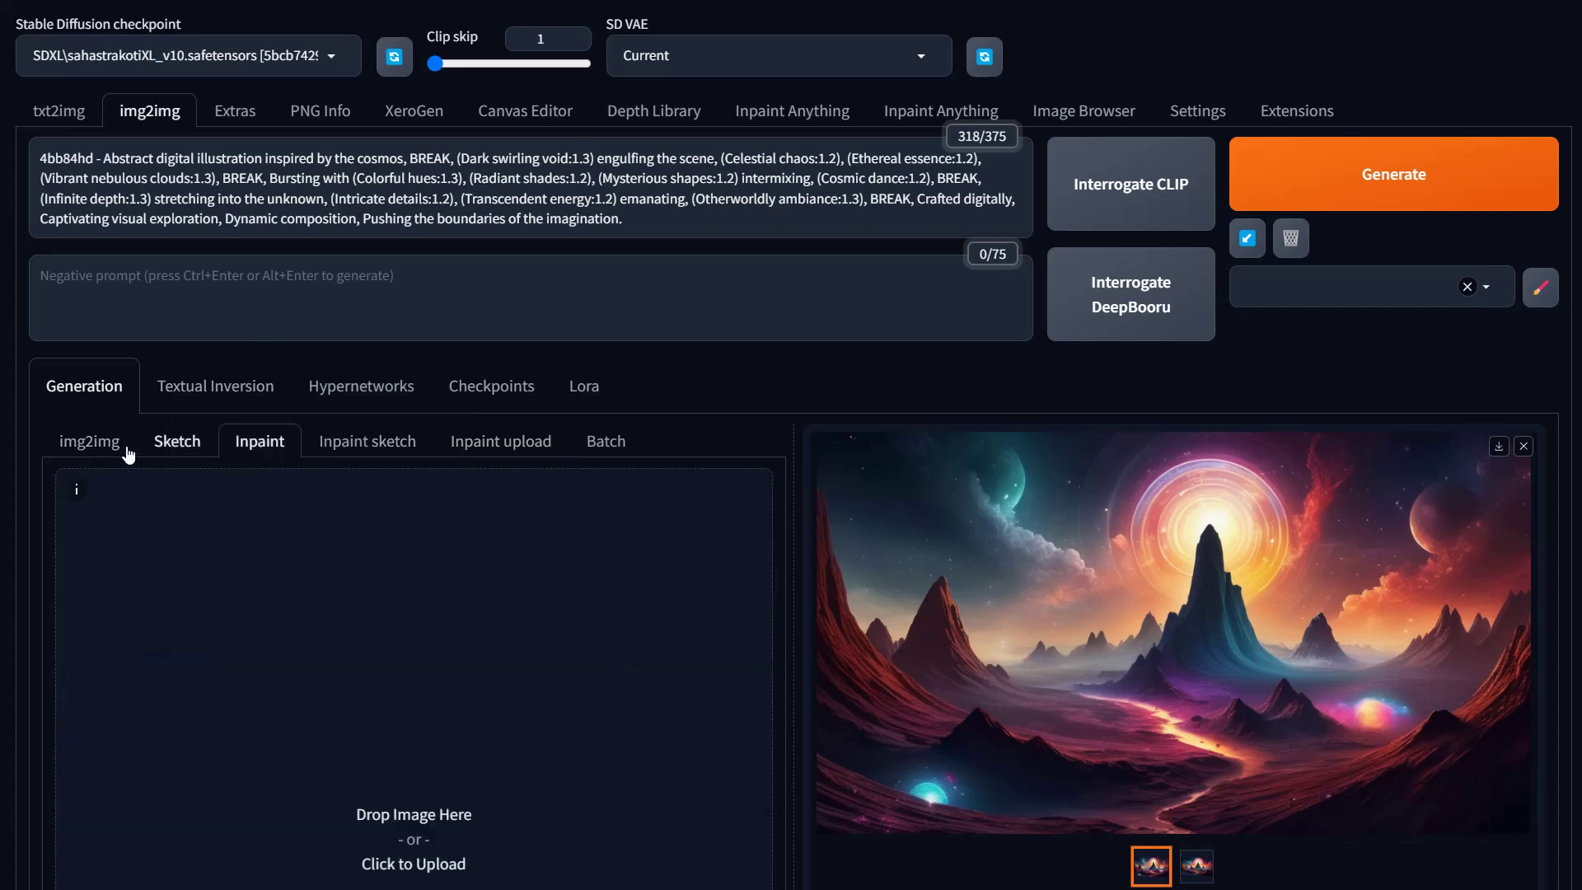
click(97, 452)
scroll(557, 544, down, 4)
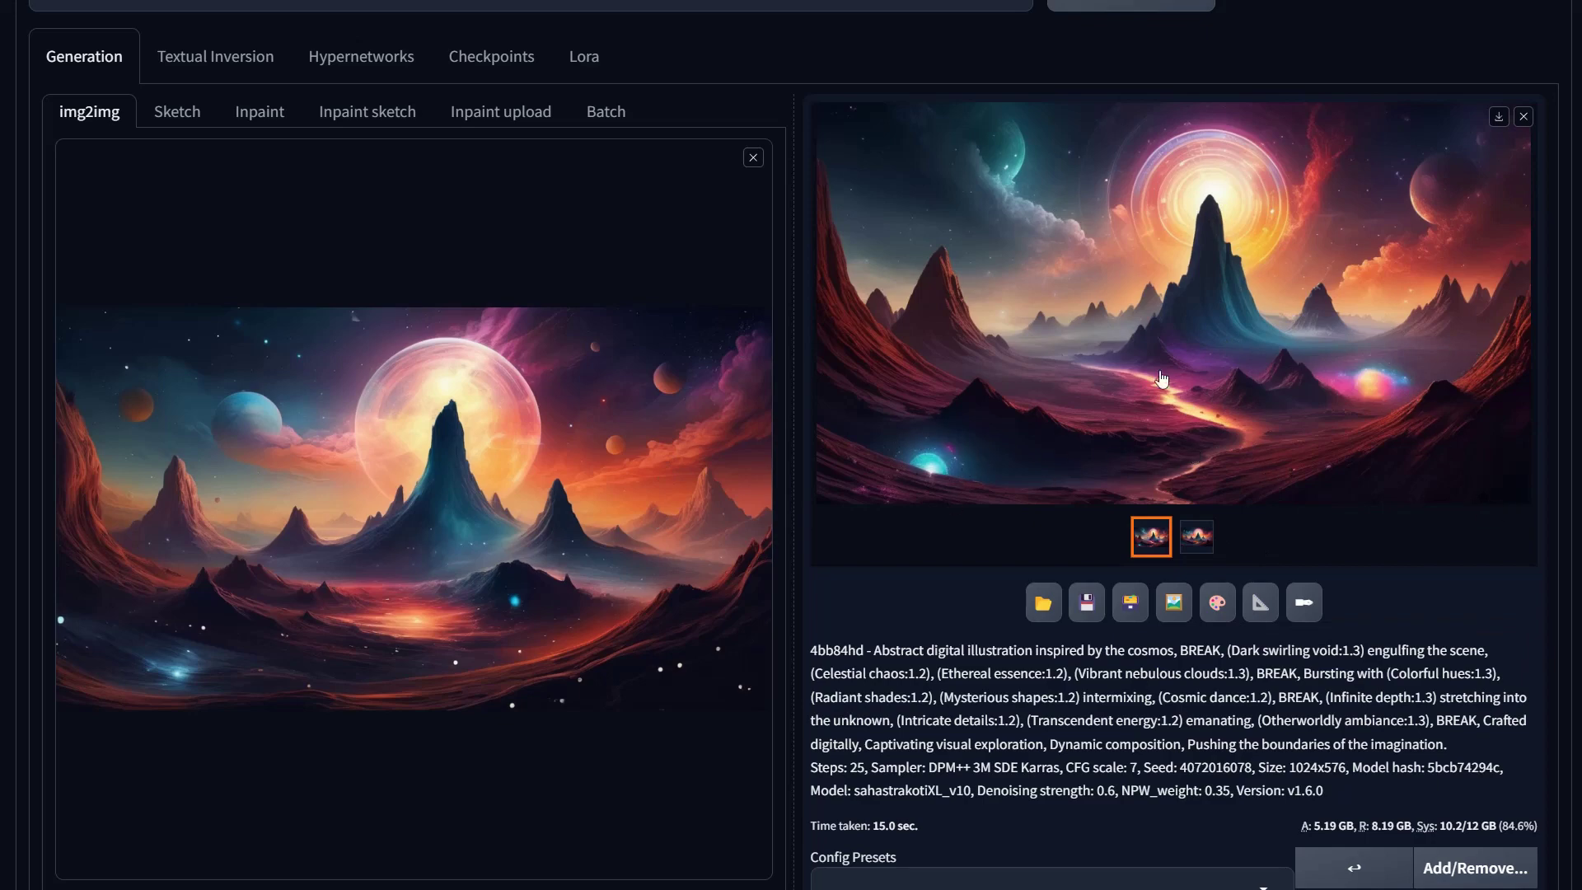
scroll(284, 618, down, 7)
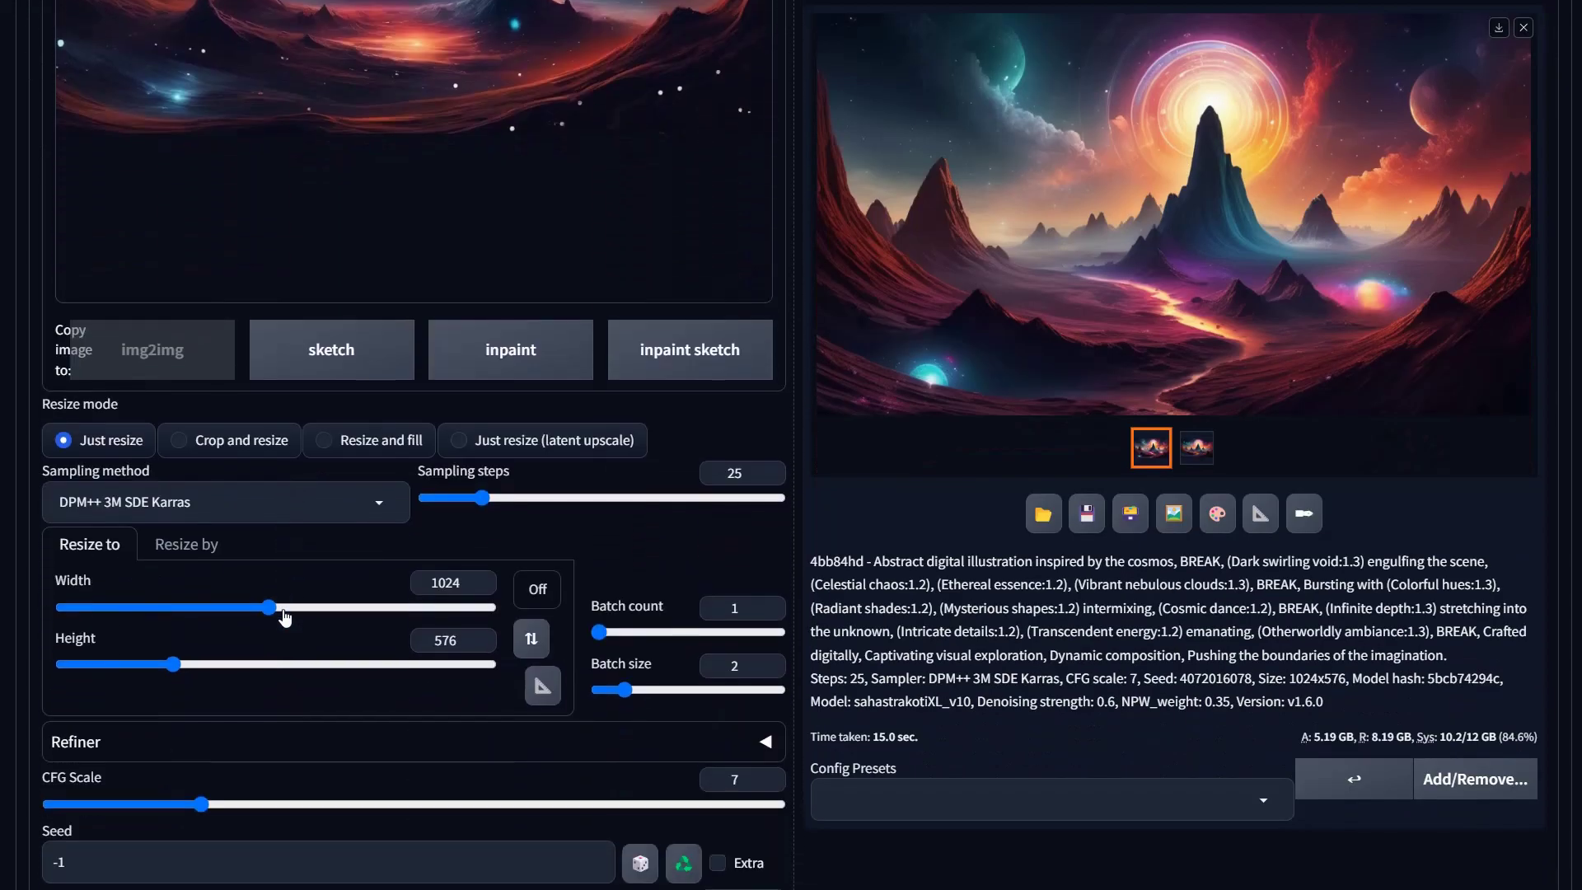
scroll(404, 579, down, 7)
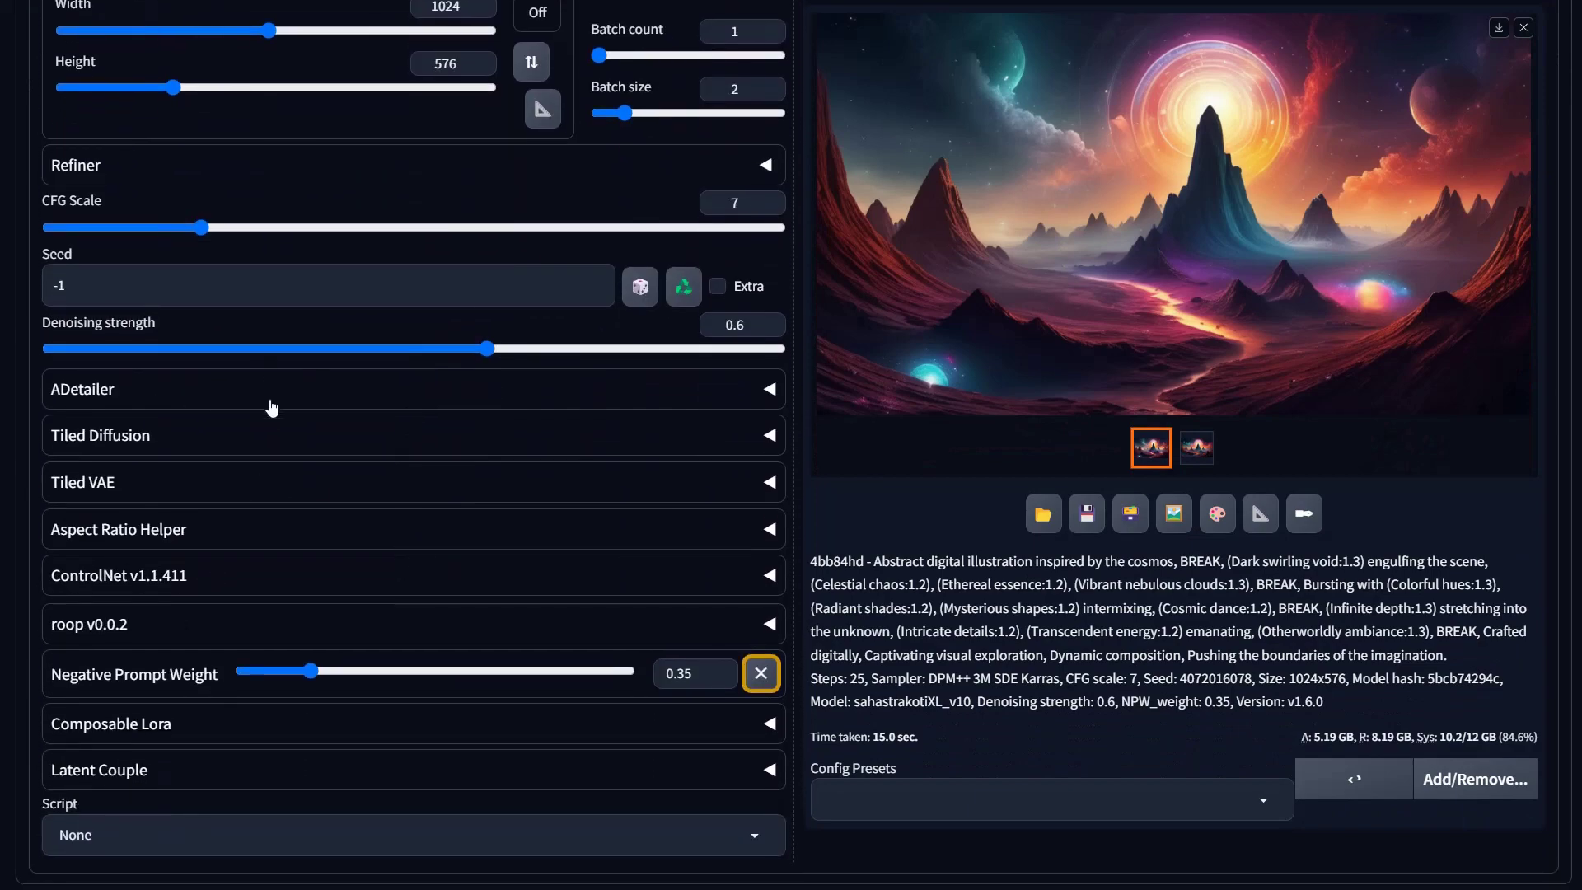
scroll(267, 399, up, 12)
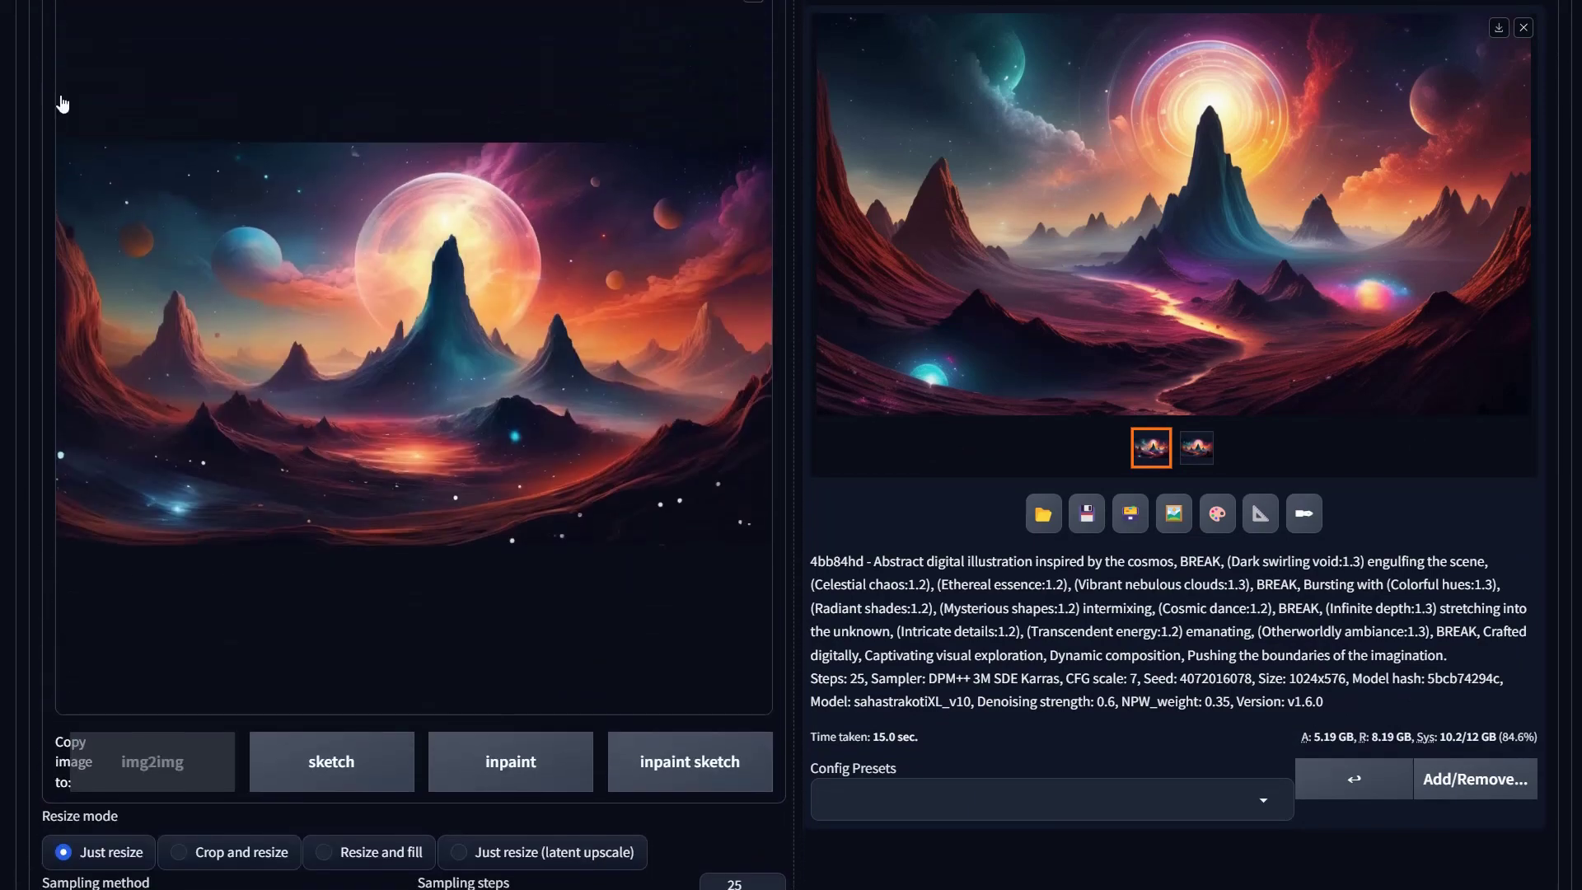
scroll(286, 449, down, 12)
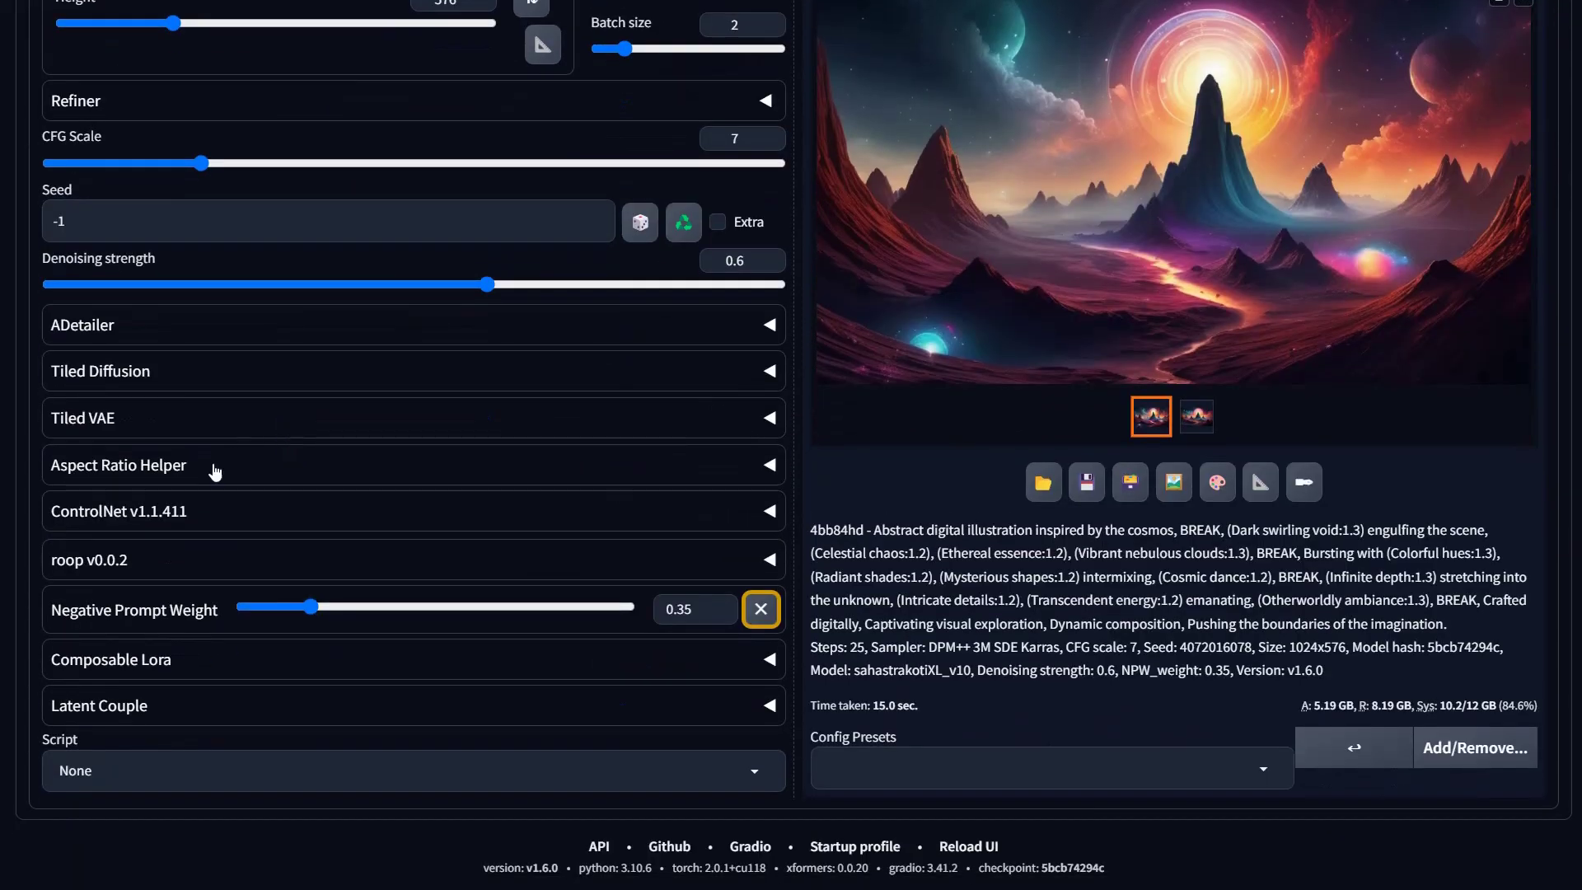
Examine the ControlNet Unit 0 options, collapse the ControlNet section and review the resize and CFG Scale settings.
click(142, 511)
scroll(544, 531, down, 2)
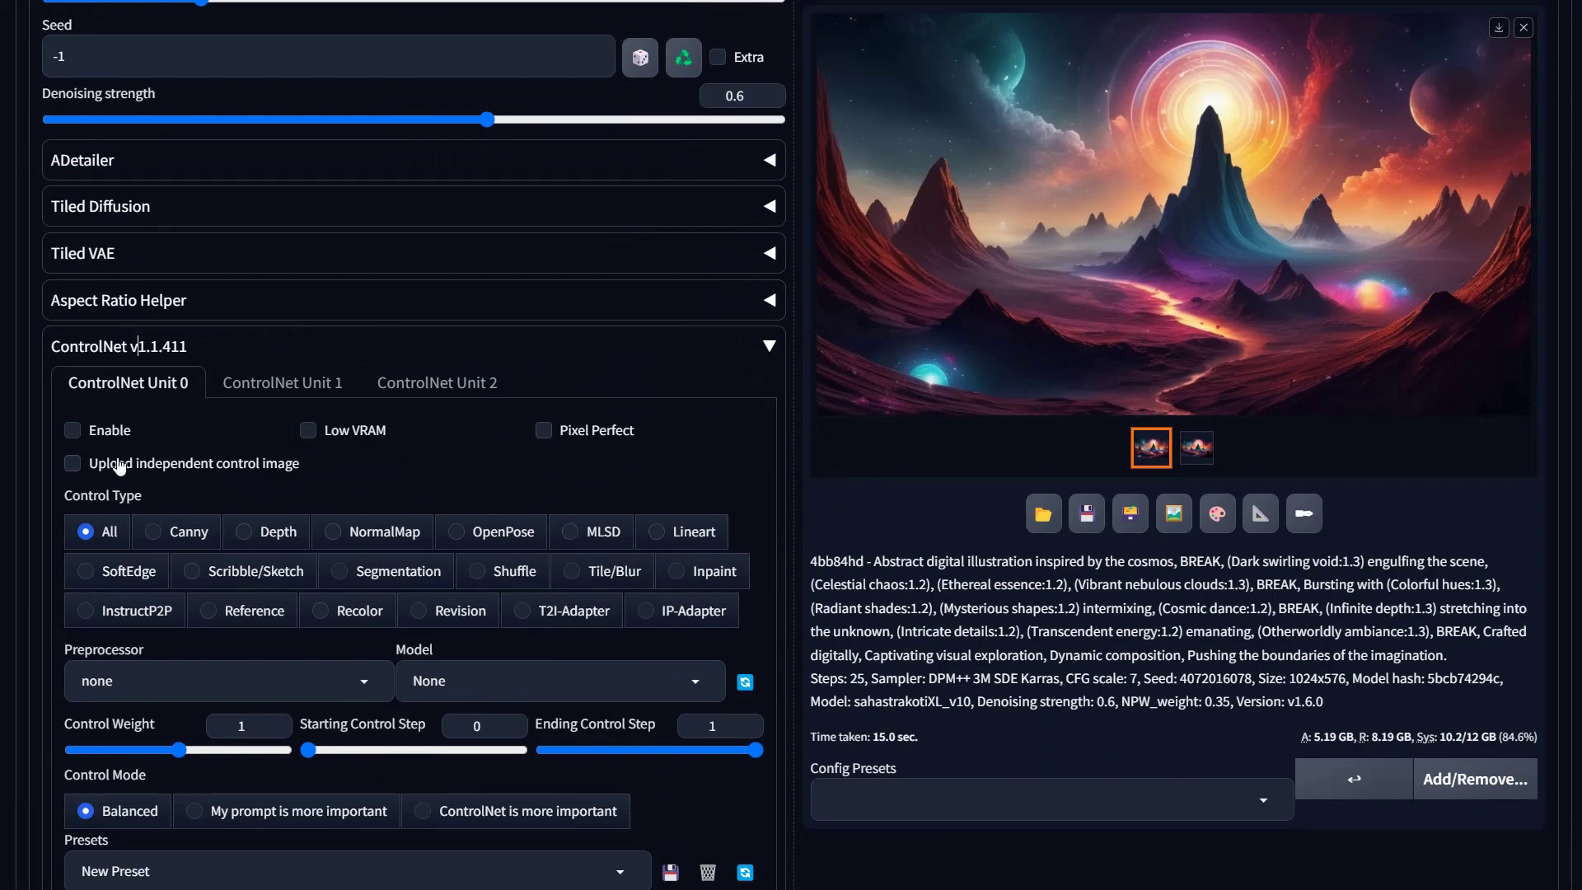
click(134, 346)
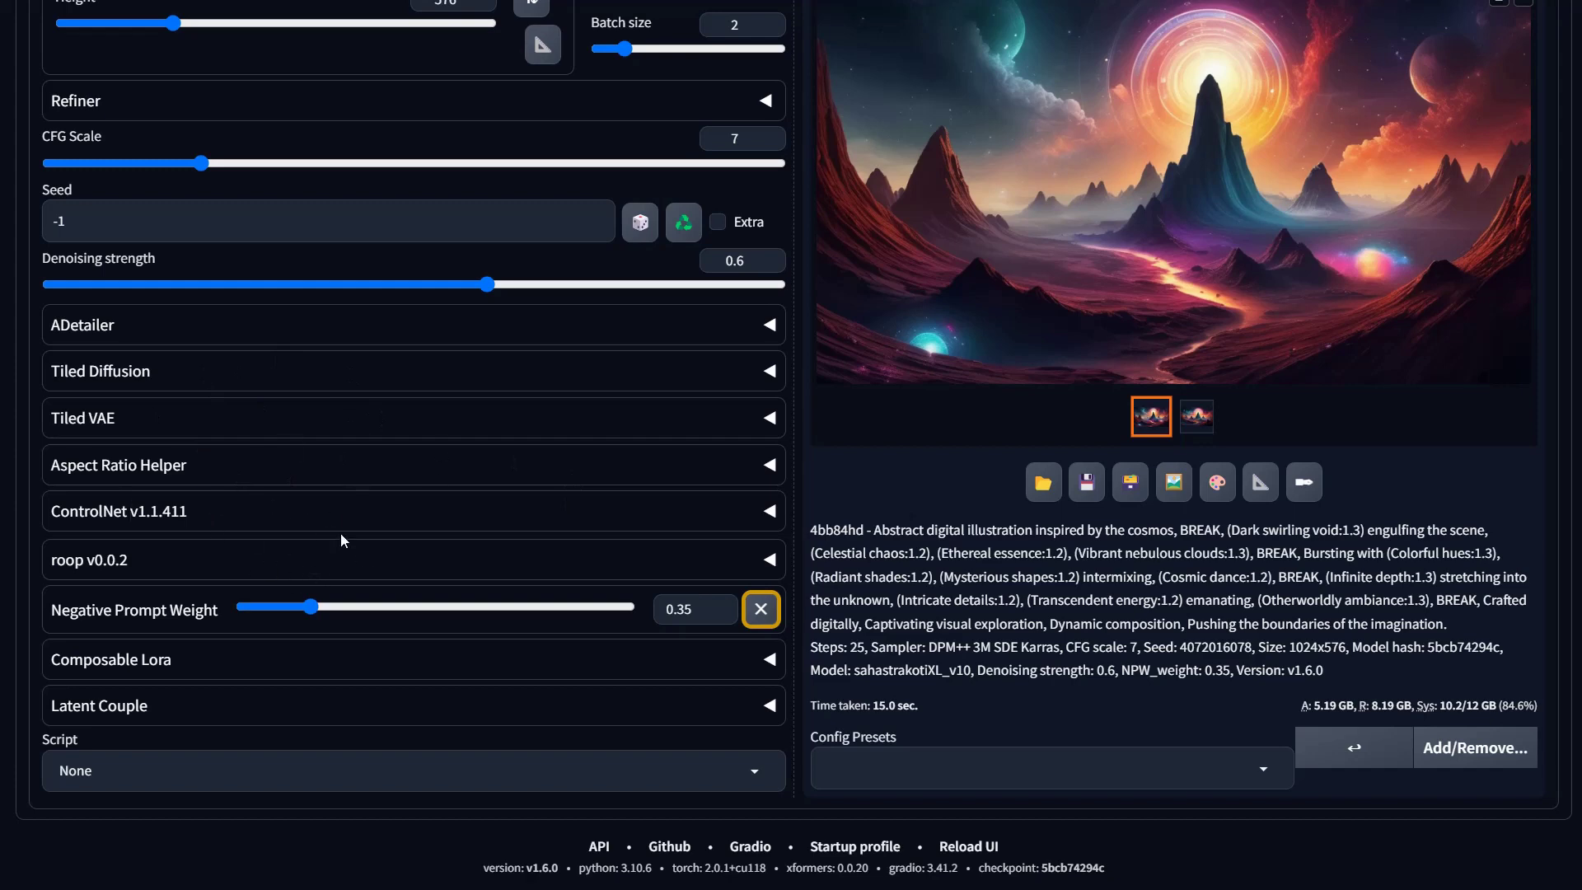
scroll(341, 535, up, 9)
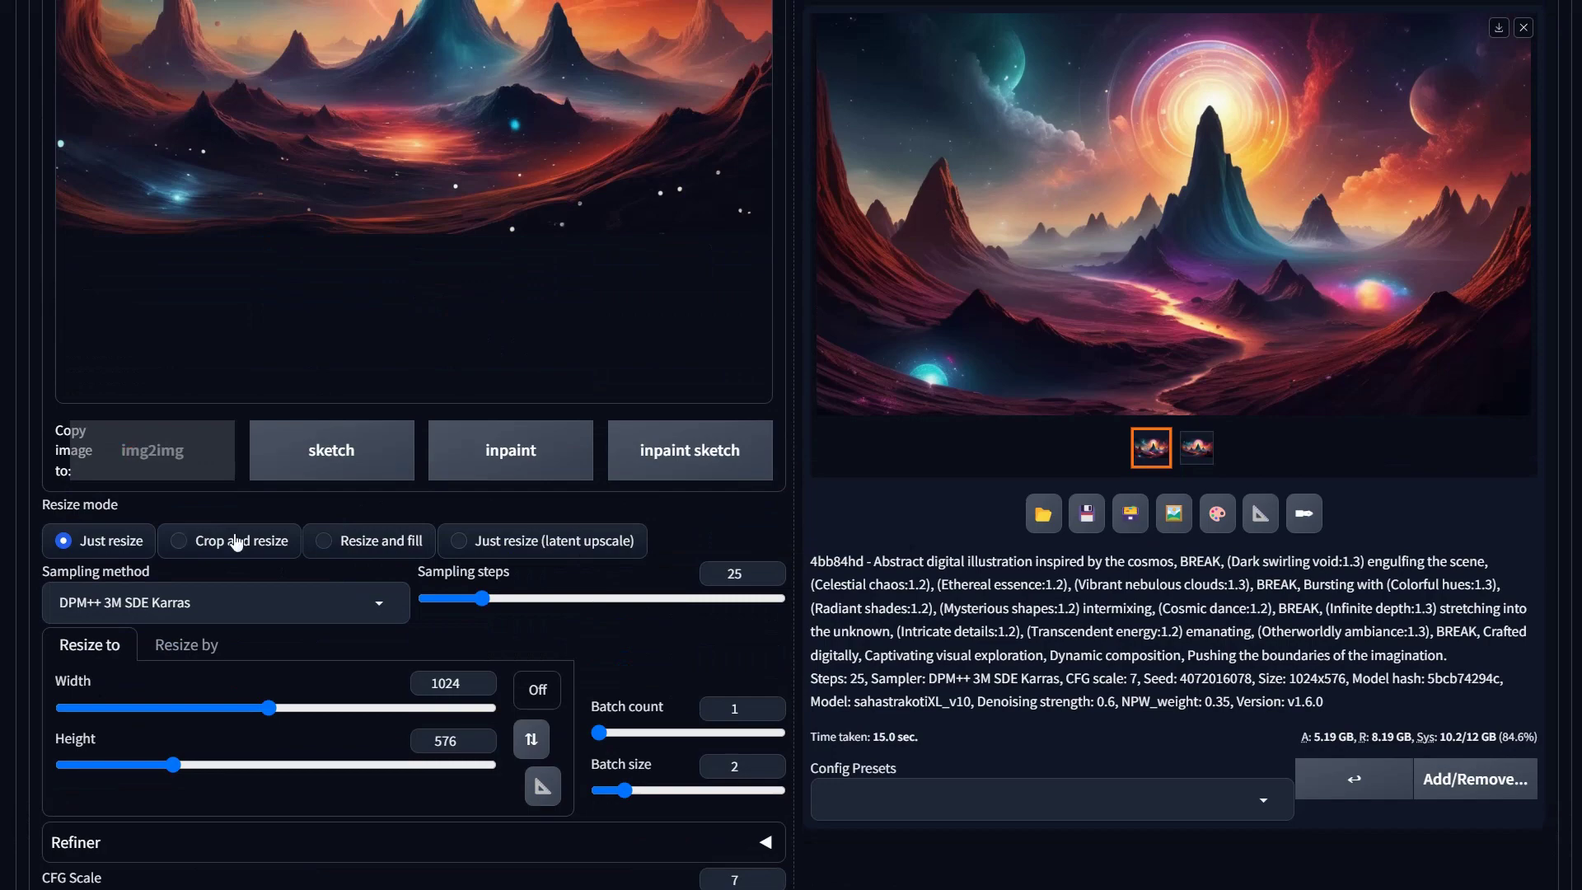
scroll(236, 542, down, 5)
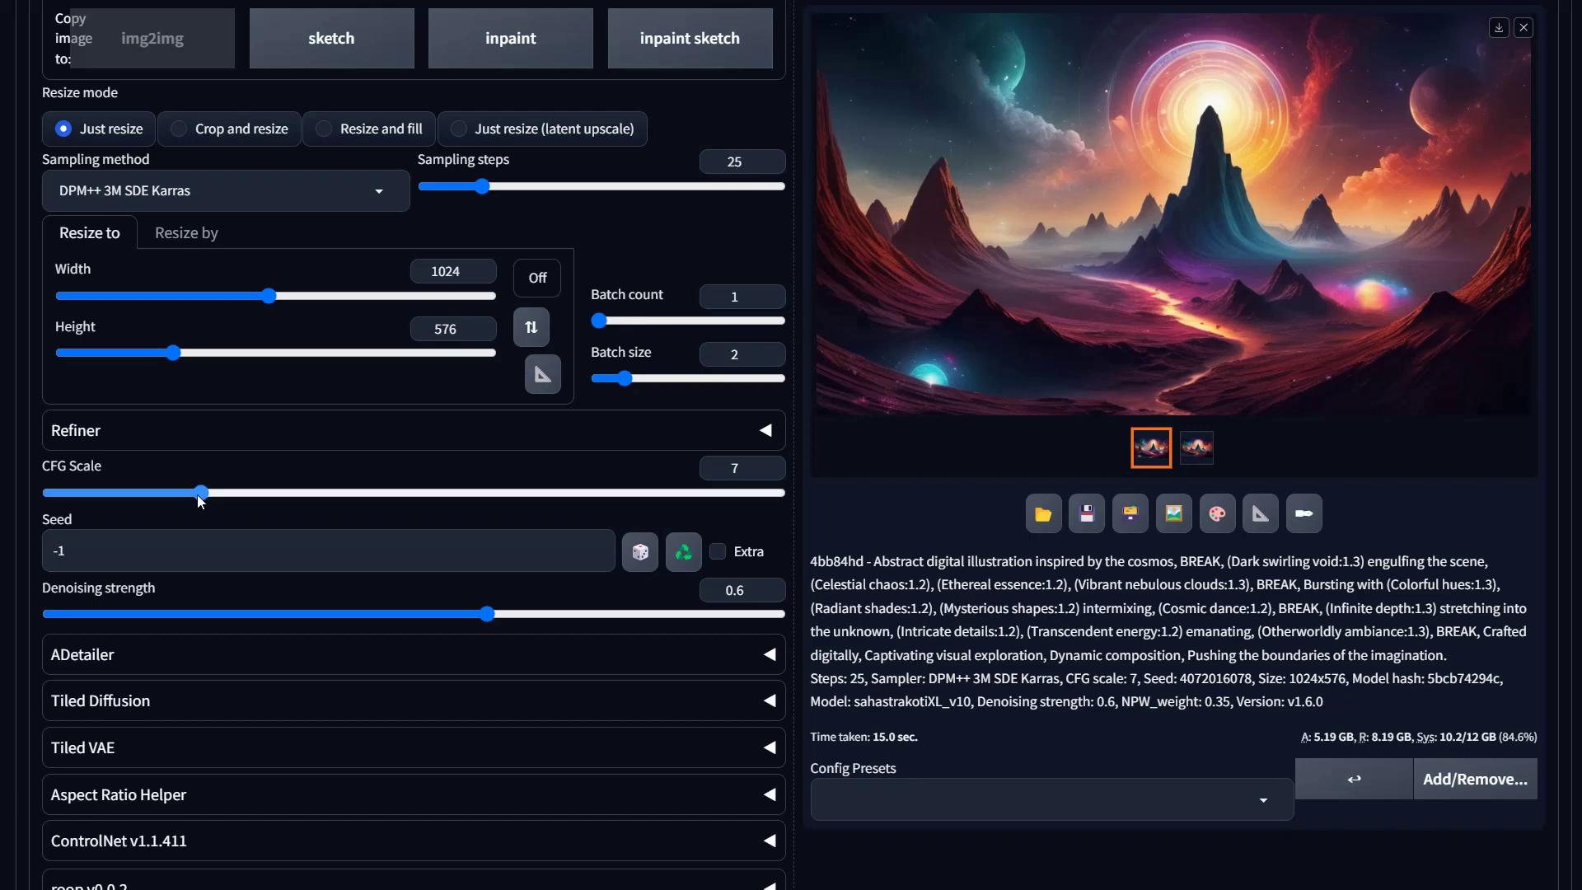
drag(202, 495, 115, 512)
Load the generated landscape image into Inpaint and set the mask brush to a medium size.
scroll(591, 612, up, 9)
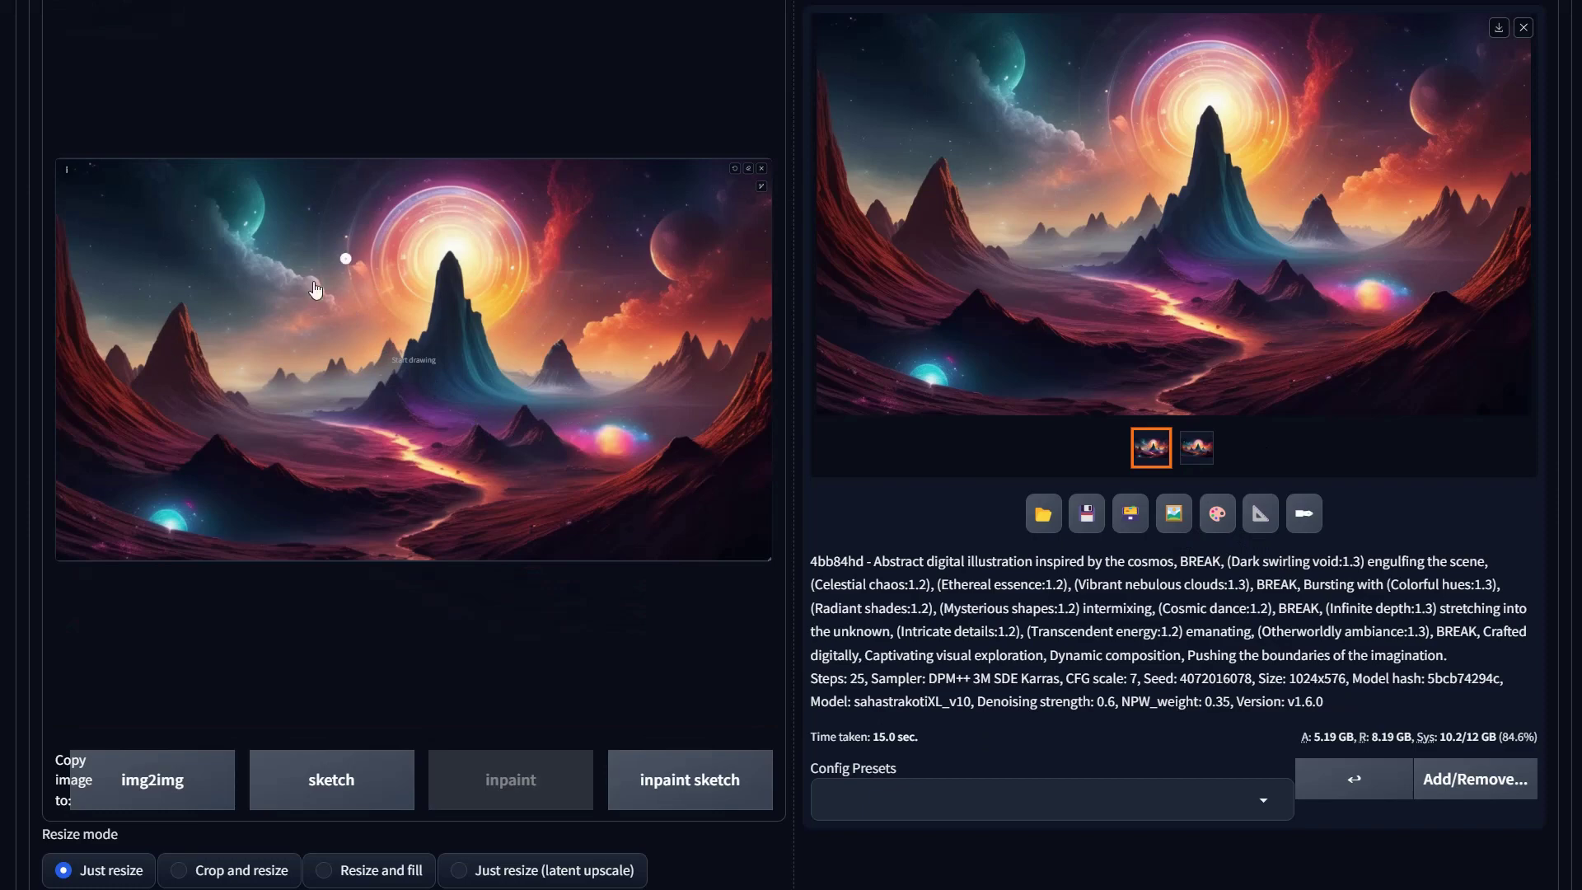
scroll(495, 511, up, 6)
scroll(494, 516, down, 4)
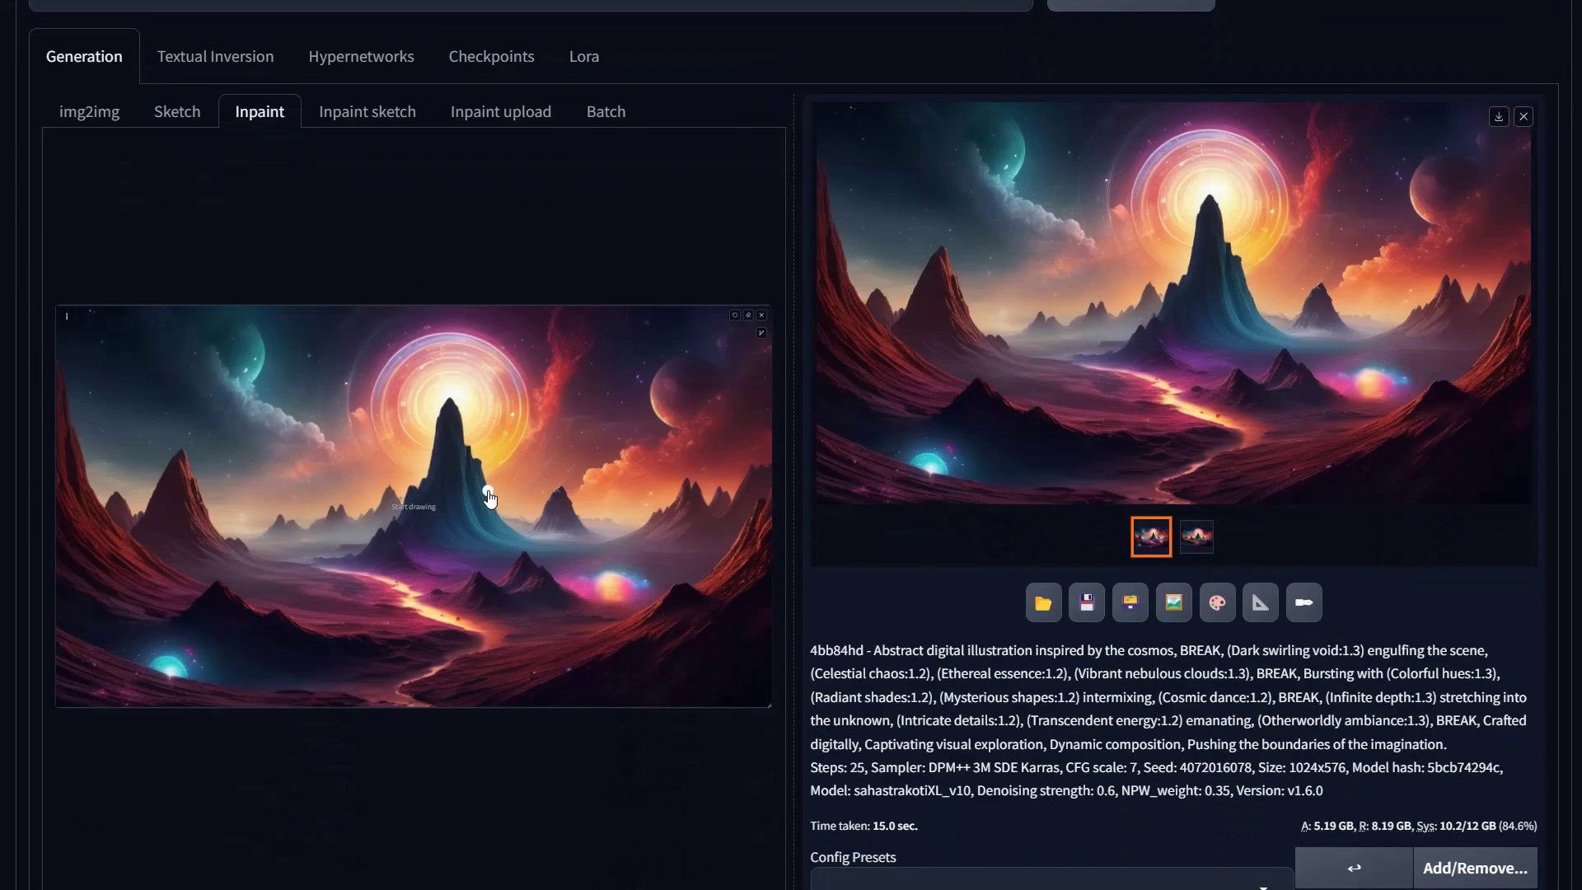
click(760, 334)
mouse_move(711, 335)
mouse_down()
mouse_move(746, 335)
mouse_move(689, 340)
mouse_move(750, 349)
mouse_move(738, 342)
mouse_up()
click(721, 334)
Paint test mask strokes over the areas on both sides of the central peak and remove them all.
mouse_move(232, 483)
mouse_down()
mouse_move(226, 571)
mouse_move(262, 541)
mouse_move(241, 568)
mouse_move(251, 507)
mouse_up()
drag(532, 507, 521, 533)
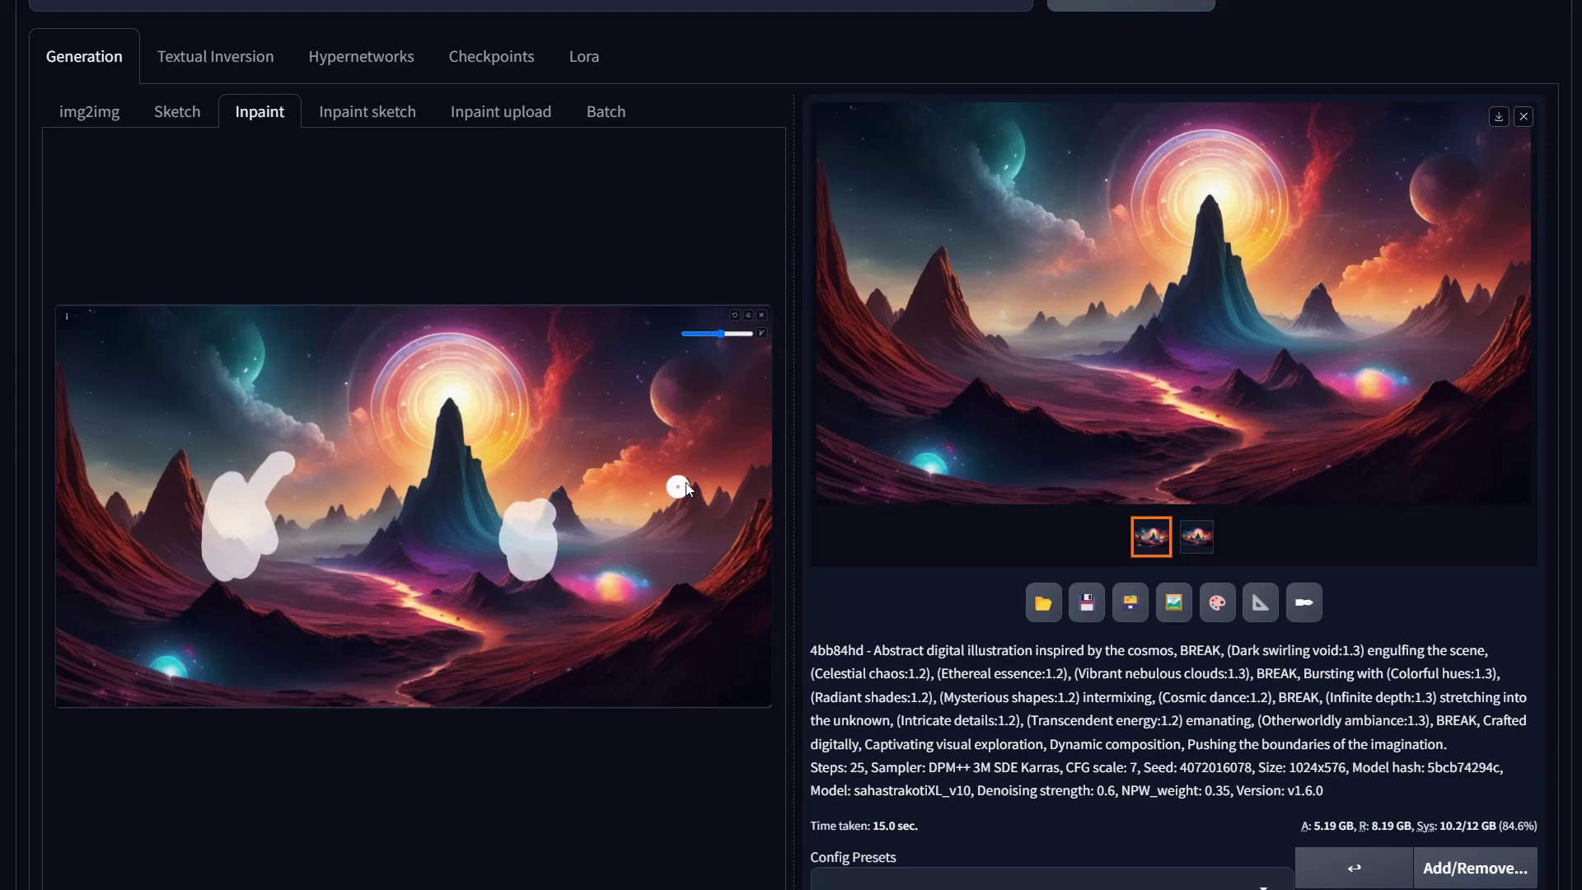
click(737, 322)
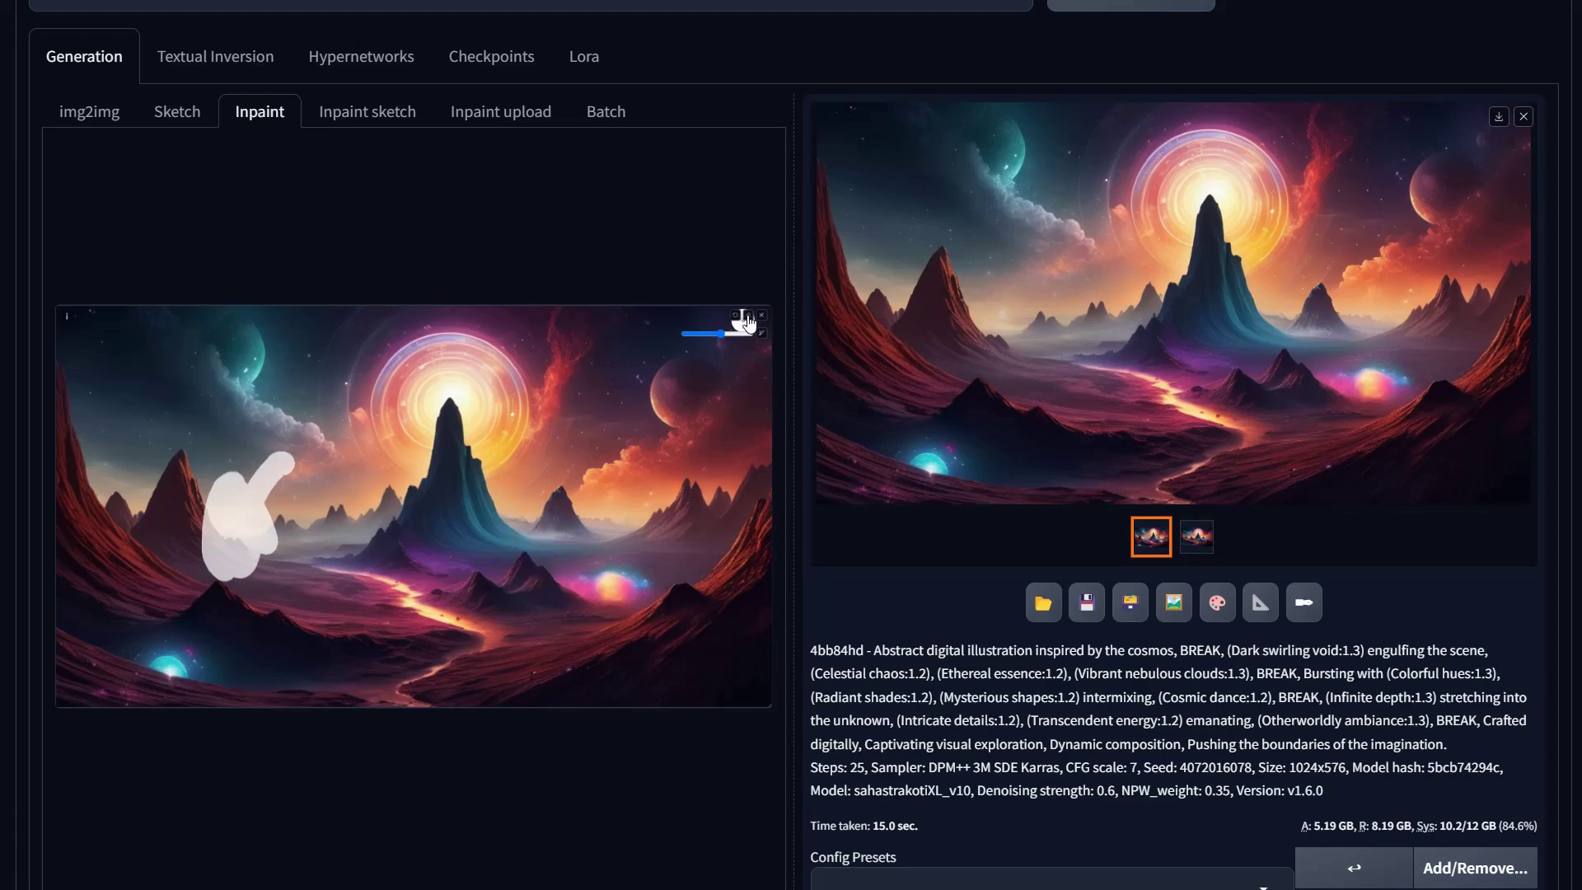
click(749, 321)
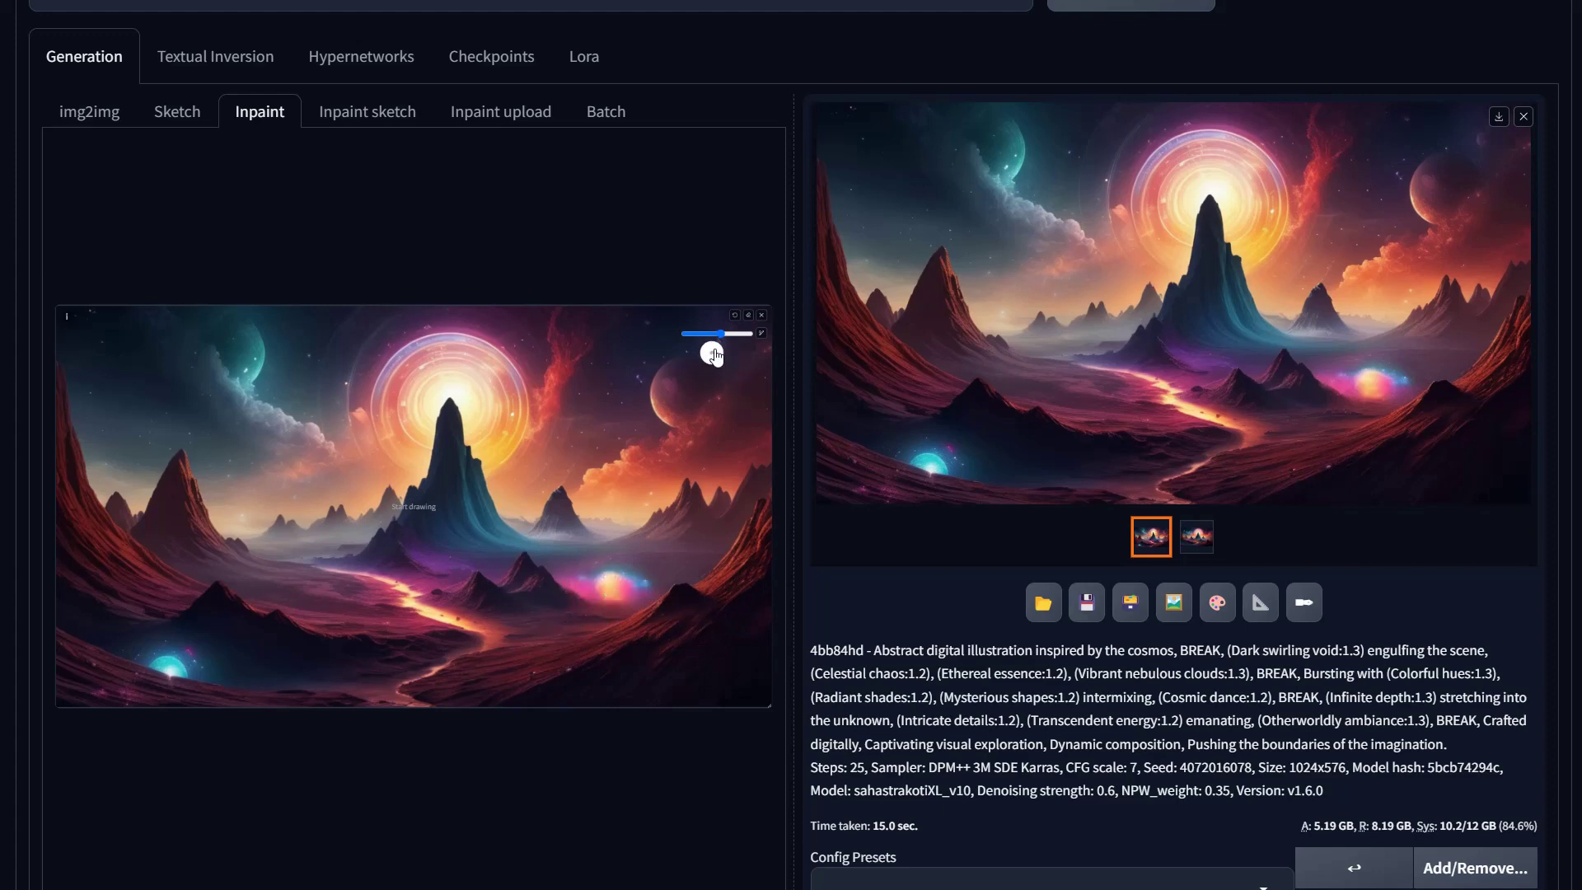
Mask the glowing pink orb beside the lava river with an enlarged brush, and shrink the brush.
drag(723, 340, 750, 334)
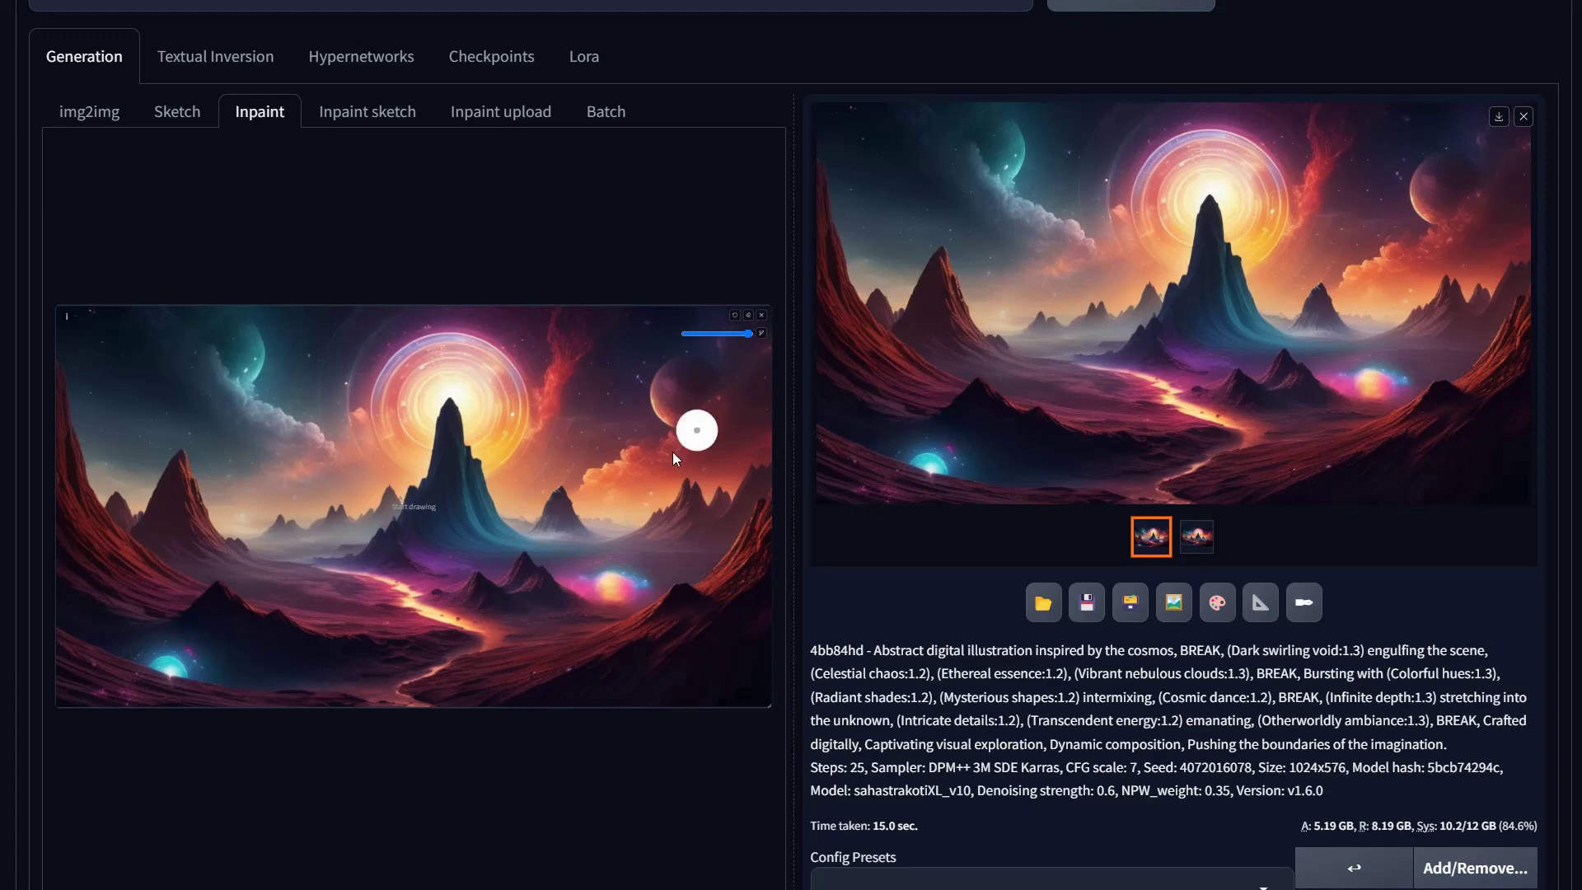
mouse_move(565, 580)
mouse_down()
mouse_move(627, 583)
mouse_move(582, 577)
mouse_move(614, 605)
mouse_up()
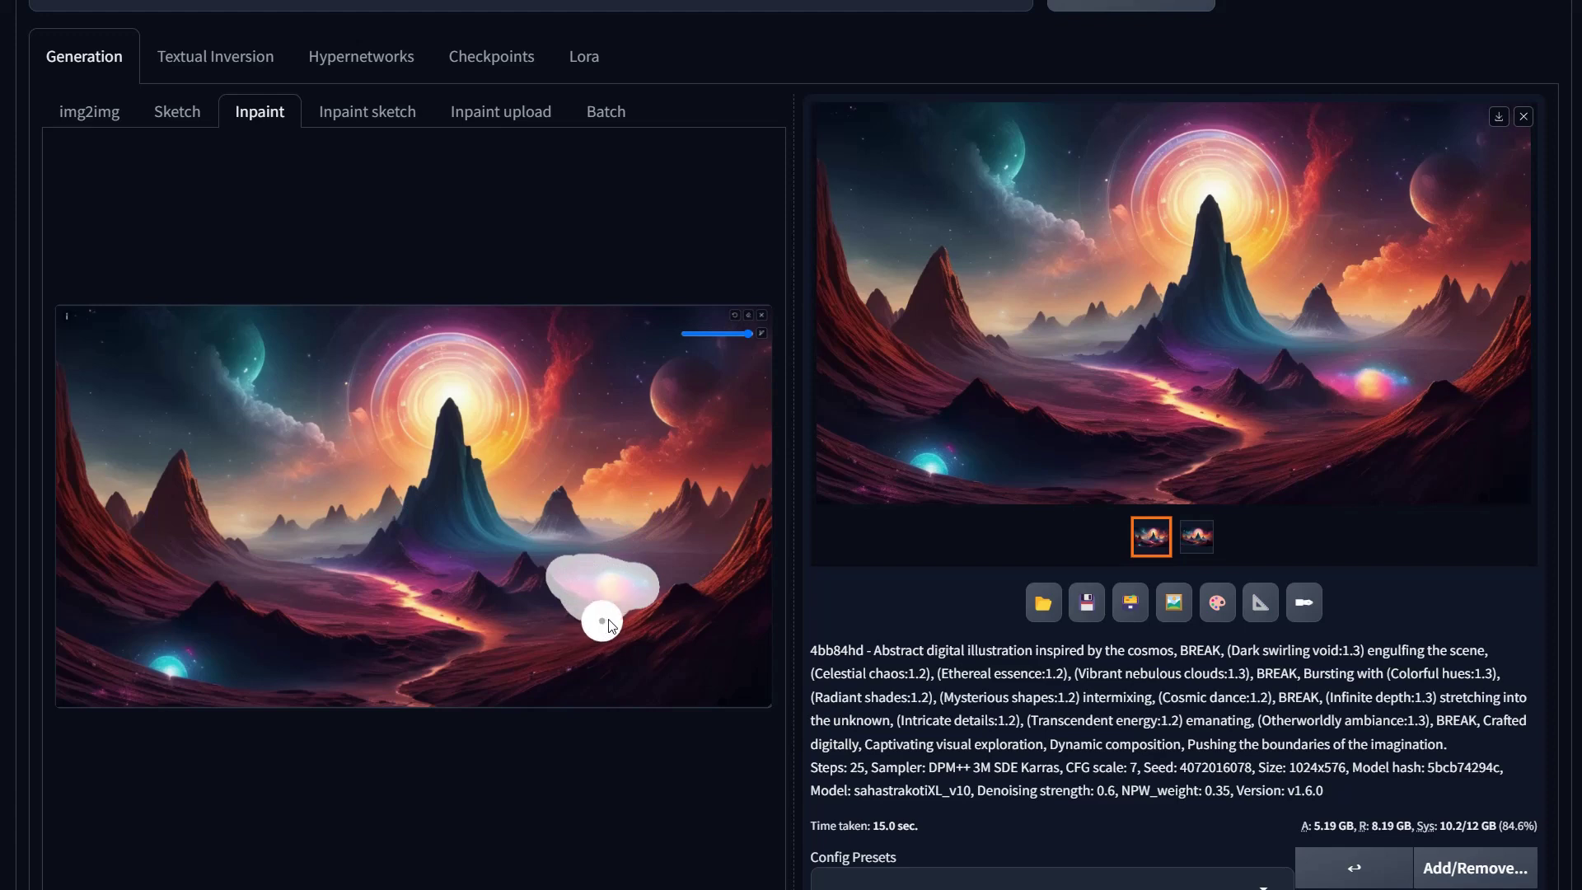
mouse_move(618, 609)
mouse_down()
mouse_move(648, 580)
mouse_move(567, 575)
mouse_up()
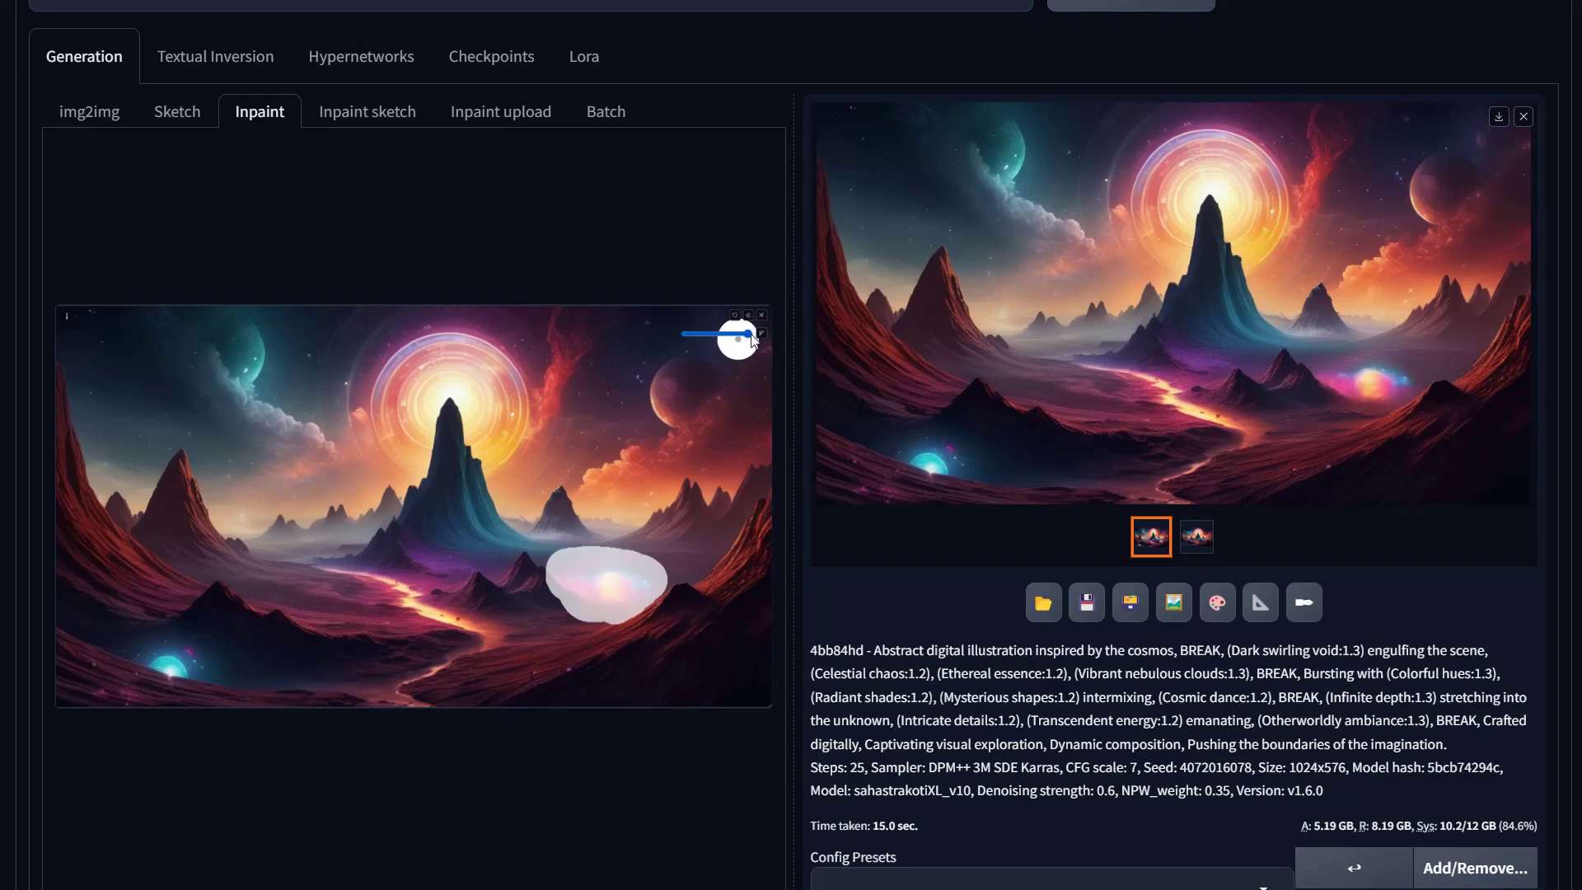
drag(750, 335, 709, 337)
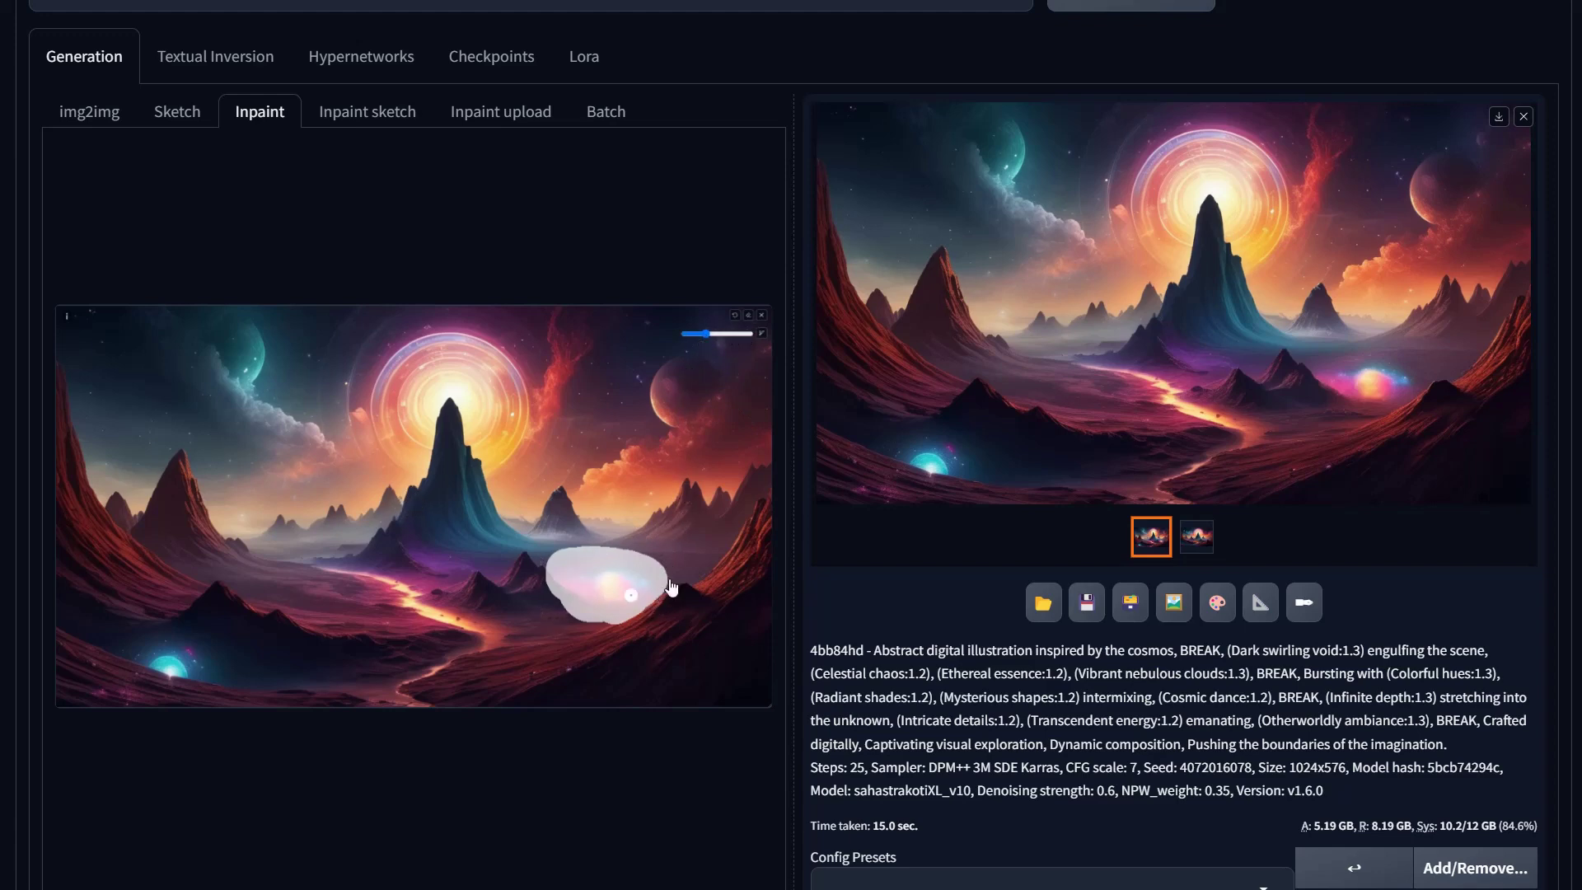
Set the inpaint area to Only masked and review the masked image and remaining inpaint settings.
scroll(617, 587, down, 5)
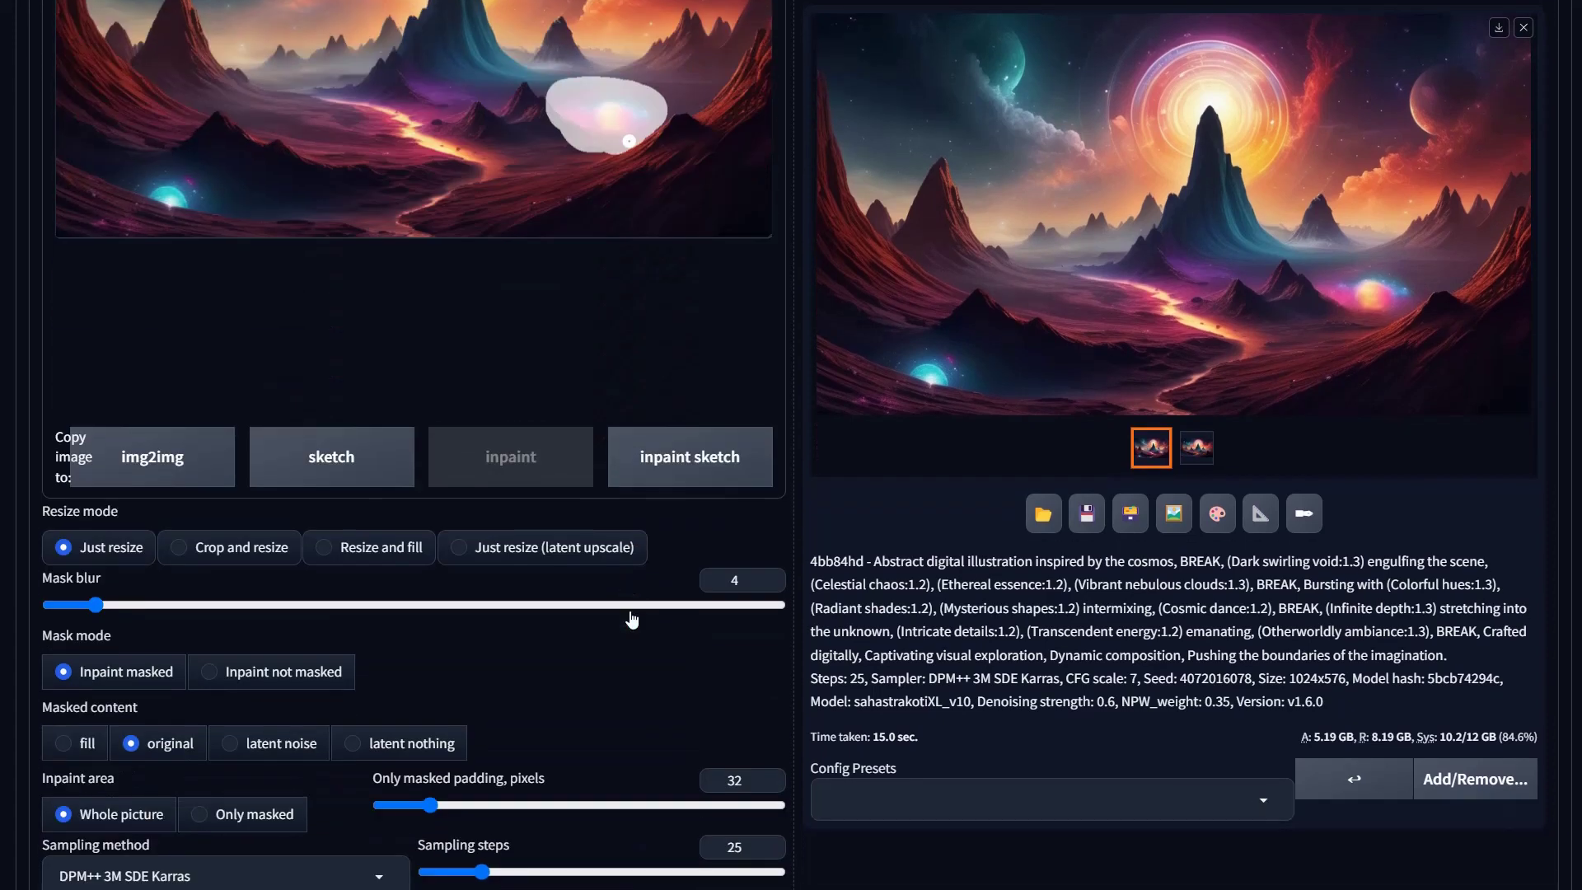
click(249, 799)
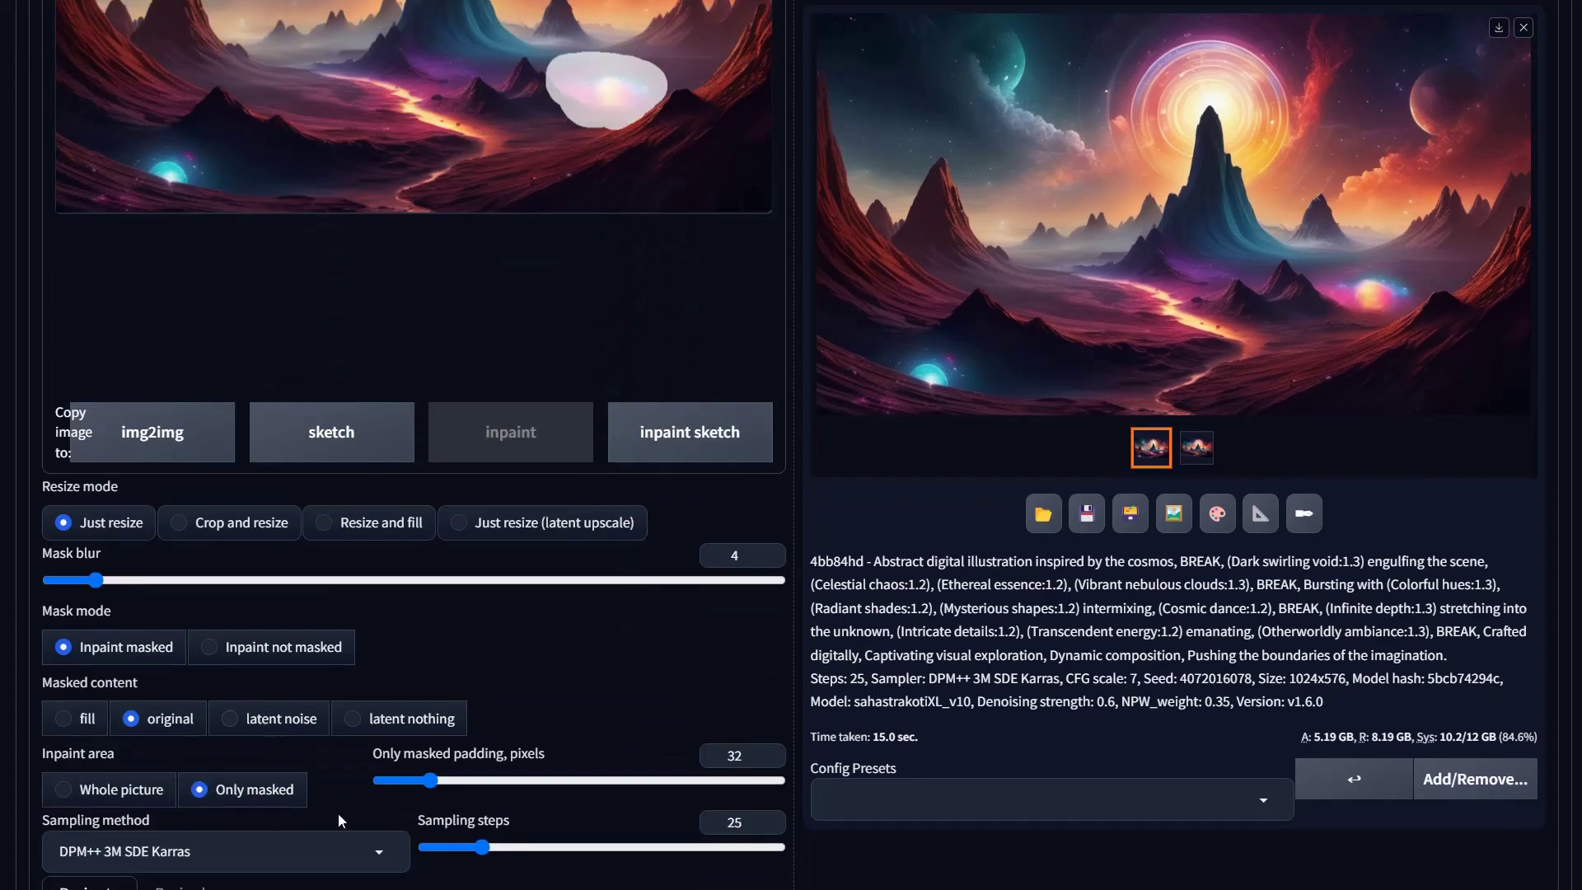
scroll(684, 470, up, 3)
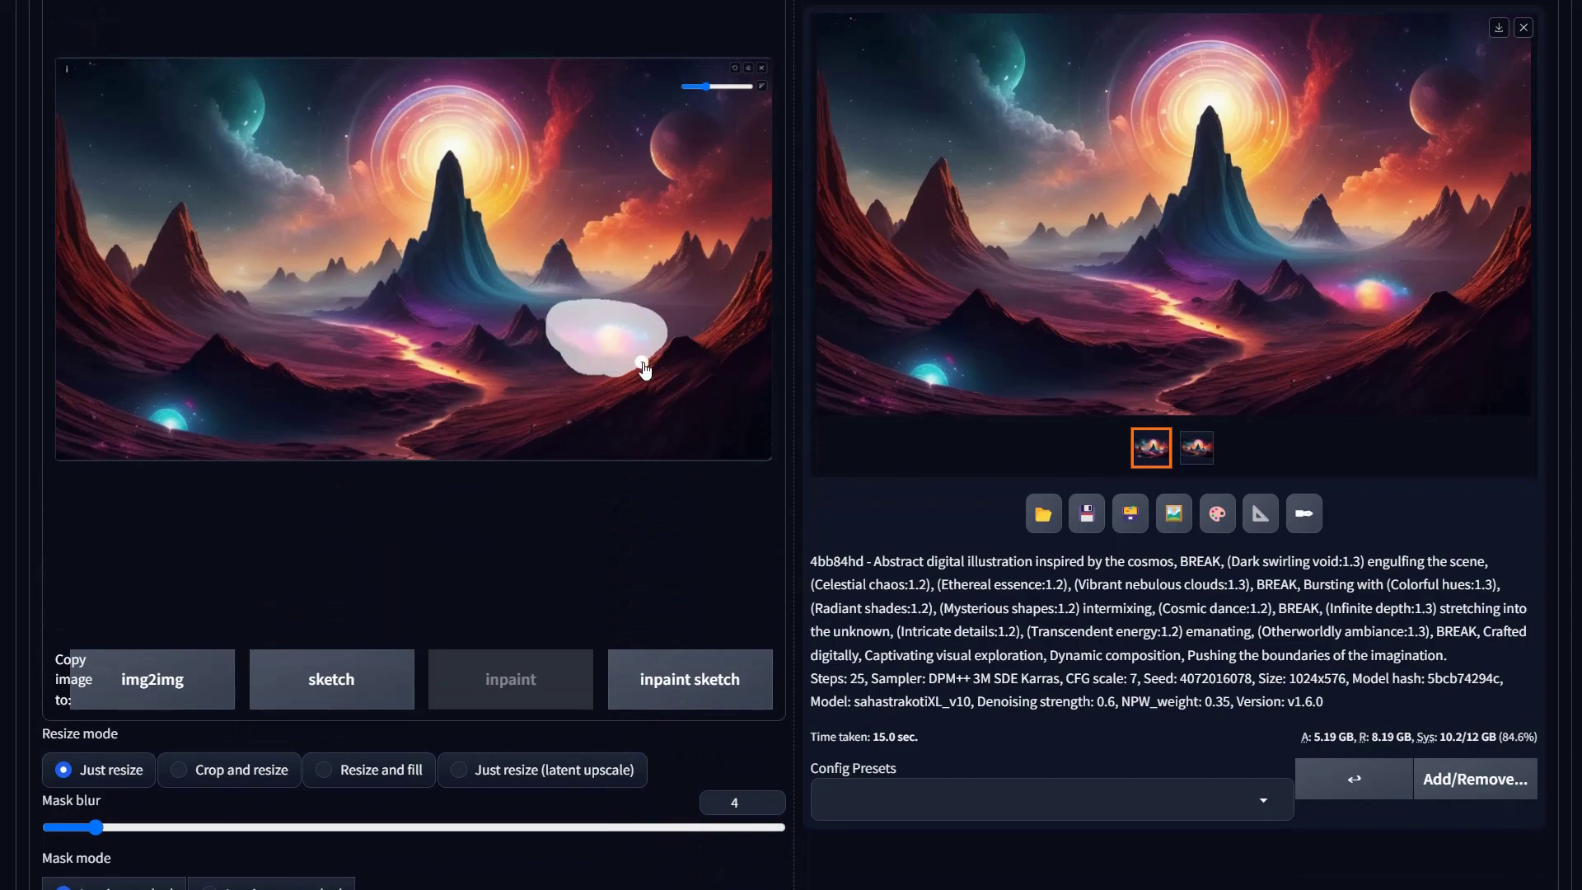
scroll(540, 359, up, 7)
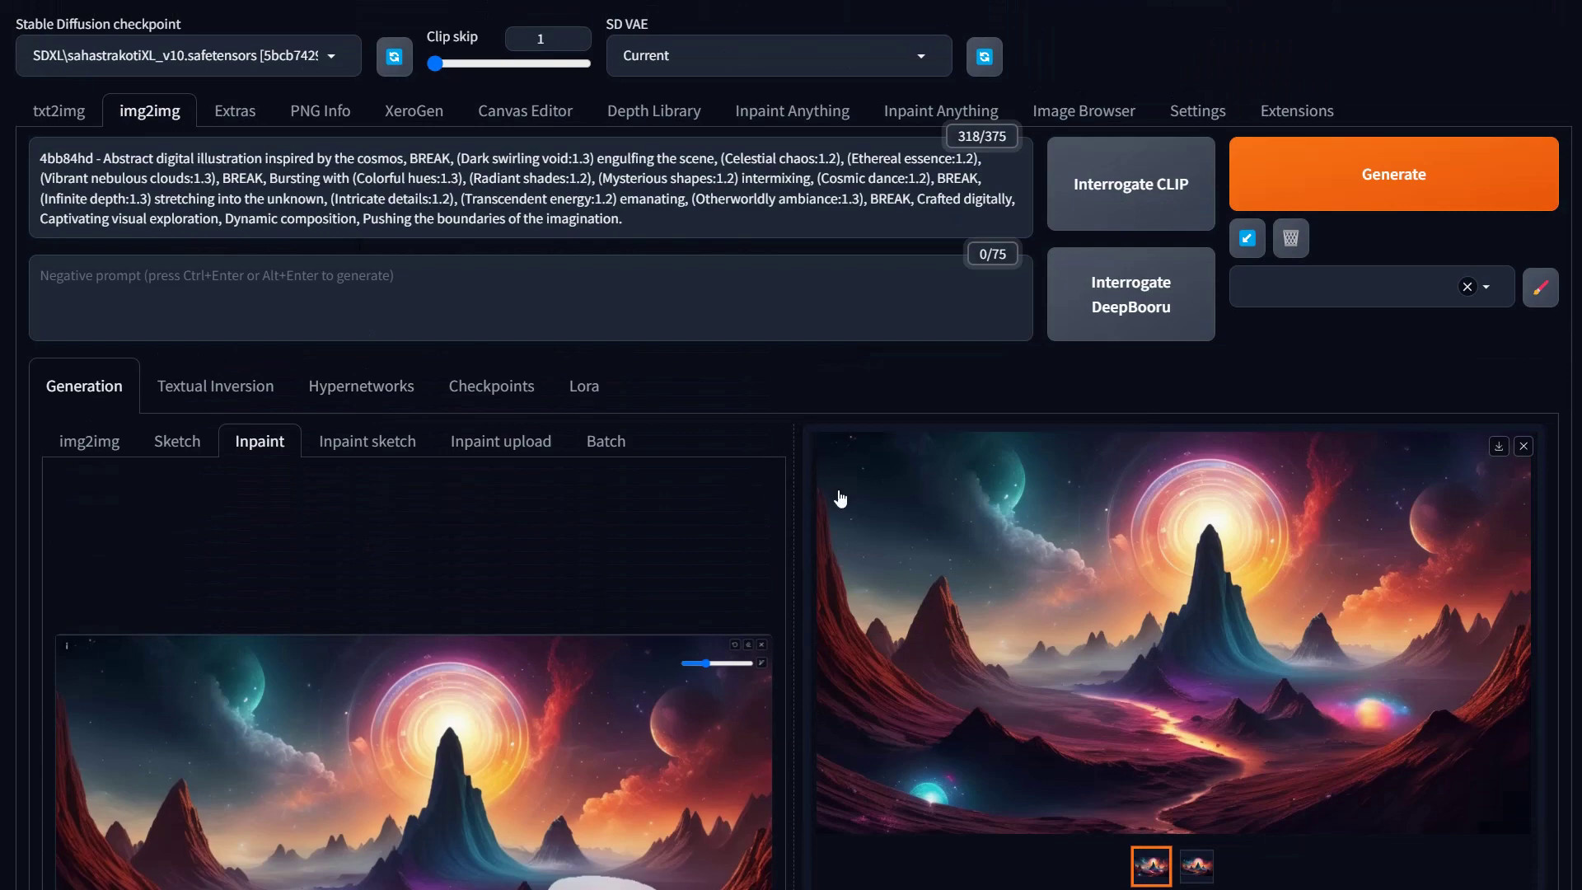
scroll(712, 716, down, 4)
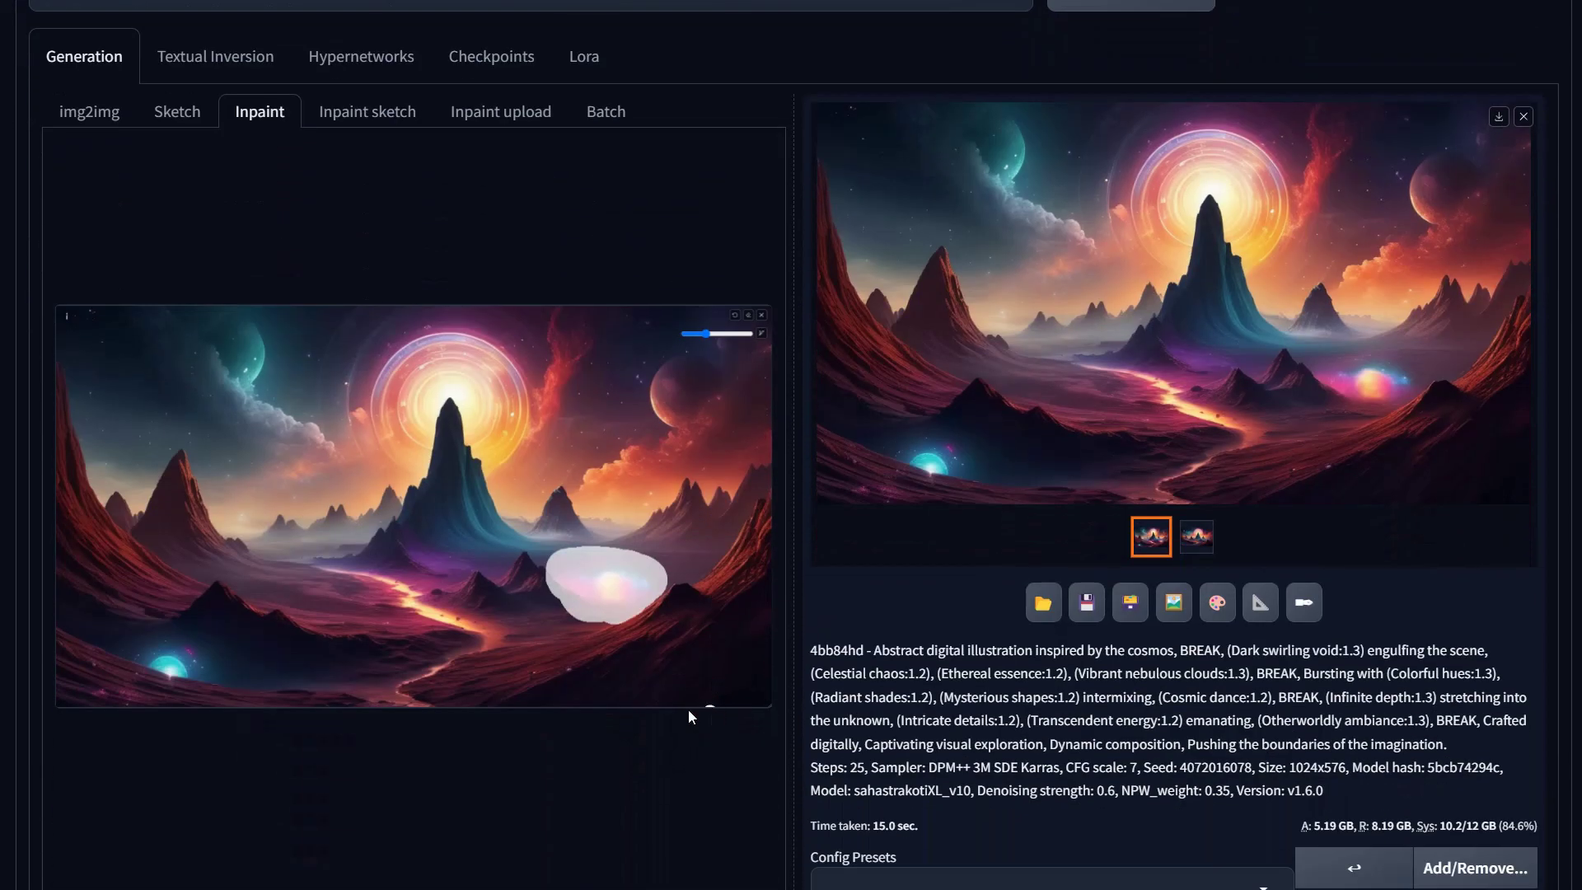
scroll(570, 758, down, 3)
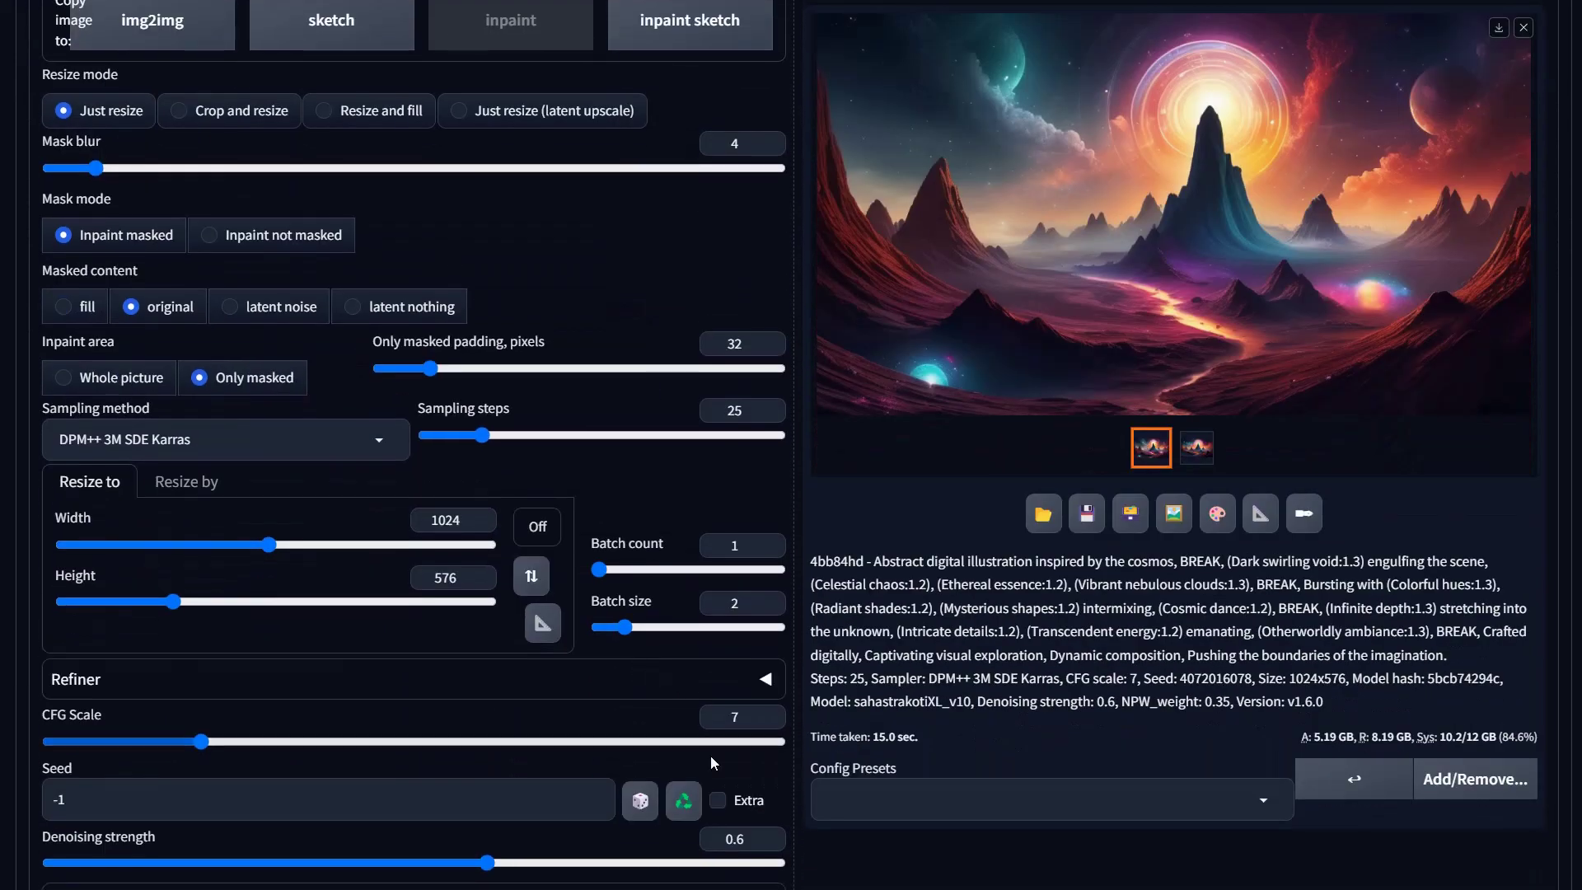
scroll(905, 593, up, 7)
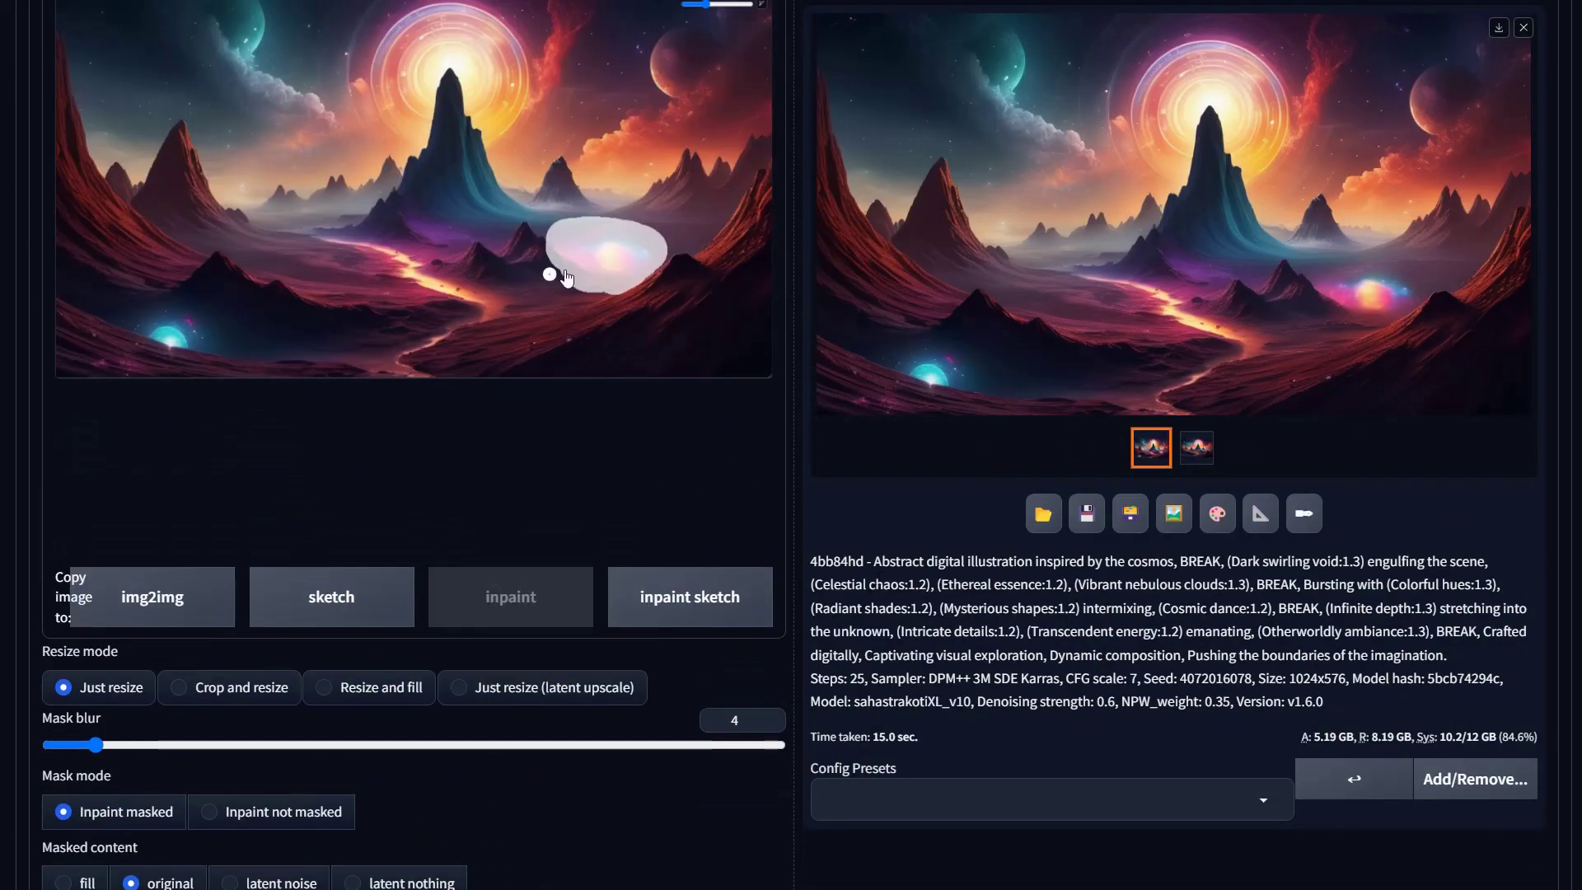
Review the masked orb and set the mask blur to 8.
scroll(749, 437, up, 2)
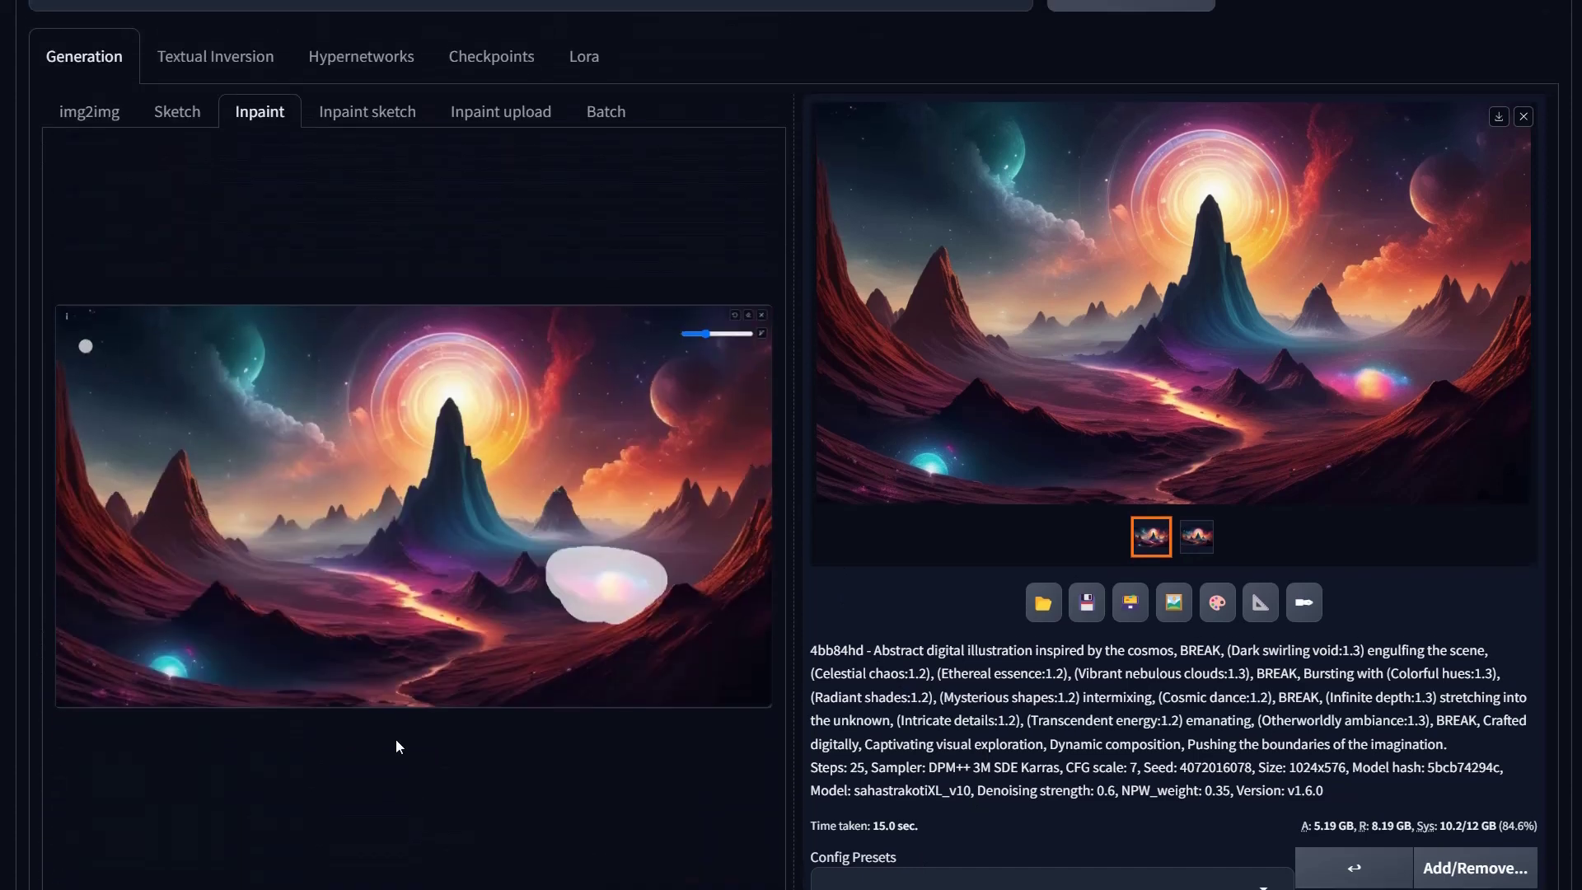
mouse_move(67, 316)
scroll(545, 666, down, 3)
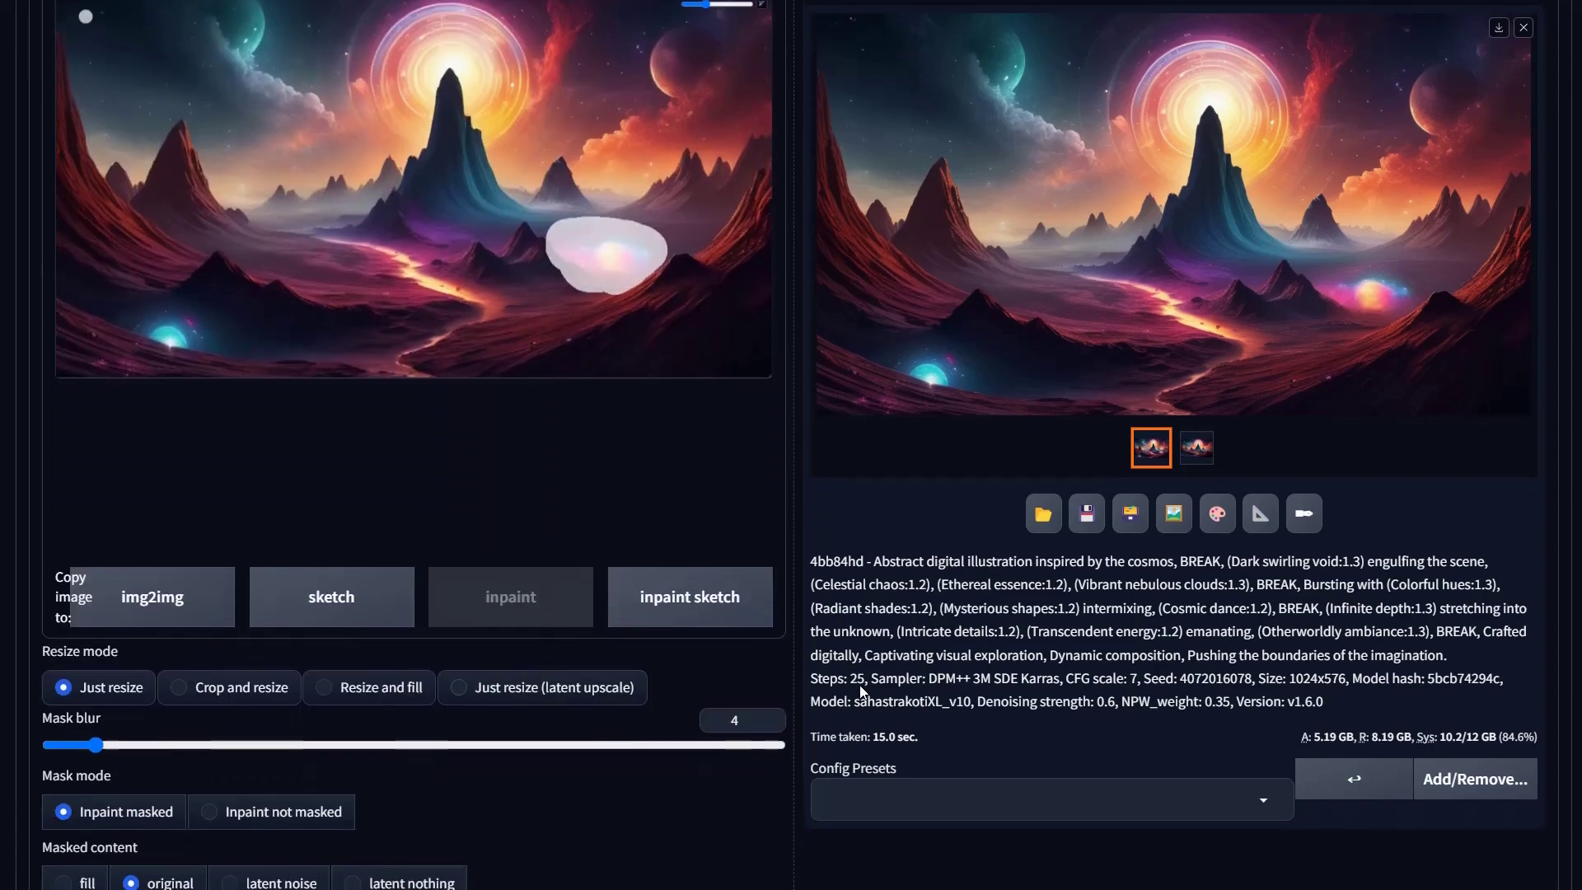
scroll(489, 703, down, 2)
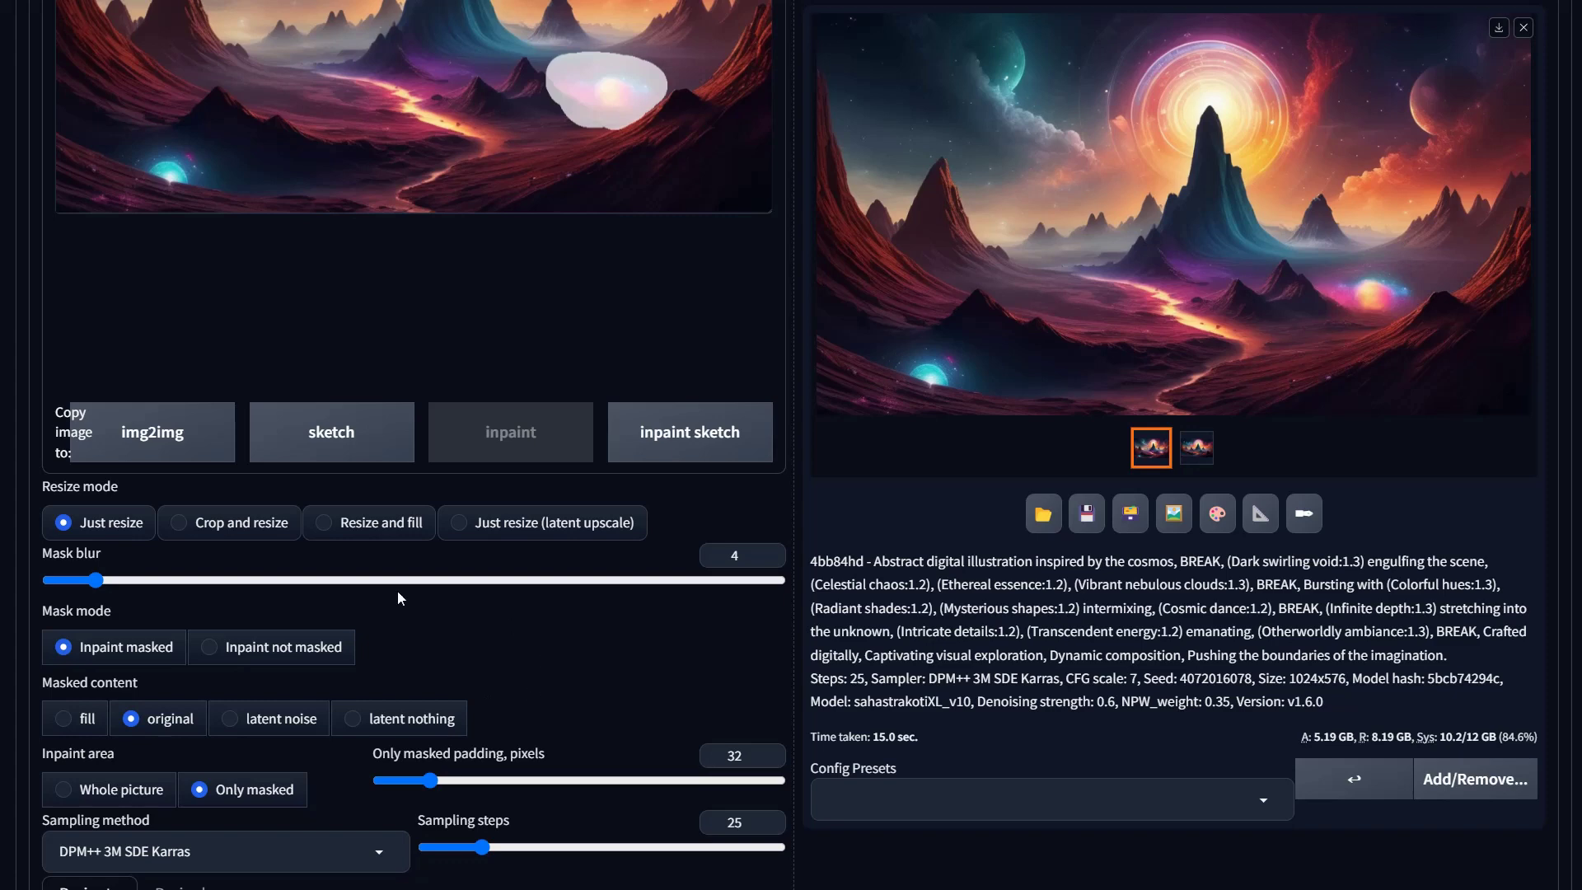
drag(95, 581, 158, 590)
Find the inpainting checkpoints by filtering for "inpain" and load aZovyaRPGArtistTools_v3Inpainting.safetensors.
scroll(262, 445, up, 3)
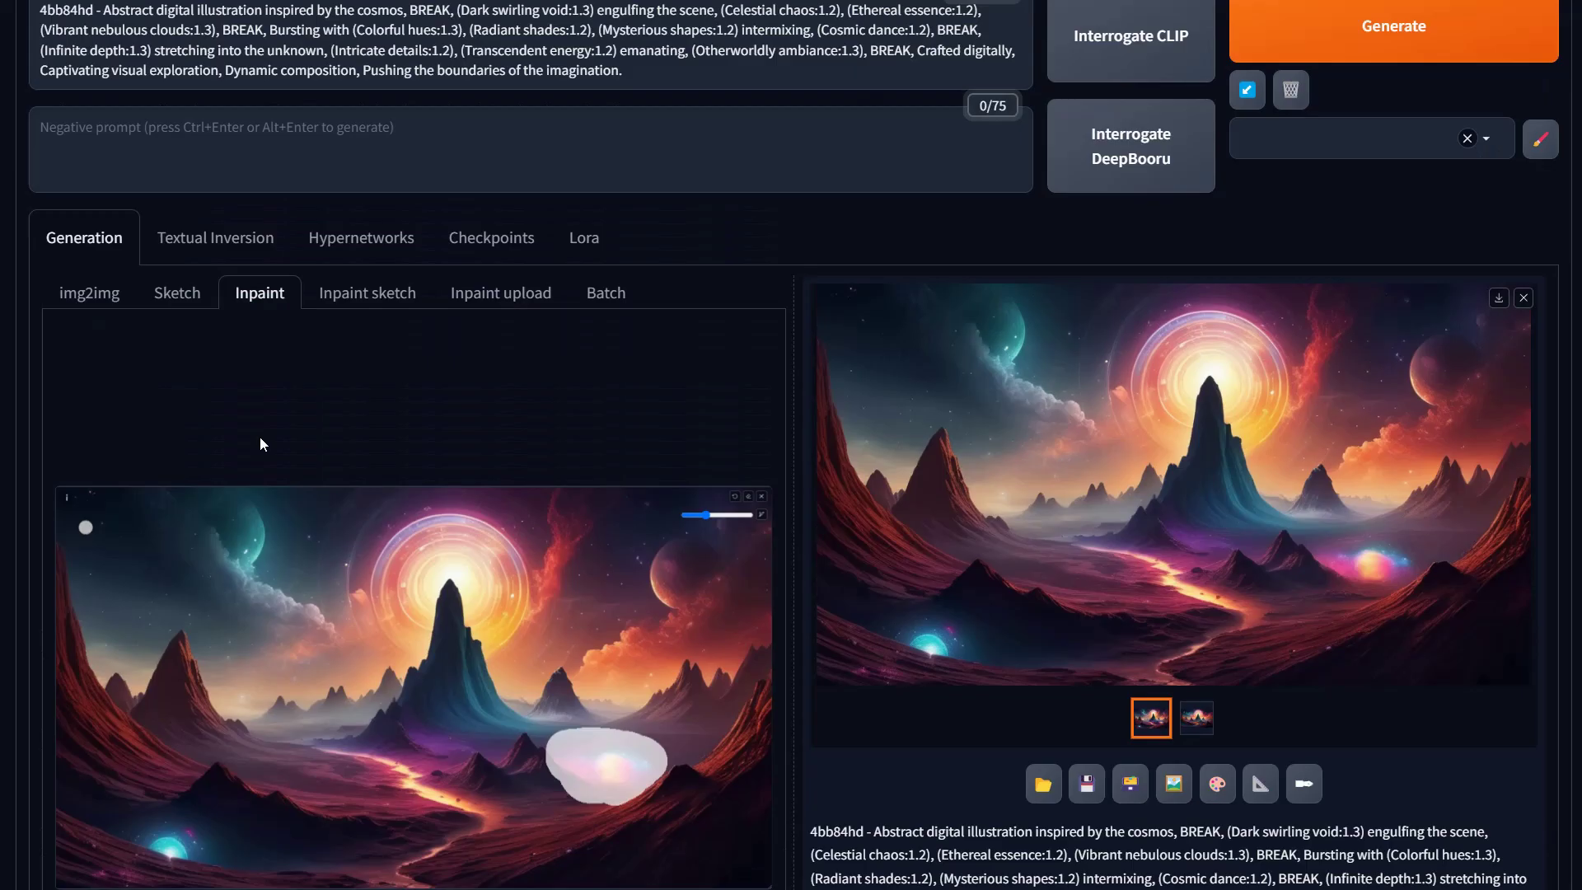
scroll(262, 444, up, 2)
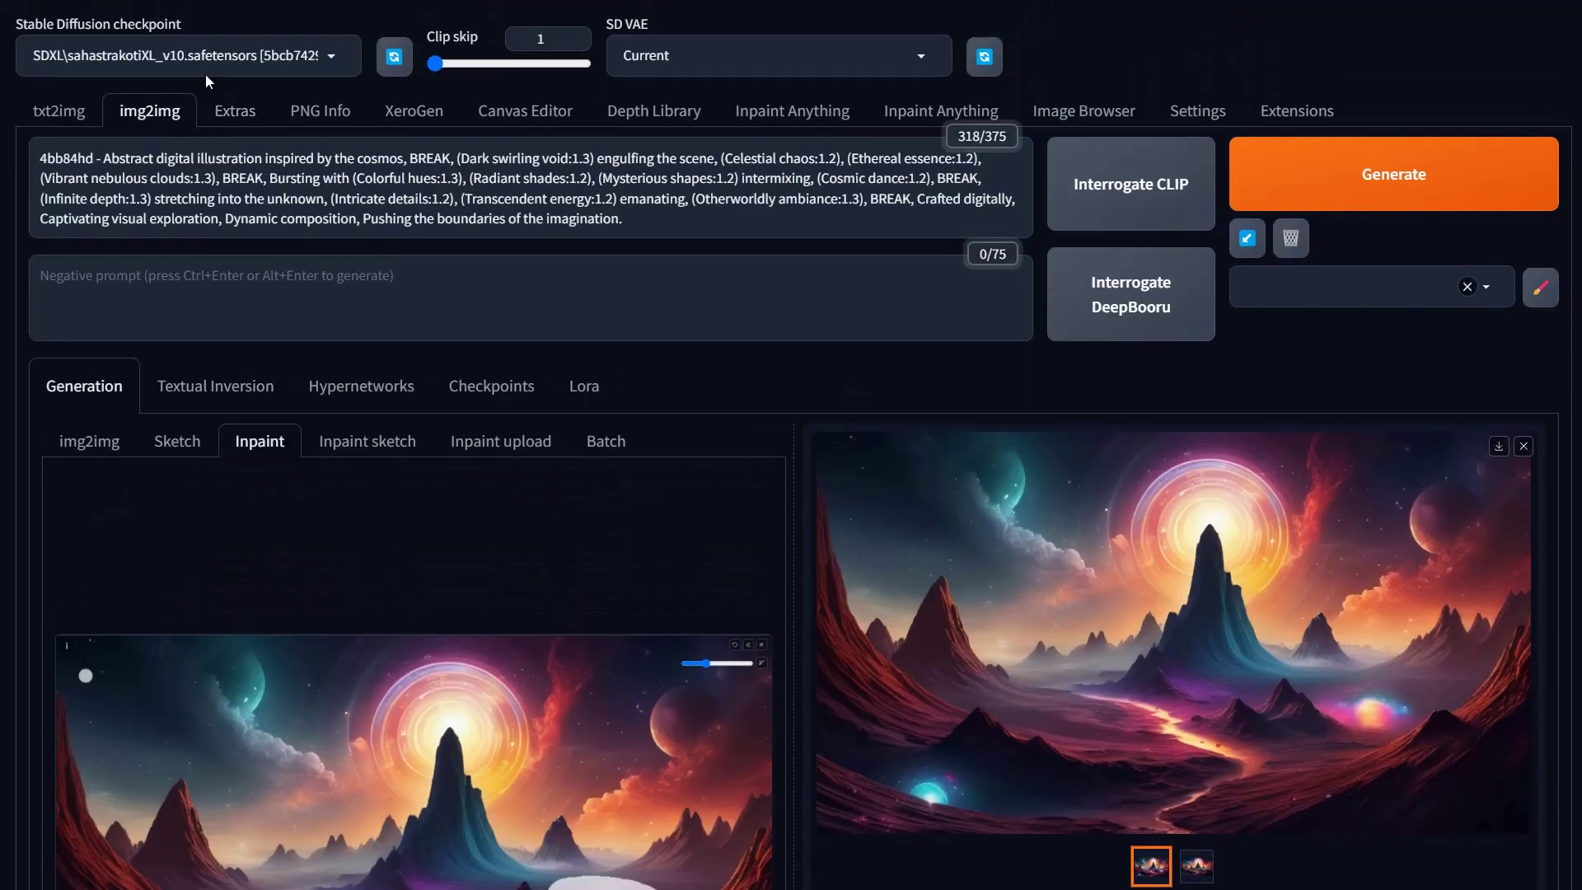
click(206, 55)
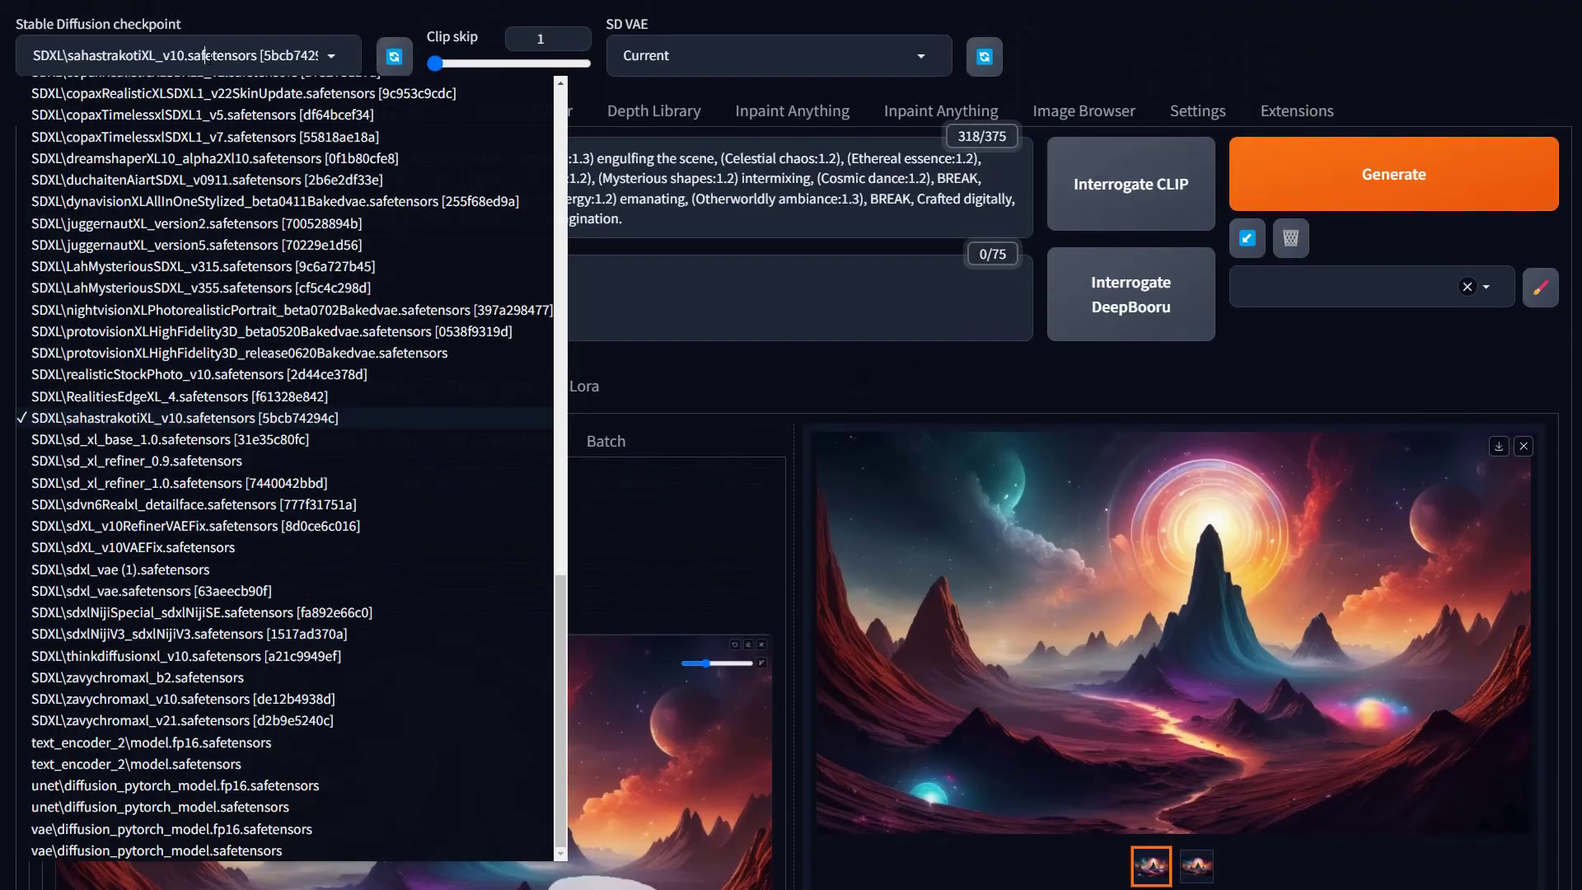
text(inpain)
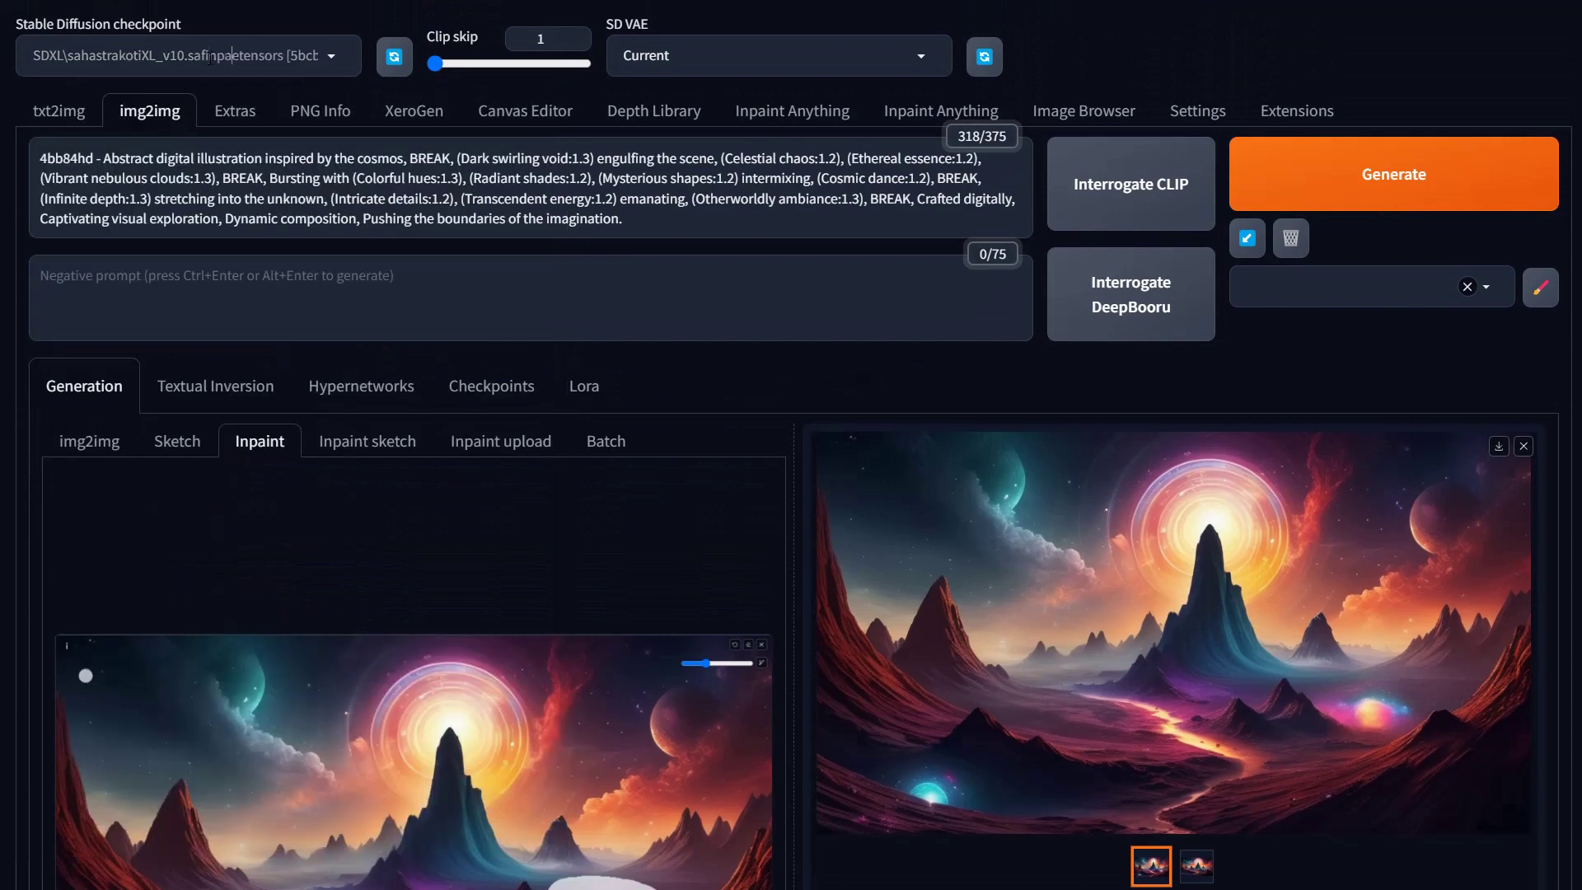
key(BackSpace)
key(ctrl+a)
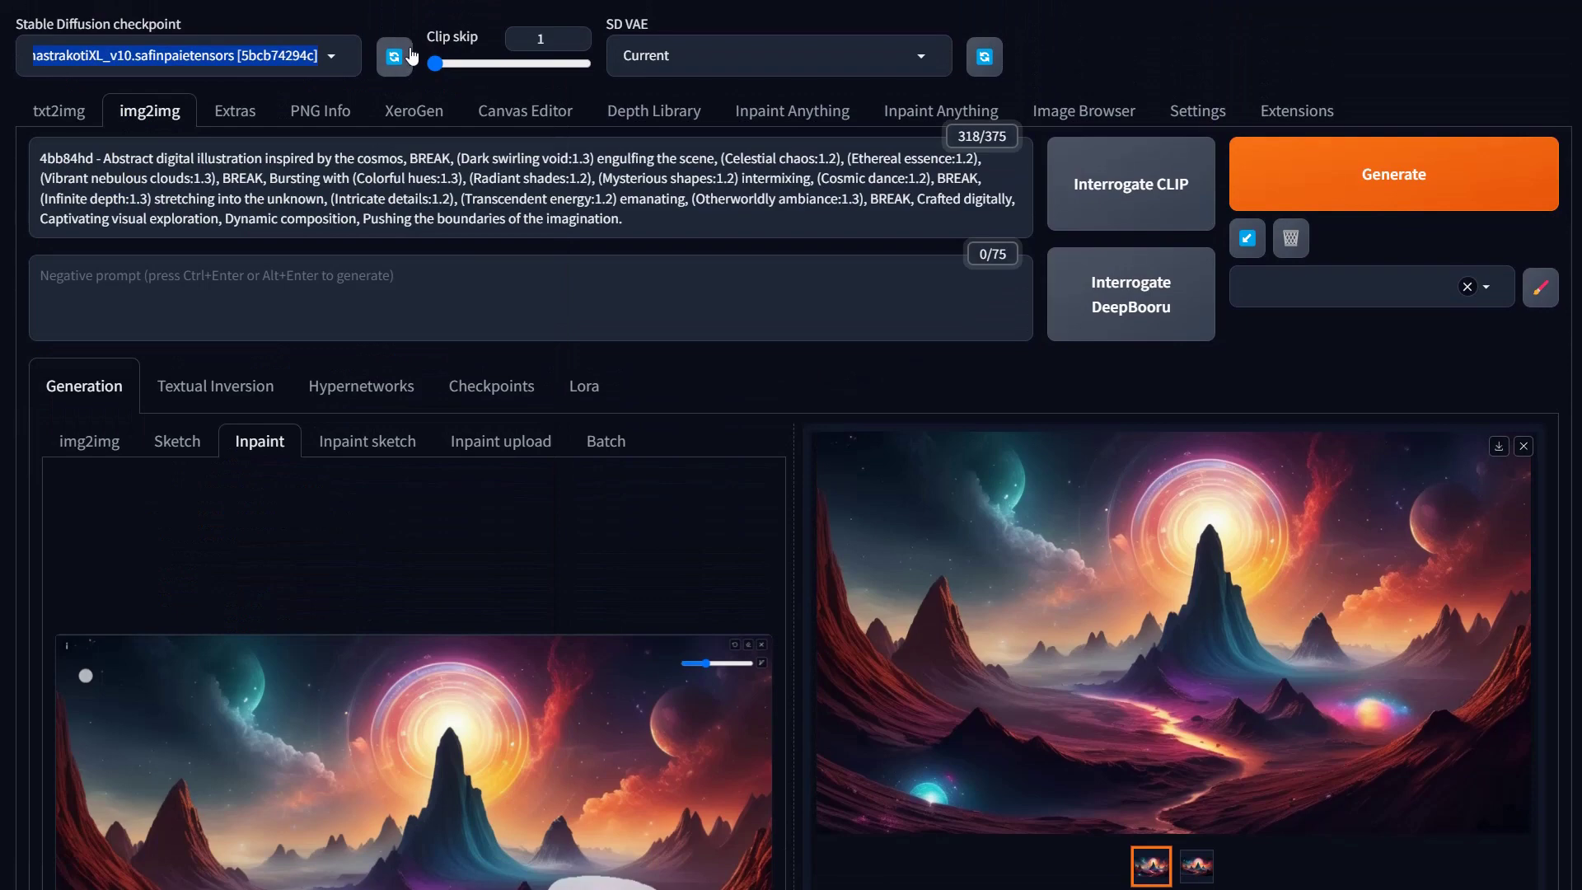
text(inpain)
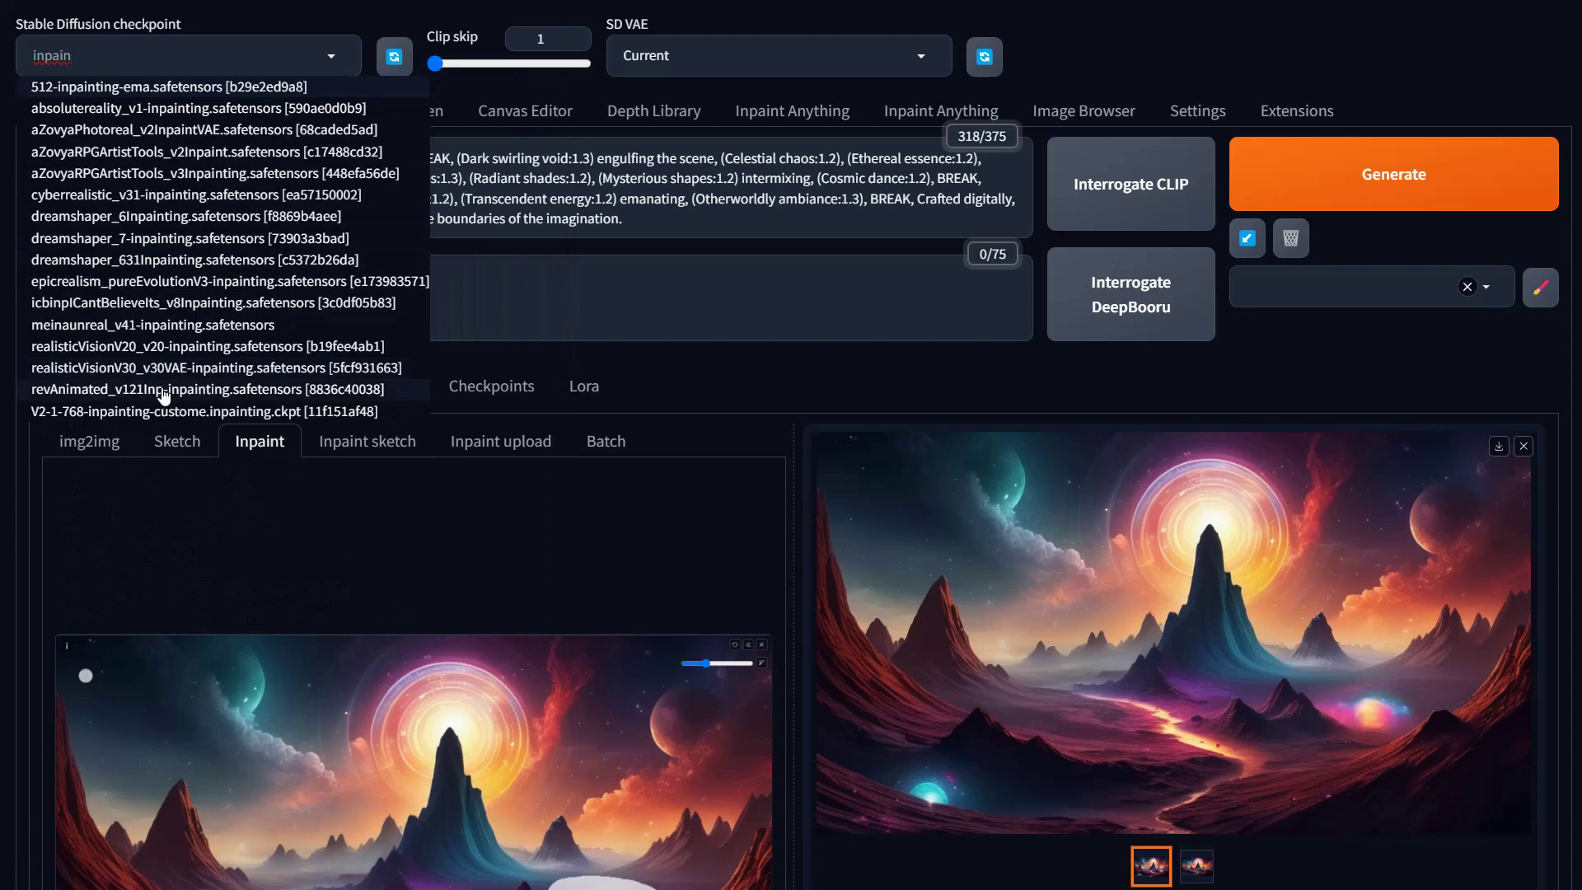
click(127, 178)
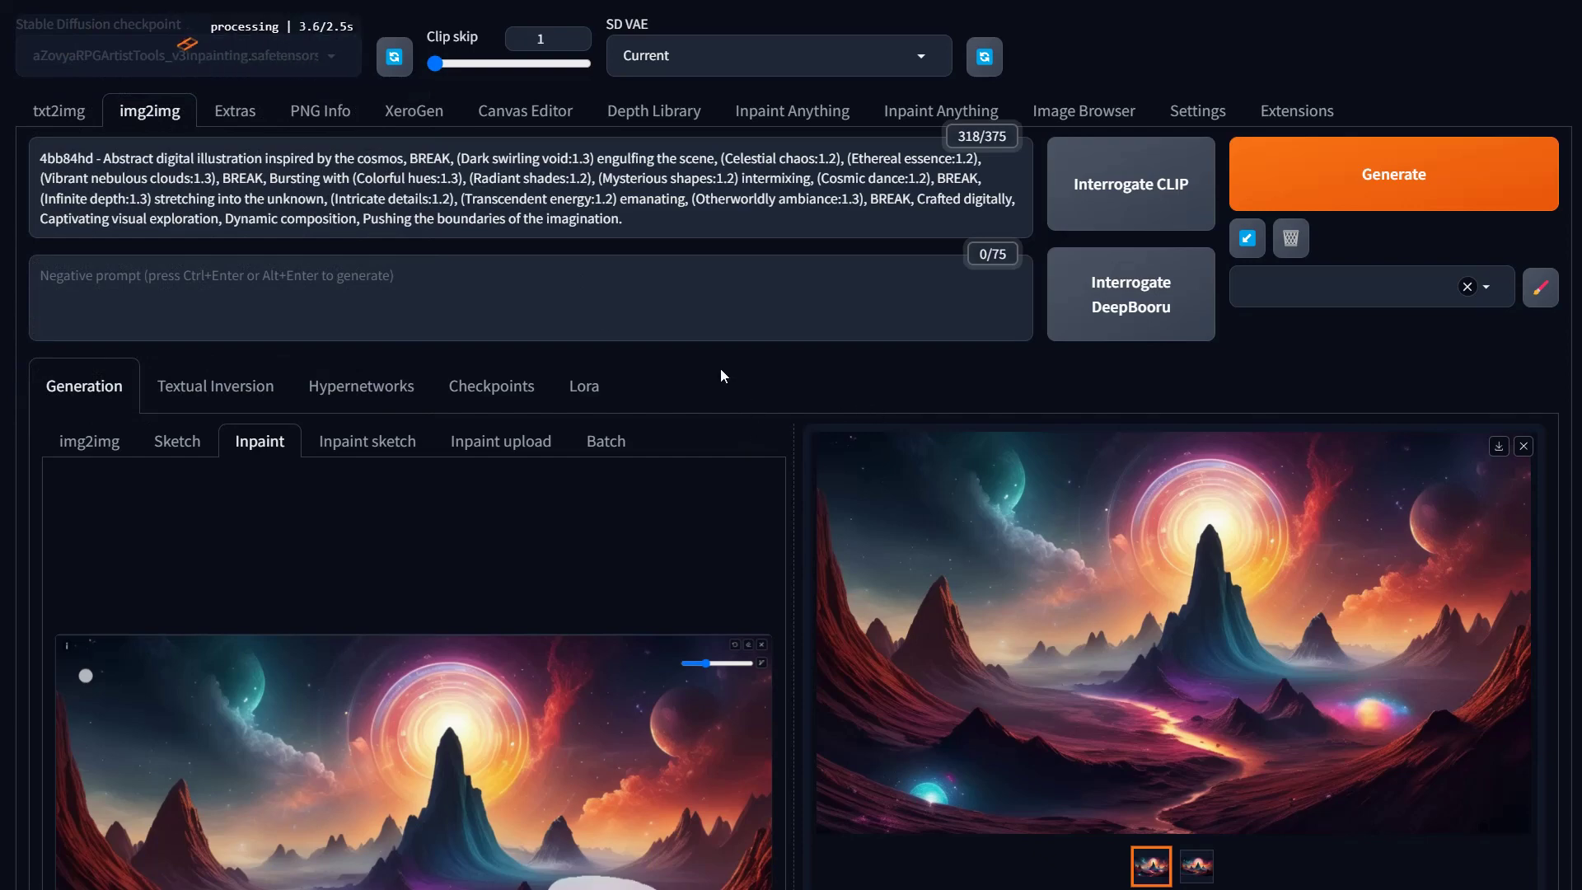
Review the inpaint settings with the masked image and set the batch size to 1.
scroll(720, 369, down, 13)
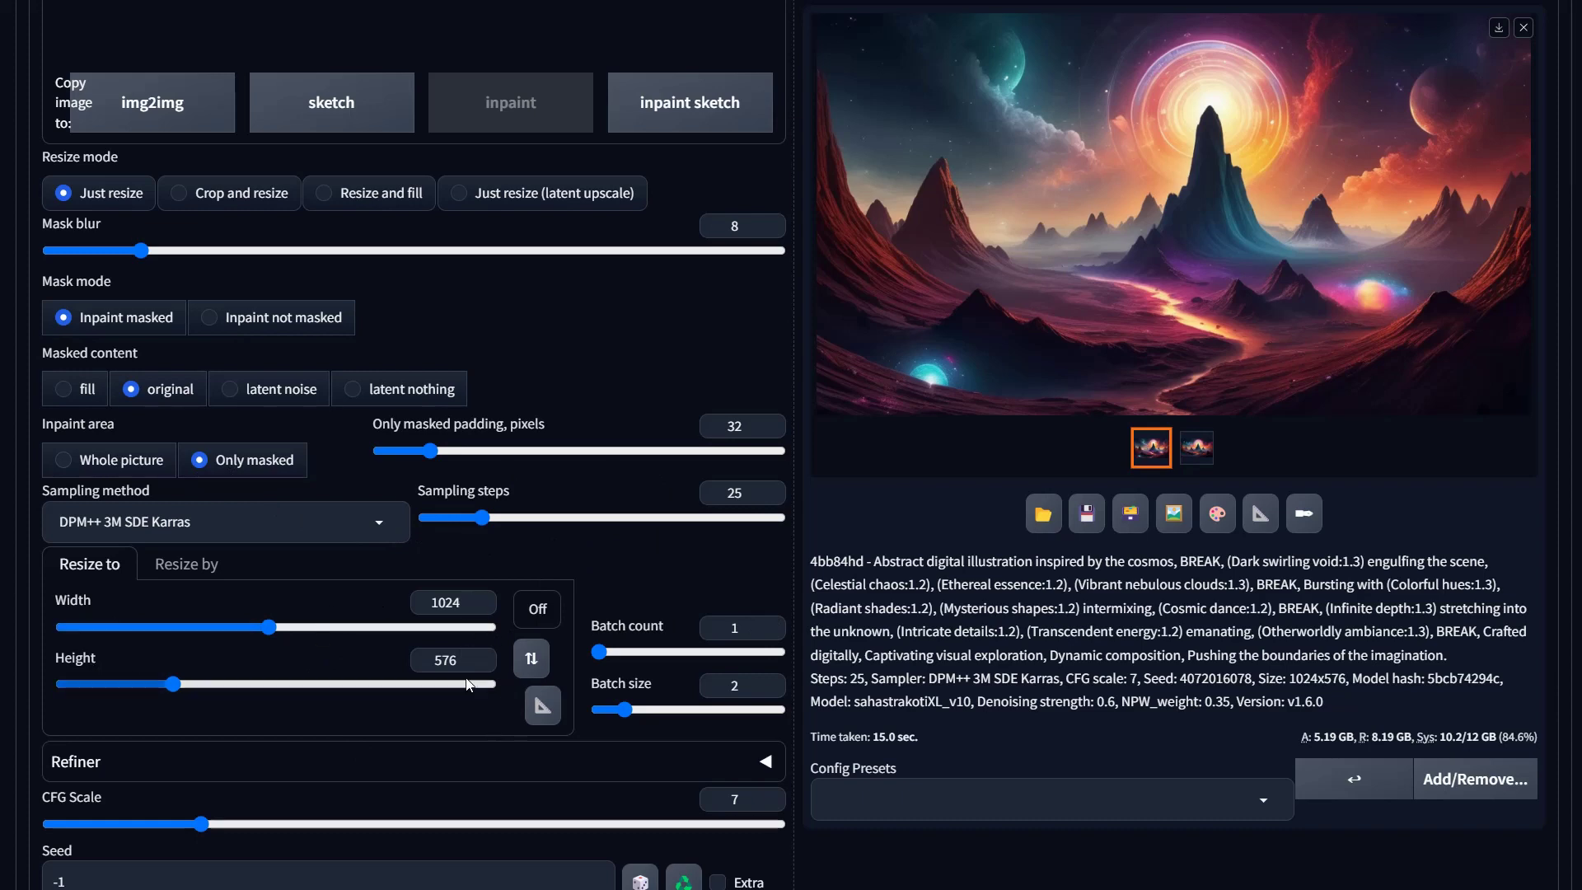
scroll(466, 685, up, 7)
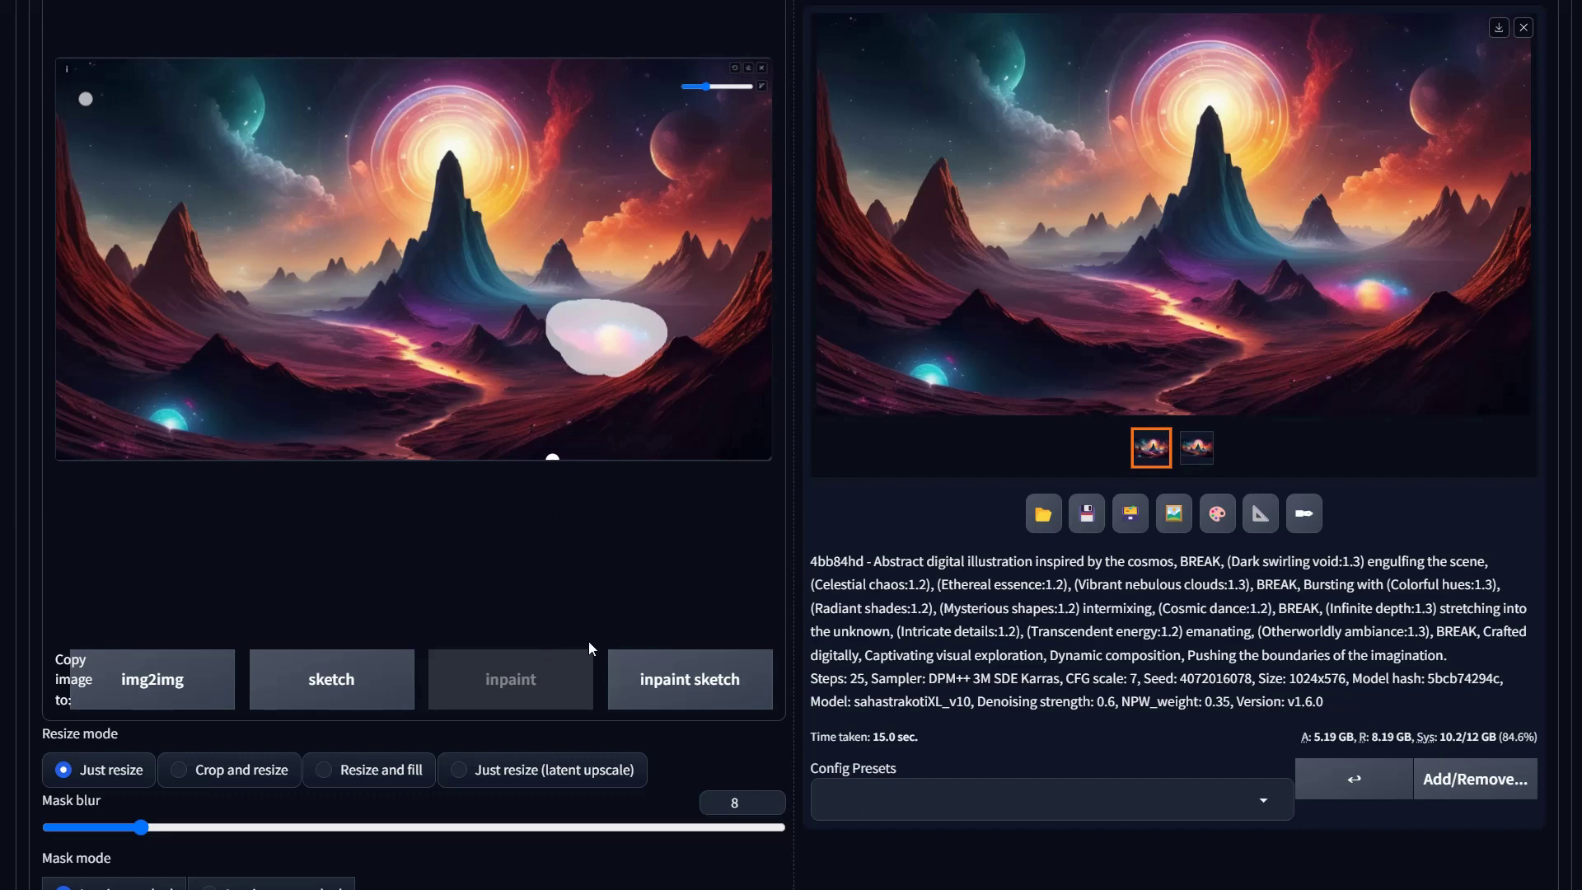
scroll(589, 641, down, 7)
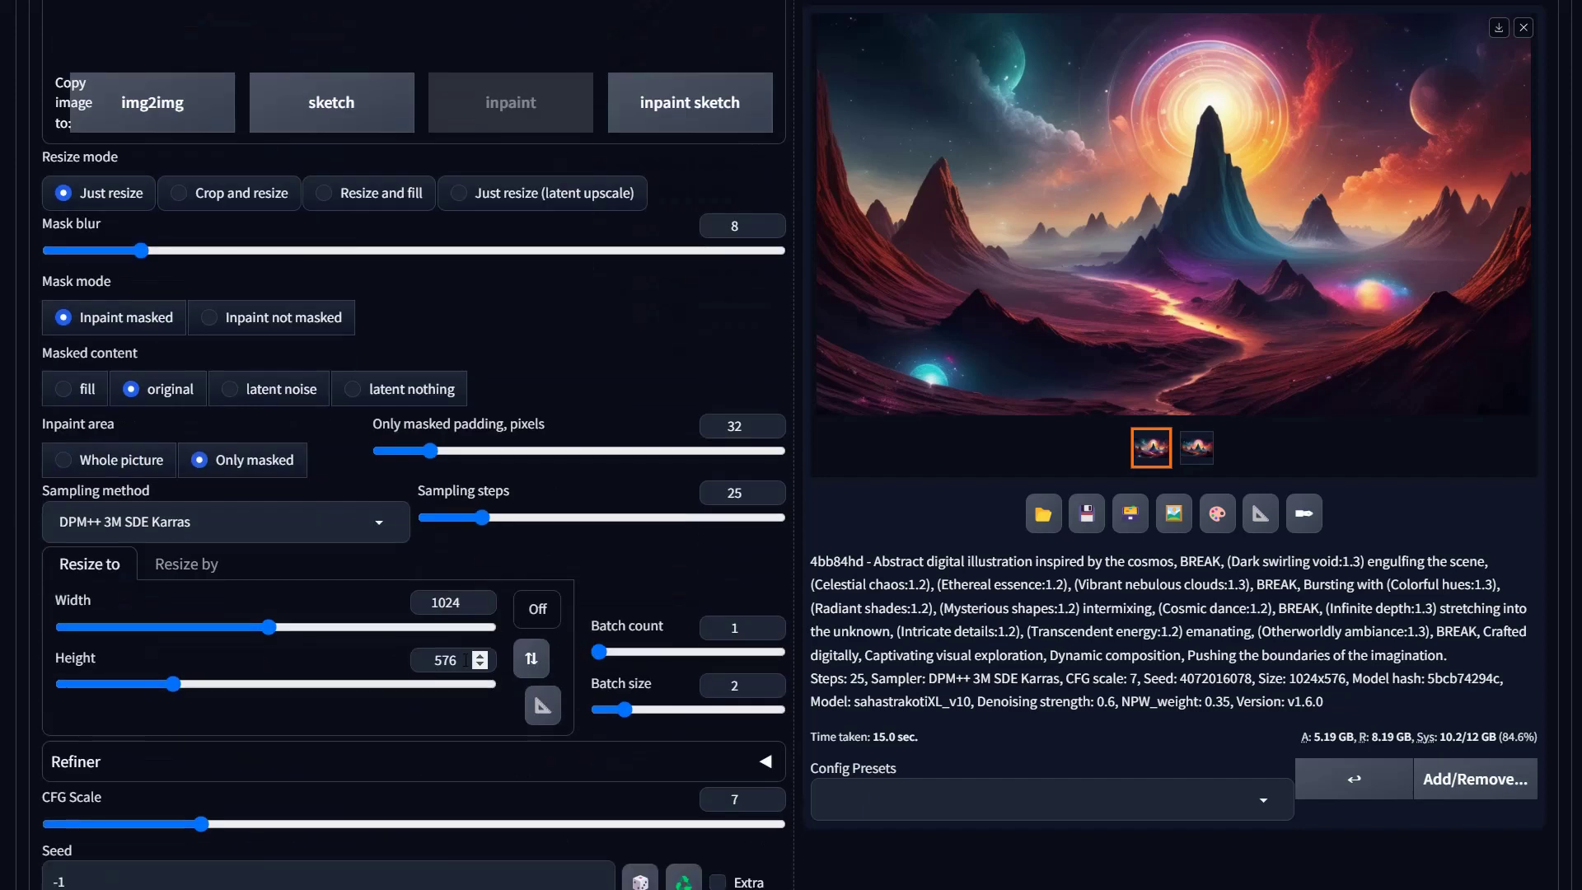
mouse_move(620, 715)
mouse_down()
mouse_move(602, 715)
mouse_move(625, 713)
mouse_up()
click(643, 714)
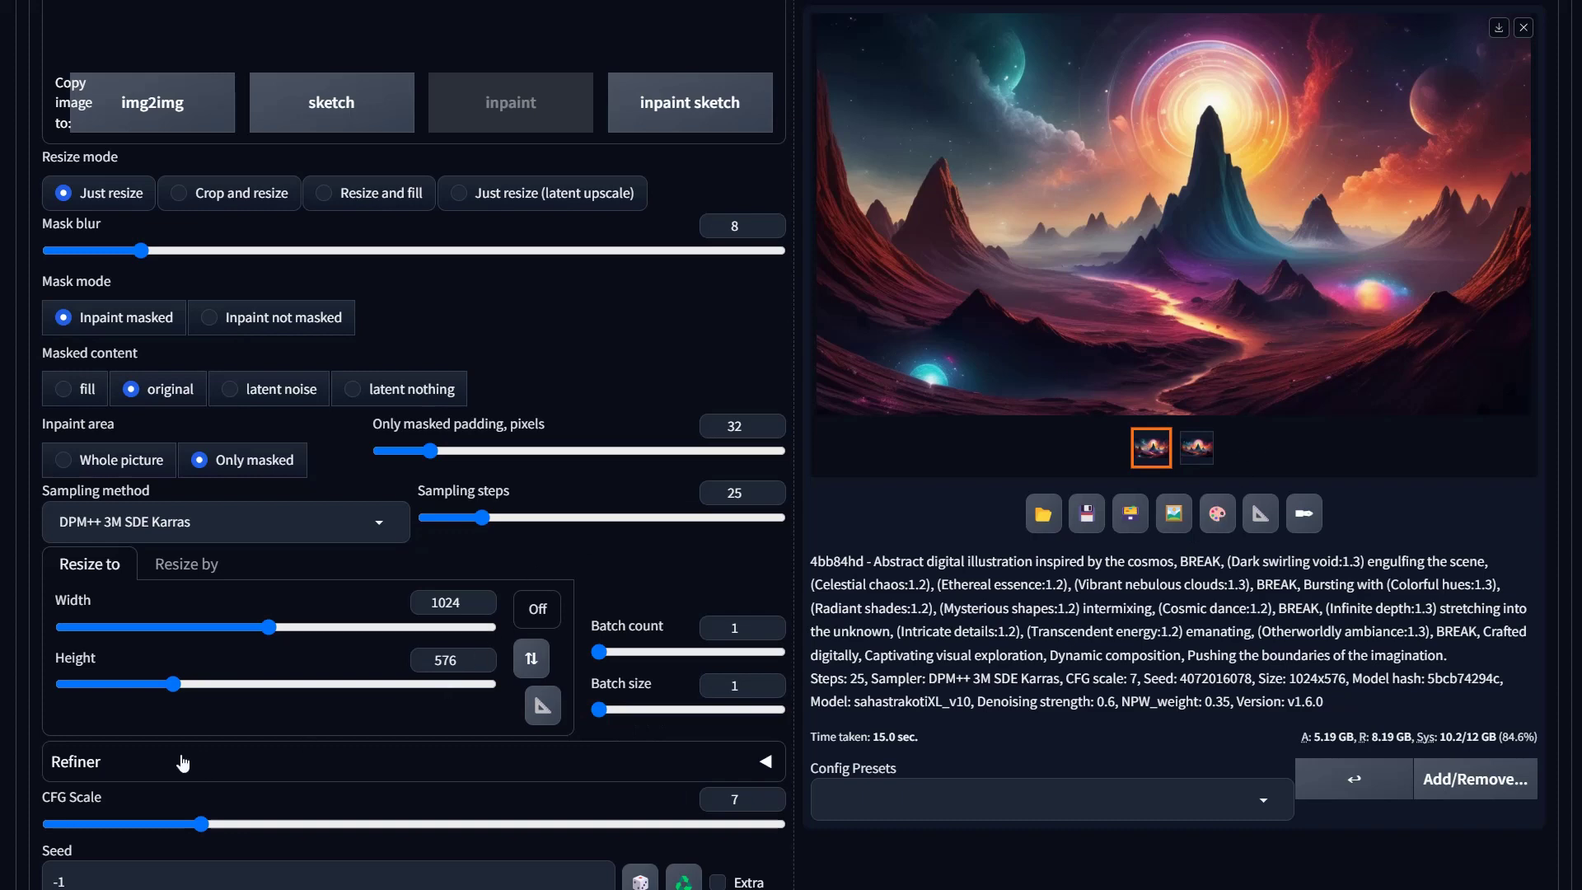
Check the mask and the remaining generation settings, and generate the inpaint over the pink orb.
scroll(756, 468, up, 7)
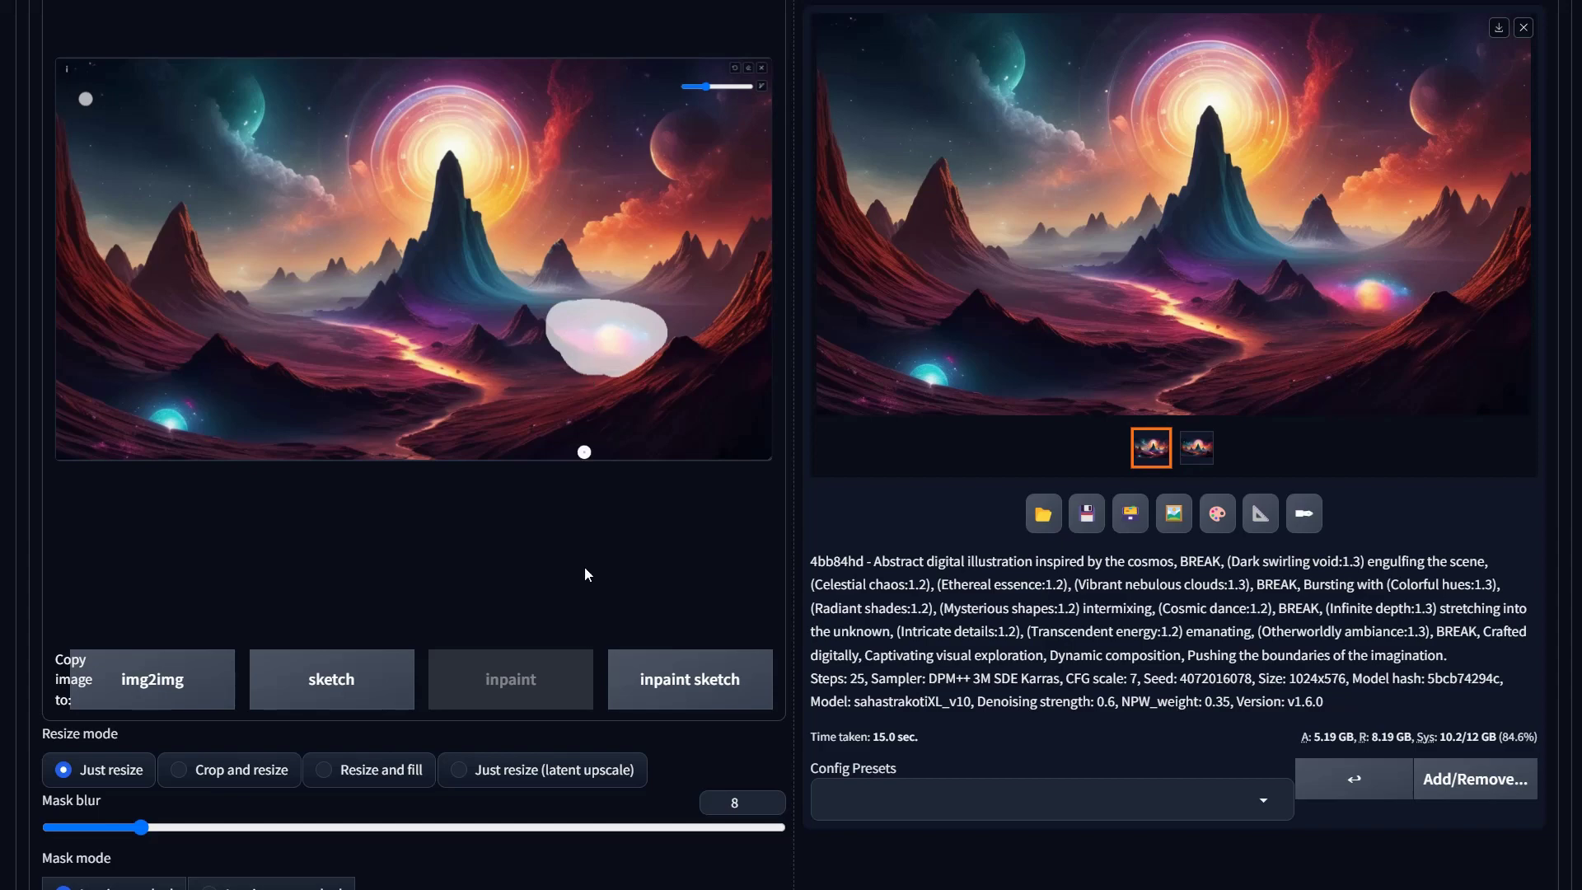
scroll(779, 635, down, 15)
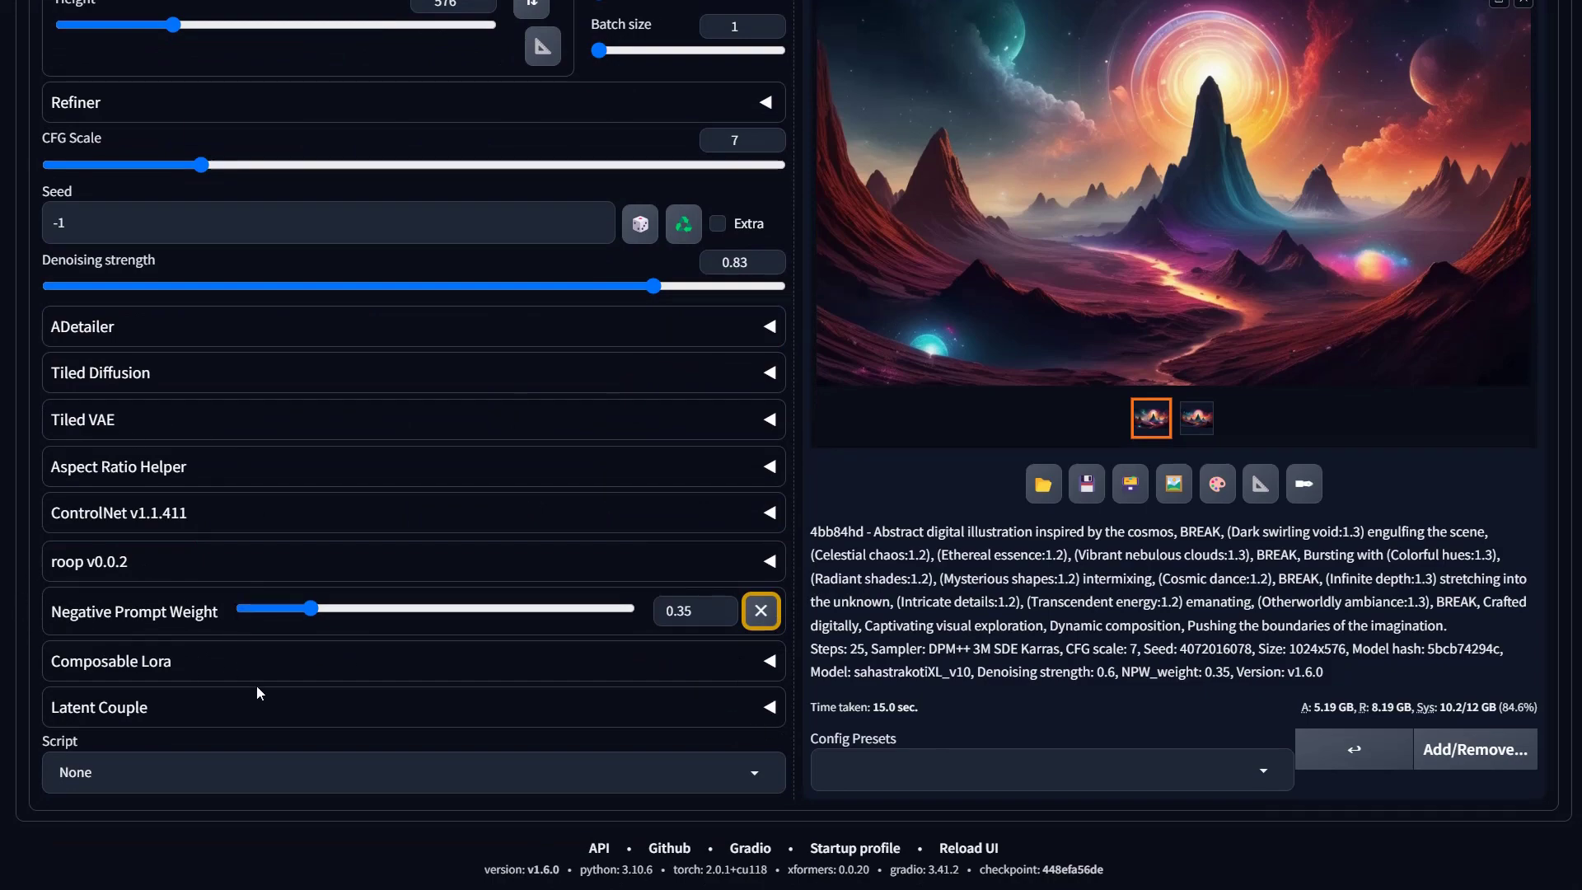
scroll(831, 499, up, 15)
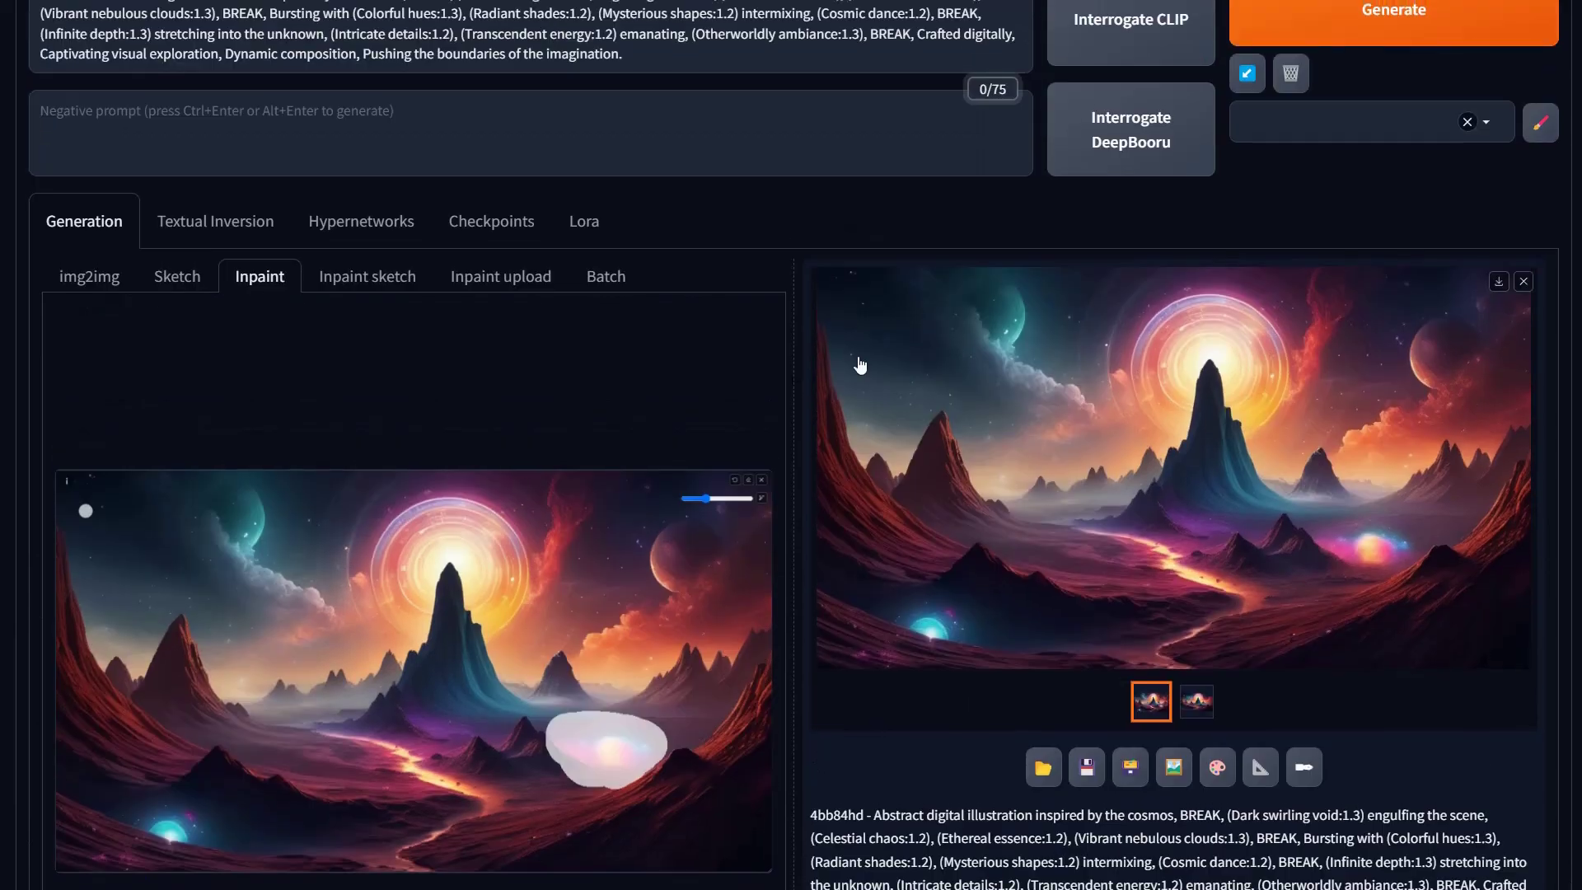
click(1350, 41)
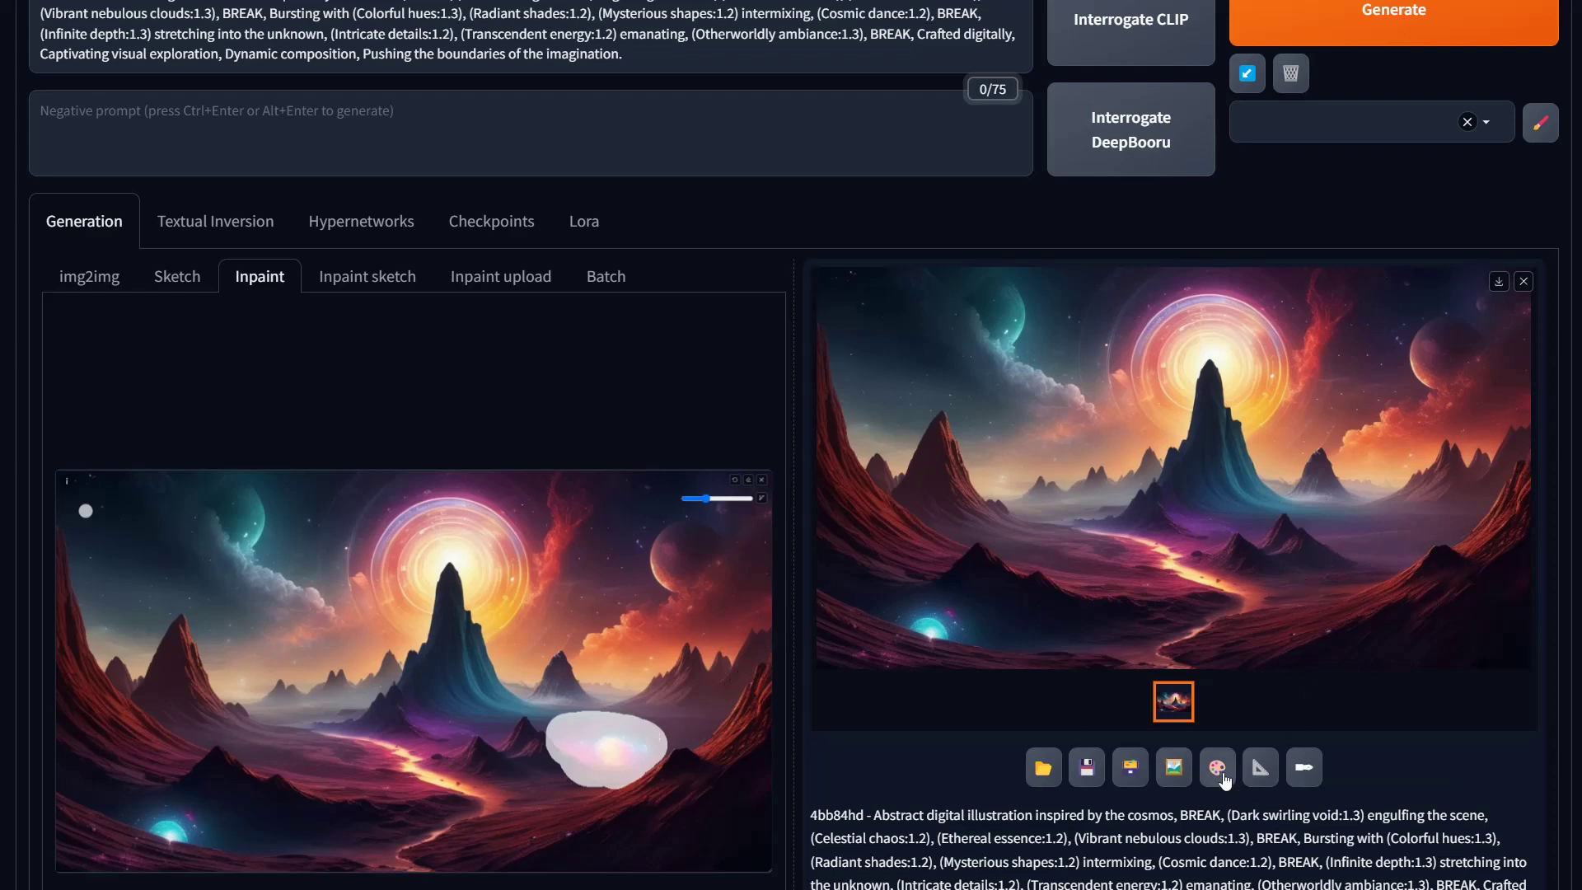
Load the new result into Inpaint and mask the glowing cyan orb in the lower-left foreground with an enlarged brush.
click(750, 487)
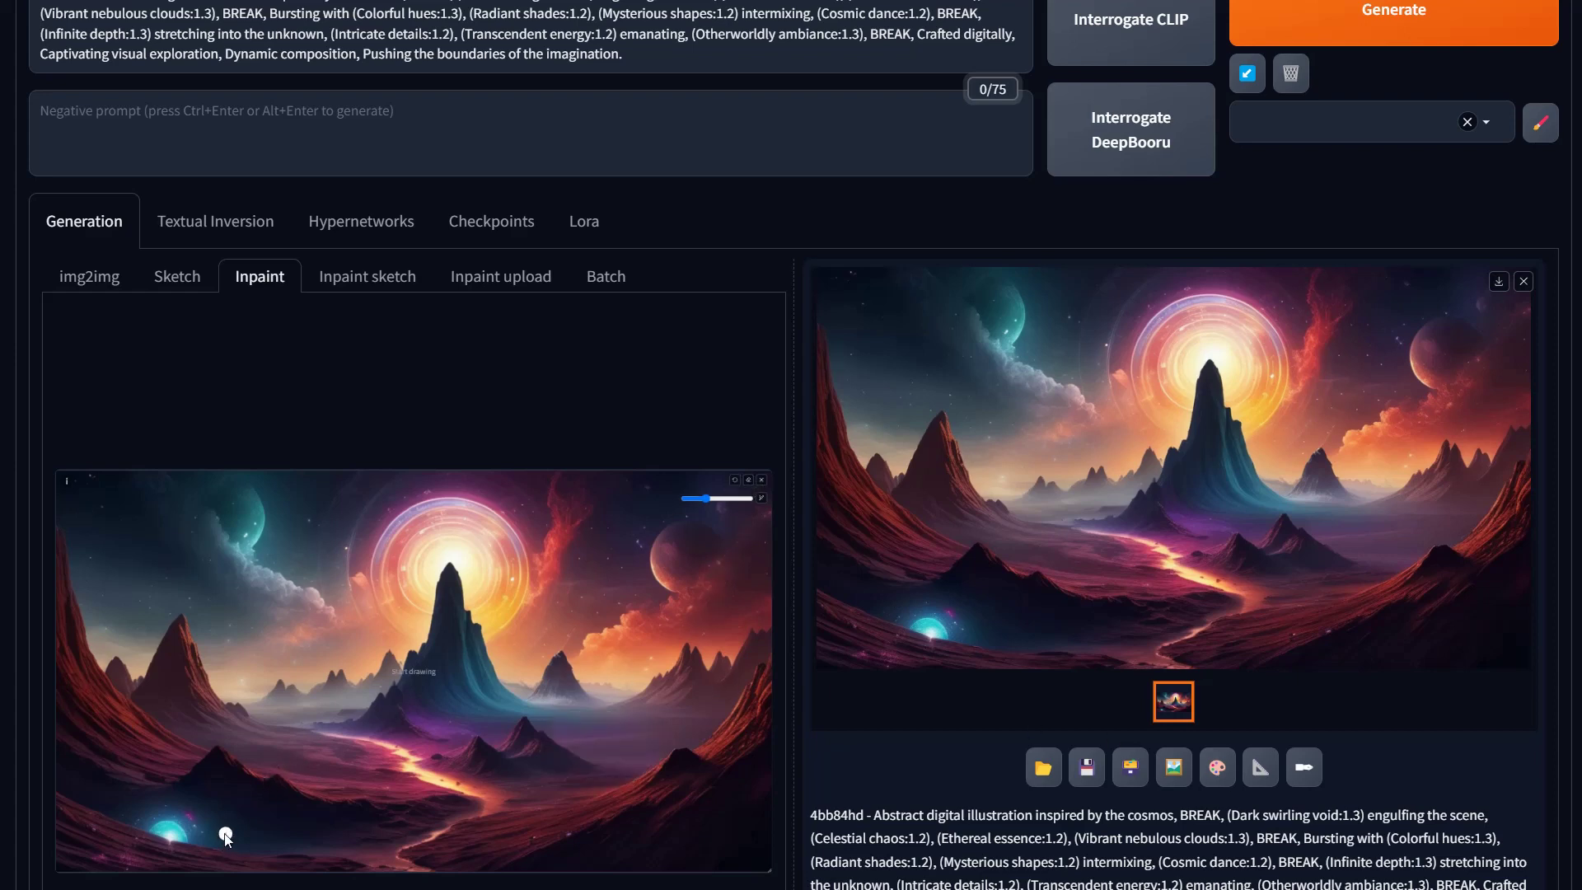
drag(706, 499, 748, 499)
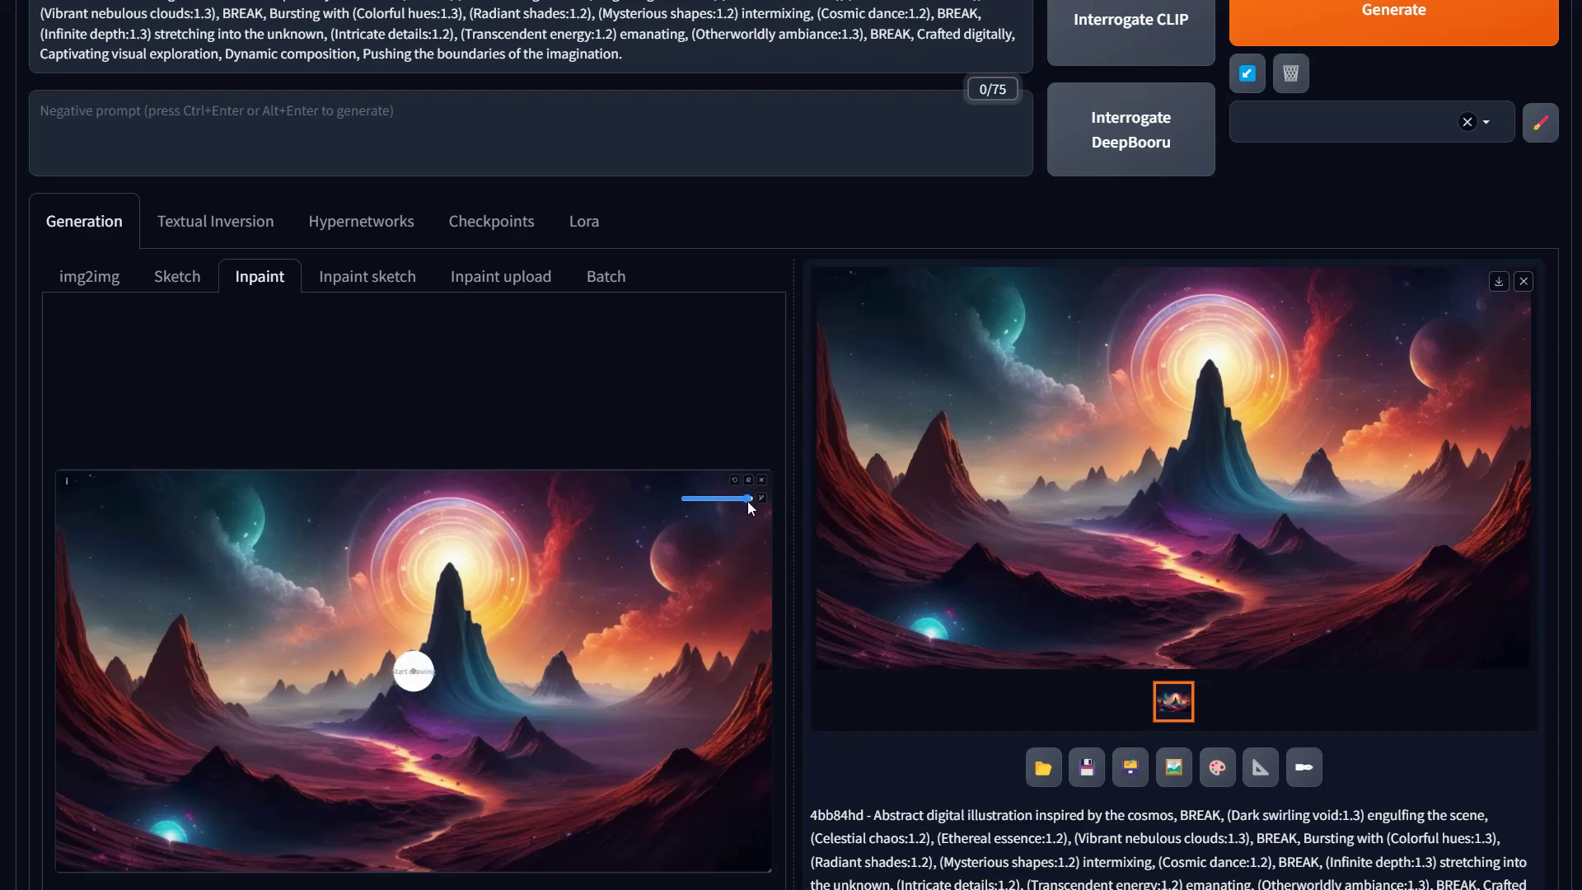
mouse_move(179, 835)
mouse_down()
mouse_move(201, 831)
mouse_move(134, 821)
mouse_move(210, 818)
mouse_move(144, 806)
mouse_move(188, 844)
mouse_up()
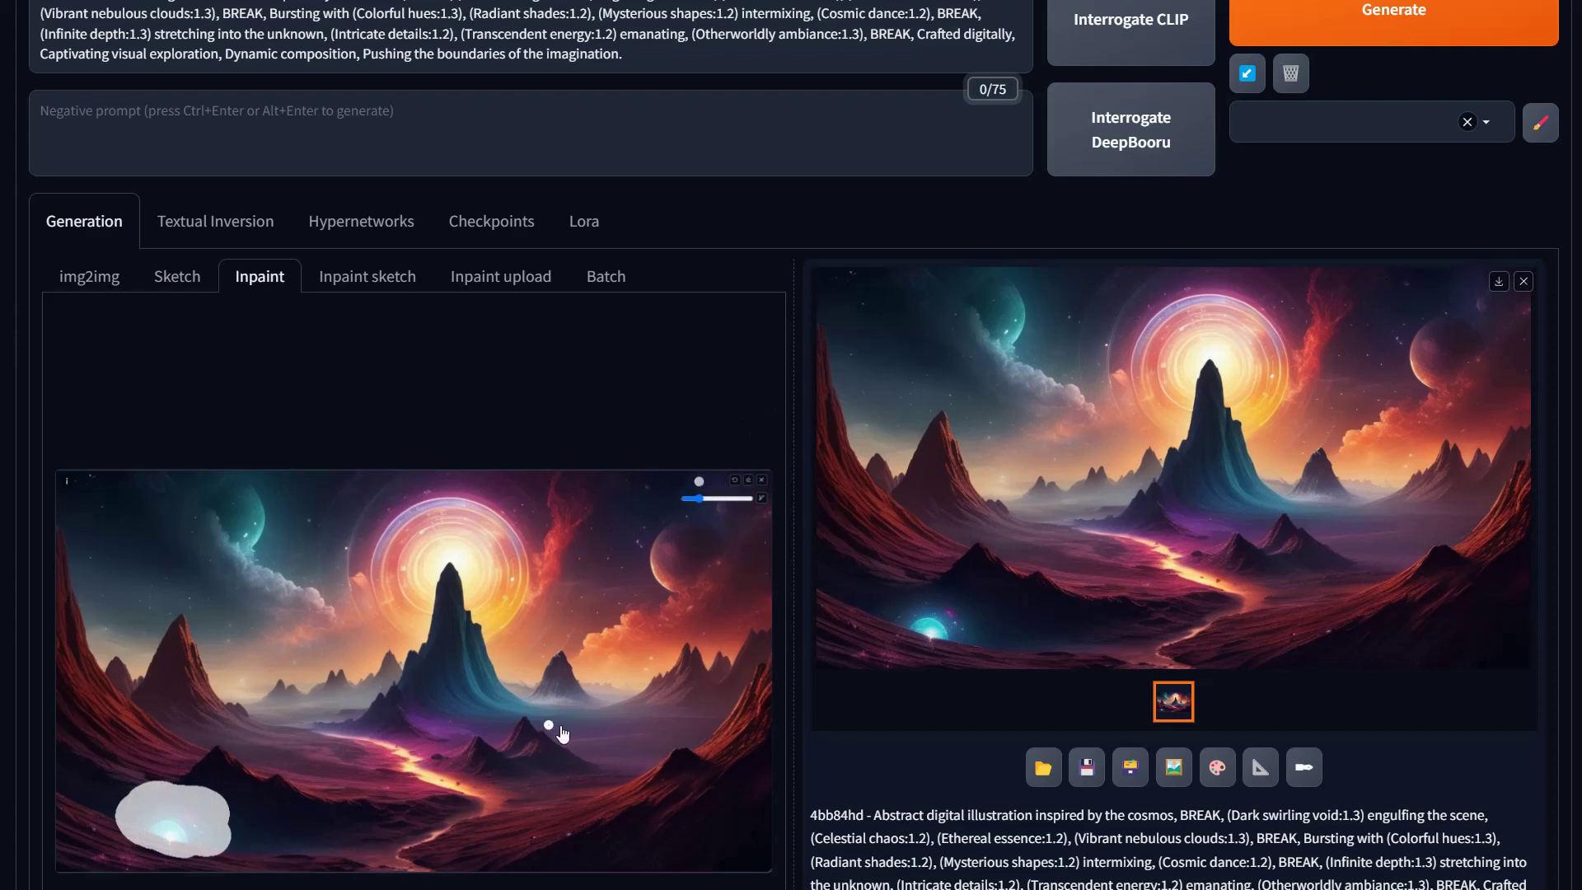
Generate the inpaint over the masked cyan orb and review the result with its generation details.
click(1440, 47)
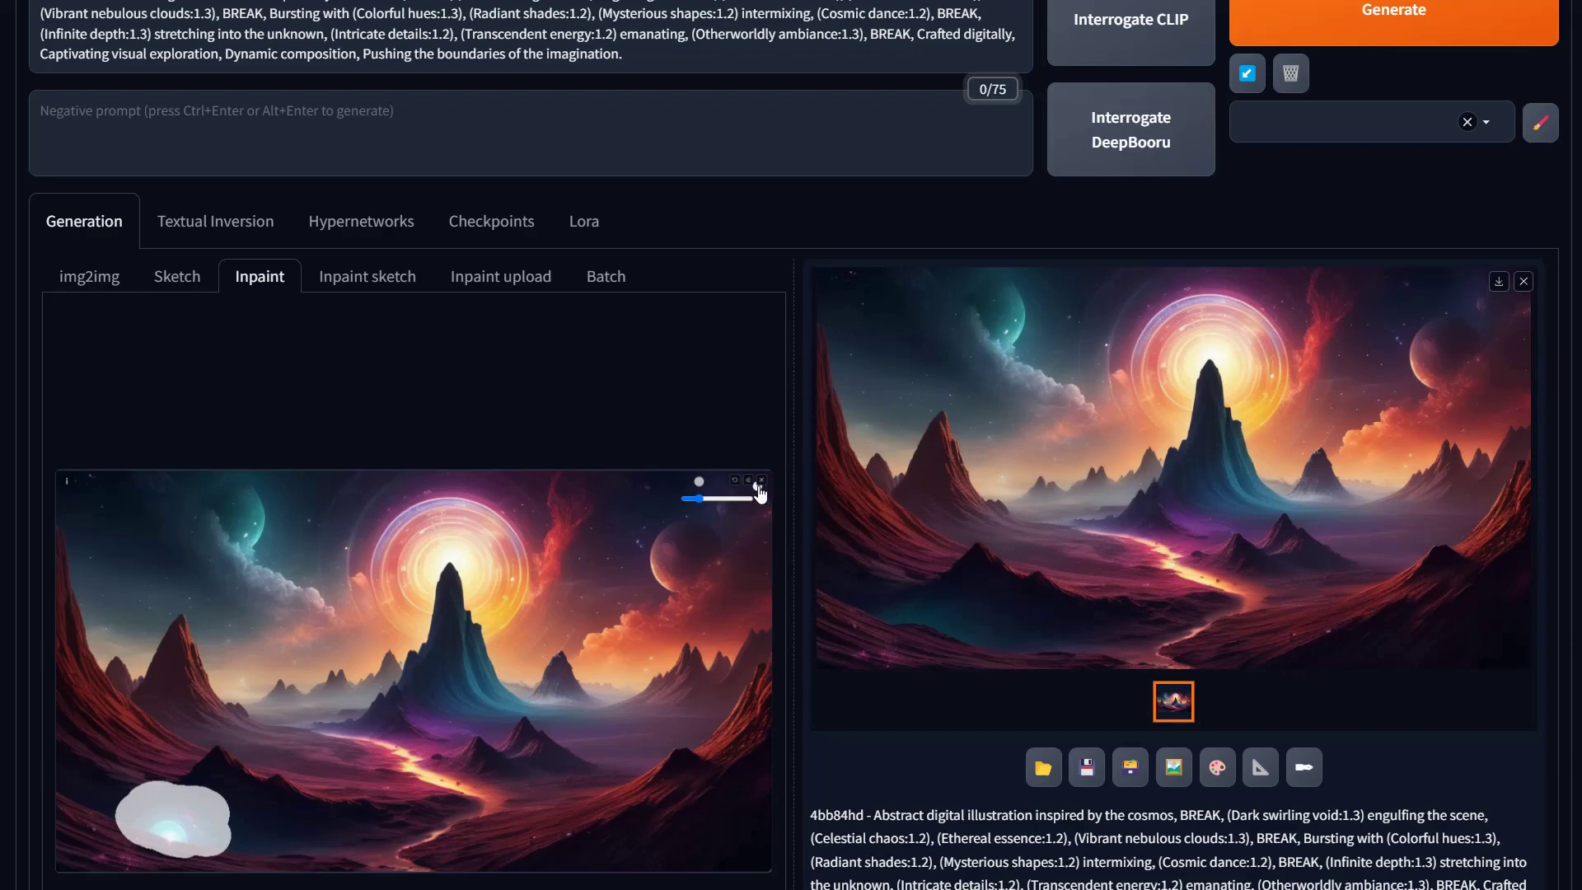
scroll(758, 494, down, 4)
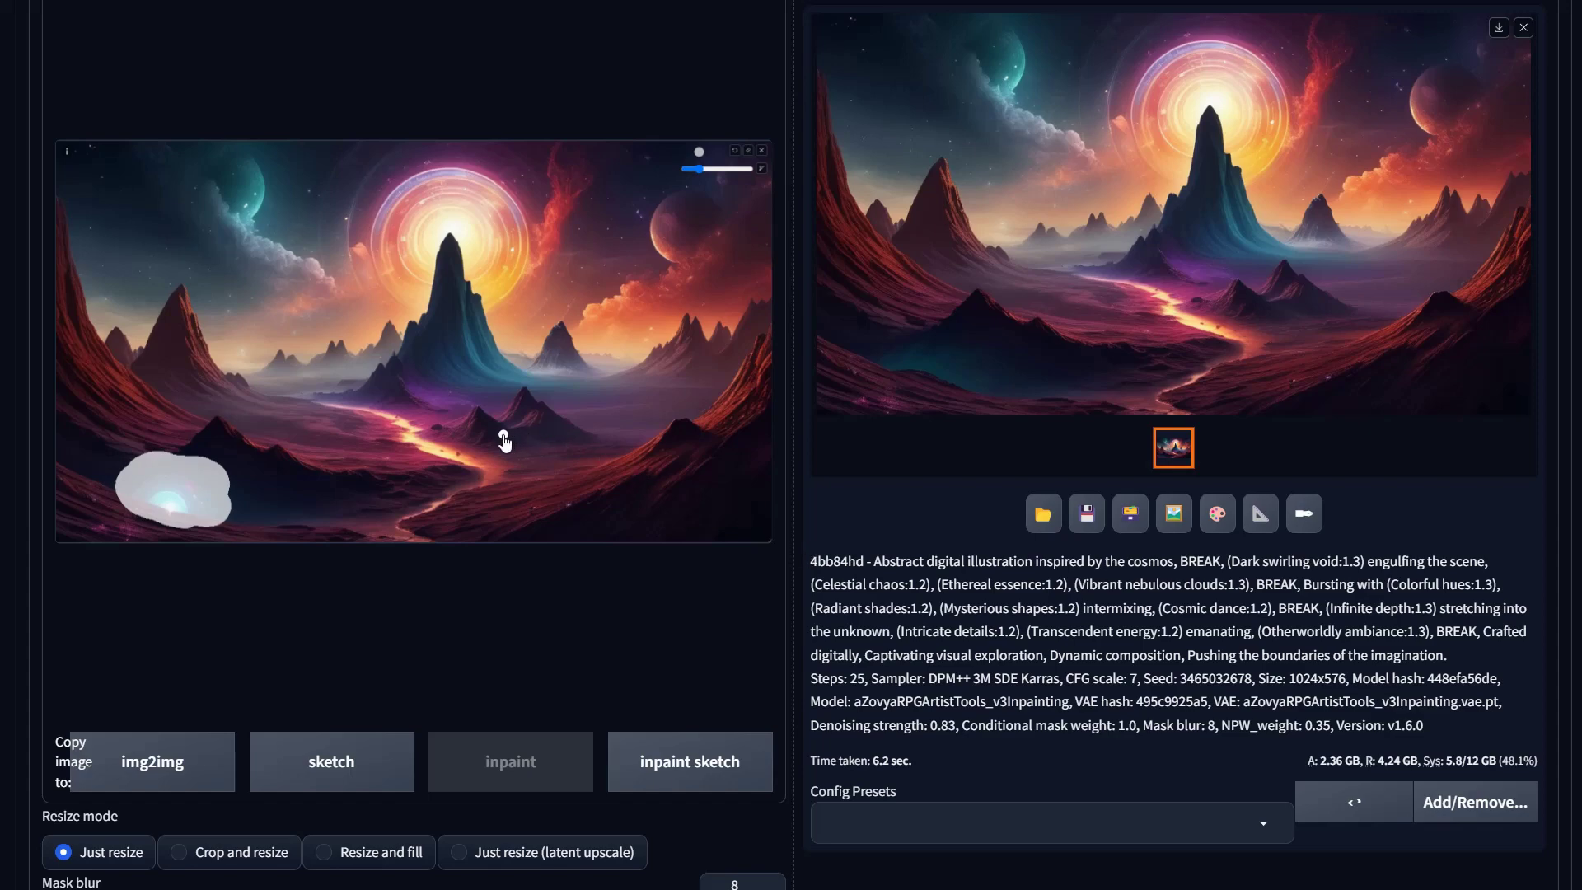
scroll(505, 434, up, 5)
Examine the source image in img2img and the single-image upscaling options in Extras.
click(89, 363)
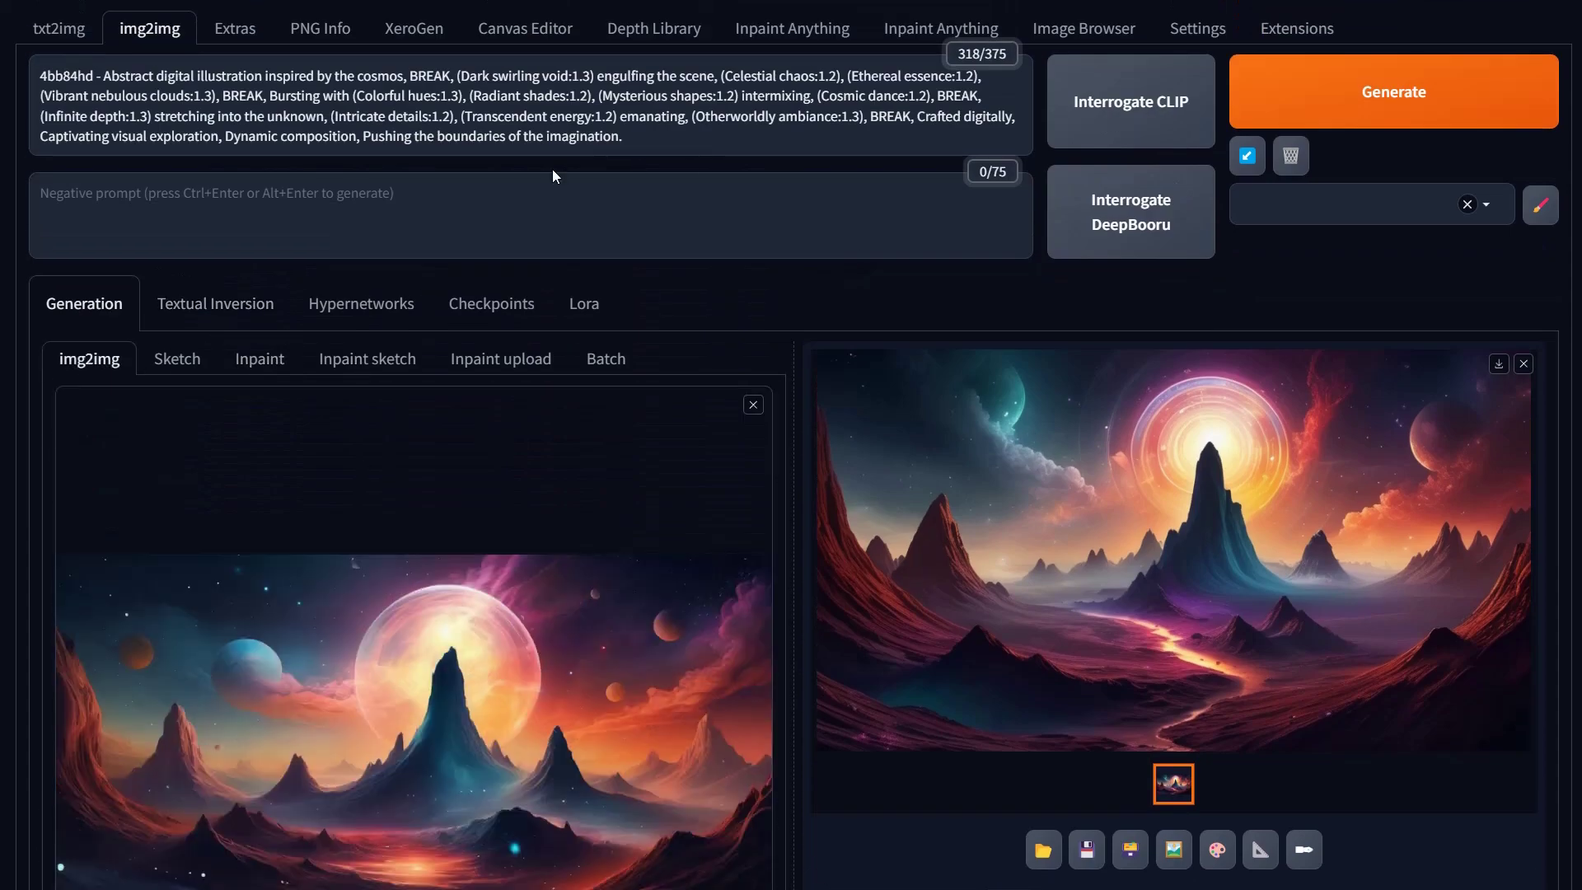
scroll(557, 176, up, 1)
click(237, 112)
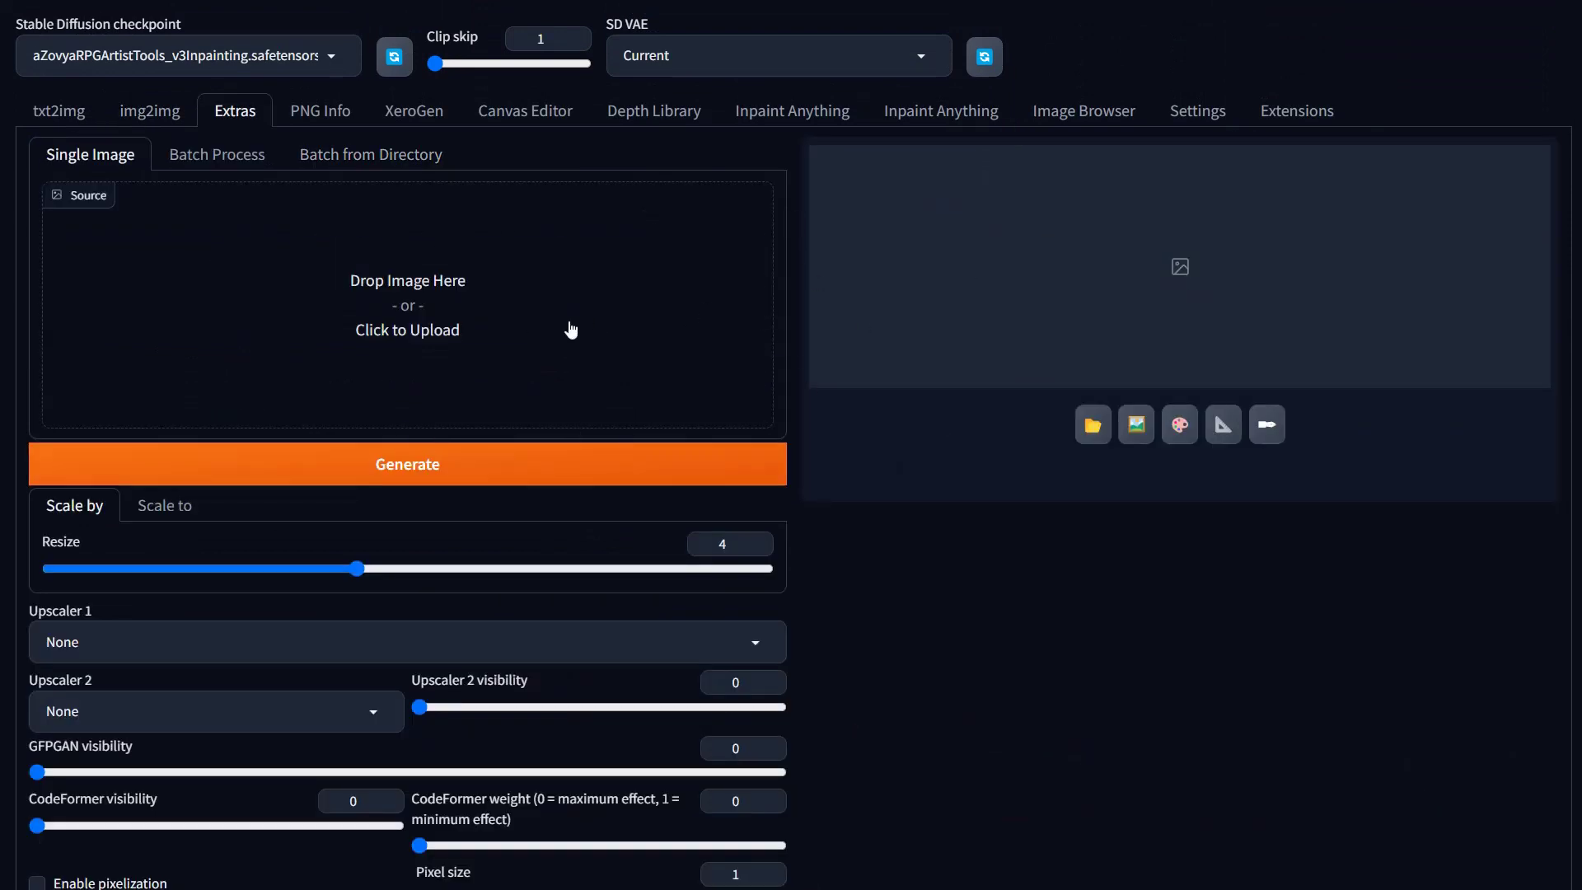
scroll(495, 488, down, 2)
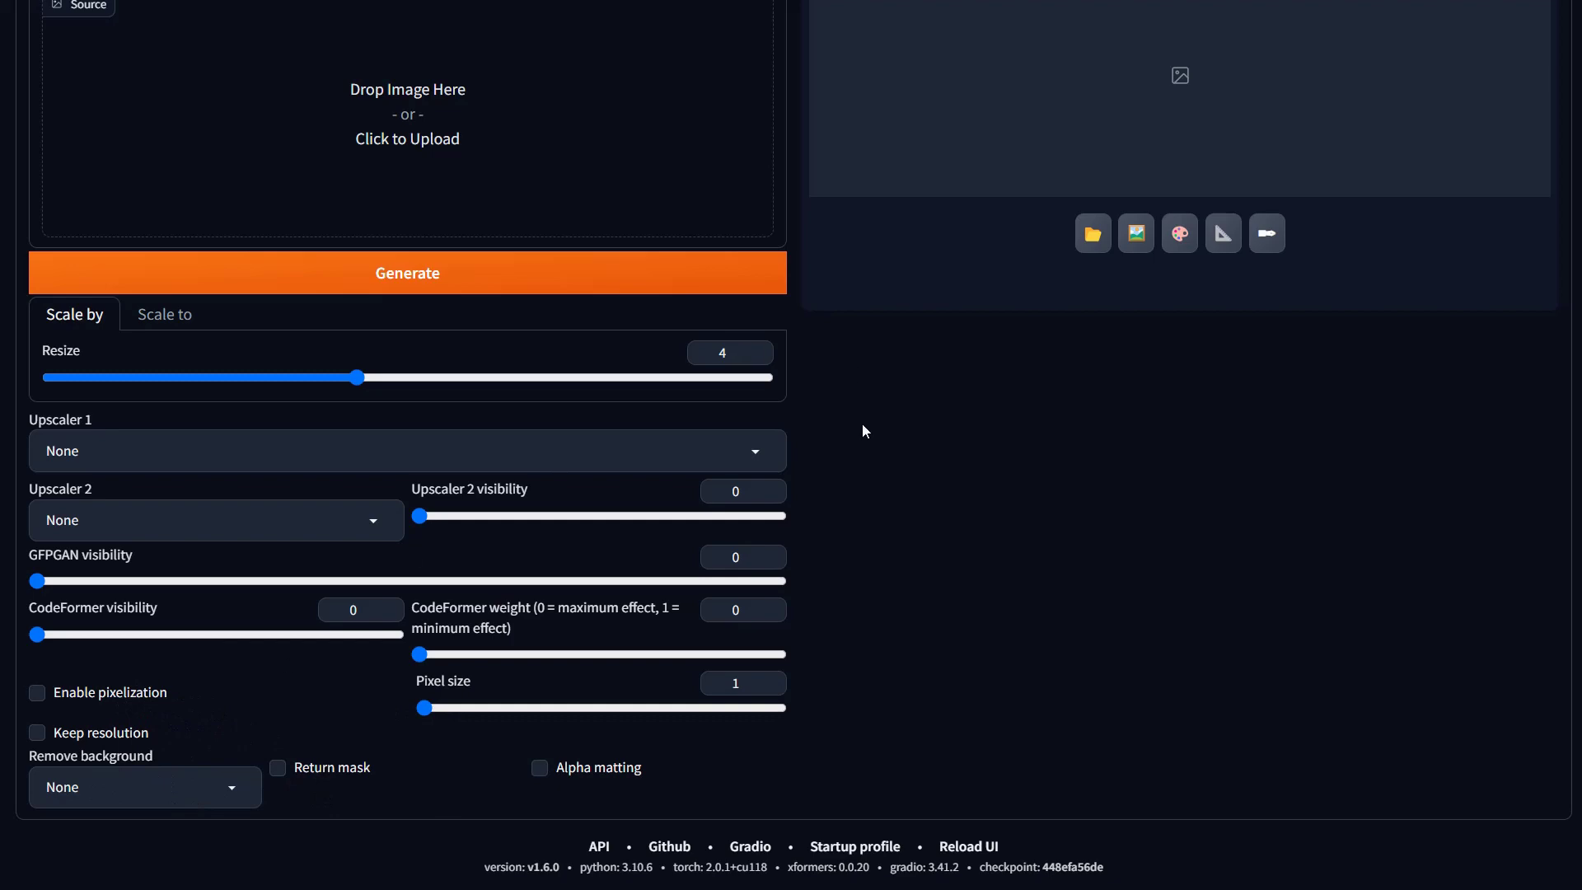
scroll(862, 424, up, 3)
Review the full list of installed extensions, including the built-in ones.
click(1296, 114)
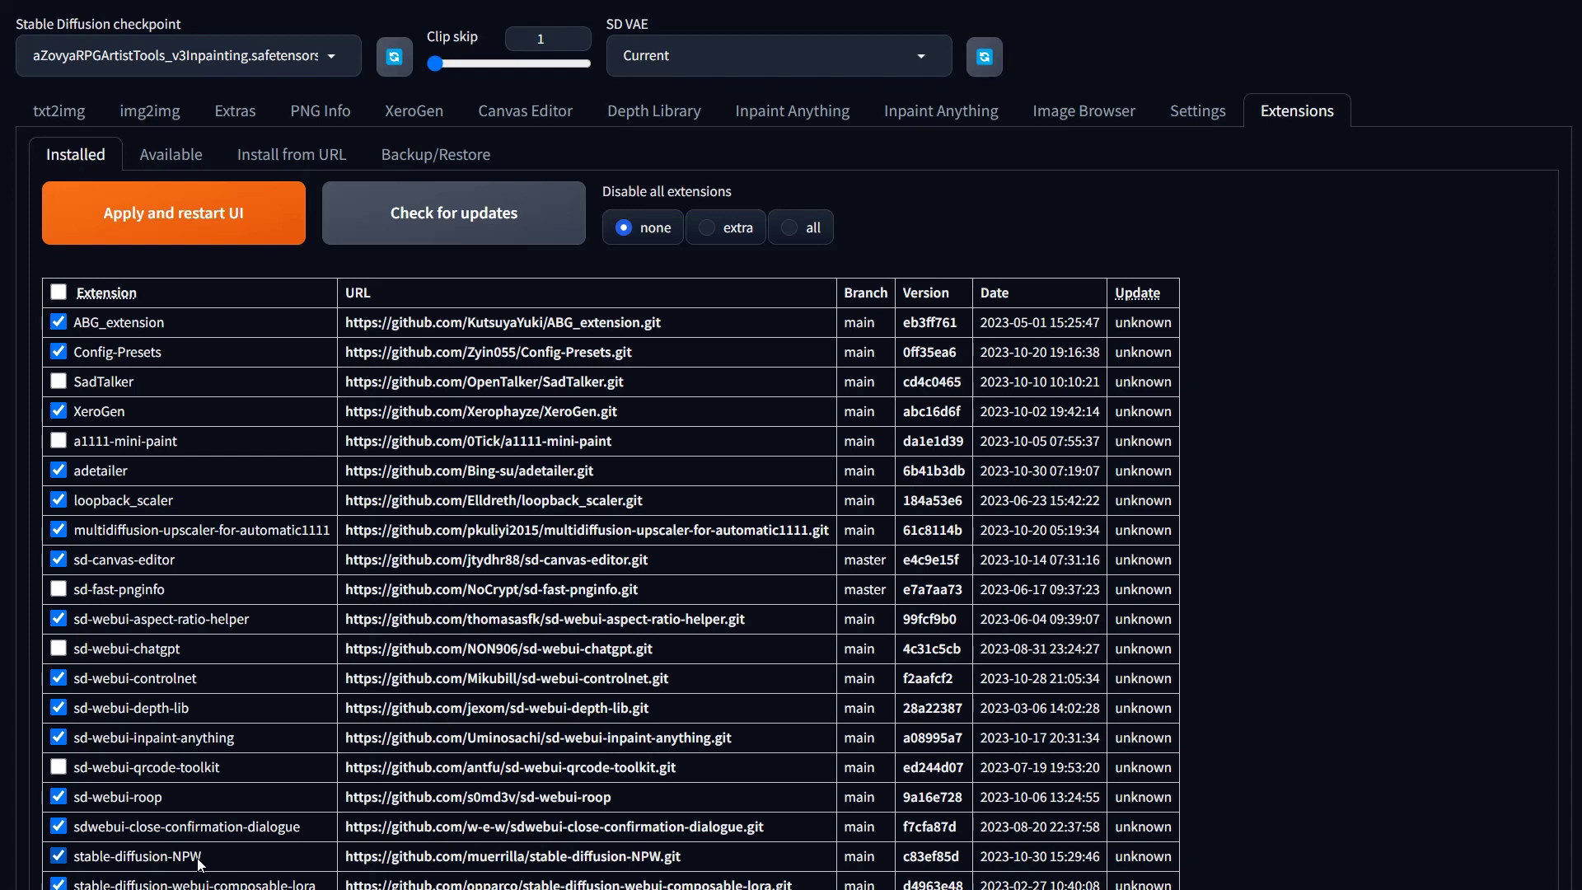
scroll(177, 731, down, 3)
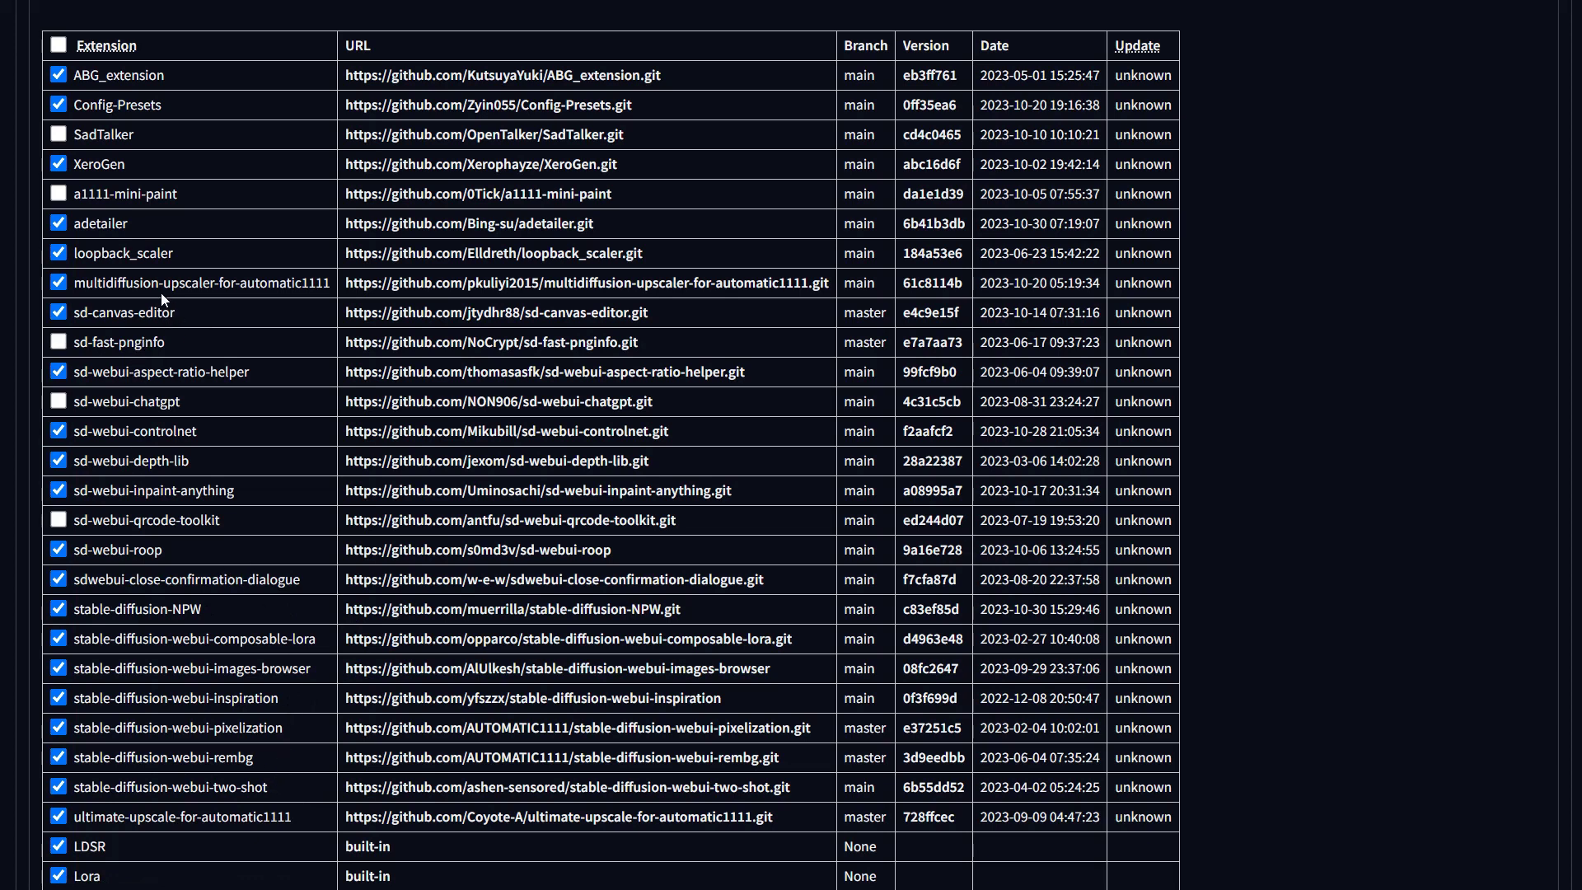
scroll(141, 257, up, 1)
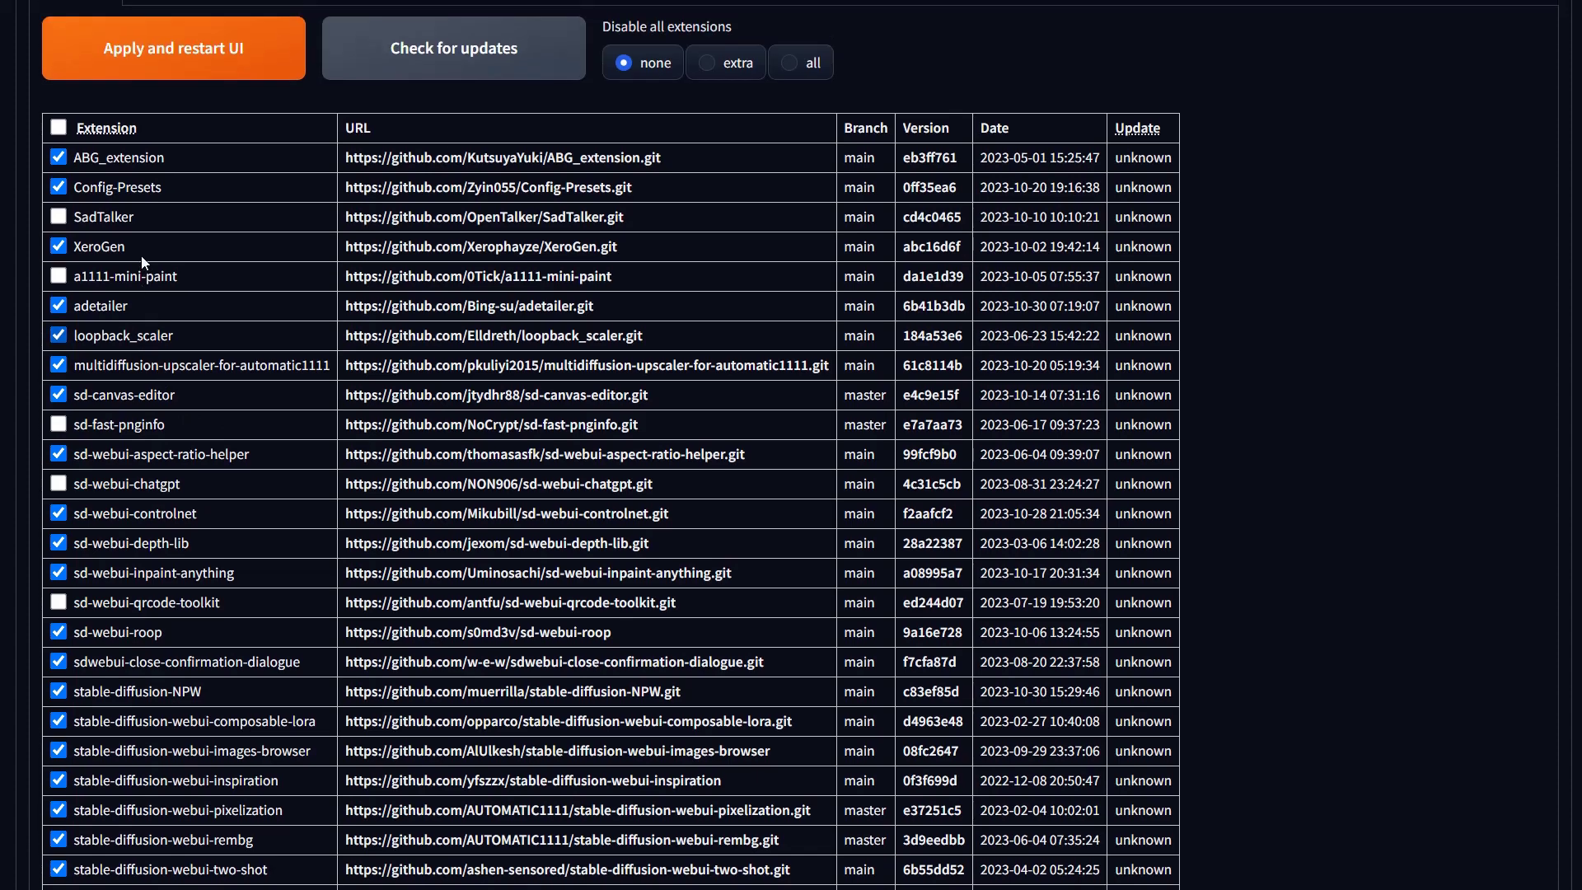
scroll(141, 257, down, 4)
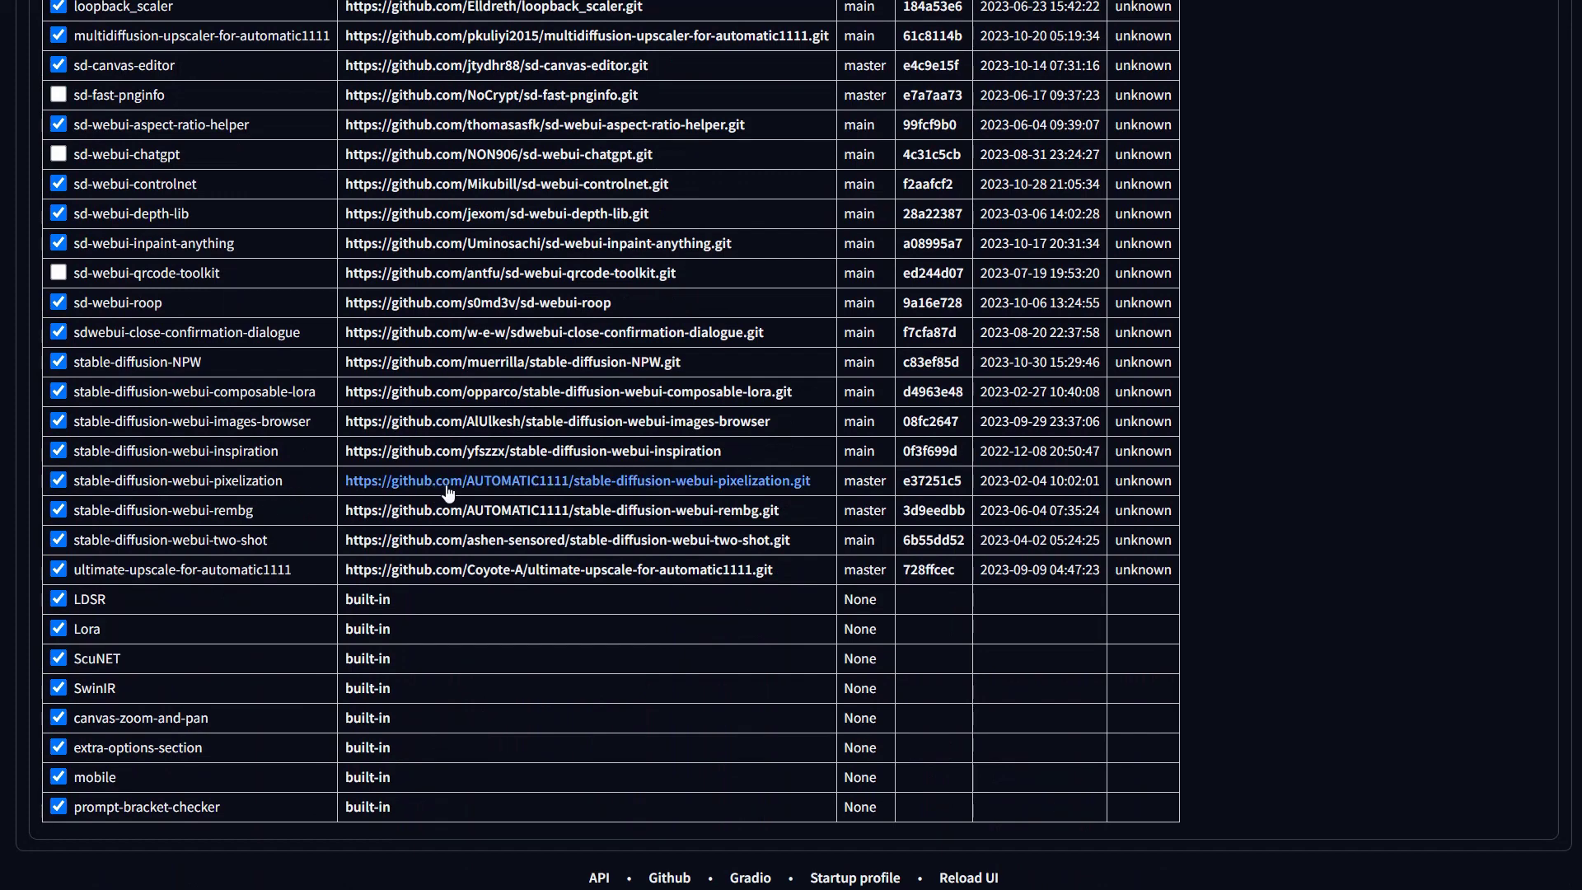
scroll(630, 494, up, 6)
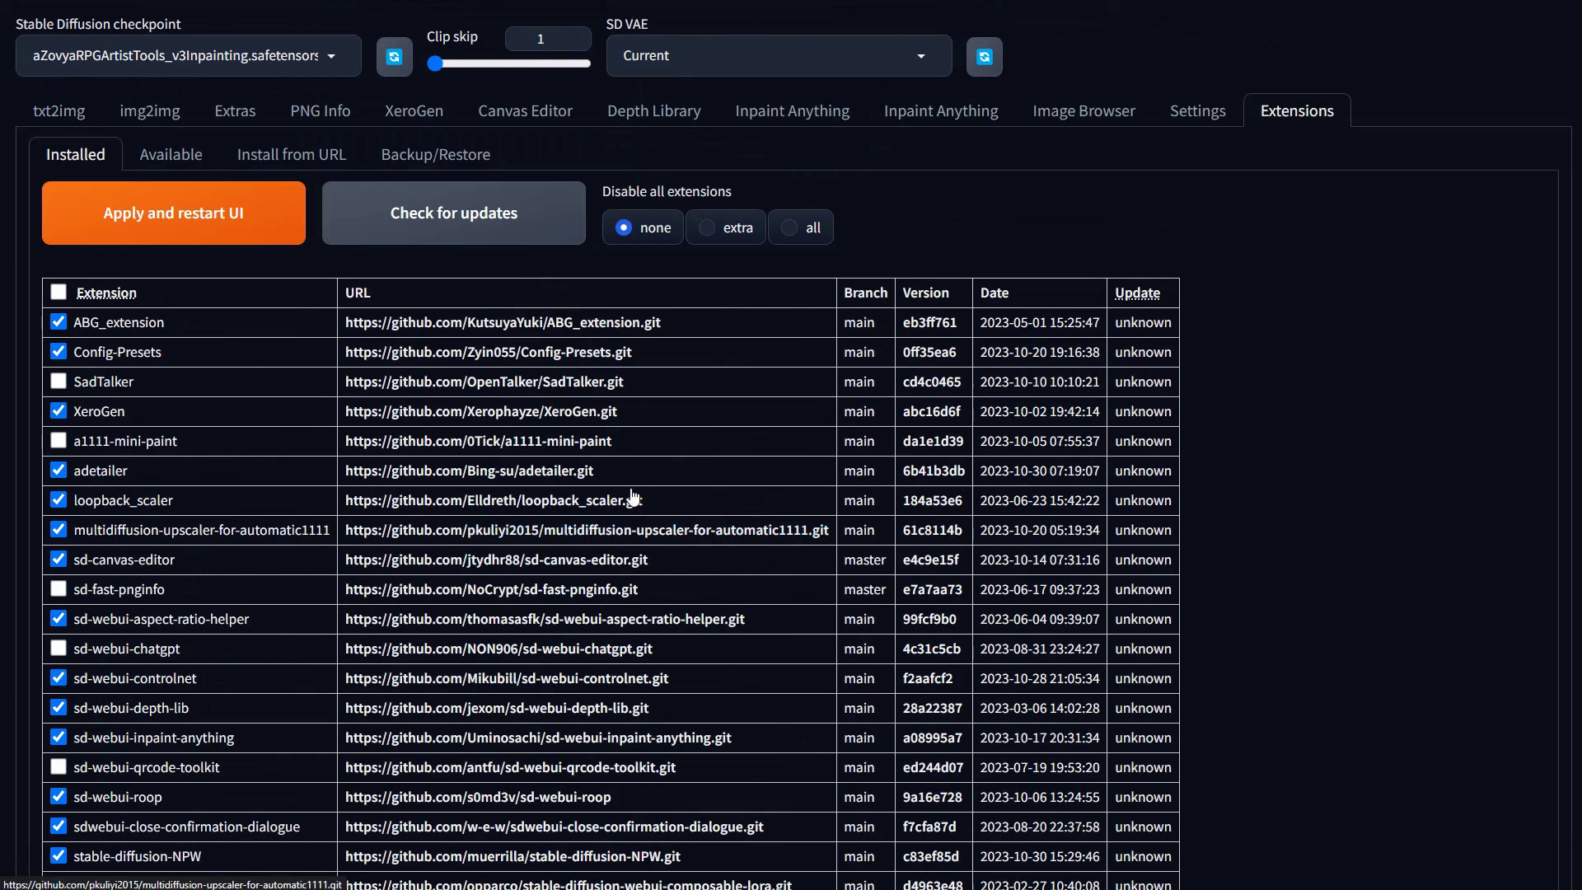
Send the final inpainted landscape from img2img to Extras as the source image.
click(58, 121)
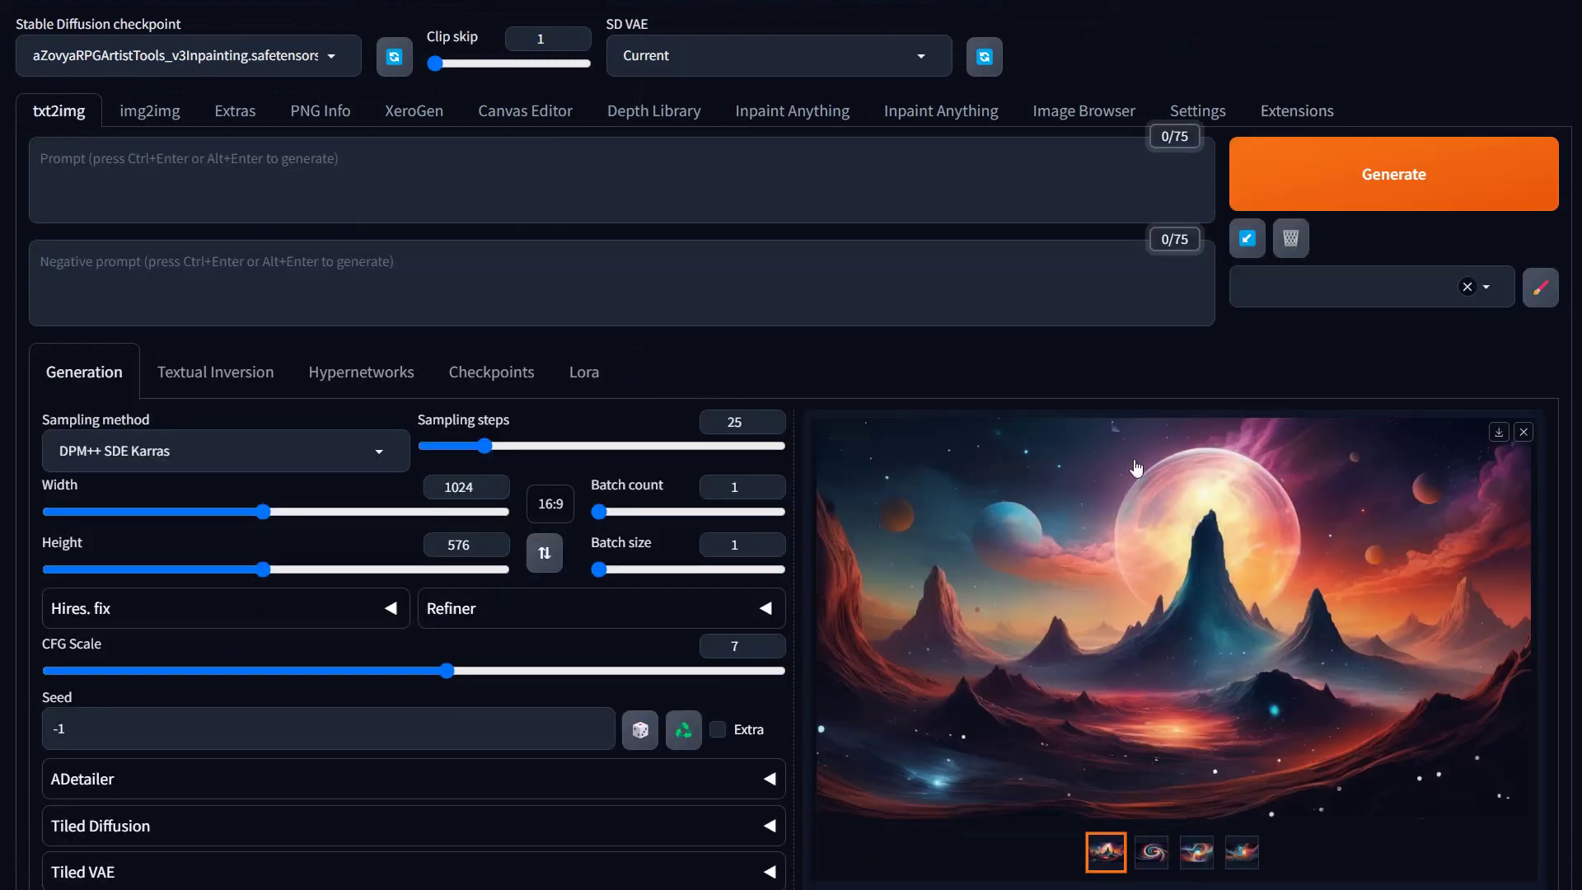
click(150, 110)
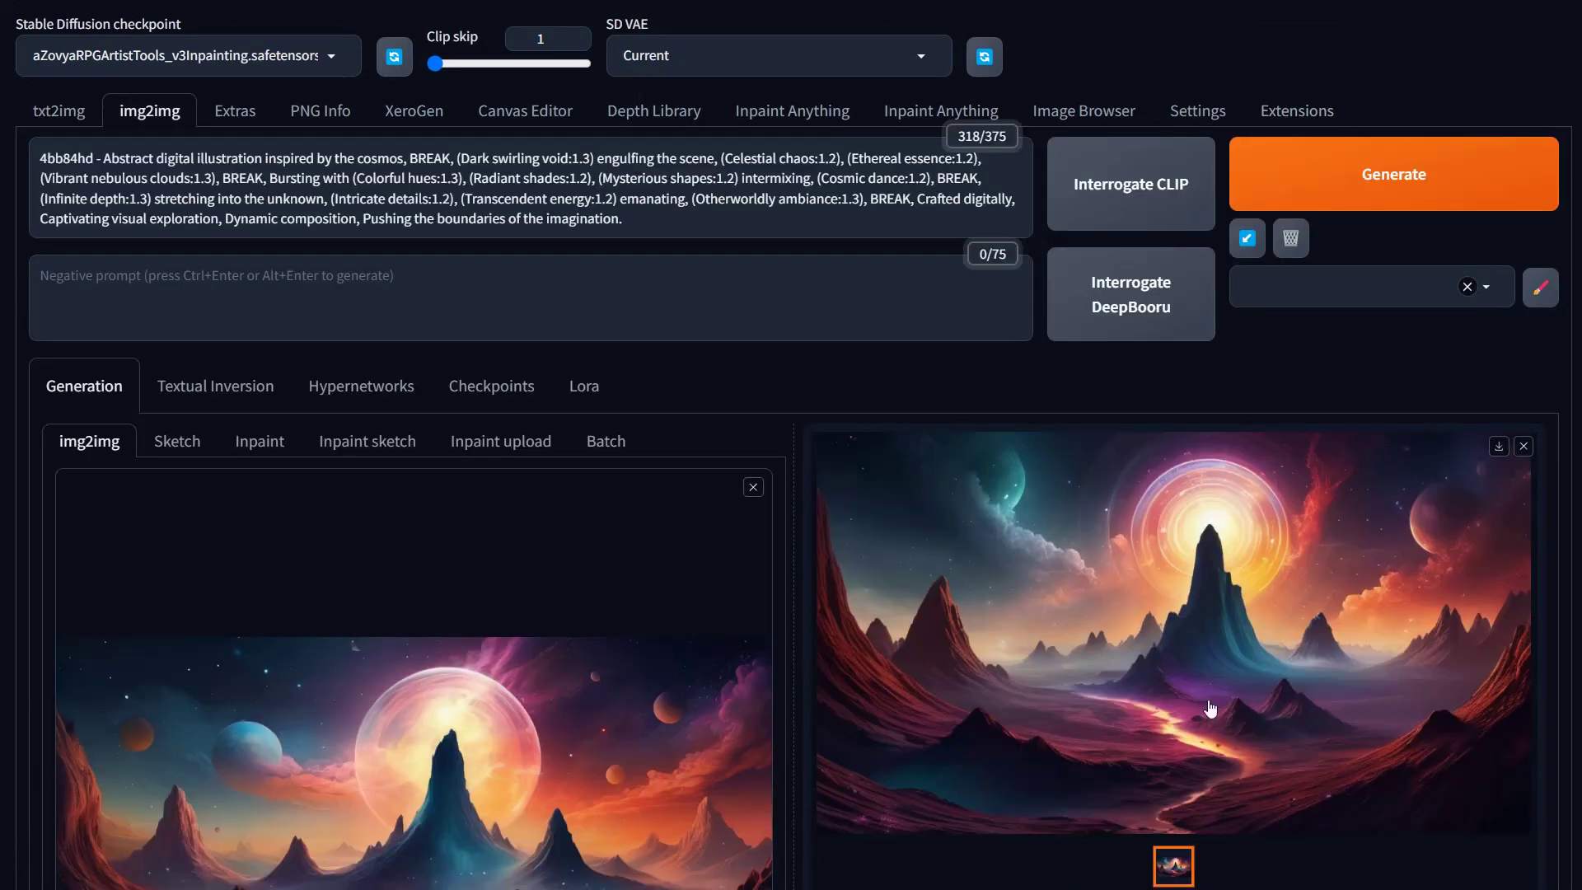
scroll(1233, 718, down, 2)
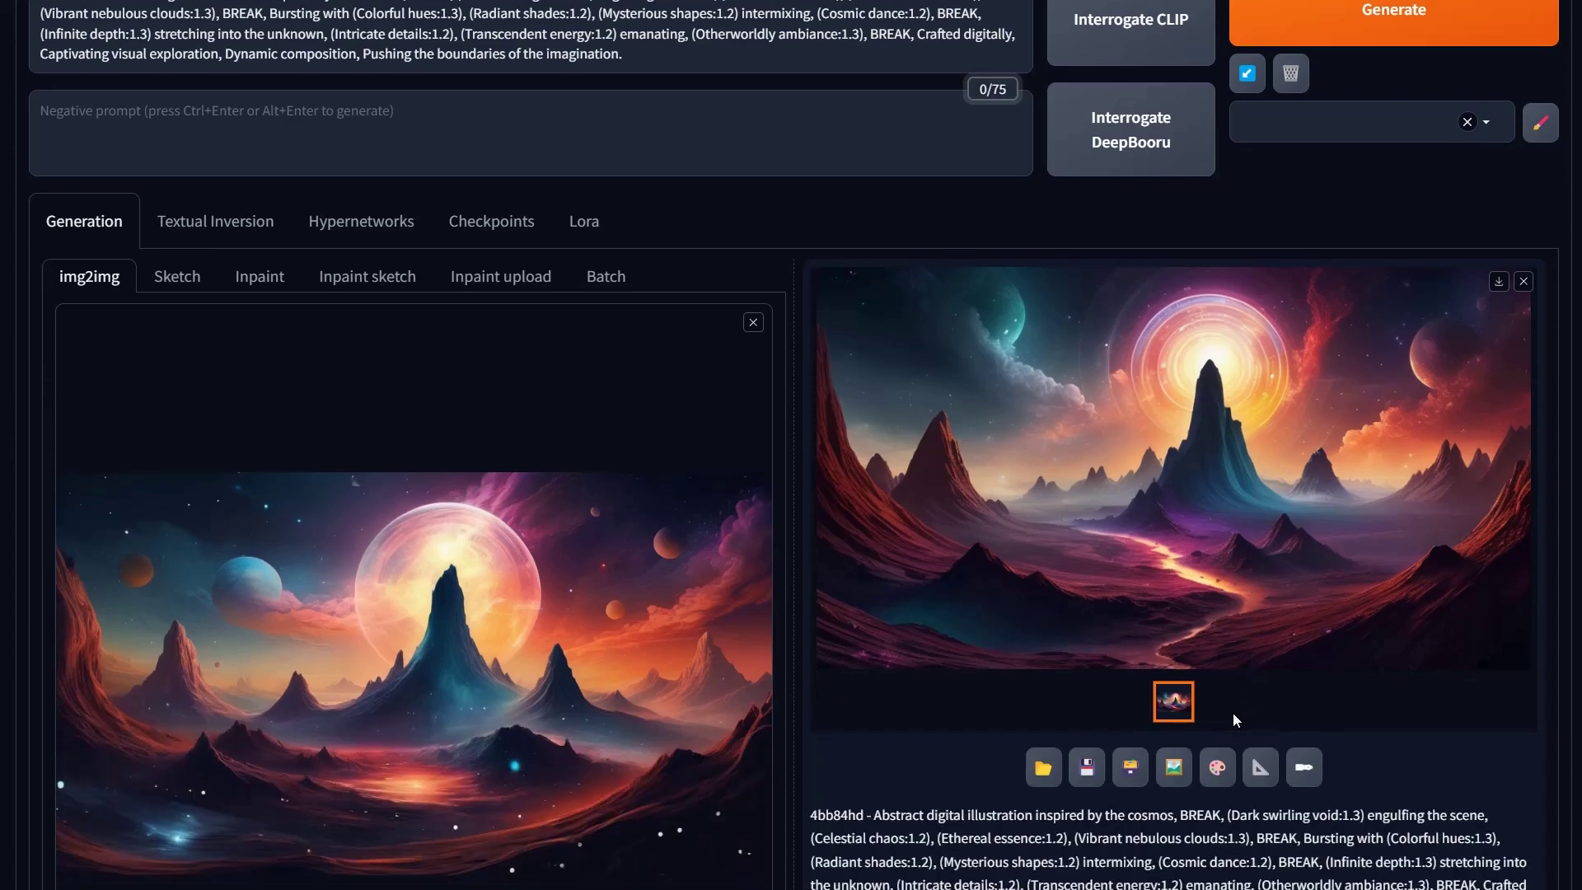
click(1264, 778)
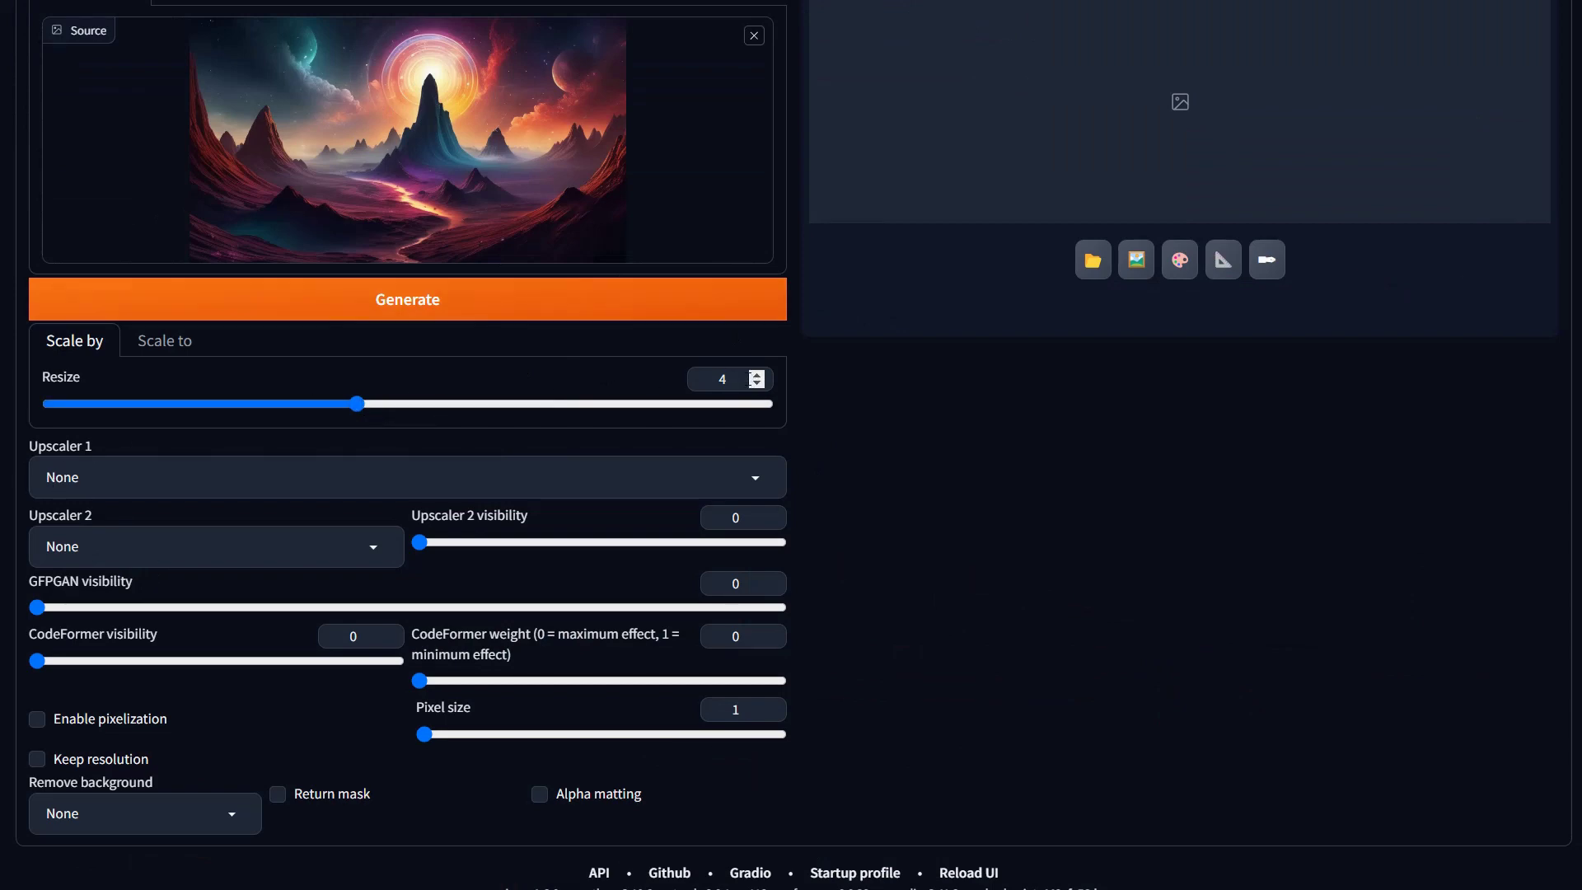
Enable pixelization in Extras with a pixel size of 9 and generate the pixelated landscape.
click(86, 482)
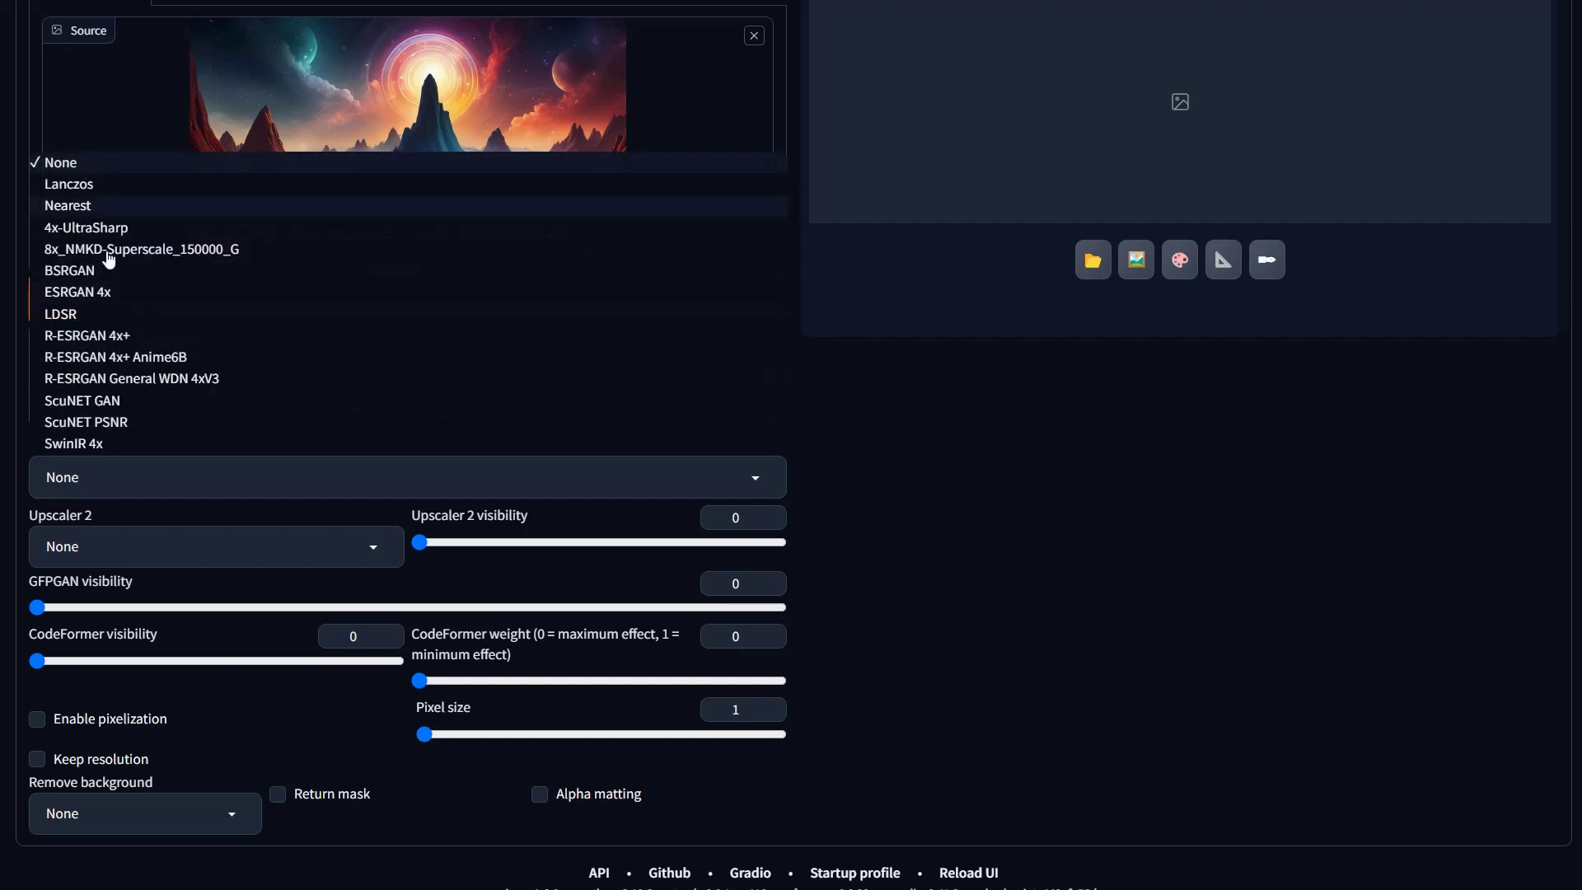
click(918, 519)
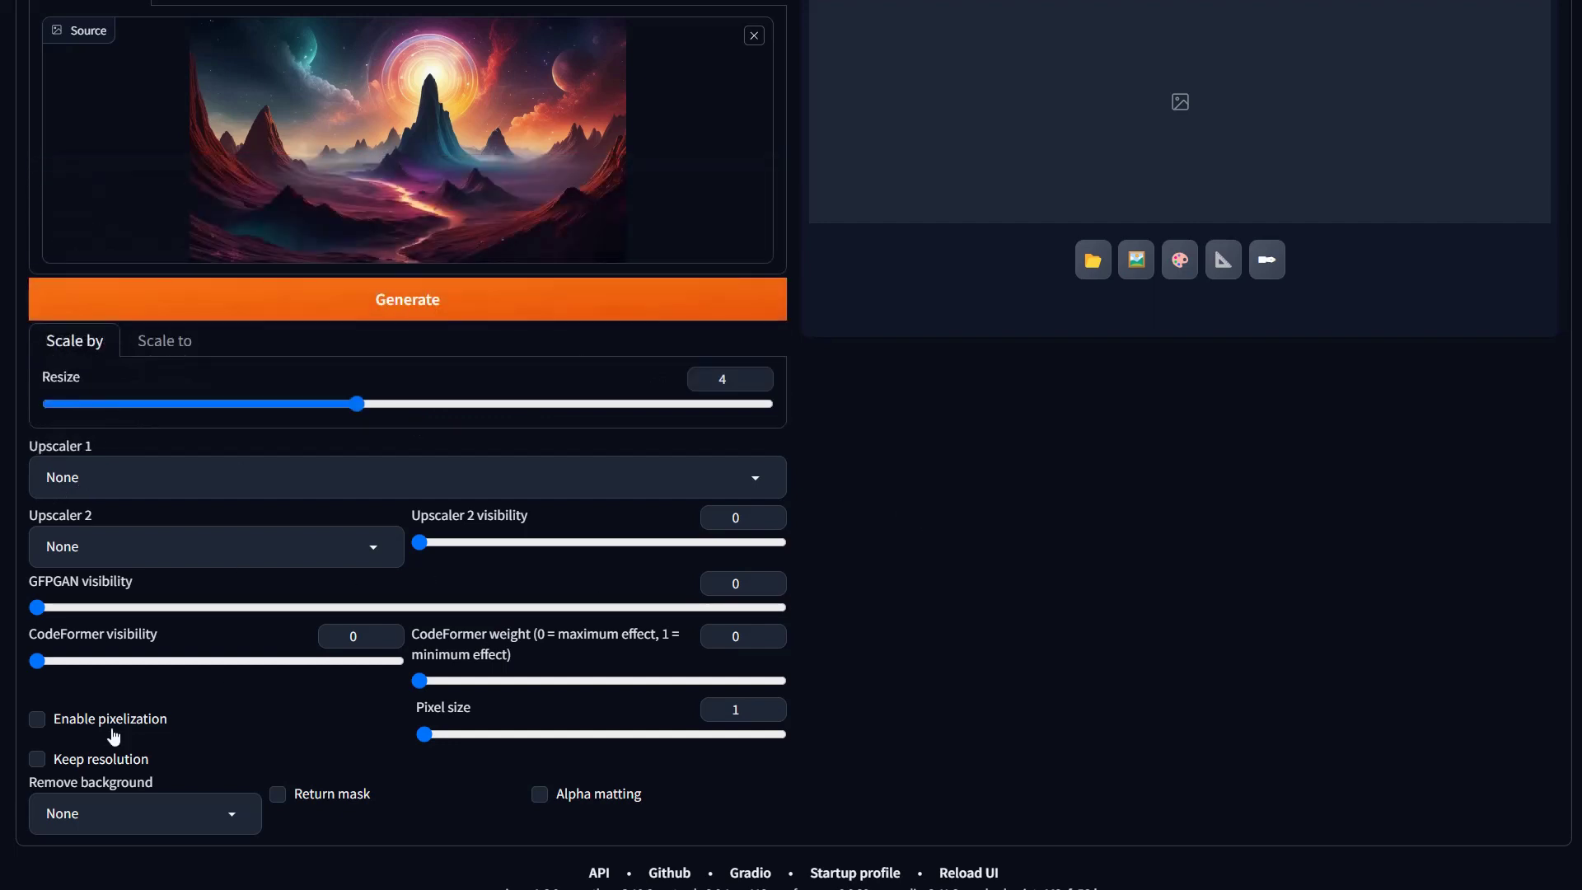
scroll(108, 732, down, 1)
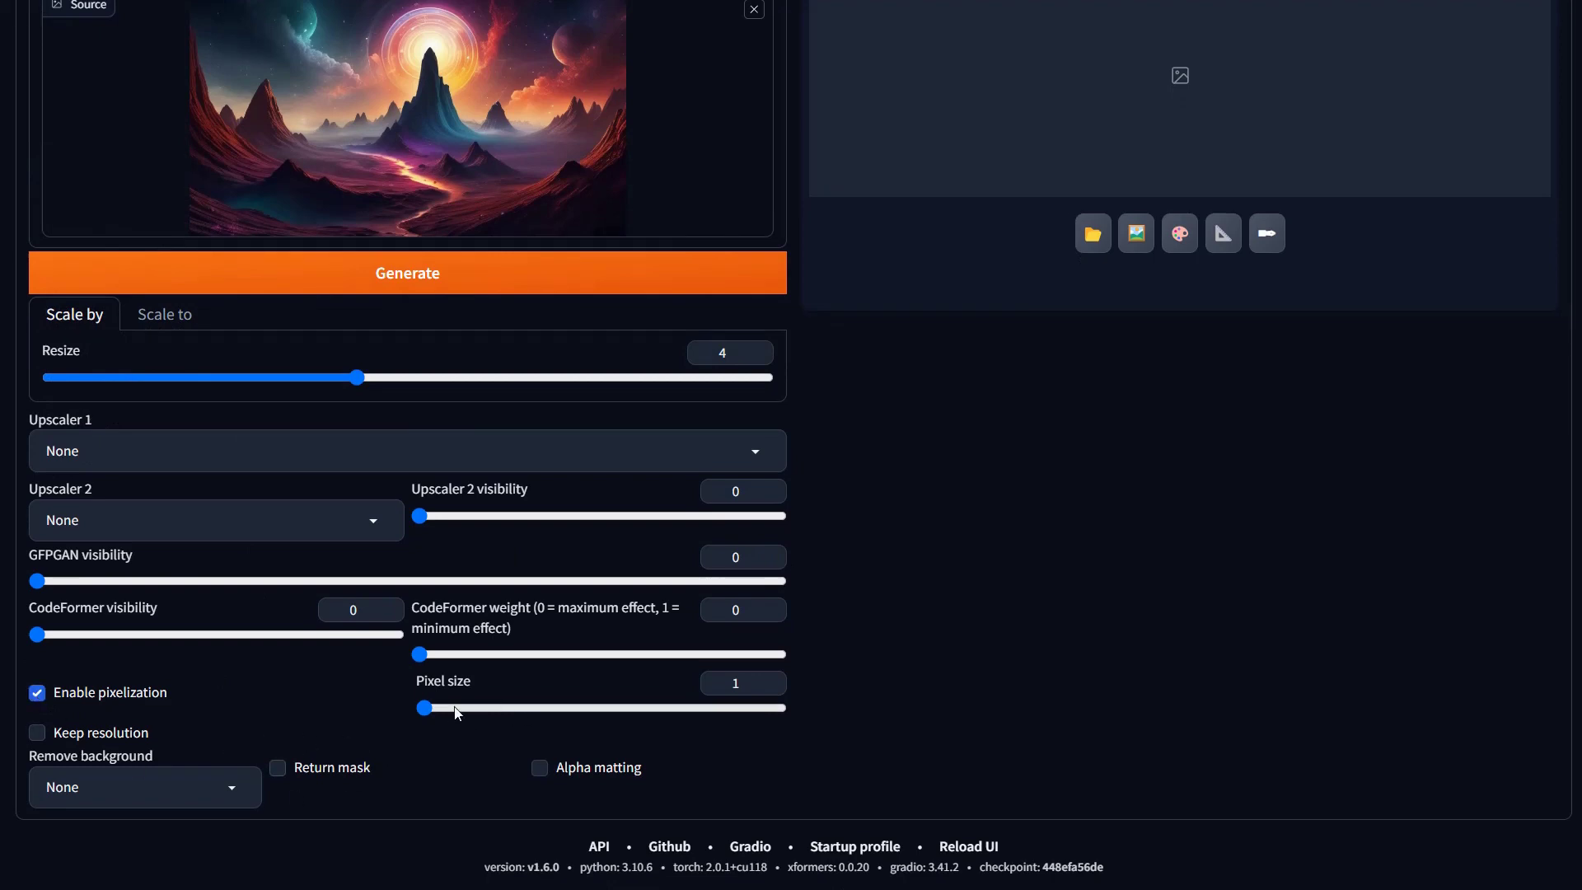
drag(423, 710, 621, 717)
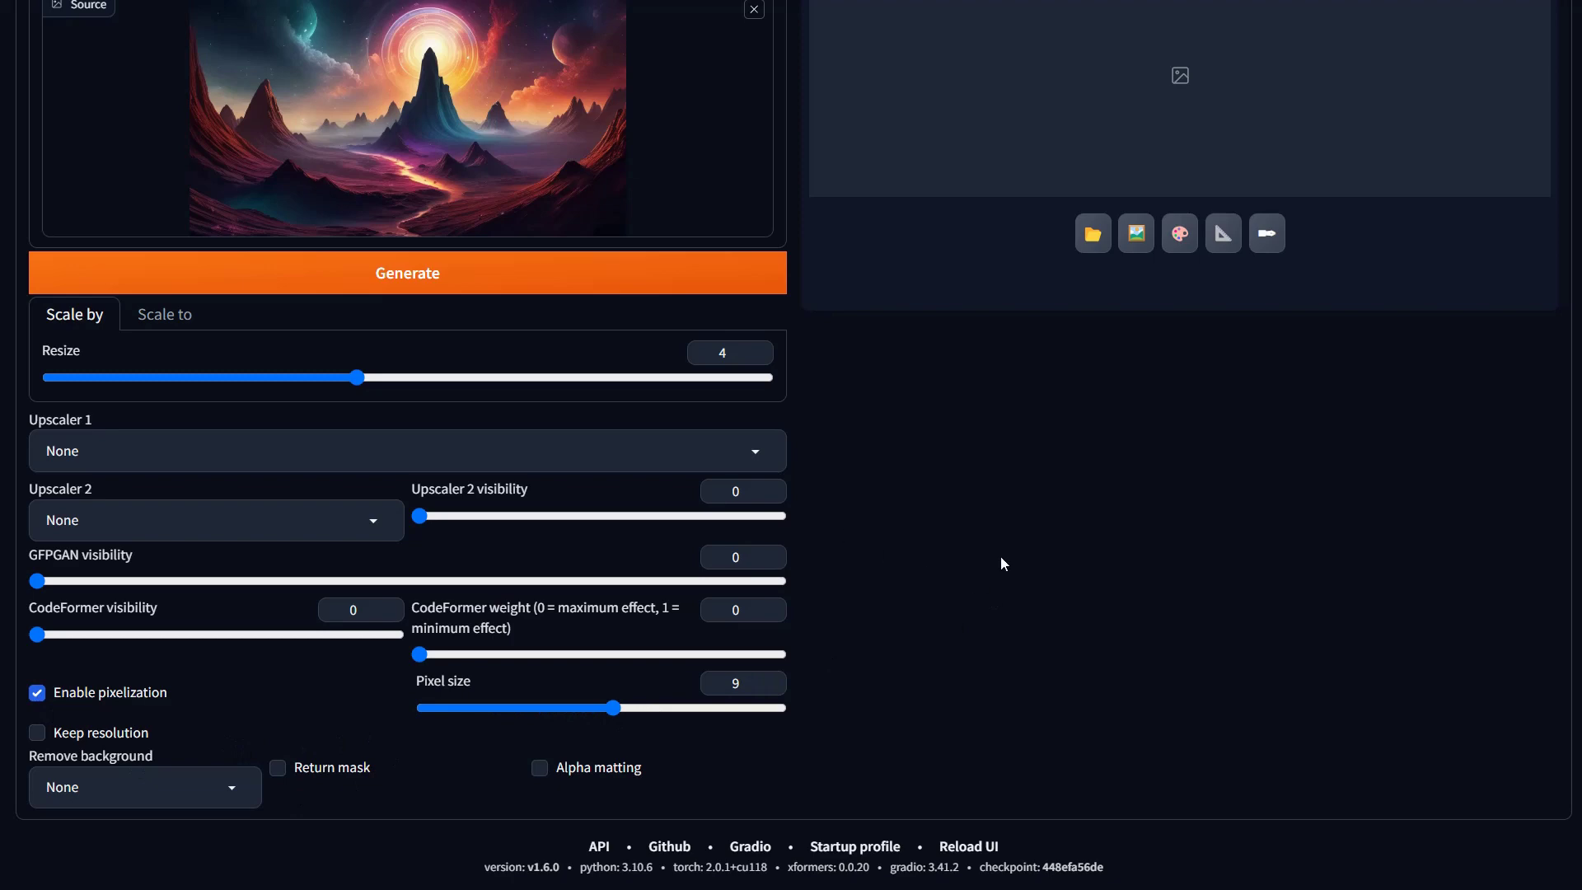
click(532, 284)
scroll(1157, 547, up, 3)
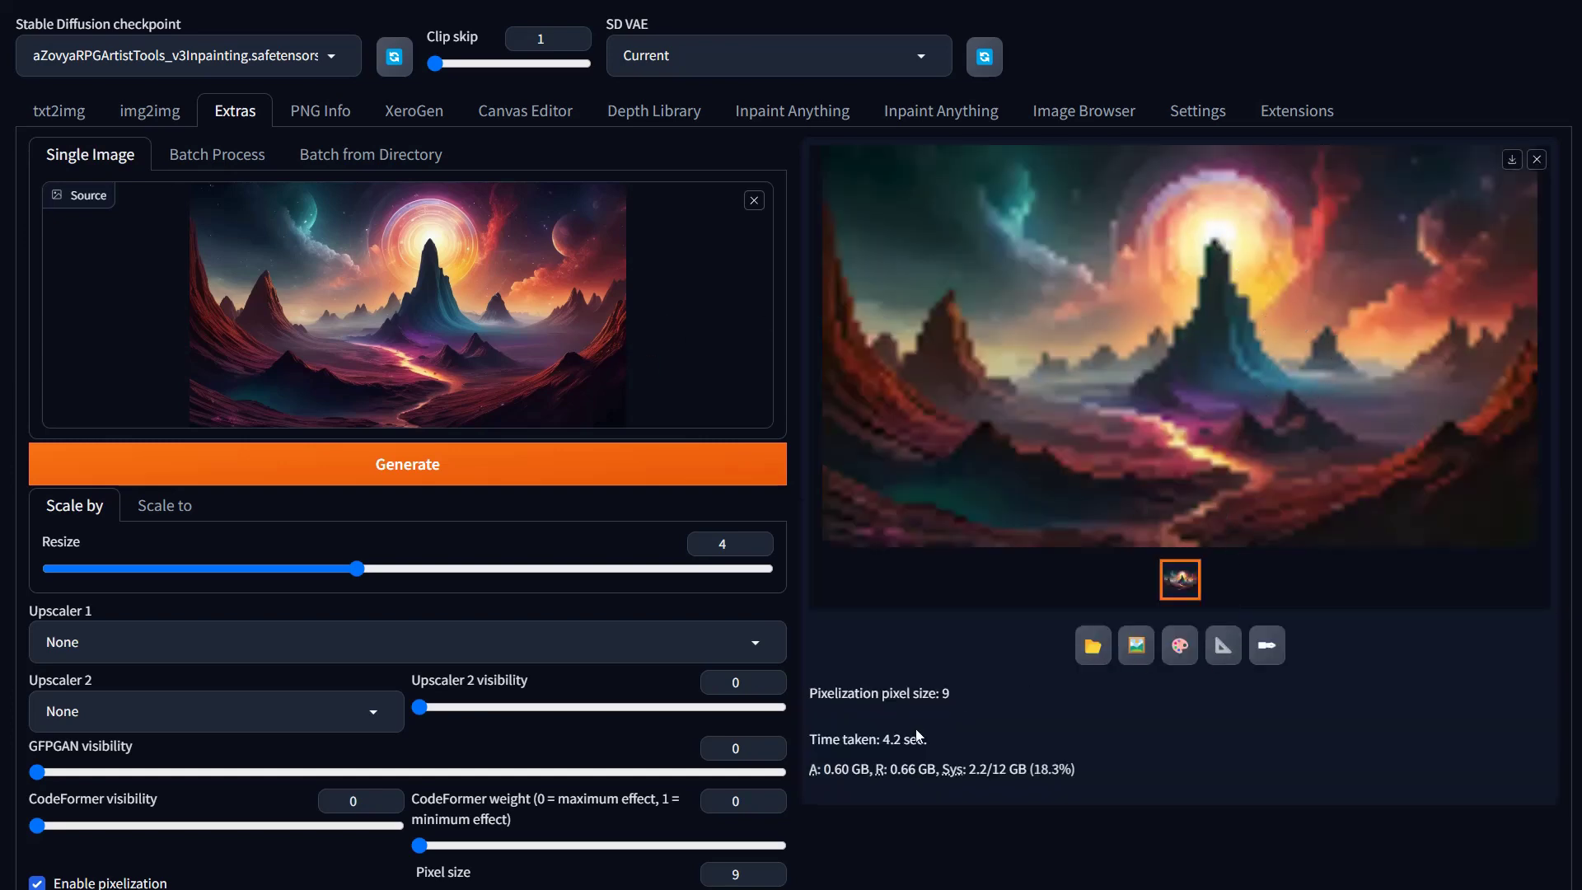
Set the pixel size to 5, regenerate the landscape, and inspect the result at full size.
scroll(887, 725, down, 2)
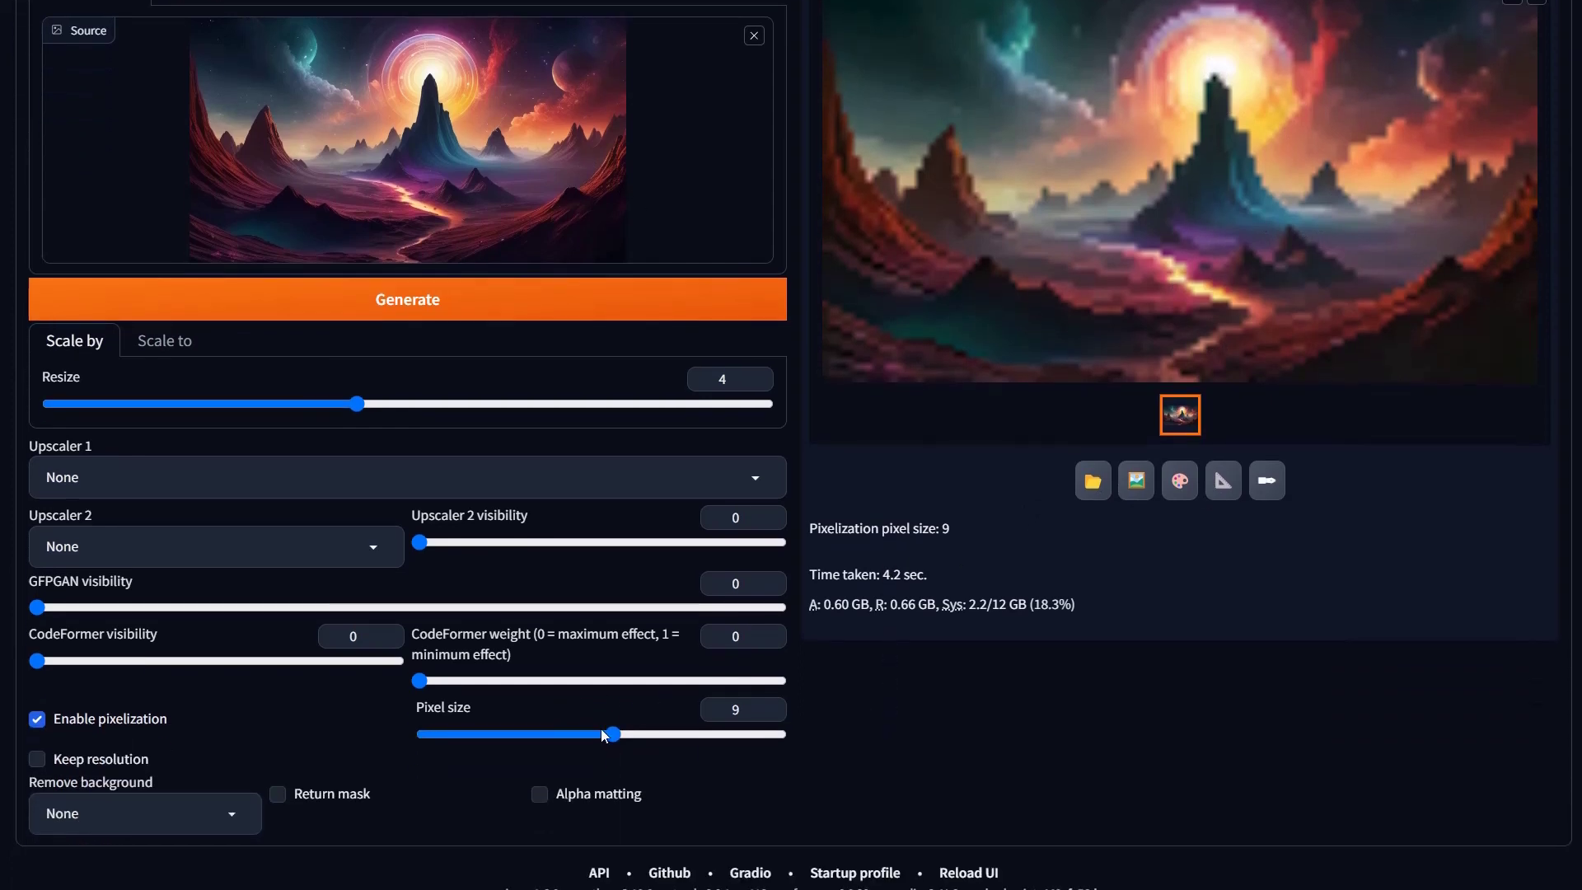
drag(614, 735, 498, 735)
click(431, 302)
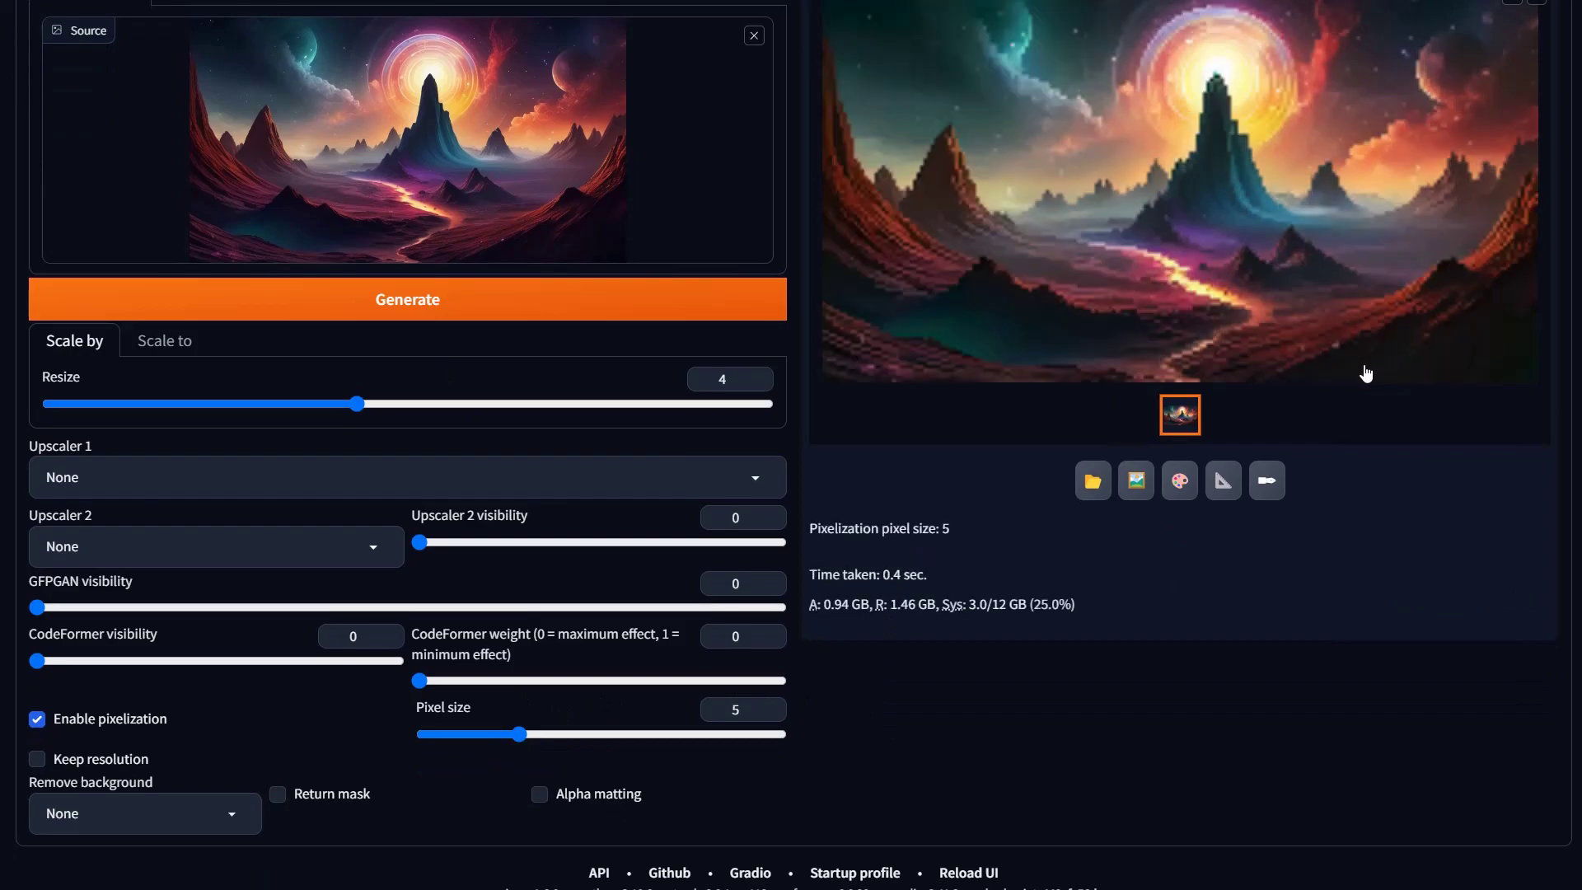
scroll(1315, 340, up, 2)
click(1206, 406)
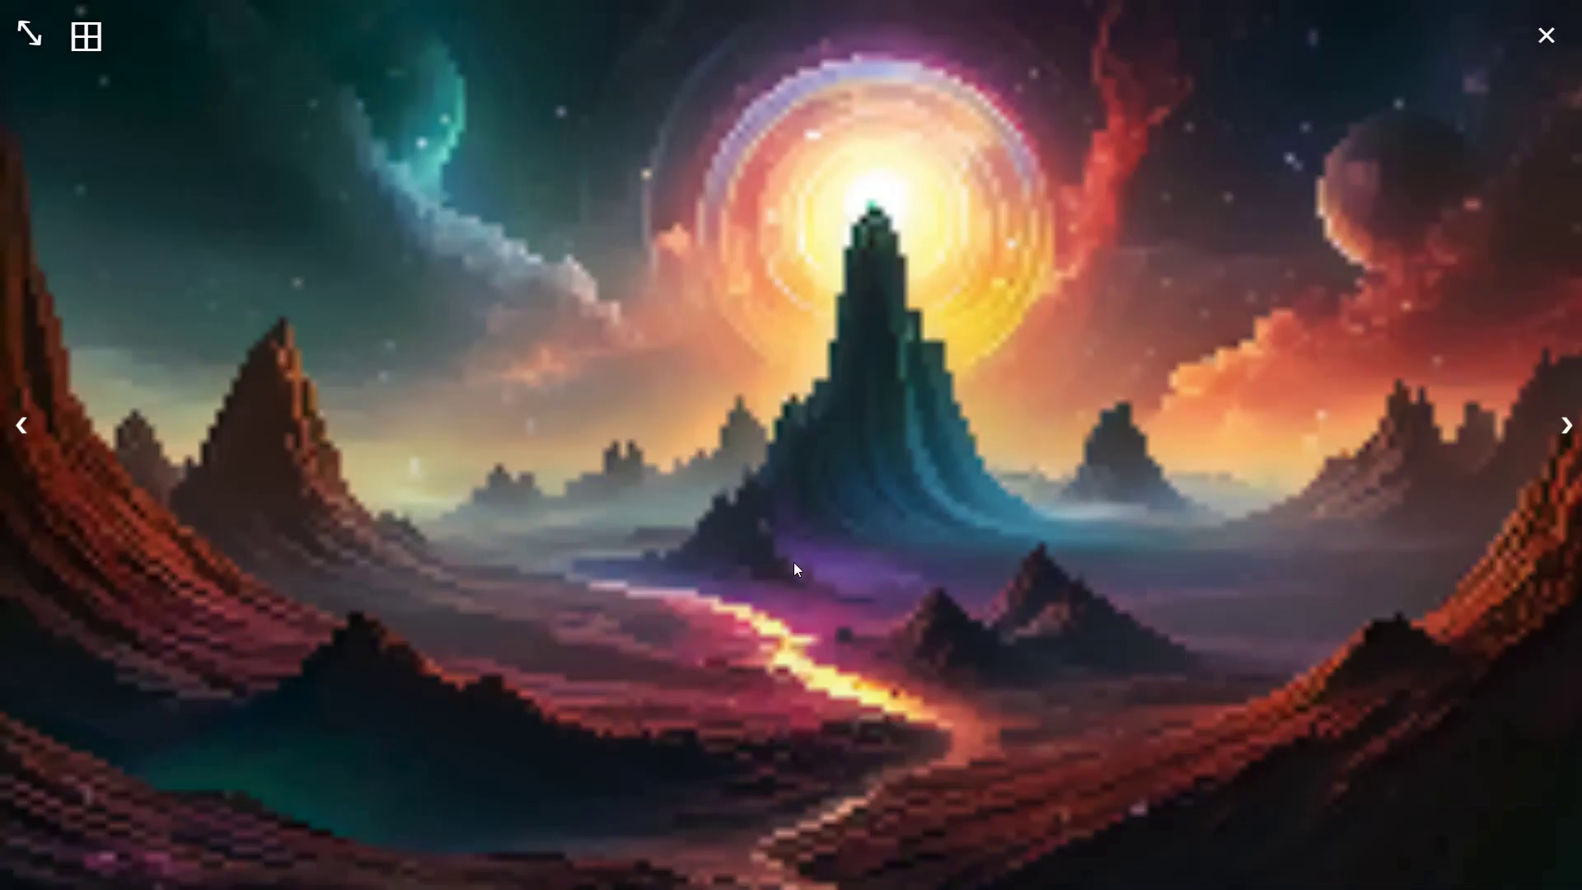
click(1001, 631)
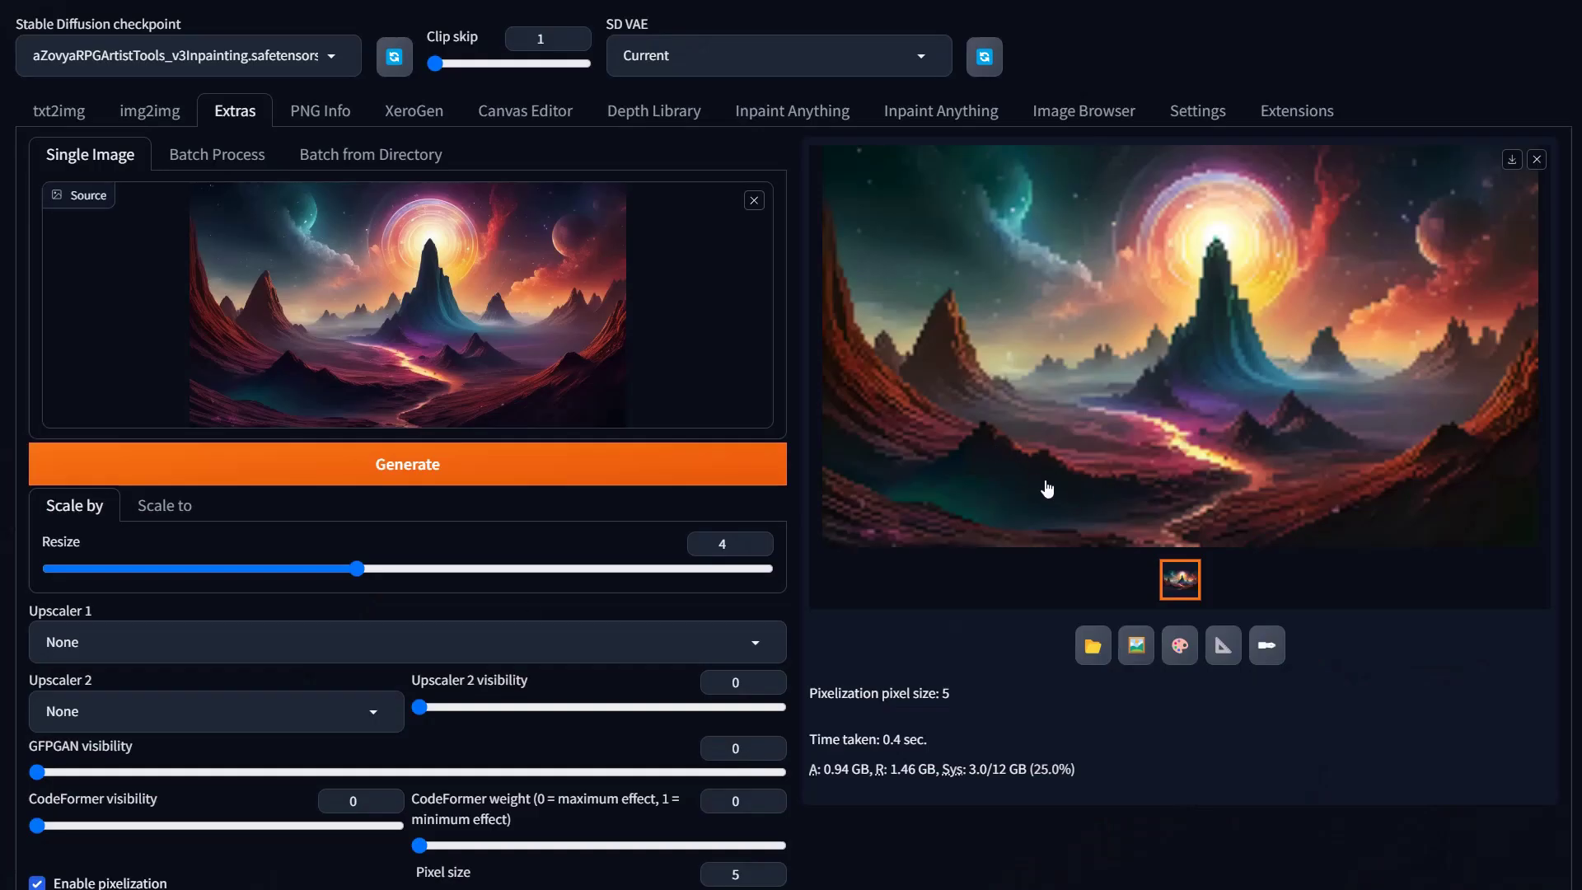
Set the pixel size to 3, regenerate the landscape, and inspect the result at full size.
scroll(1046, 486, down, 2)
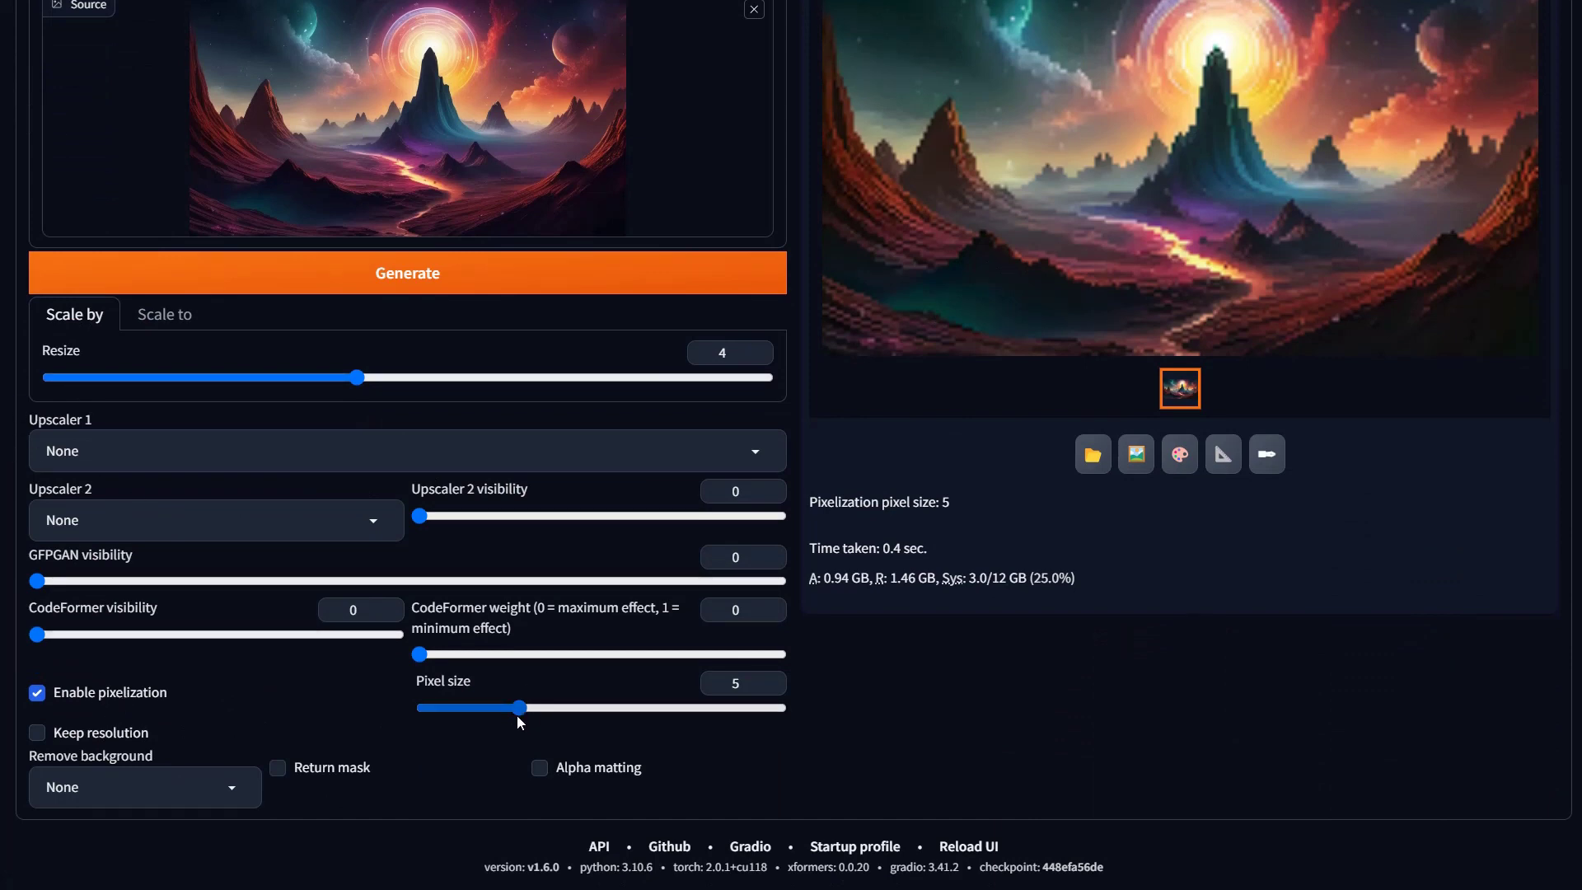
drag(518, 709, 472, 709)
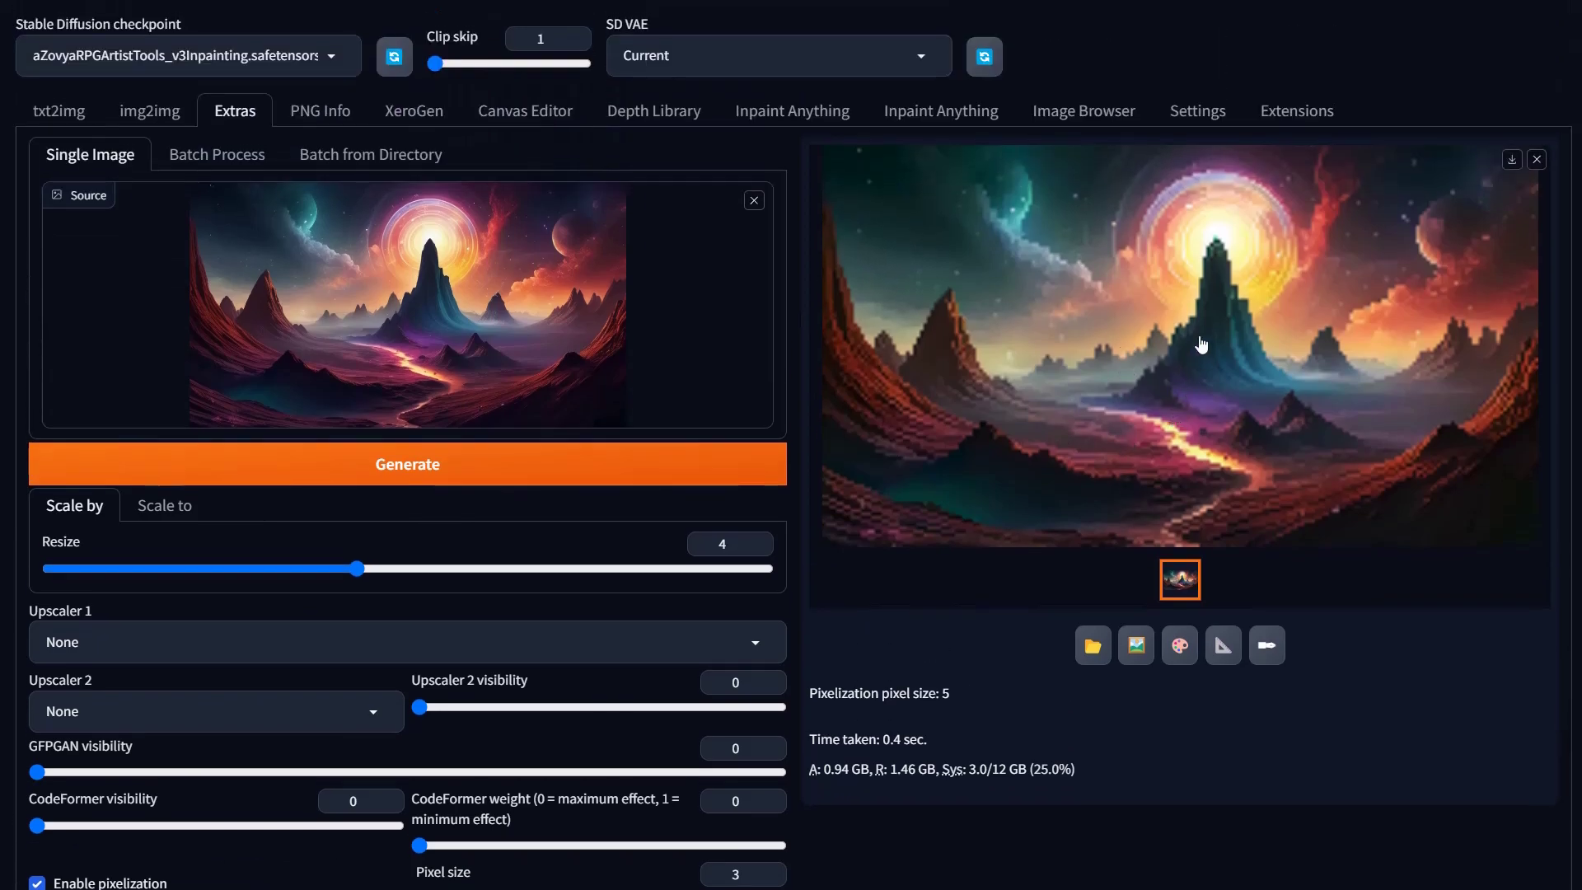
click(1207, 173)
click(540, 561)
click(495, 464)
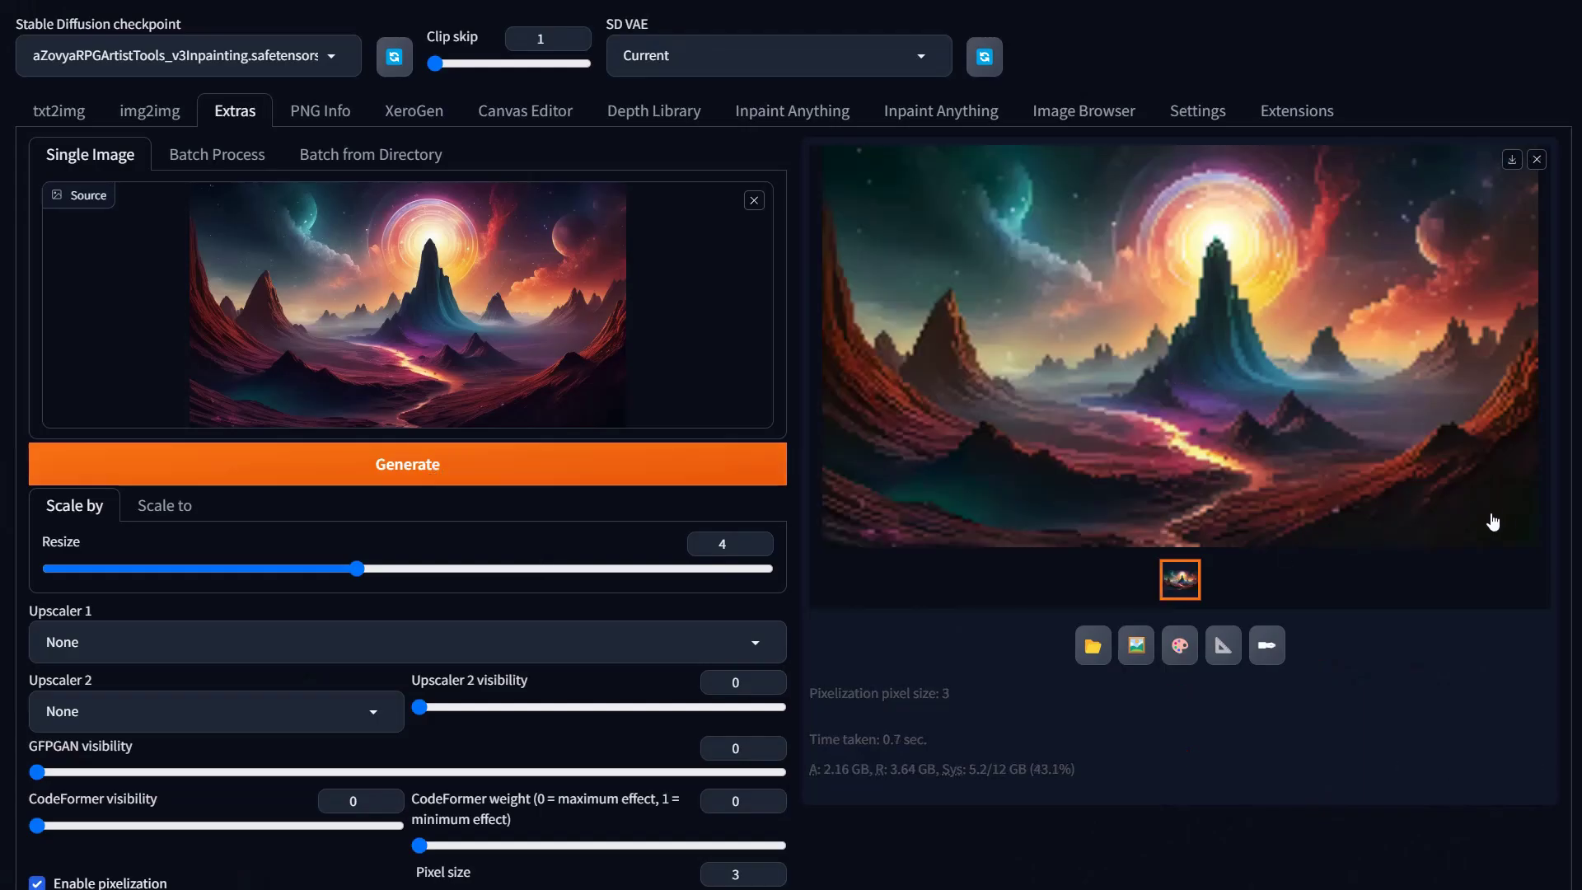
click(1513, 534)
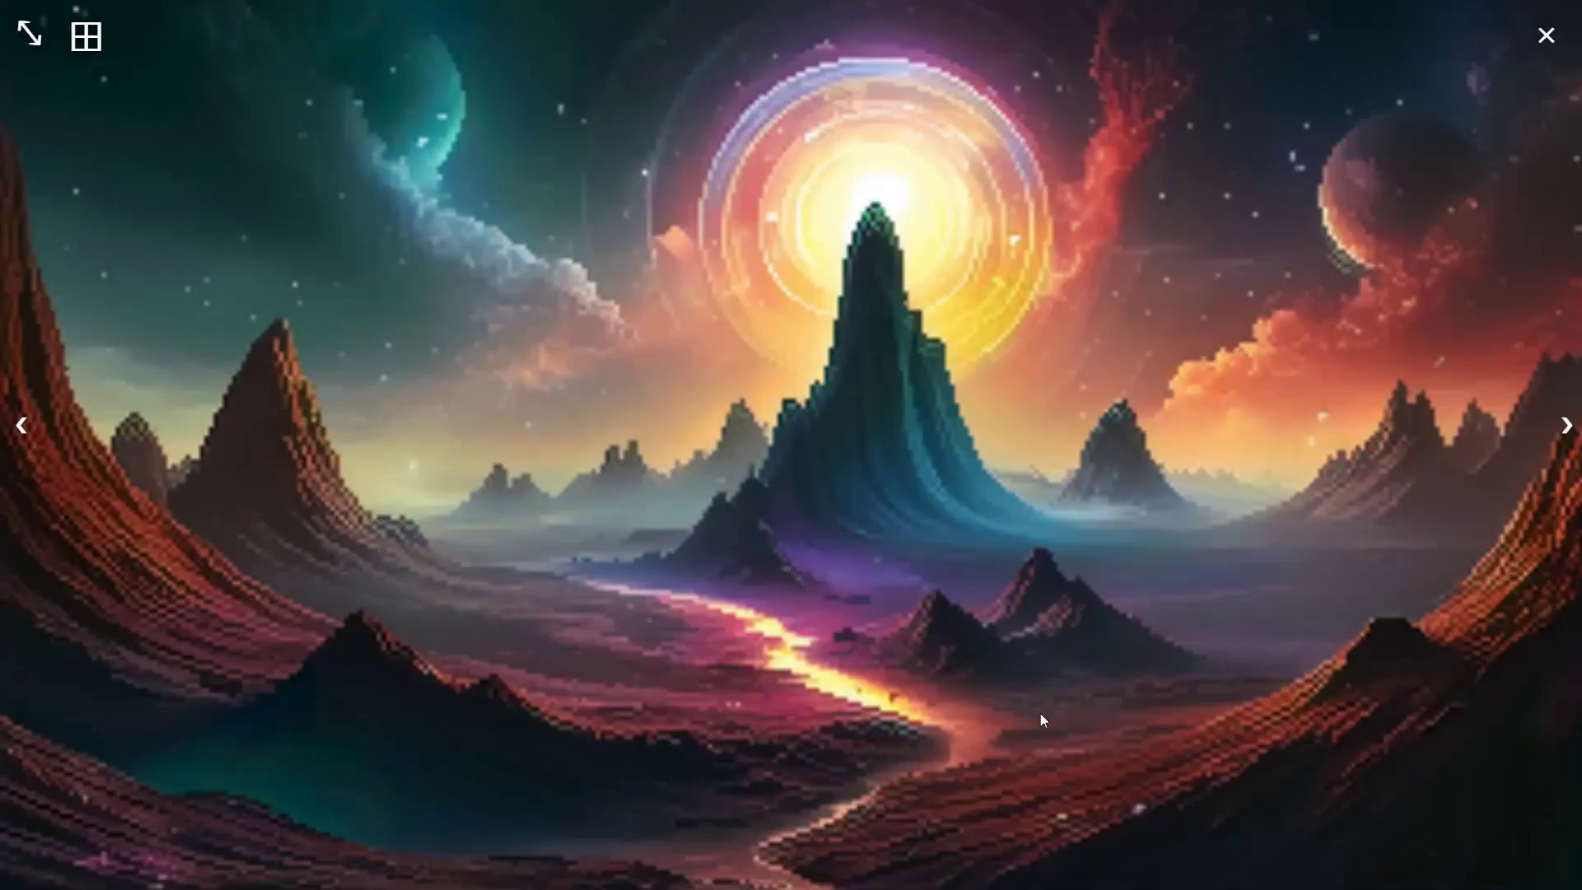
click(1477, 569)
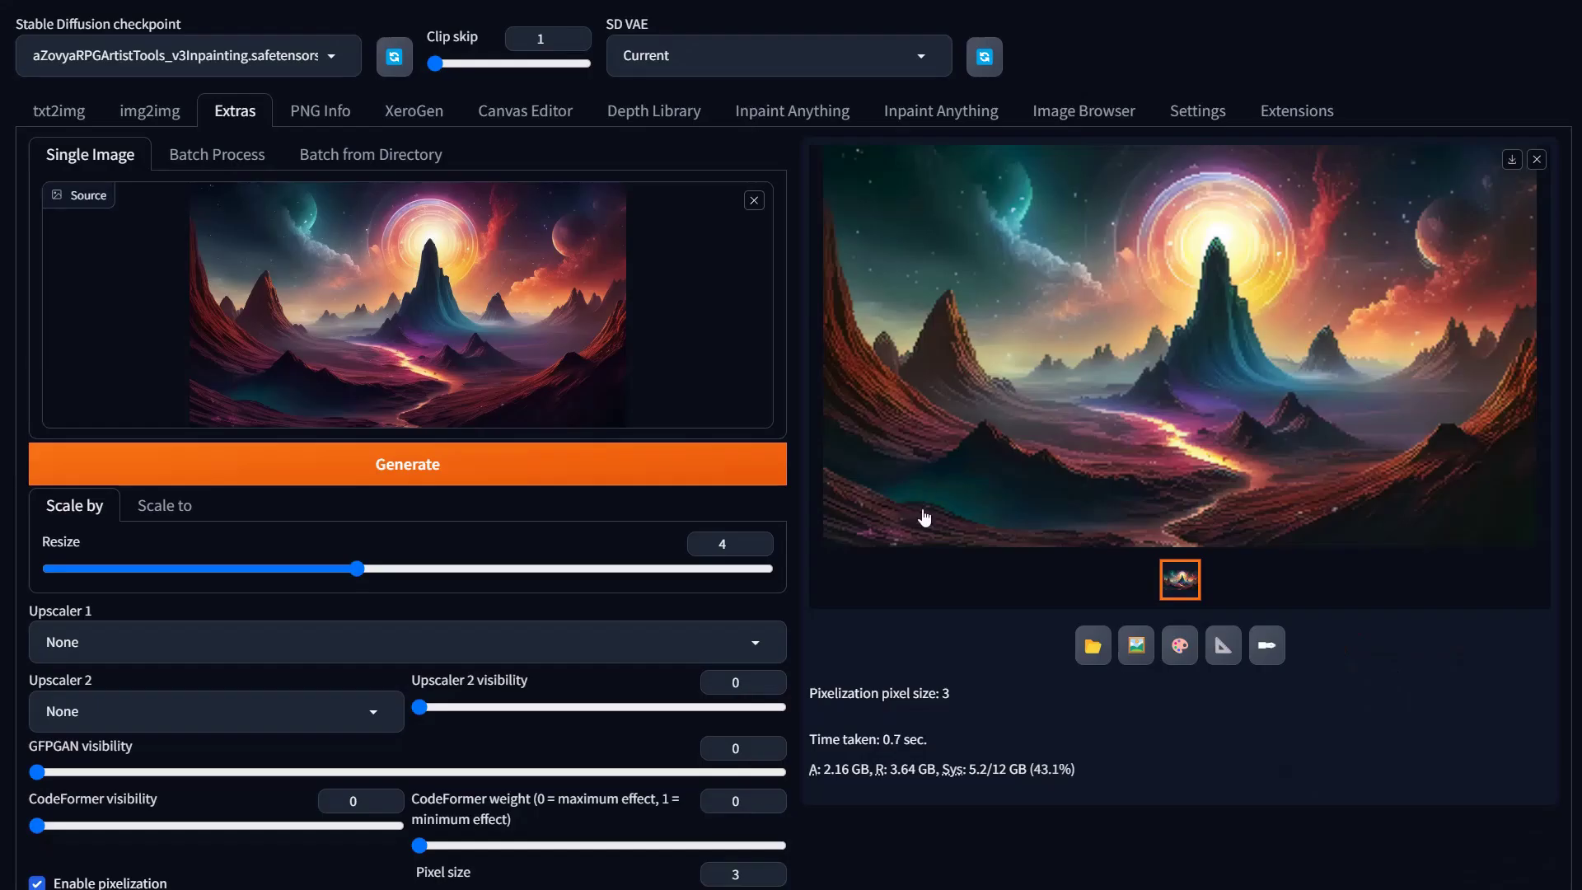
Turn off pixelization for the source landscape in Extras.
scroll(664, 656, down, 2)
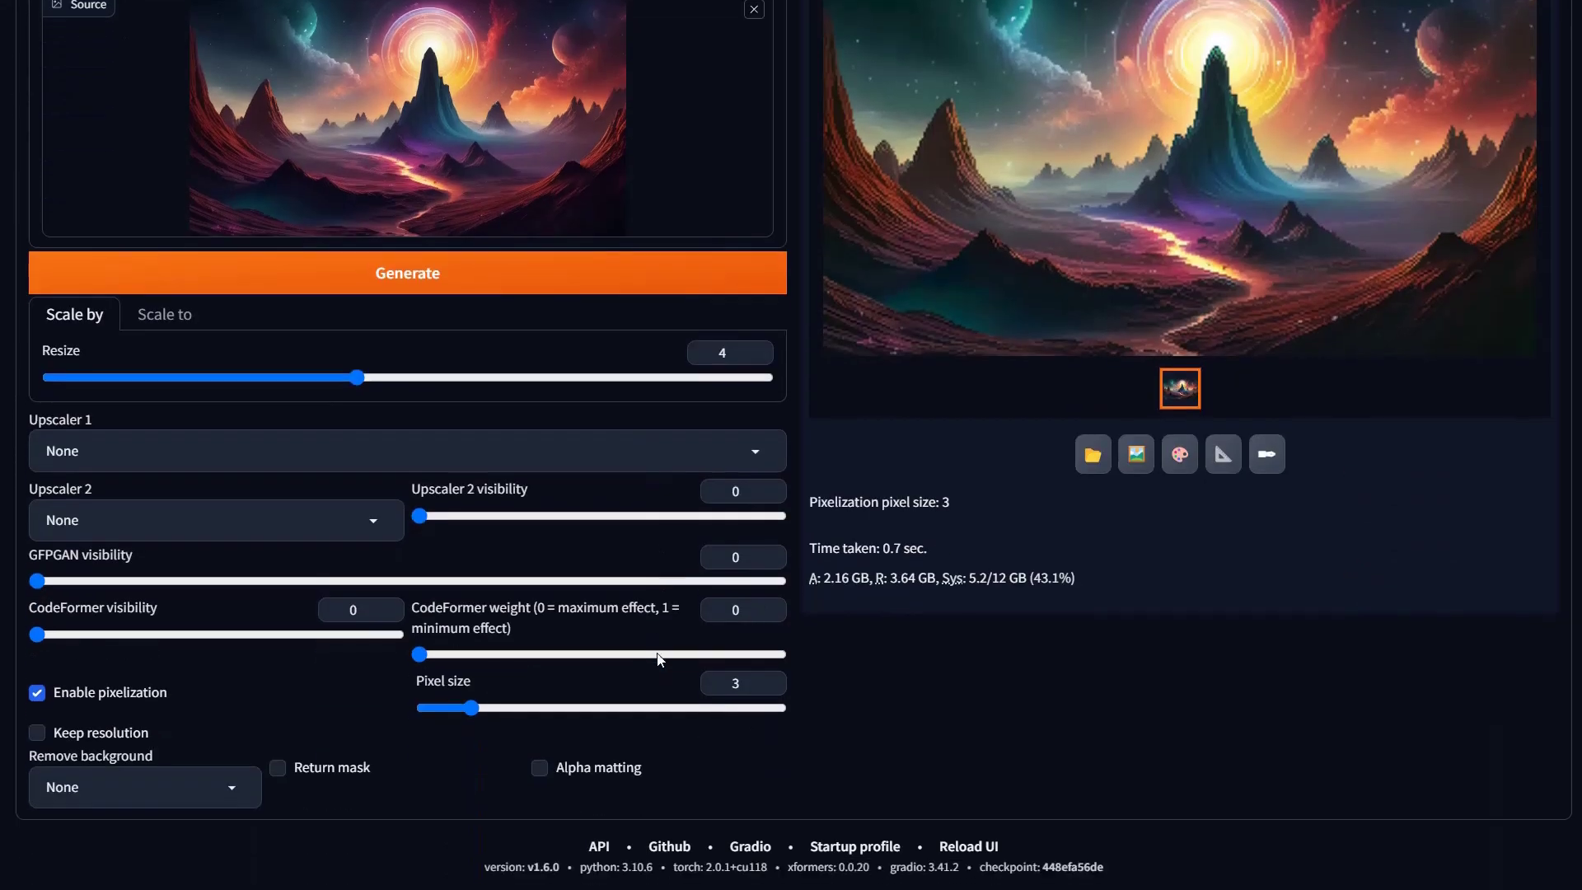
click(51, 697)
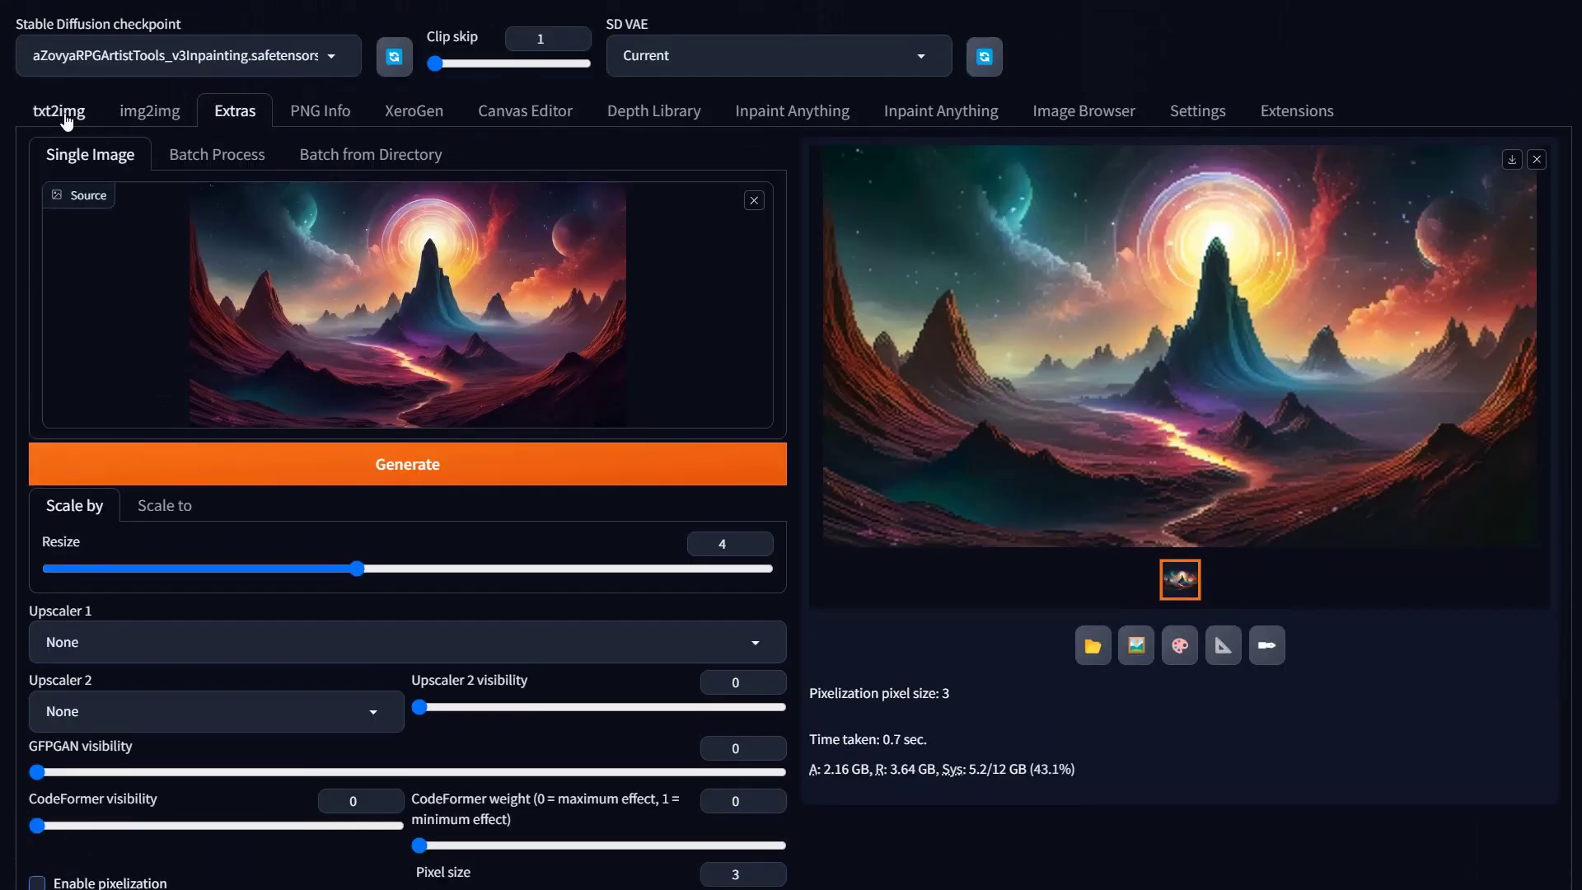
Set the txt2img script to None in place of the prompts-from-file script.
click(63, 112)
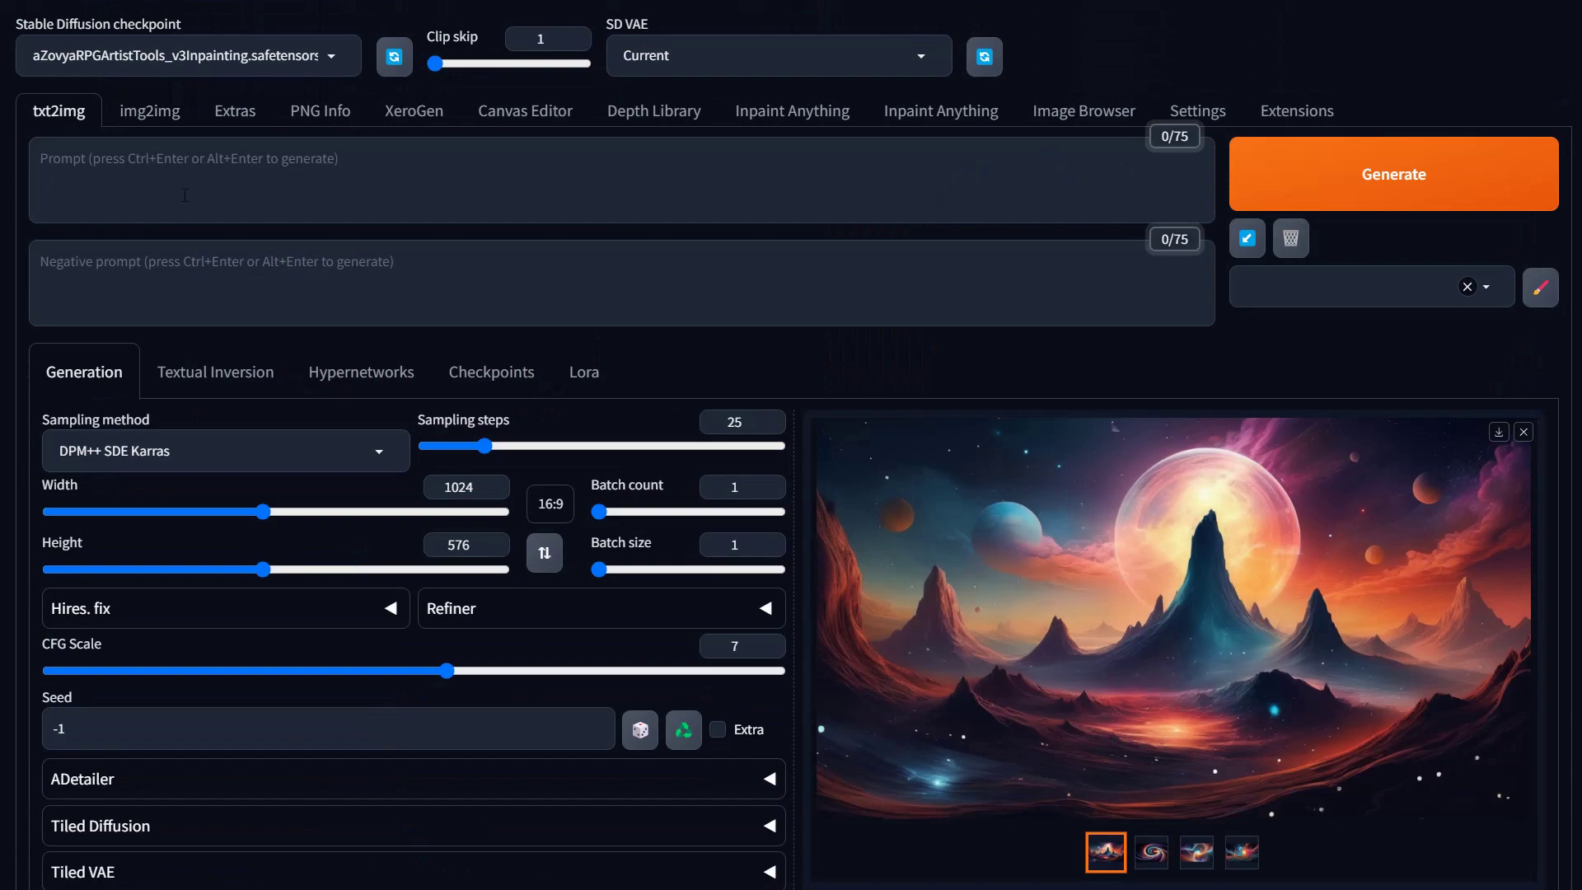
scroll(691, 556, down, 7)
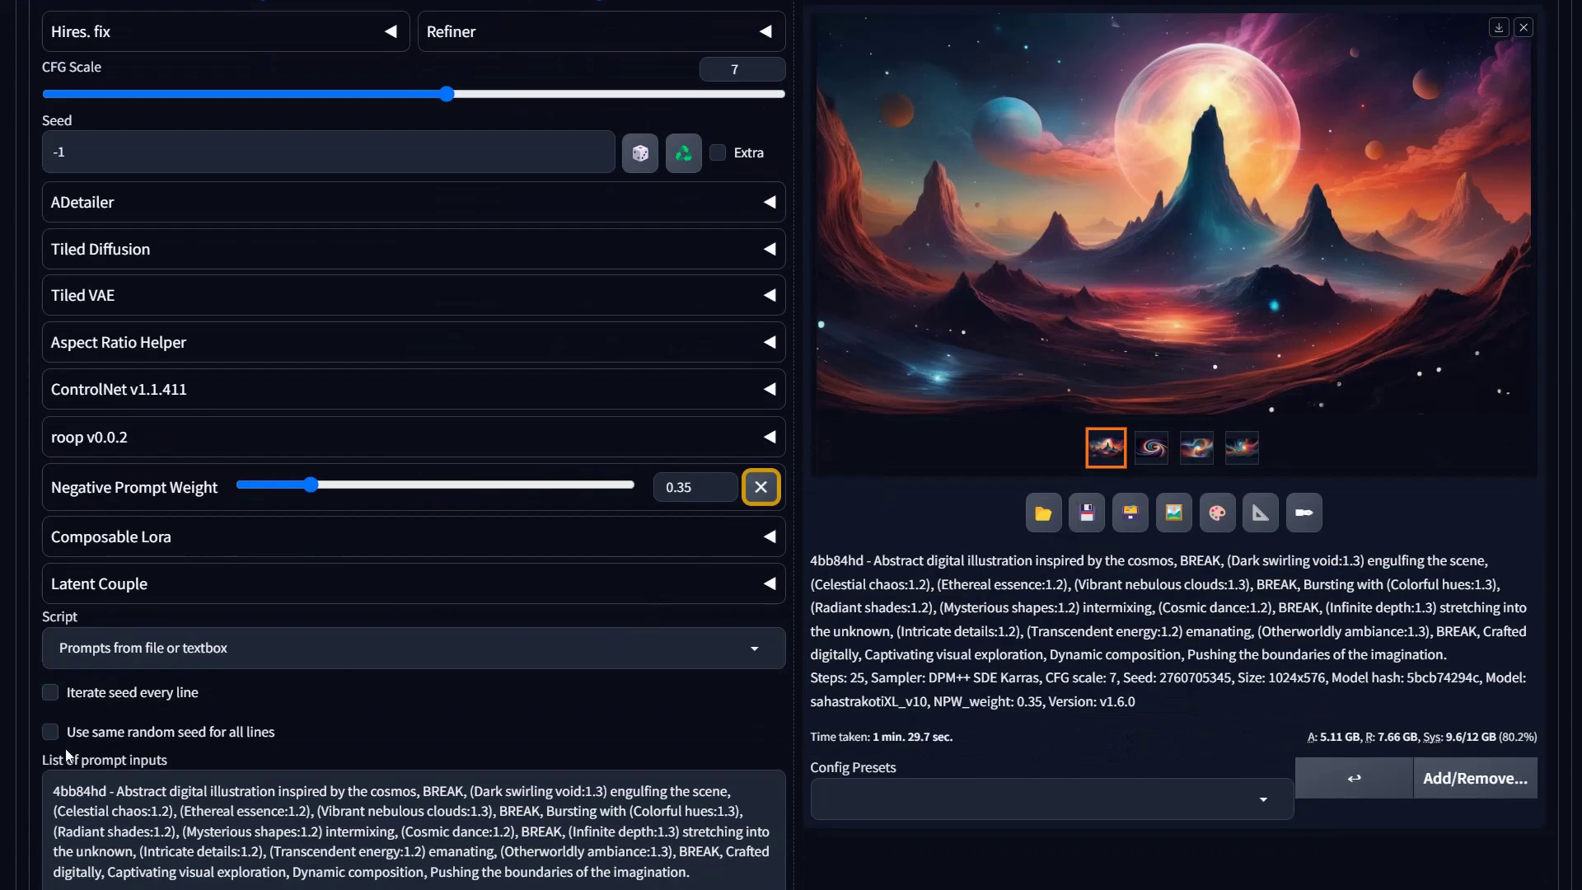
scroll(177, 759, down, 5)
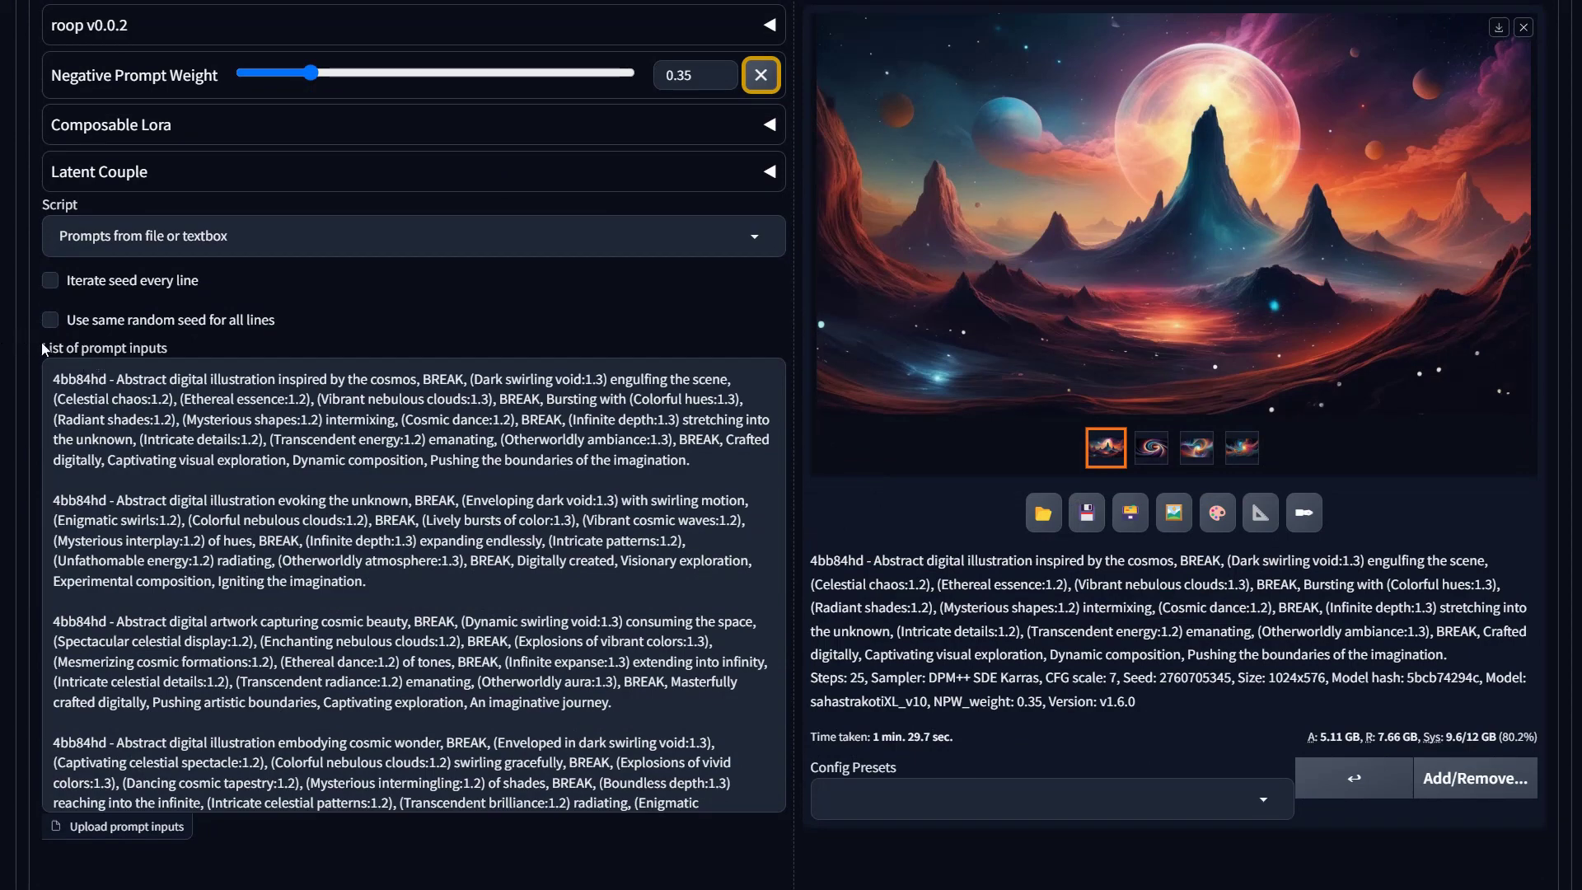
click(99, 239)
click(103, 267)
scroll(451, 287, up, 8)
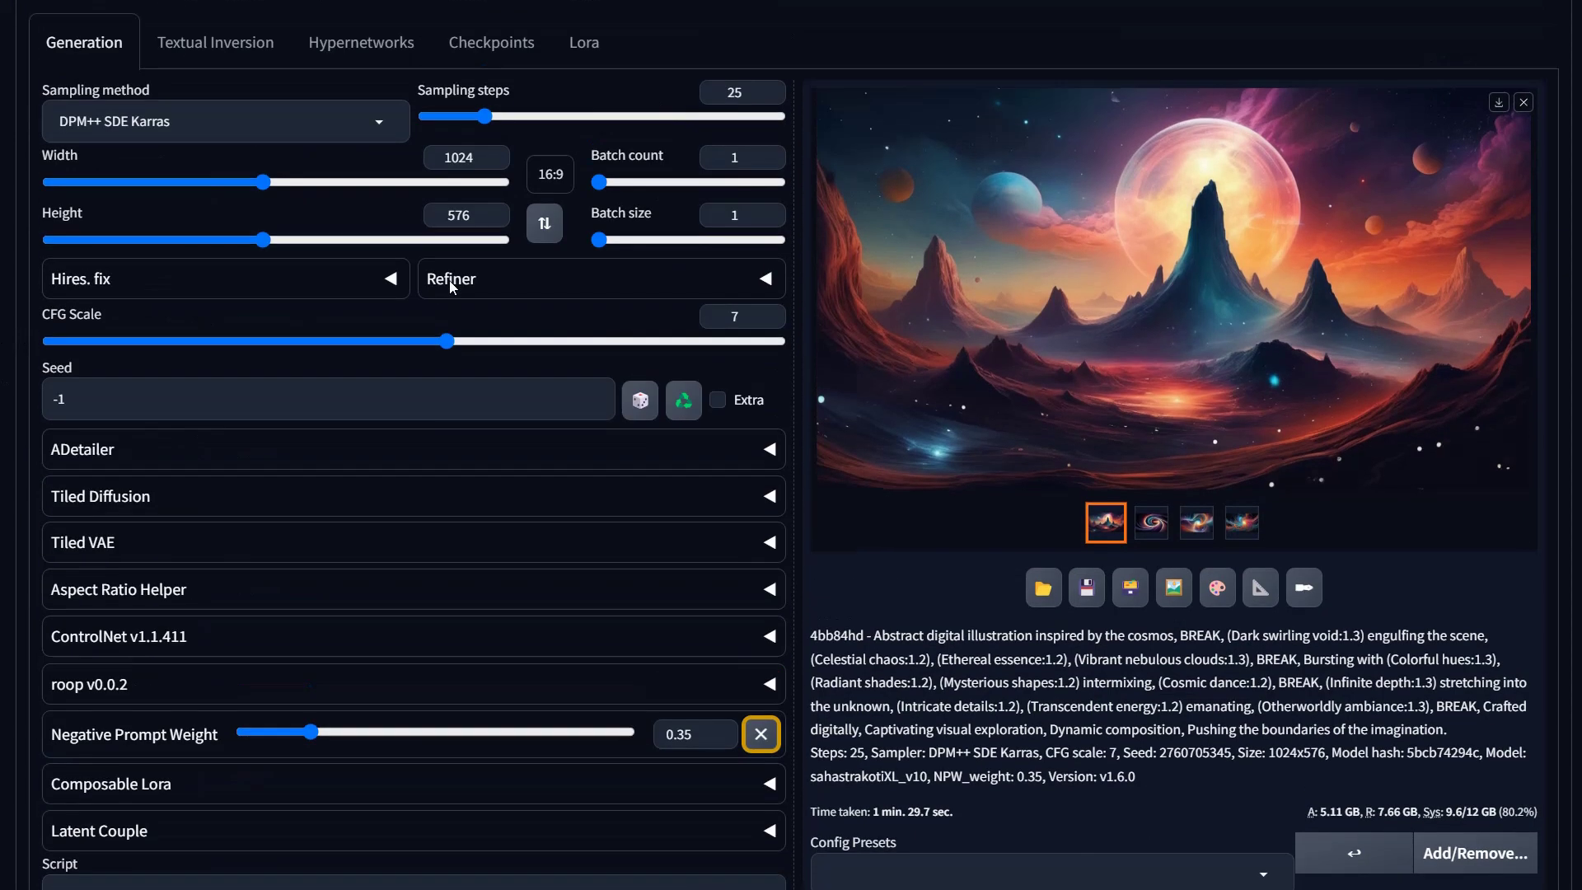
scroll(451, 287, up, 4)
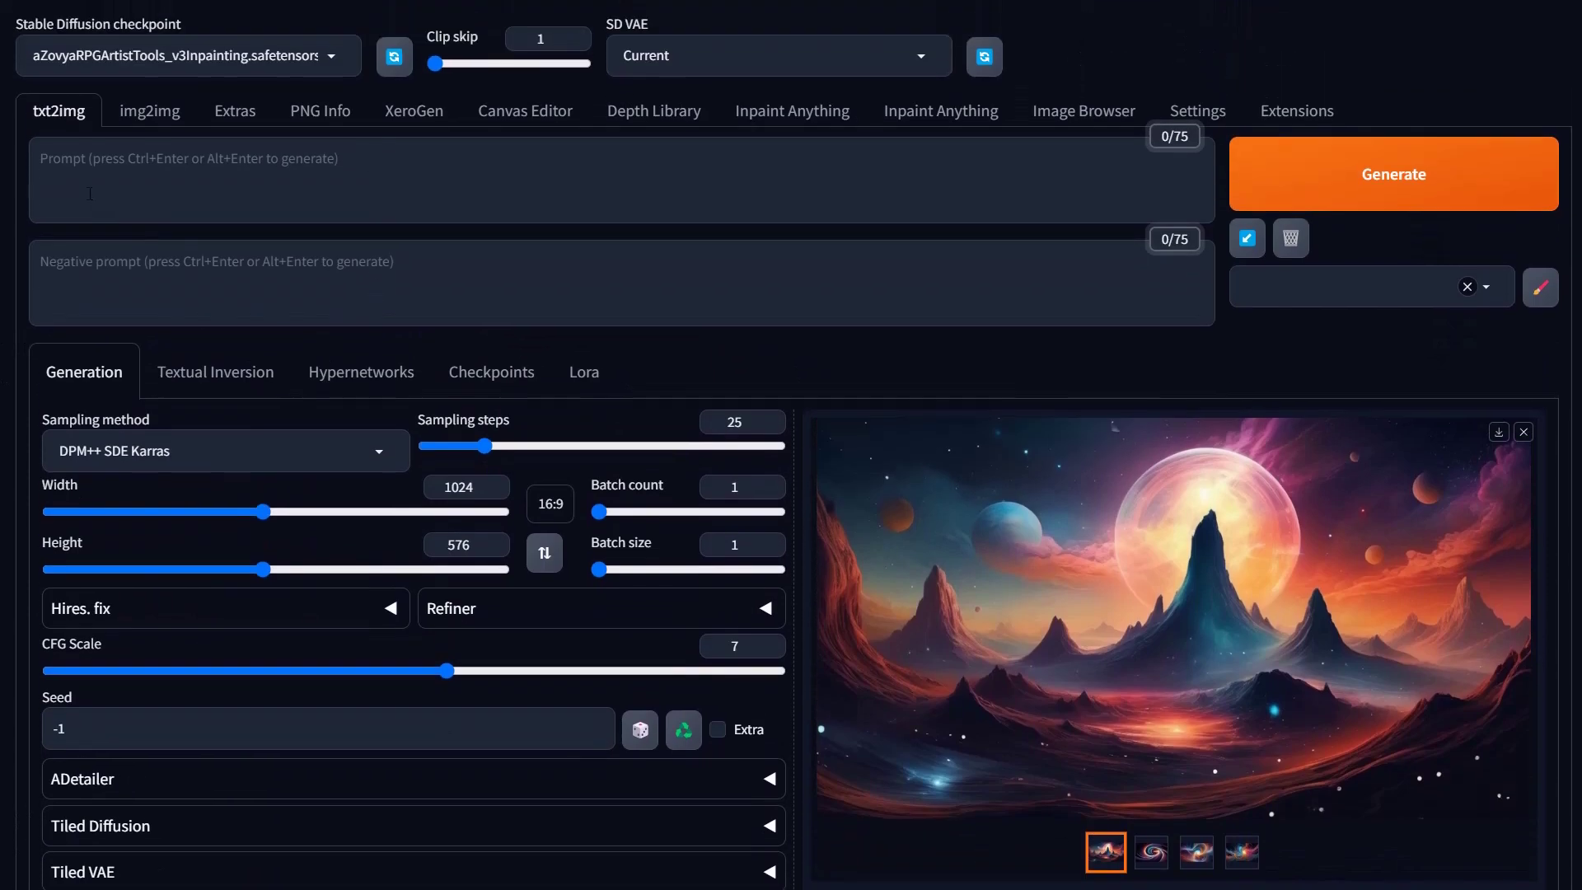
Enter the txt2img prompt "epic demon face" and apply the "Style: T-shirt design" style.
click(90, 193)
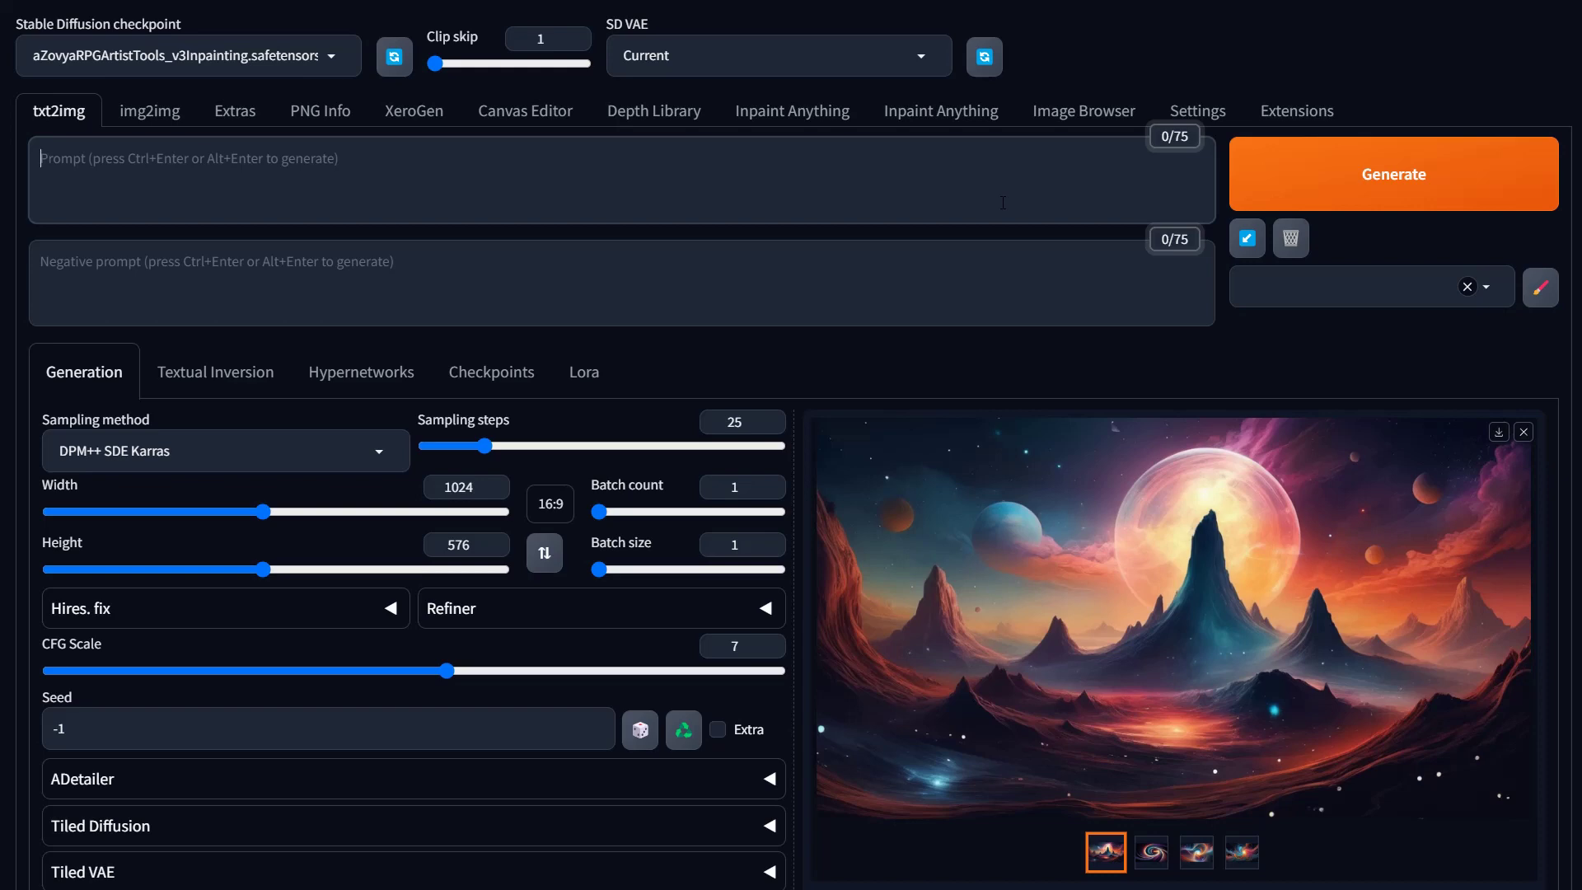
text(epic demon face)
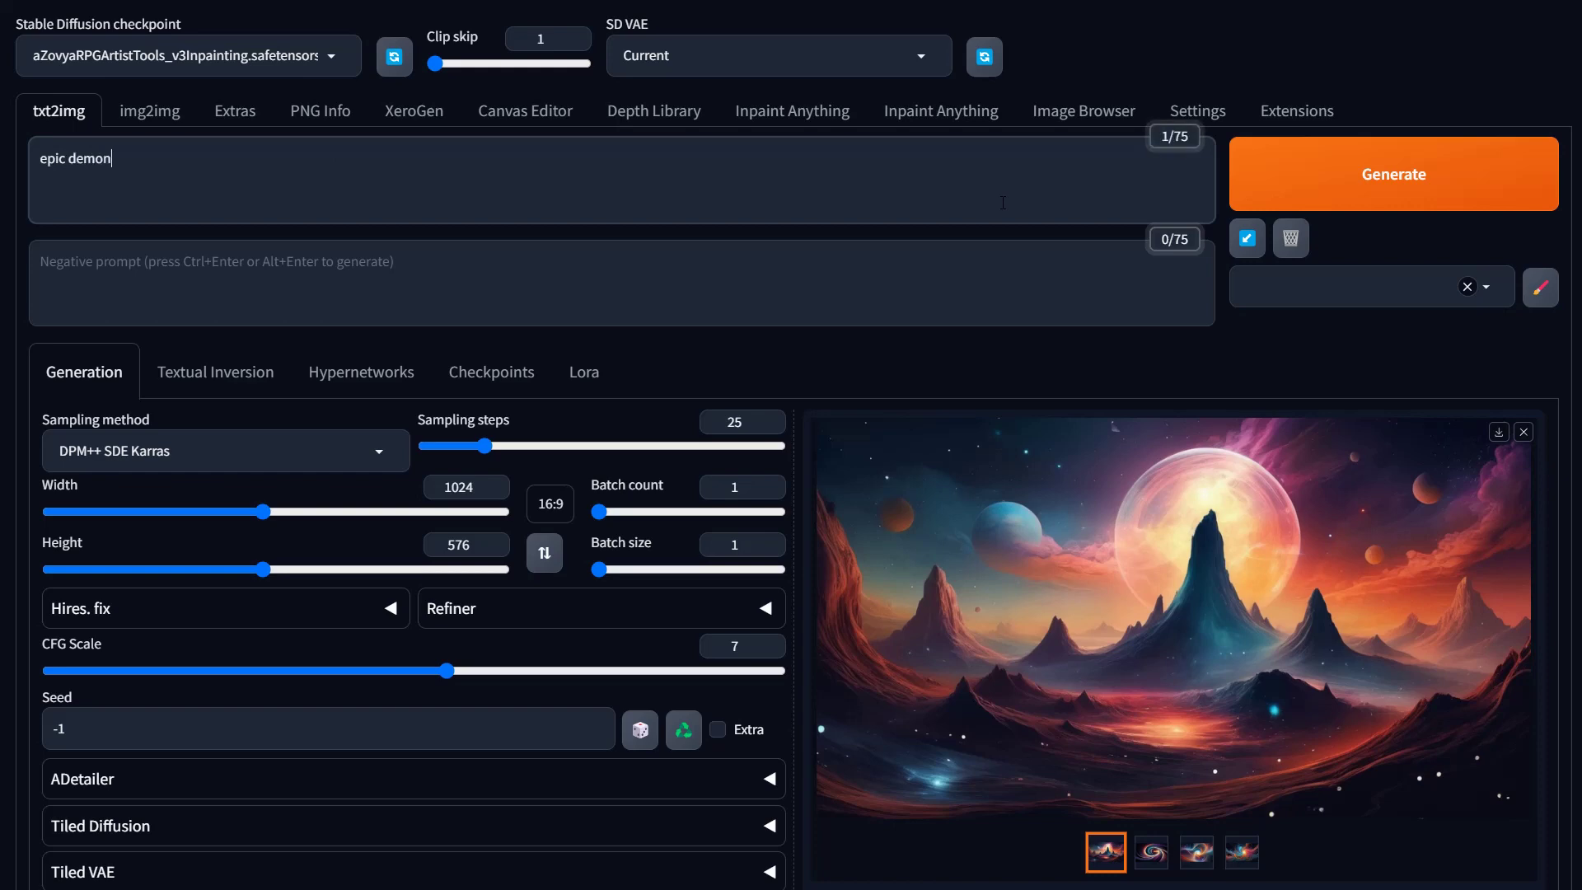
click(1304, 276)
text(t-)
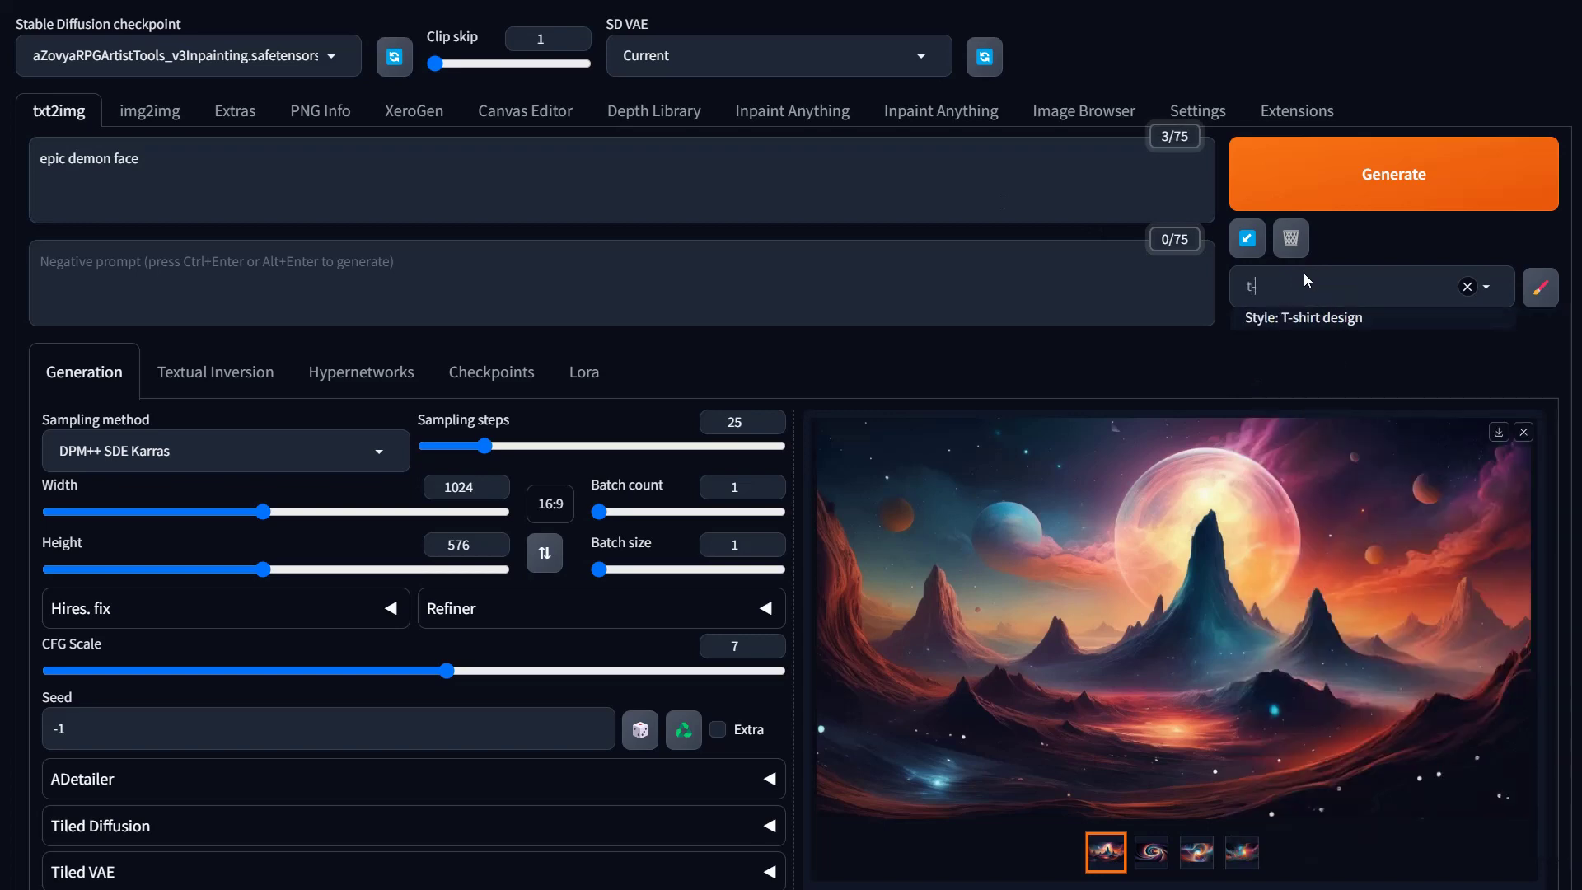
click(1323, 322)
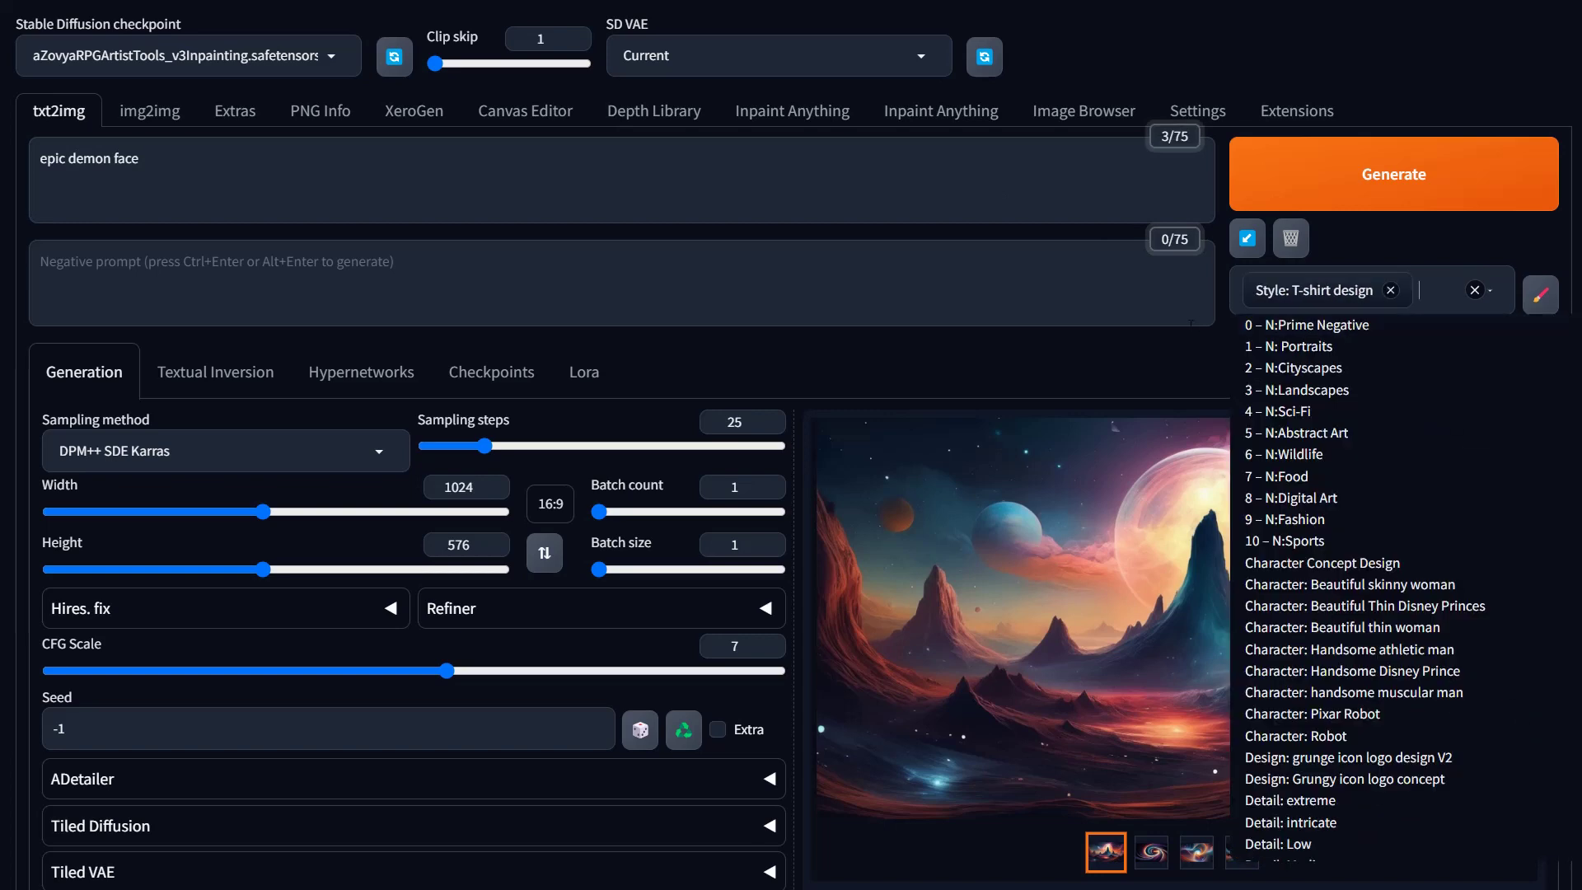
click(1414, 239)
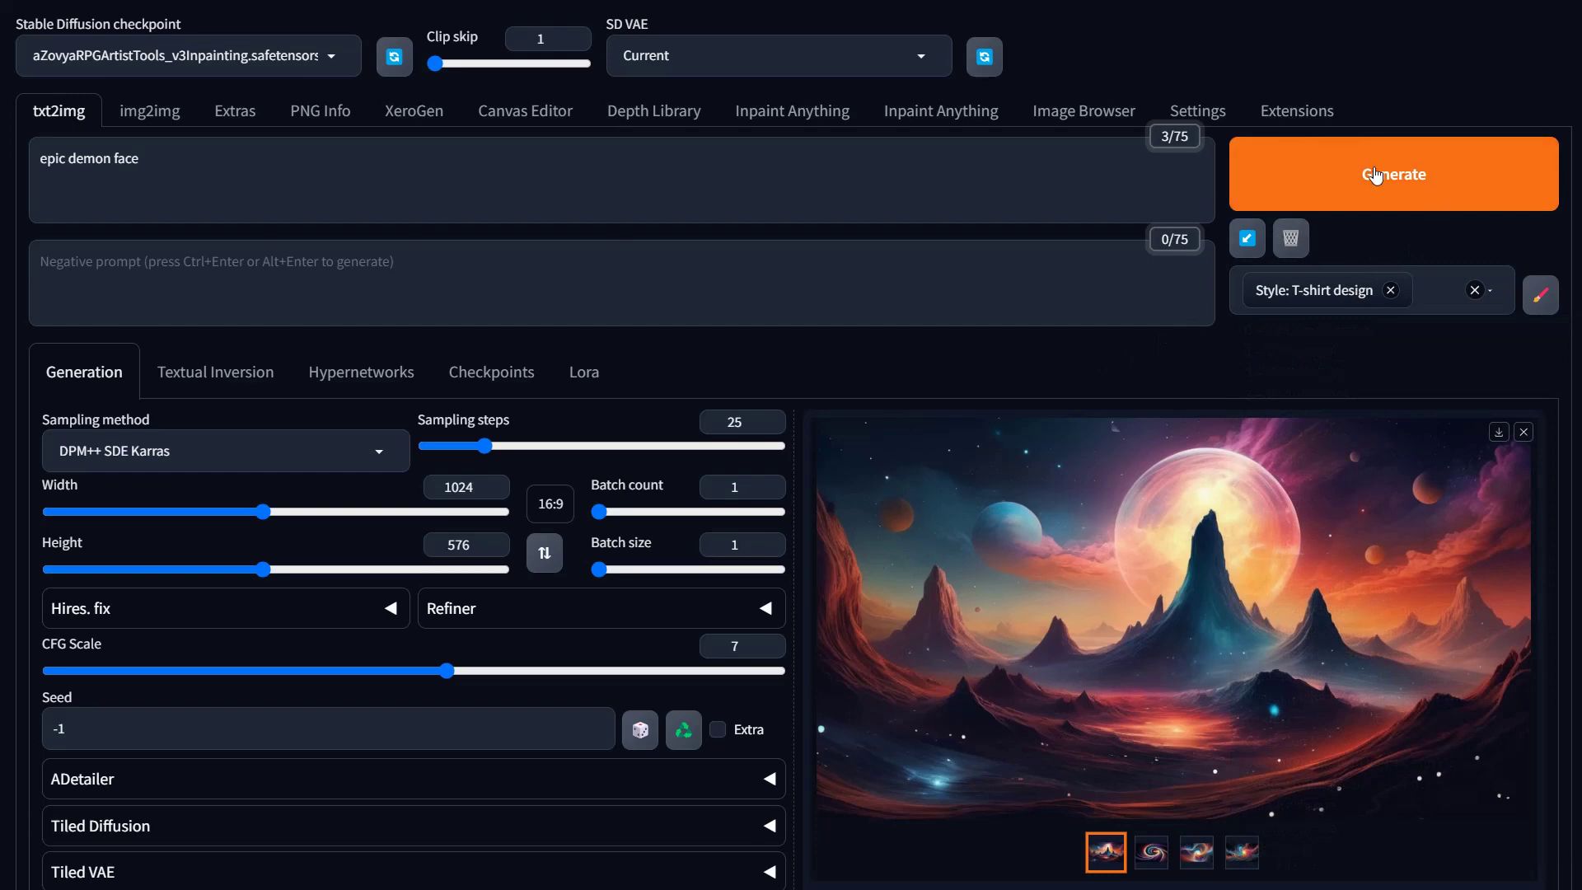
Set the batch size to 2 and generate the demon face images.
click(659, 570)
click(1399, 186)
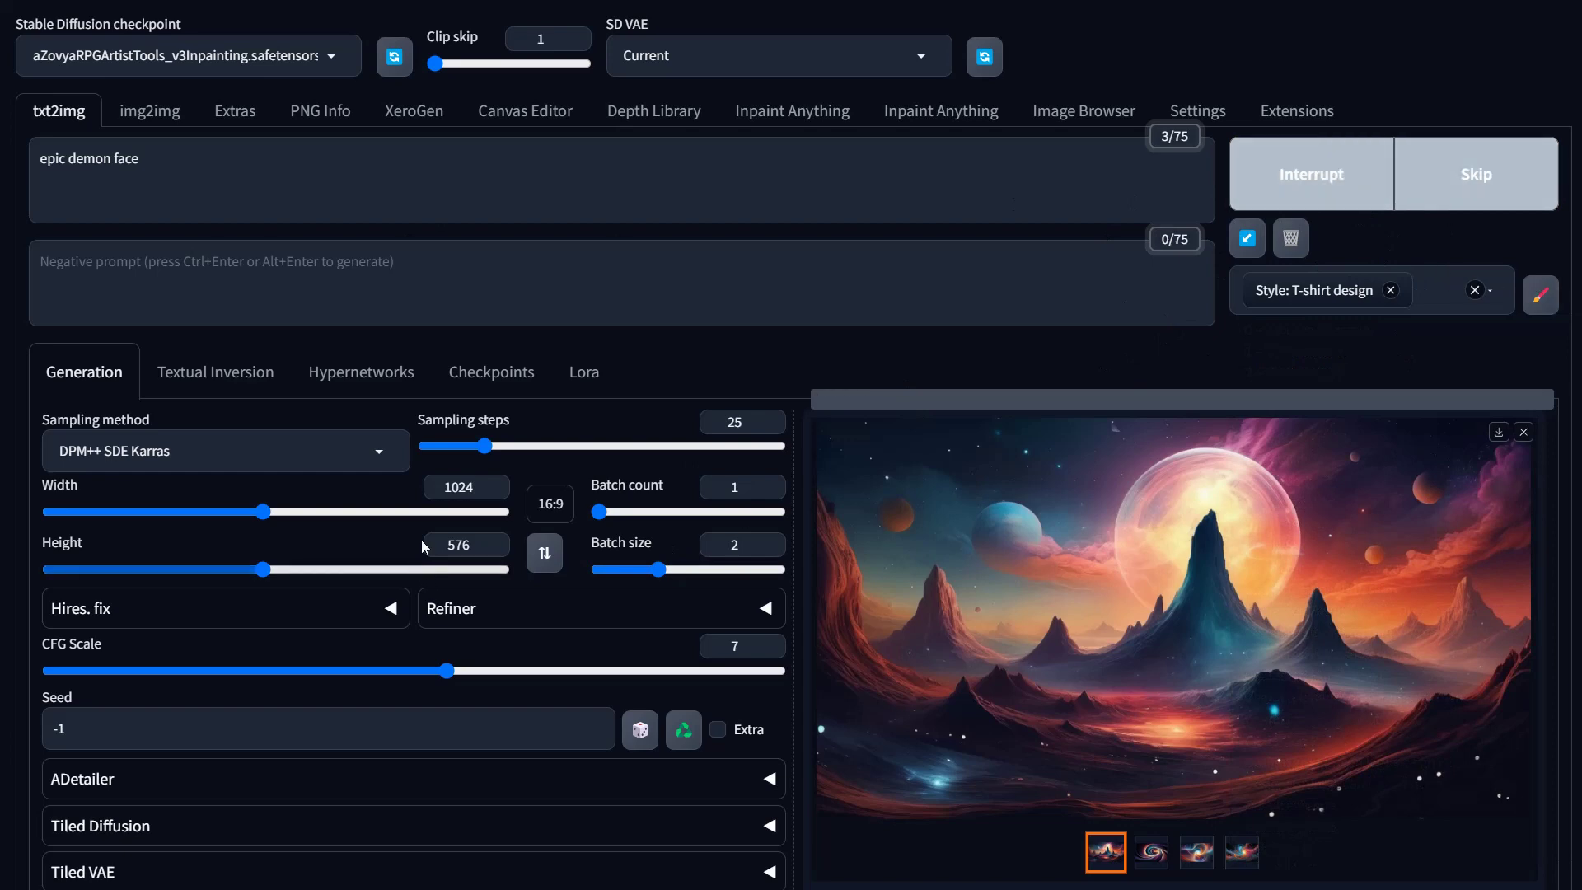
Set the aspect ratio to 5:4, swap it to portrait at 816 by 1024, and generate the images again.
click(551, 504)
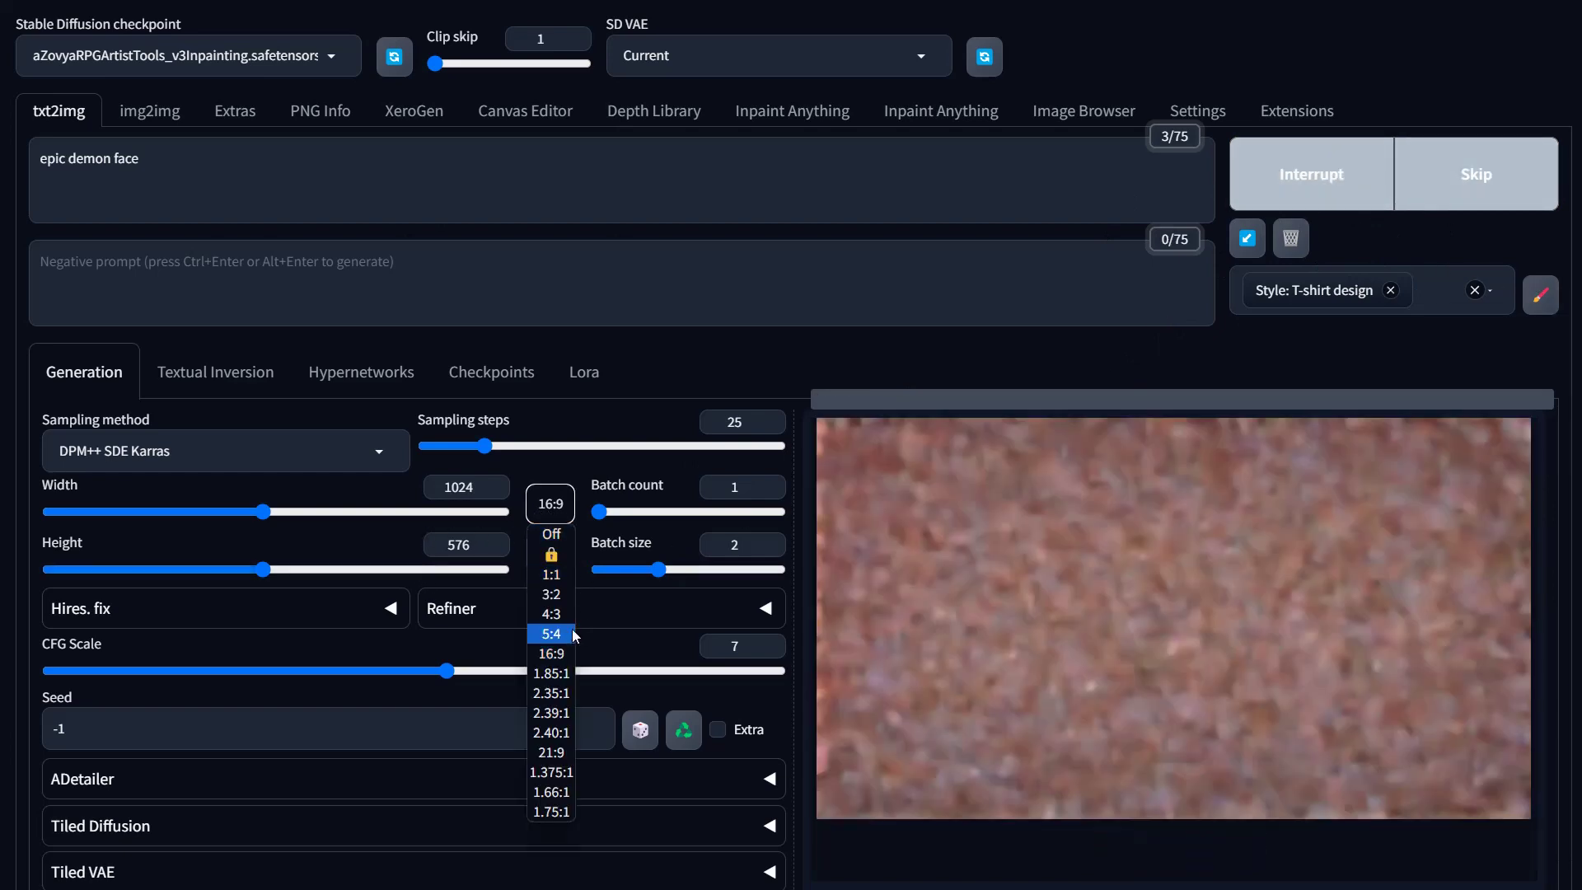
click(551, 634)
click(544, 553)
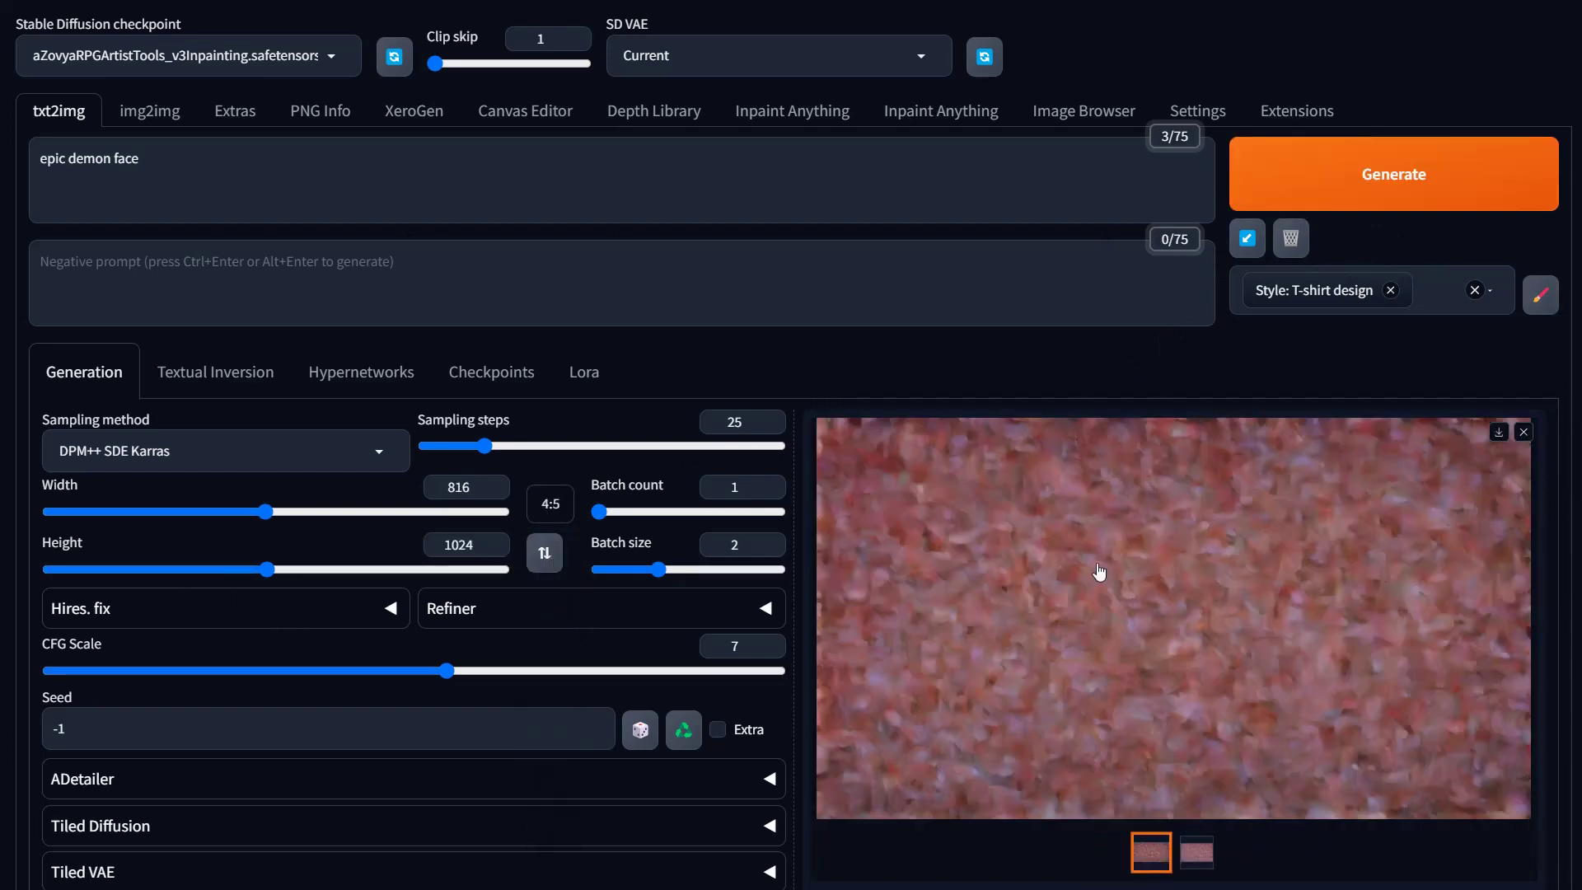
click(1294, 174)
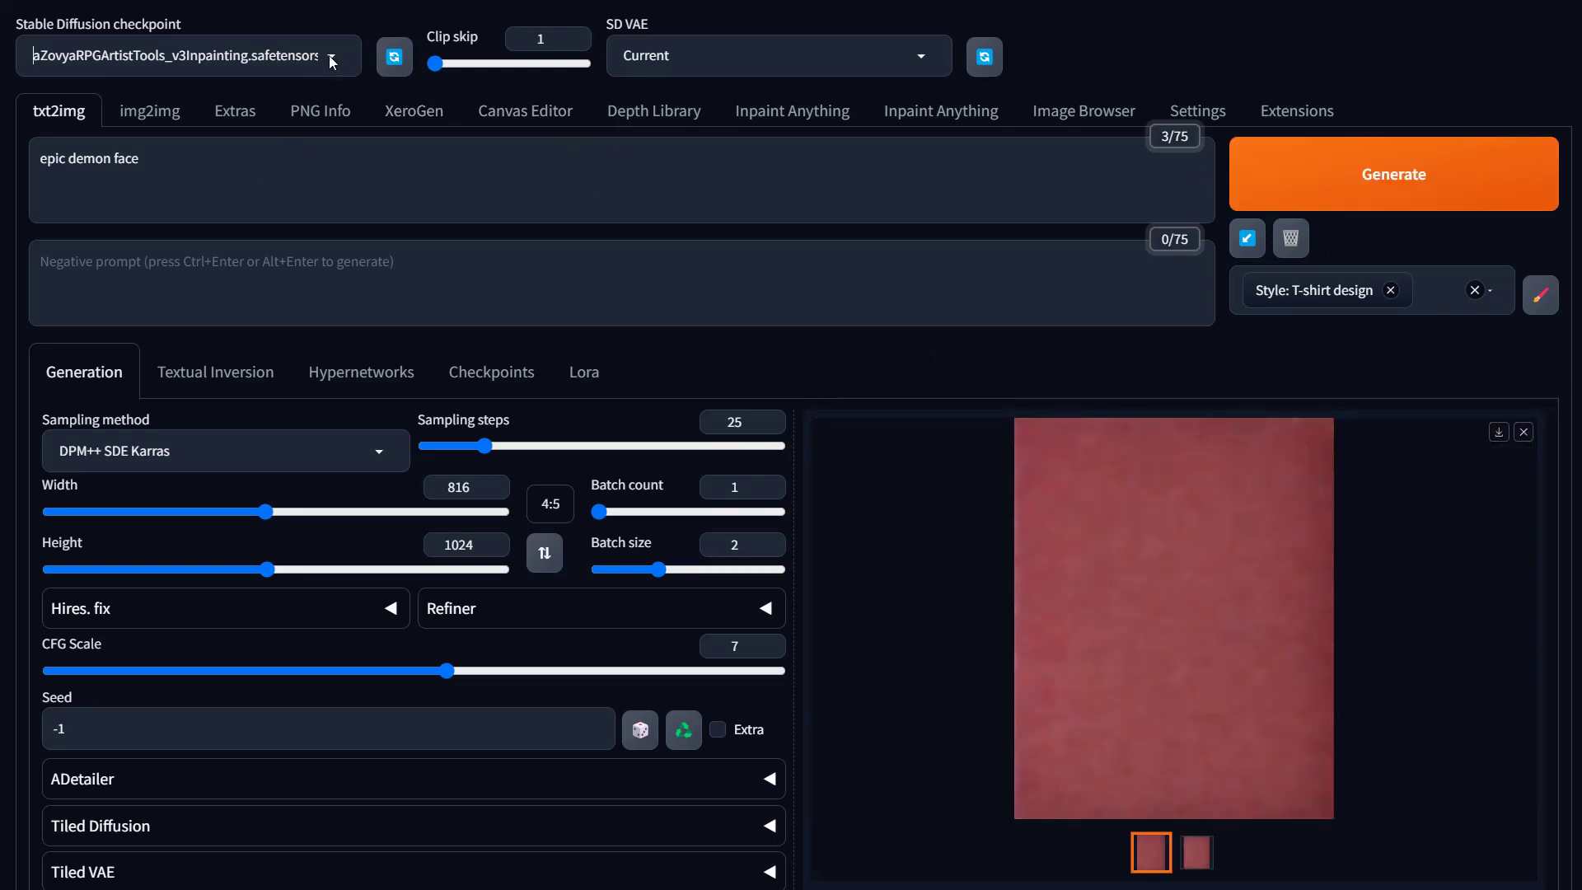
Load the SDXL\sahastrakotiXL_v10.safetensors checkpoint in place of the inpainting model.
click(329, 57)
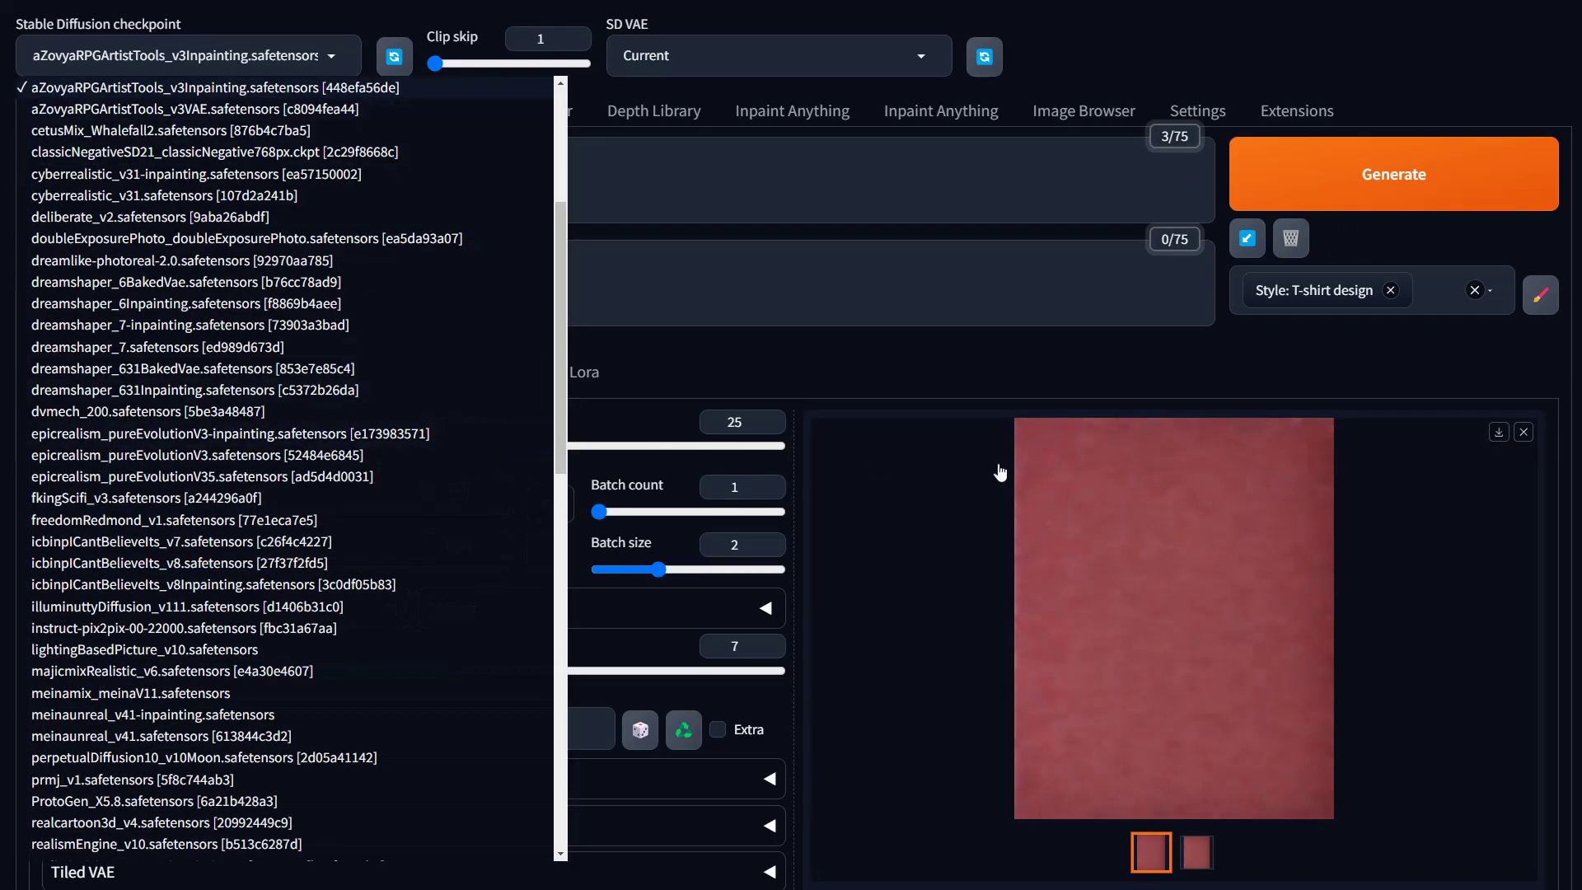
scroll(342, 484, down, 10)
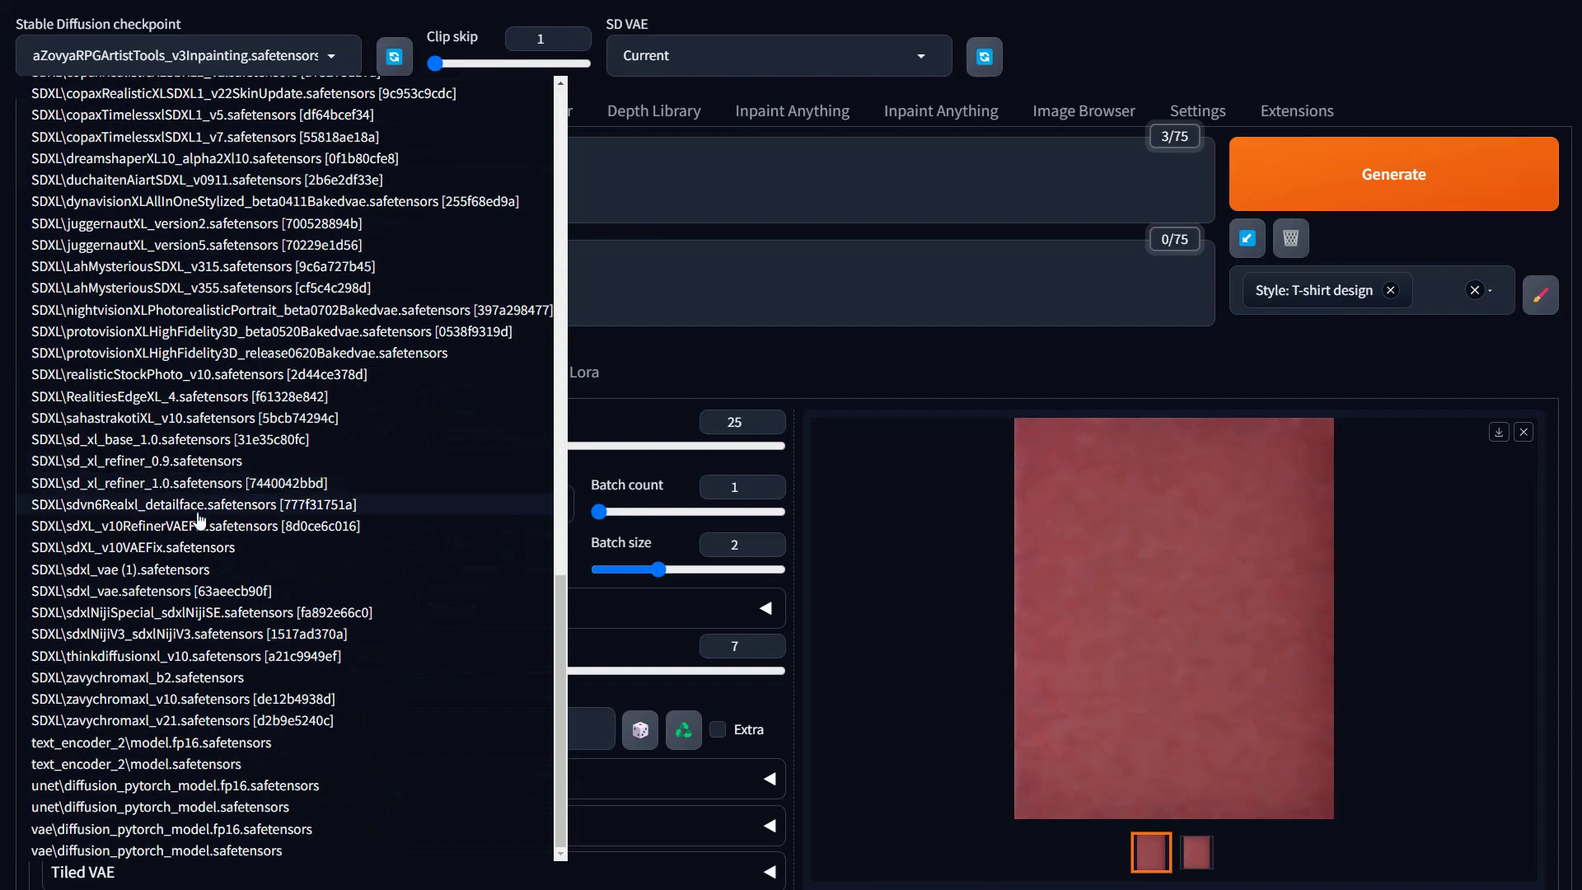
click(130, 422)
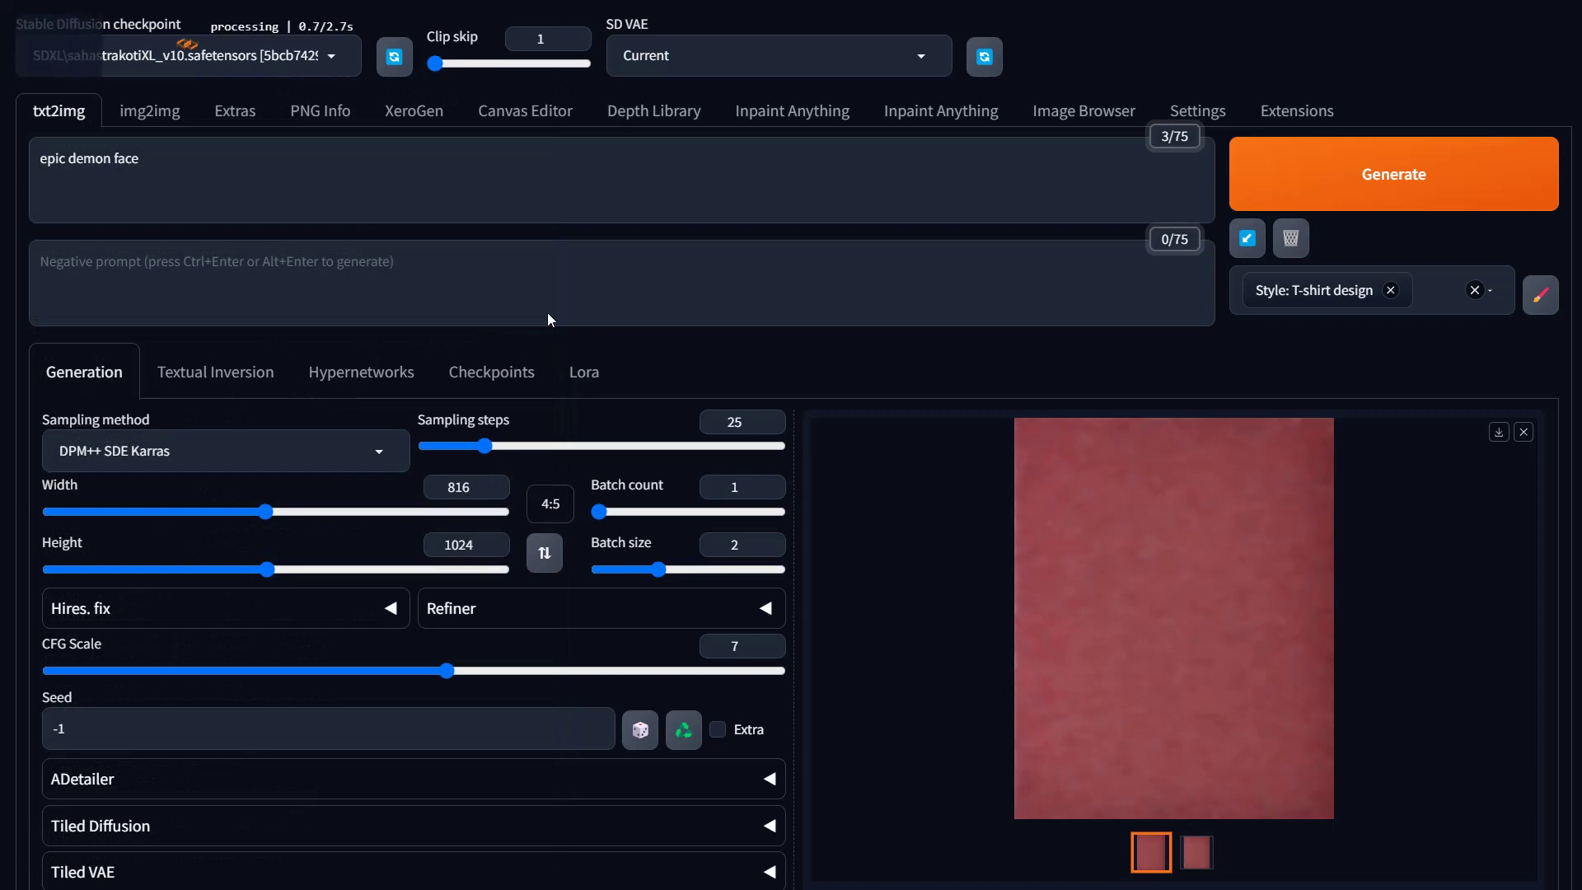
Generate the demon face designs with the loaded checkpoint and review both images and the generation details.
click(1432, 187)
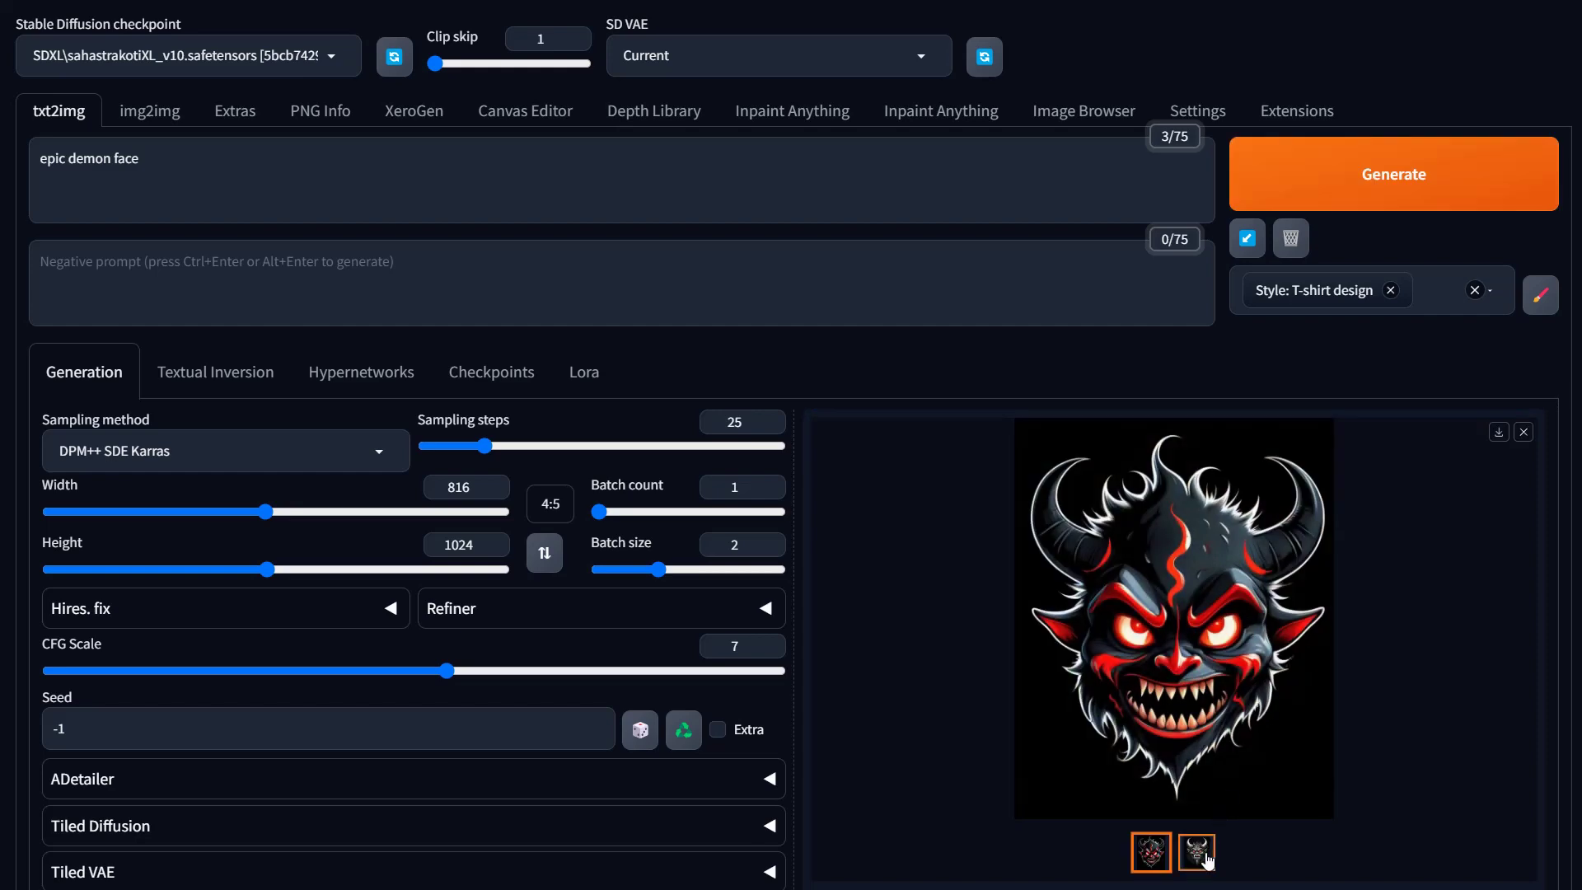
click(1205, 859)
click(1157, 859)
scroll(1293, 665, down, 5)
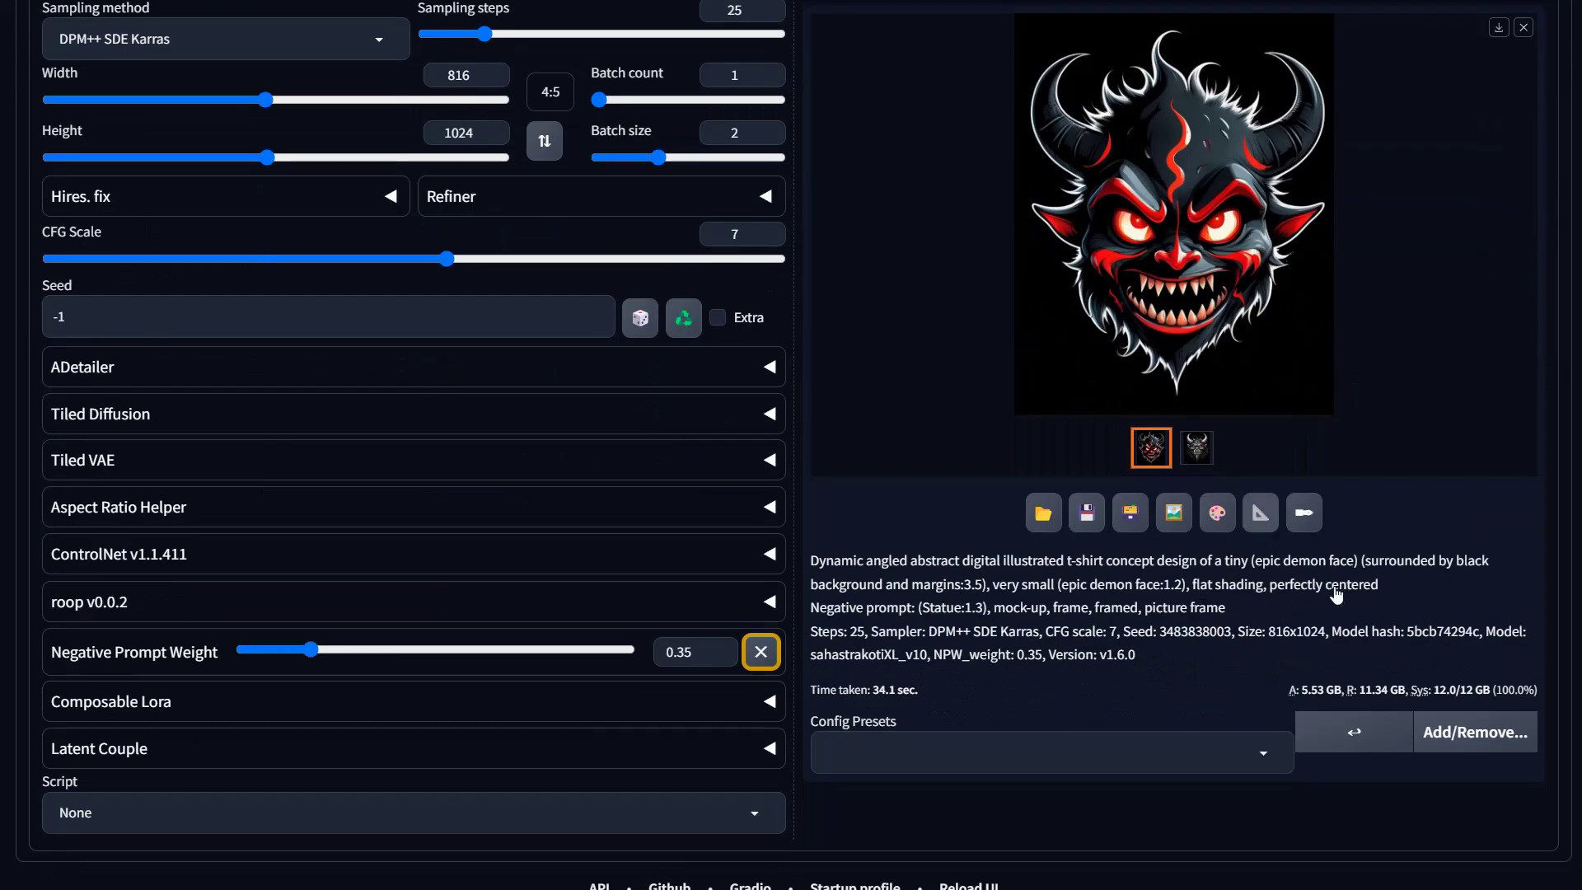
Send the red-eyed demon face to Extras and generate a version with the background removed using u2net with alpha matting.
click(1261, 513)
scroll(676, 647, down, 2)
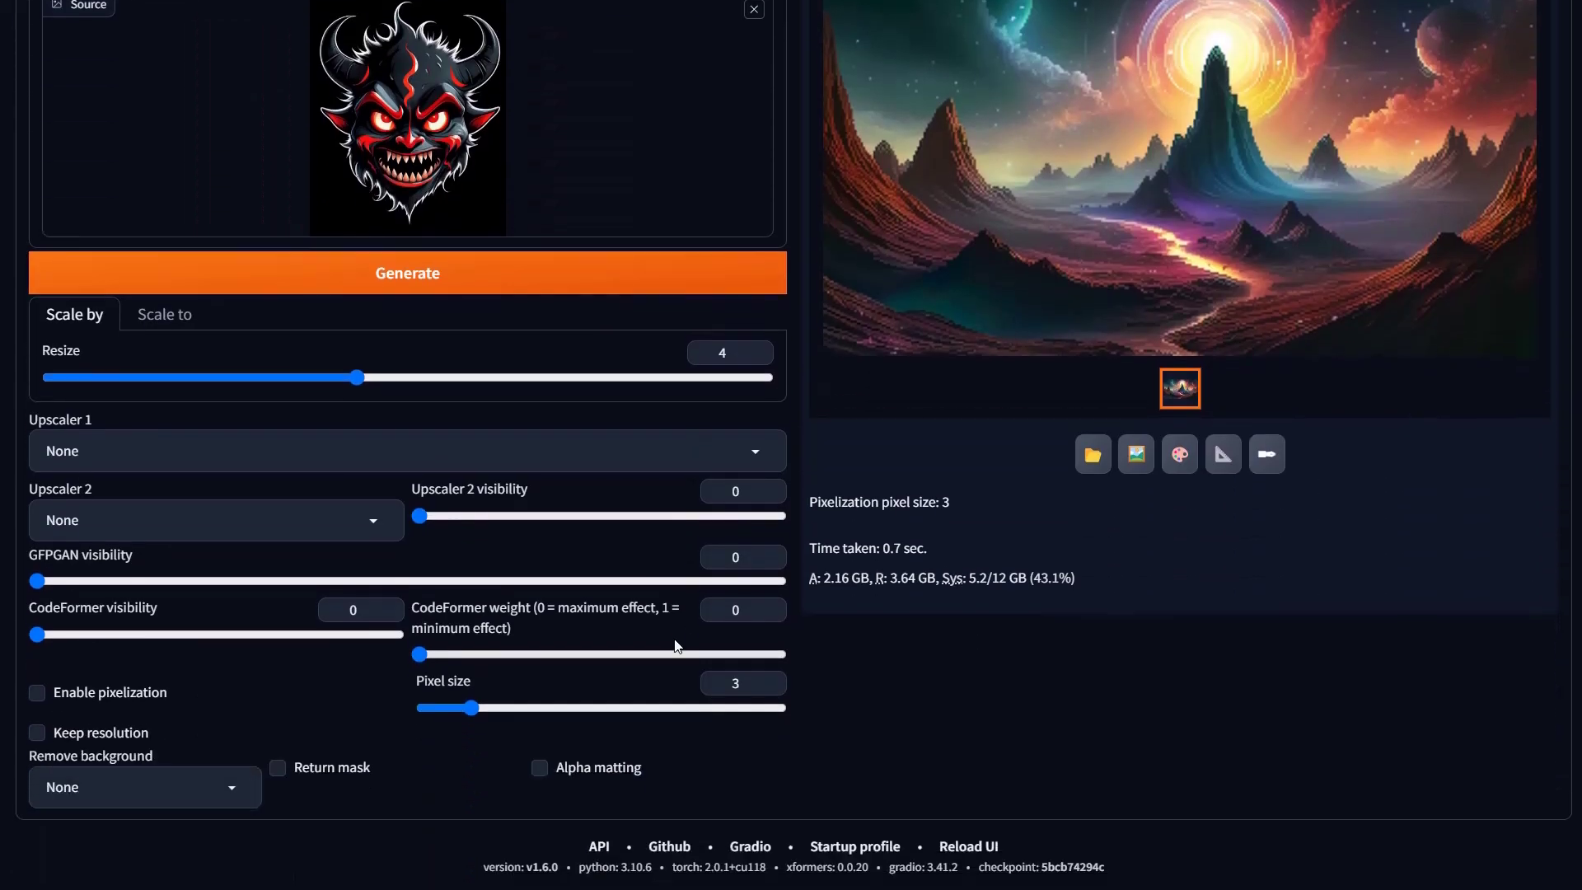
click(136, 789)
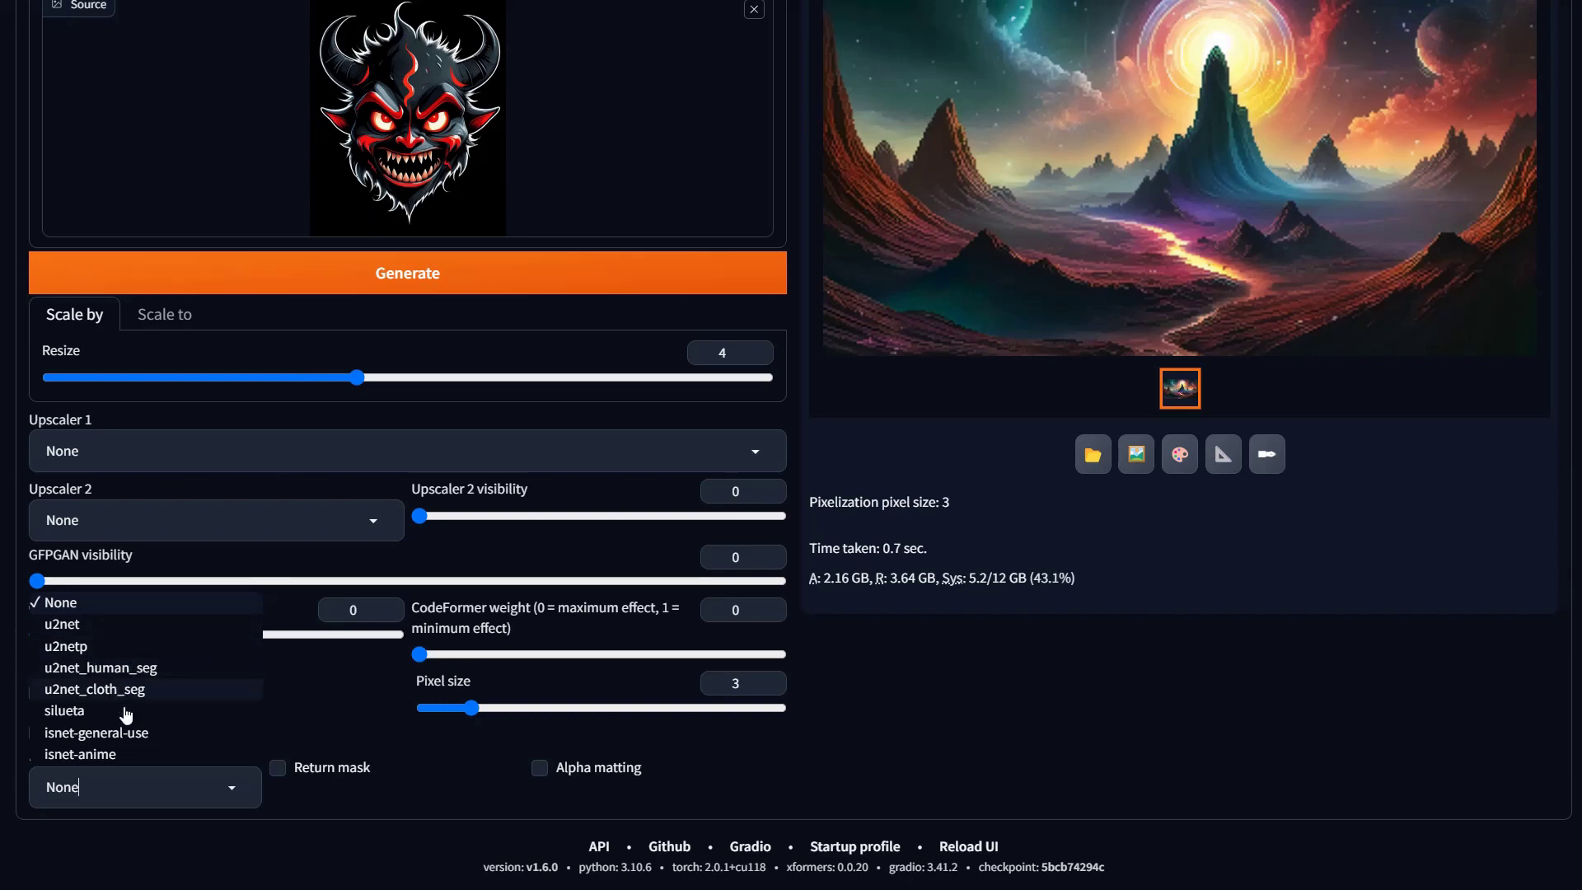
click(70, 624)
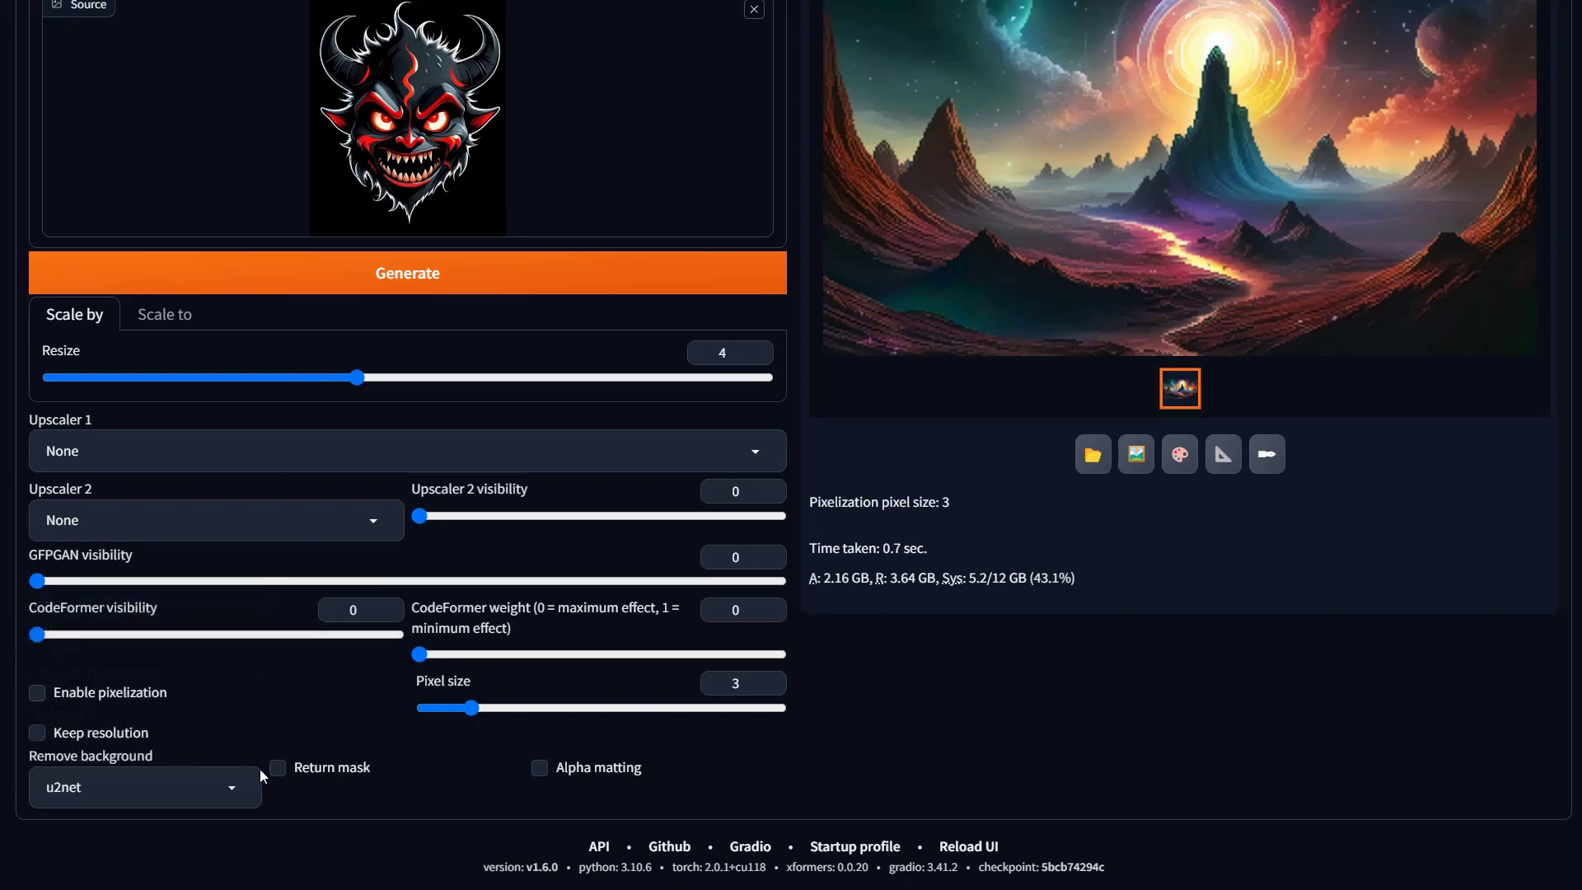
click(540, 767)
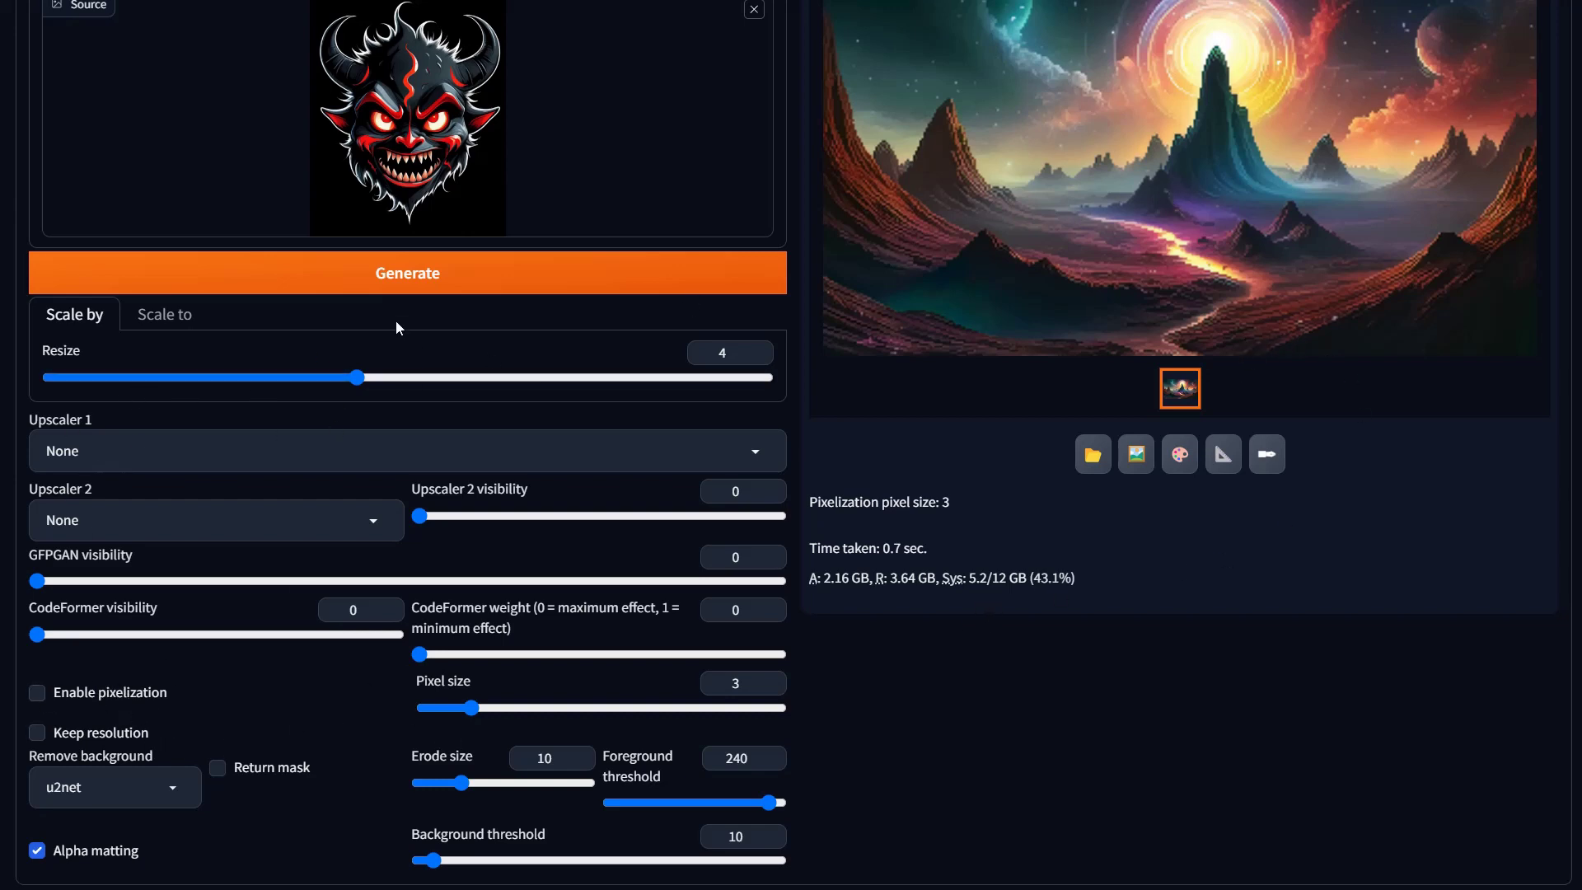
click(398, 276)
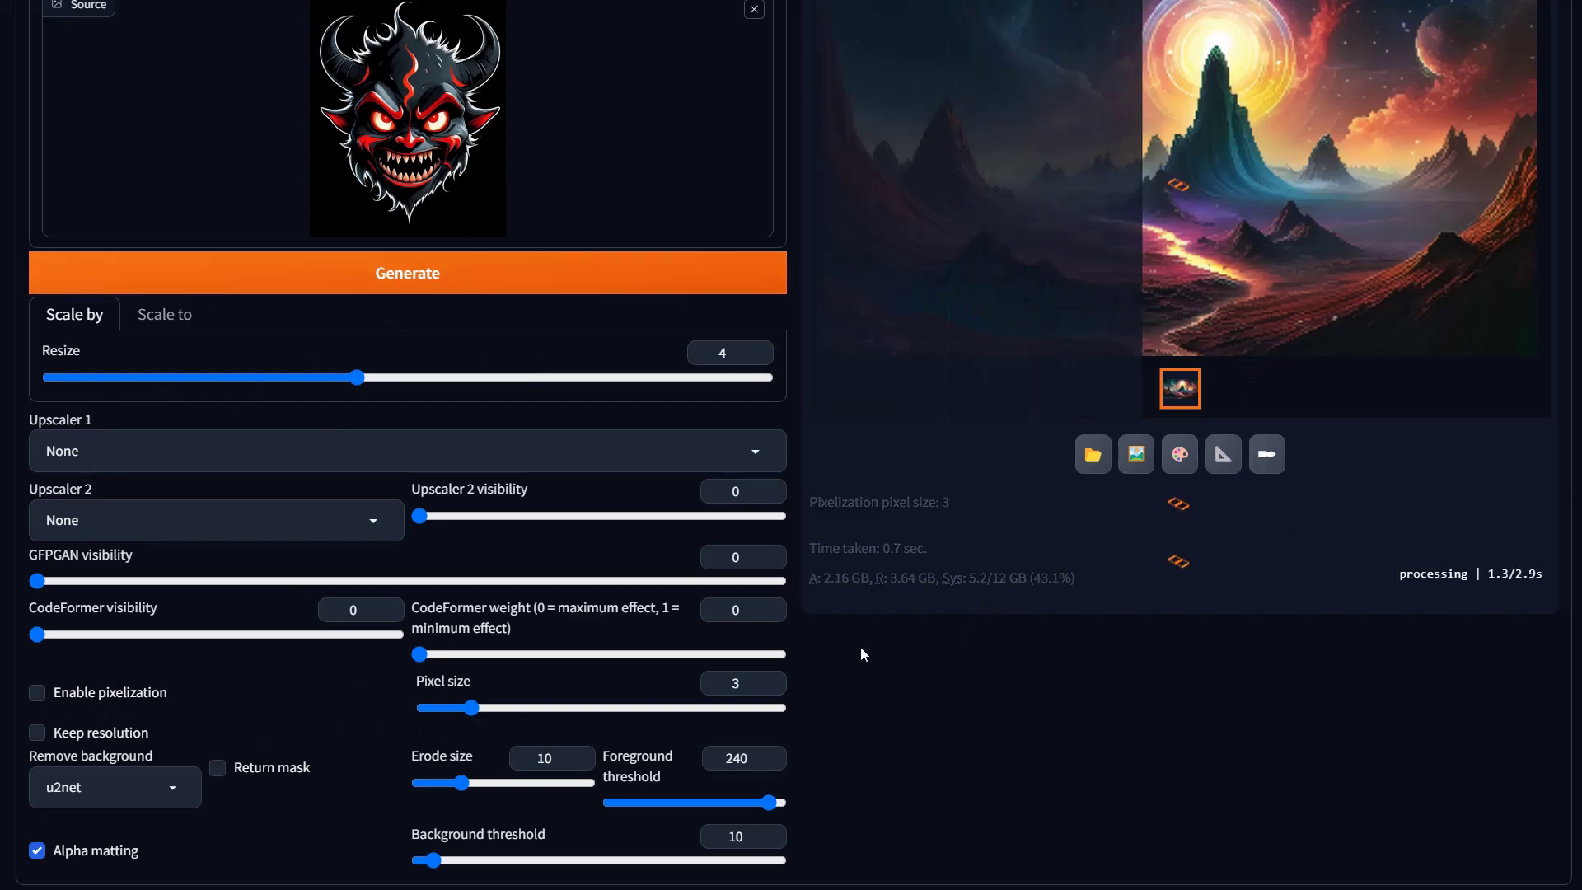
Examine the edges and horns of the u2net background removal result at full size.
scroll(825, 659, up, 2)
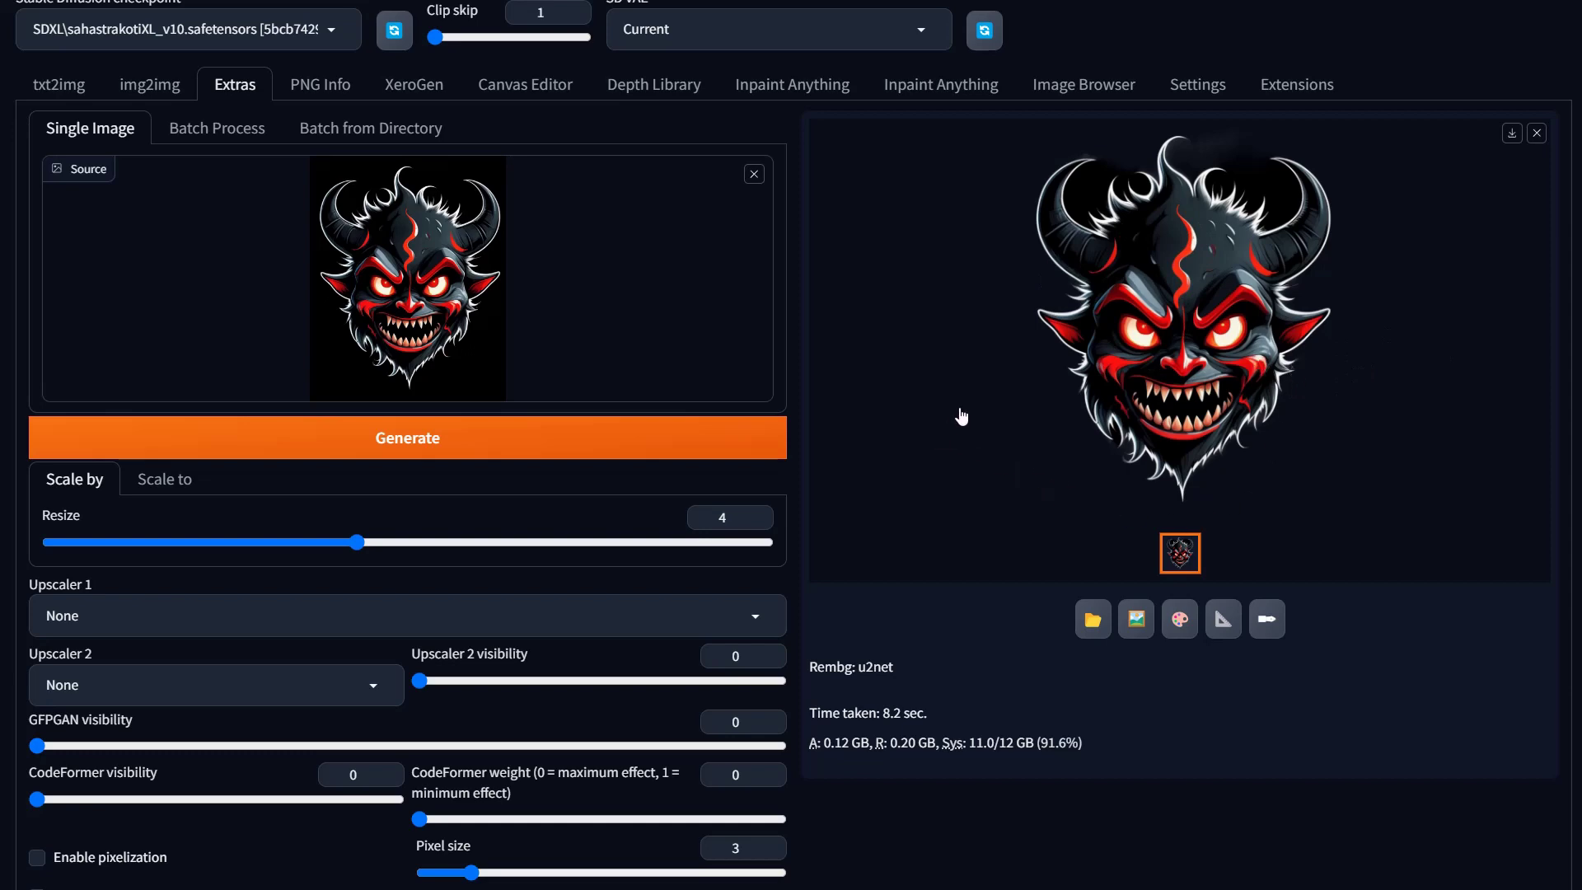
click(1199, 492)
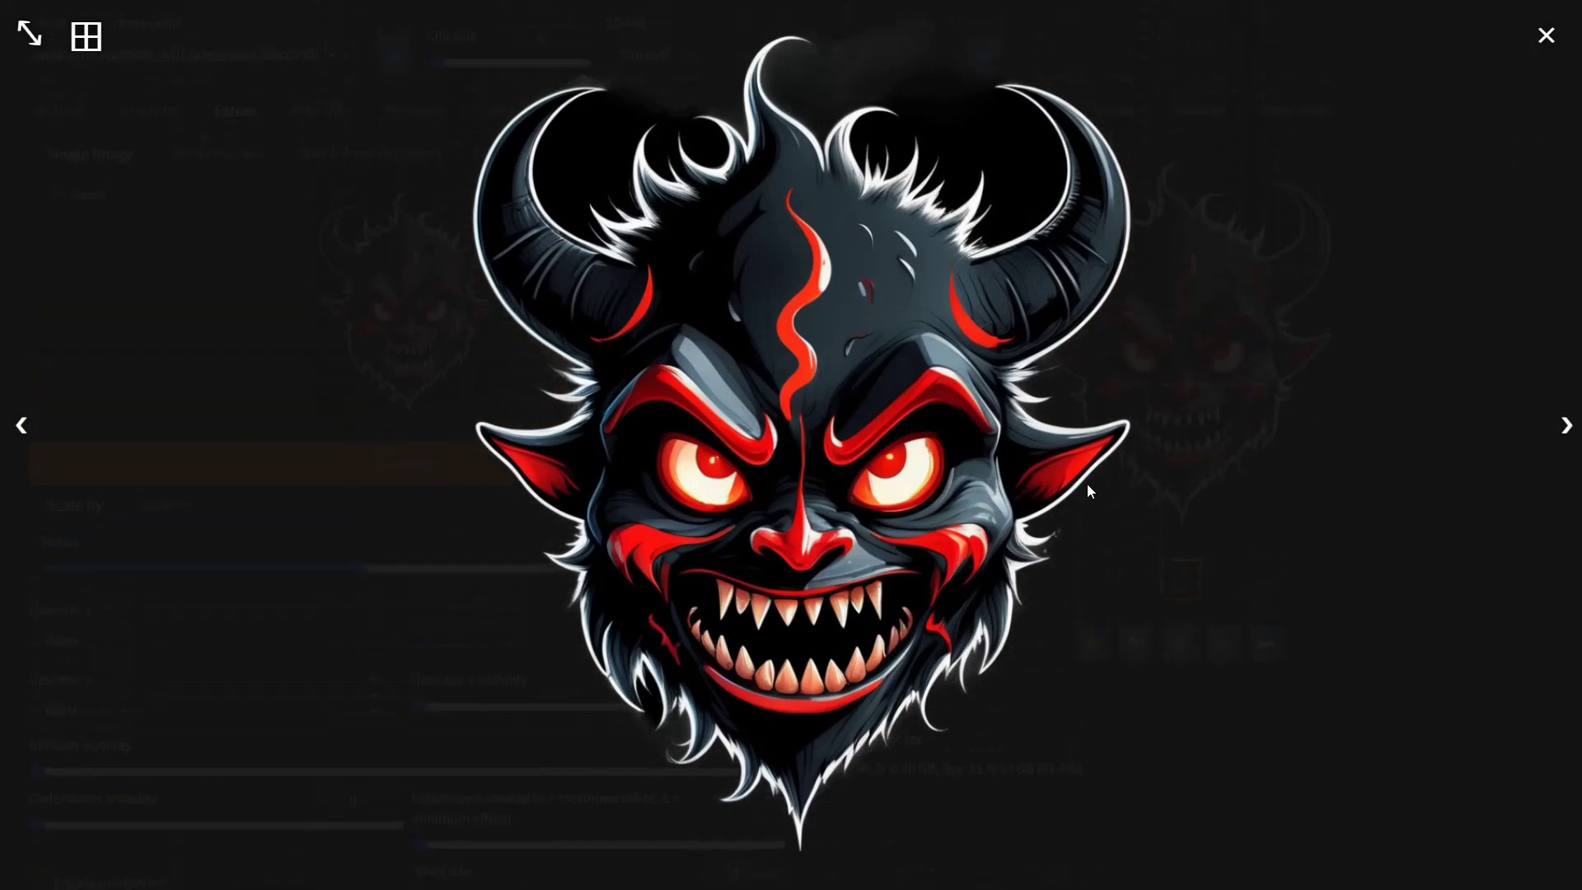
scroll(1086, 483, down, 3)
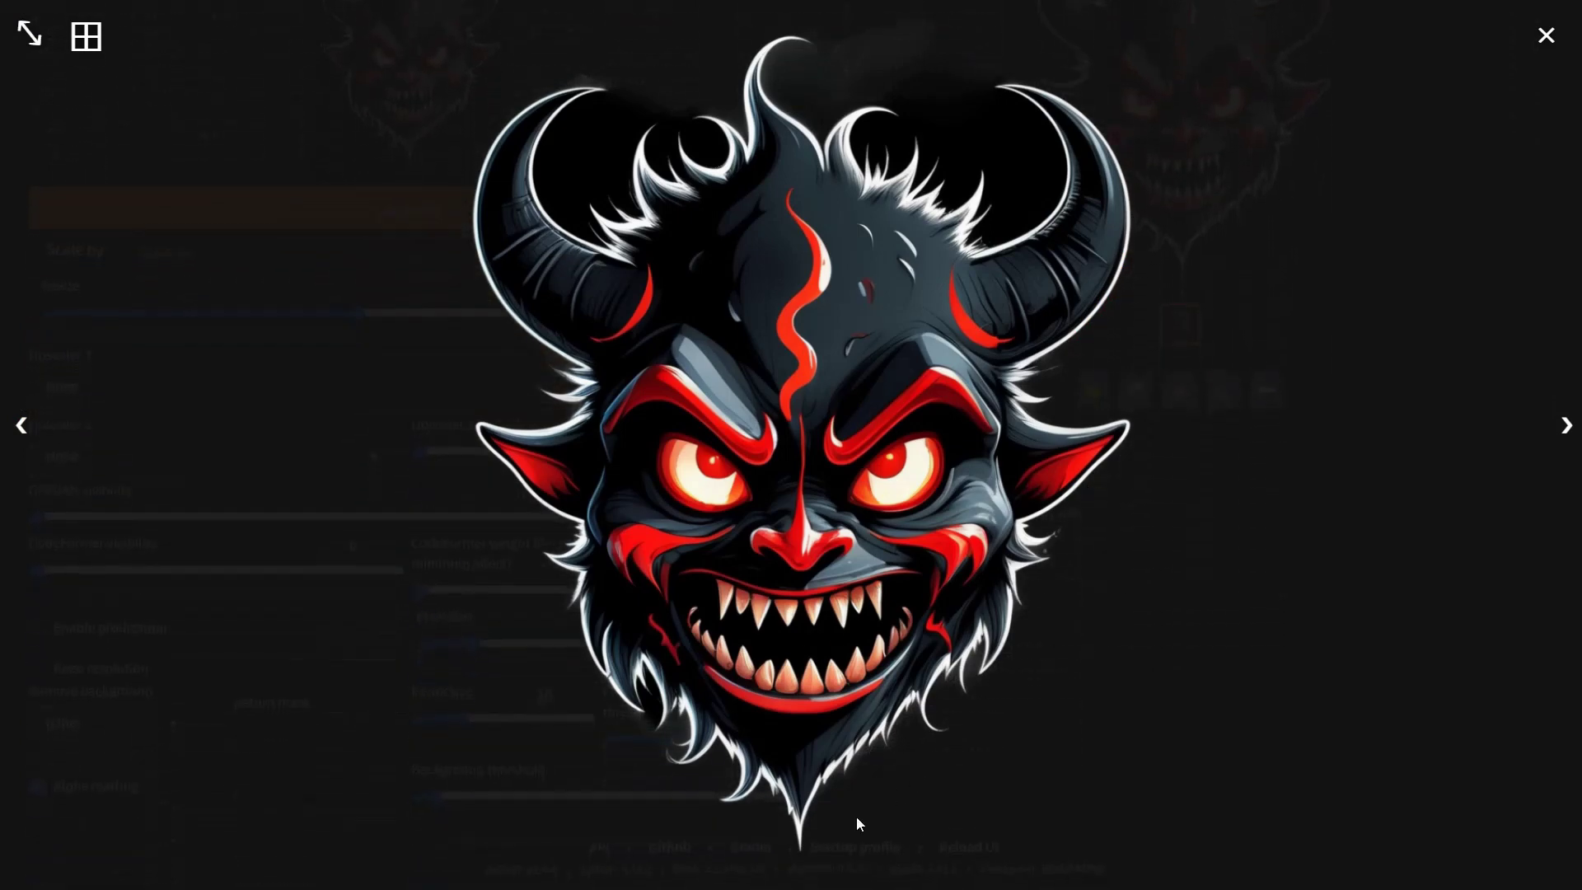
scroll(925, 783, up, 3)
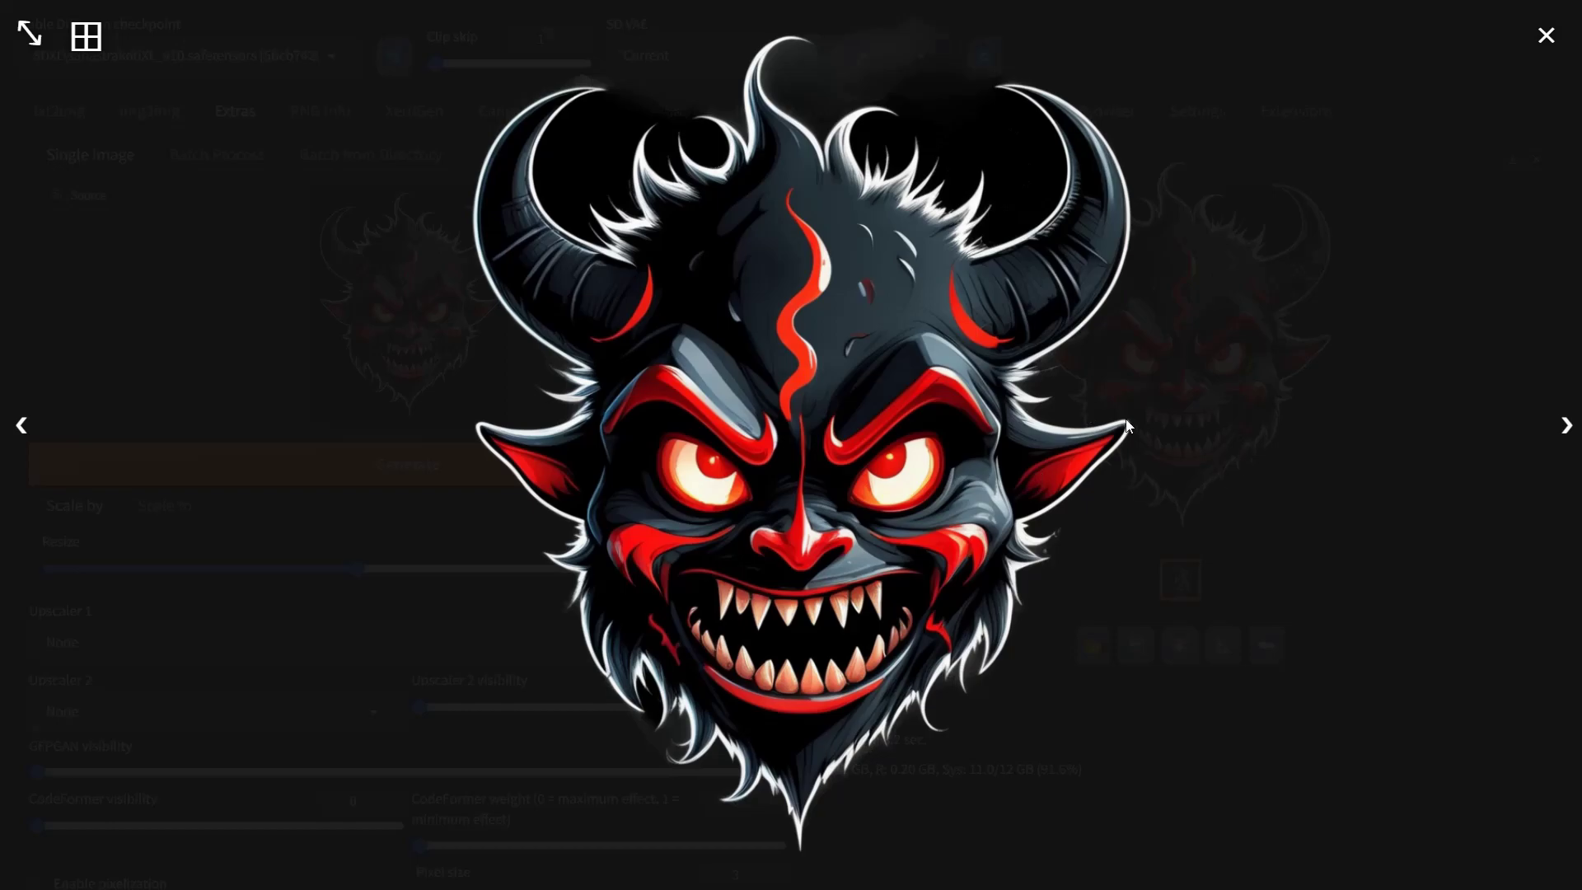
click(1150, 544)
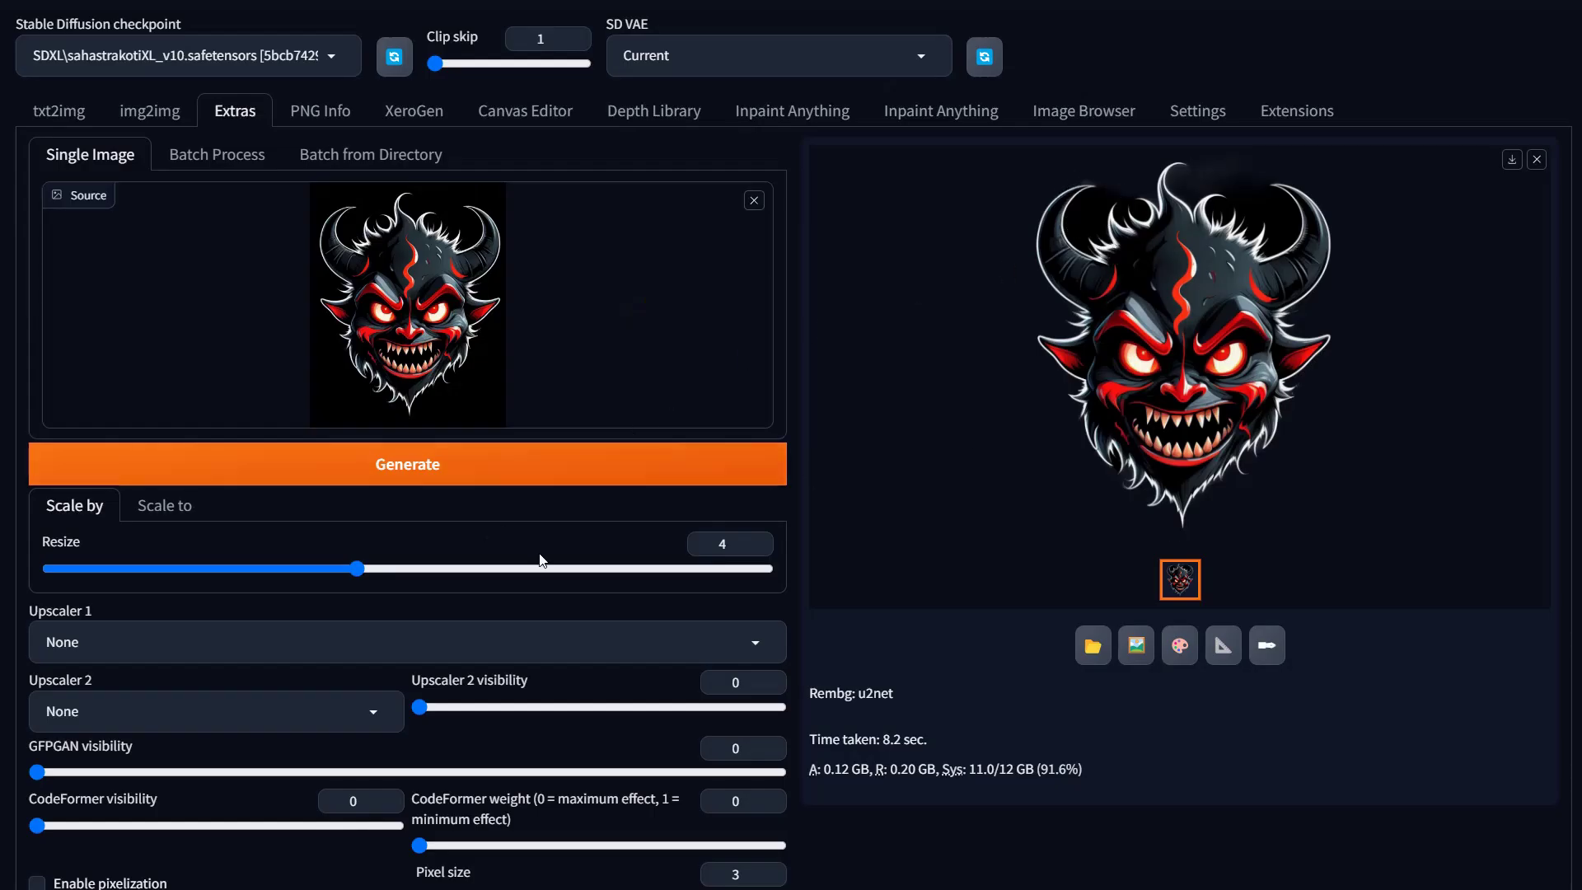
Run the background removal on the demon face with the u2netp model and check the result at full size.
scroll(824, 527, down, 3)
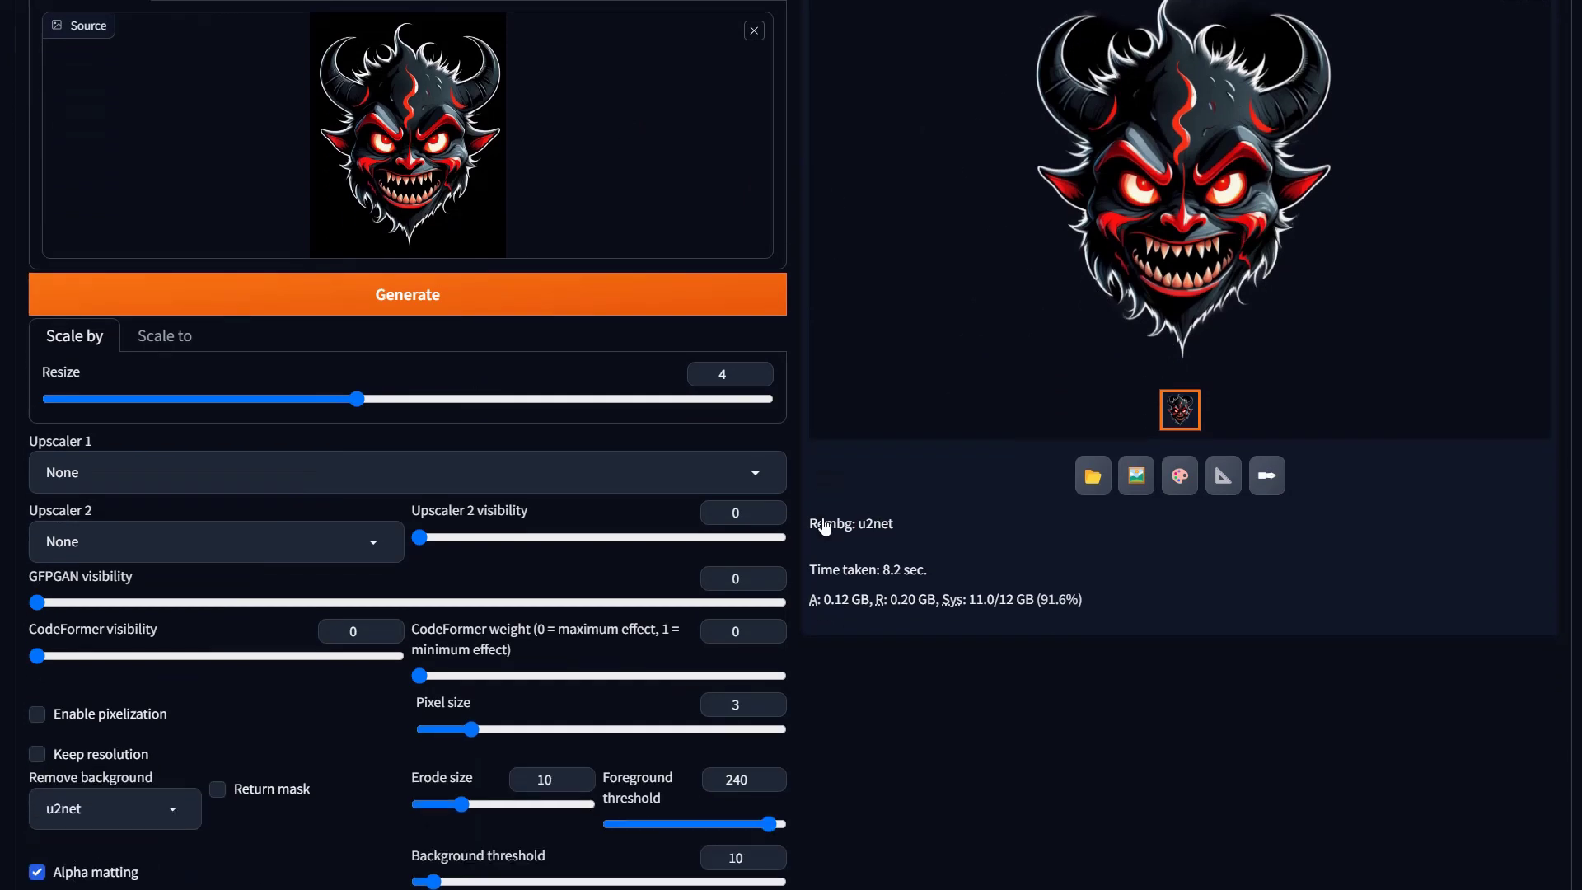
click(93, 733)
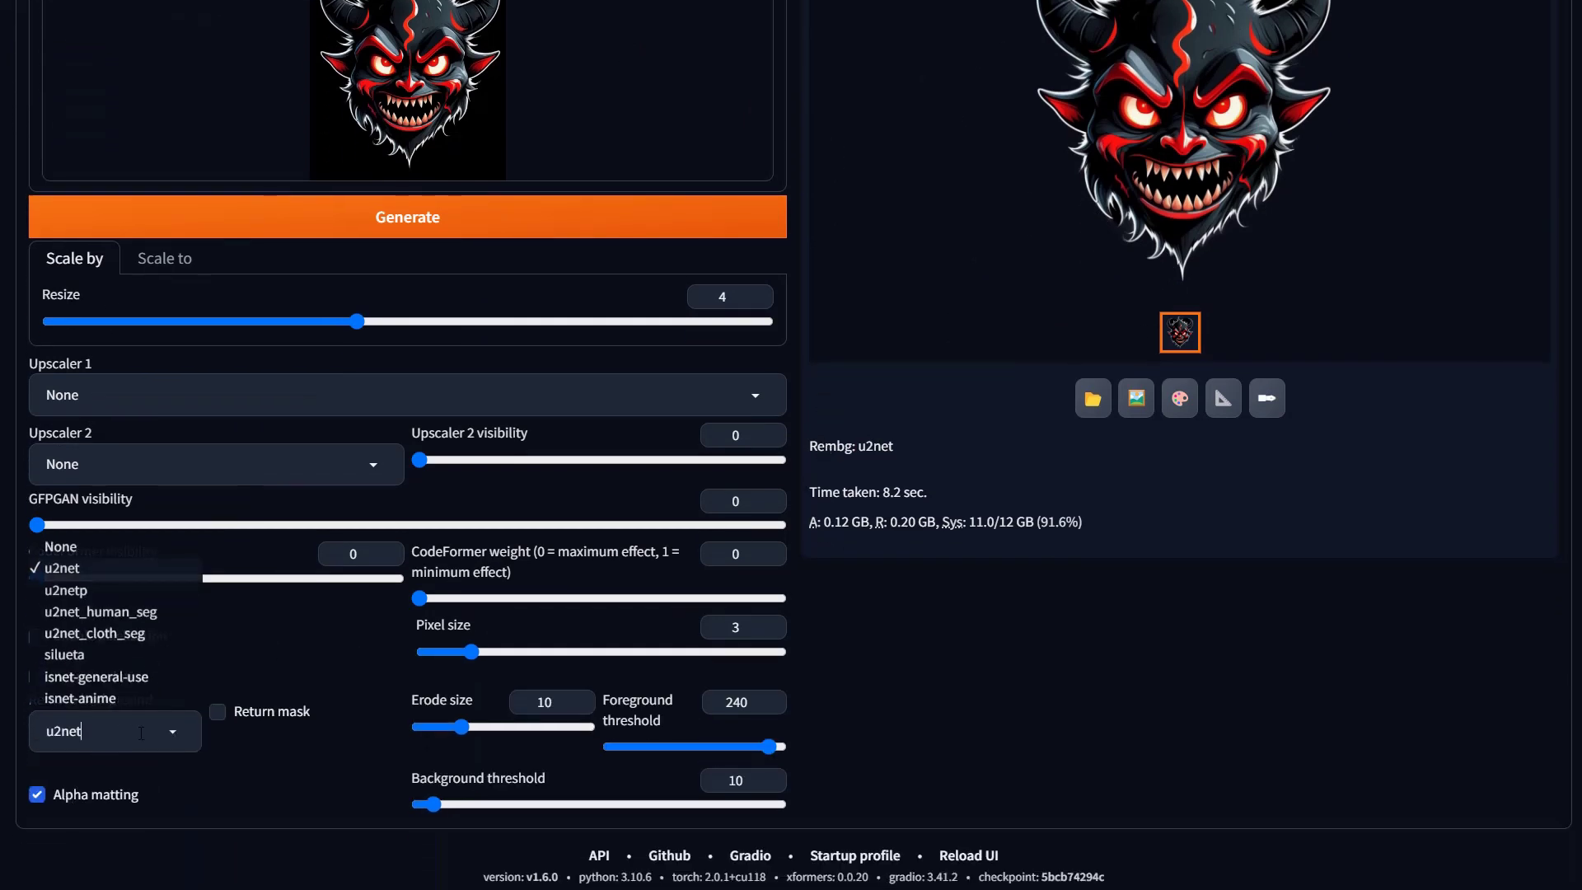
click(82, 592)
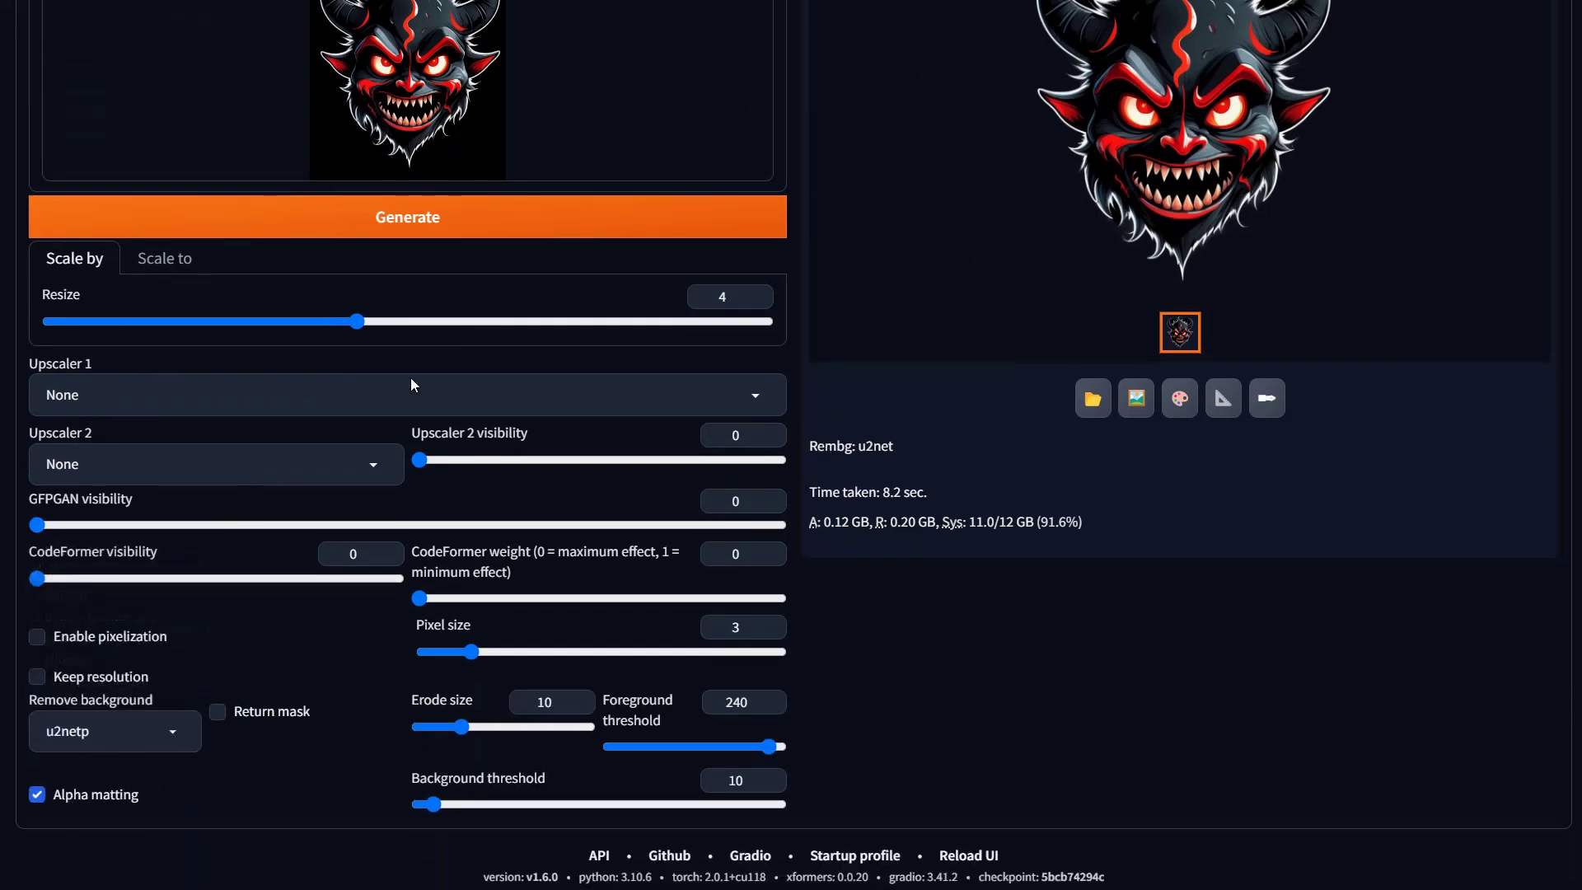
click(384, 231)
scroll(1362, 622, up, 3)
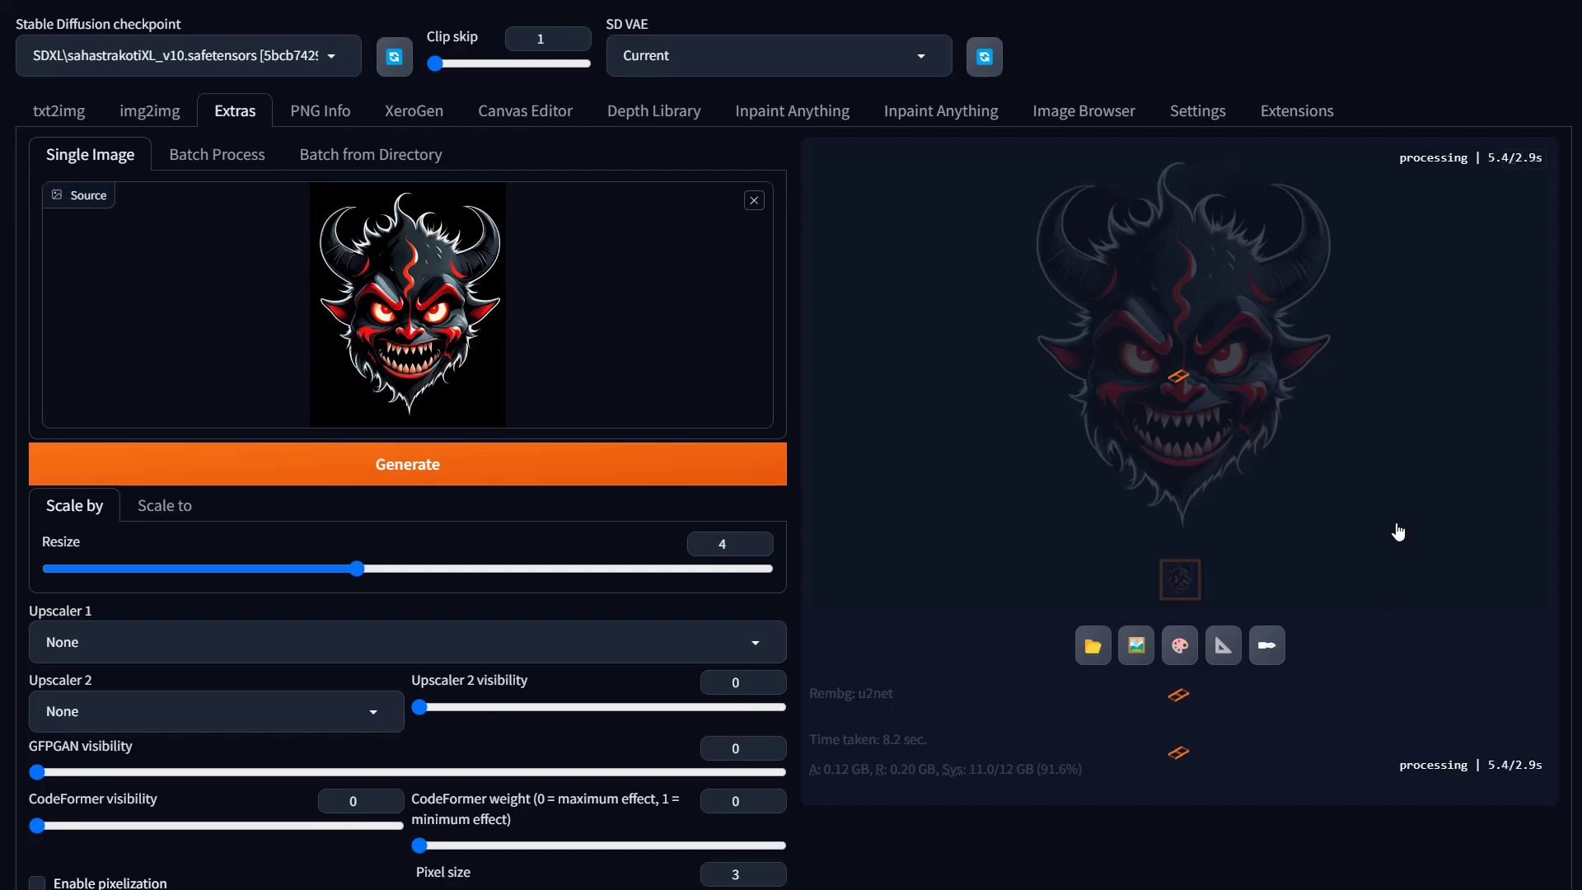
click(1270, 321)
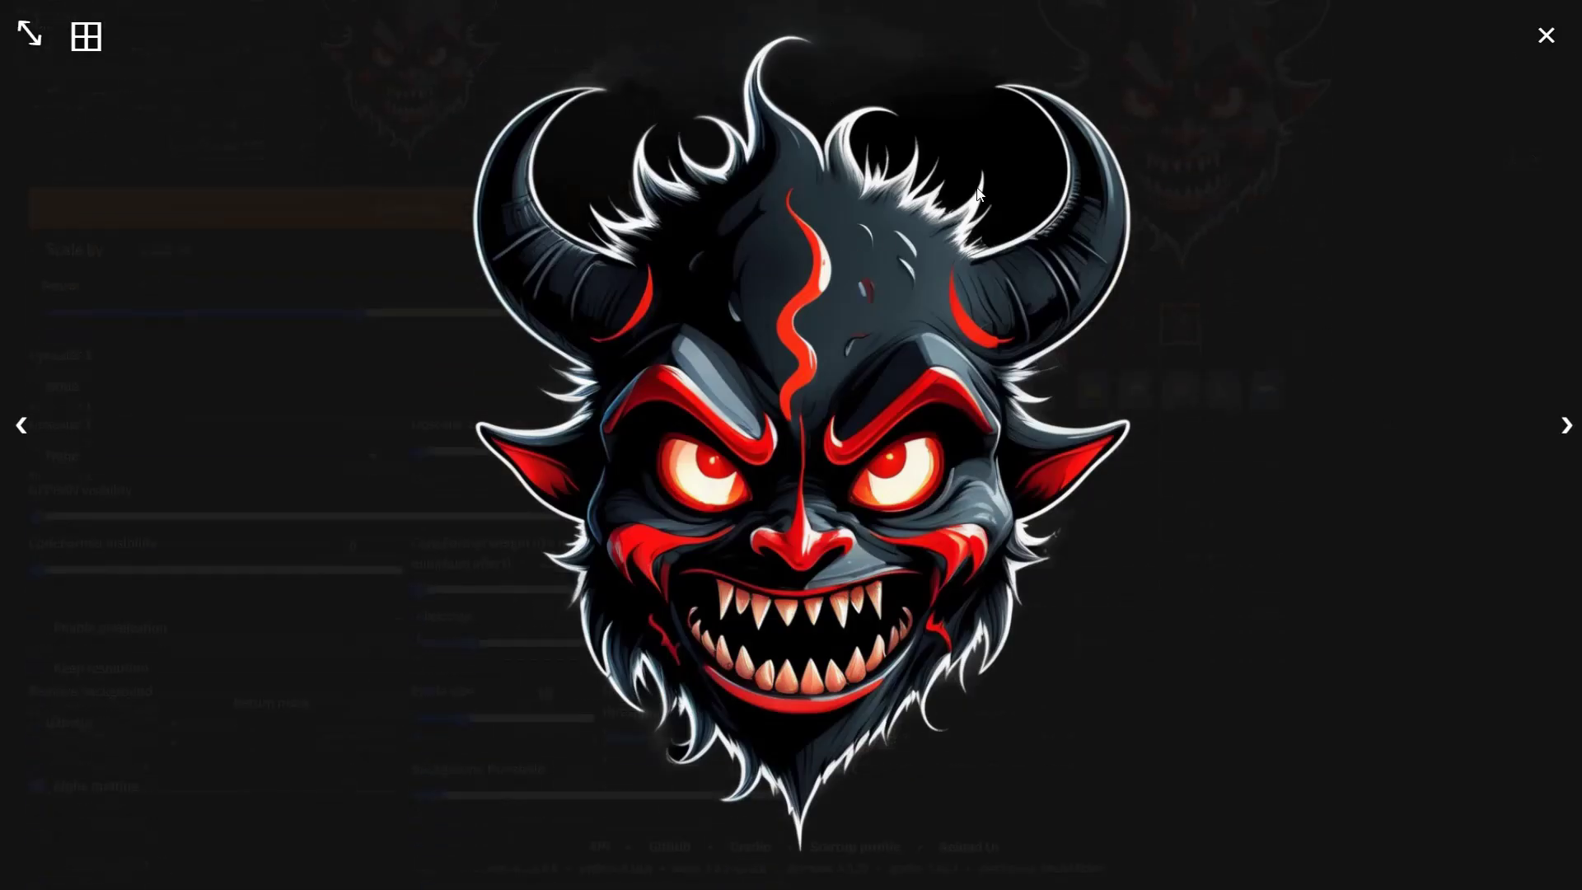
click(952, 274)
Generate the demon face cutout again with isnet-general-use as the background removal model.
scroll(135, 749, down, 3)
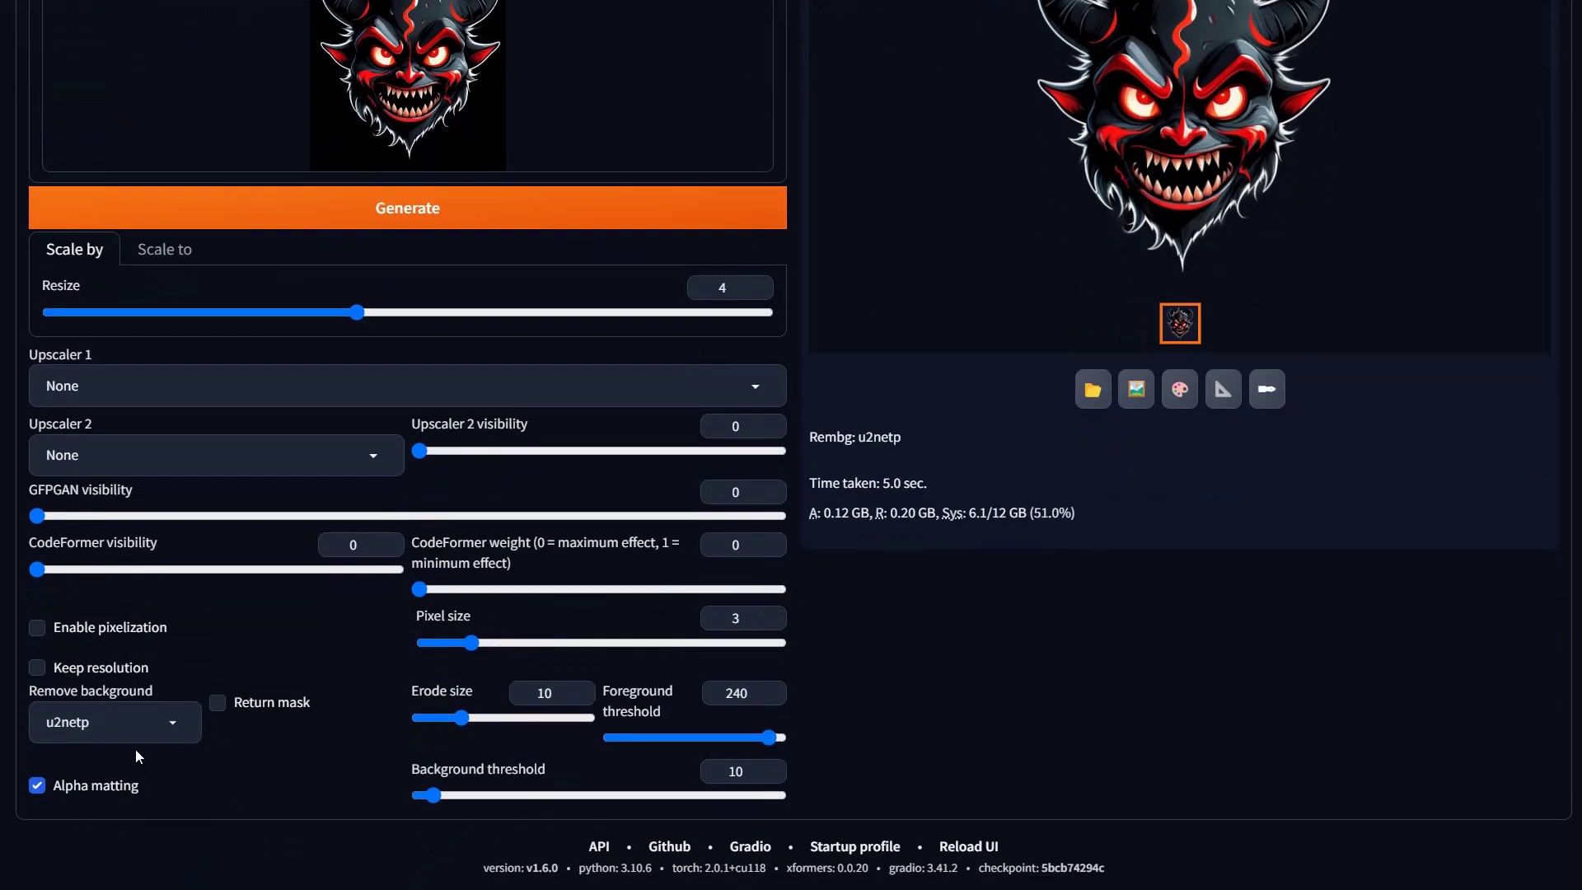
click(175, 724)
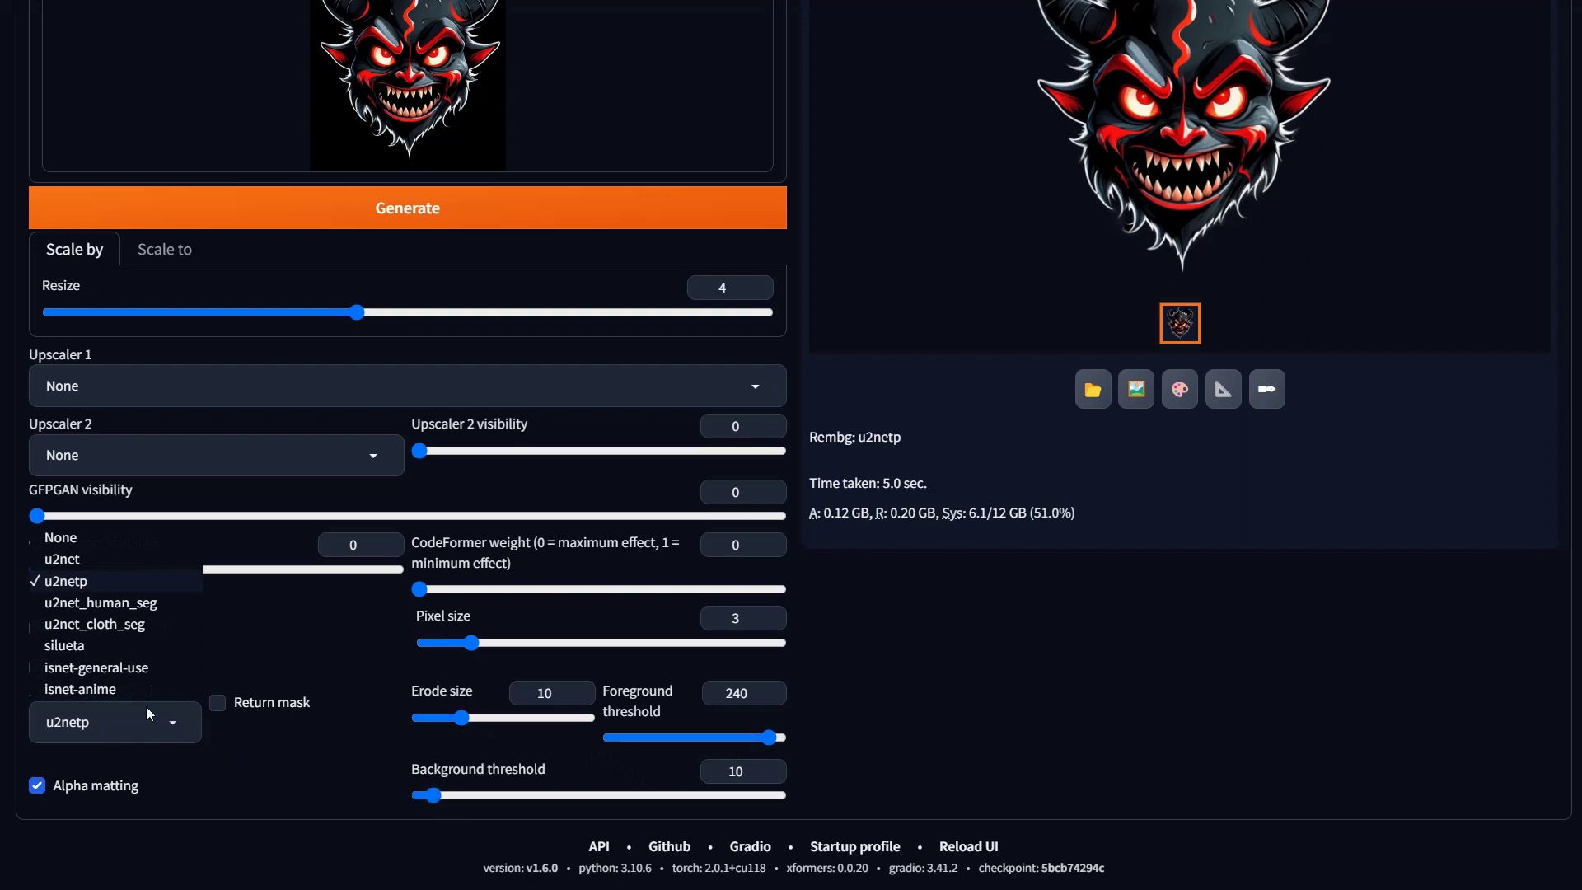
click(93, 667)
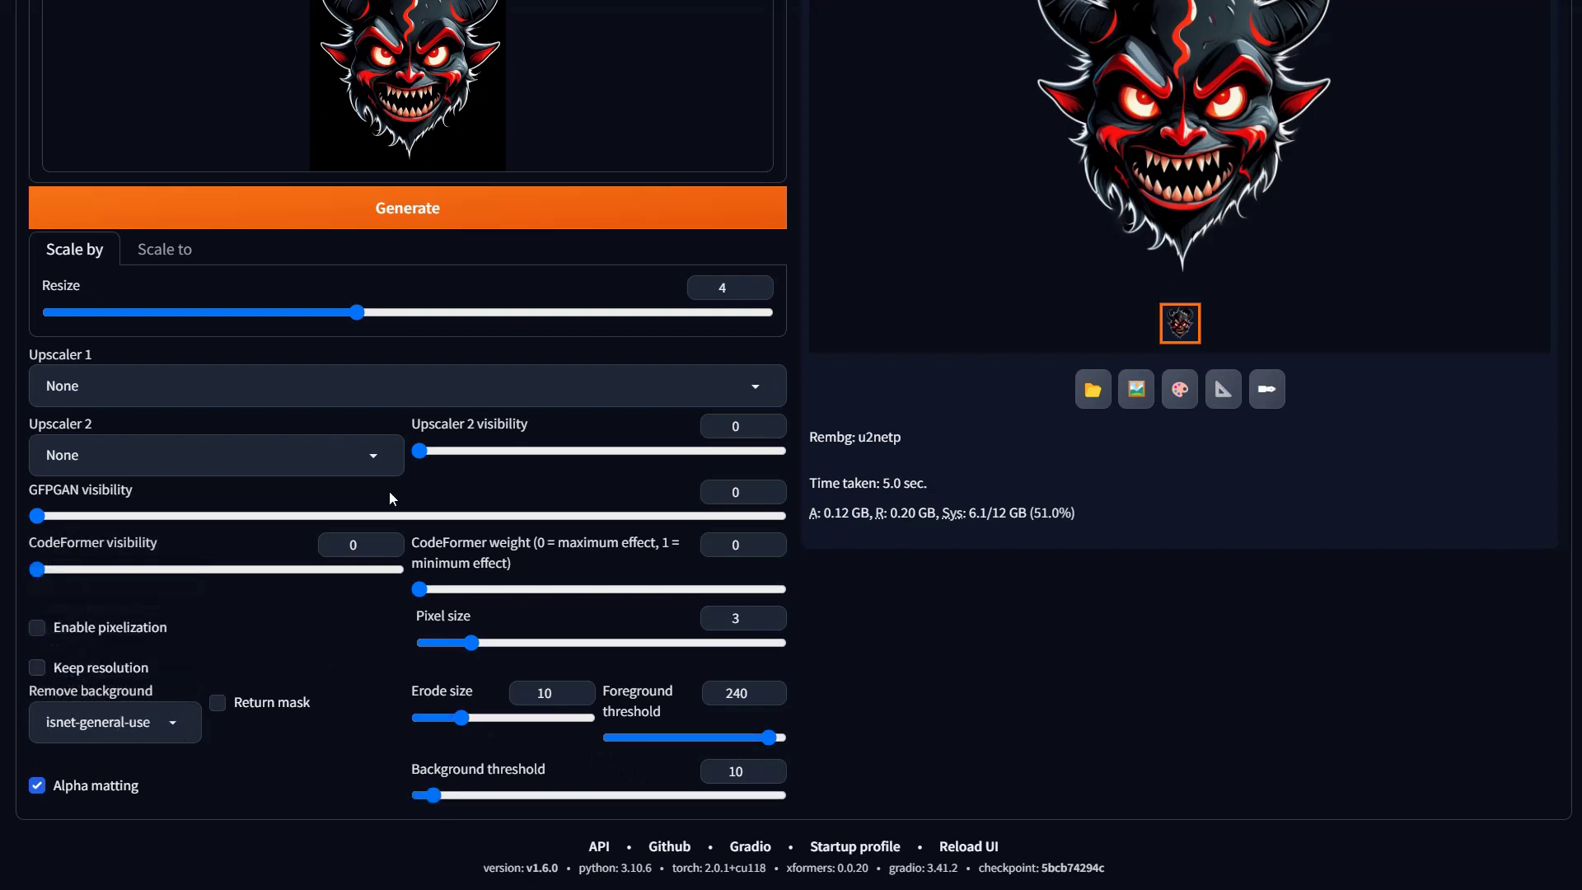
click(428, 210)
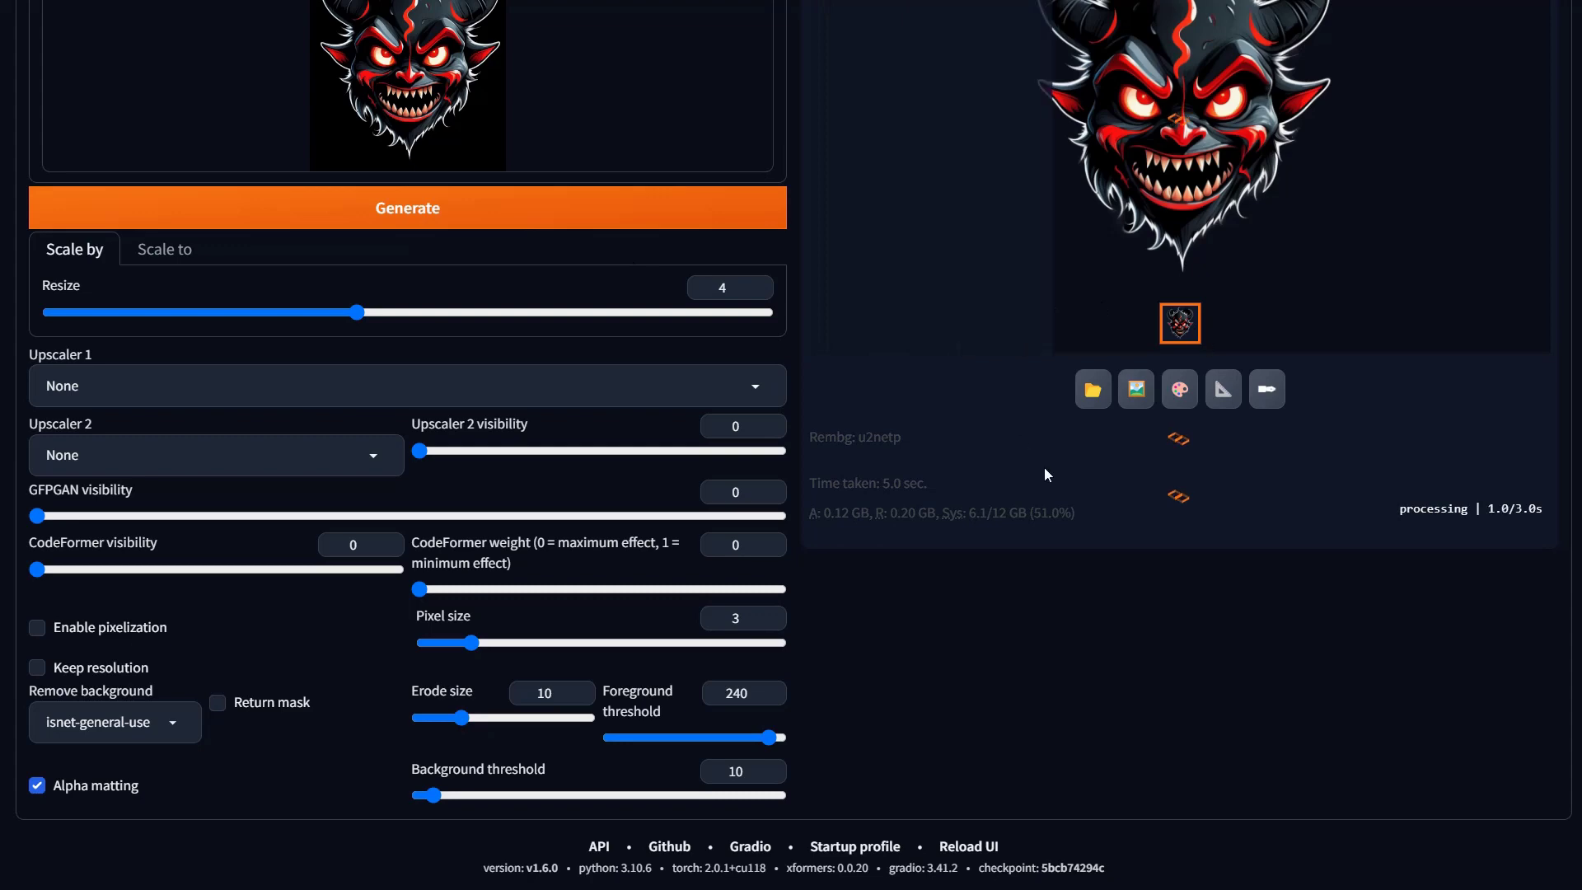
Examine the isnet-general-use cutout at full size and review it against the source image and the background removal settings.
scroll(1189, 660, up, 3)
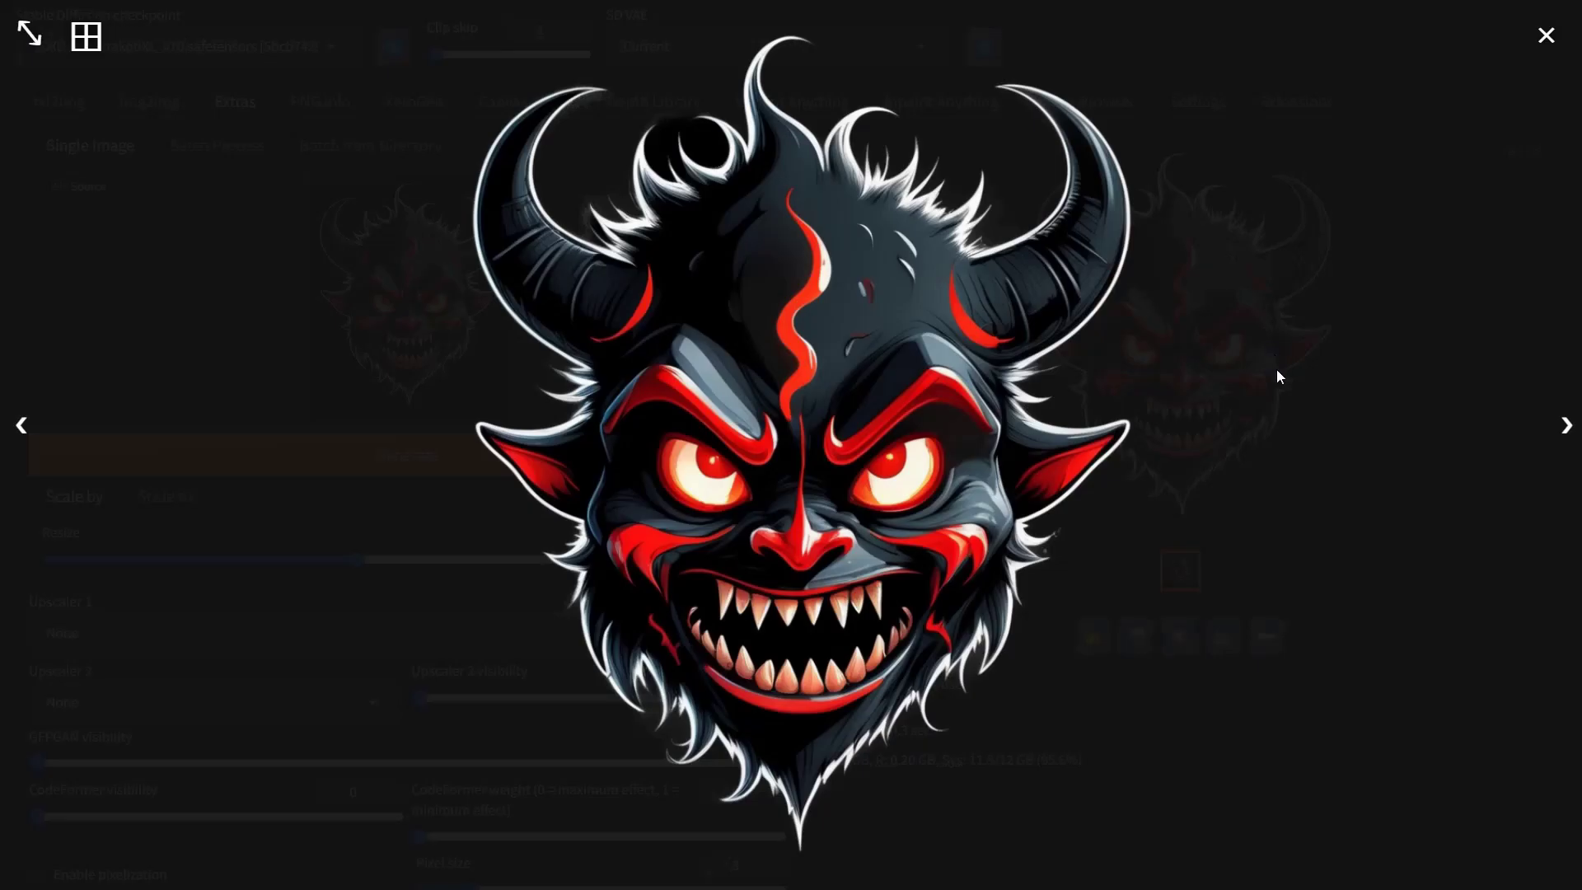
click(1280, 369)
scroll(1258, 461, down, 2)
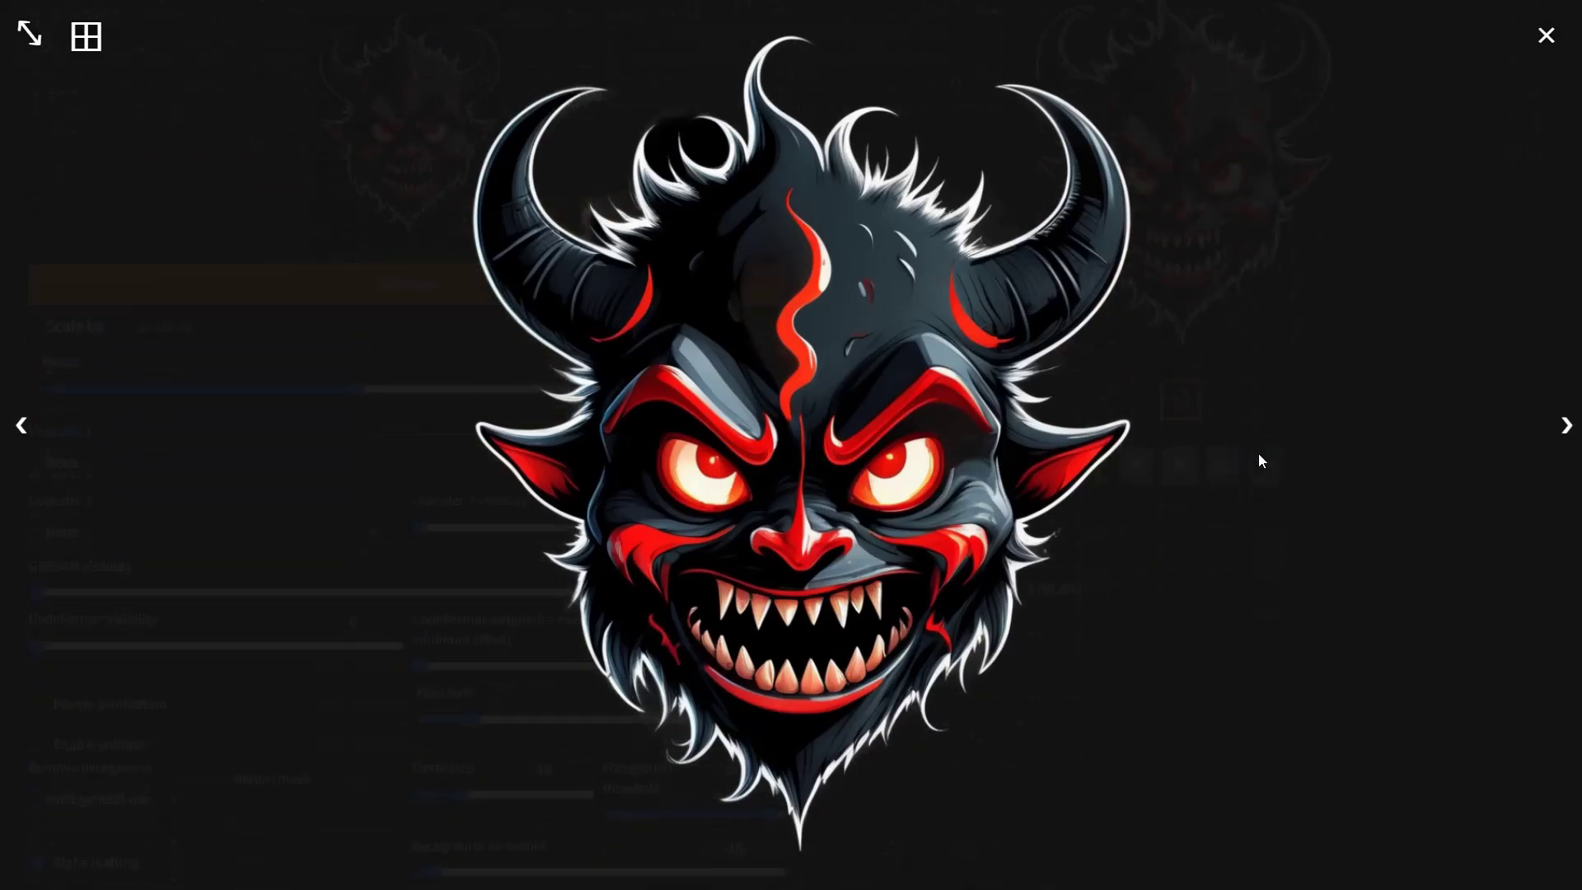
scroll(1258, 455, down, 1)
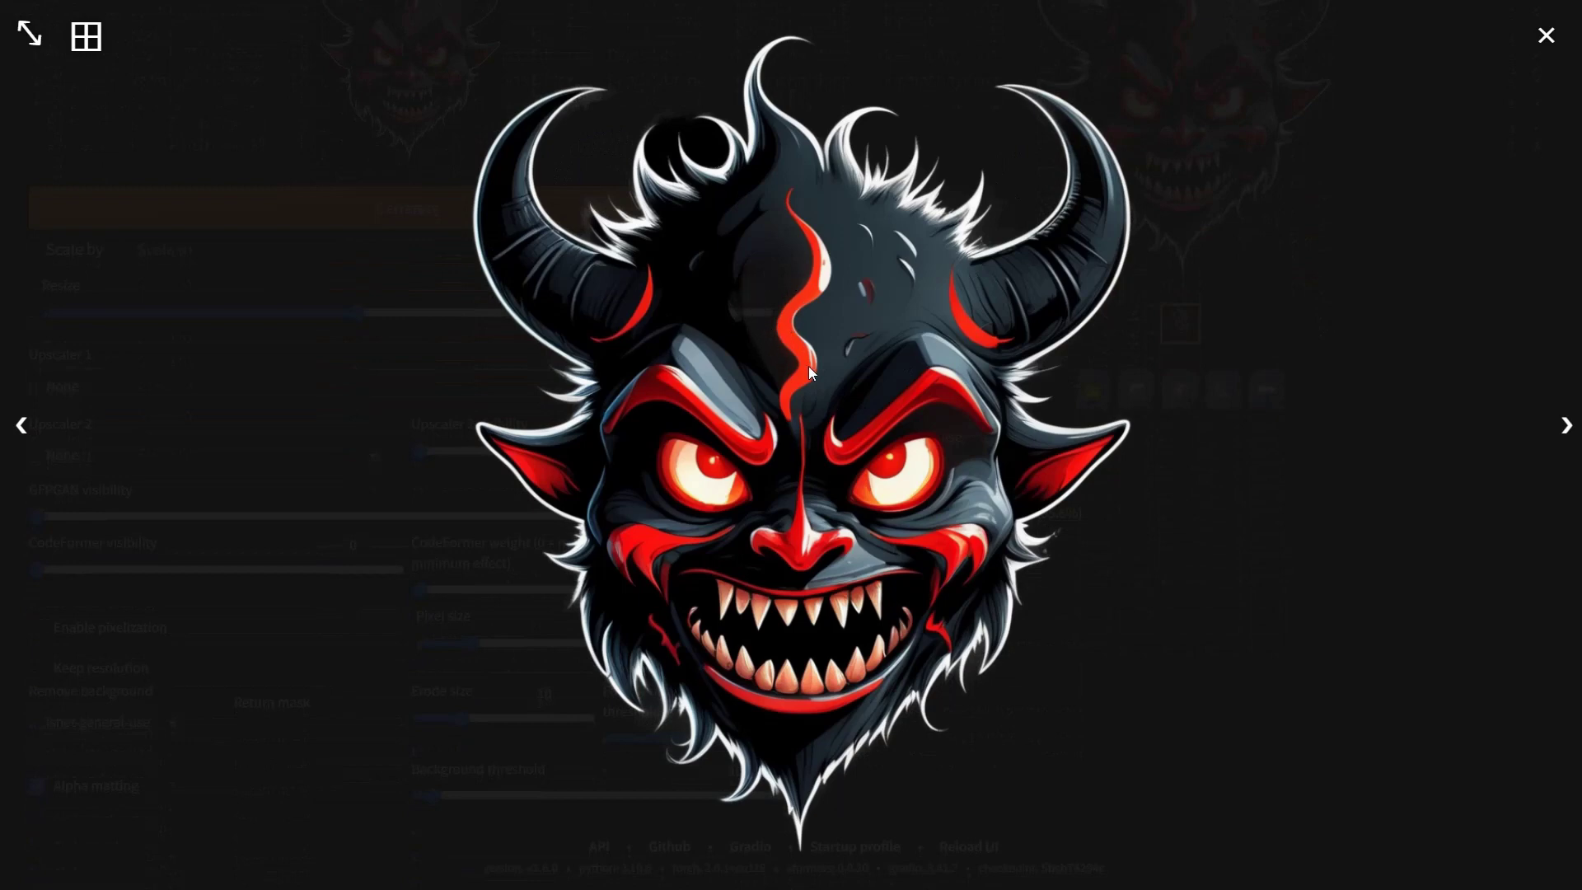
scroll(820, 383, up, 3)
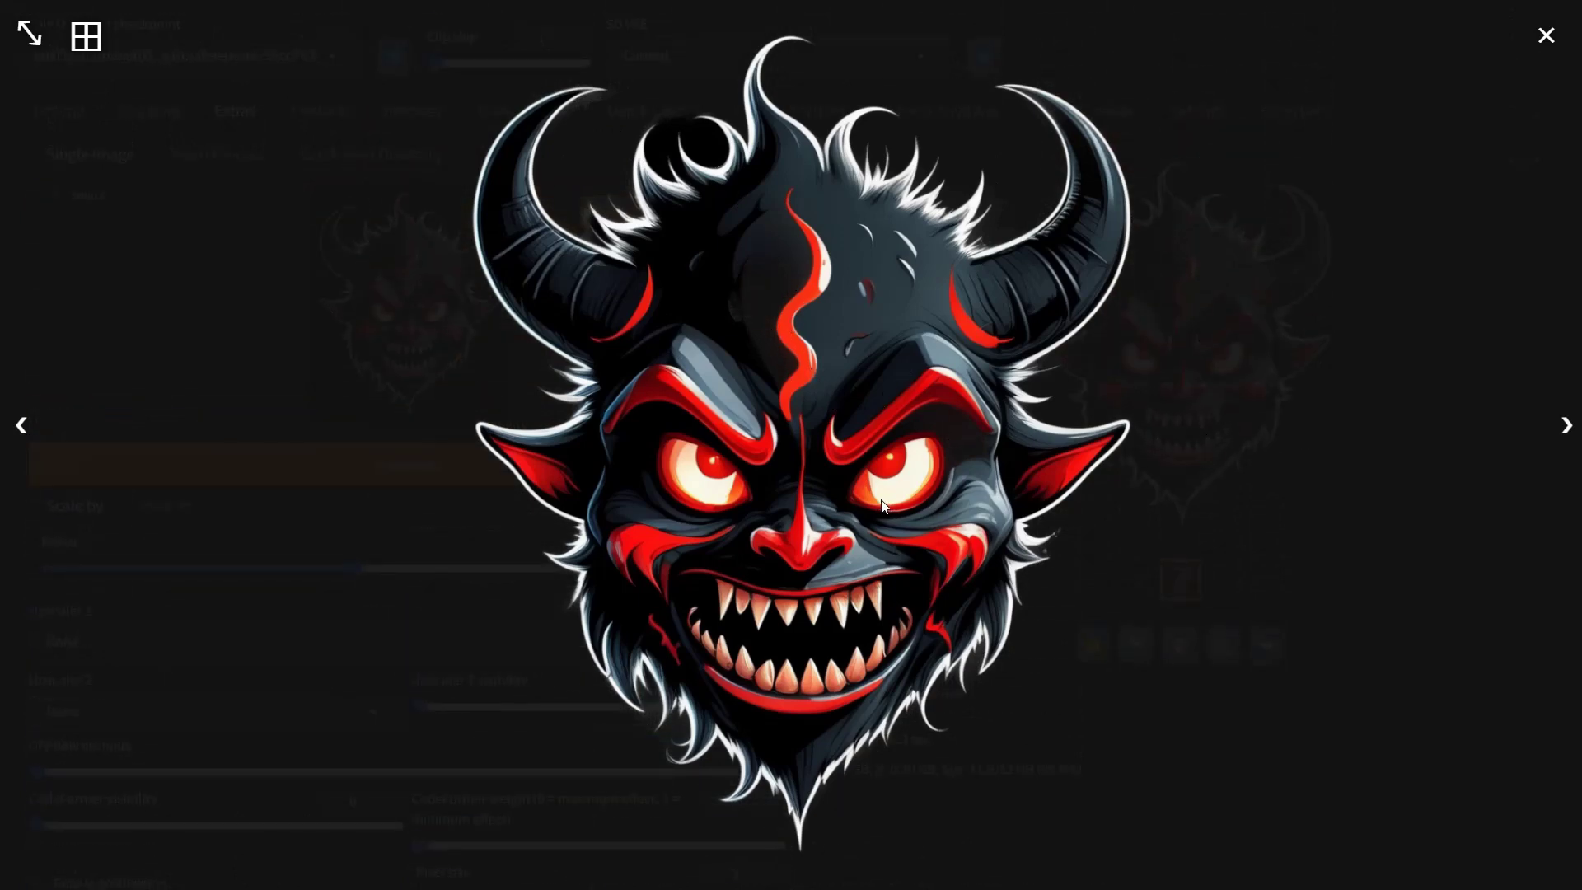
scroll(792, 675, down, 3)
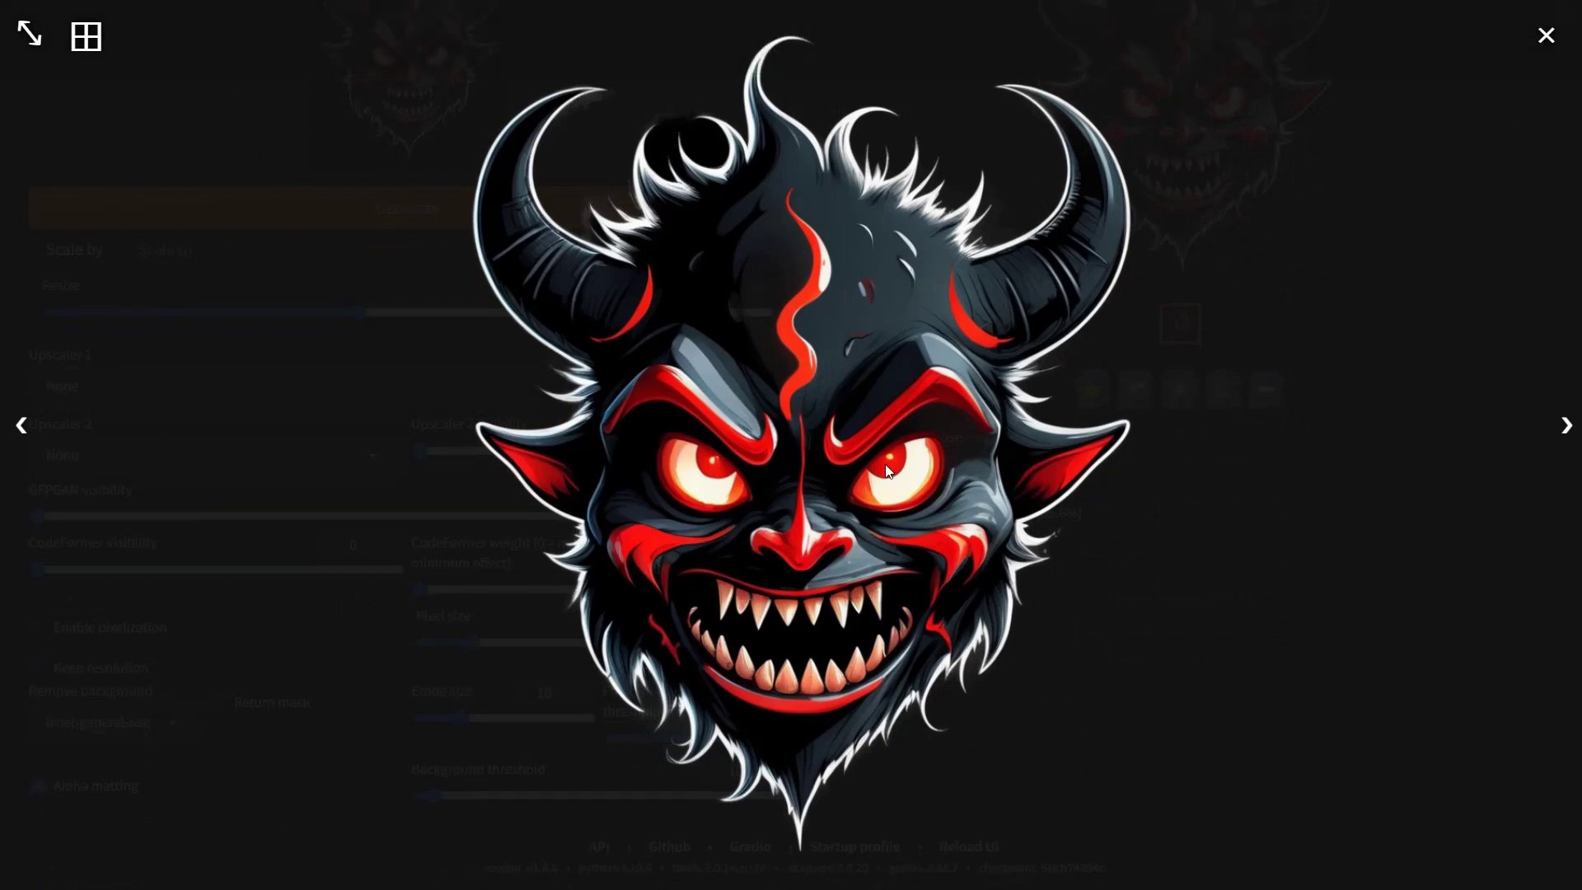
click(838, 488)
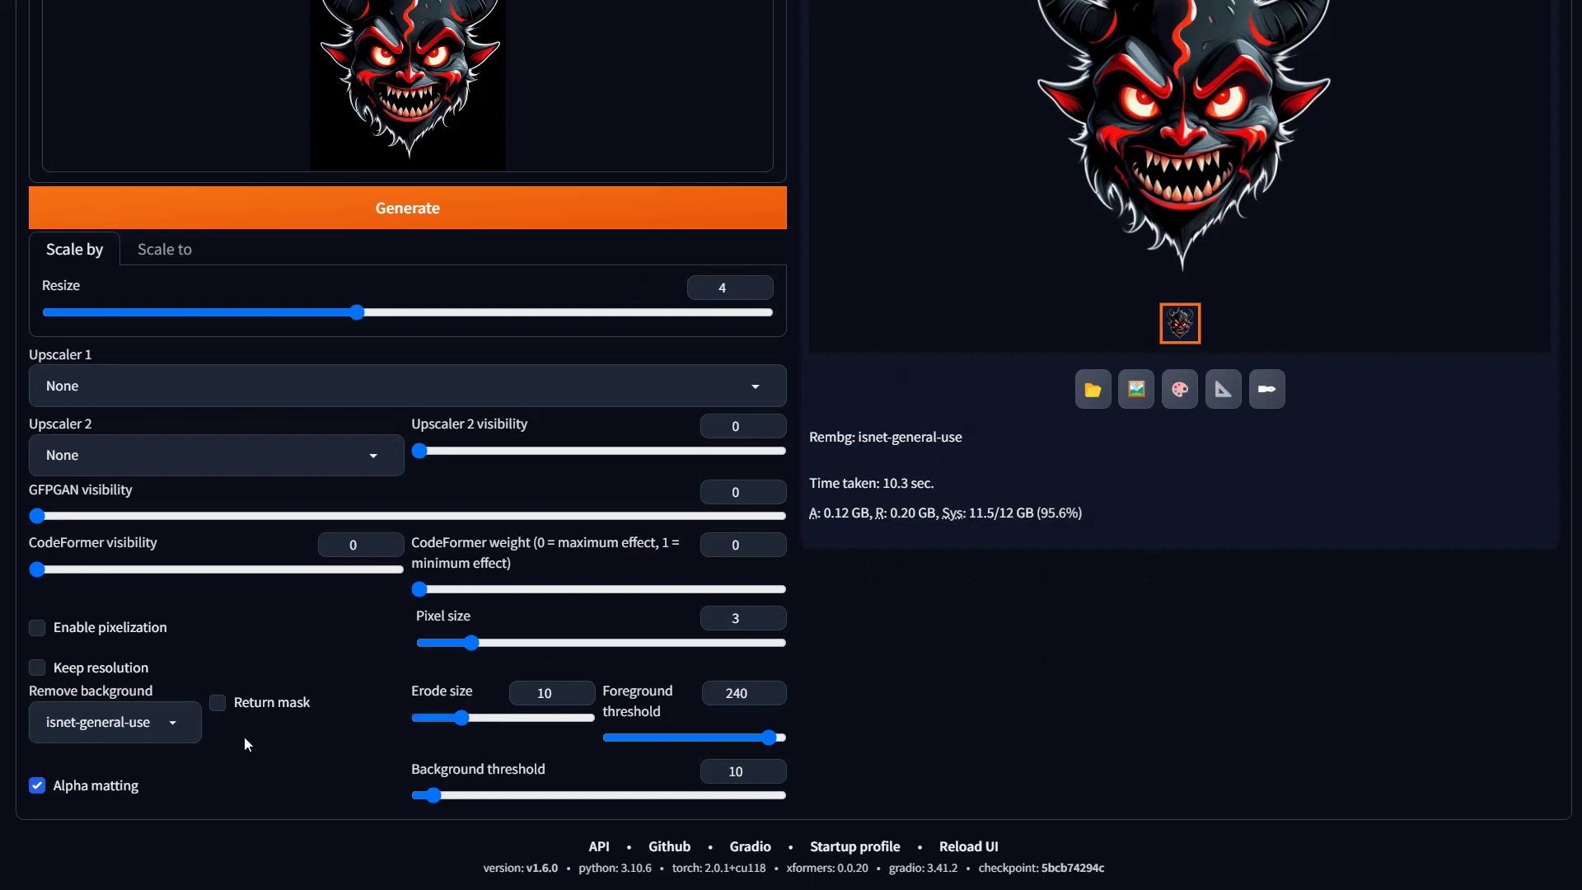
scroll(436, 554, up, 3)
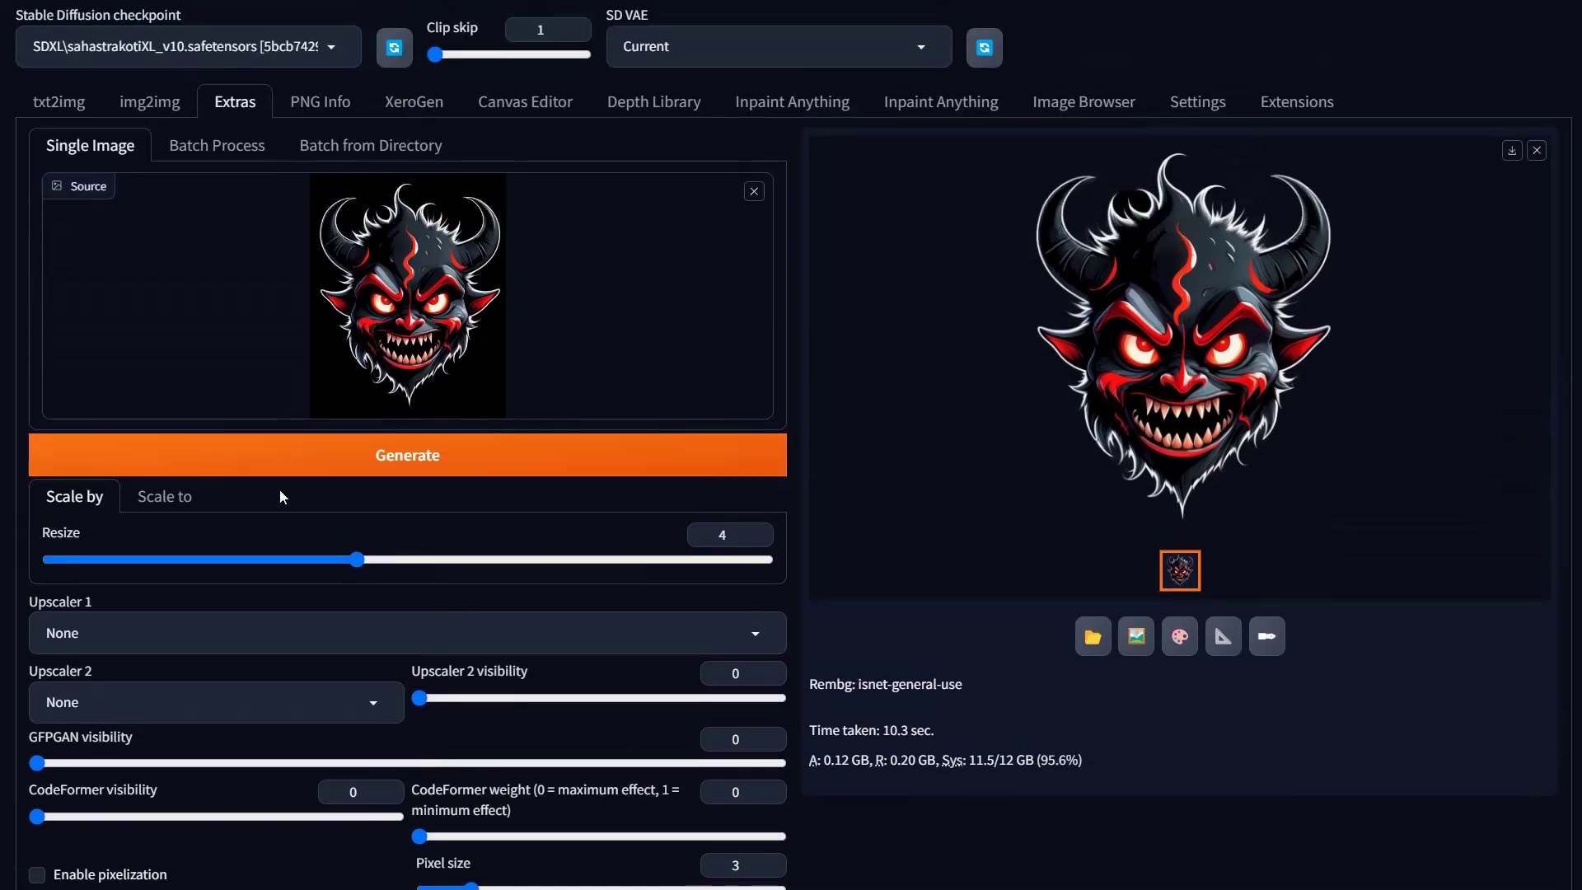
scroll(392, 654, down, 3)
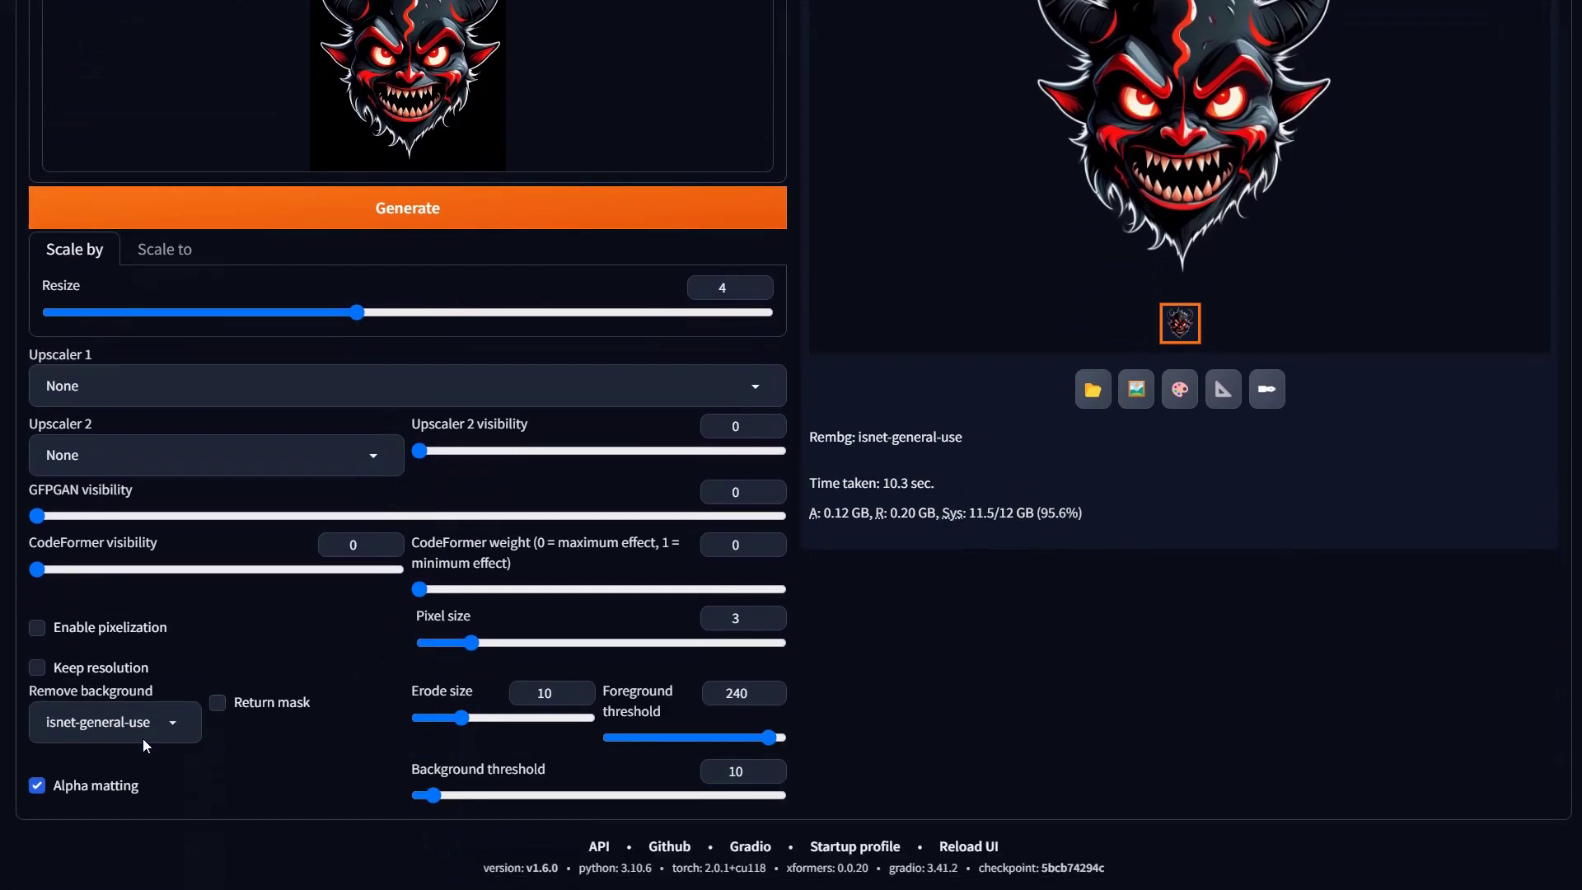
scroll(247, 404, up, 3)
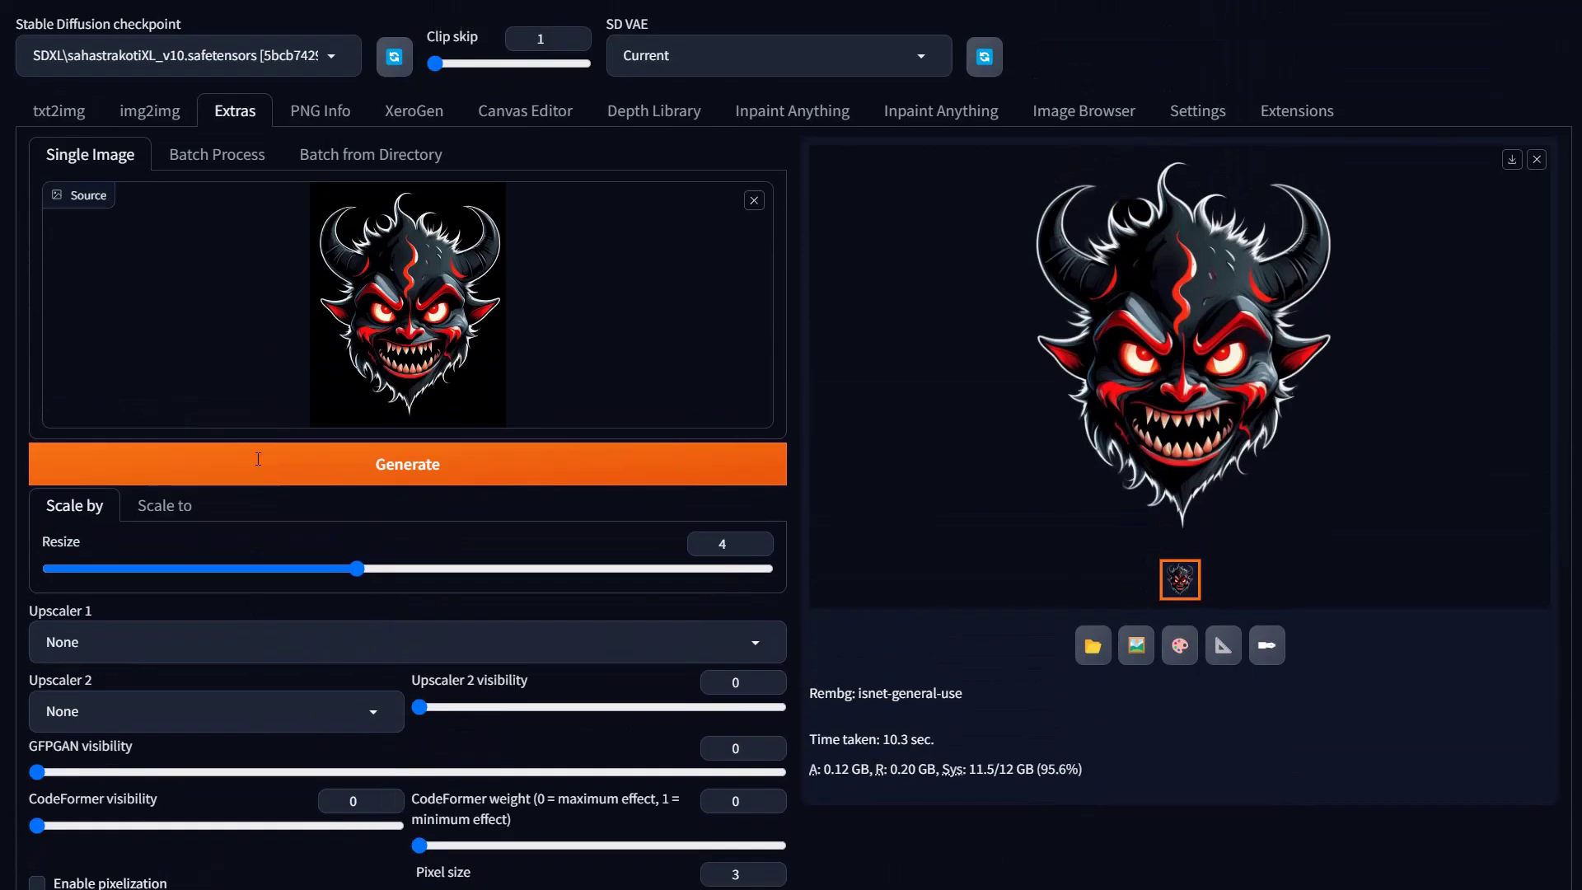
View the PNG Info page and open the picture of the man in the blue cap in the Image Browser.
click(321, 112)
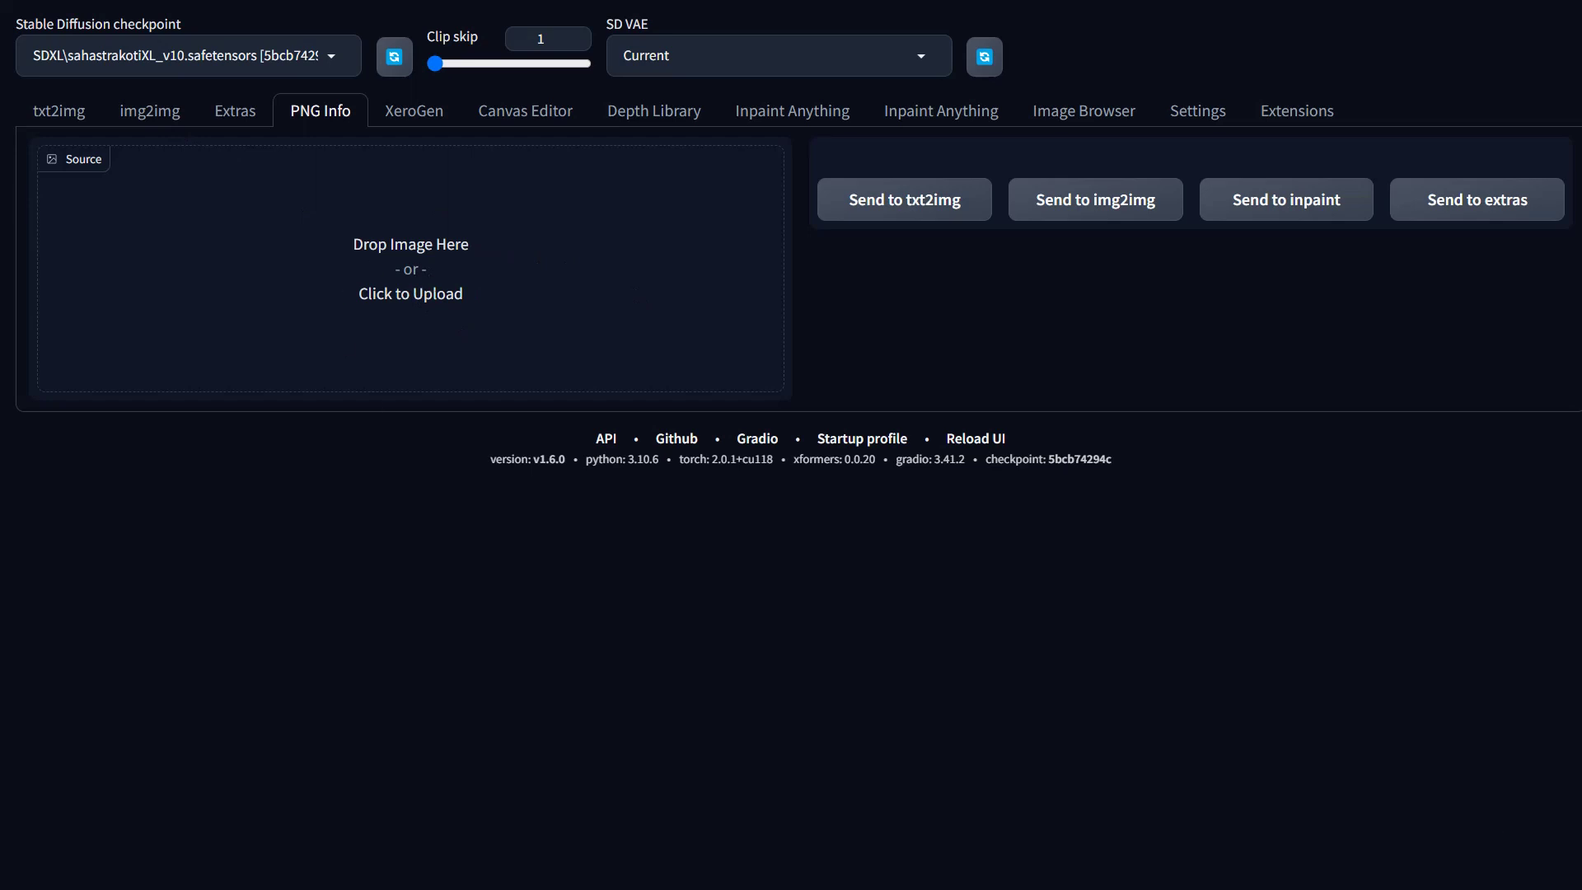
click(1102, 116)
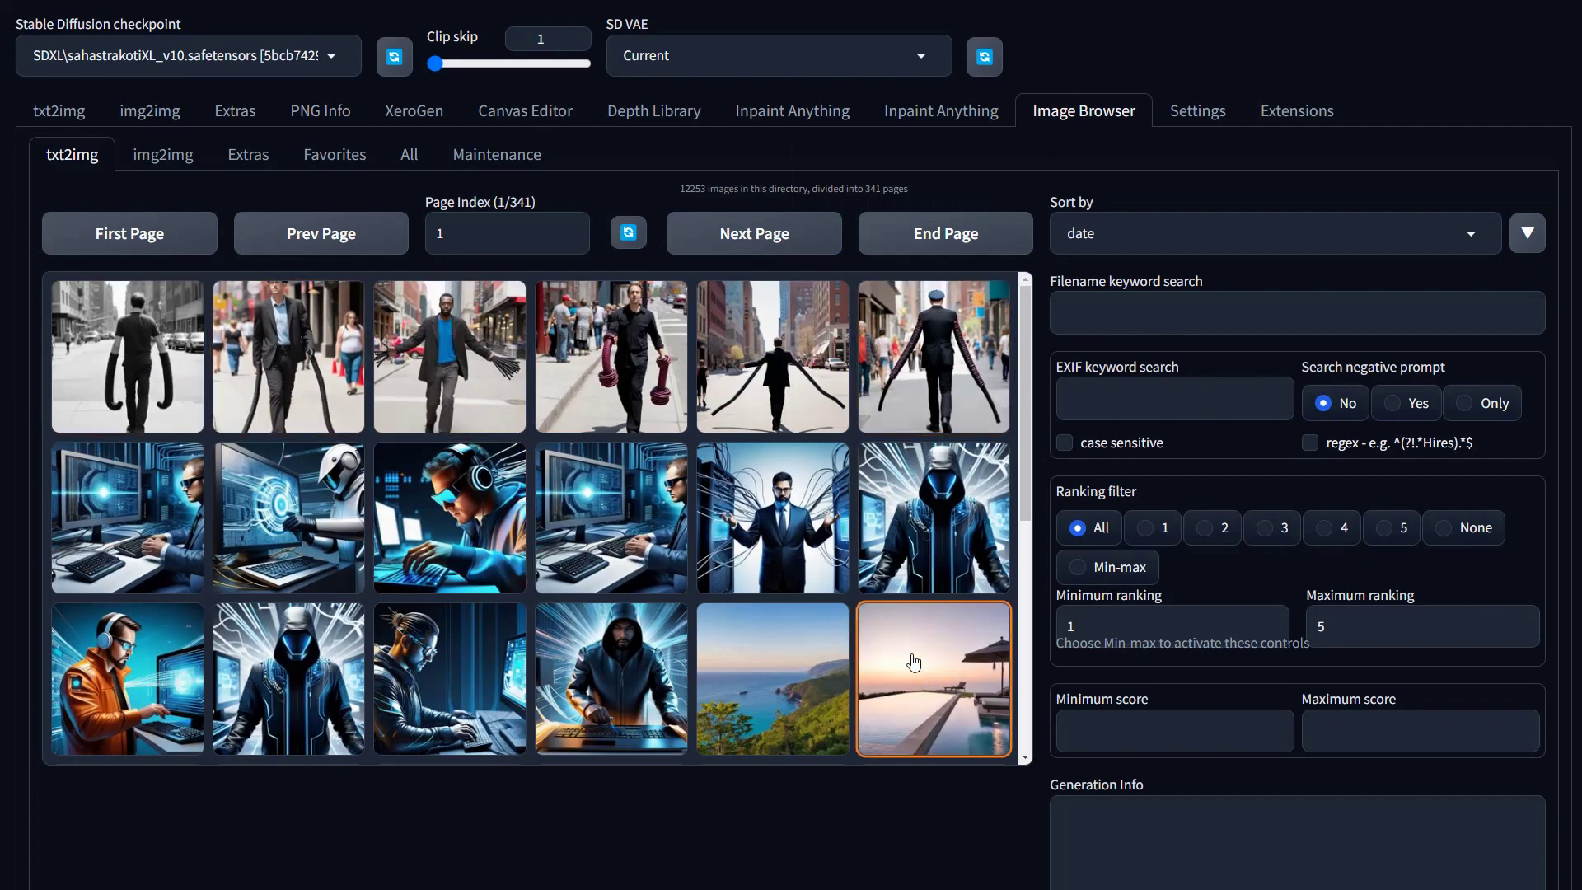
click(896, 375)
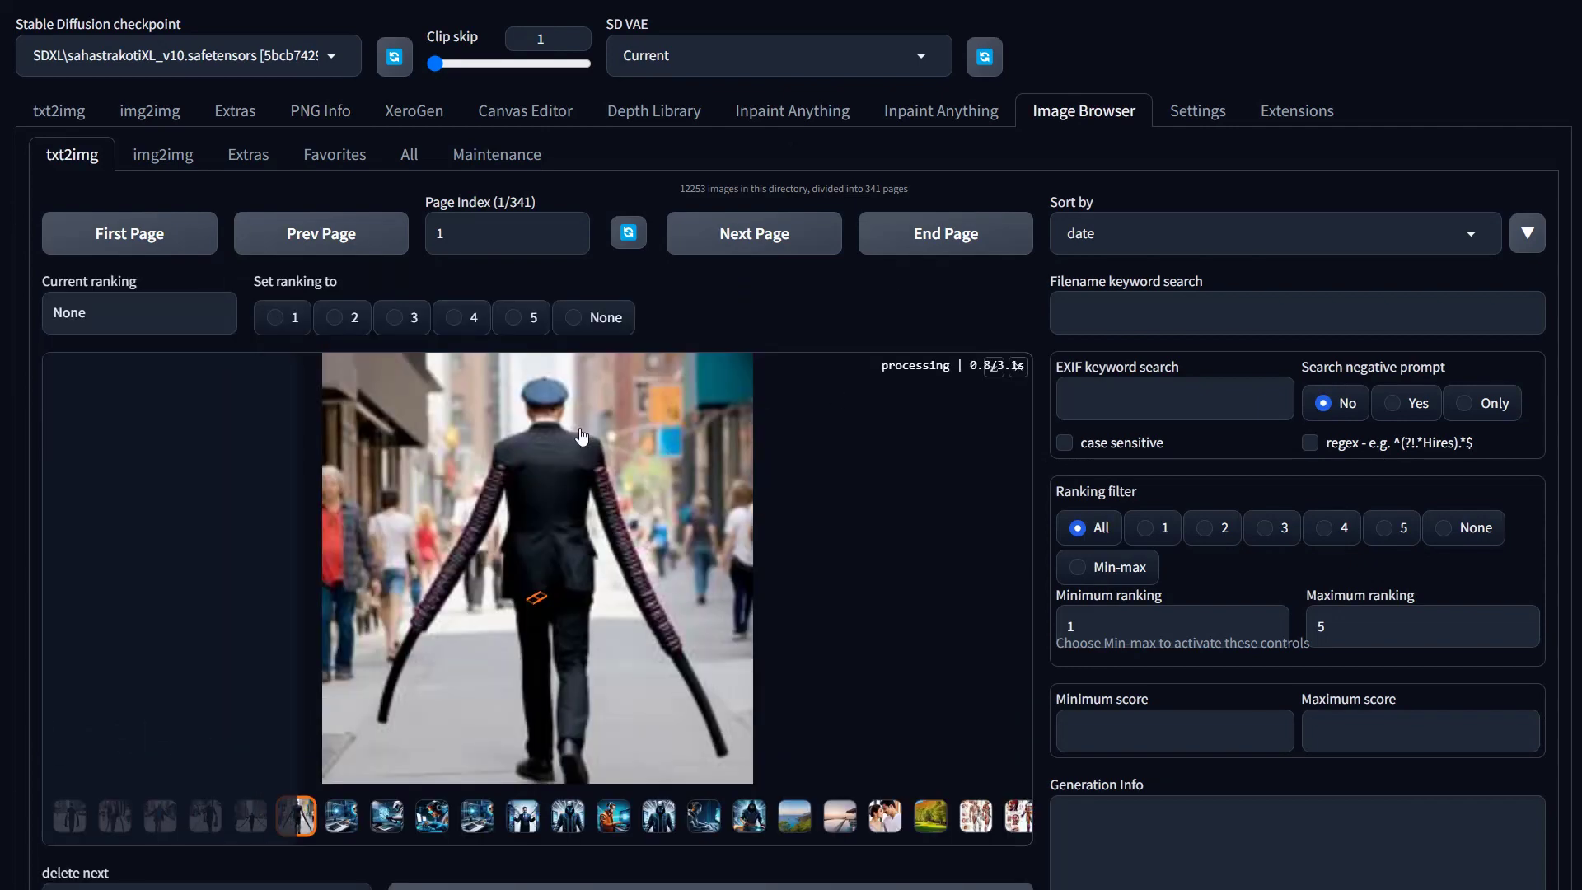
Examine the selected image's generation info, file name and the options for sending it to other pages.
right_click(528, 512)
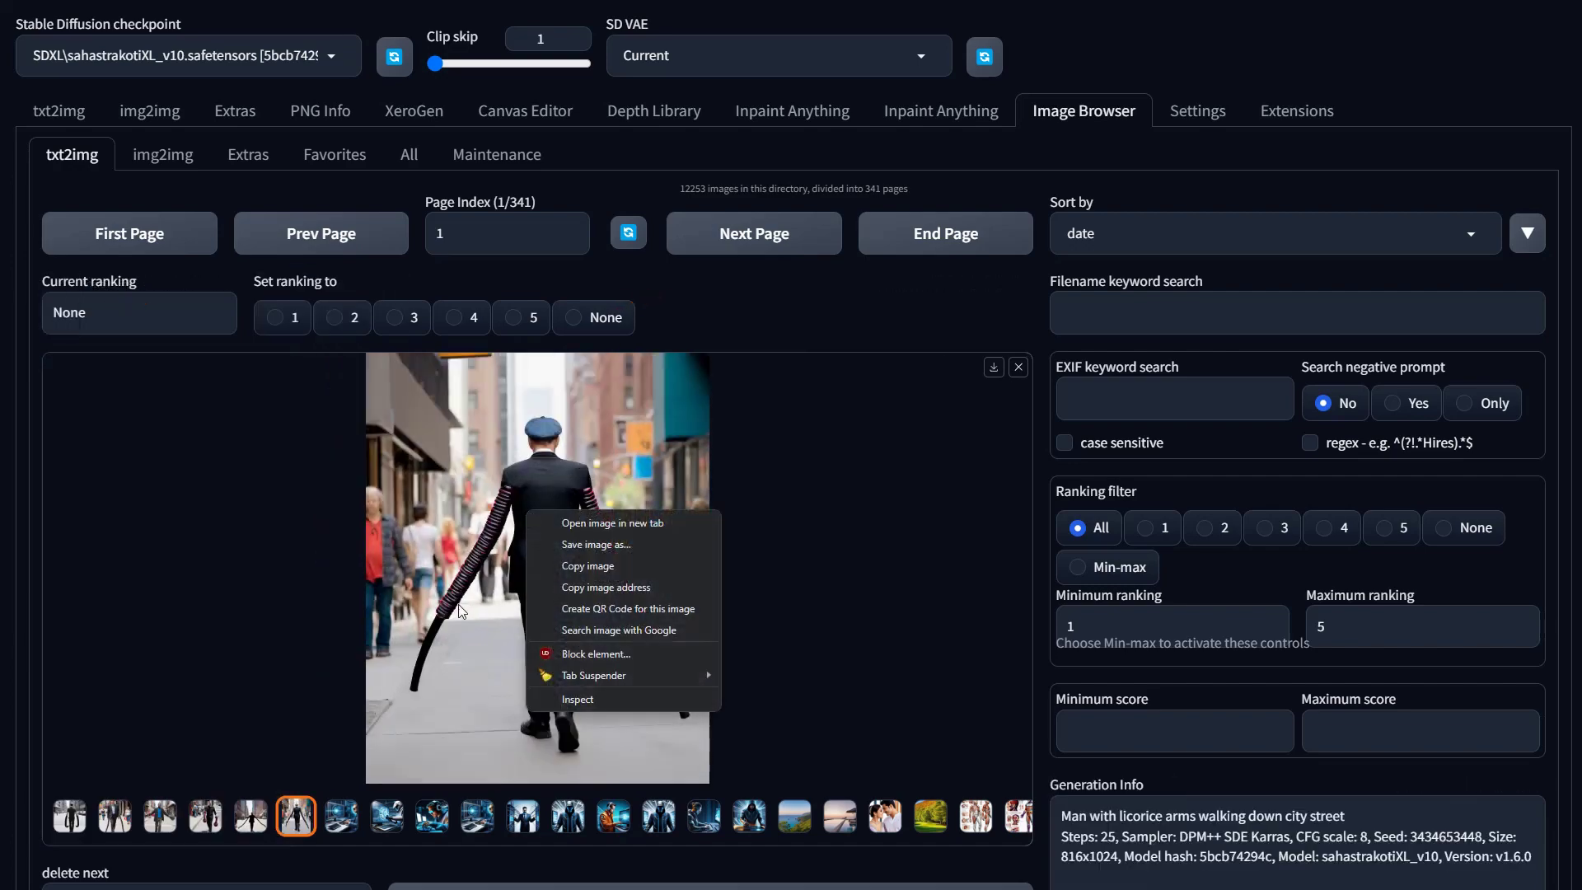
click(222, 650)
click(1129, 589)
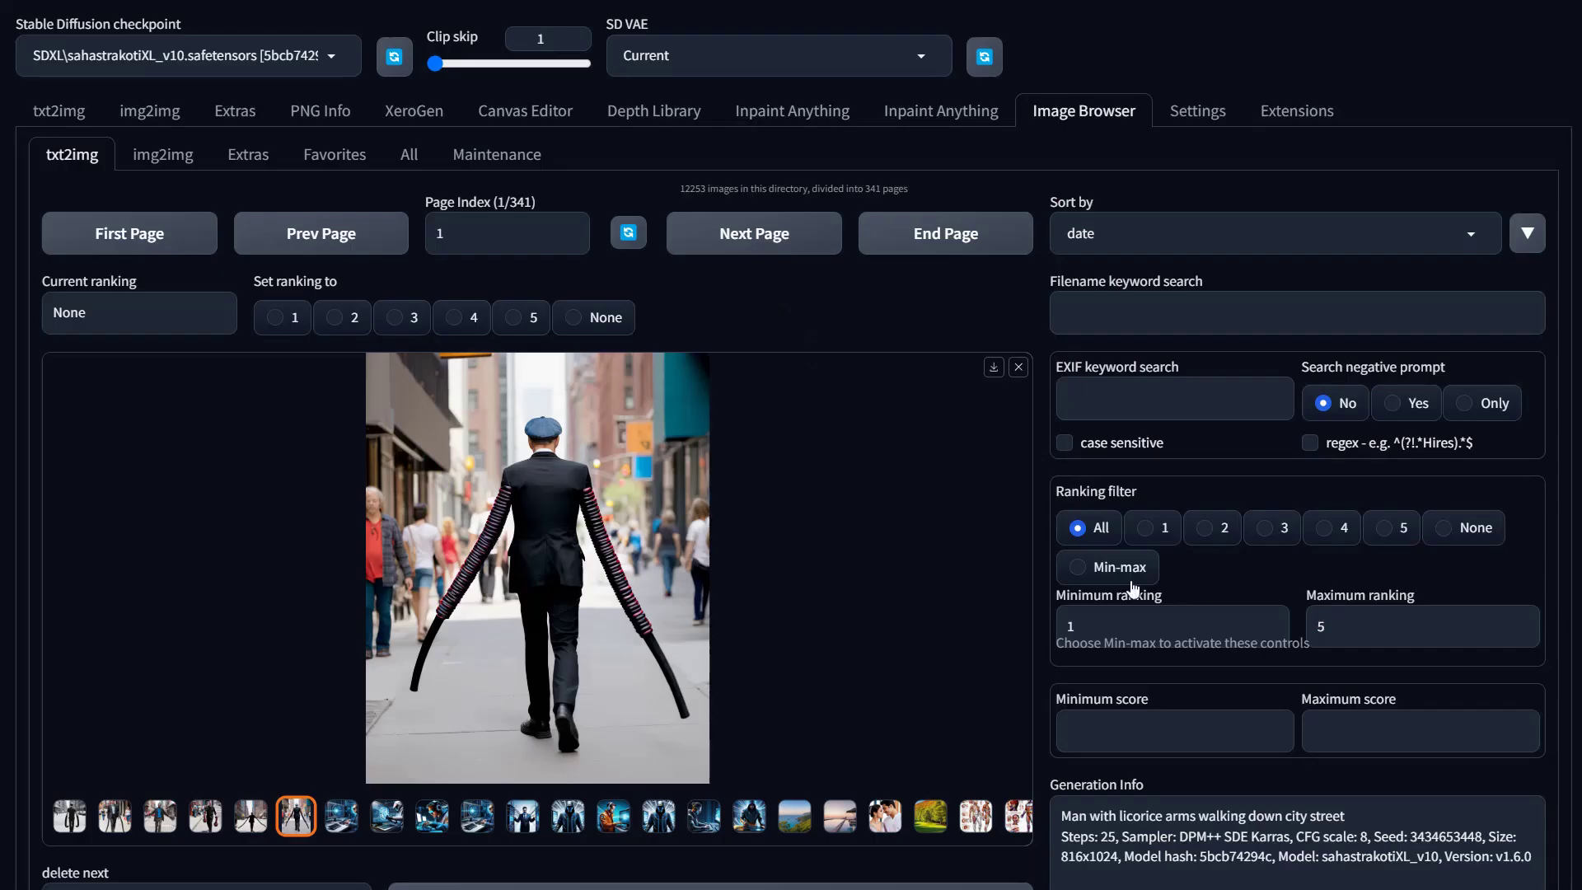
scroll(974, 722, down, 5)
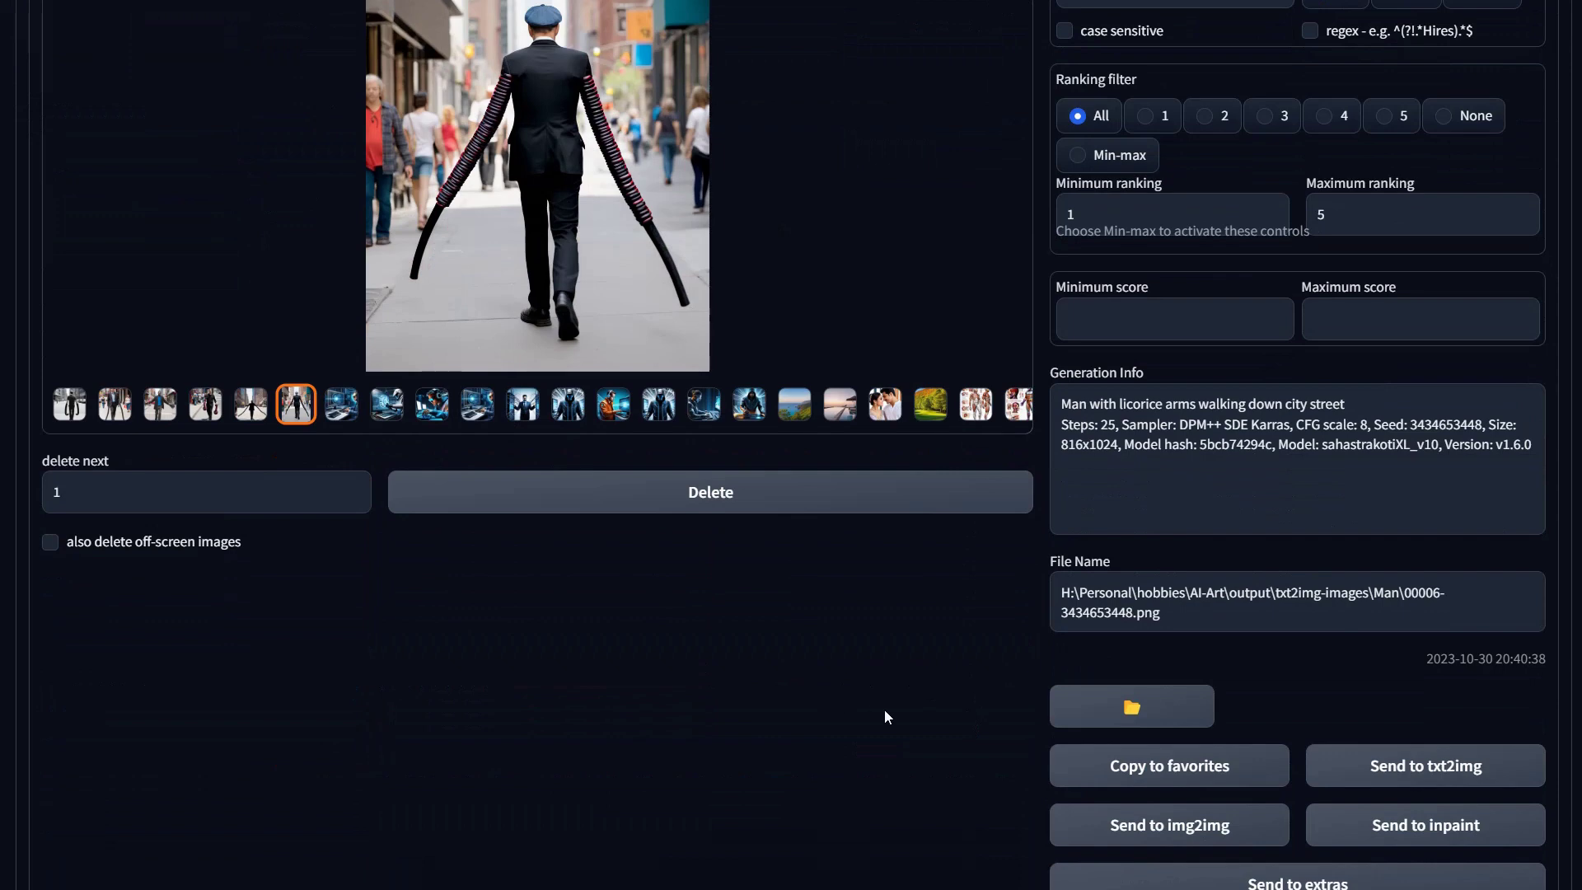
scroll(908, 727, down, 1)
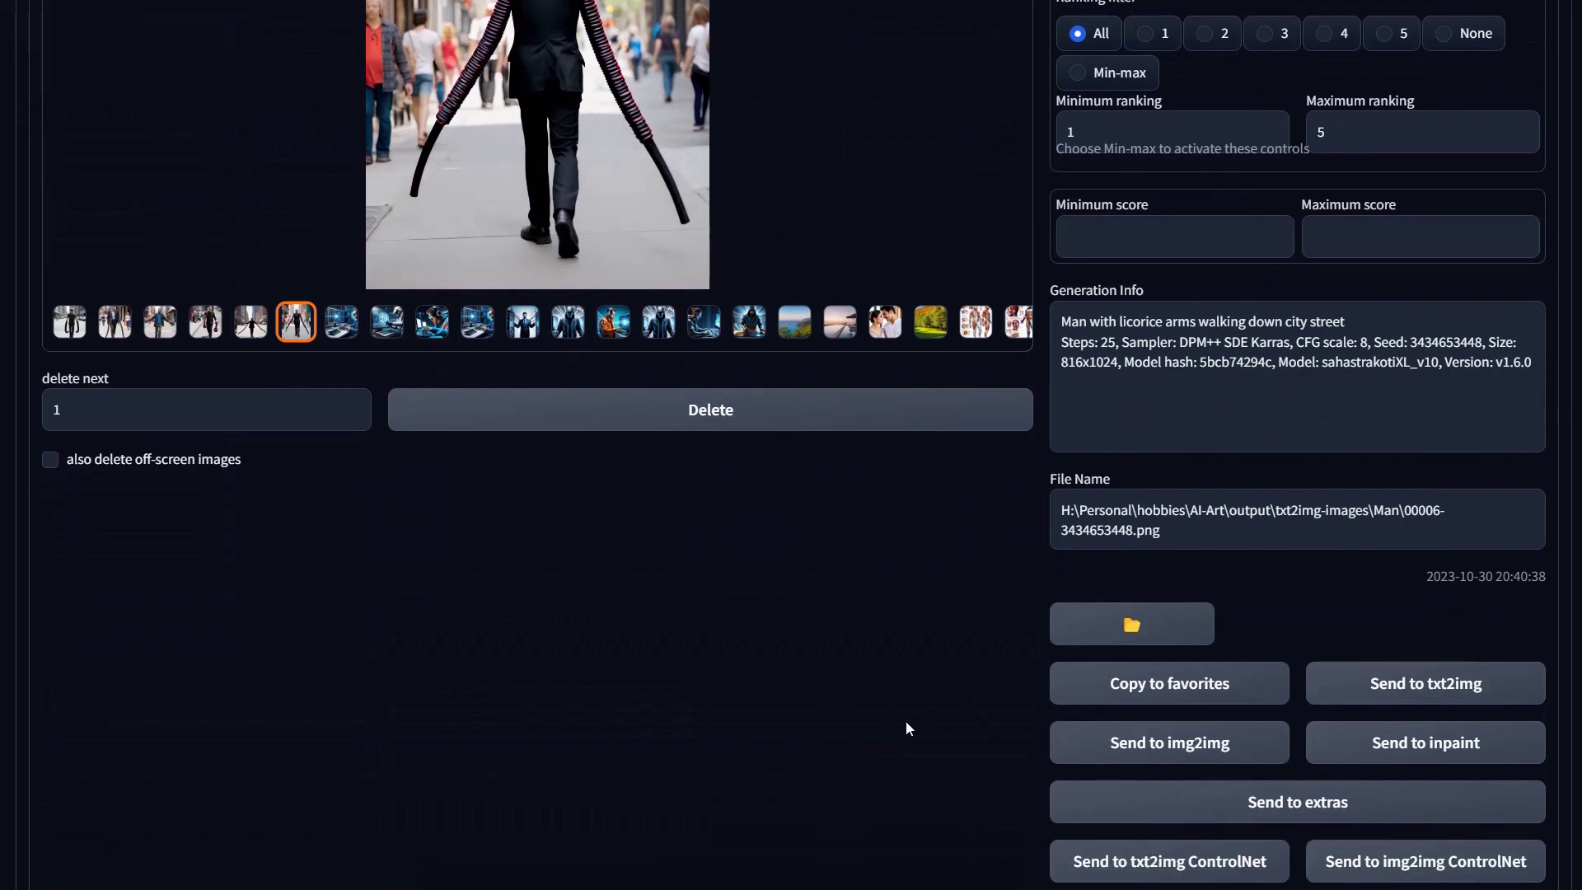
Load the picture of the man in the blue cap into PNG Info, and replace it with the smoke man picture to read its parameters.
scroll(906, 729, down, 1)
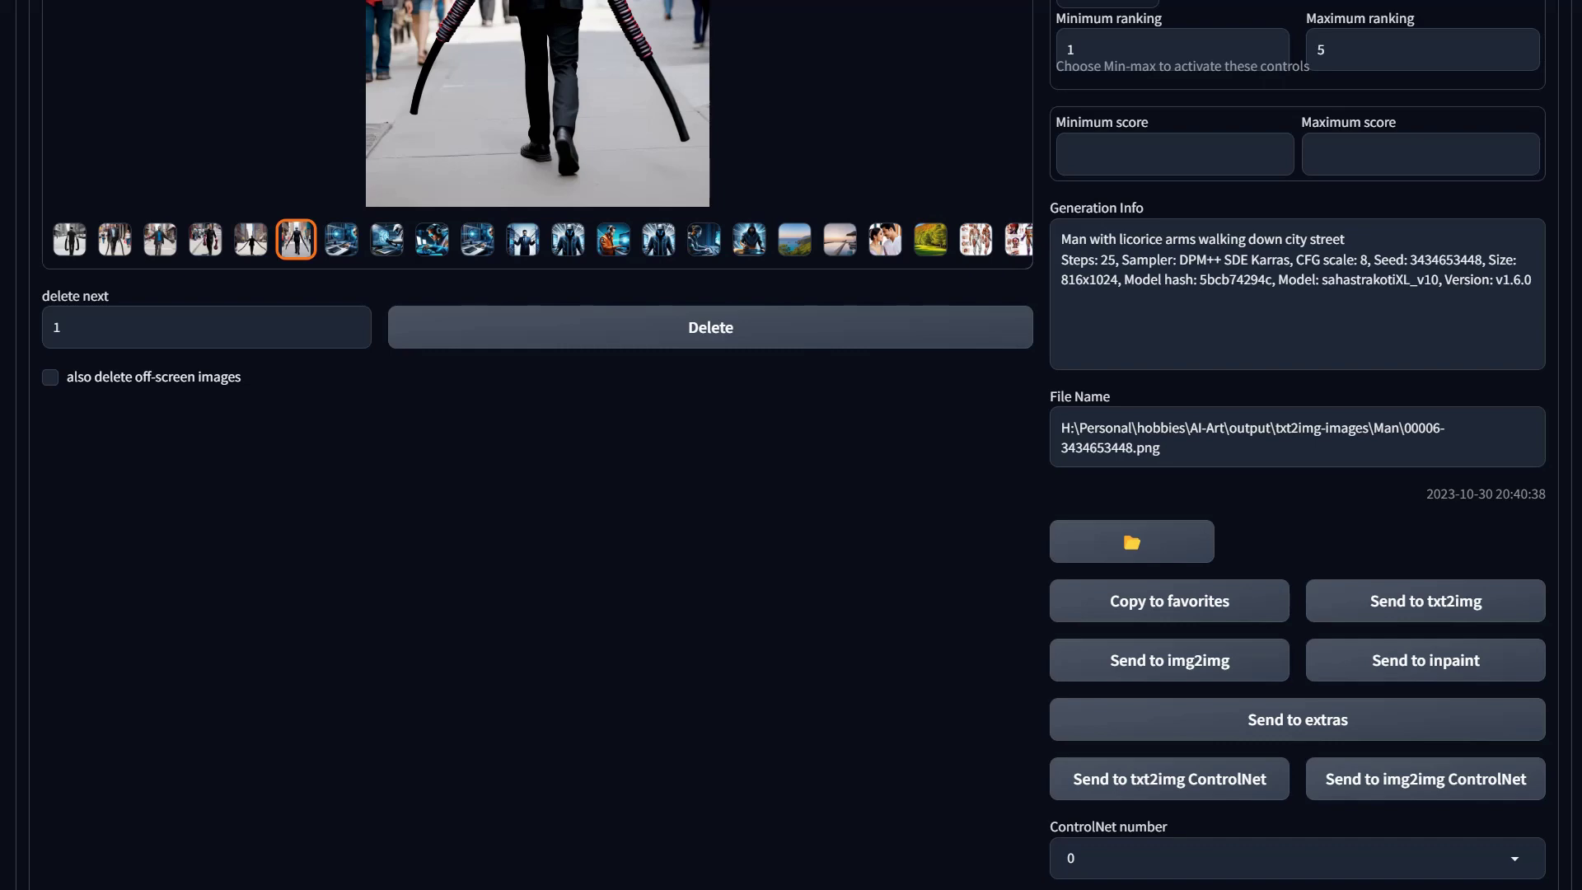
scroll(311, 541, up, 7)
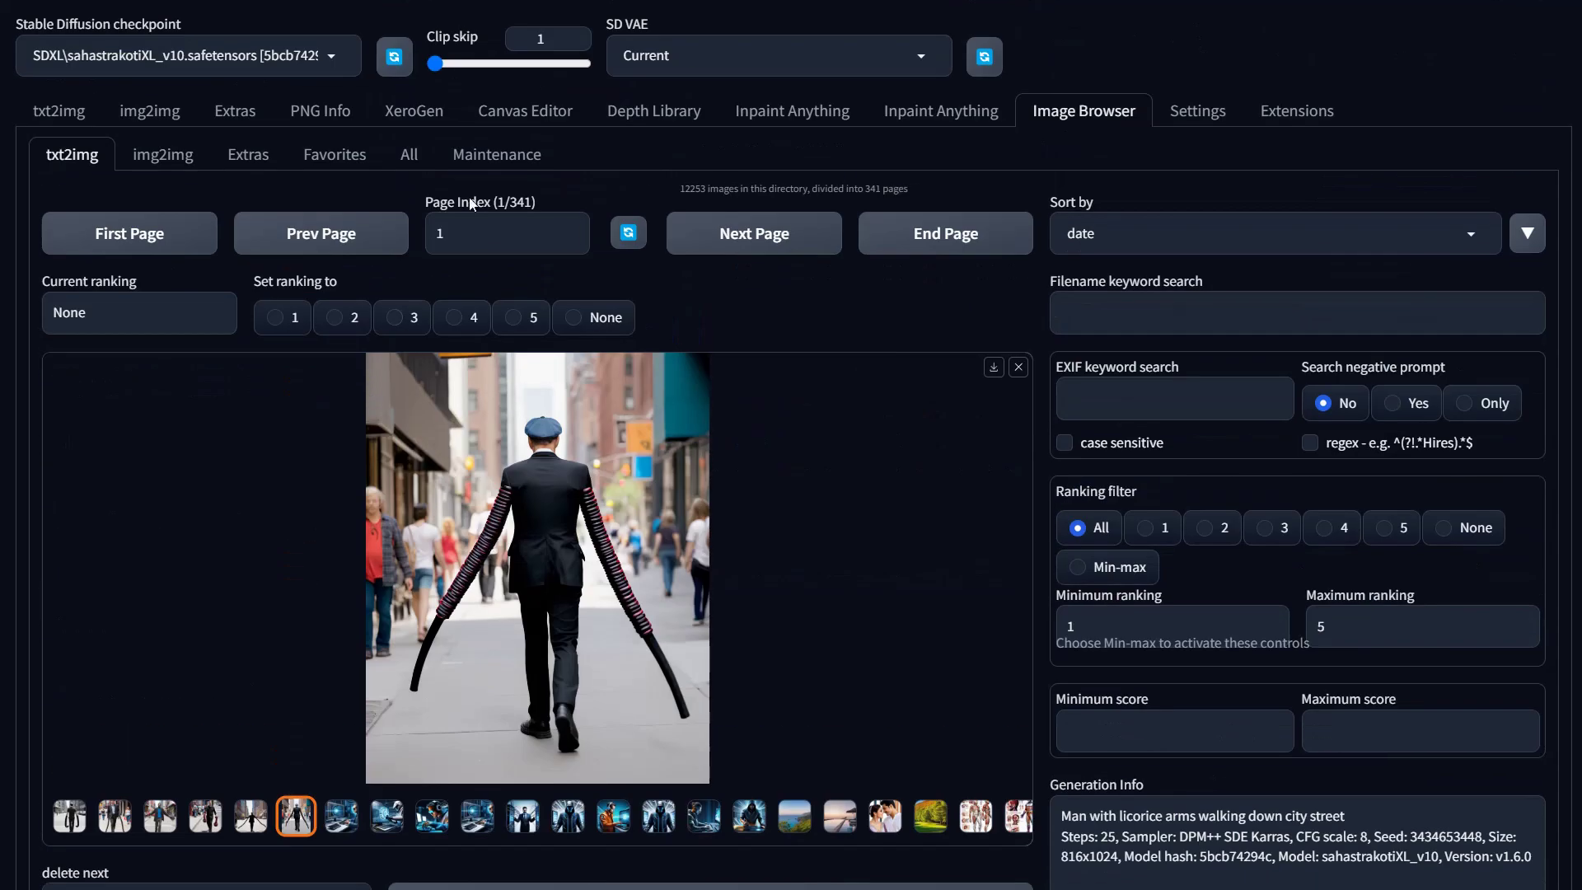
click(309, 115)
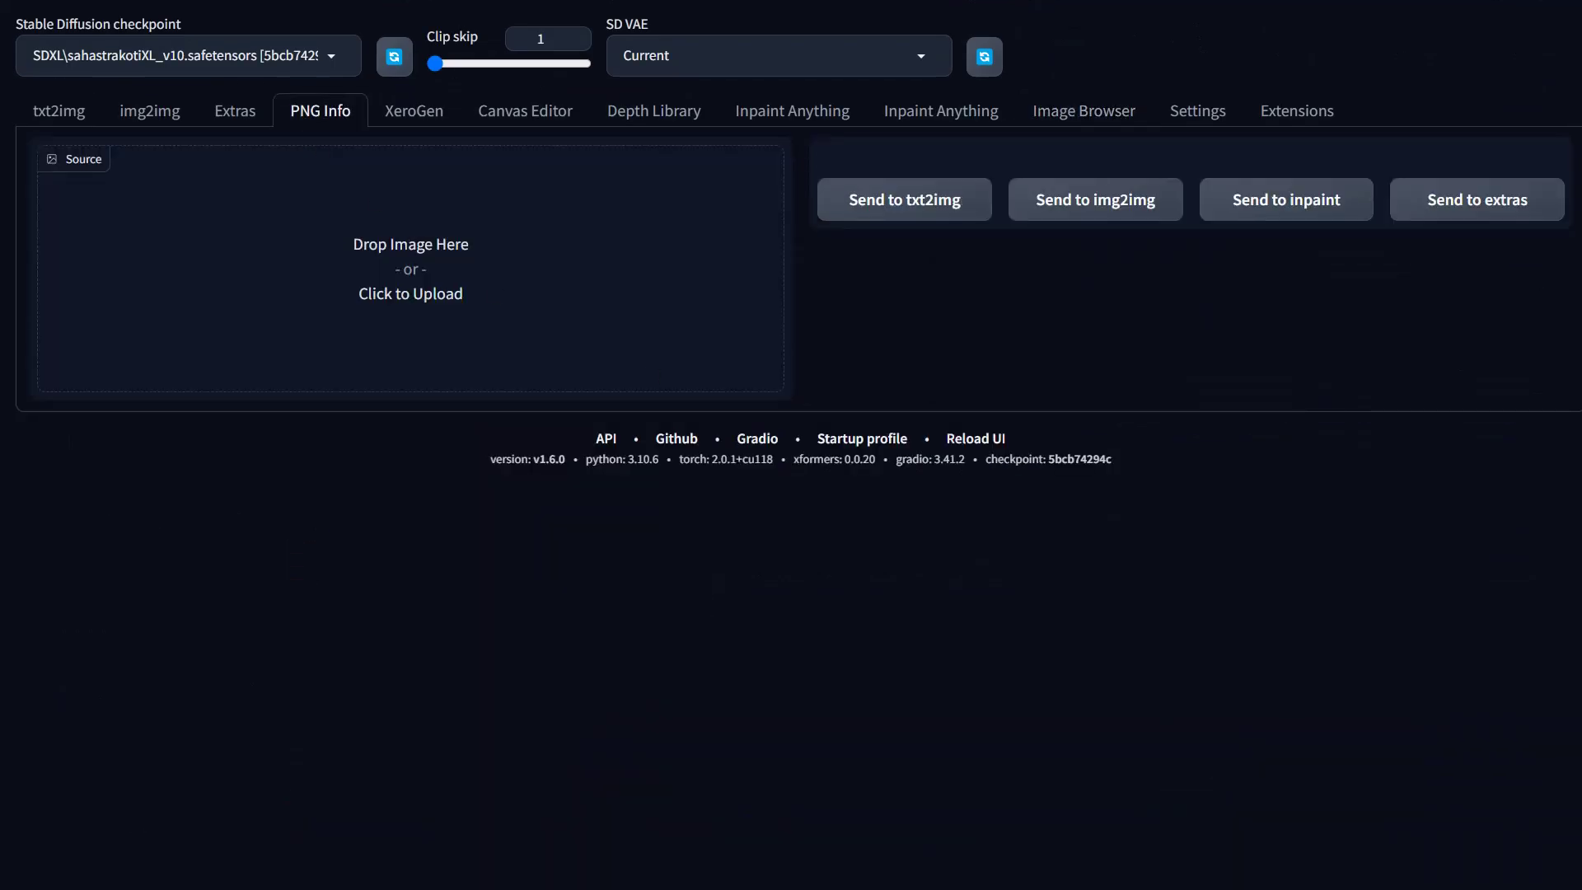
drag(688, 346, 411, 299)
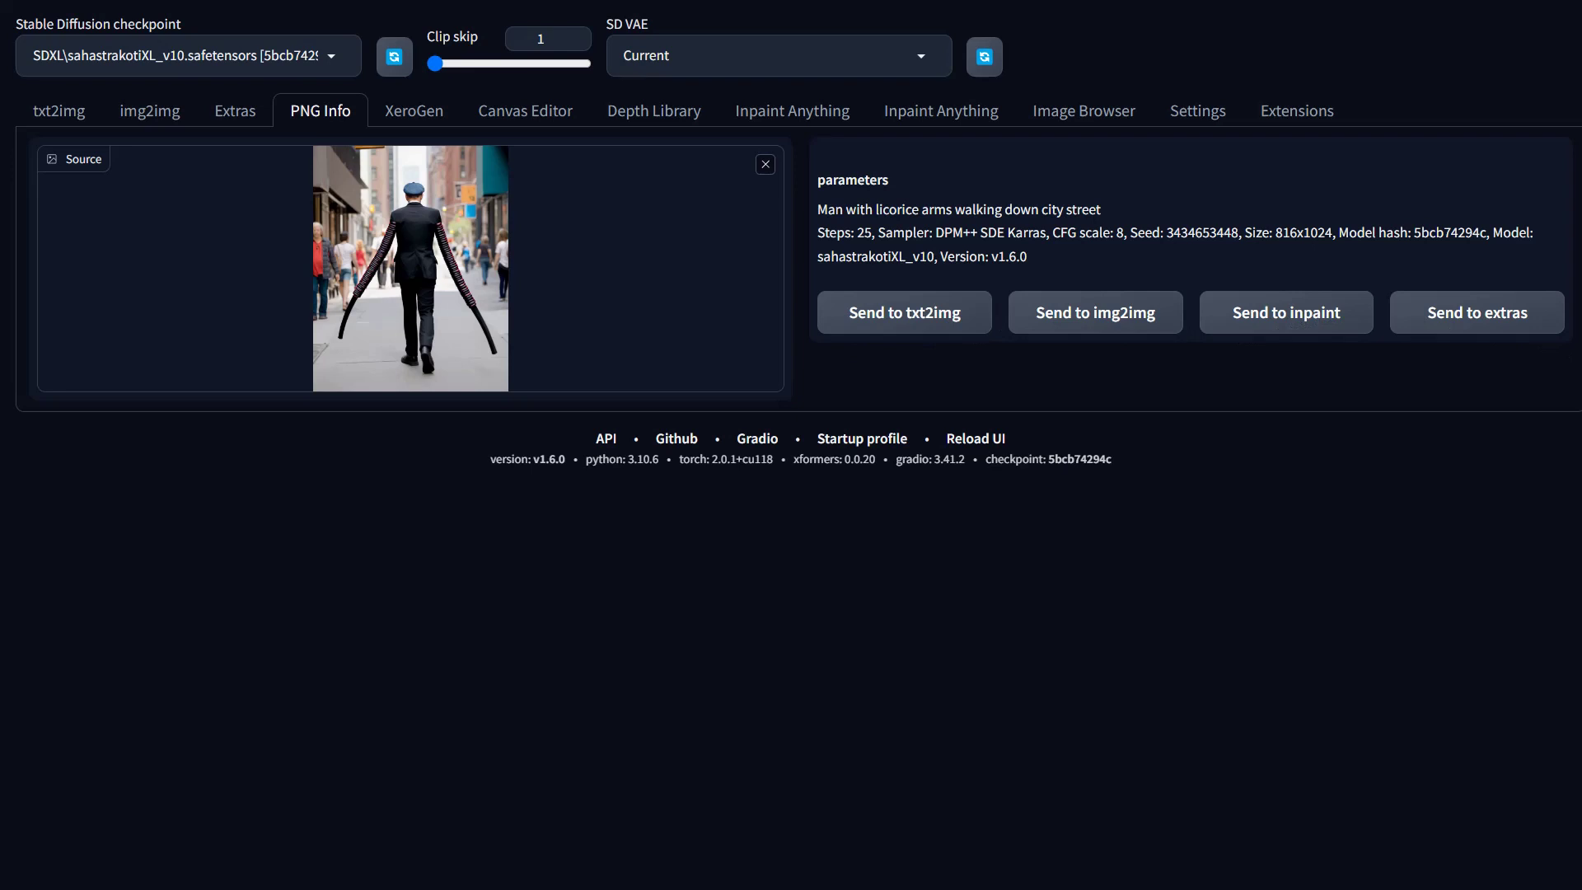
drag(1574, 330, 419, 276)
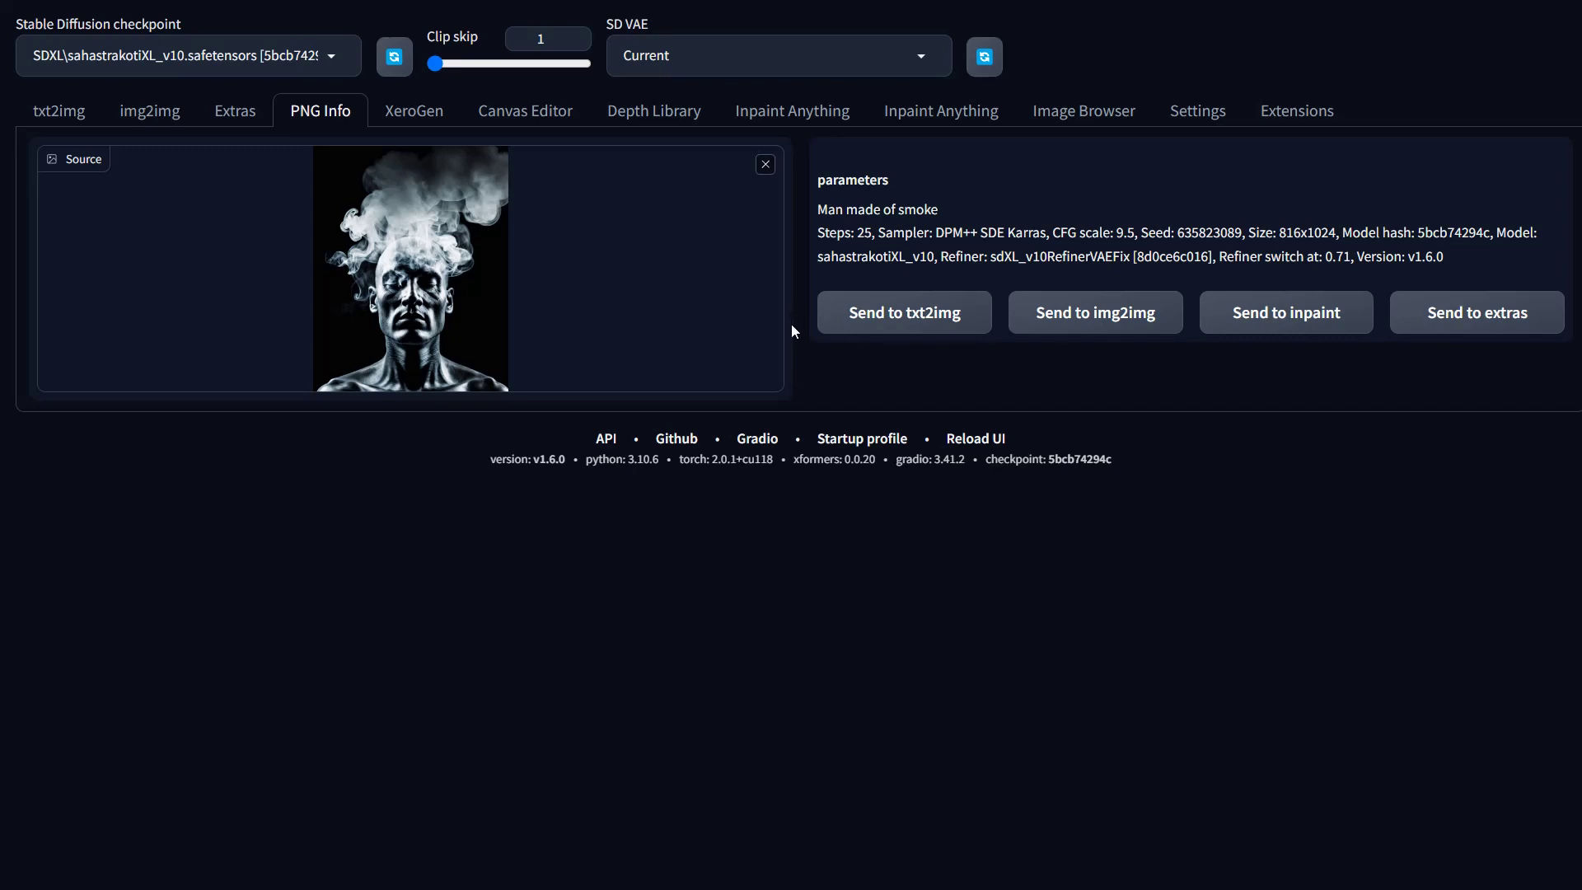
View the XeroGen page, trying the New API Key and New Seed Prompt options and checking the available API keys and seed prompts.
click(416, 112)
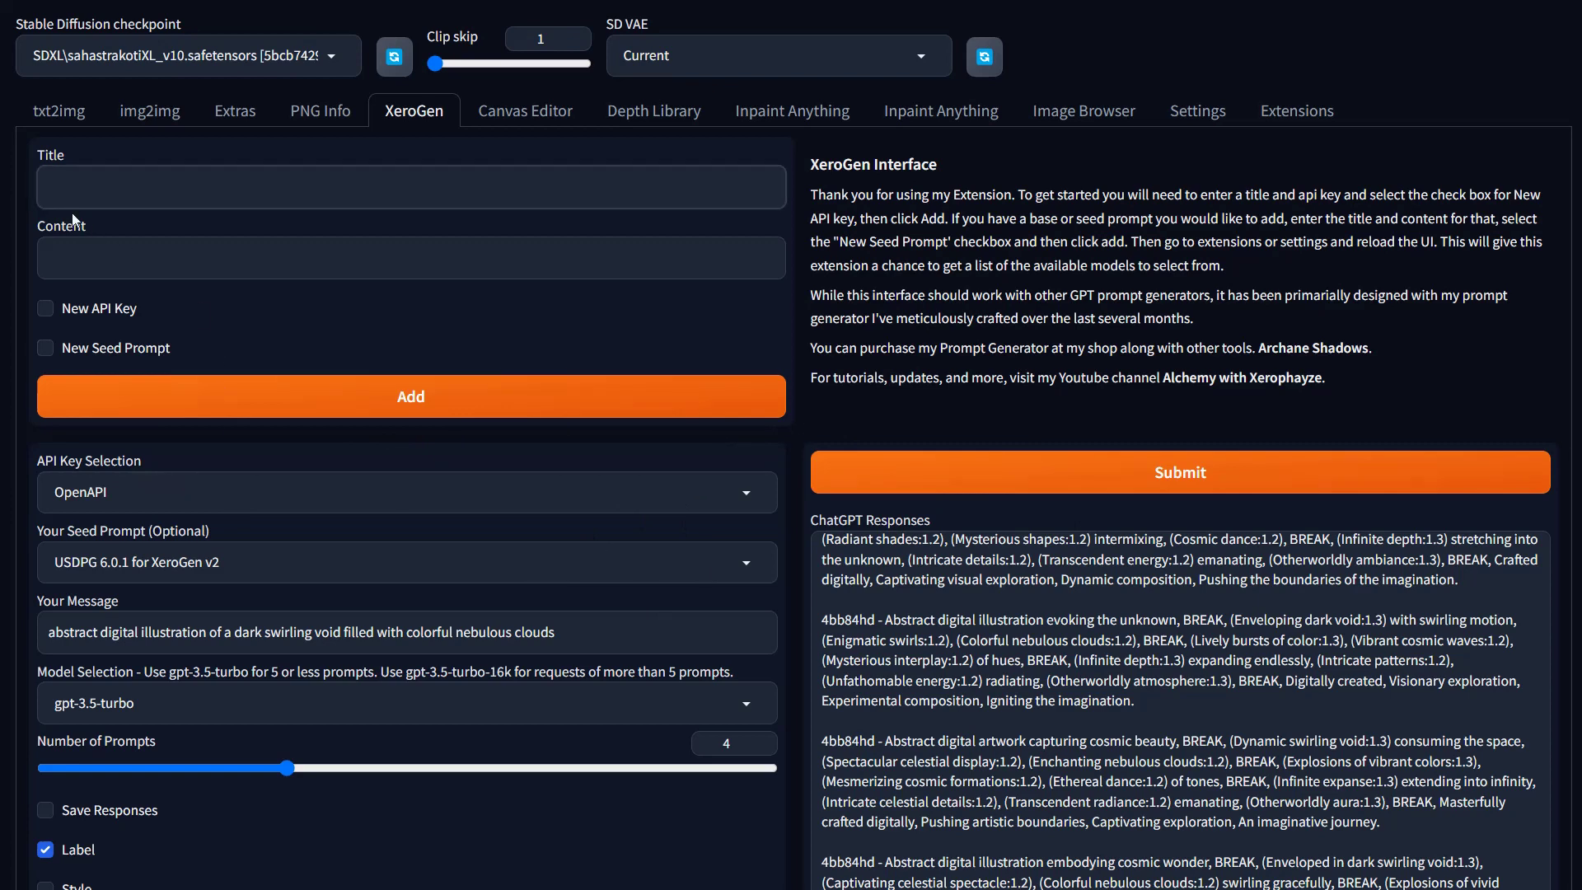
click(87, 316)
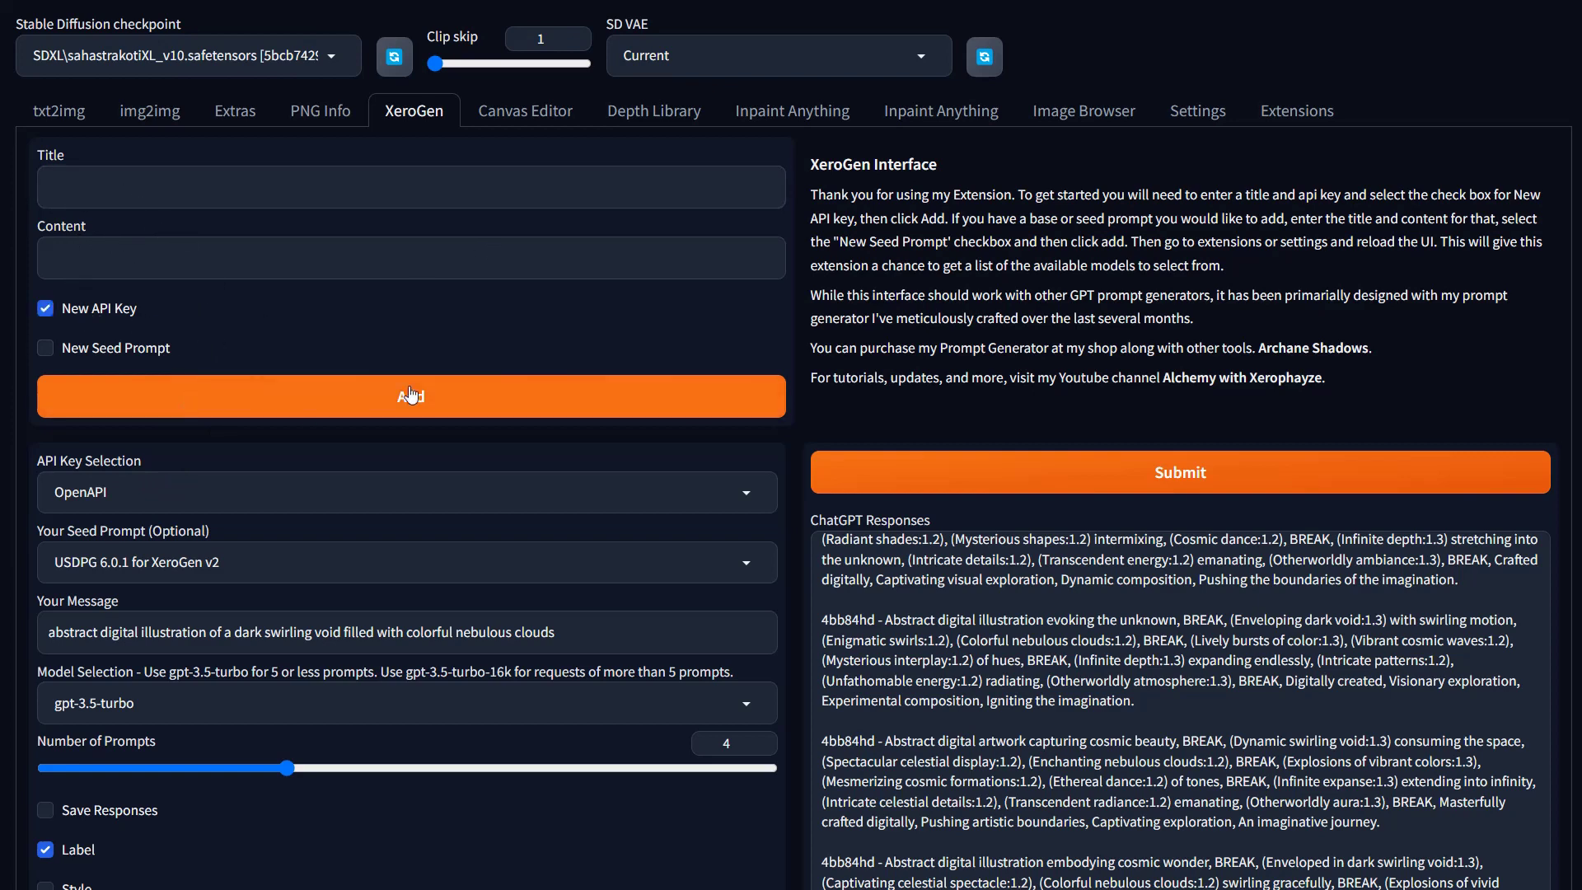
click(150, 501)
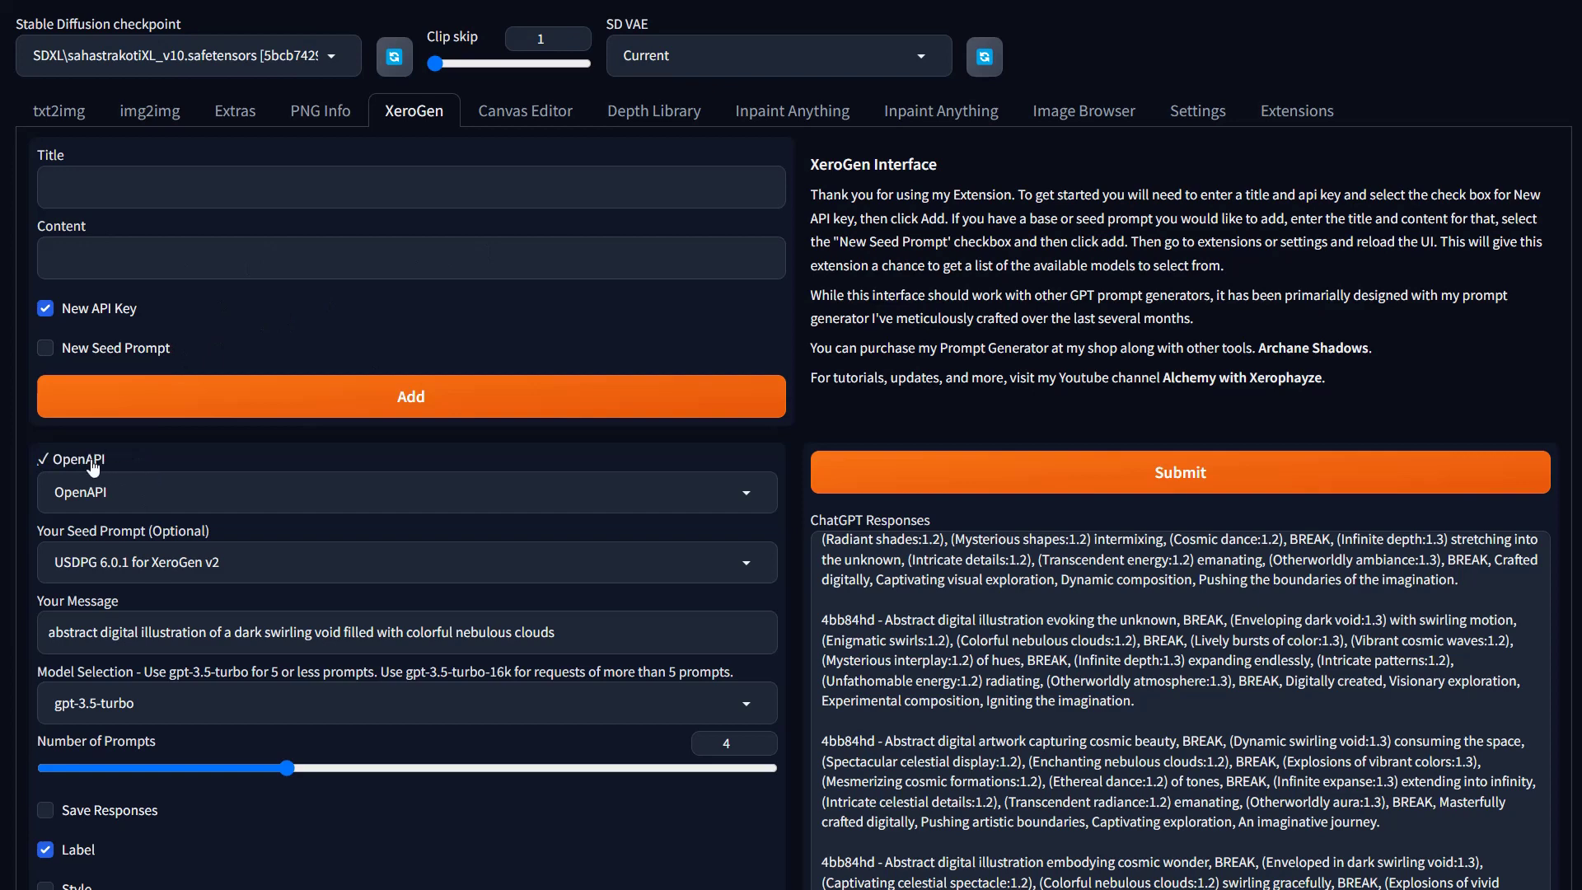
click(108, 566)
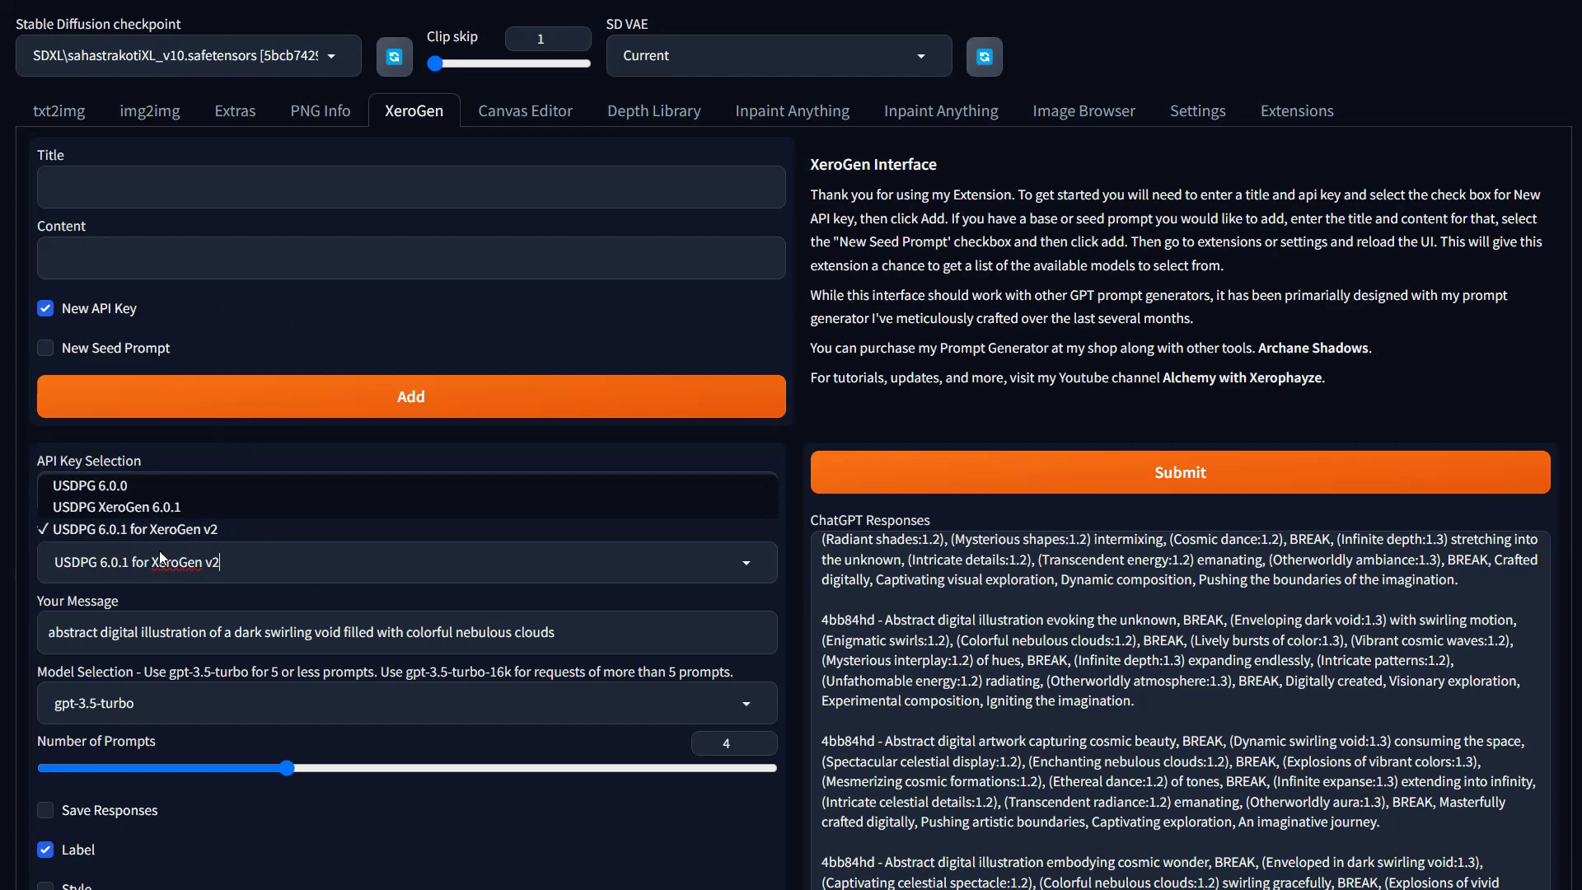
click(107, 188)
click(124, 348)
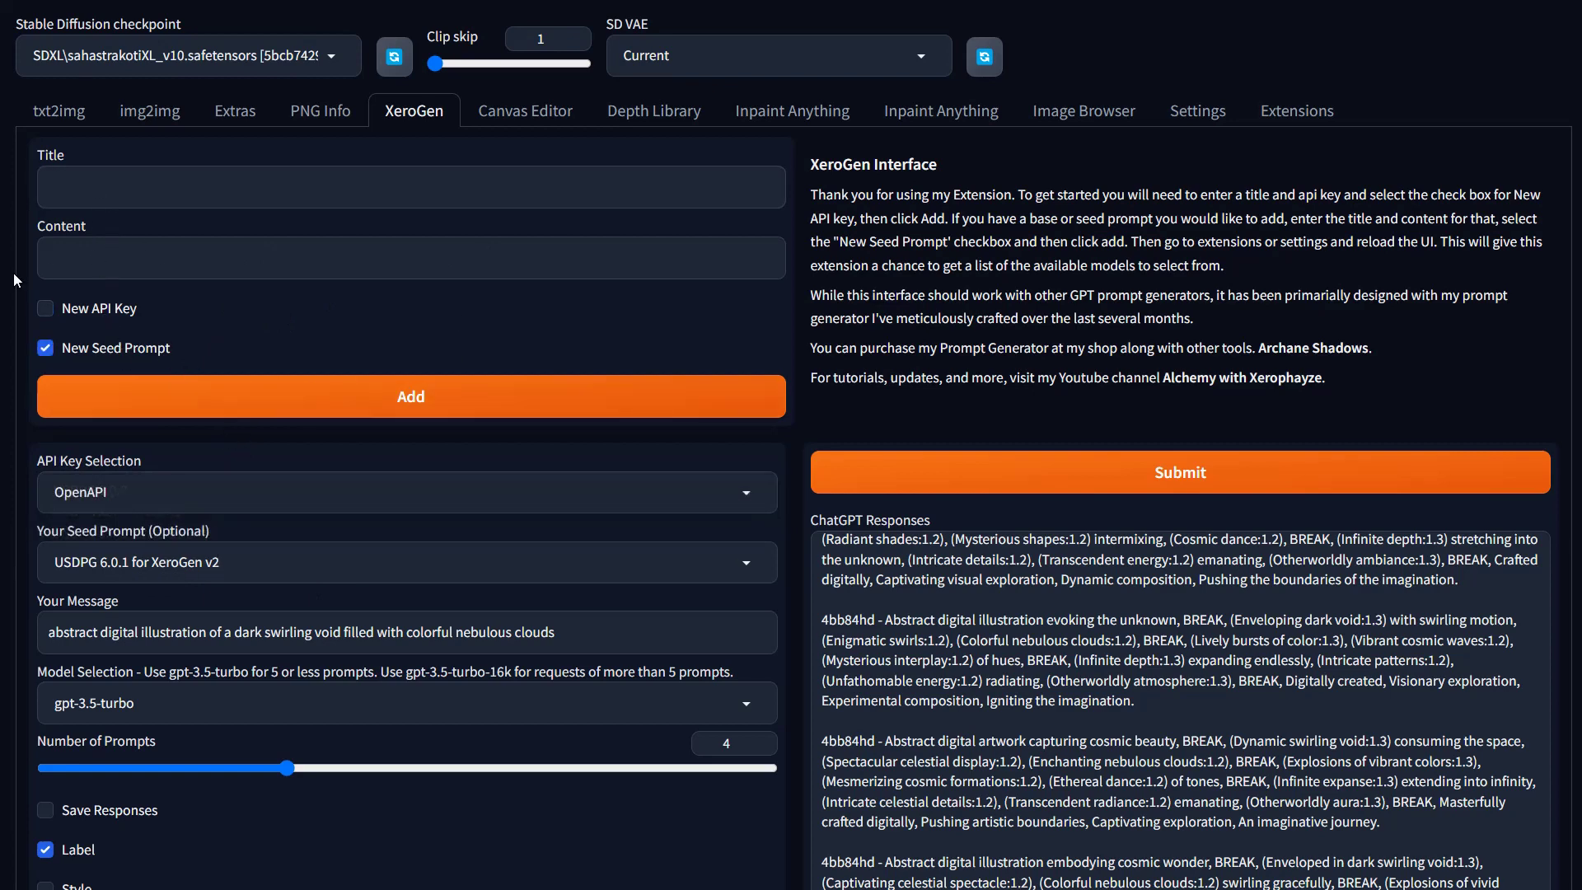
click(95, 356)
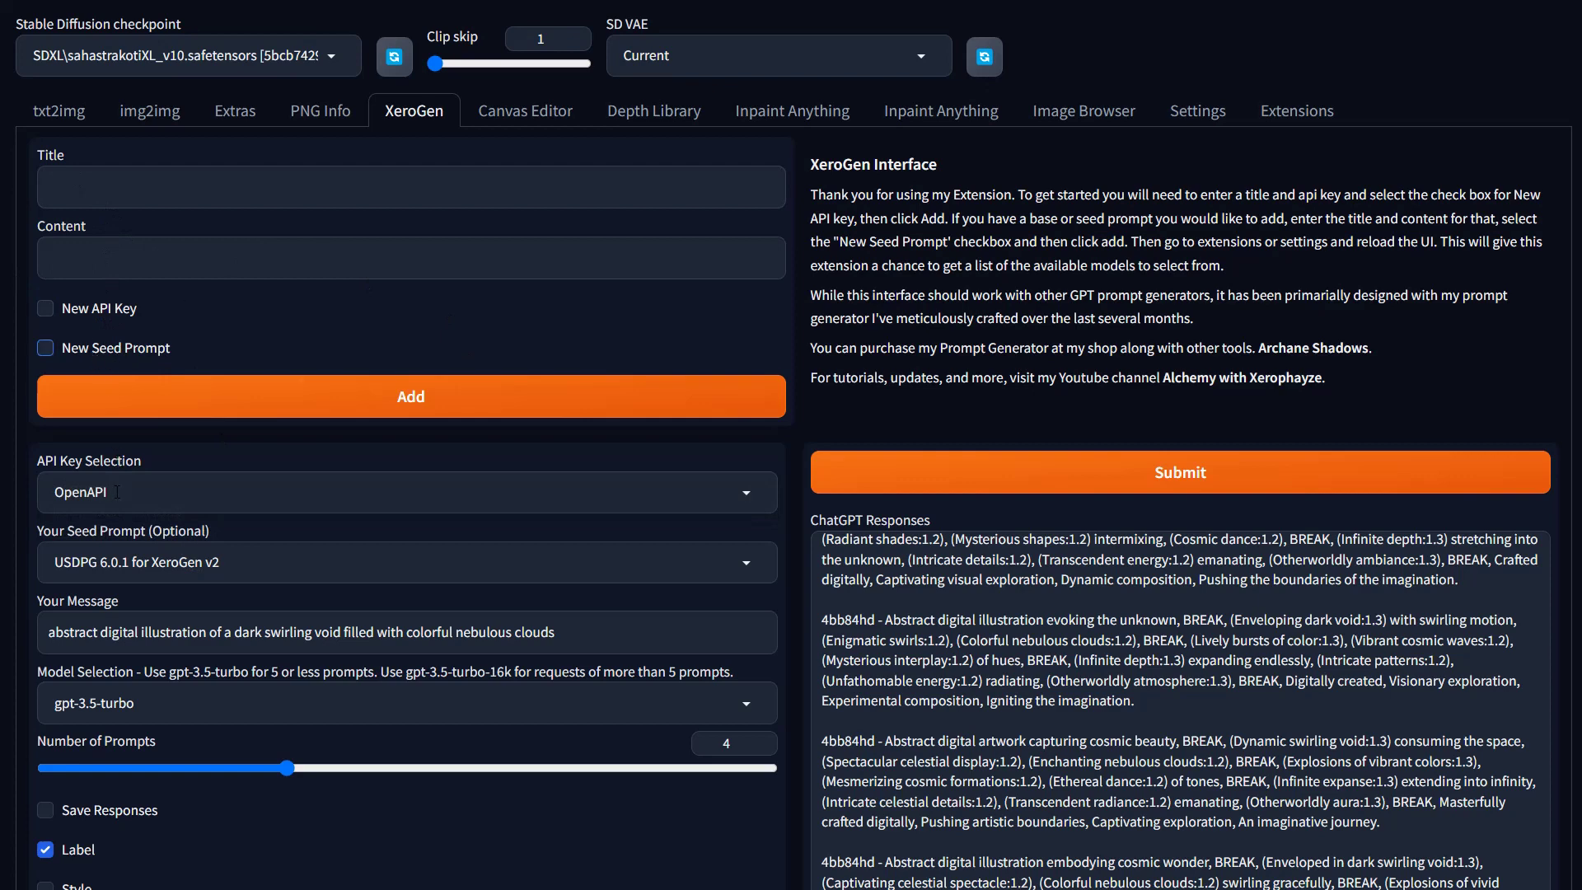
Choose USDPG 6.0.1 for XeroGen v2 as the seed prompt and gpt-3.5-turbo-16k as the model.
click(149, 560)
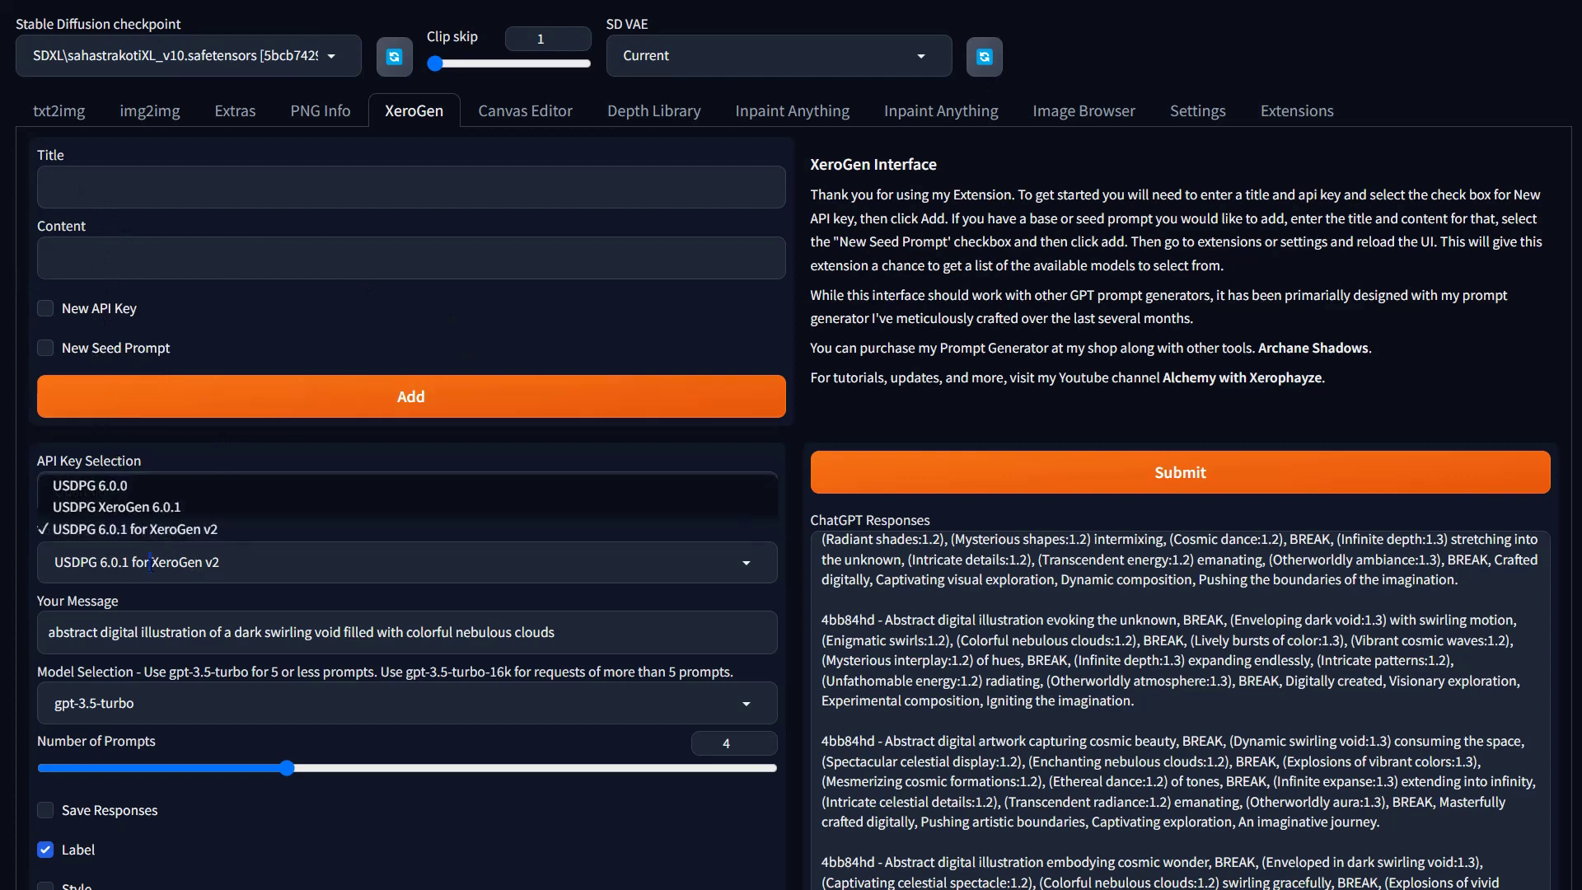
click(126, 532)
drag(556, 632, 48, 632)
click(157, 700)
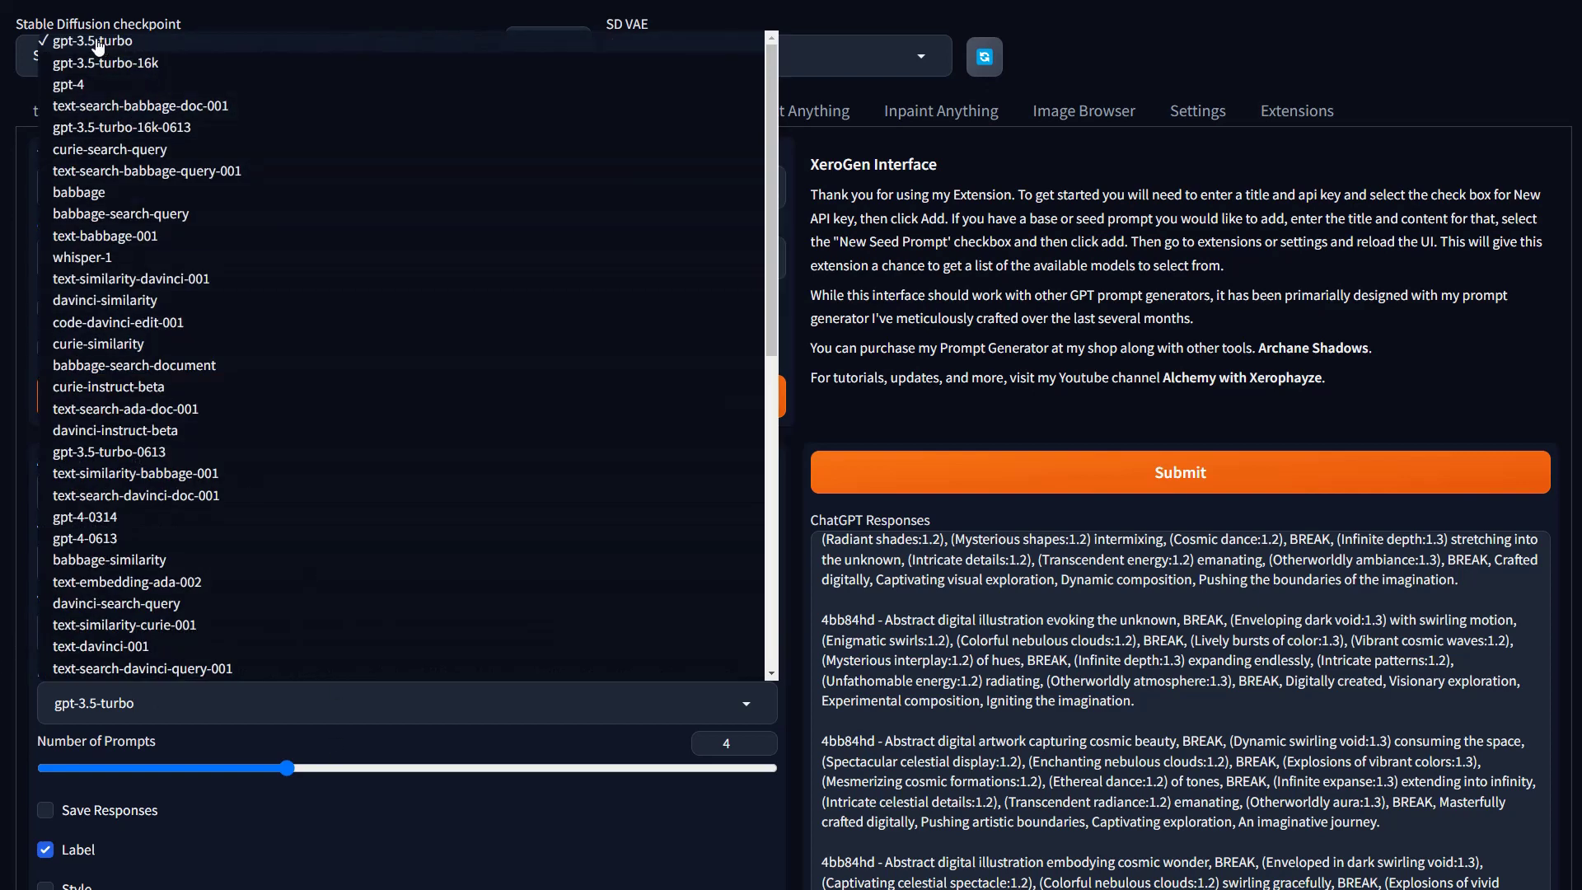
click(149, 76)
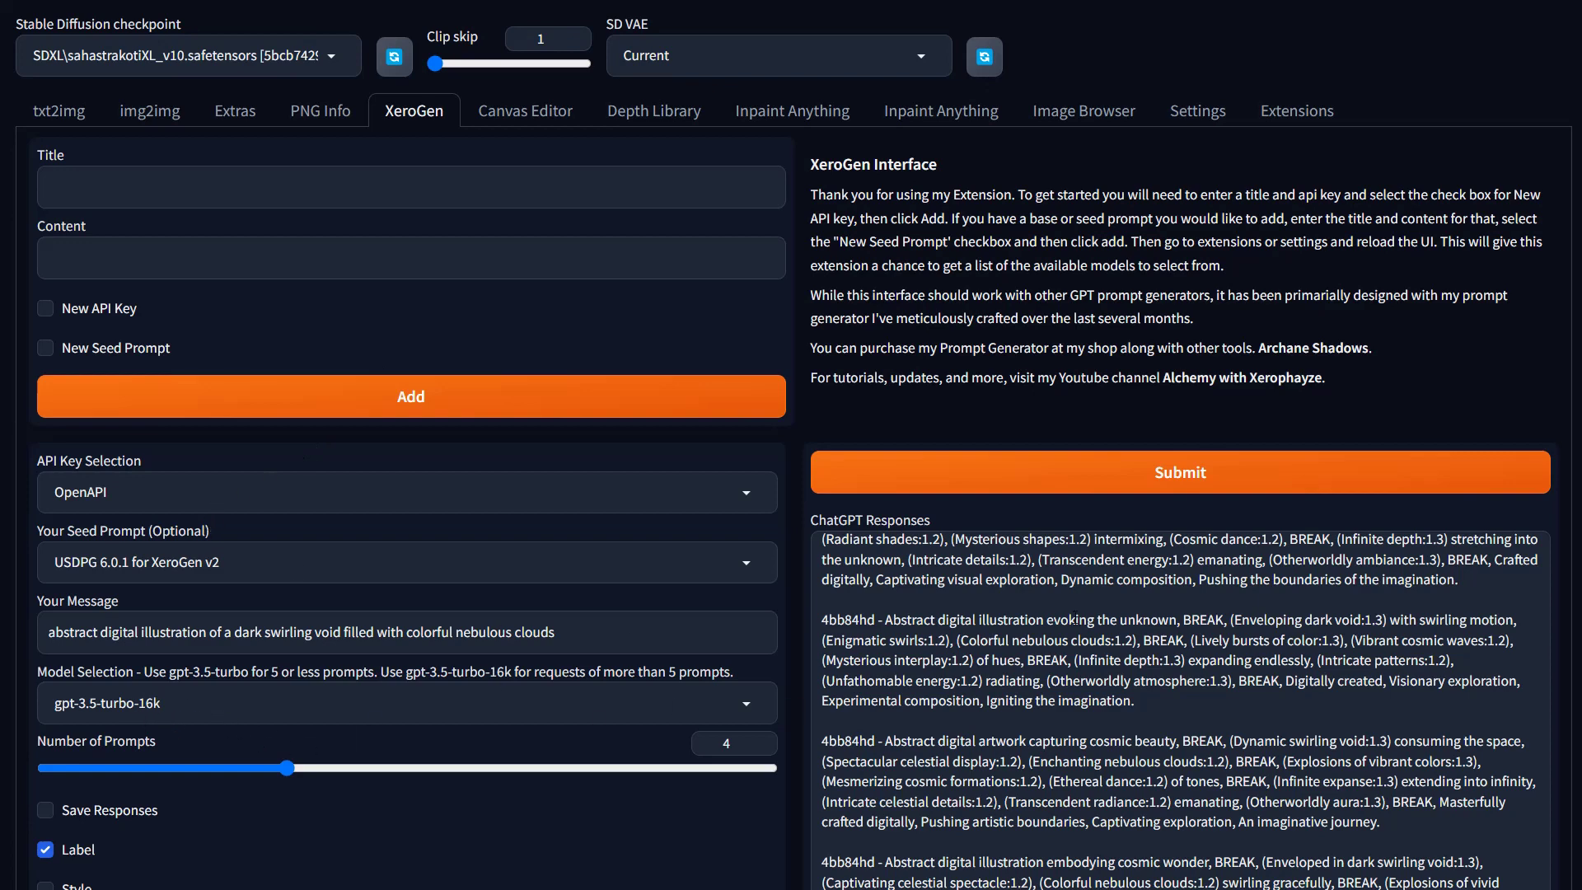
Set the number of prompts to 8, submit the dark swirling void message and read through the generated prompts.
scroll(792, 445, down, 2)
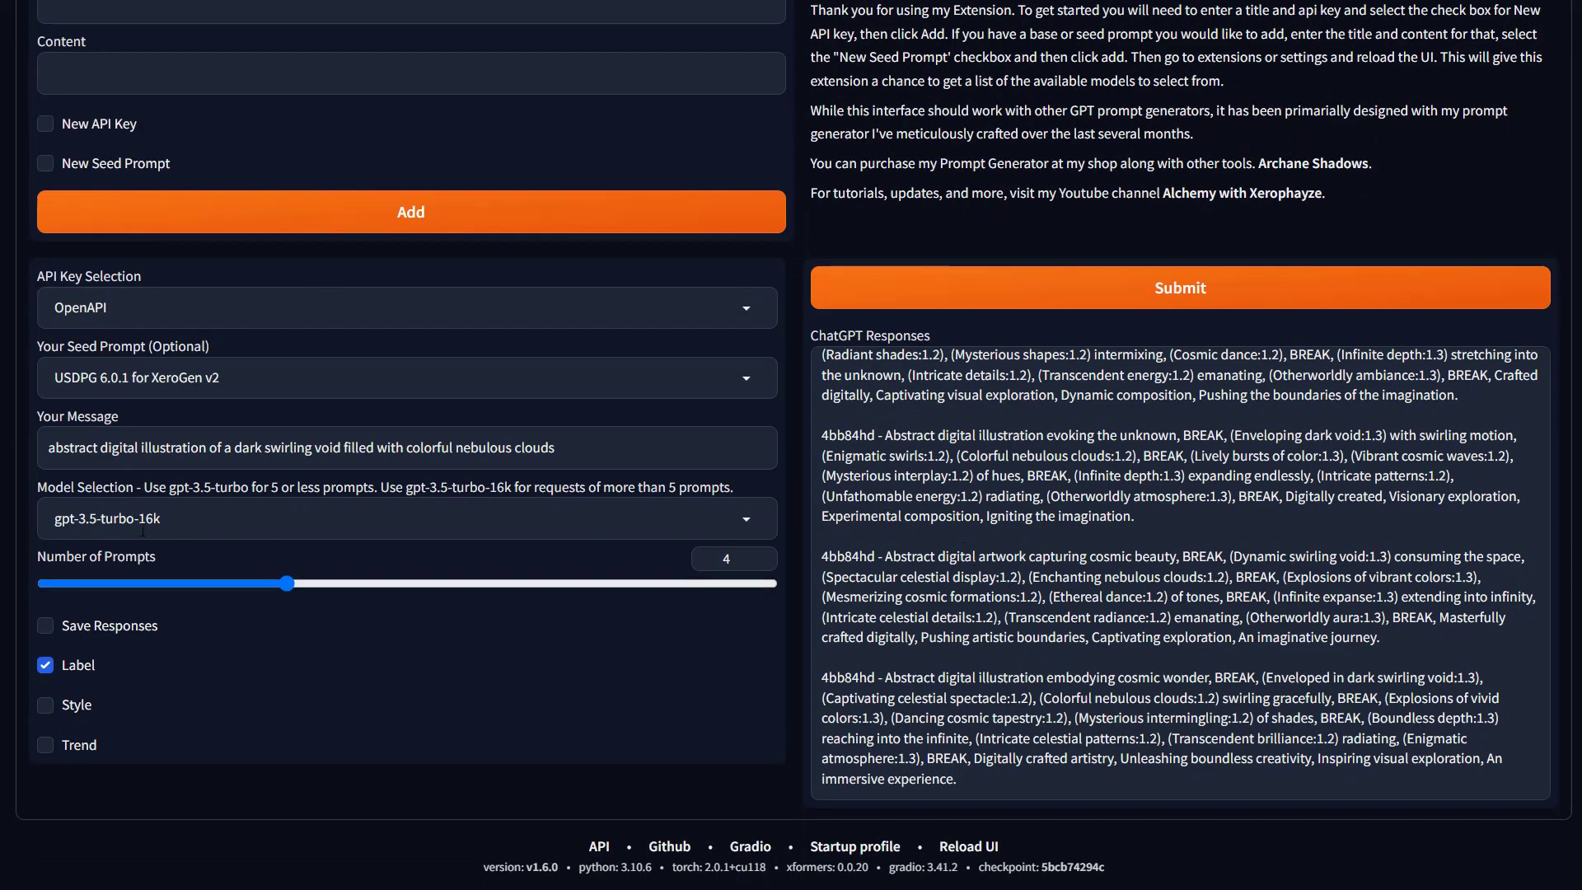
drag(288, 584, 453, 601)
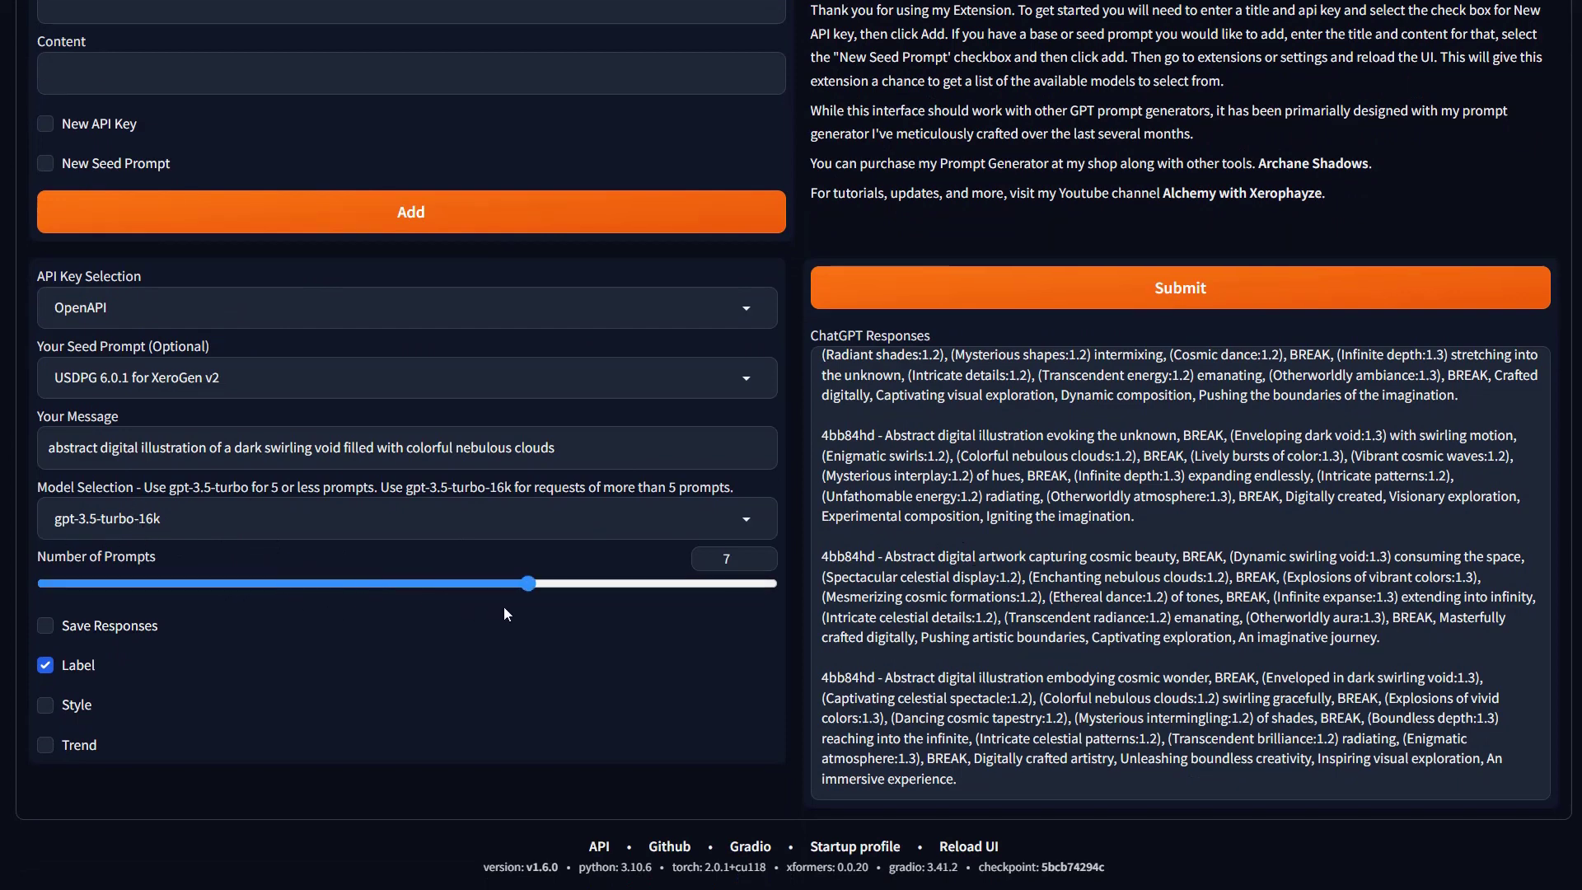
click(625, 608)
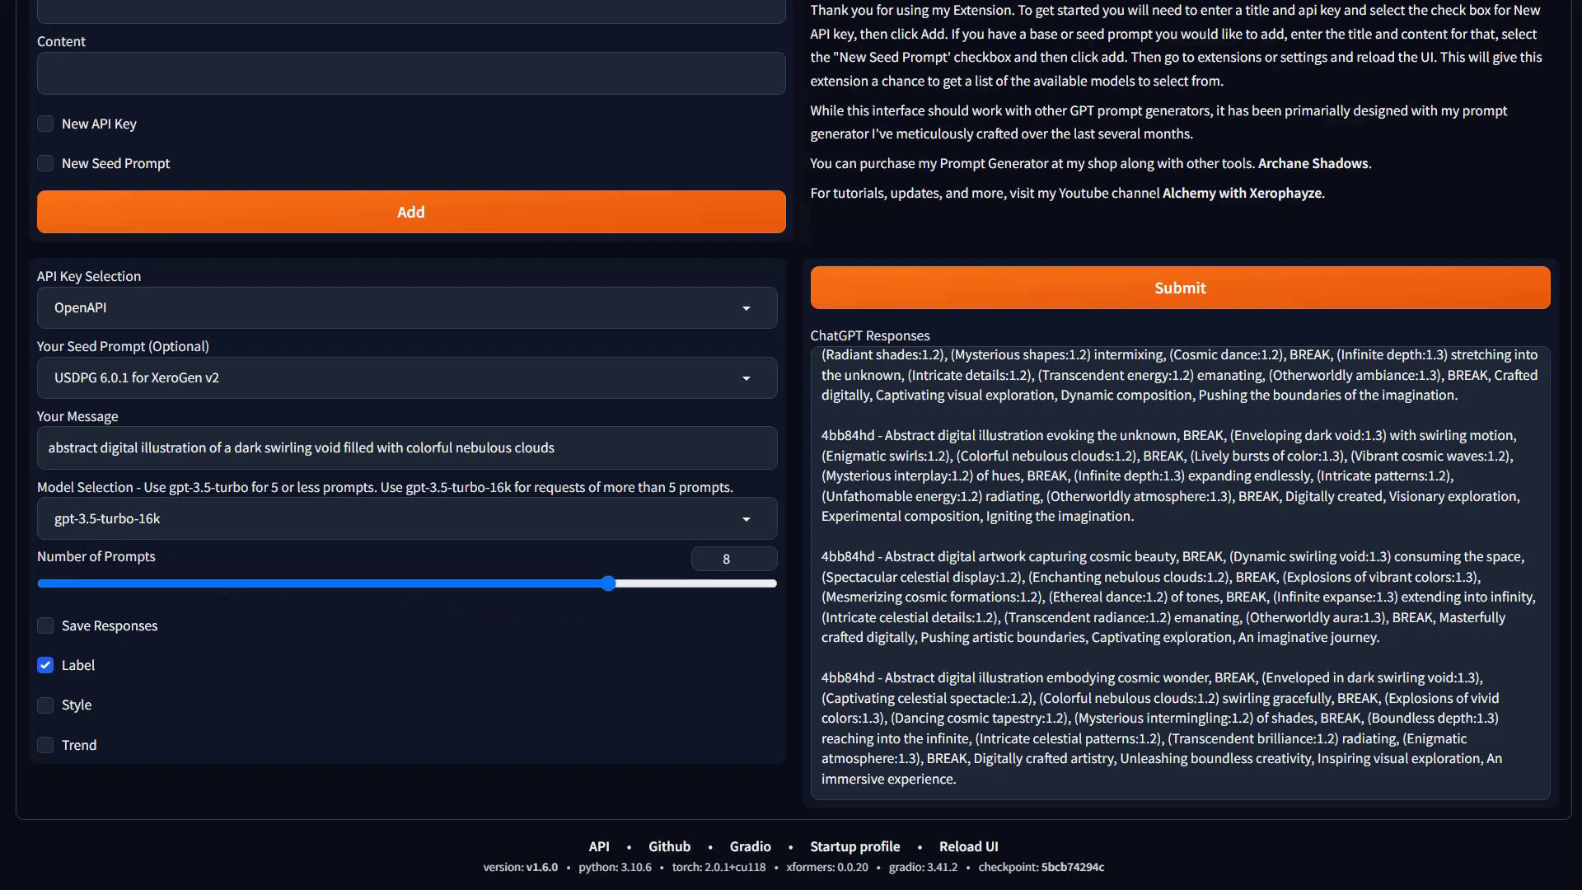
click(1020, 305)
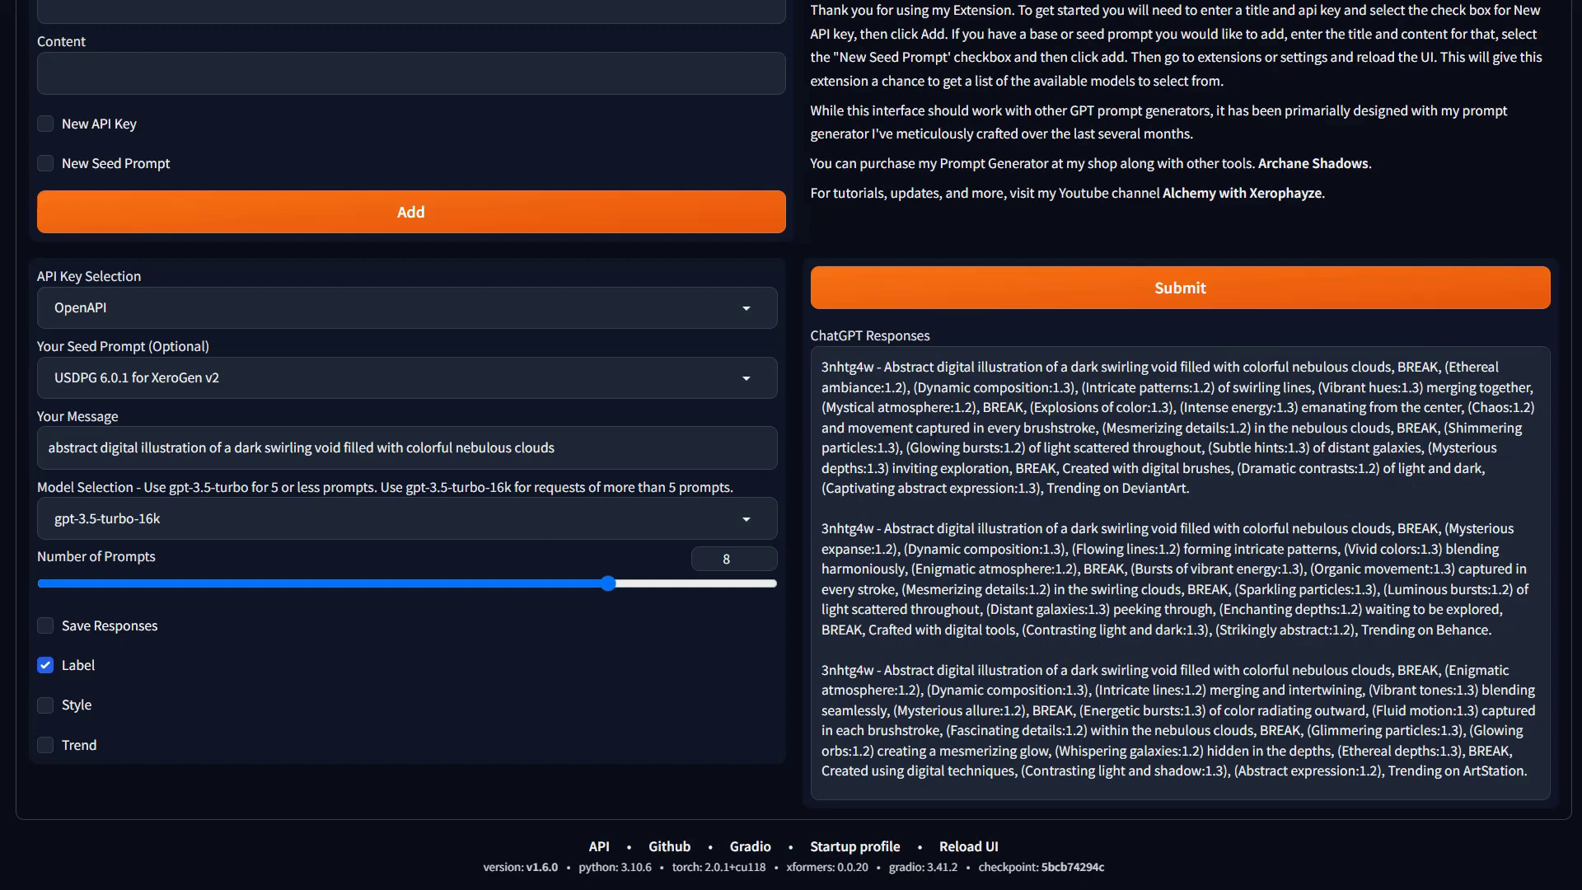
scroll(1086, 478, down, 5)
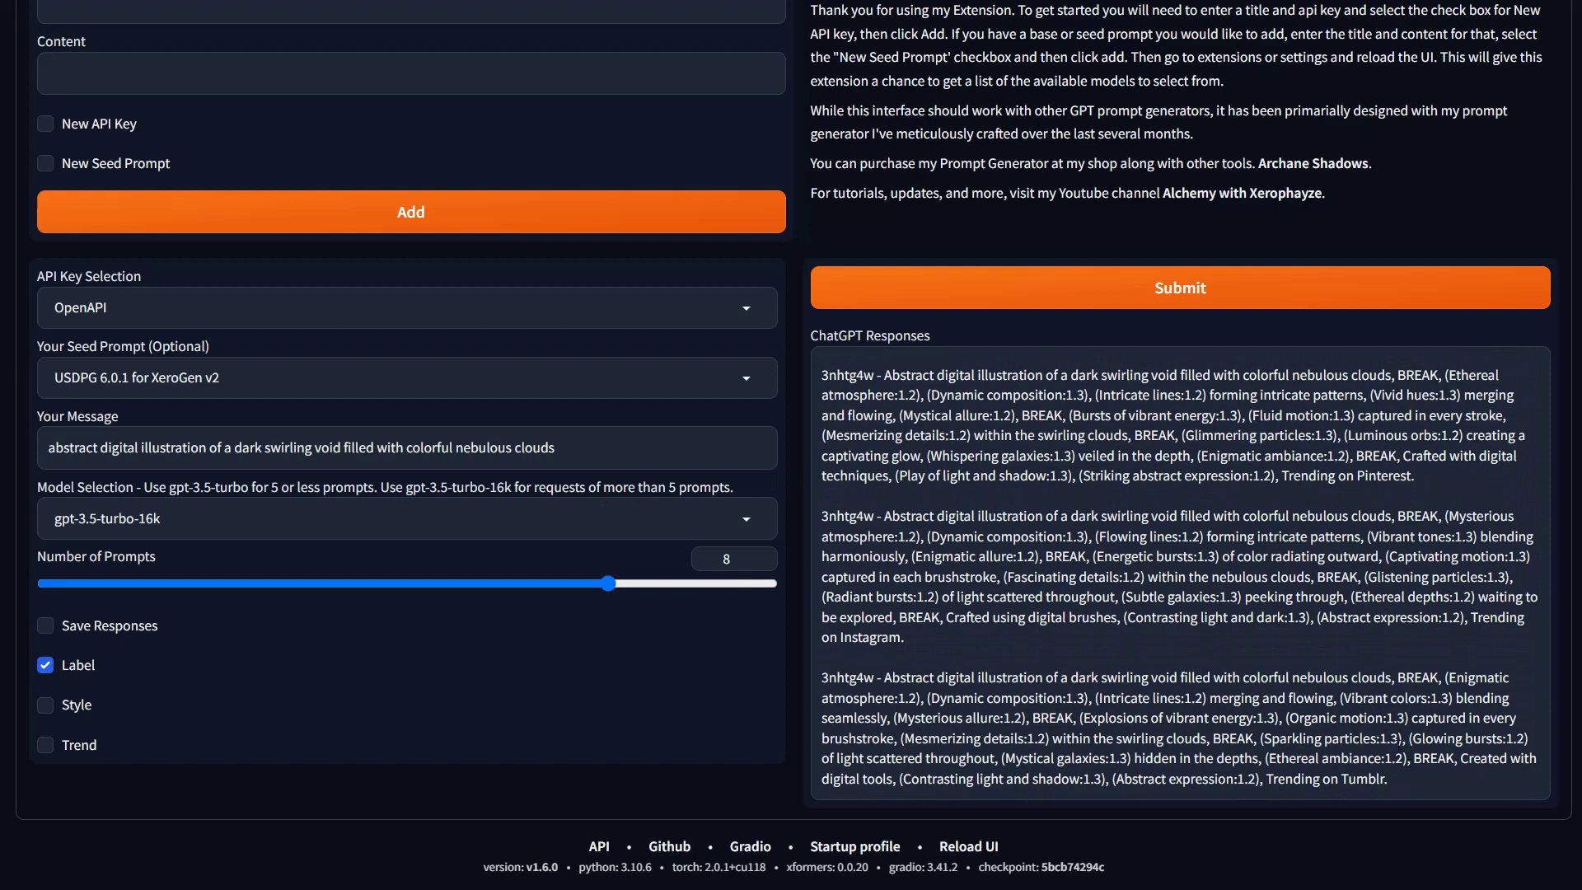
click(1416, 477)
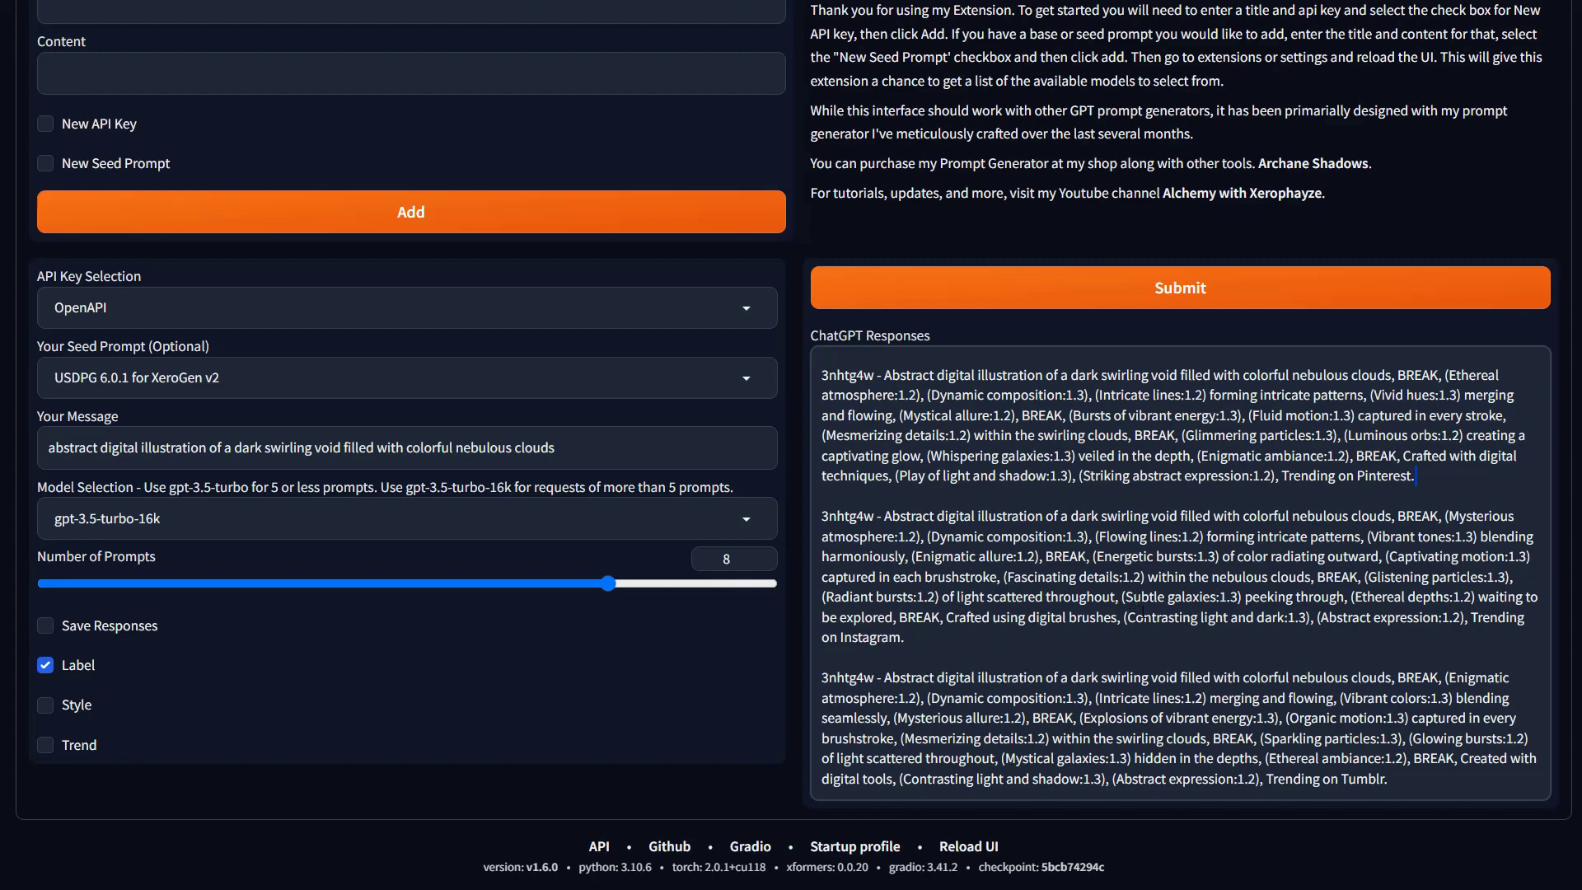
scroll(1162, 641, down, 10)
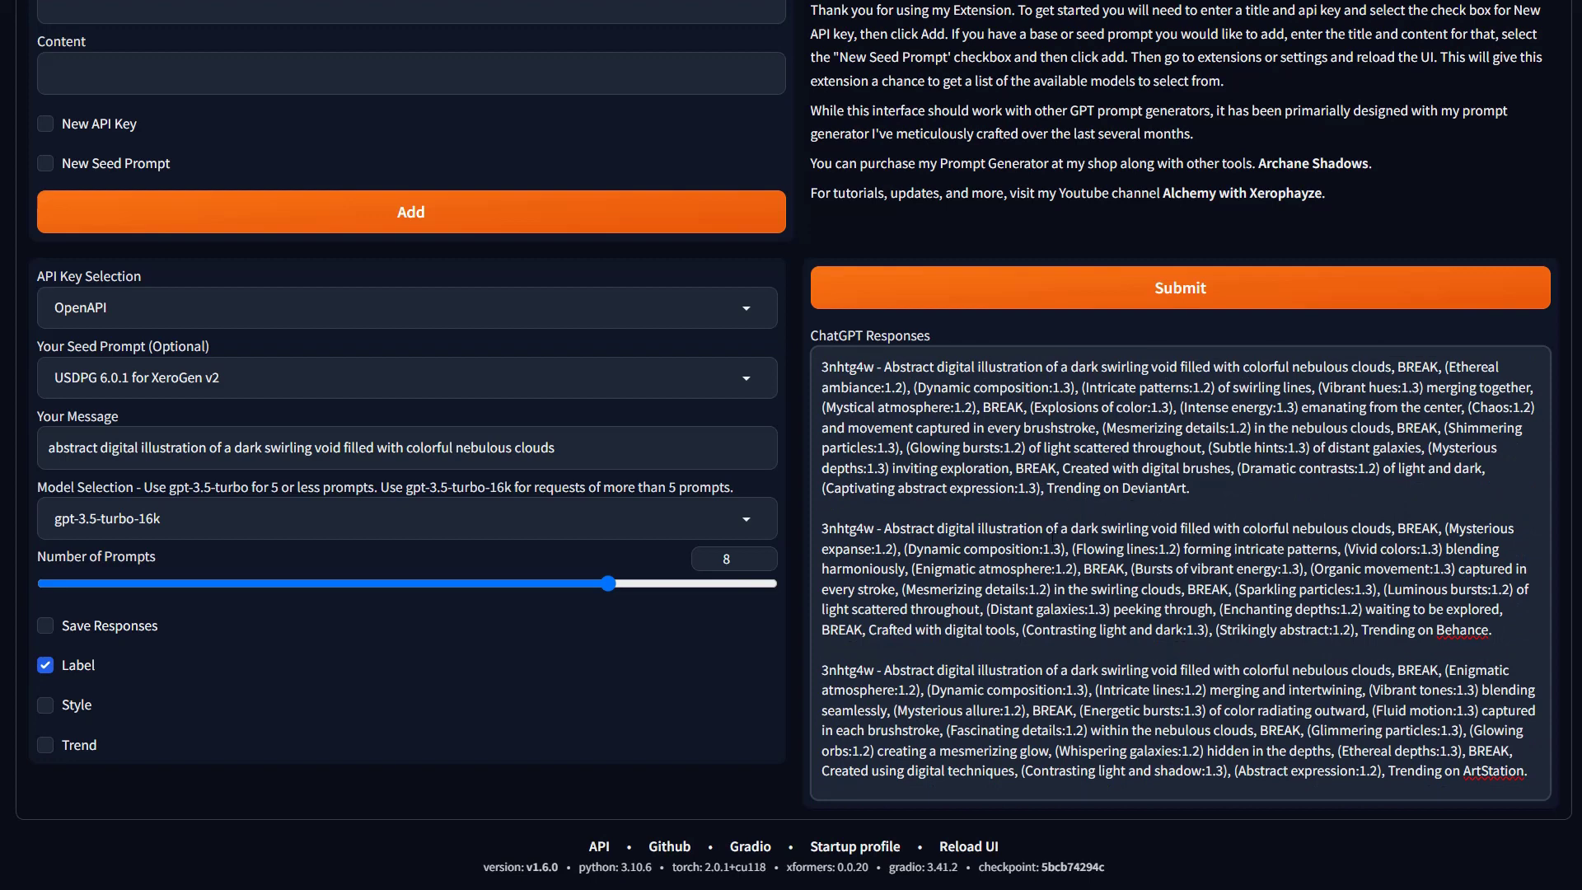
Disable Label and enable Save Responses for the XeroGen prompts, and review the ChatGPT responses again.
click(76, 666)
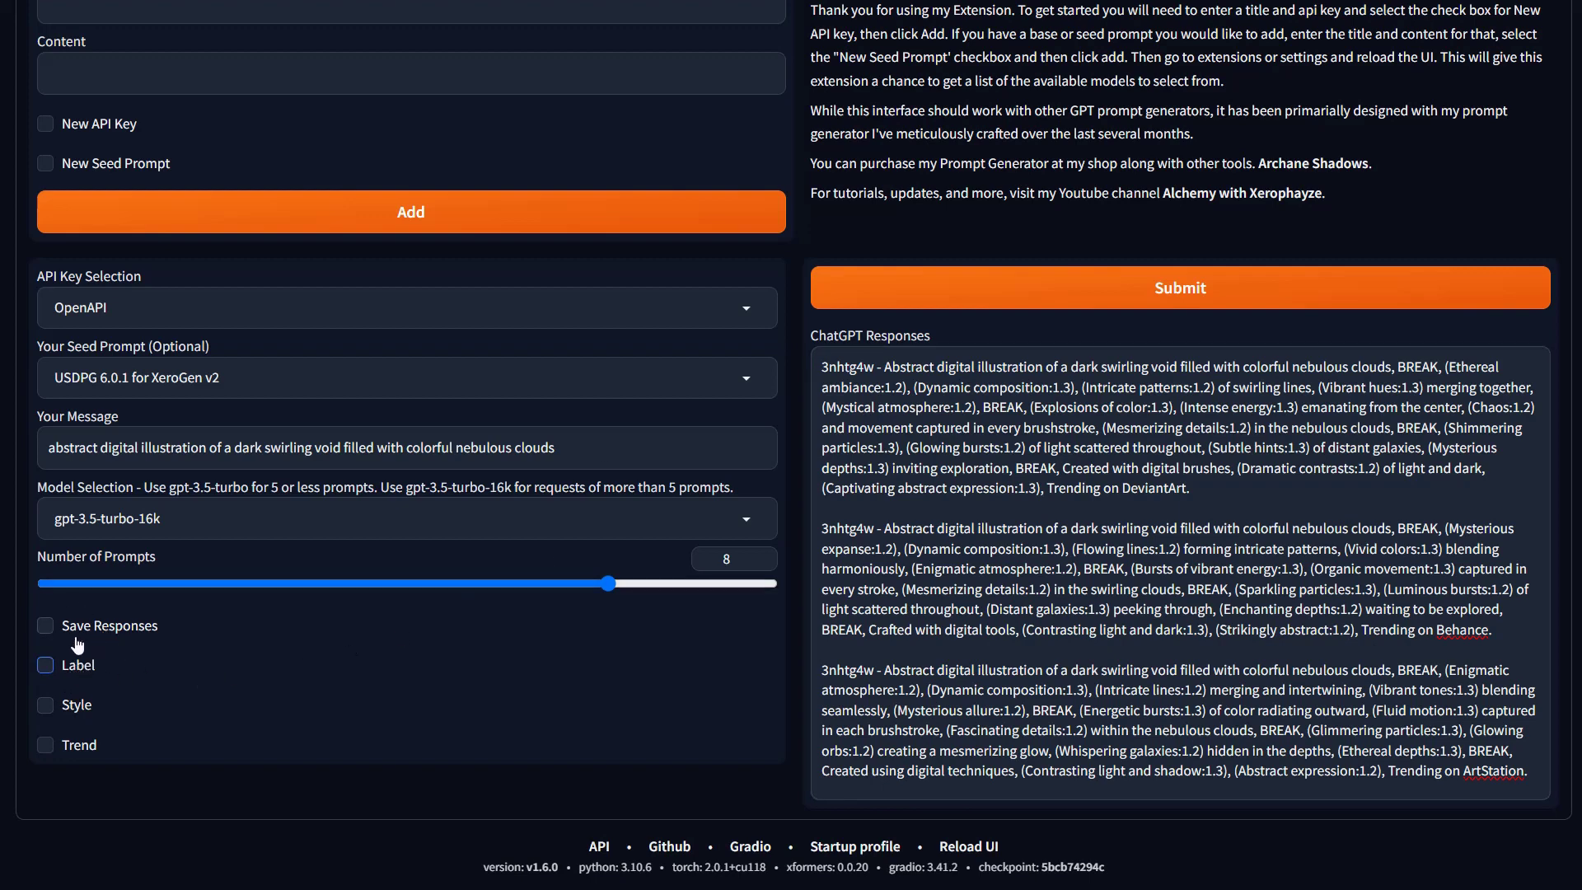
click(53, 629)
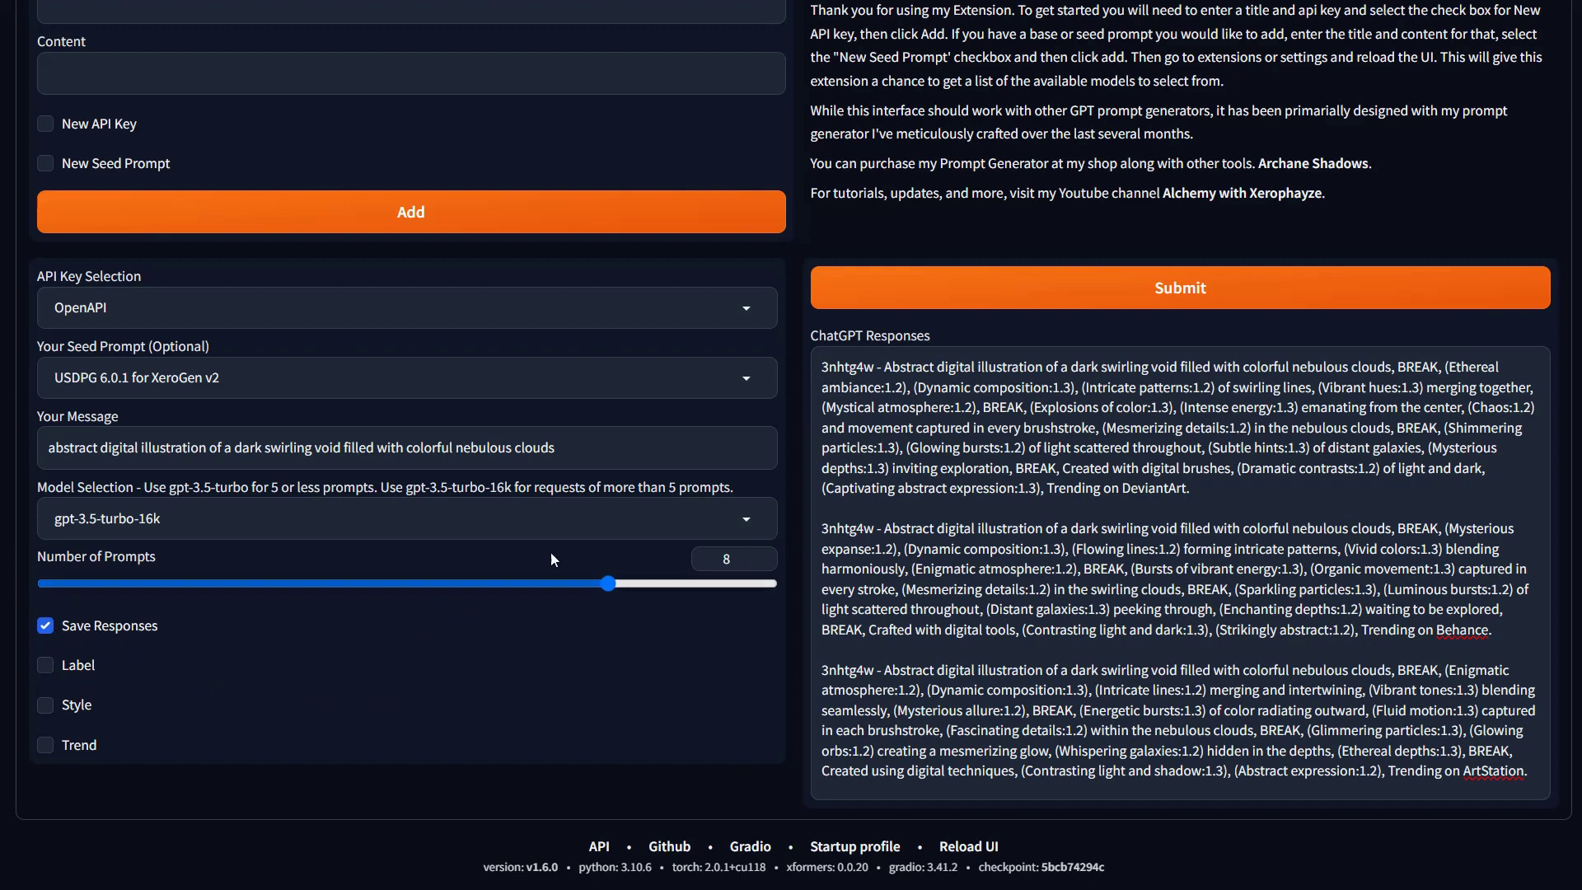
scroll(804, 515, up, 2)
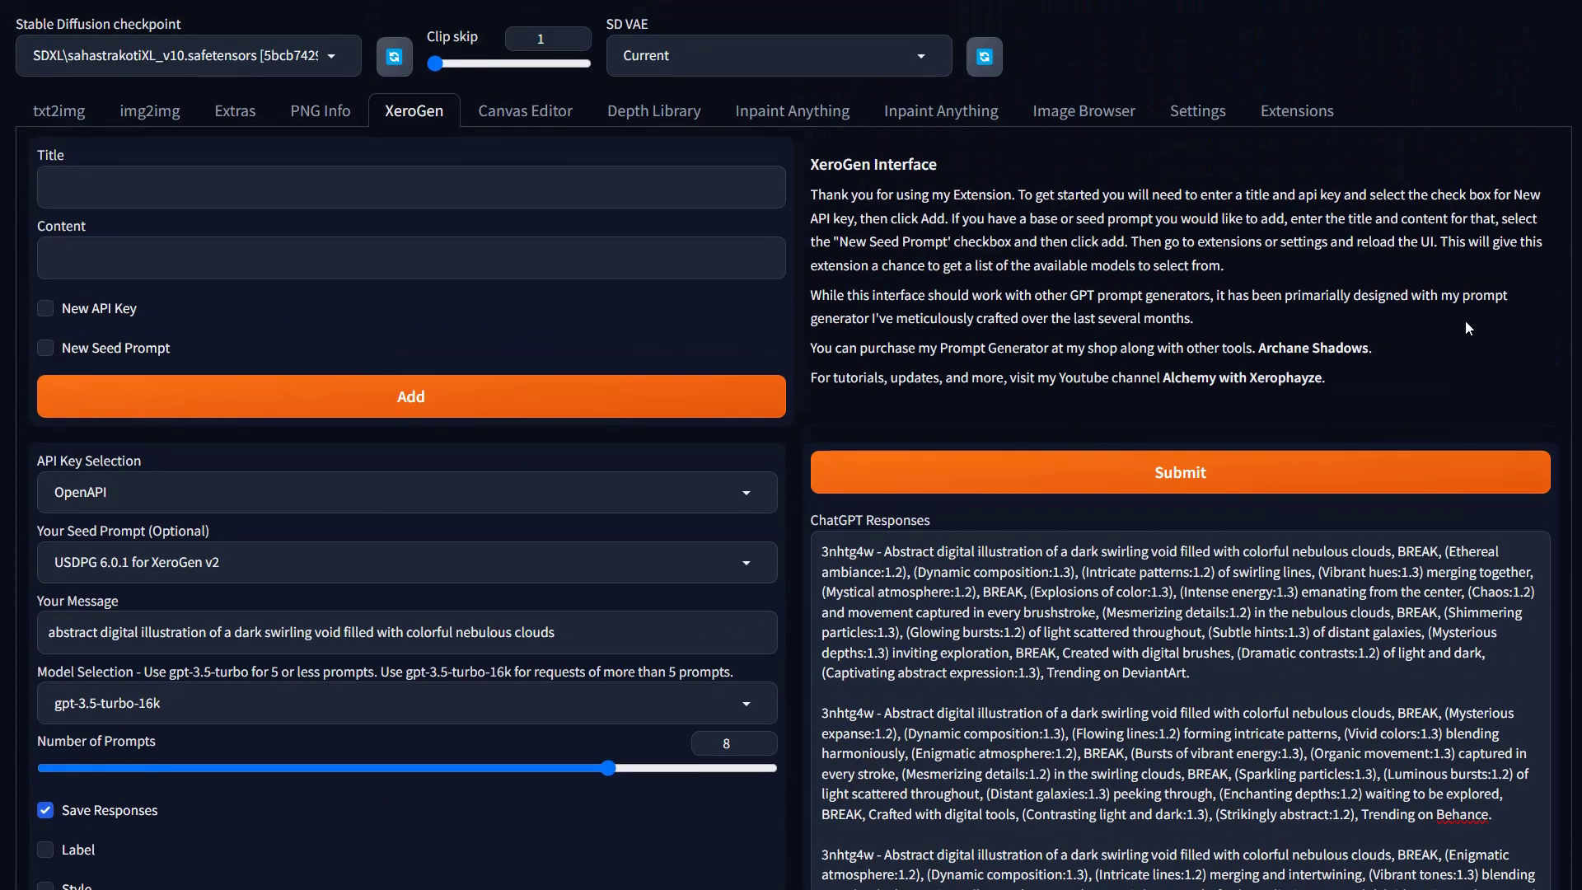
scroll(1179, 701, down, 3)
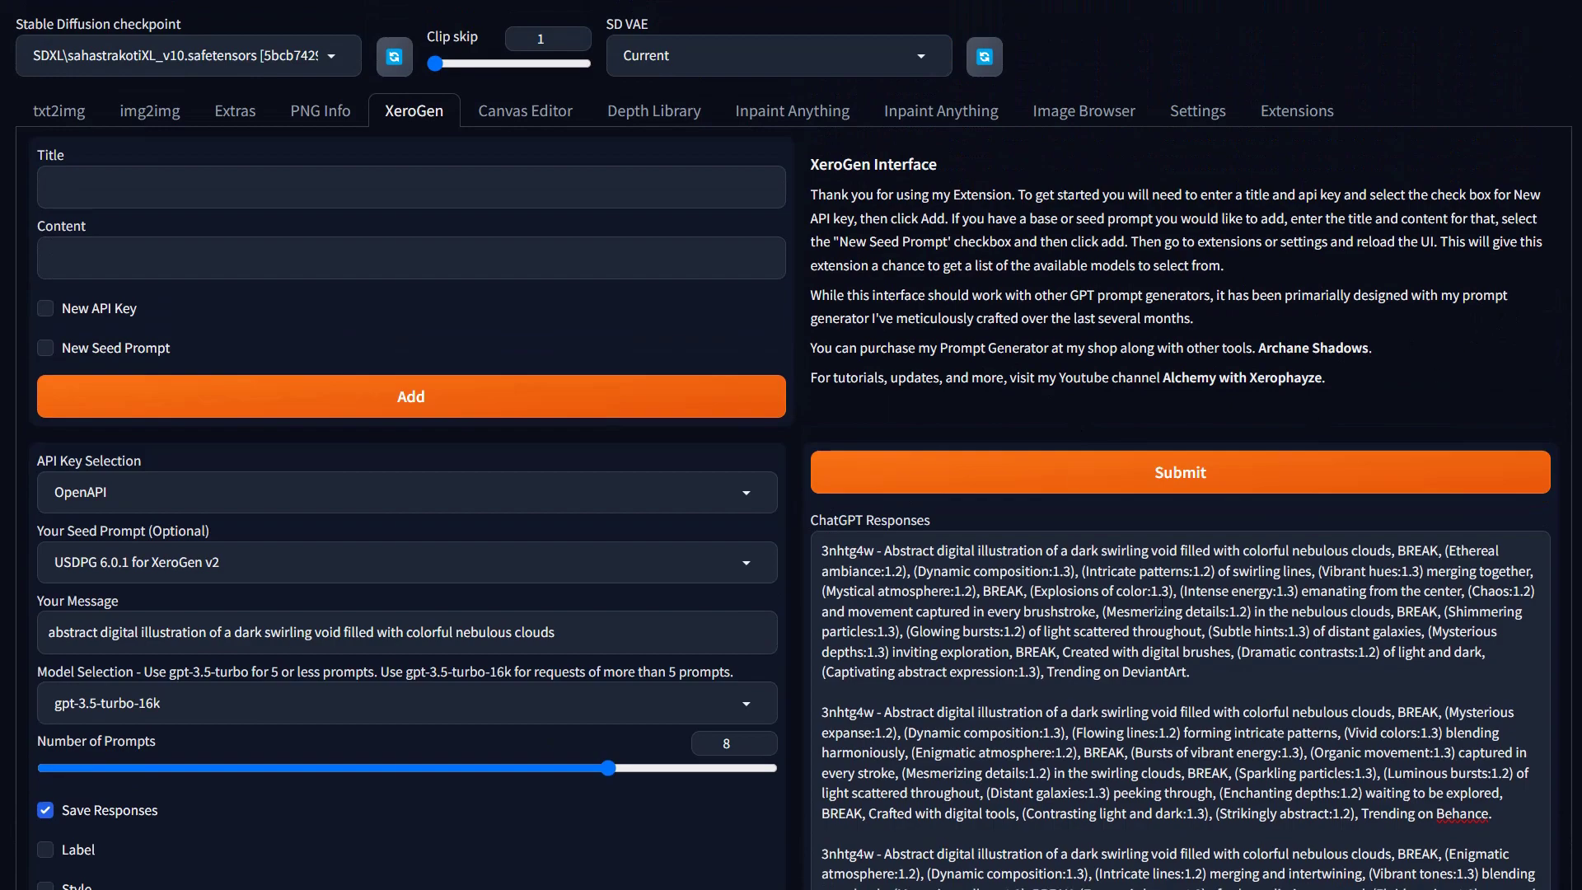
scroll(736, 780, down, 1)
scroll(736, 779, down, 2)
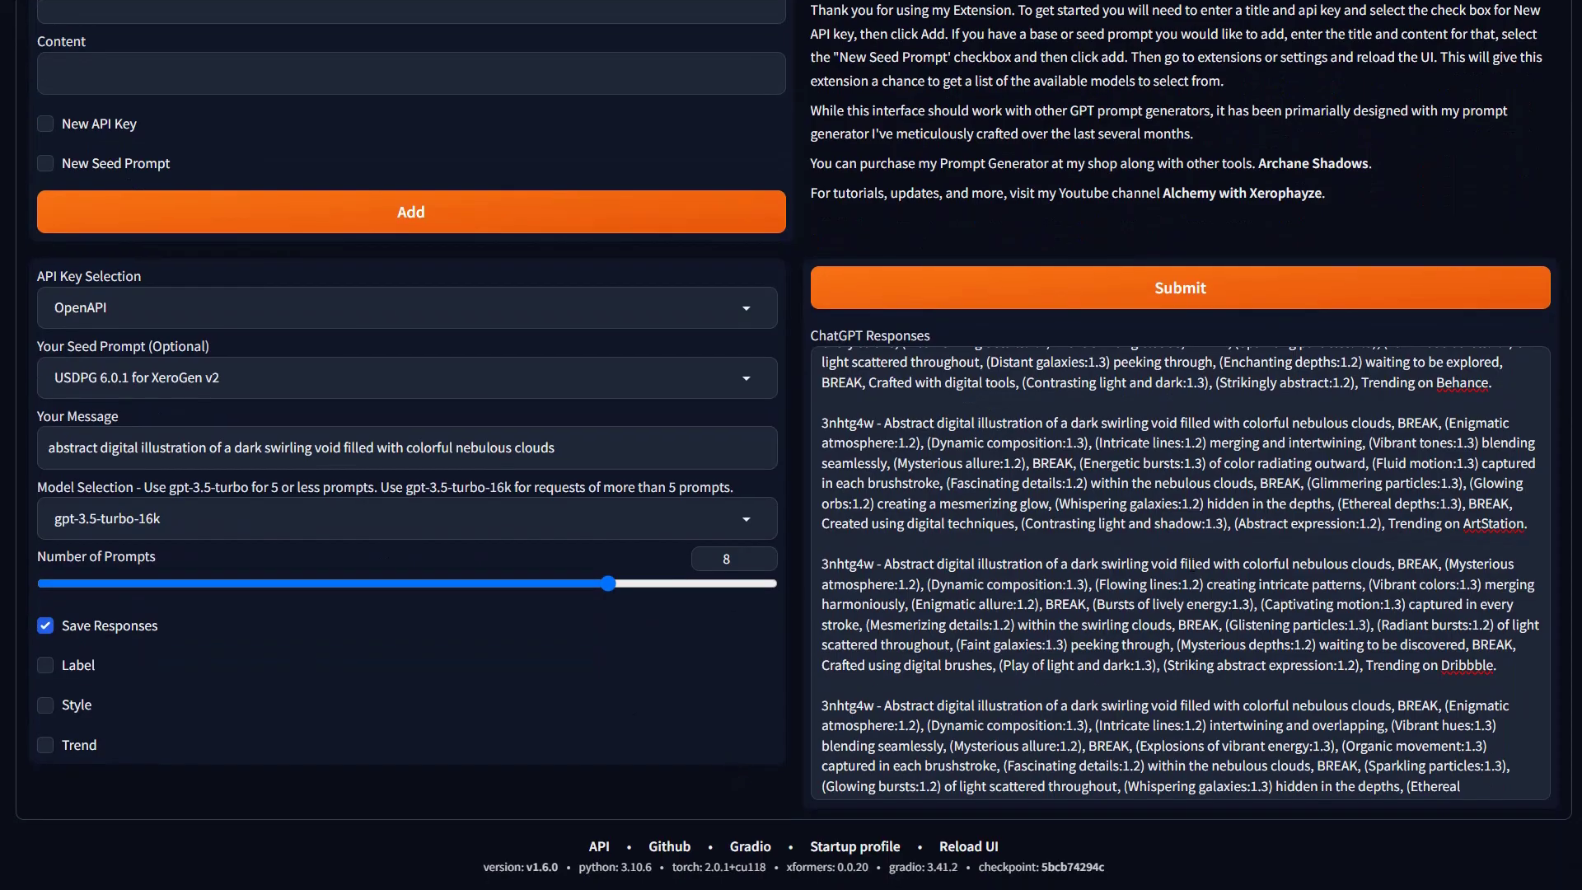
scroll(1192, 566, up, 3)
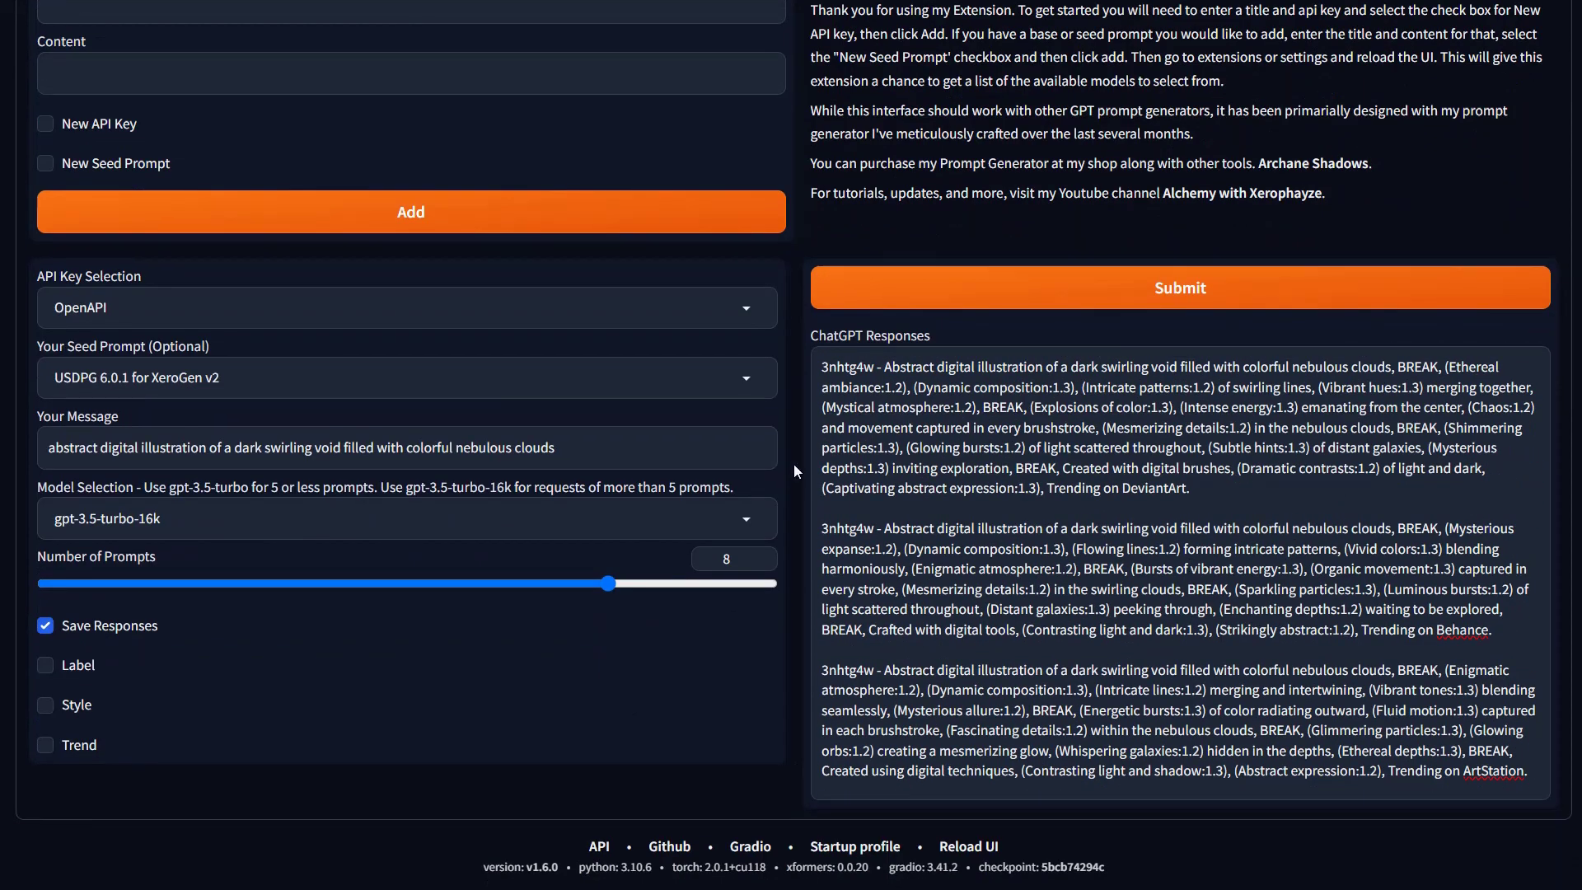
scroll(791, 445, up, 3)
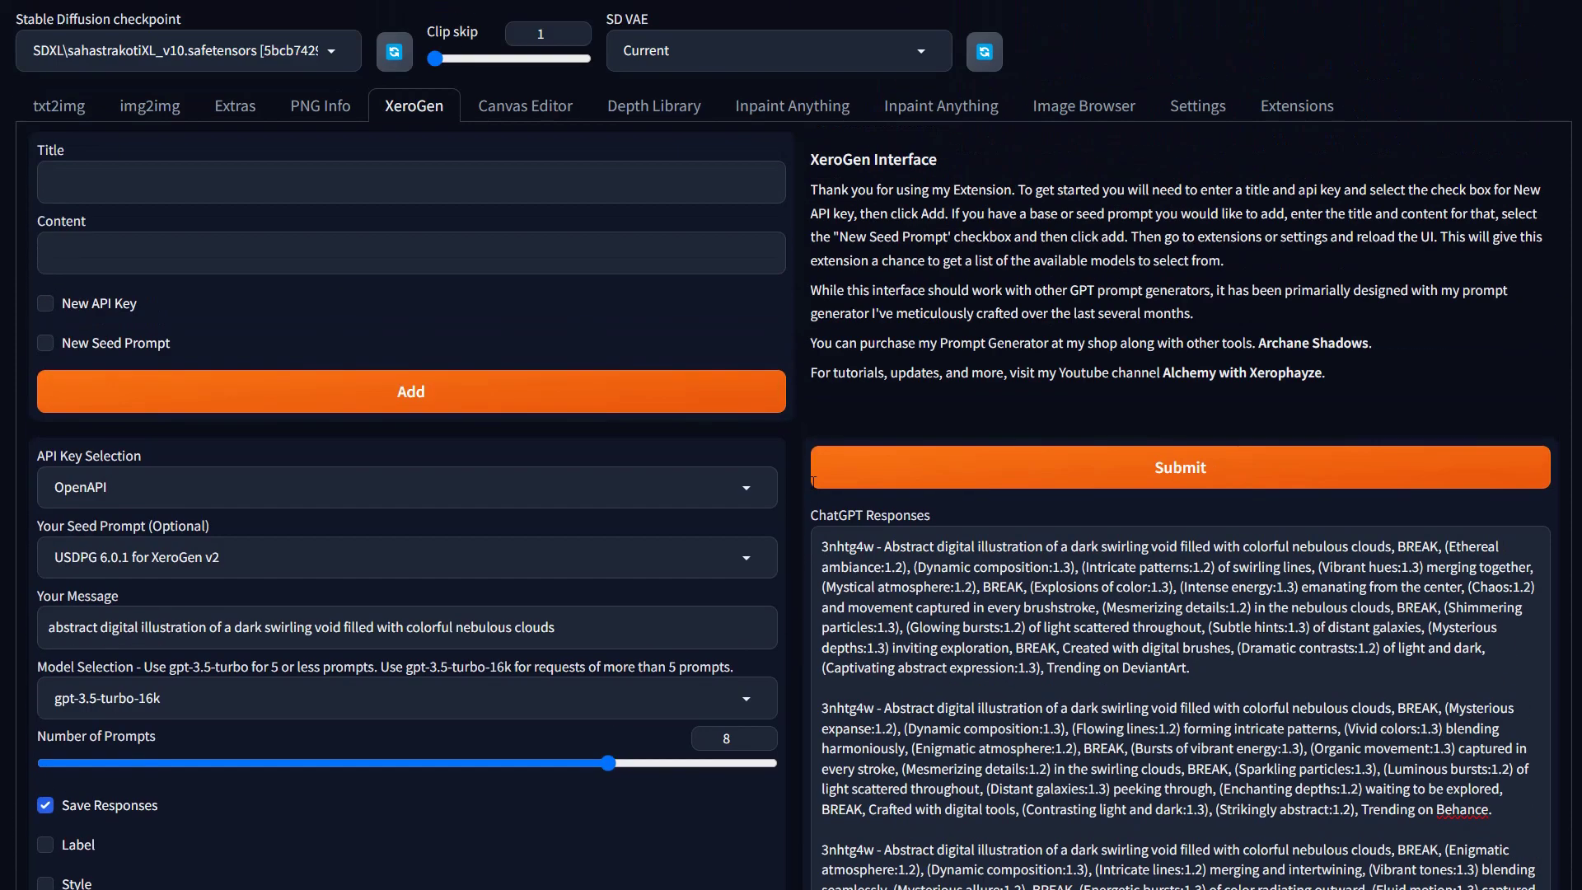
View the Canvas Editor and Depth Library pages.
click(501, 118)
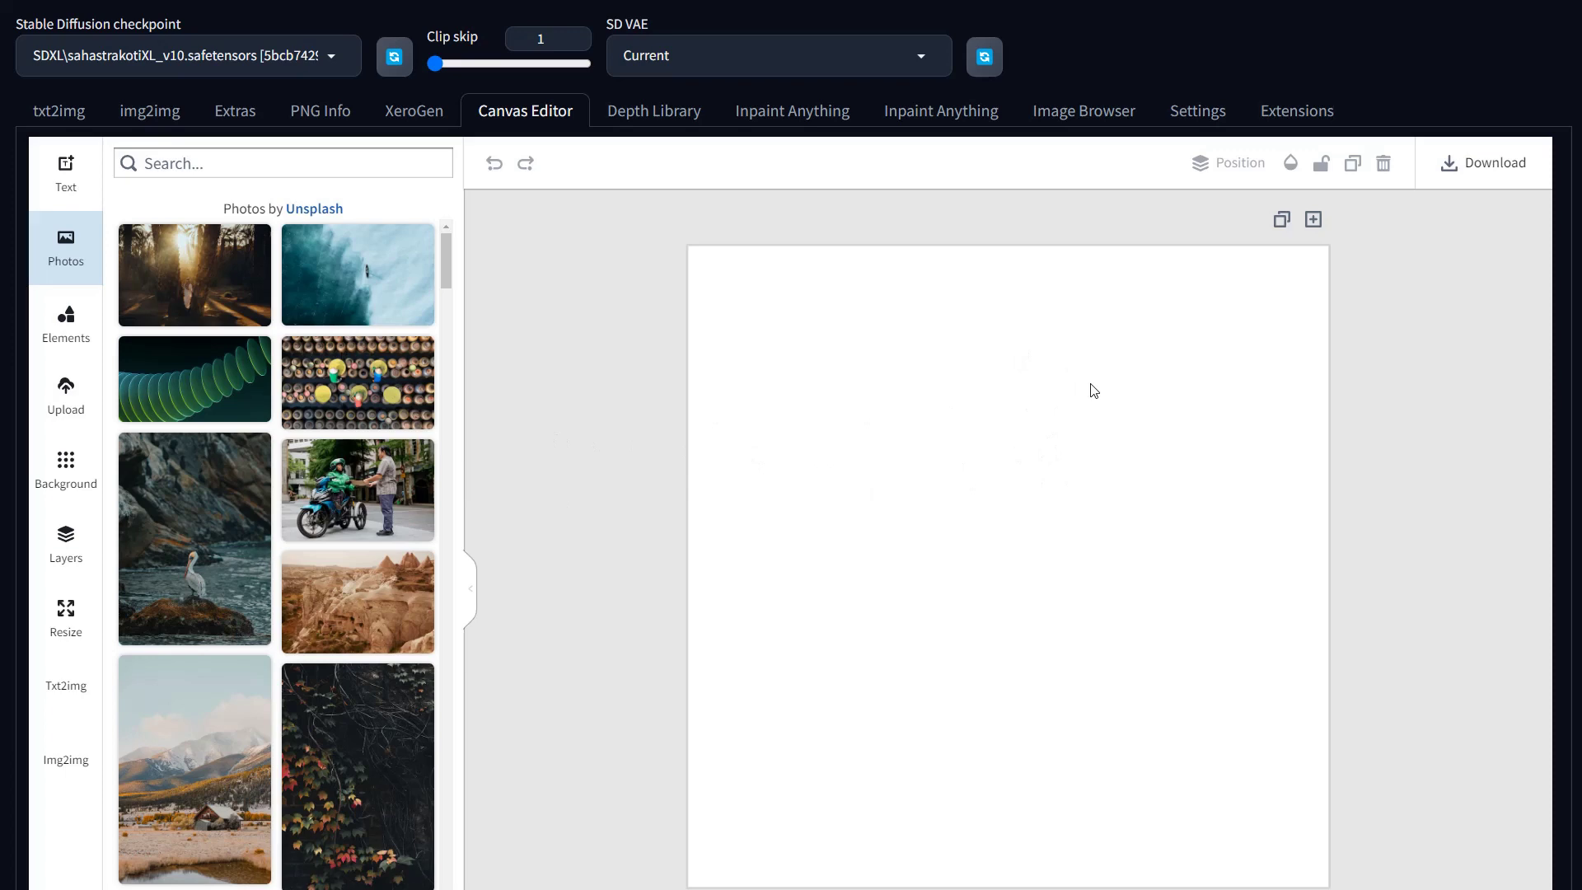
click(677, 121)
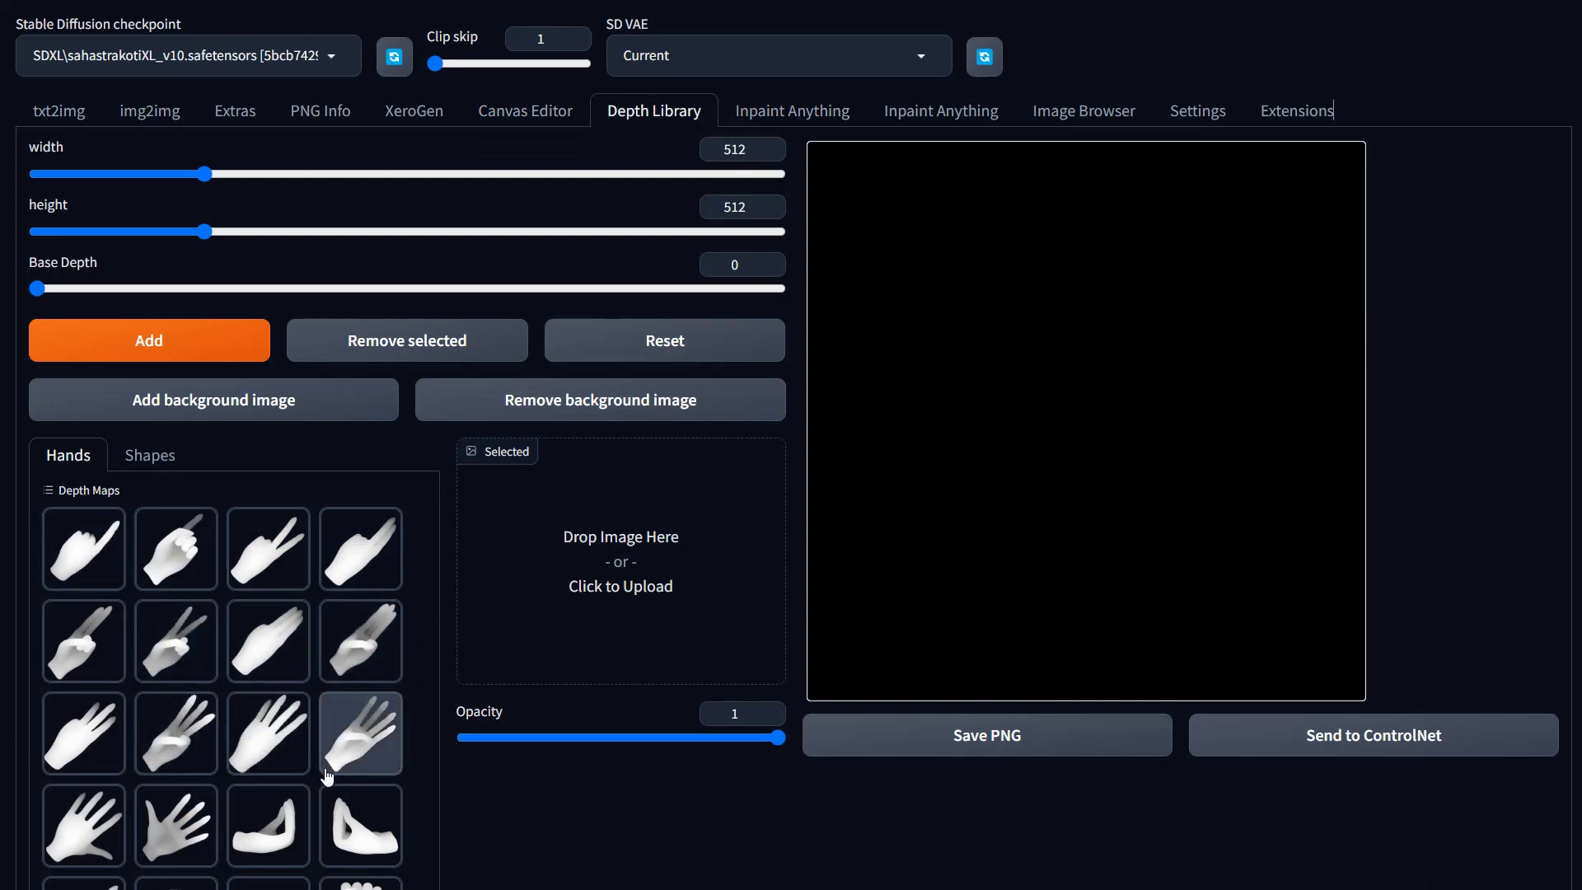
Load the image of the man walking down a street into Inpaint Anything and run Segment Anything with sam_vit_h_4b8939.pth.
click(756, 117)
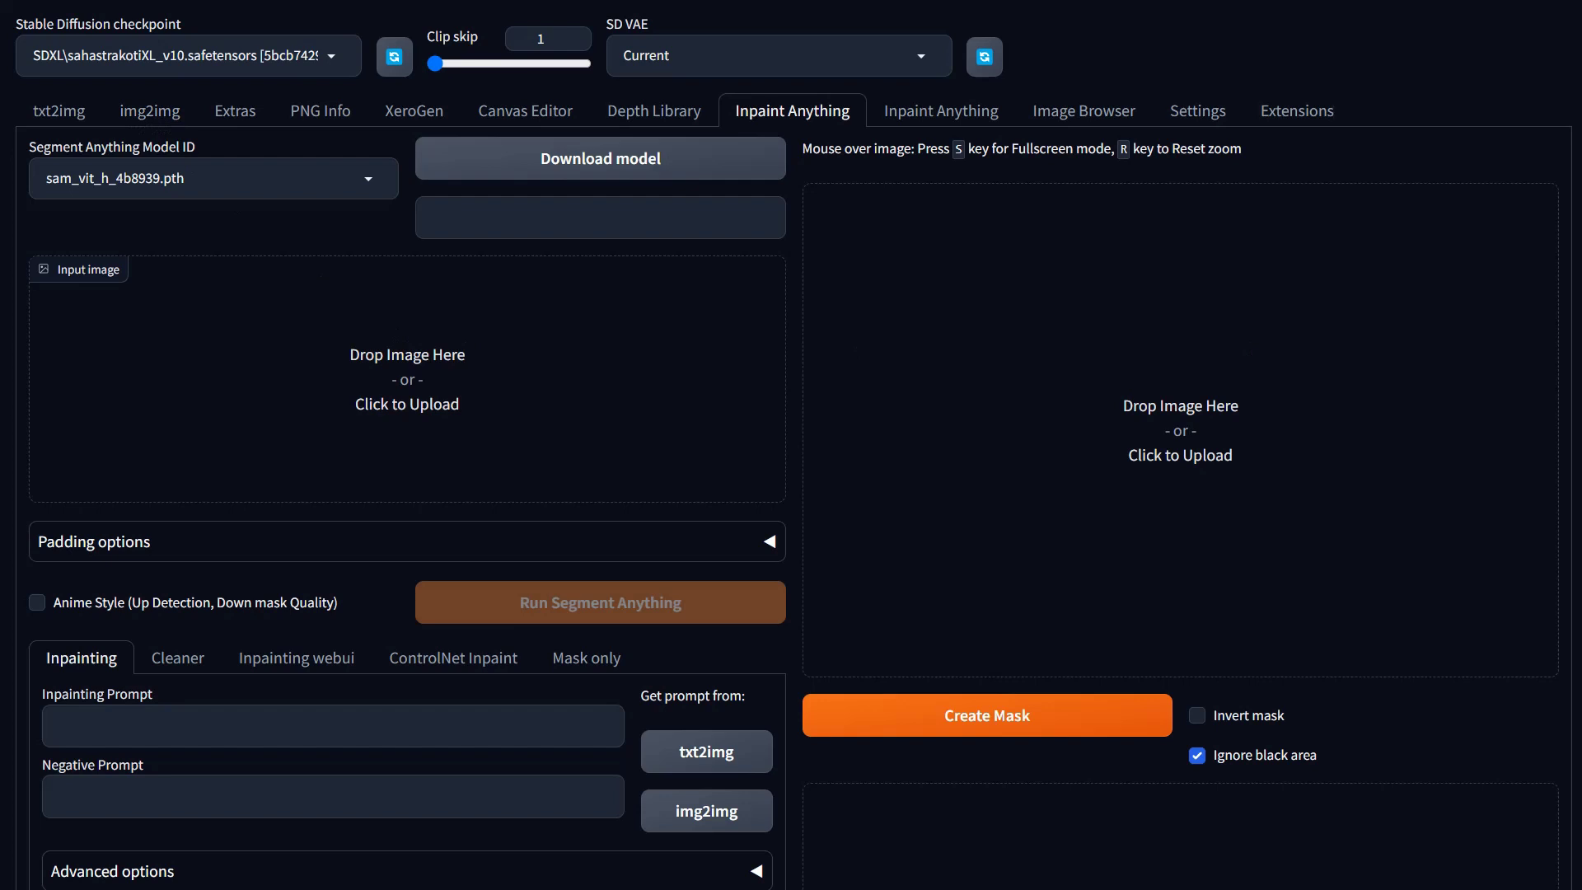
drag(1566, 462, 389, 400)
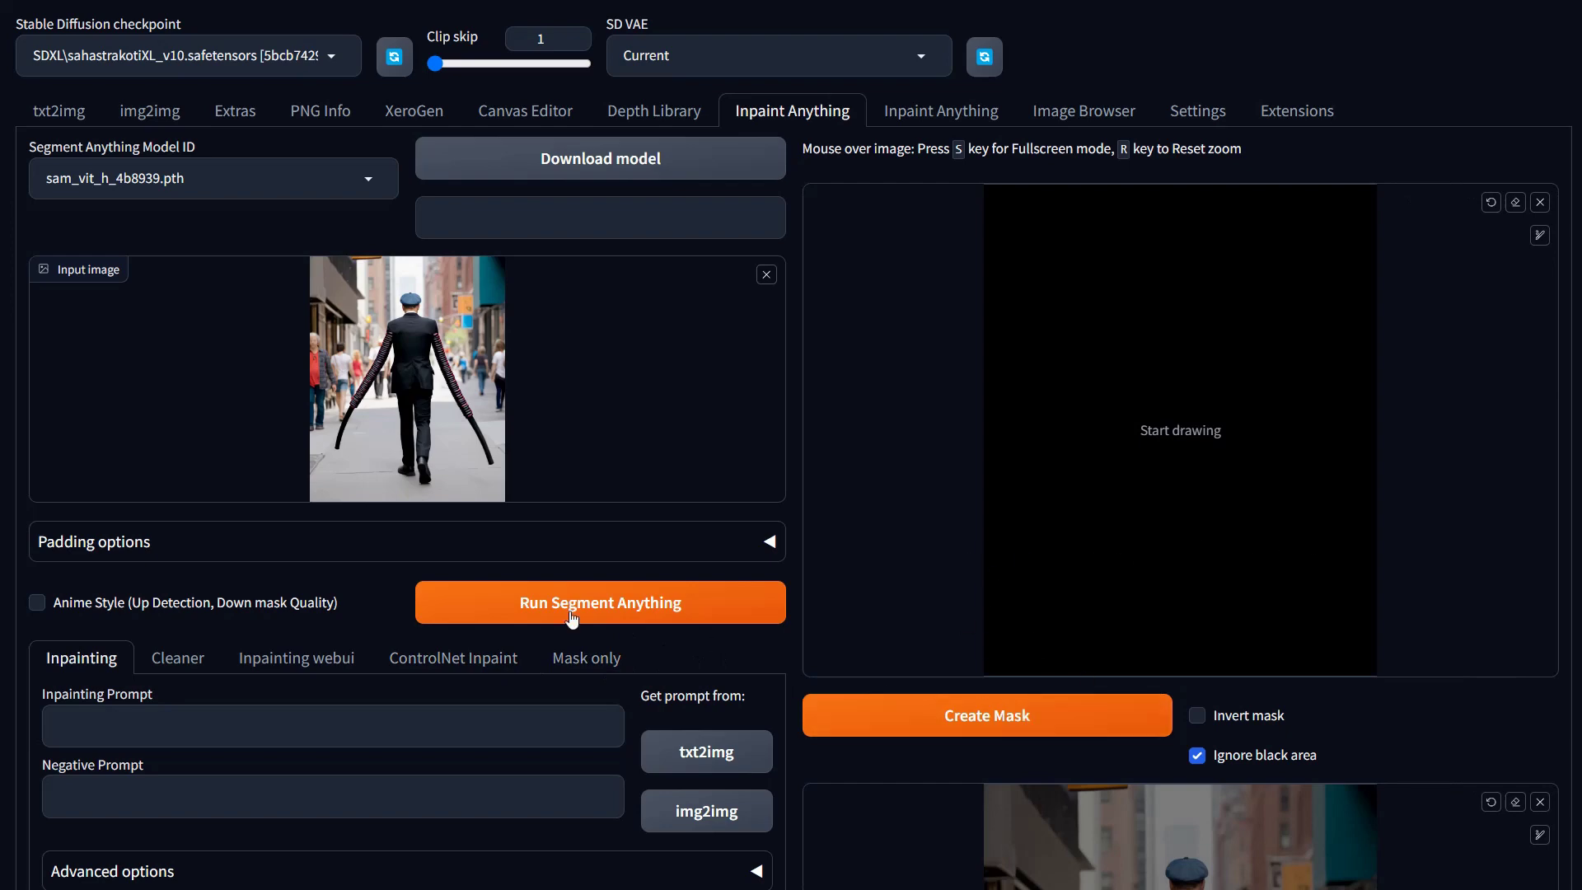
scroll(887, 575, down, 1)
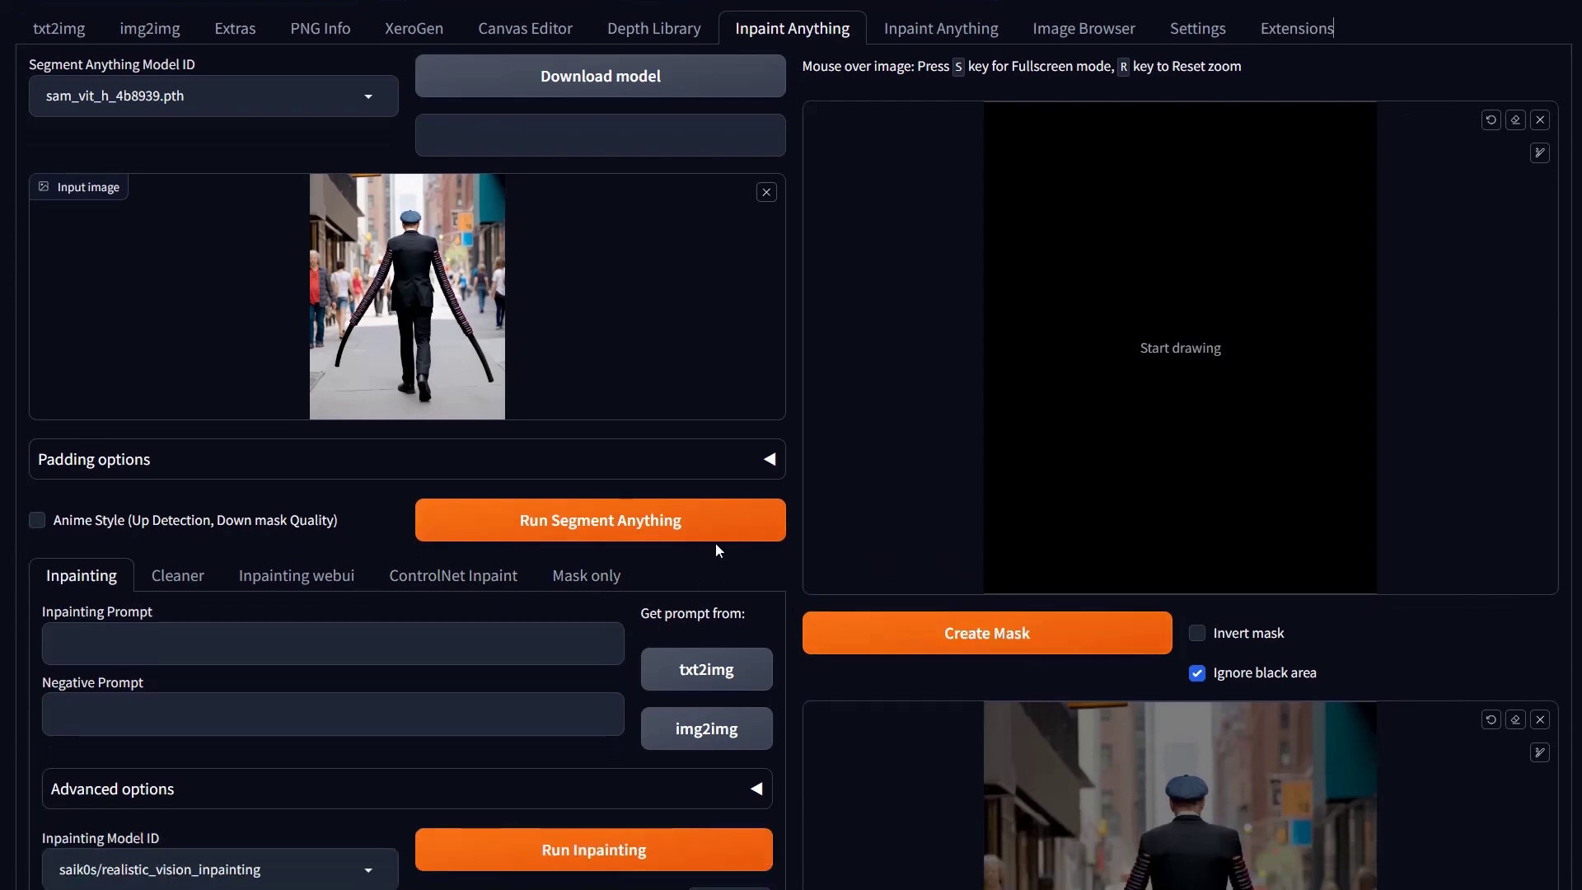
click(598, 537)
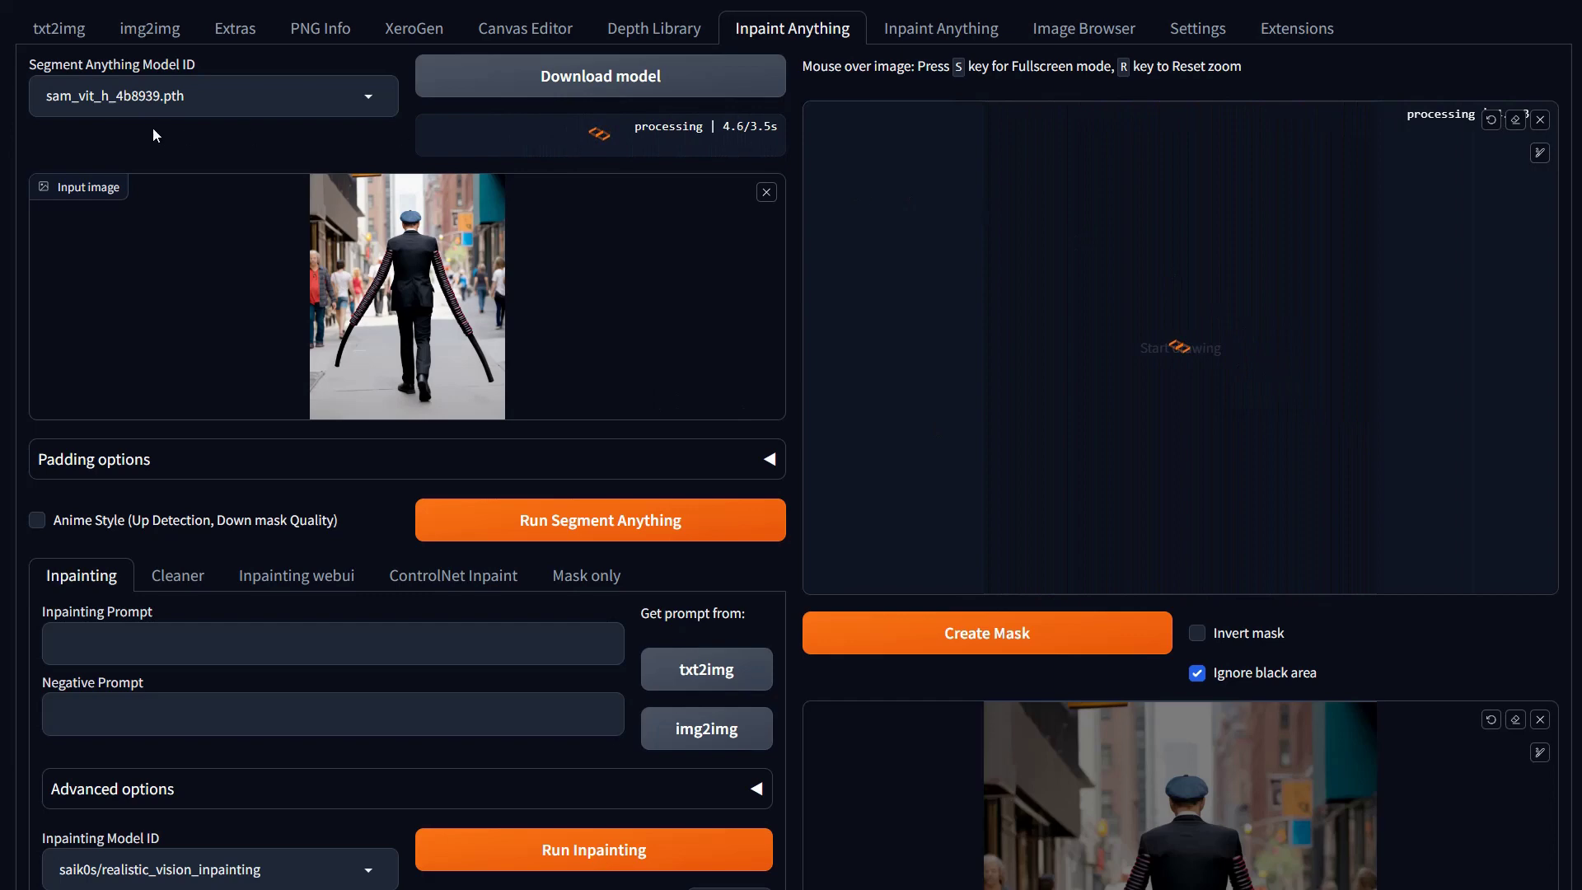
click(315, 104)
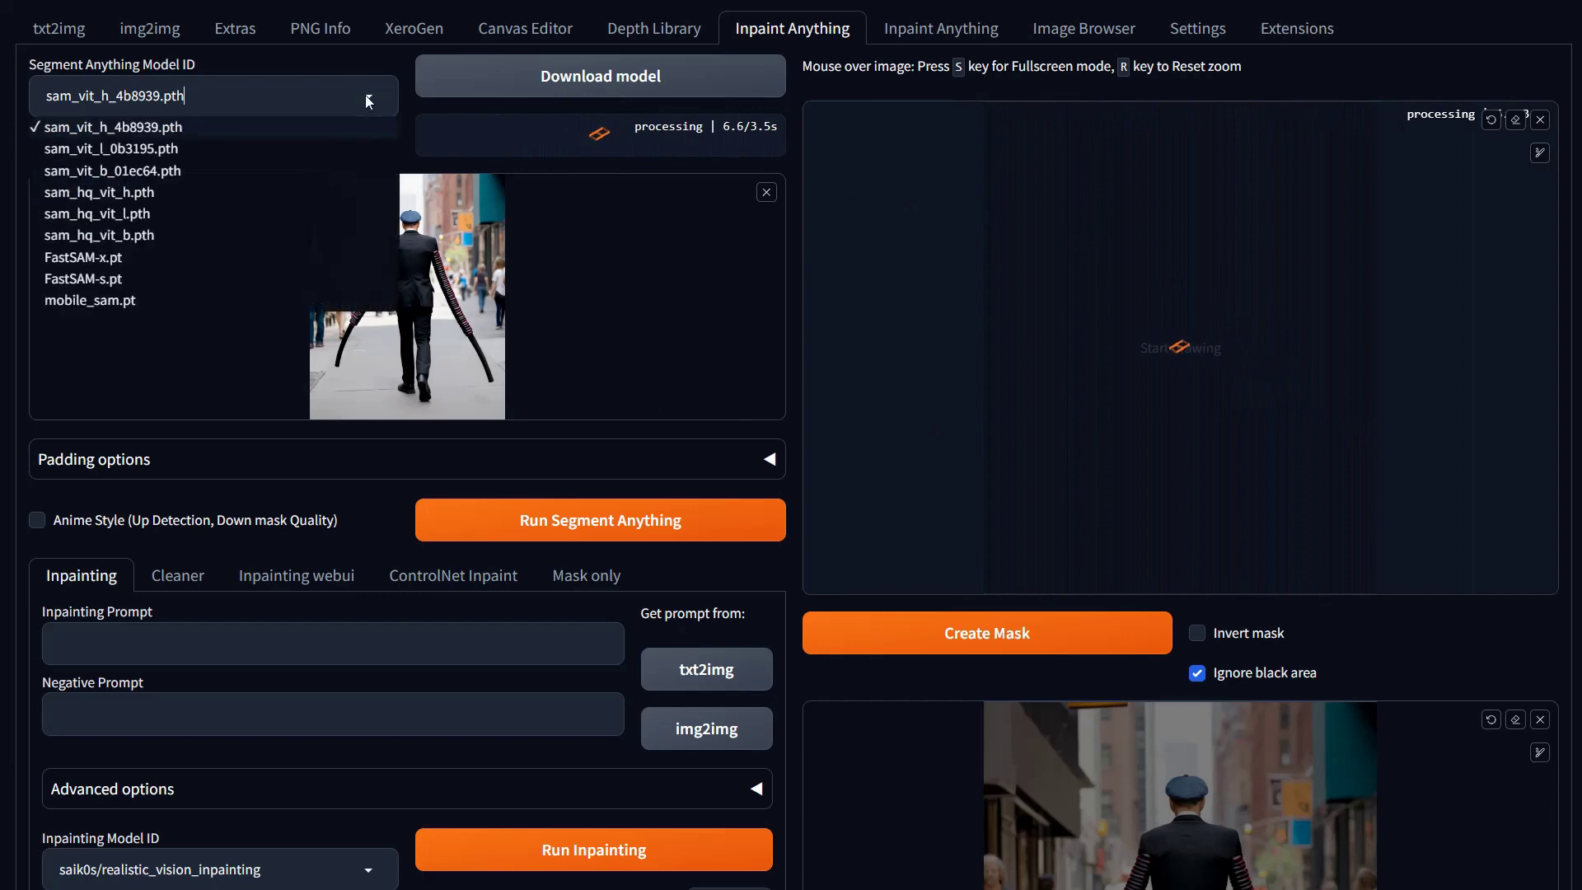
click(359, 51)
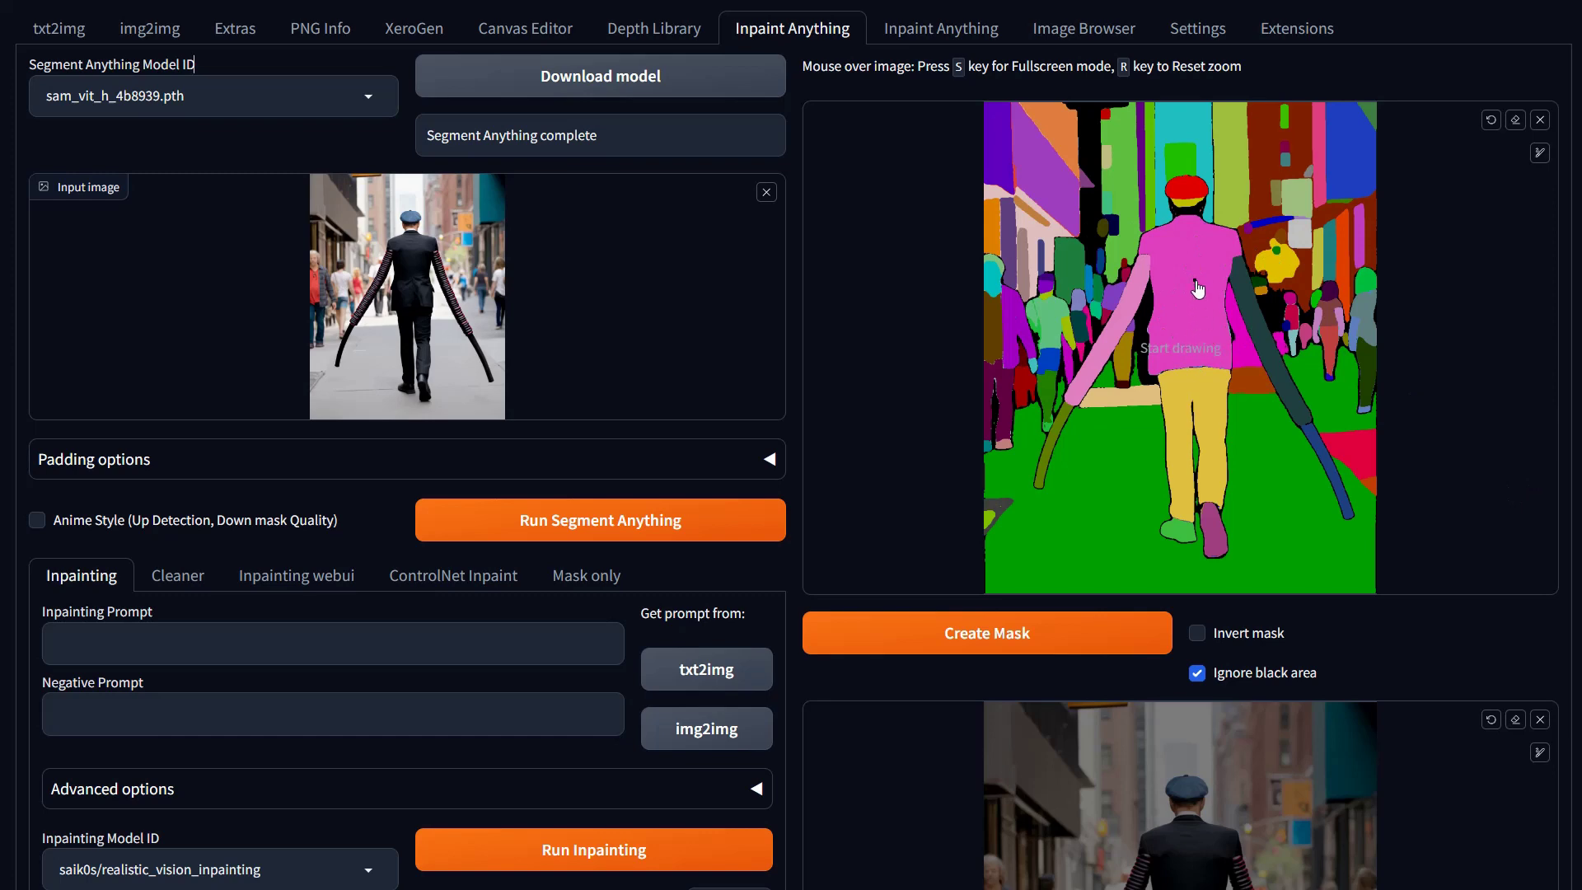
Enlarge the brush slightly, mark the man's jacket on the segmentation map and create a mask from it.
click(1181, 320)
click(1179, 256)
click(1541, 154)
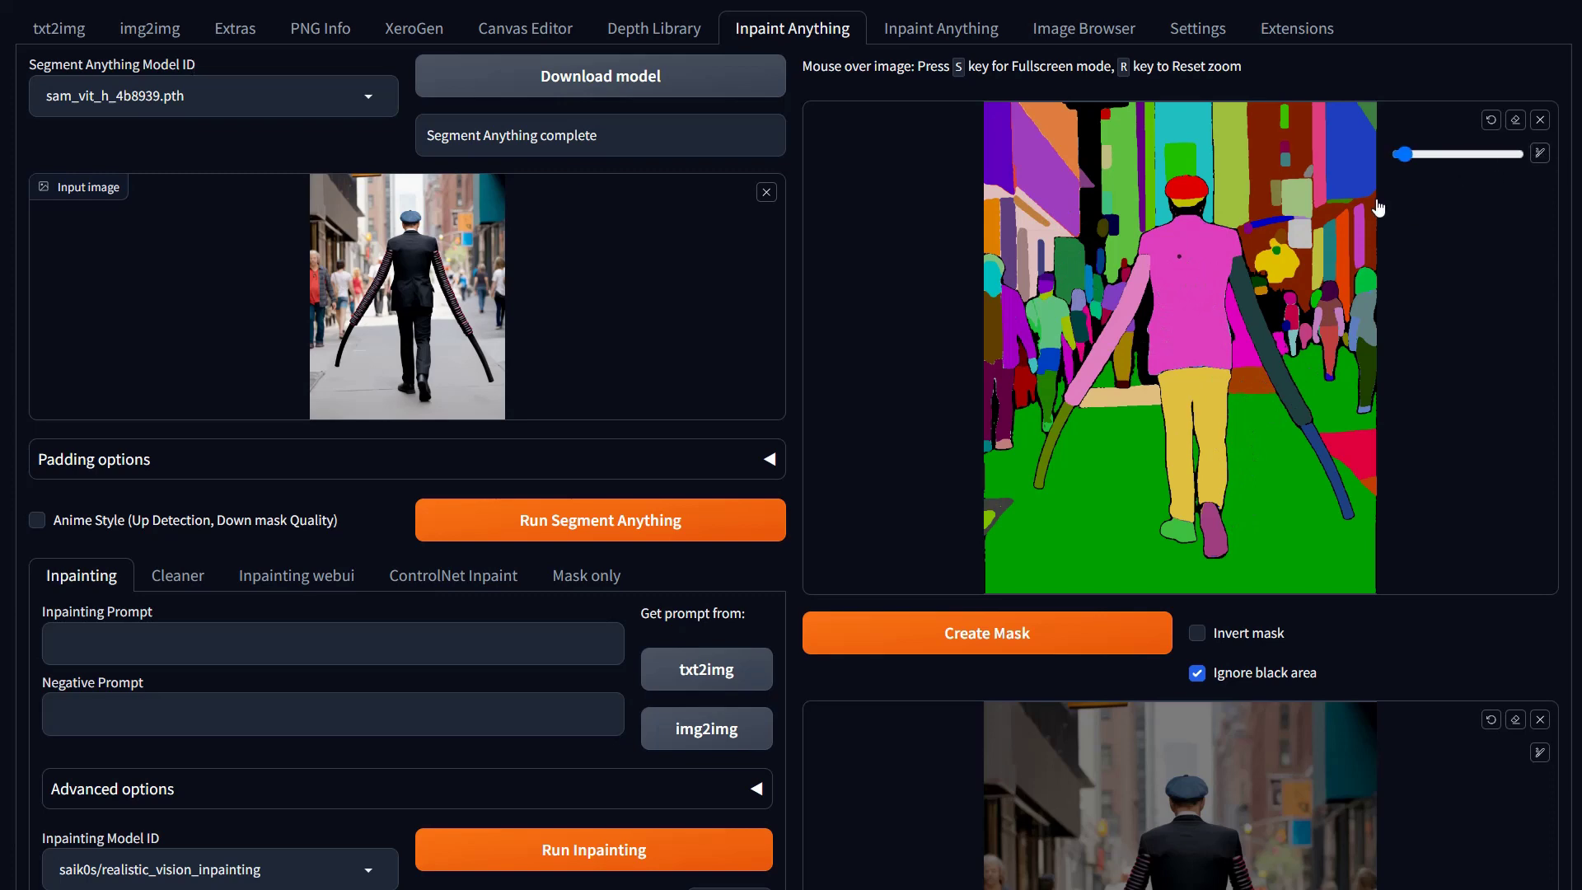
drag(1404, 155, 1423, 155)
click(1187, 276)
click(953, 650)
scroll(1277, 535, down, 4)
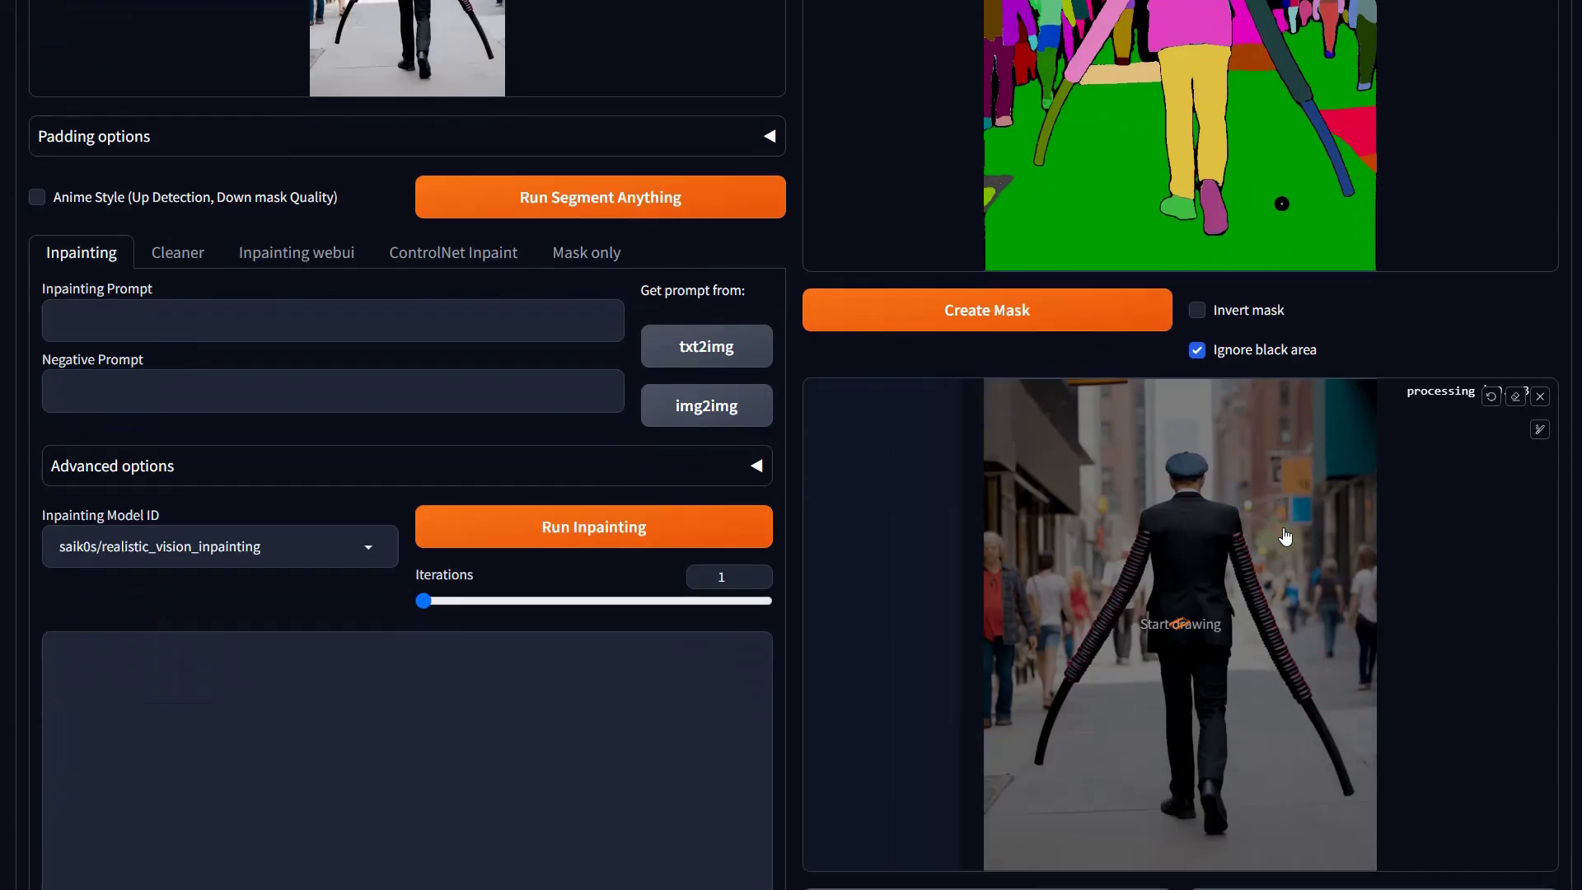
scroll(1232, 159, up, 3)
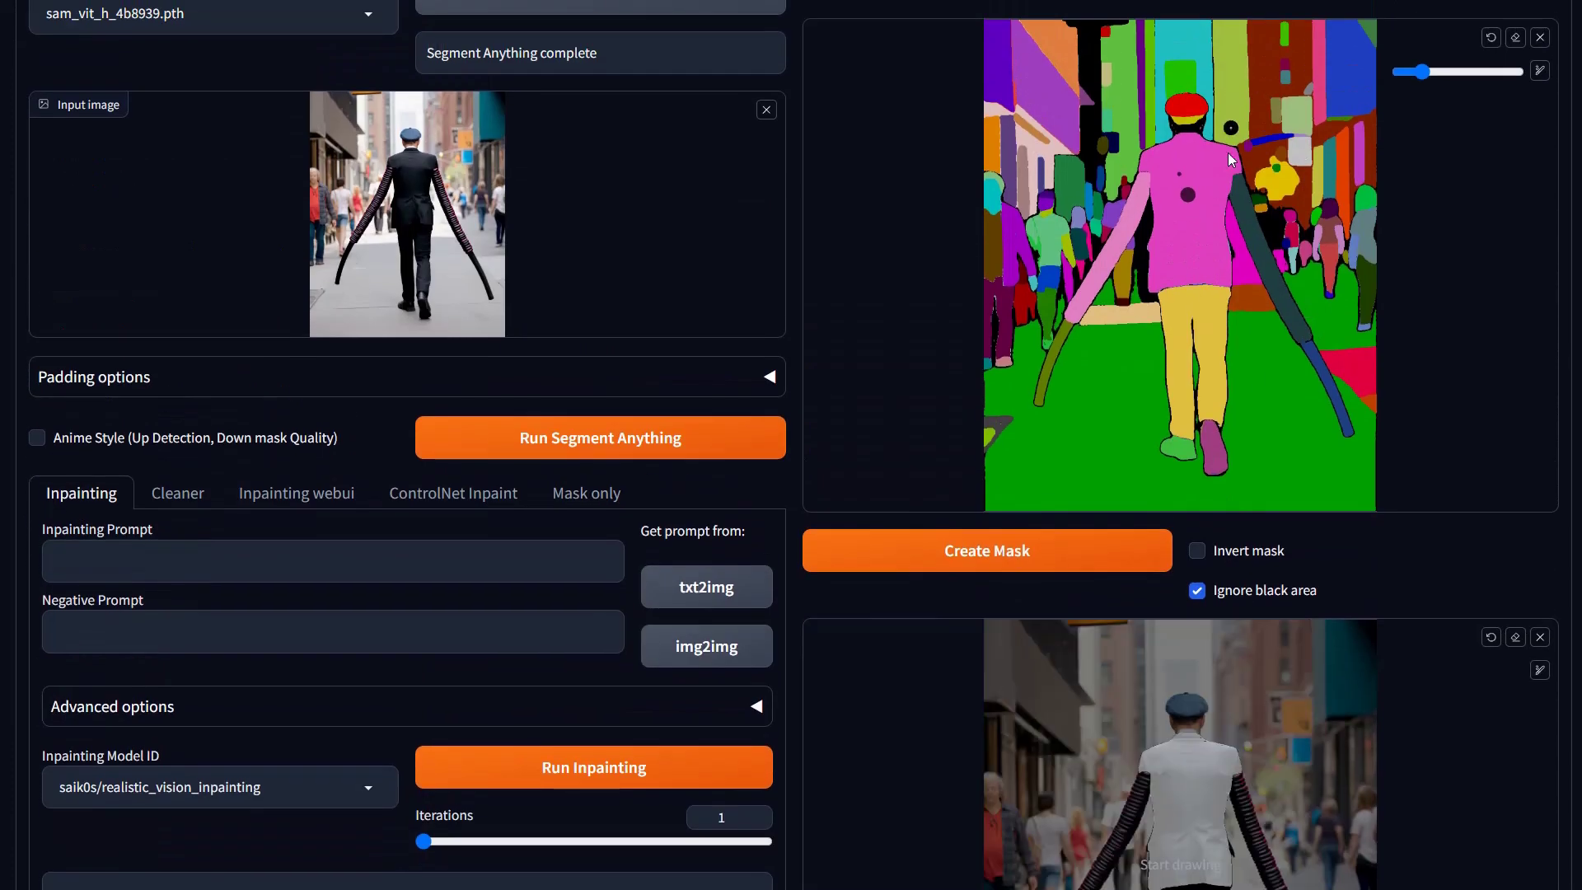
scroll(1232, 226, down, 3)
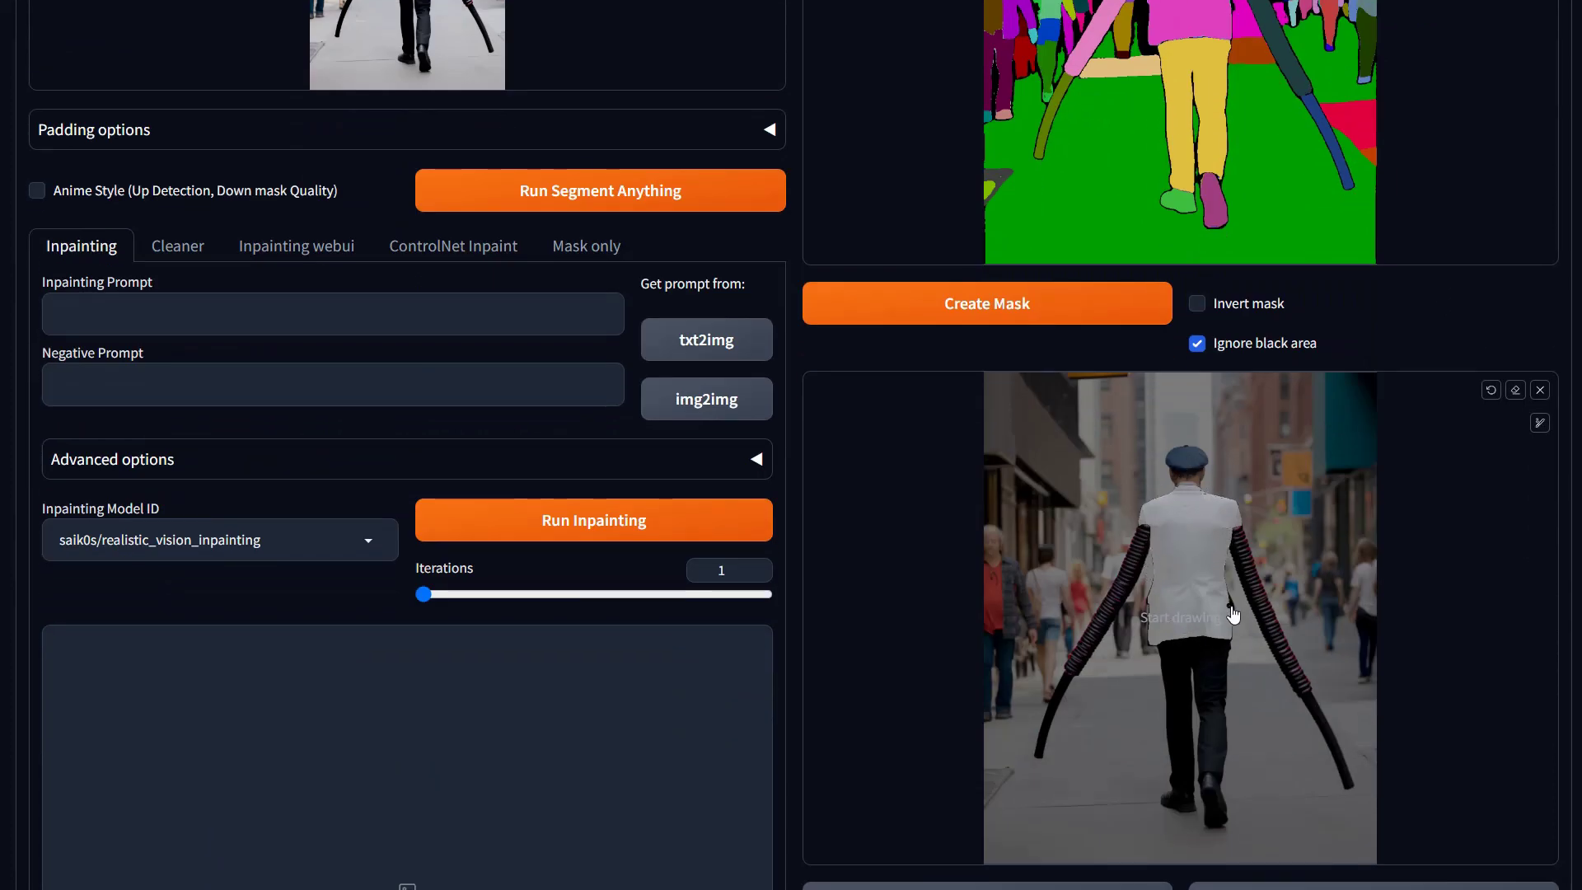
scroll(1234, 614, down, 5)
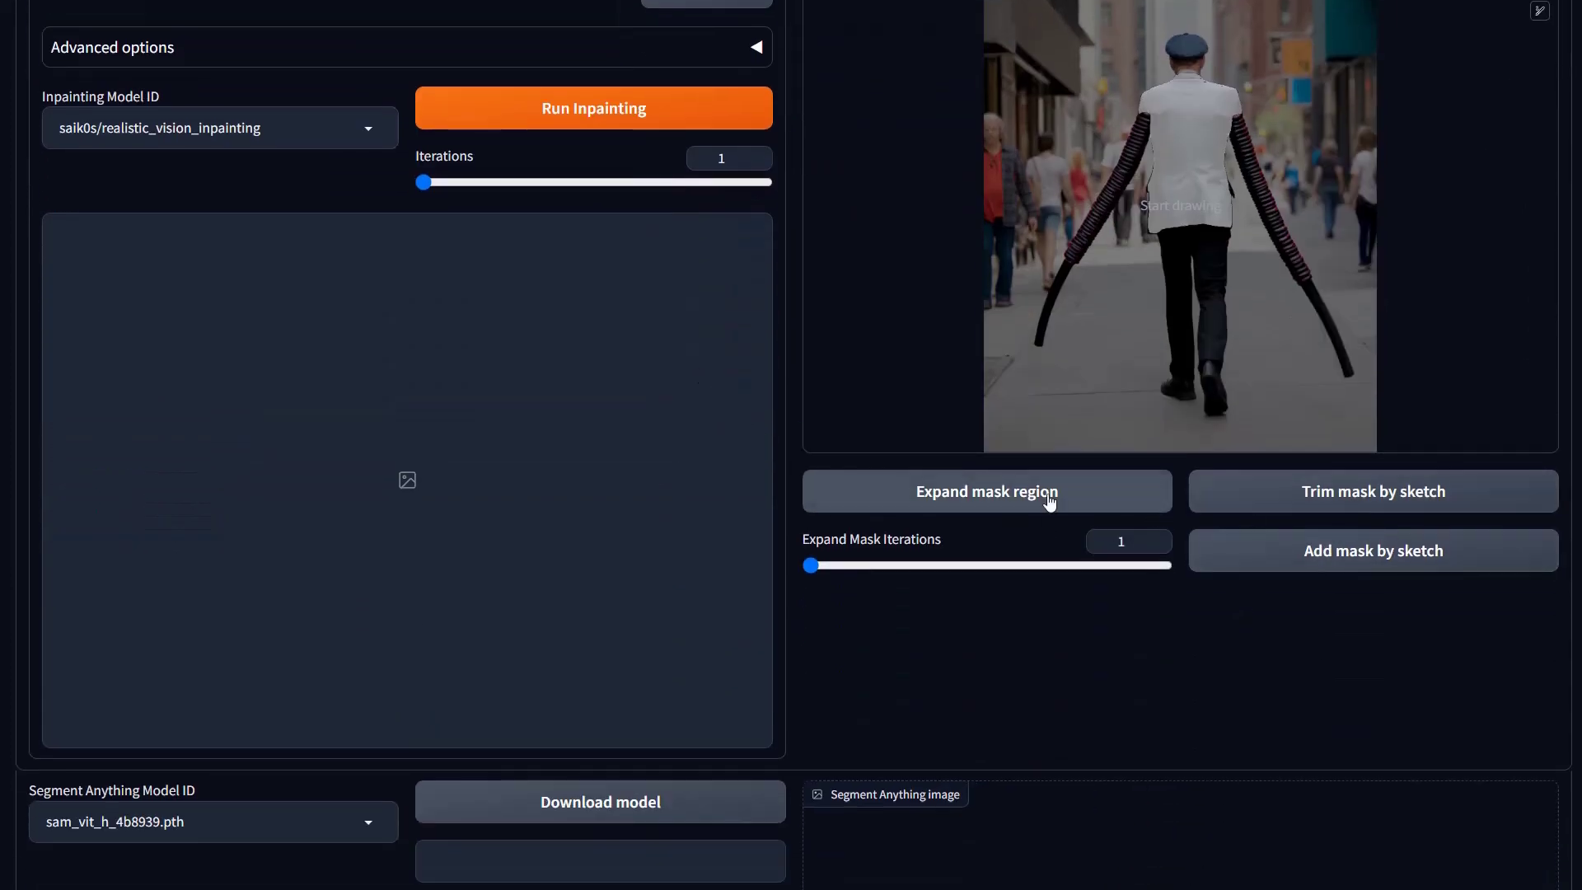
Enter "white leather jacket" as the inpainting prompt.
scroll(1059, 478, up, 4)
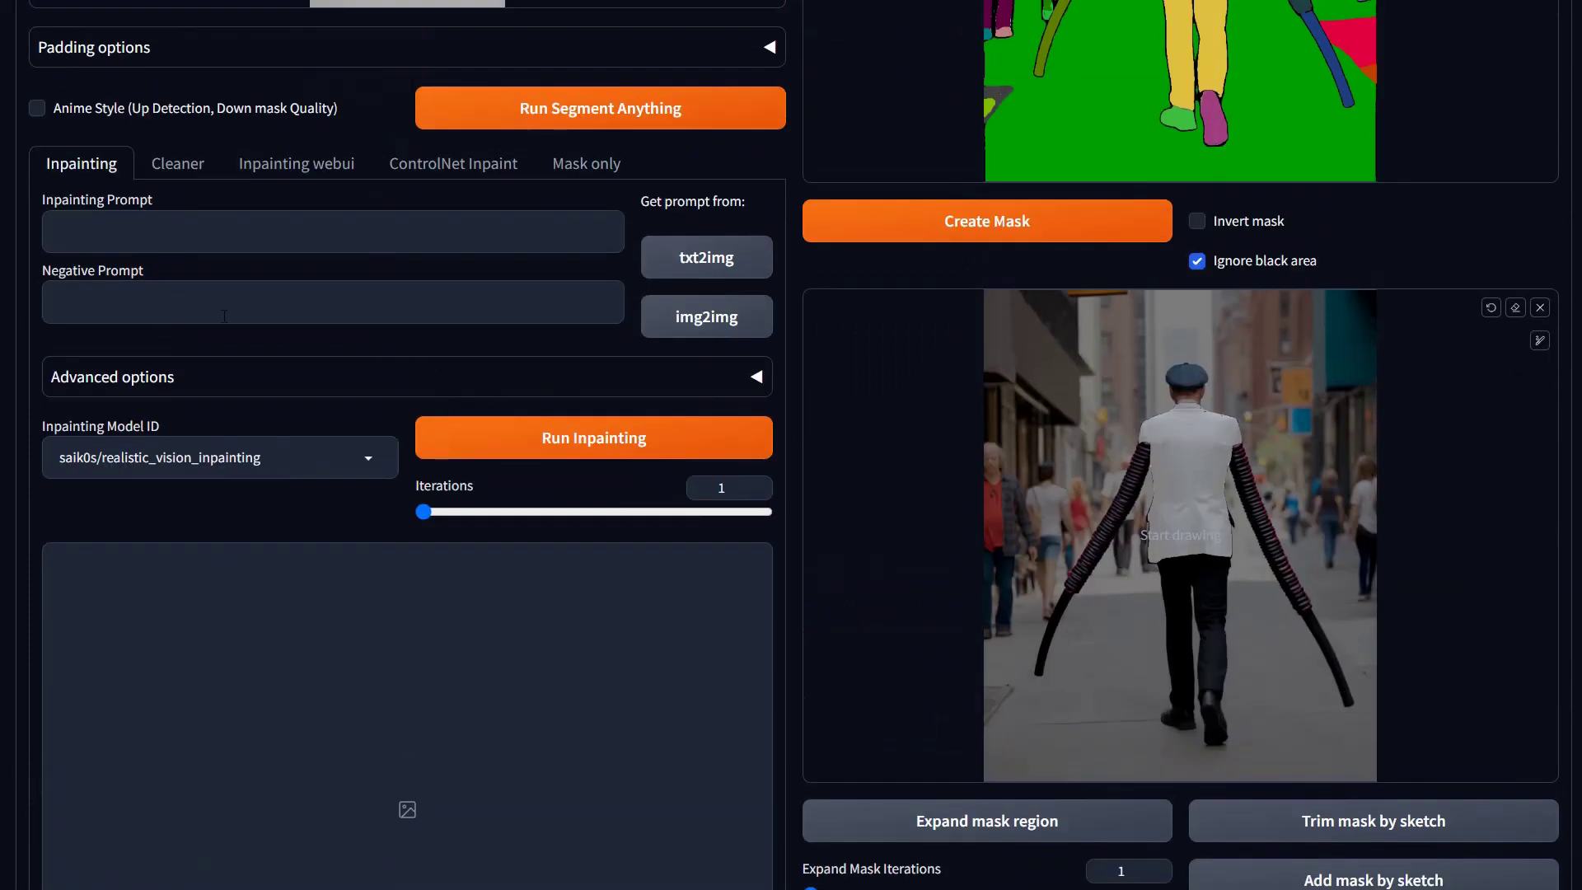
scroll(237, 381, up, 4)
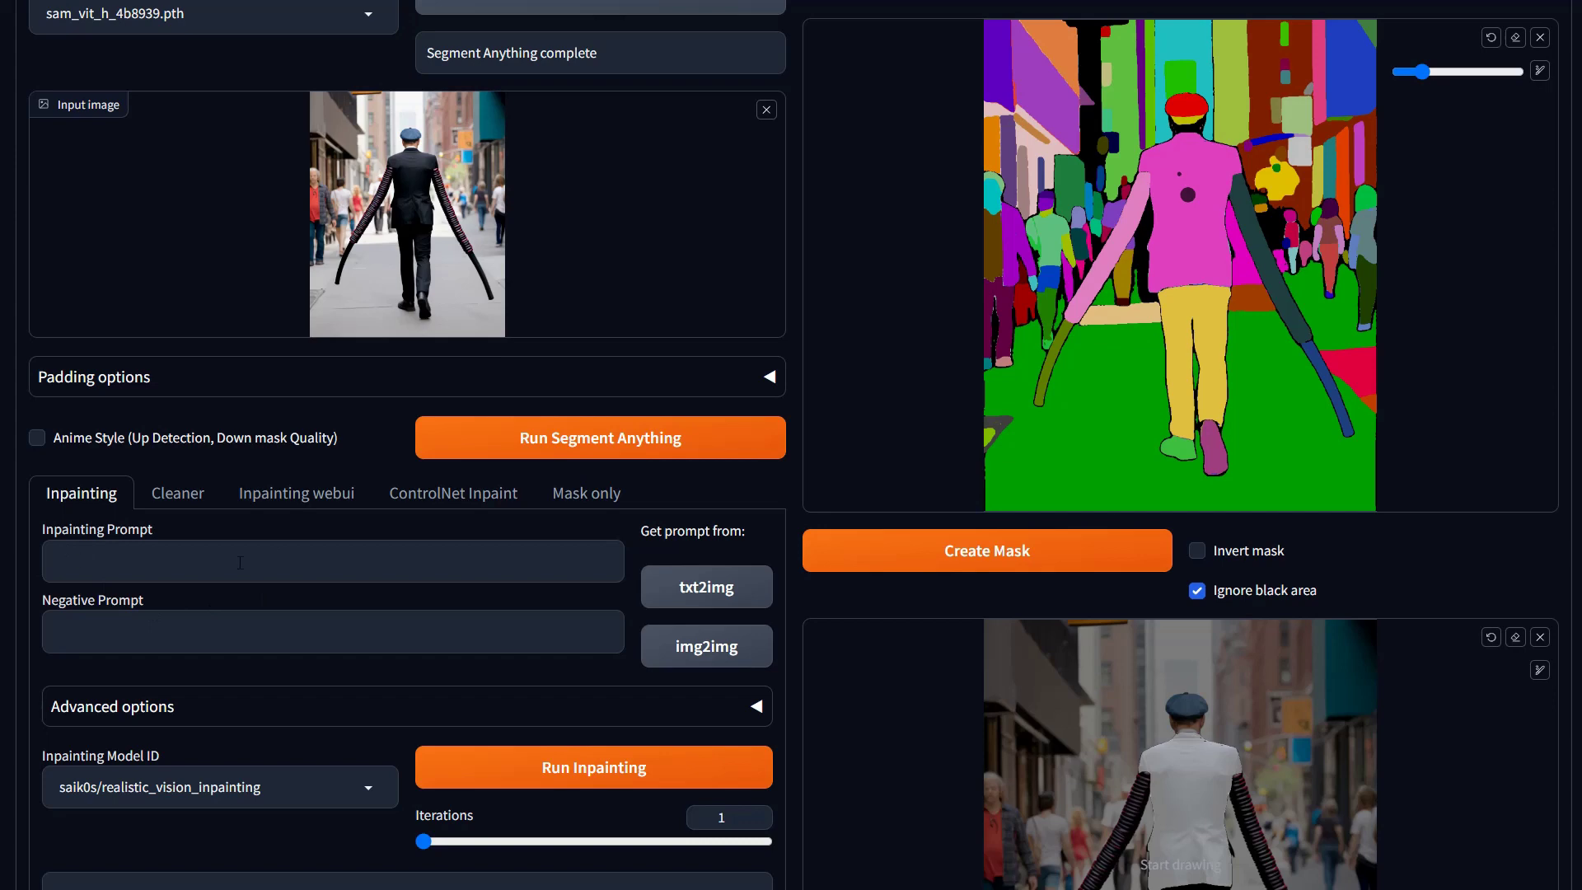
scroll(439, 627, down, 5)
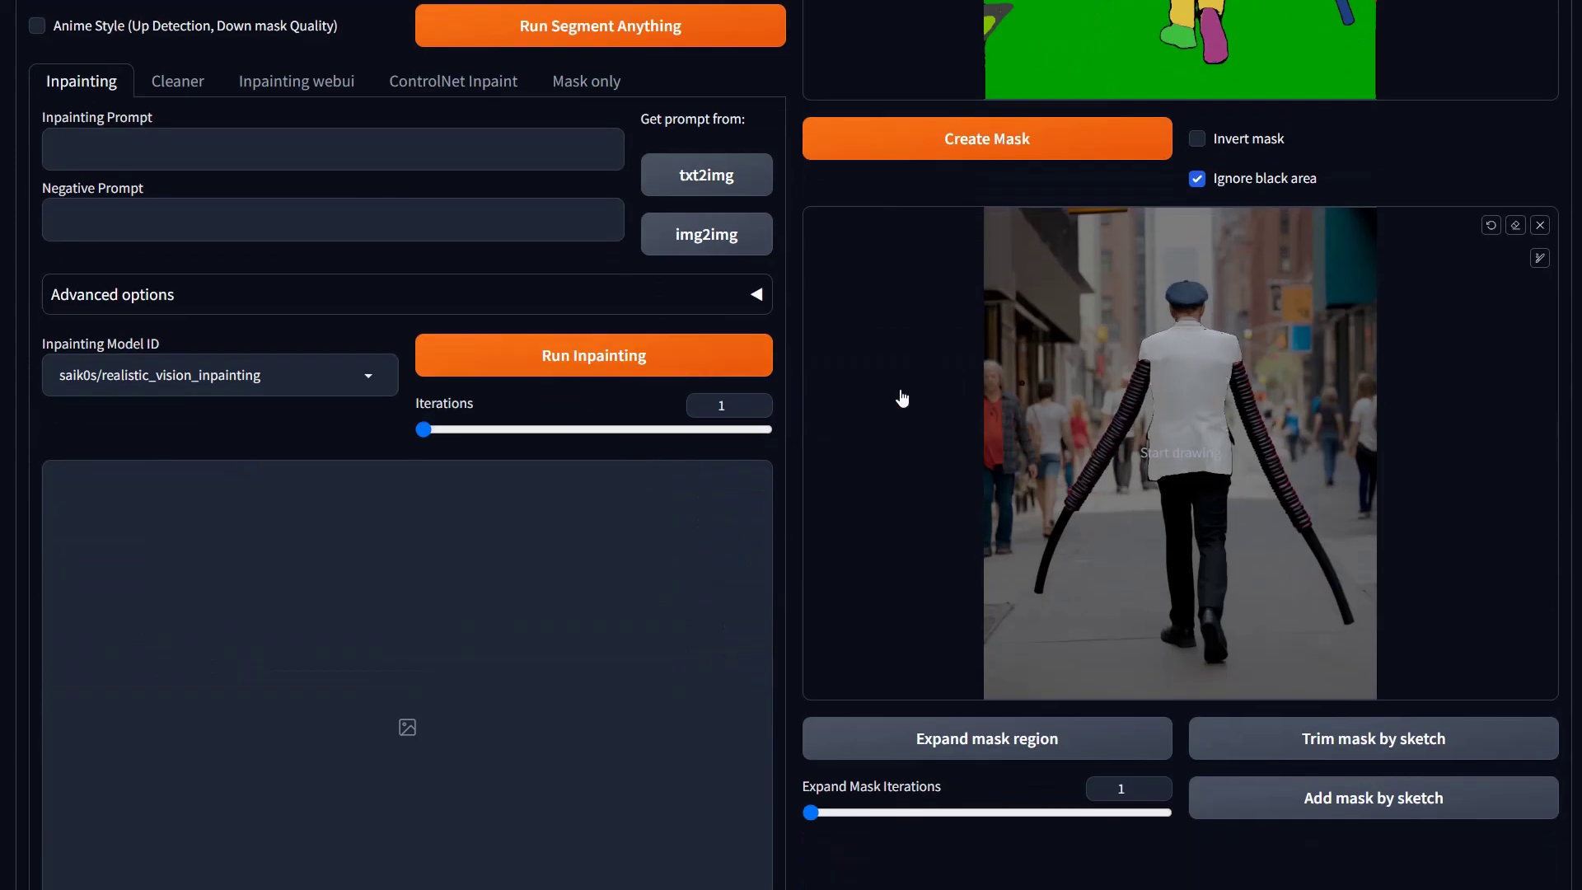
scroll(311, 353, up, 1)
scroll(310, 352, up, 2)
click(192, 313)
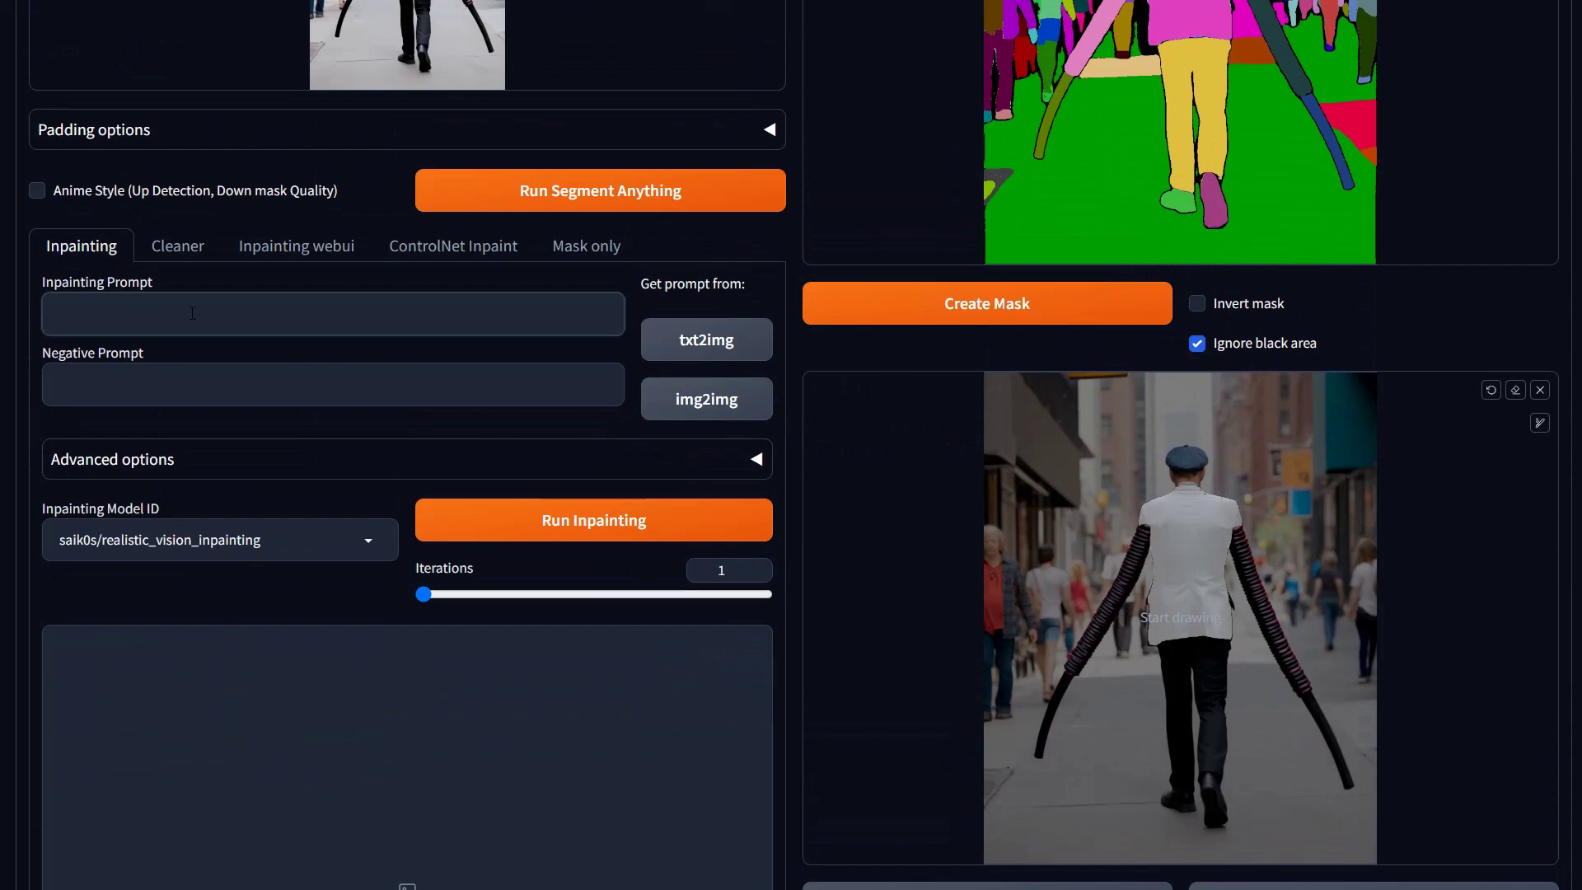
text(white leat)
text(her j)
text(athe)
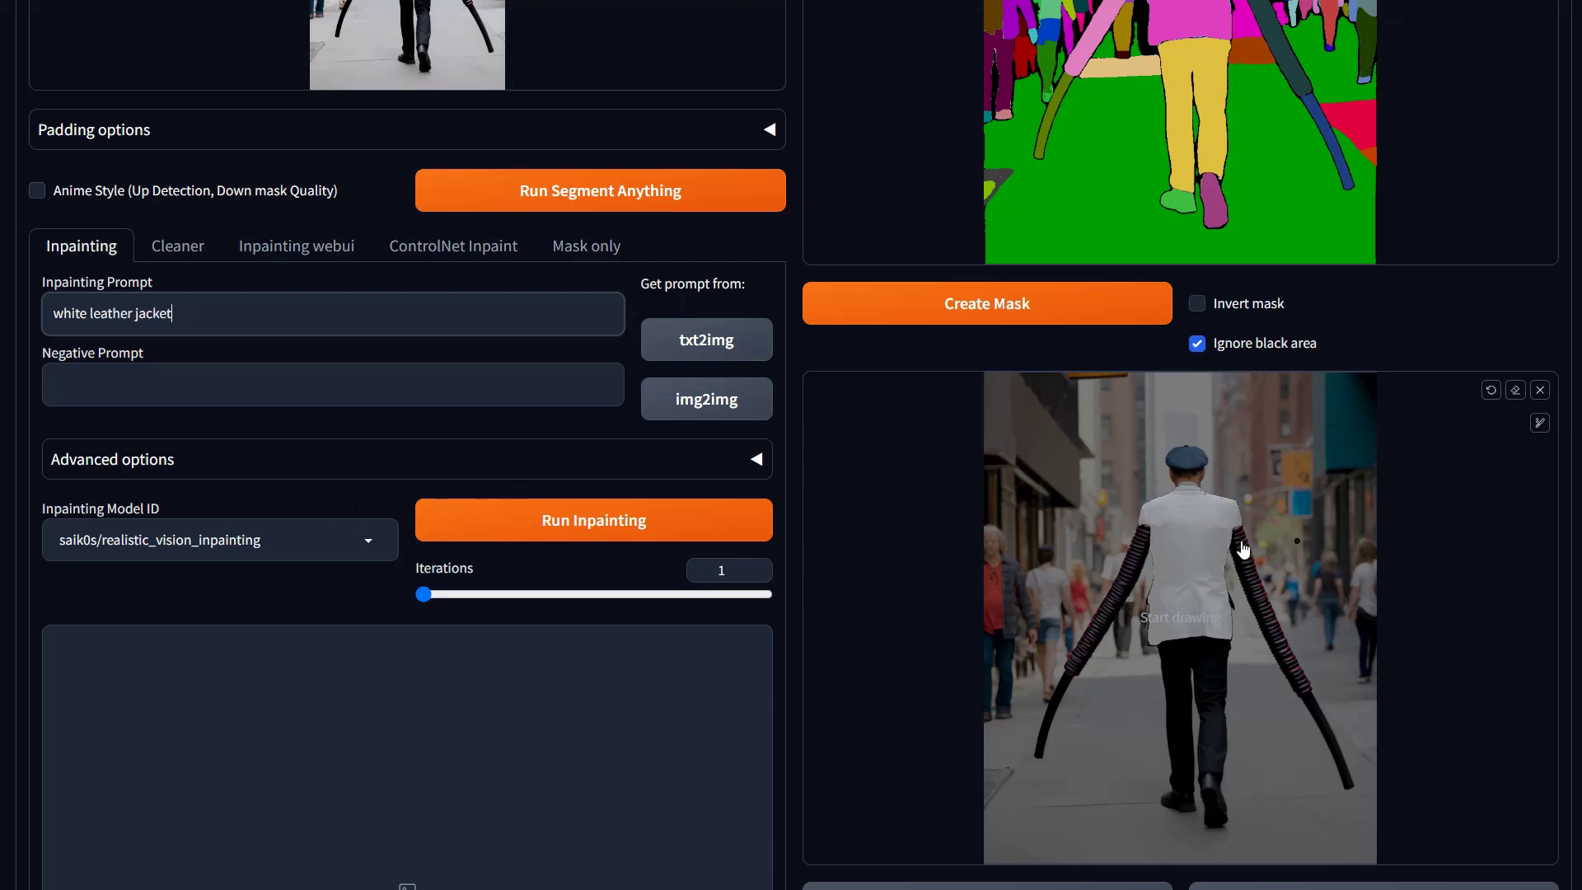
Expand the jacket's mask region by 1 iteration and run inpainting with the saik0s/realistic_vision_inpainting model.
scroll(1014, 590, down, 4)
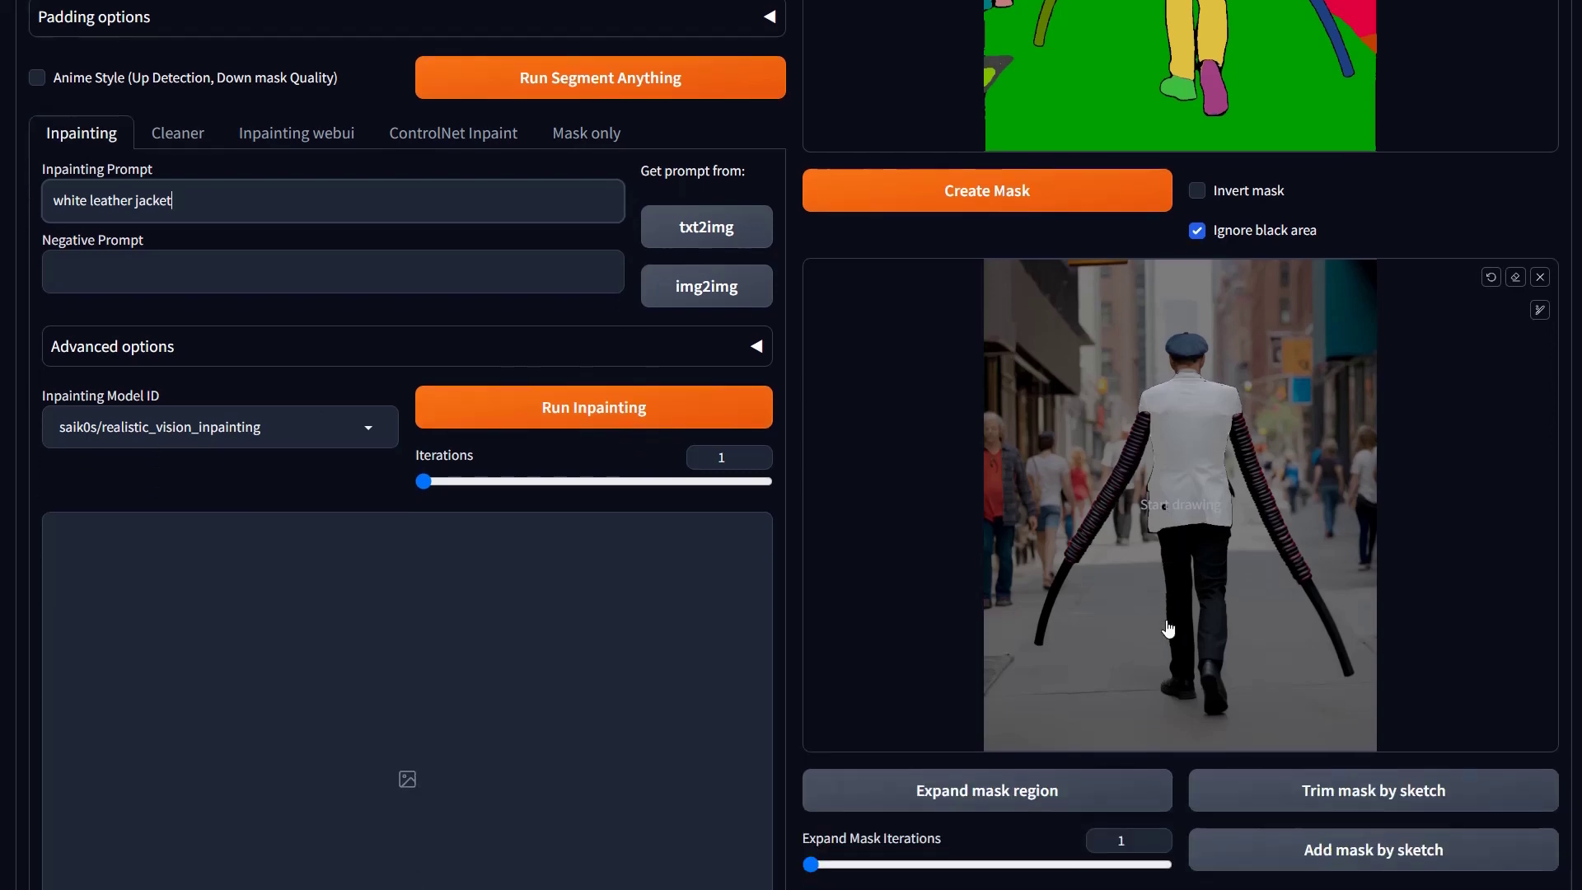
click(1006, 587)
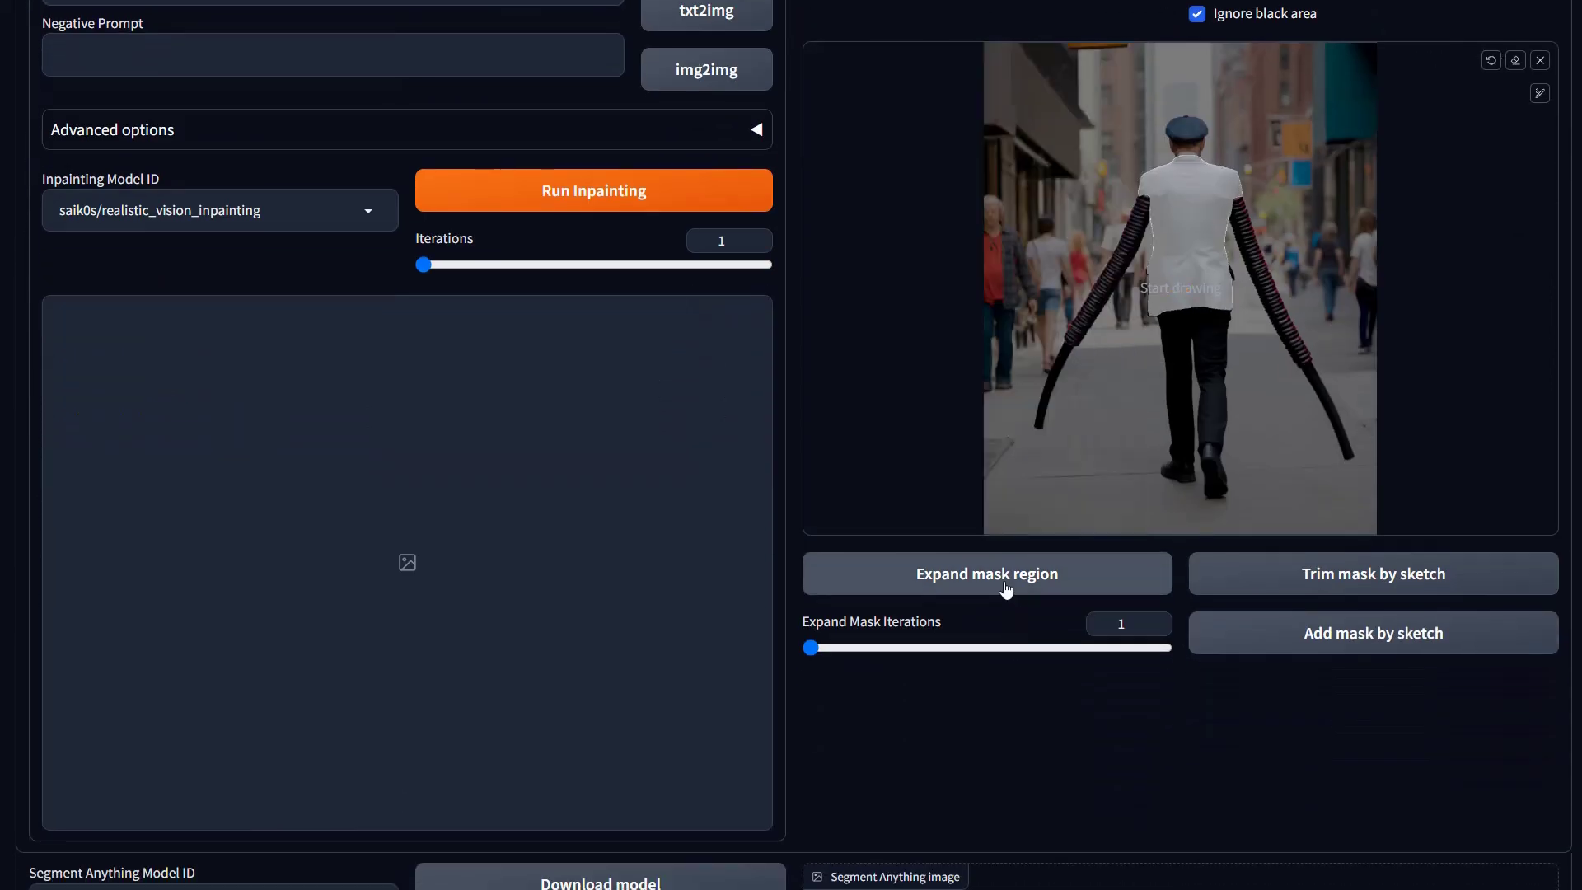
click(987, 586)
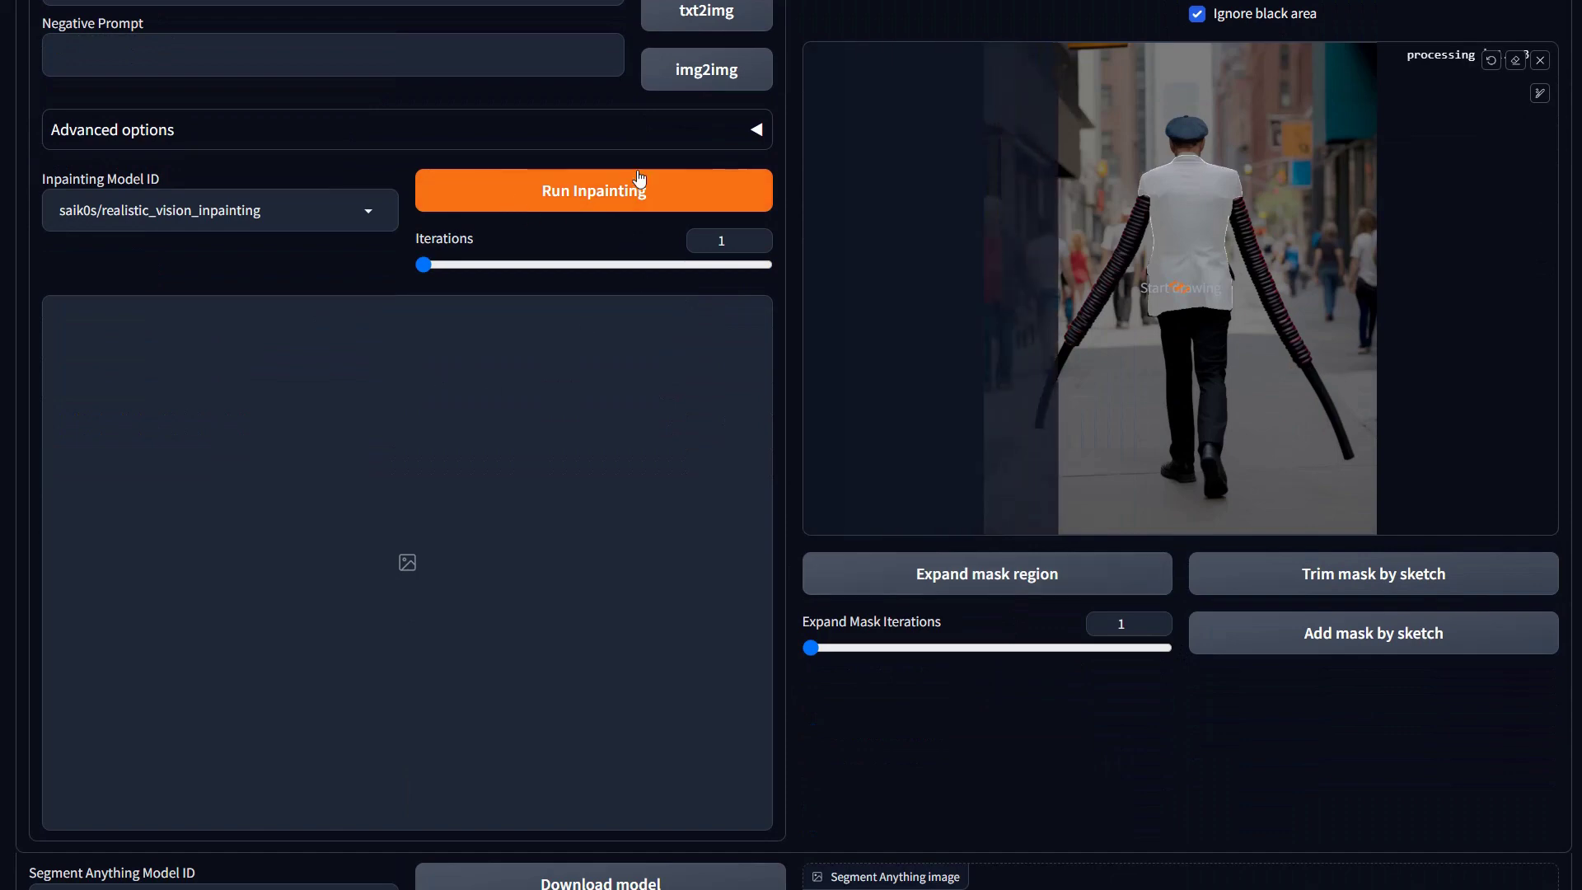
click(634, 200)
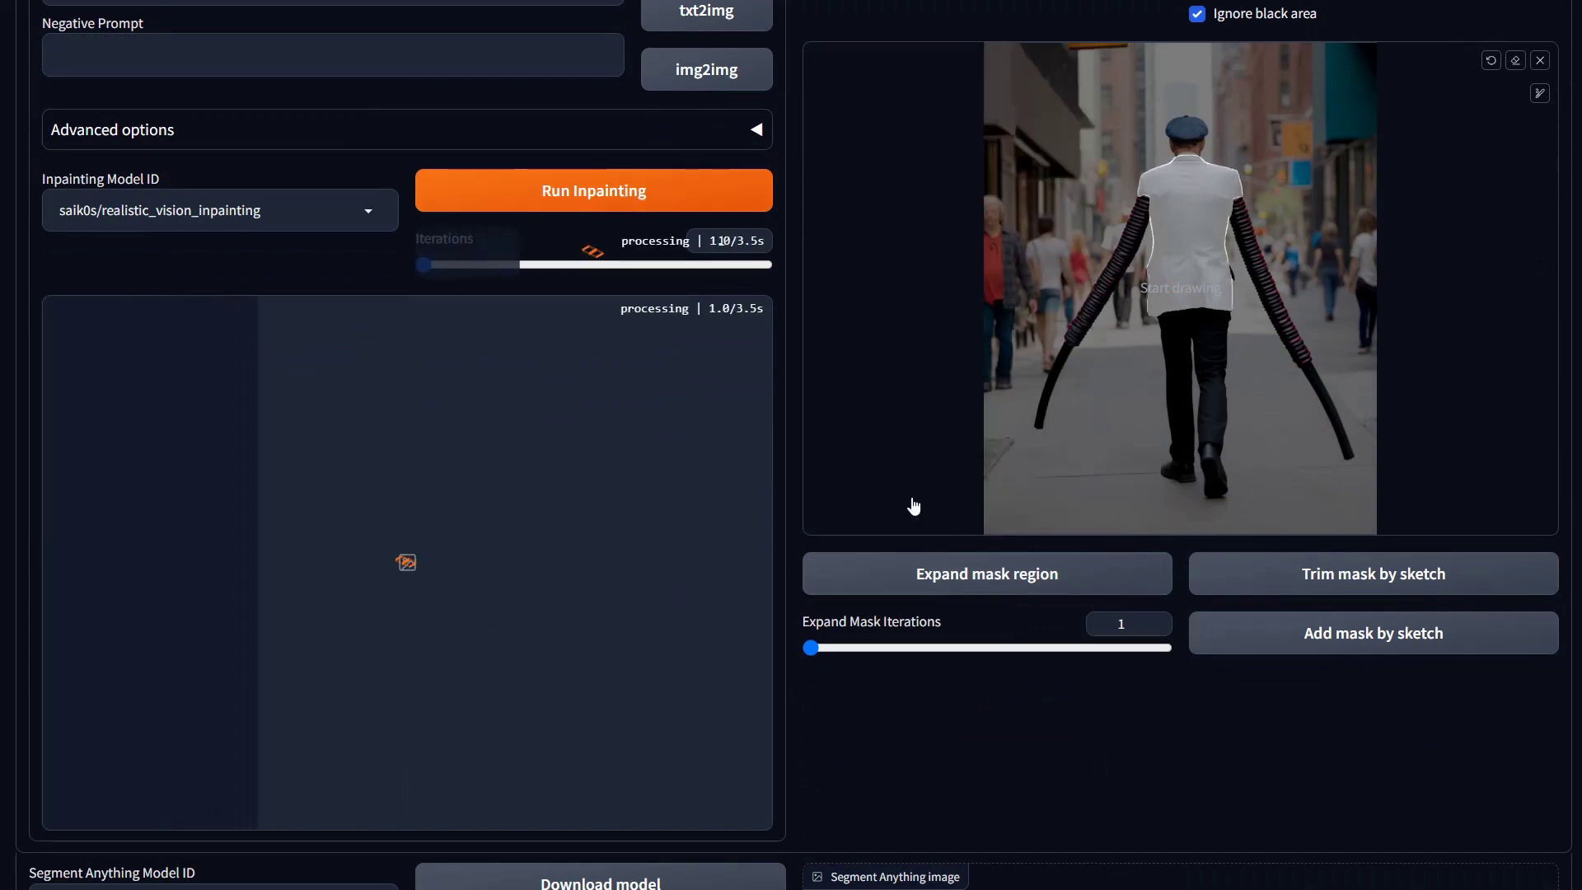
scroll(715, 478, up, 1)
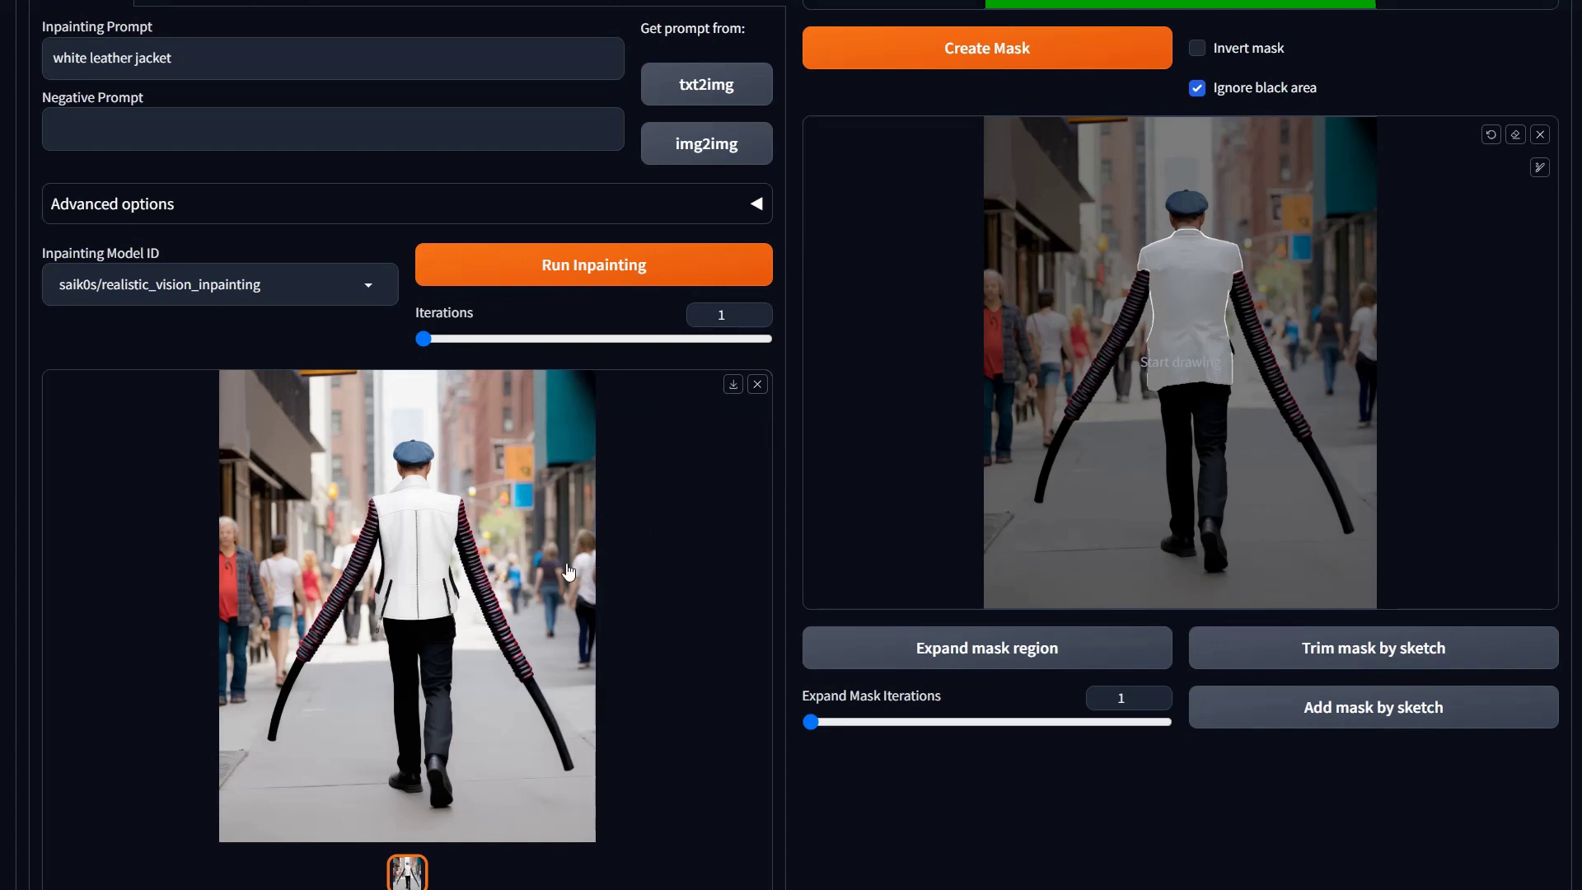
Clear the jacket marks from the segmentation map, mark the green street ground instead and create a new mask.
scroll(1336, 340, up, 6)
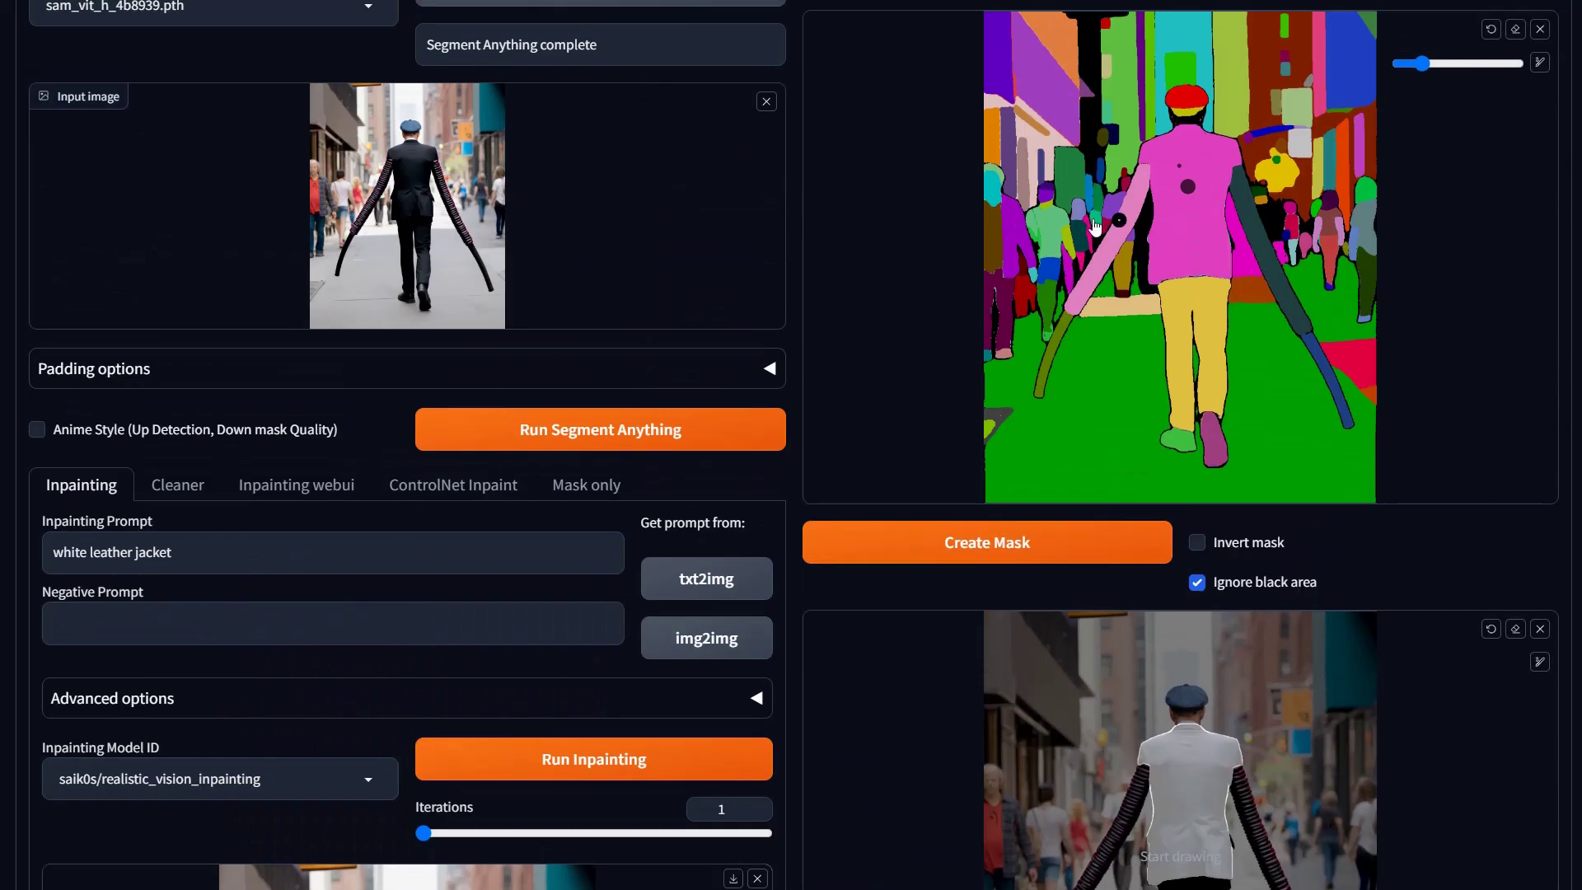
click(1105, 326)
click(1130, 308)
scroll(1131, 314, up, 2)
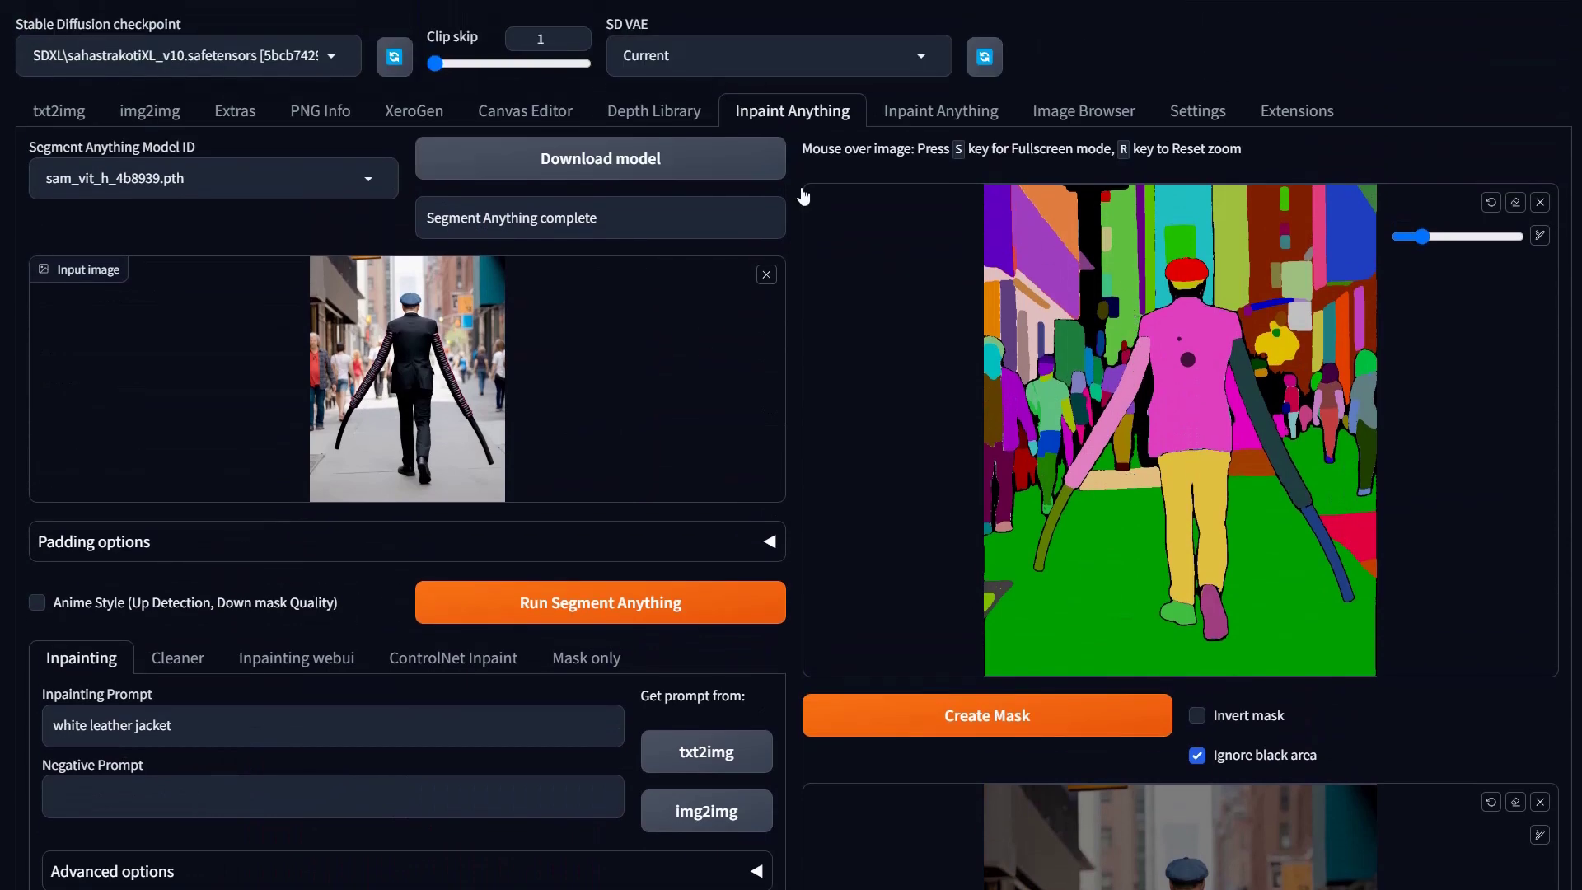
click(1207, 400)
click(1514, 205)
click(1110, 563)
scroll(958, 575, down, 2)
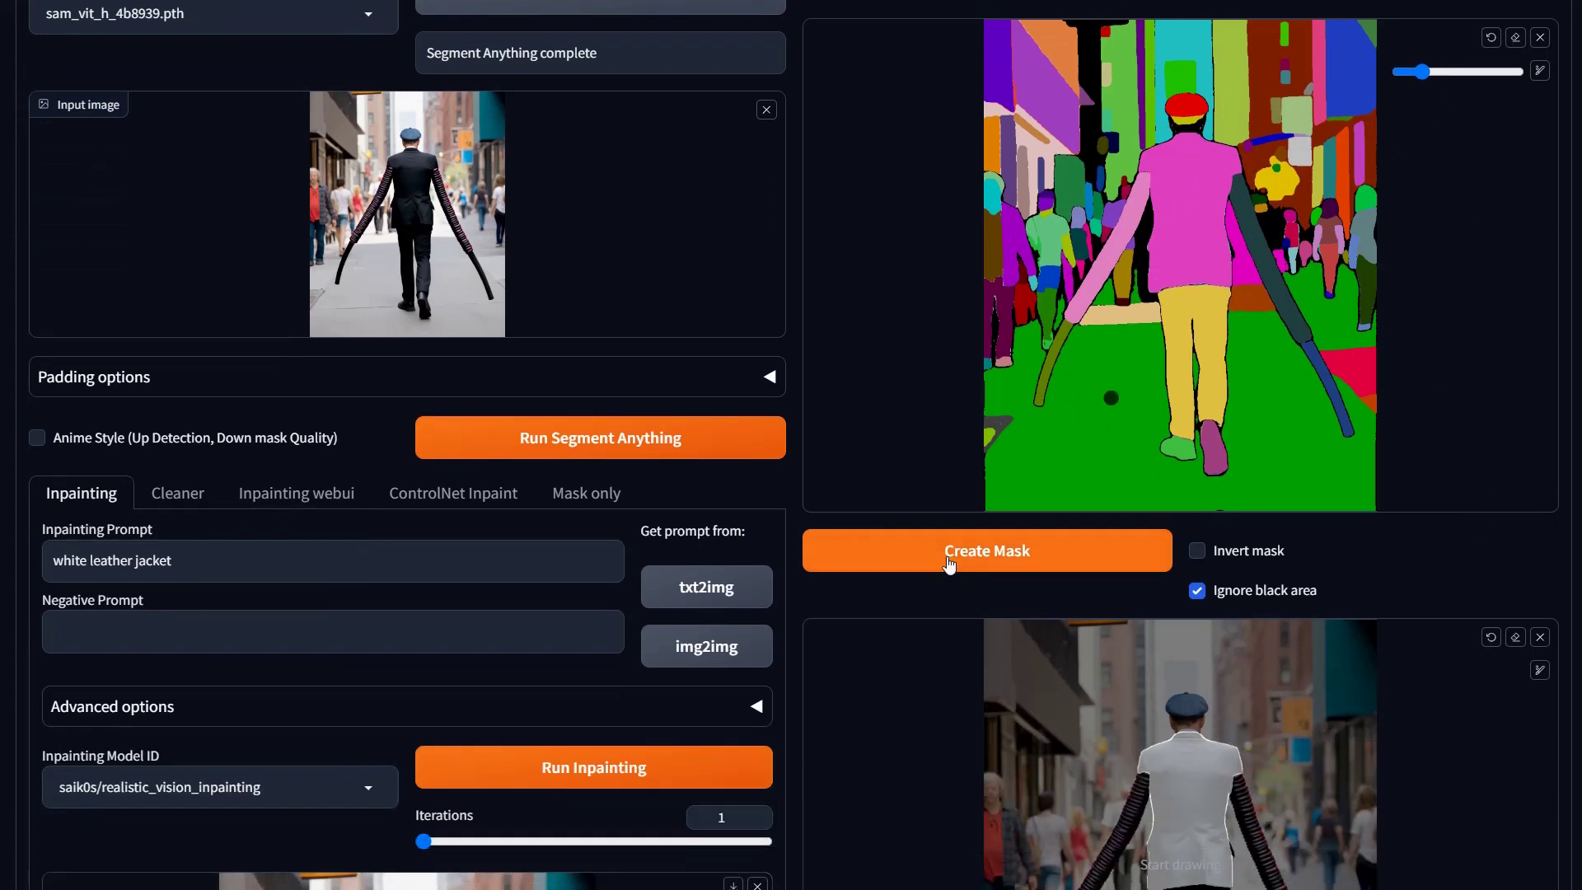
click(956, 570)
scroll(1397, 666, down, 6)
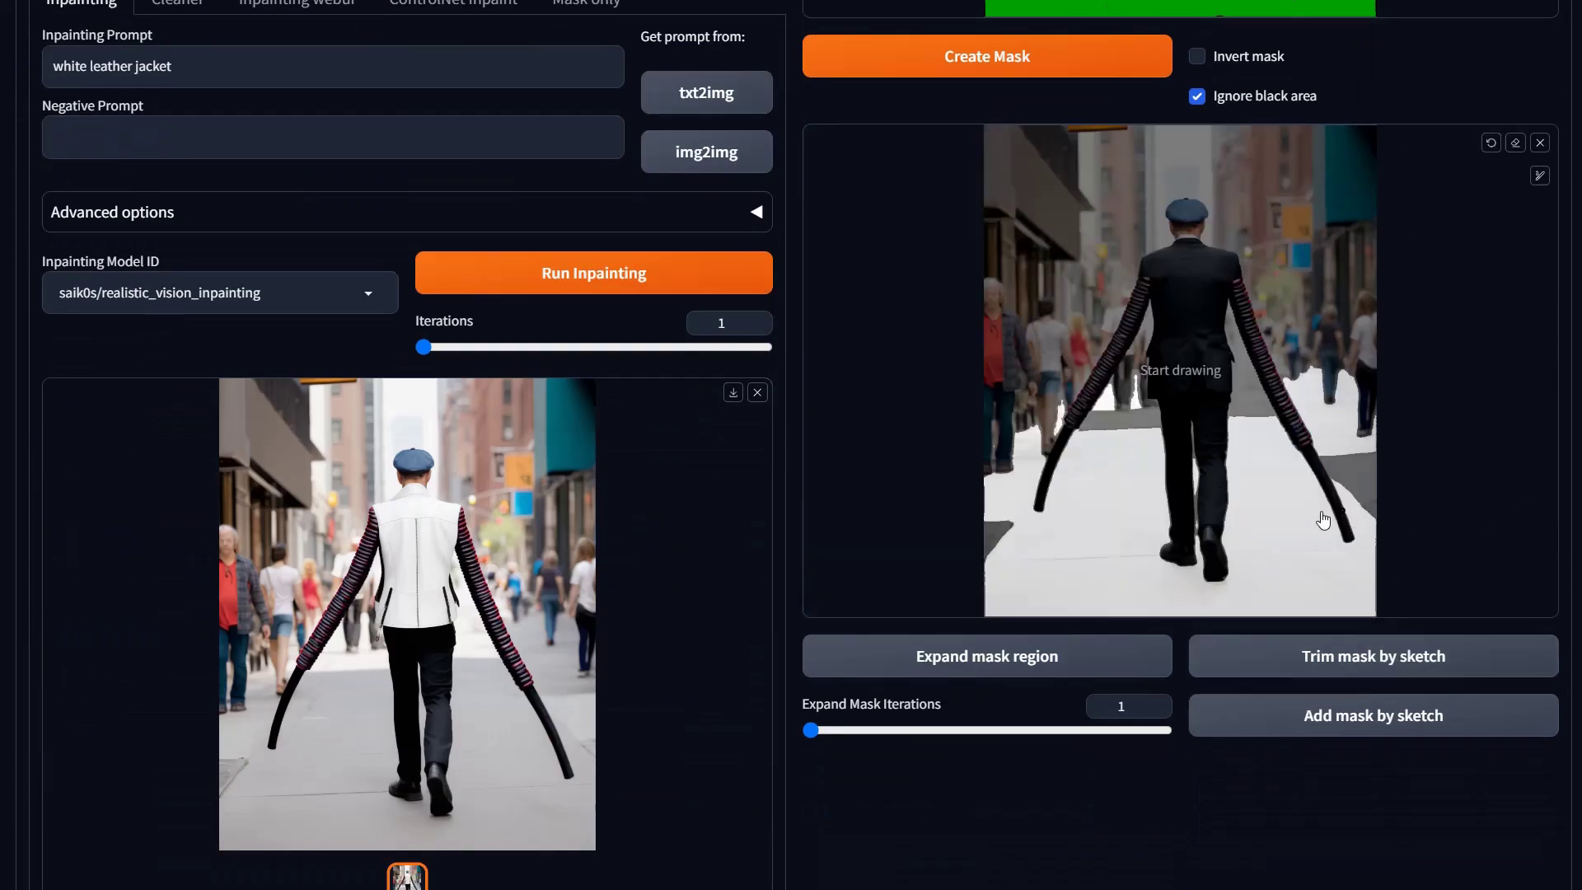
Replace the inpainting prompt with "black cobblestone" and run inpainting on the masked ground.
triple_click(165, 67)
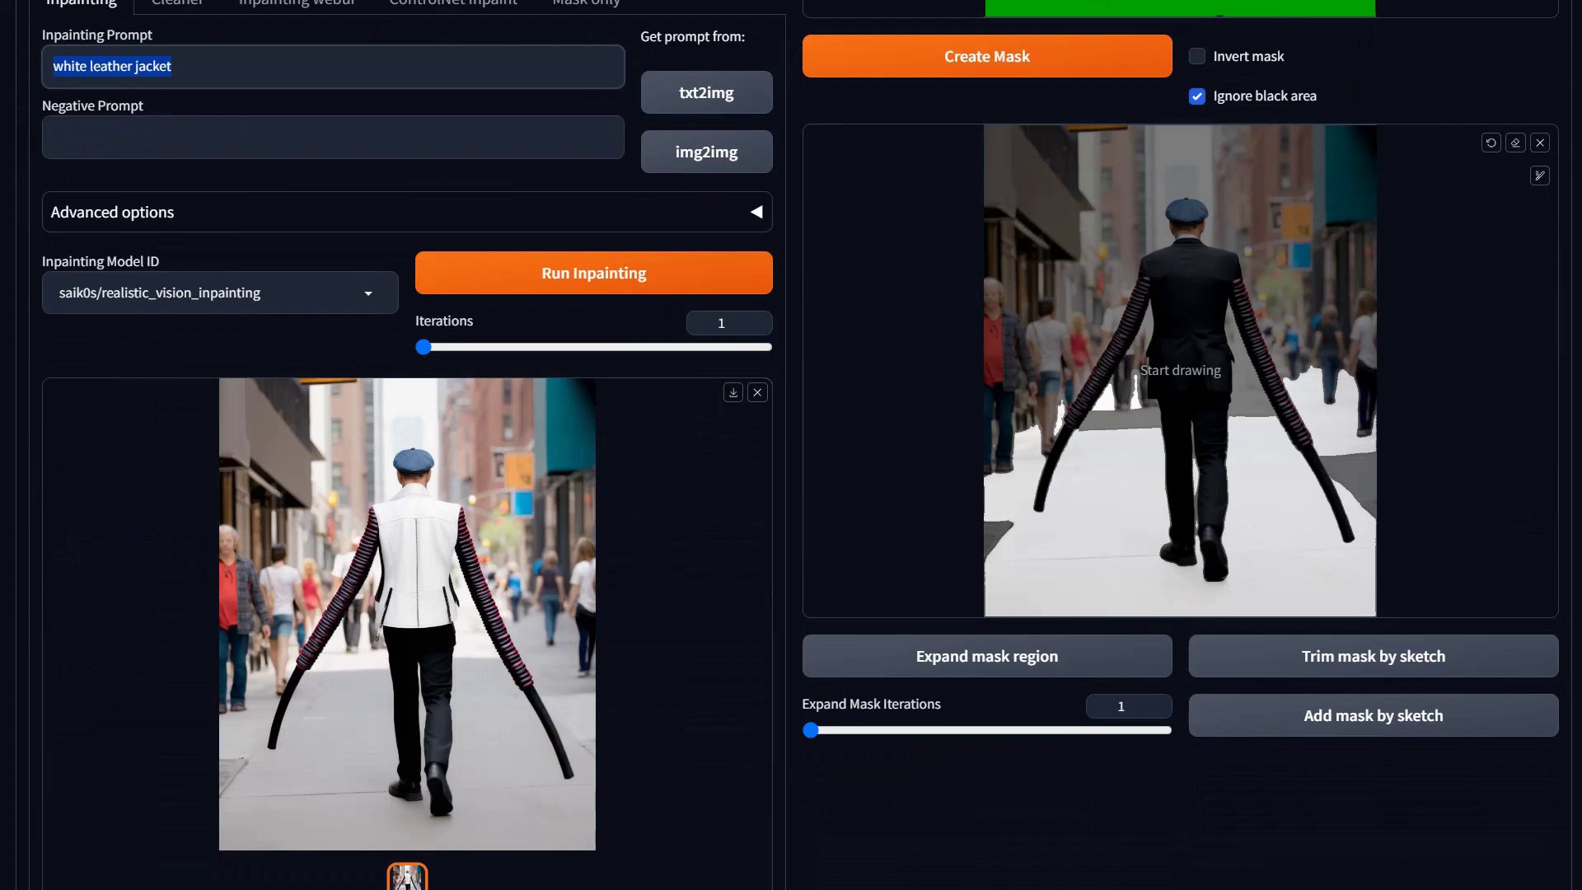
text(black coblestone)
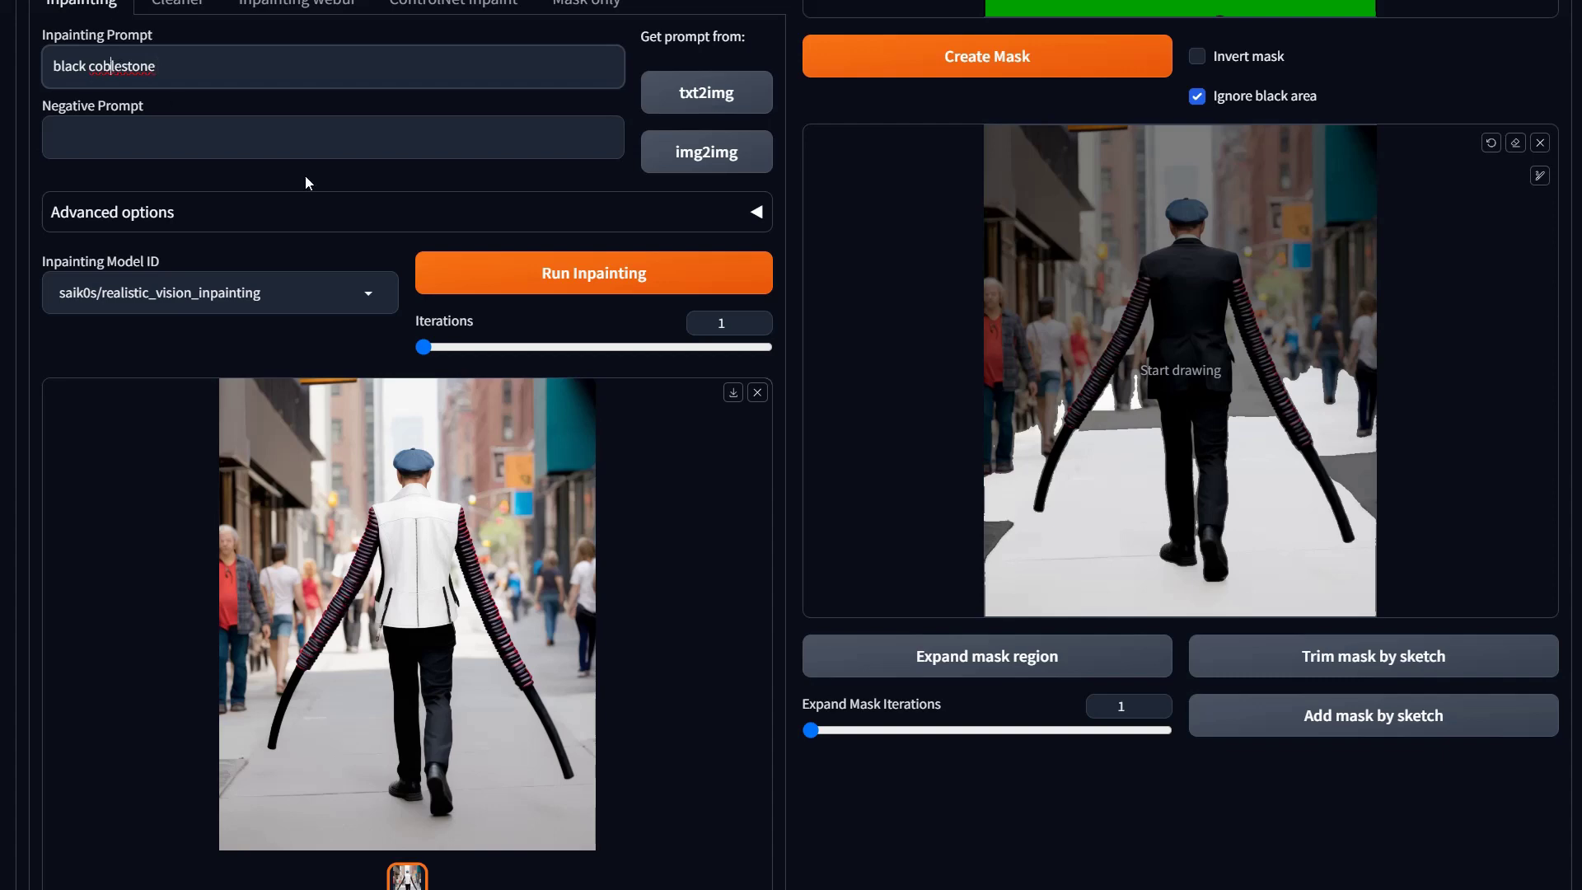
text(b)
click(680, 272)
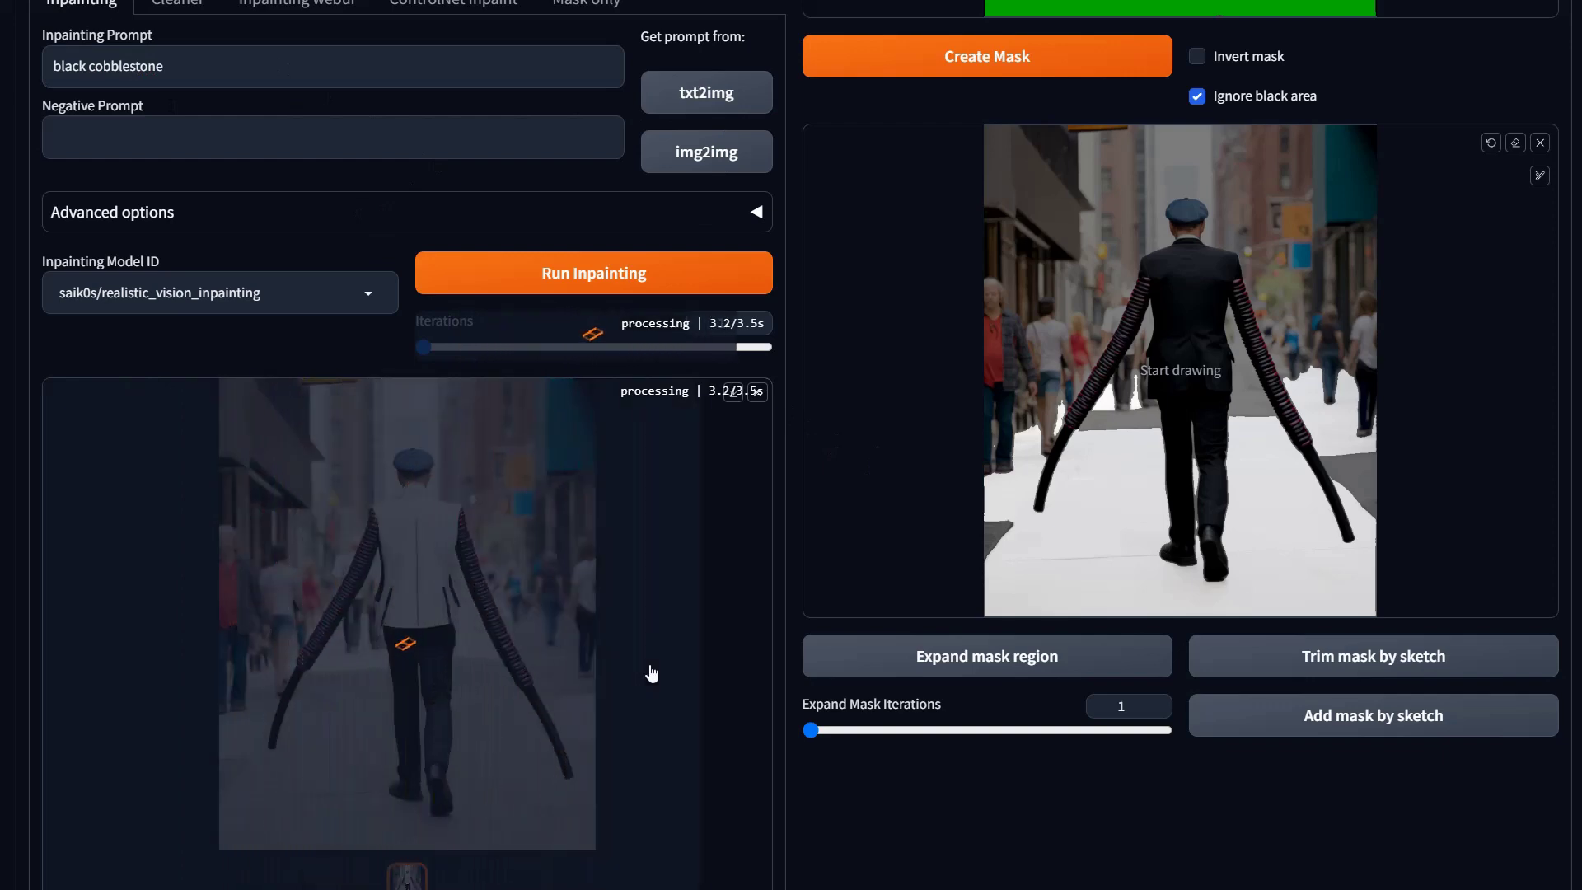
Examine the inpainted street ground and compare it with the input image, segmentation map and mask.
scroll(660, 657, down, 2)
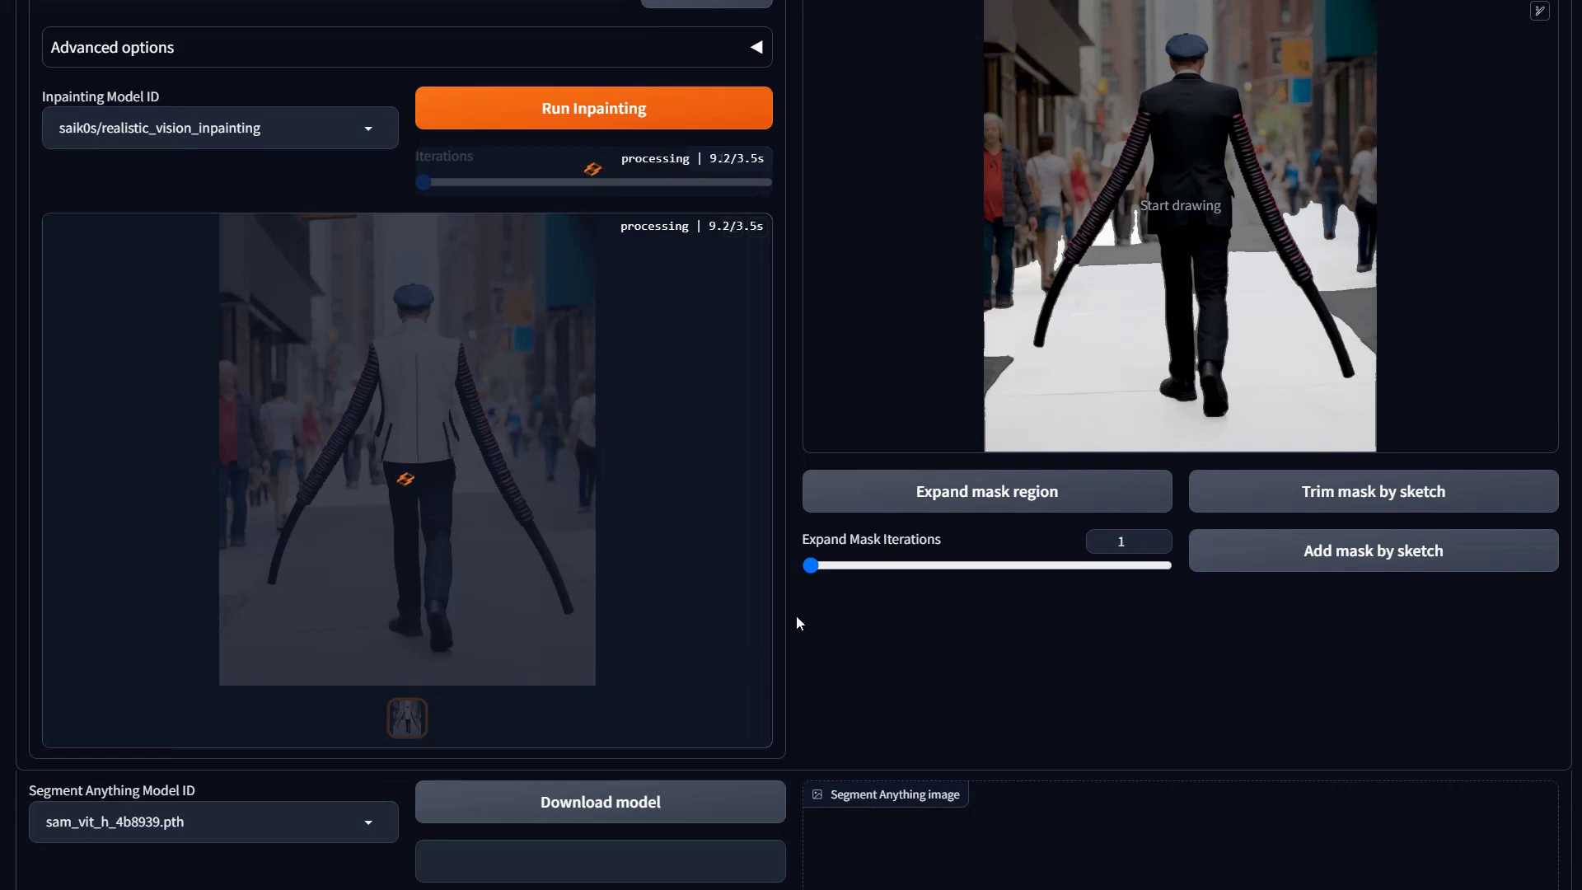
scroll(797, 615, up, 7)
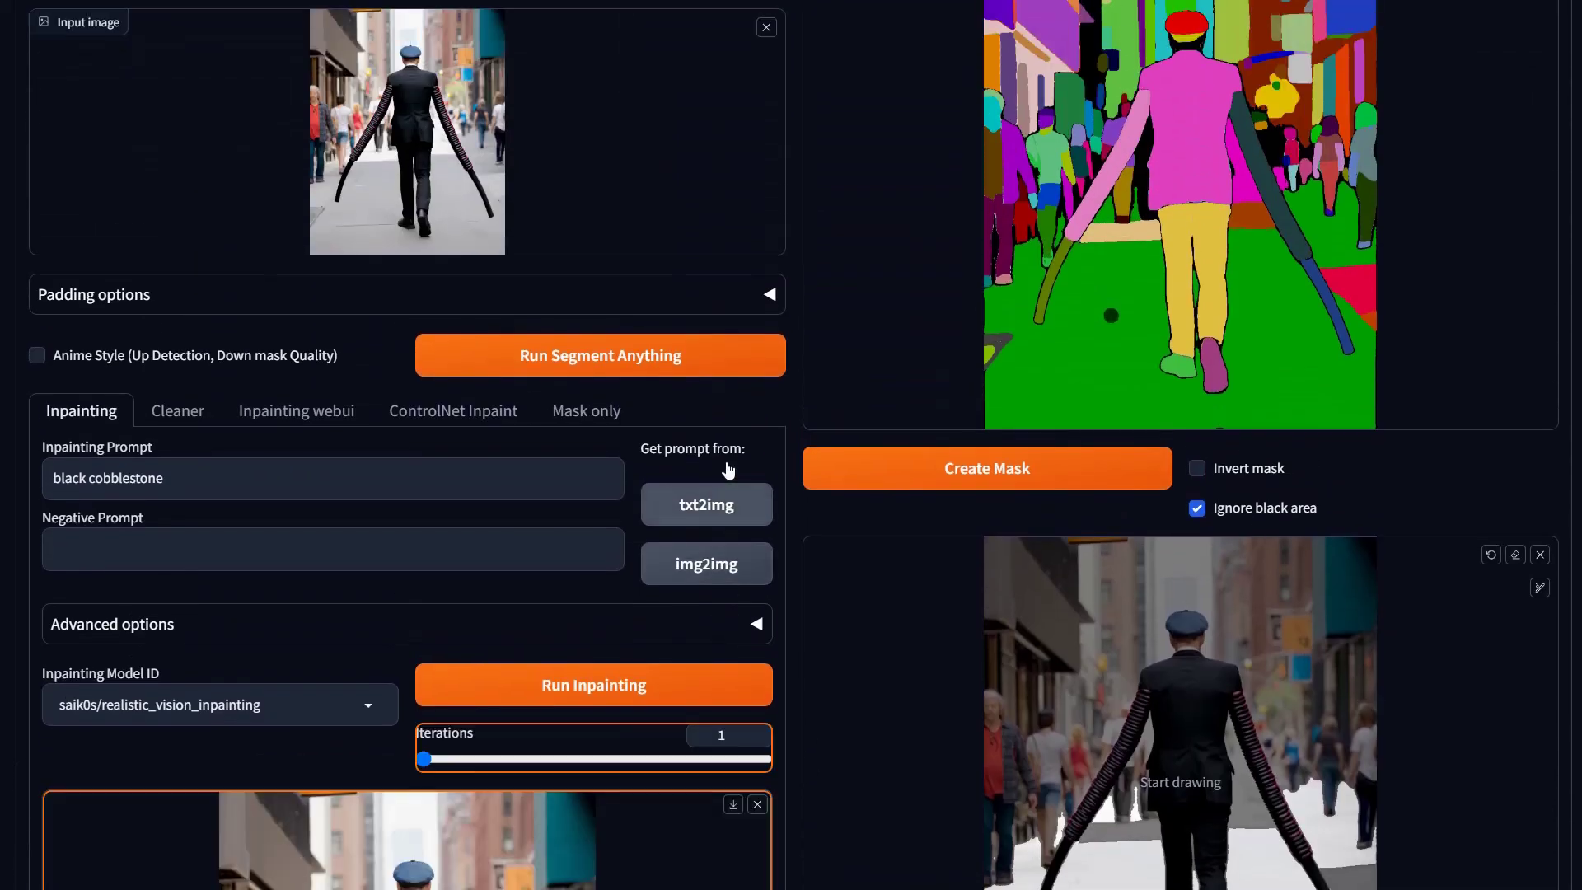
scroll(729, 469, down, 6)
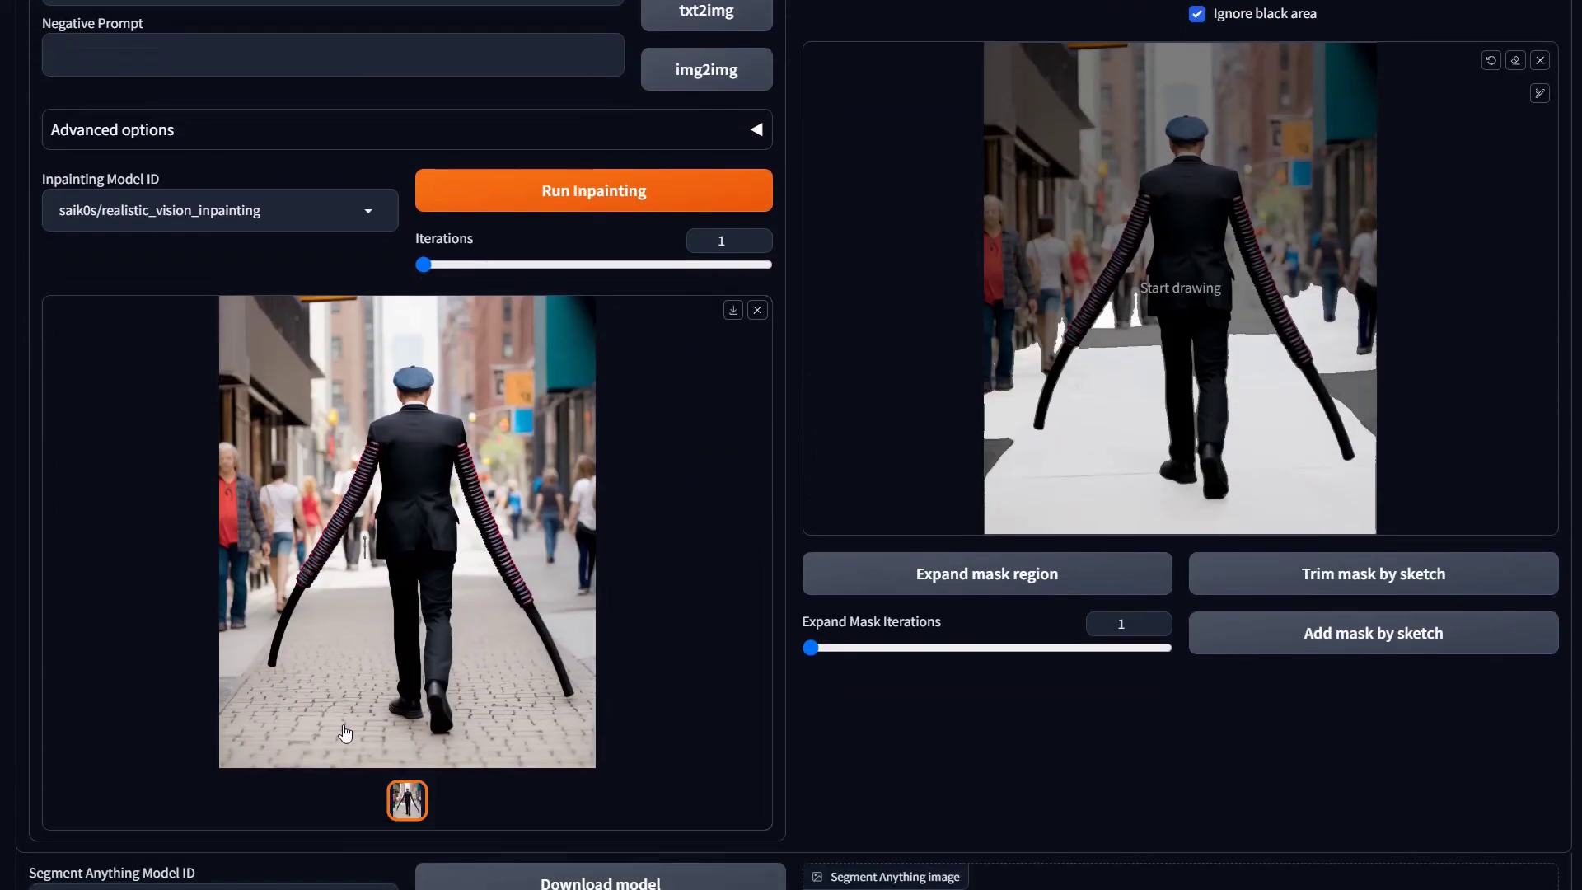
scroll(1286, 214, up, 6)
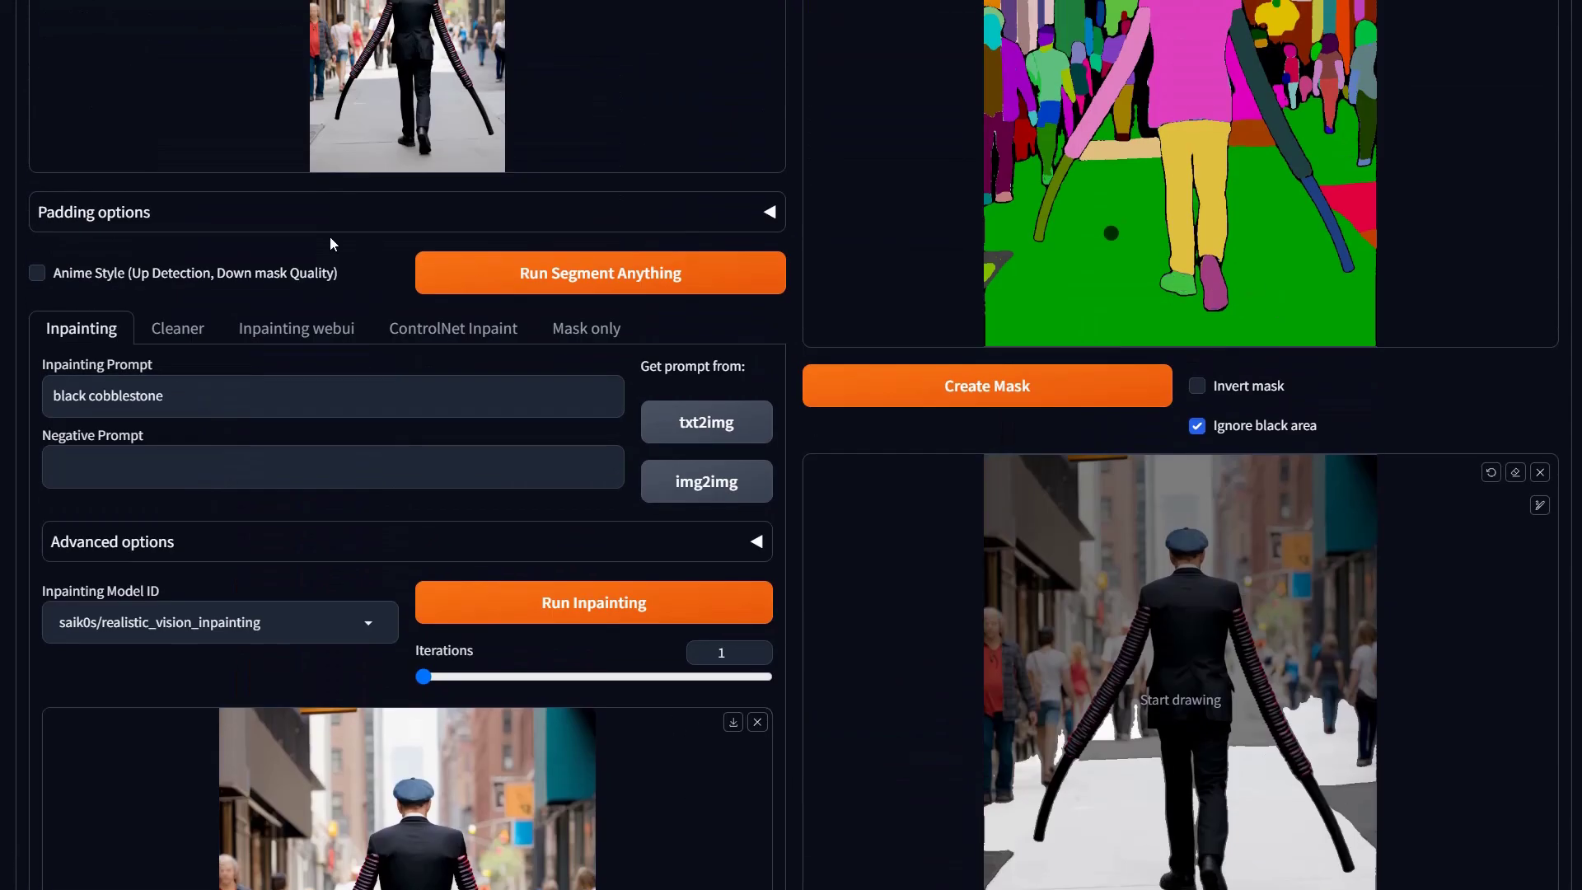
scroll(584, 724, down, 7)
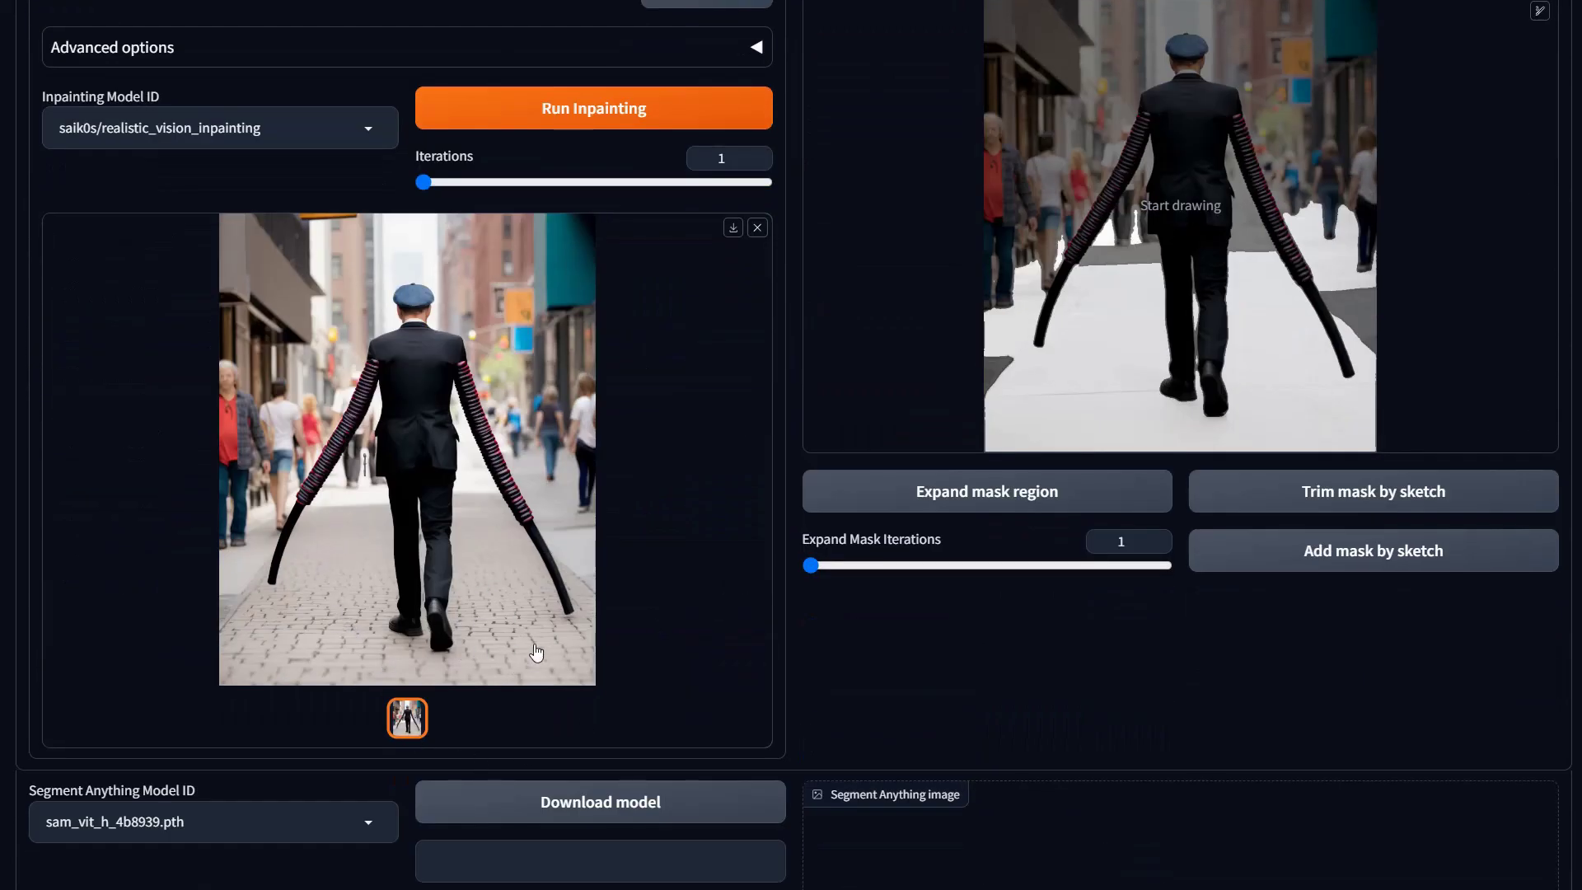
scroll(523, 295, up, 4)
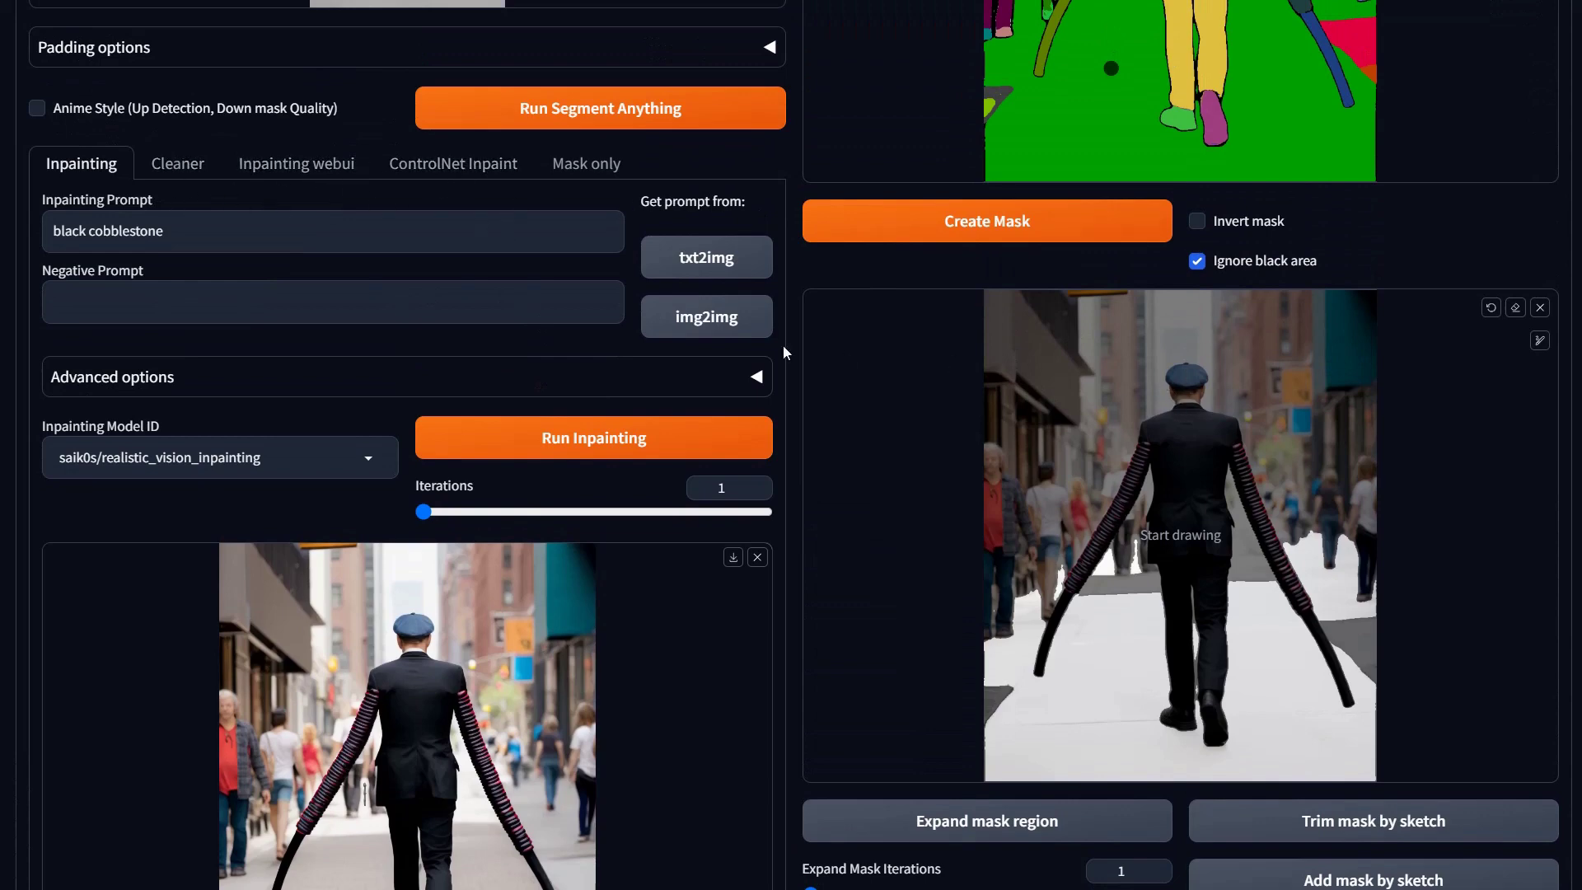
scroll(546, 381, up, 2)
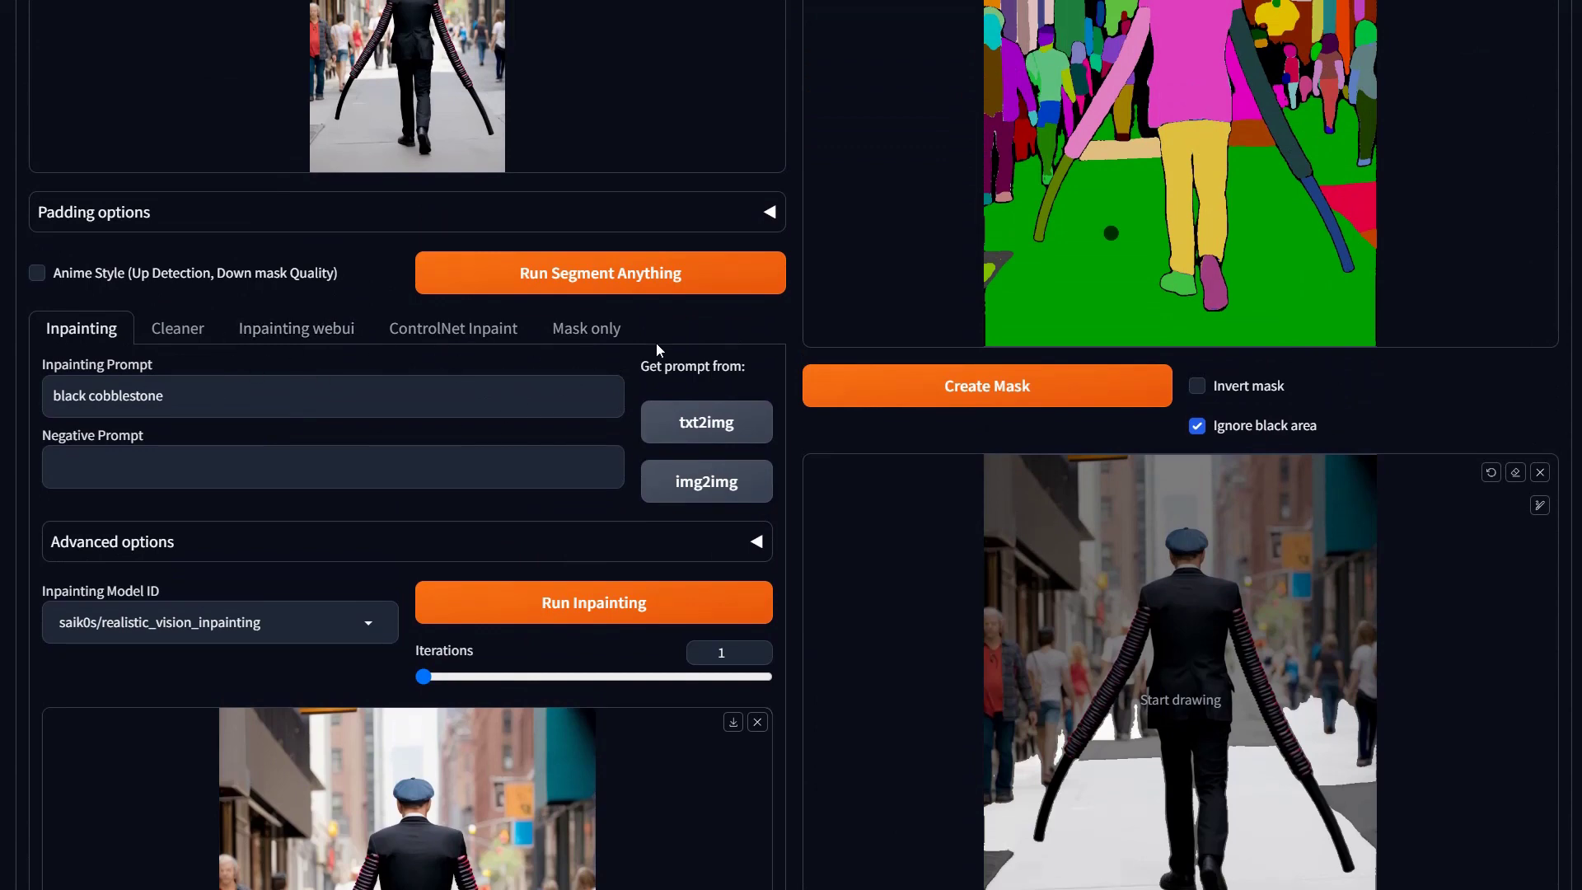
Open the Image Browser and look over the saved txt2img images with their paging, ranking and search options.
scroll(659, 351, up, 4)
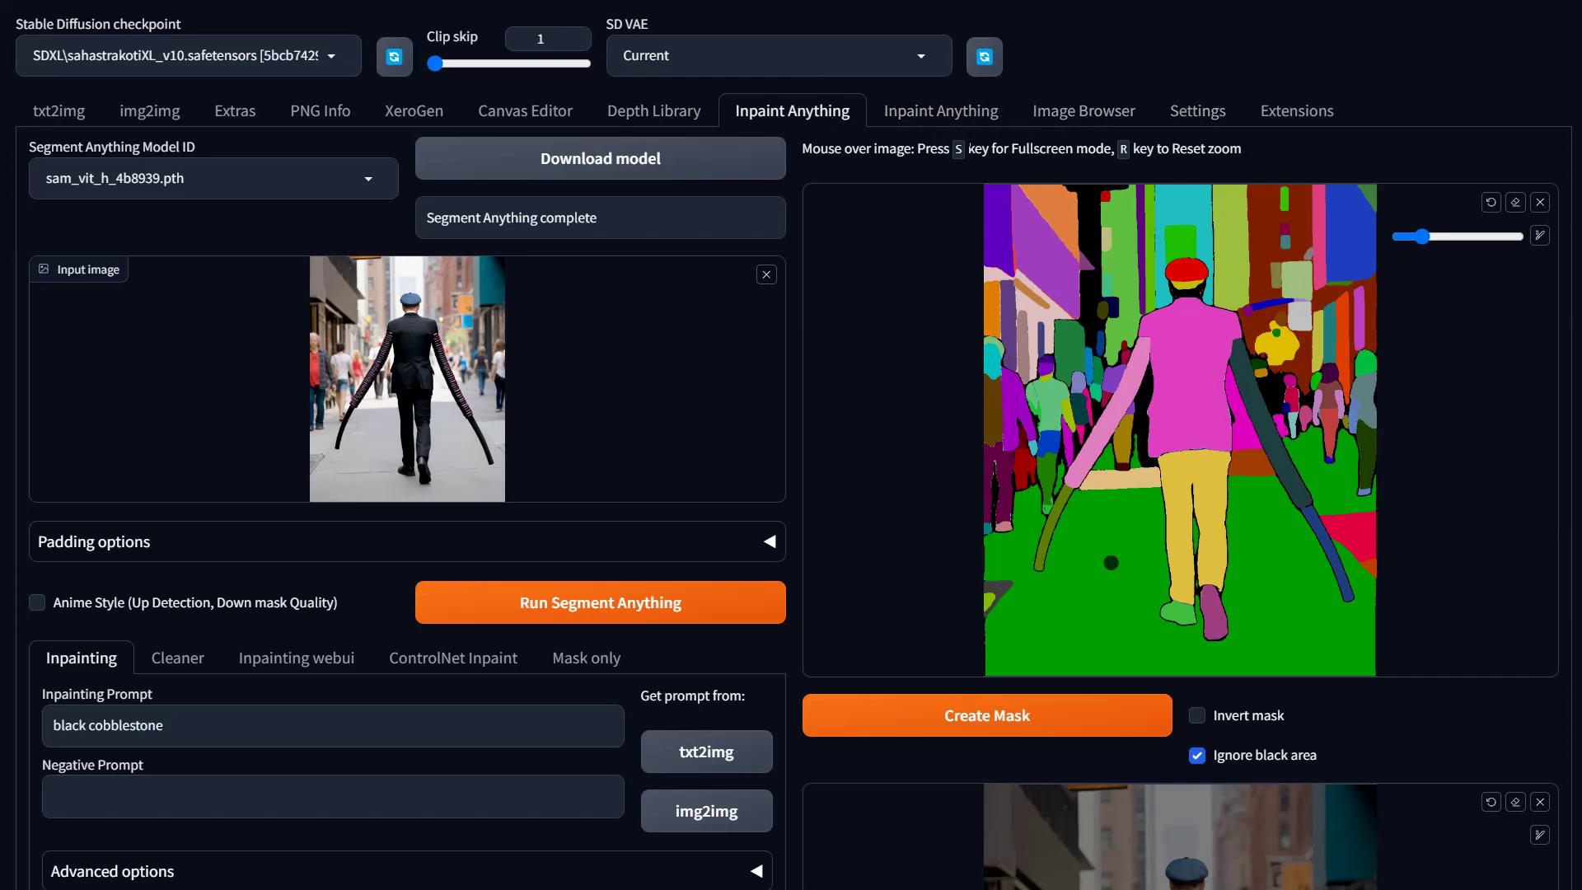
click(1103, 115)
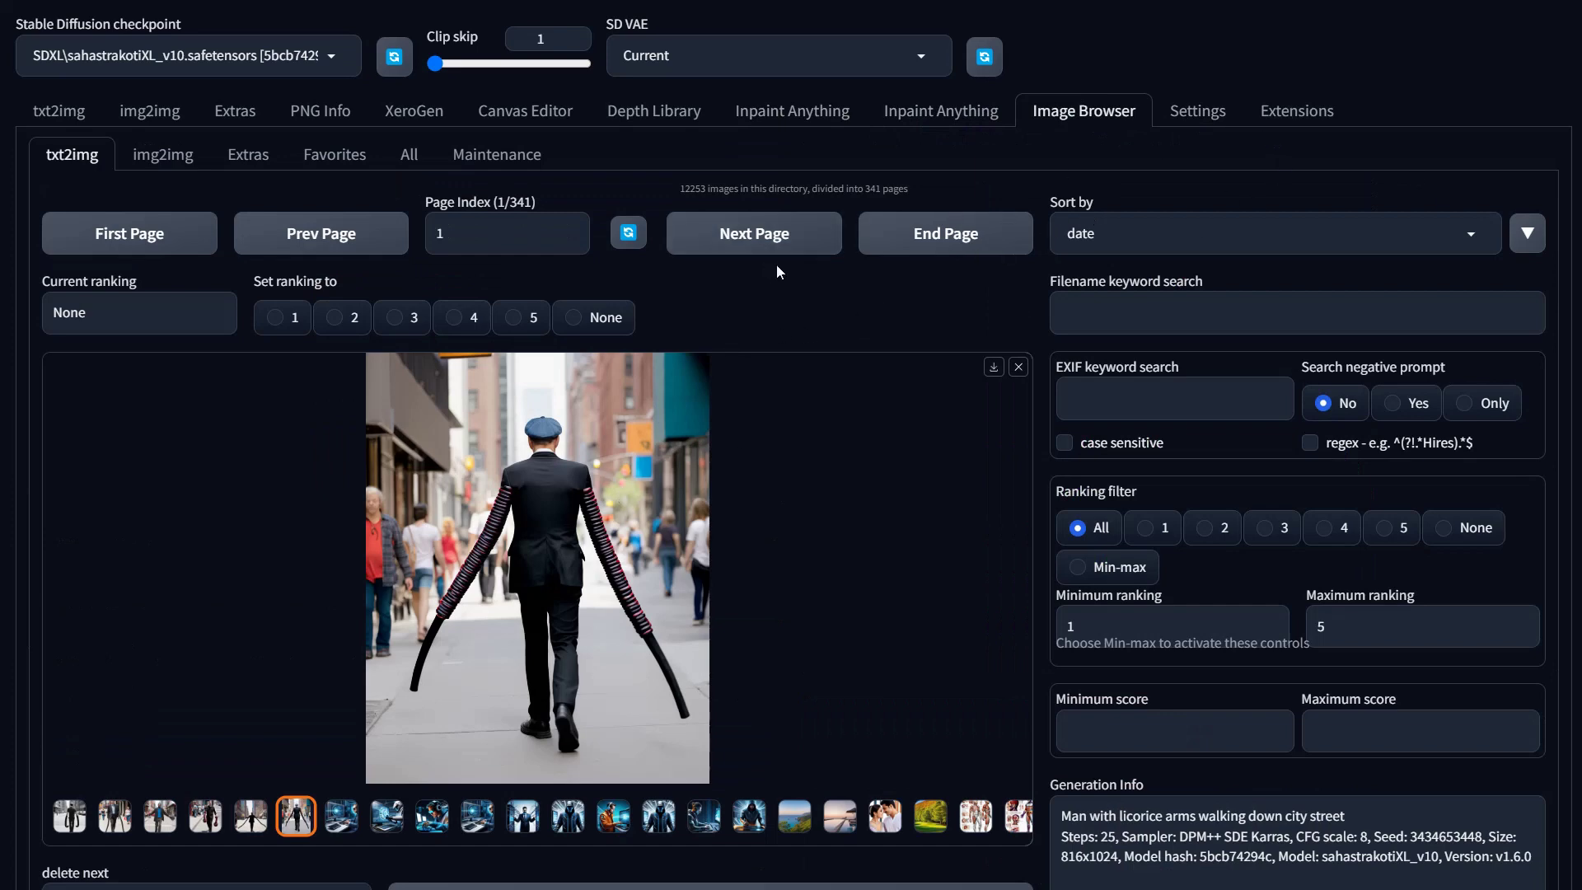
scroll(823, 260, down, 3)
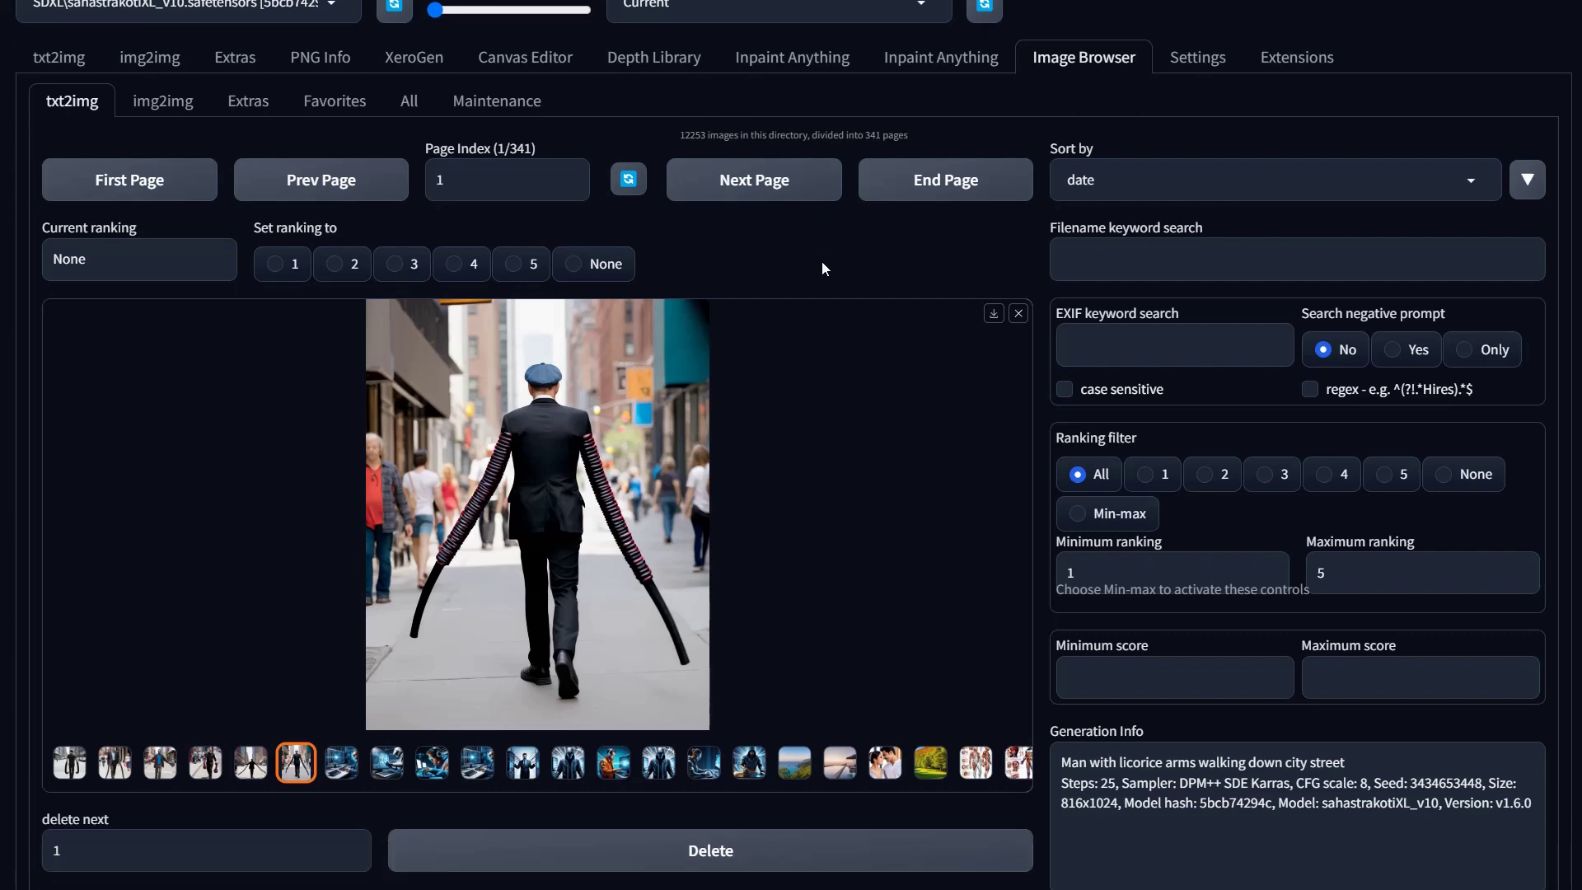
scroll(823, 260, up, 3)
Look through the installed extensions to find the stable-diffusion-webui-images-browser entry and its GitHub address.
click(1259, 125)
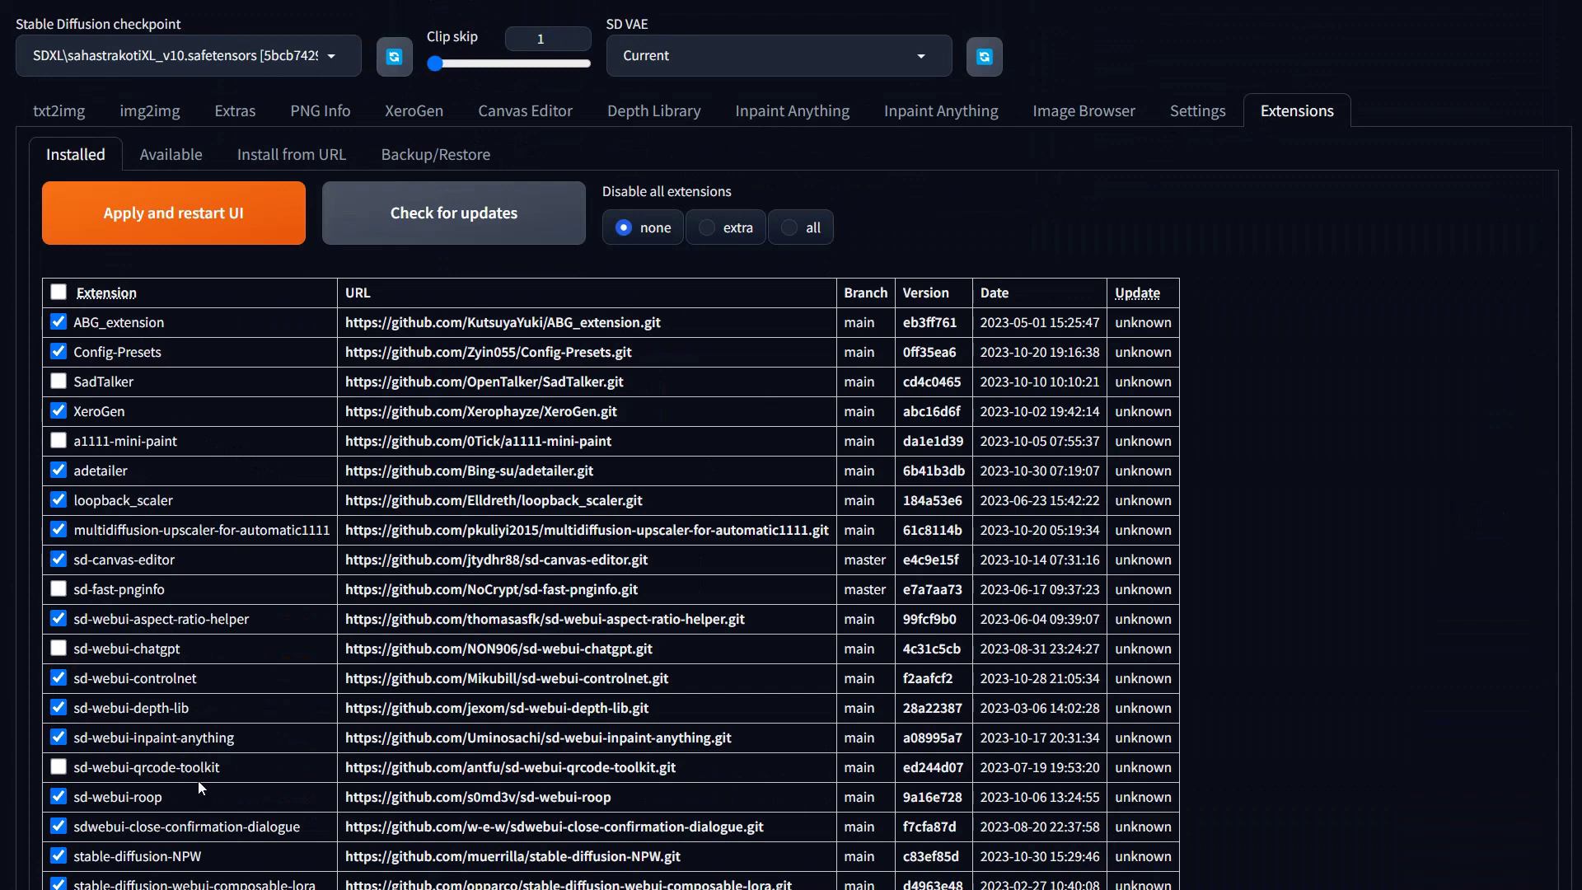
scroll(199, 783, down, 3)
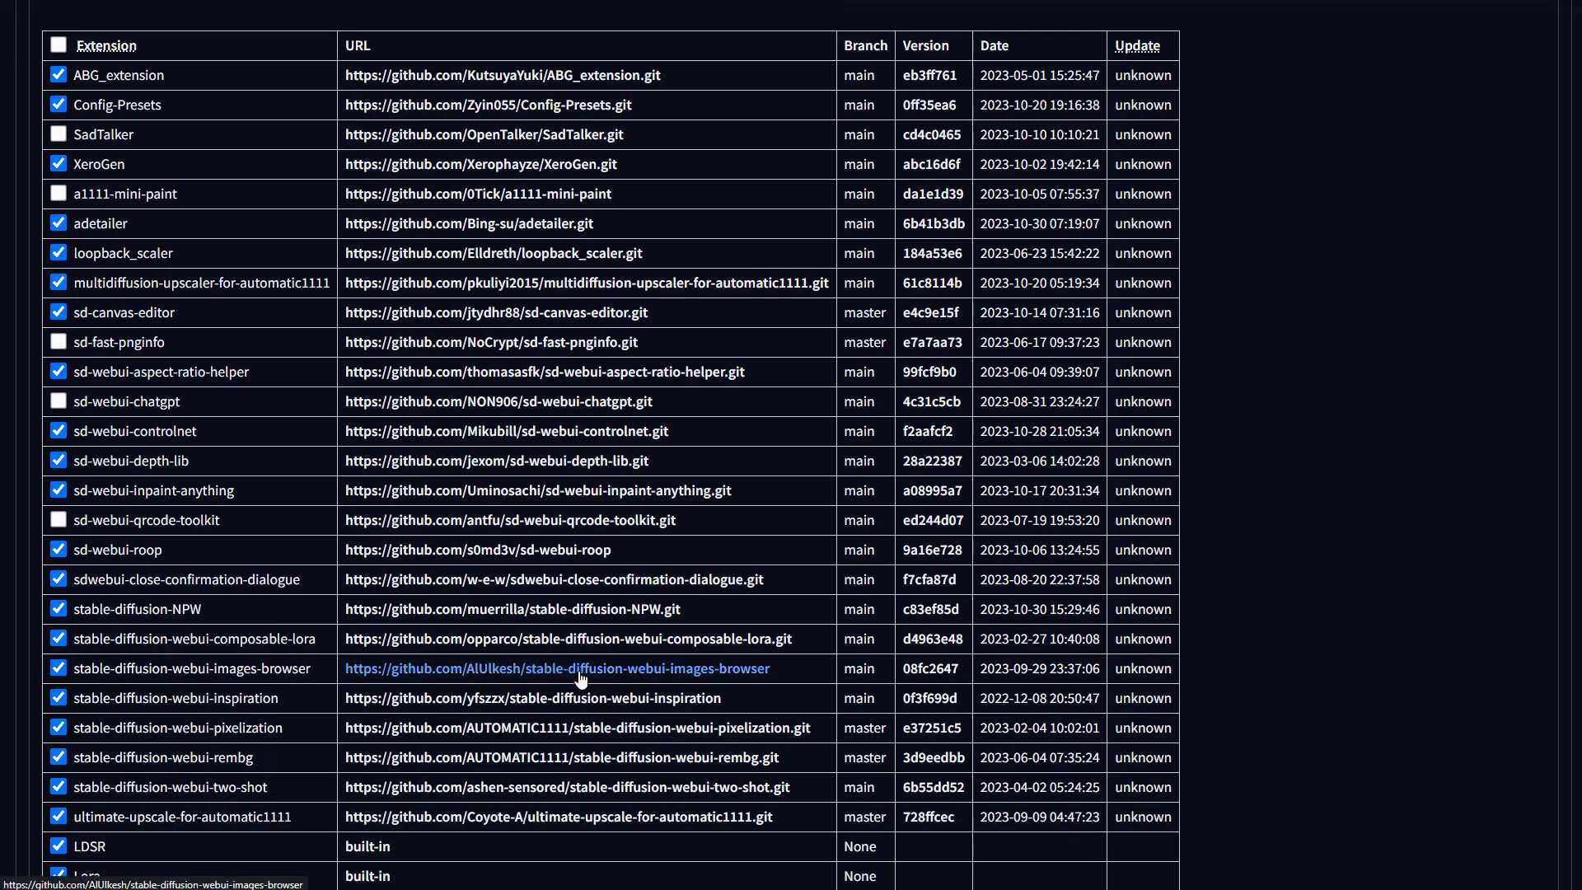
scroll(577, 678, up, 3)
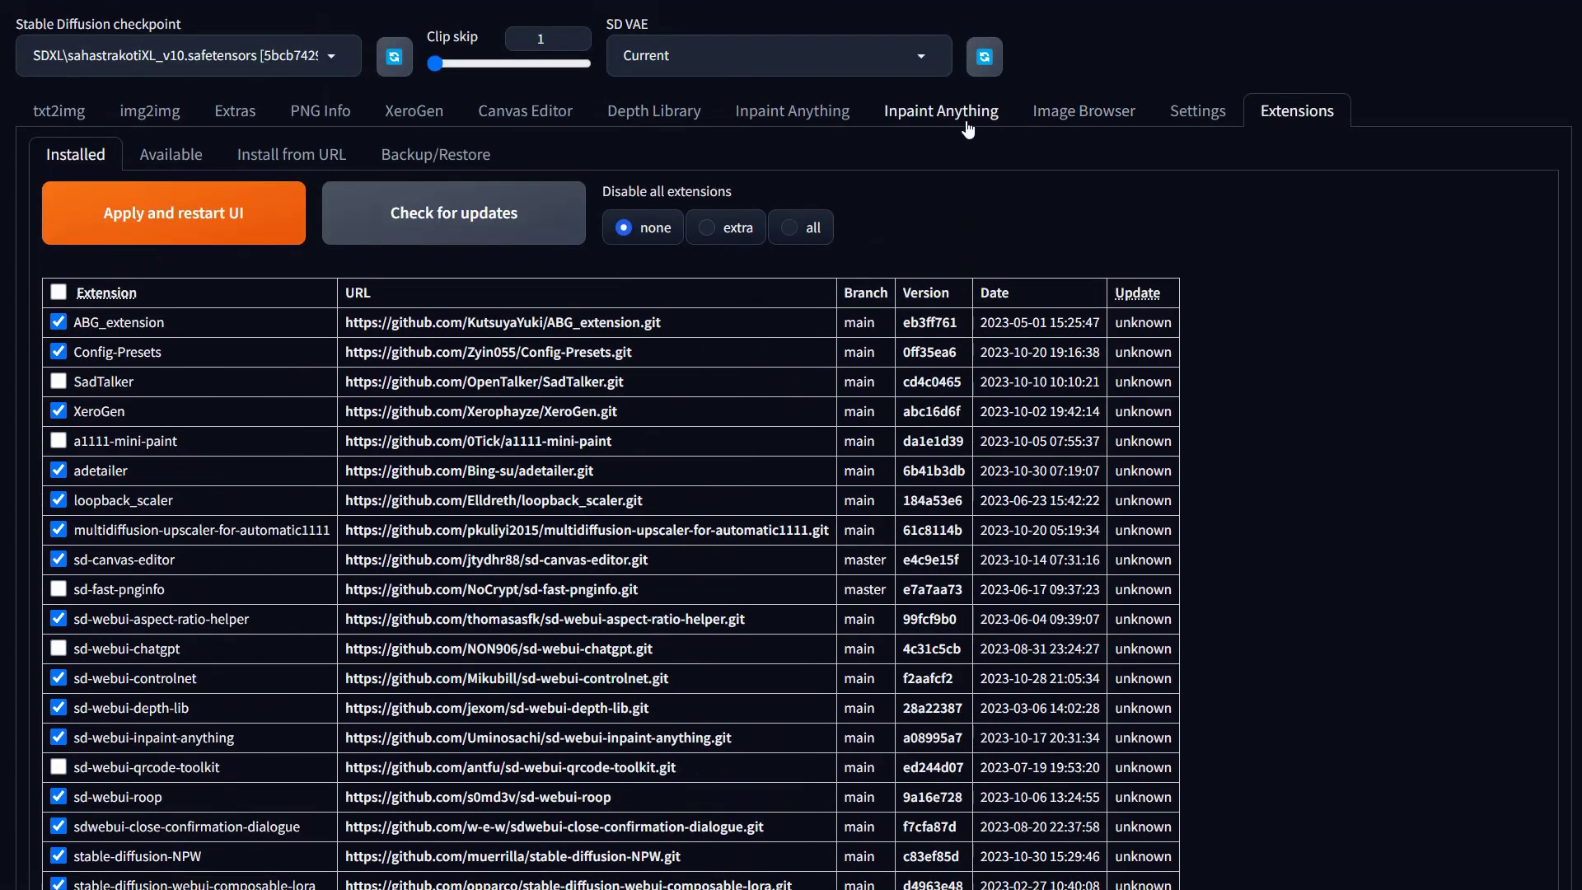
Review the licorice-arms image's generation info and file name in the Image Browser, and return to txt2img generation.
click(1113, 114)
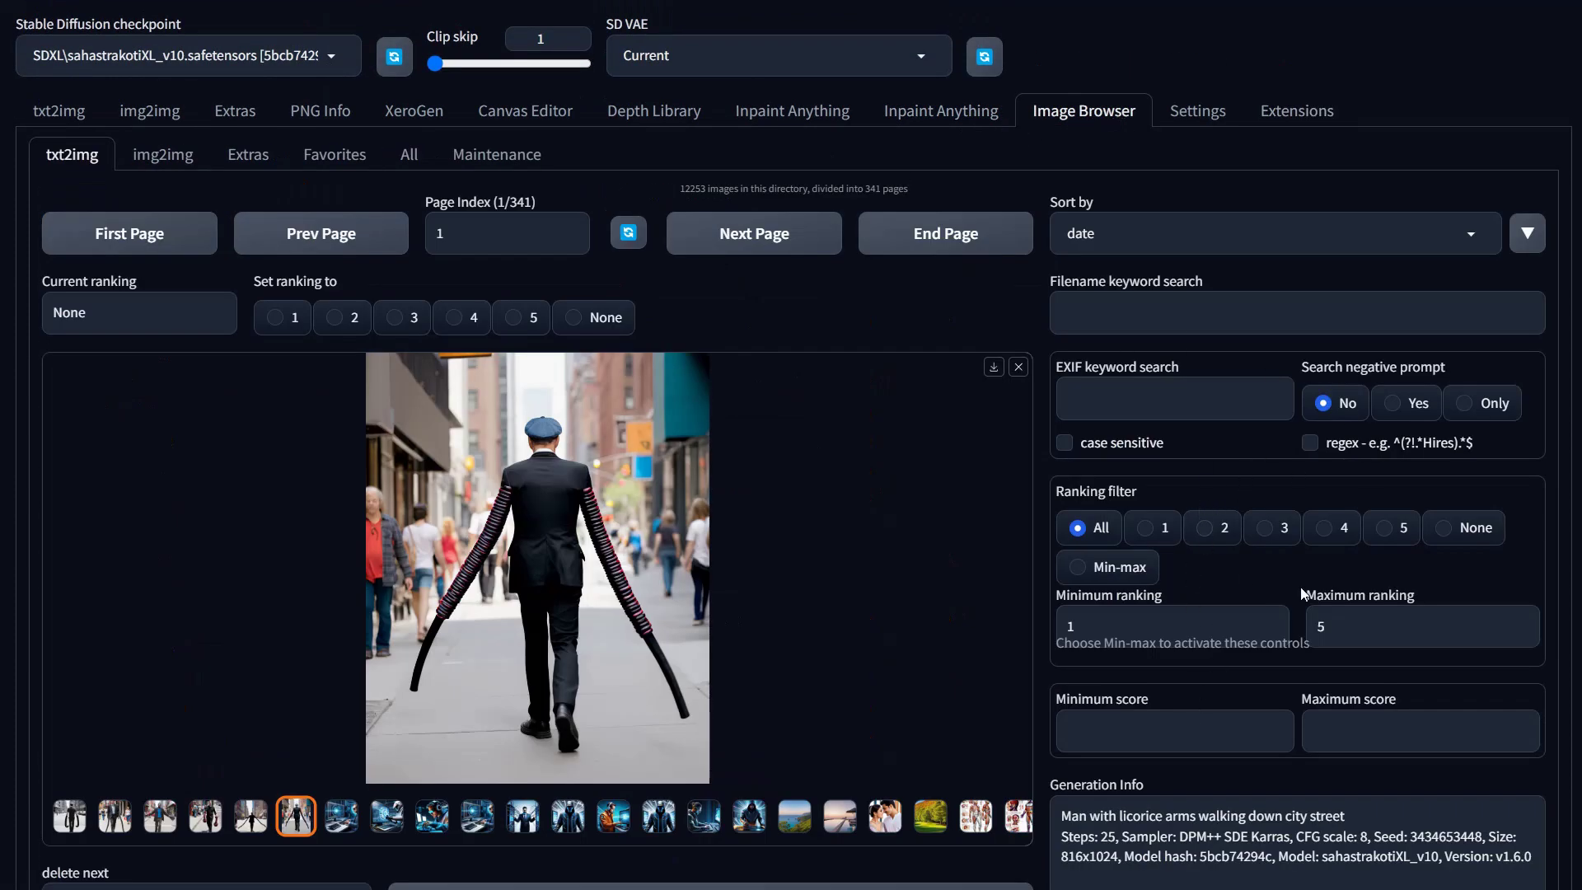
scroll(1302, 593, down, 3)
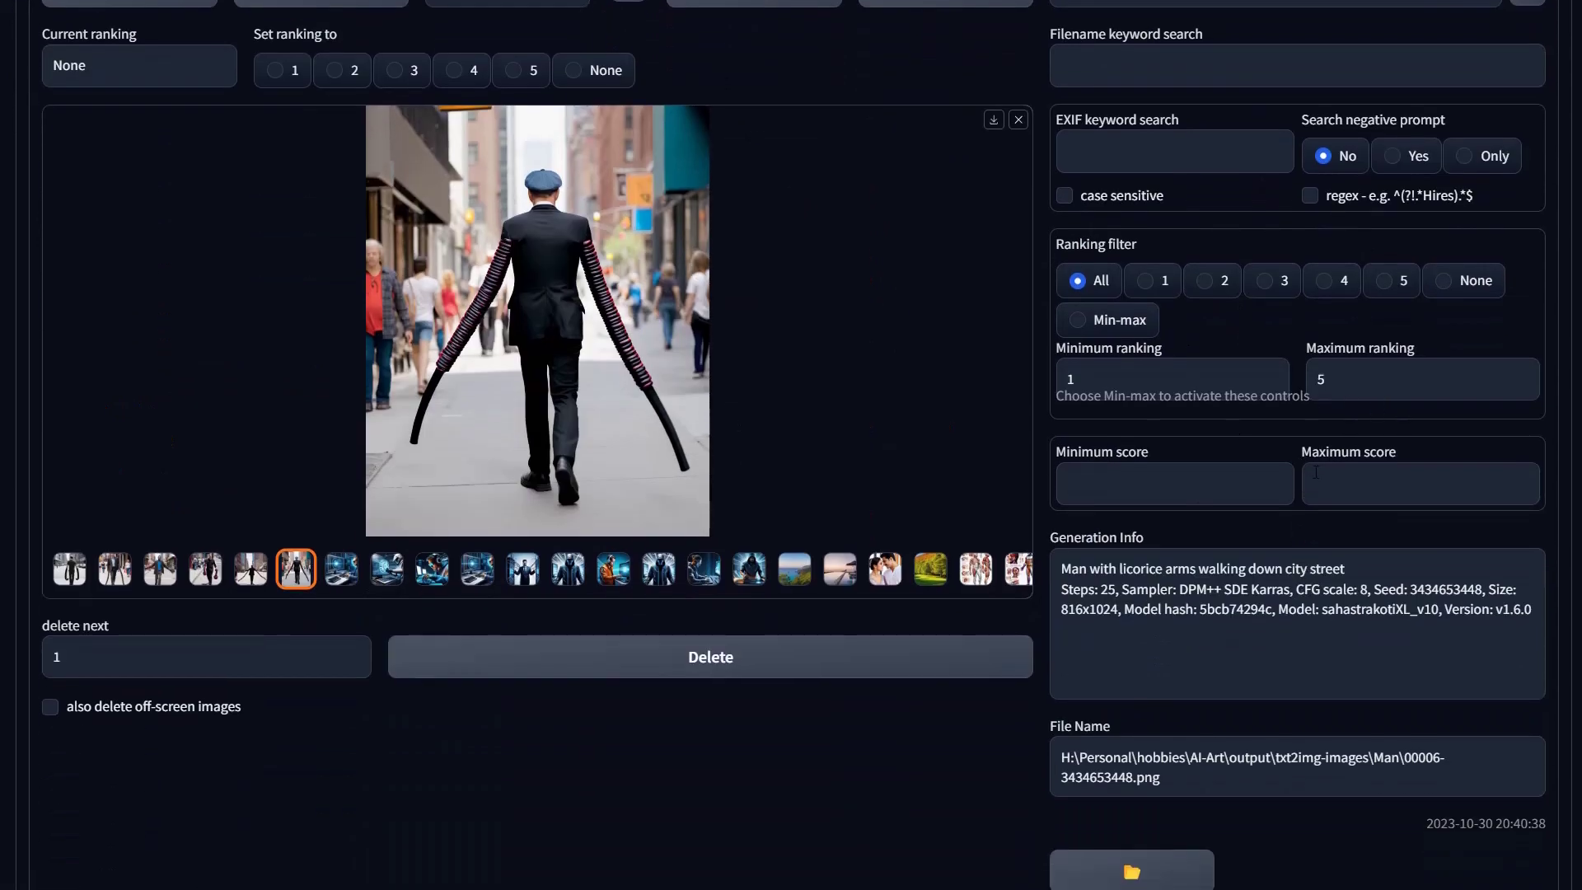
scroll(1317, 472, up, 3)
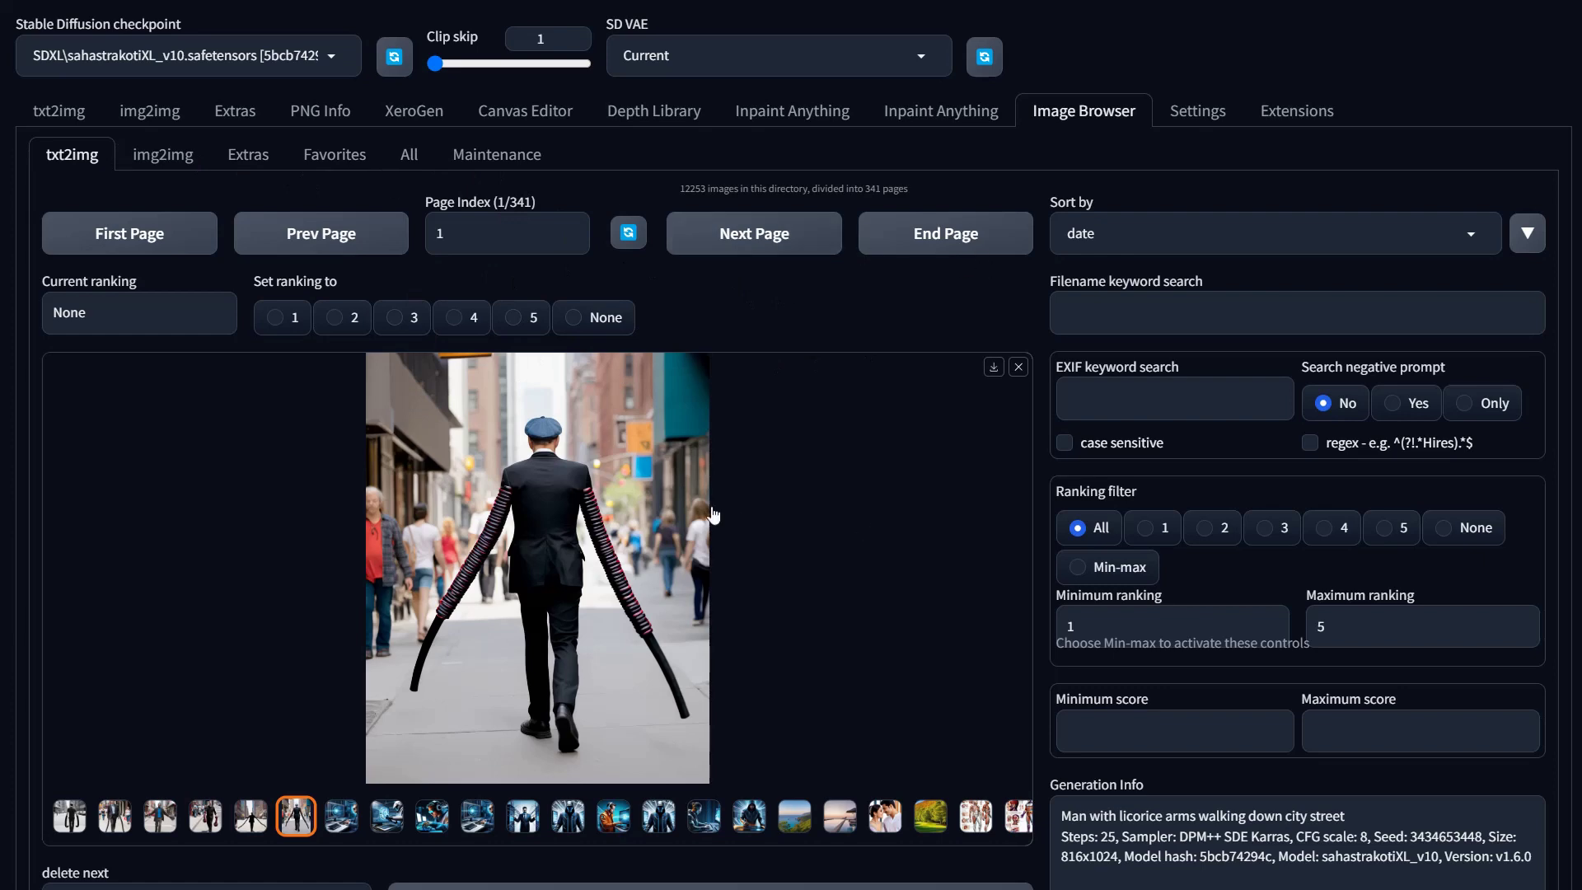
click(69, 117)
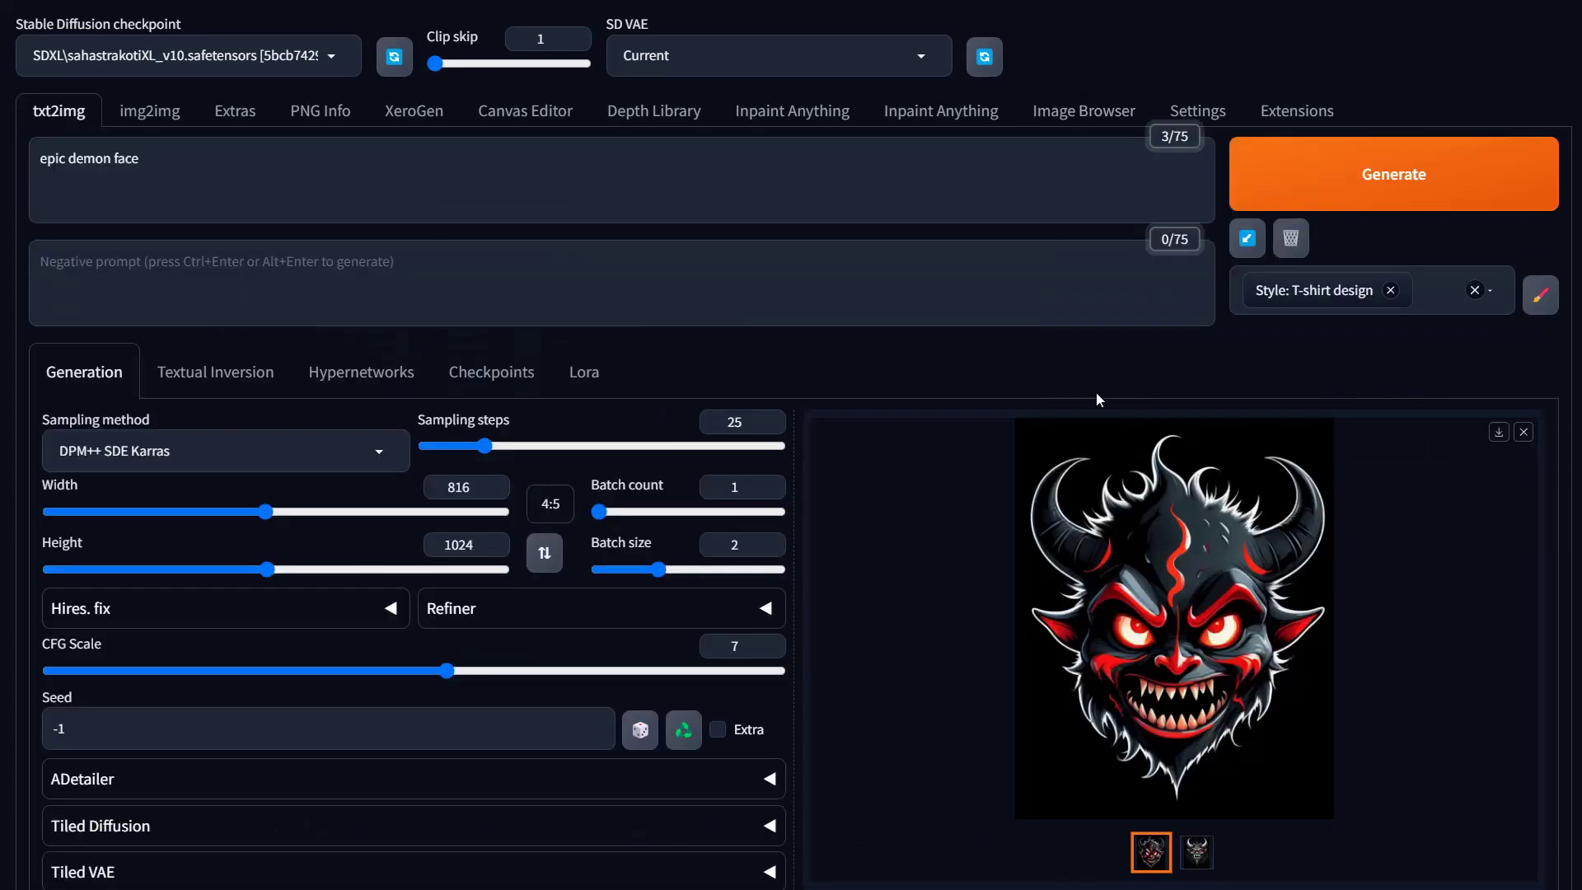